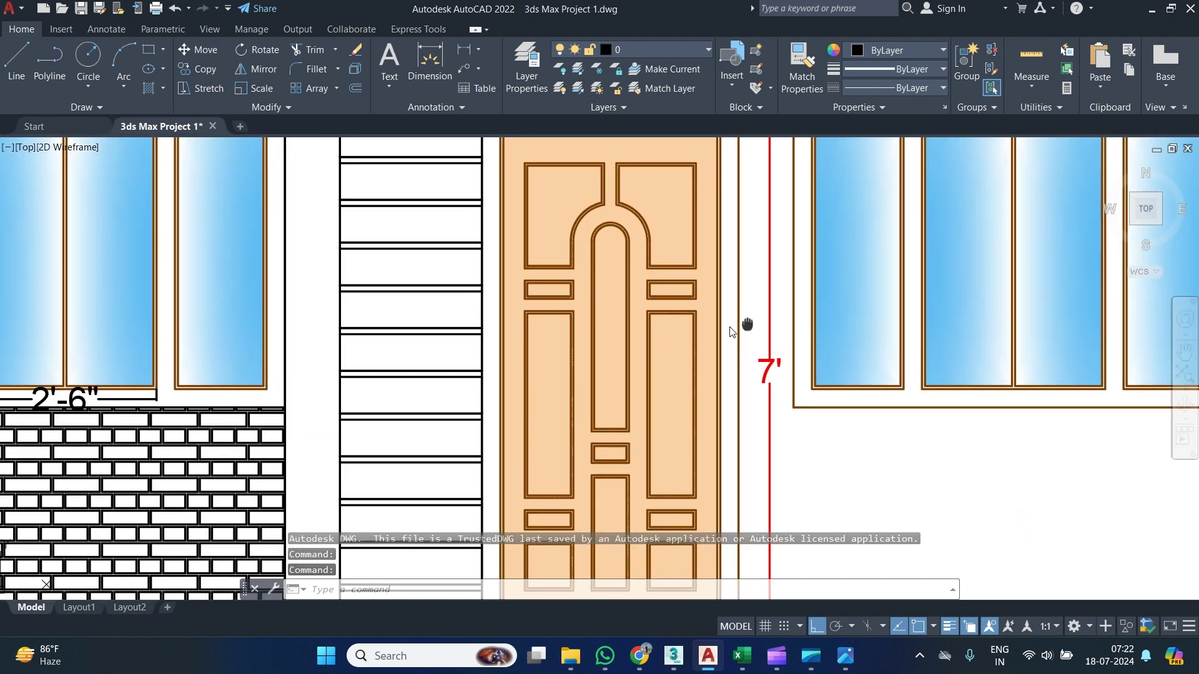
# Examine the front door in the elevation drawing and in the reference render 3ds Max Project 1.jpg.
pyautogui.moveTo(732, 331); pyautogui.dragTo(647, 331, button='middle')
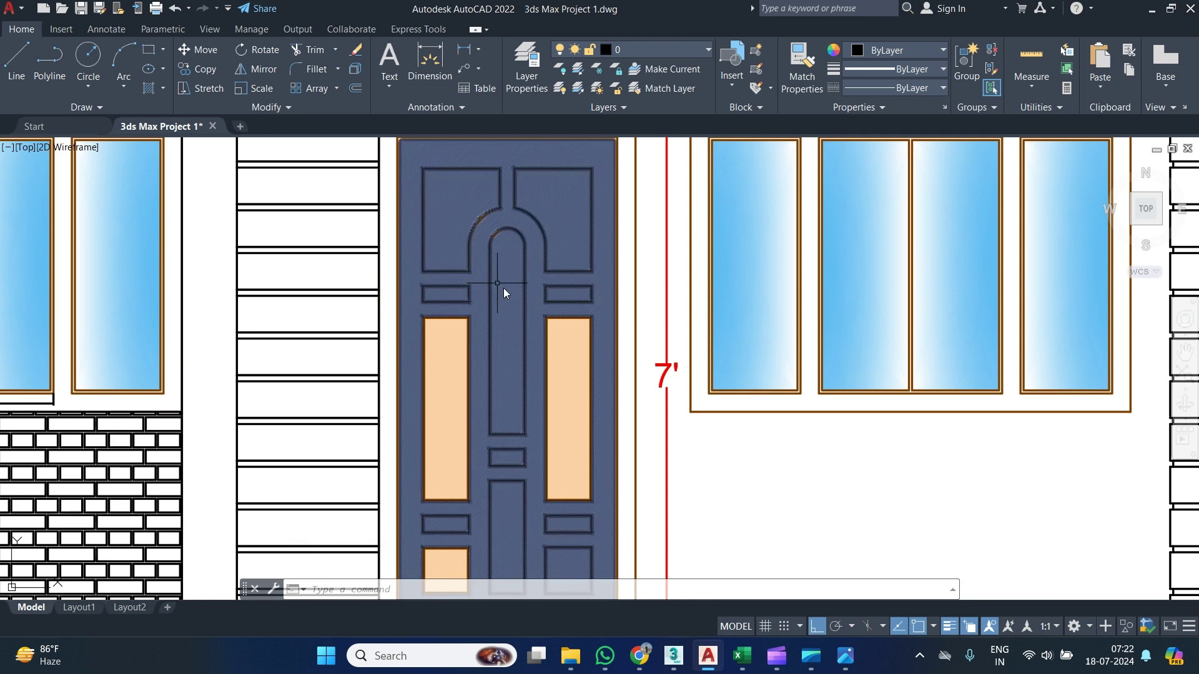
pyautogui.scroll(-2, 567, 371)
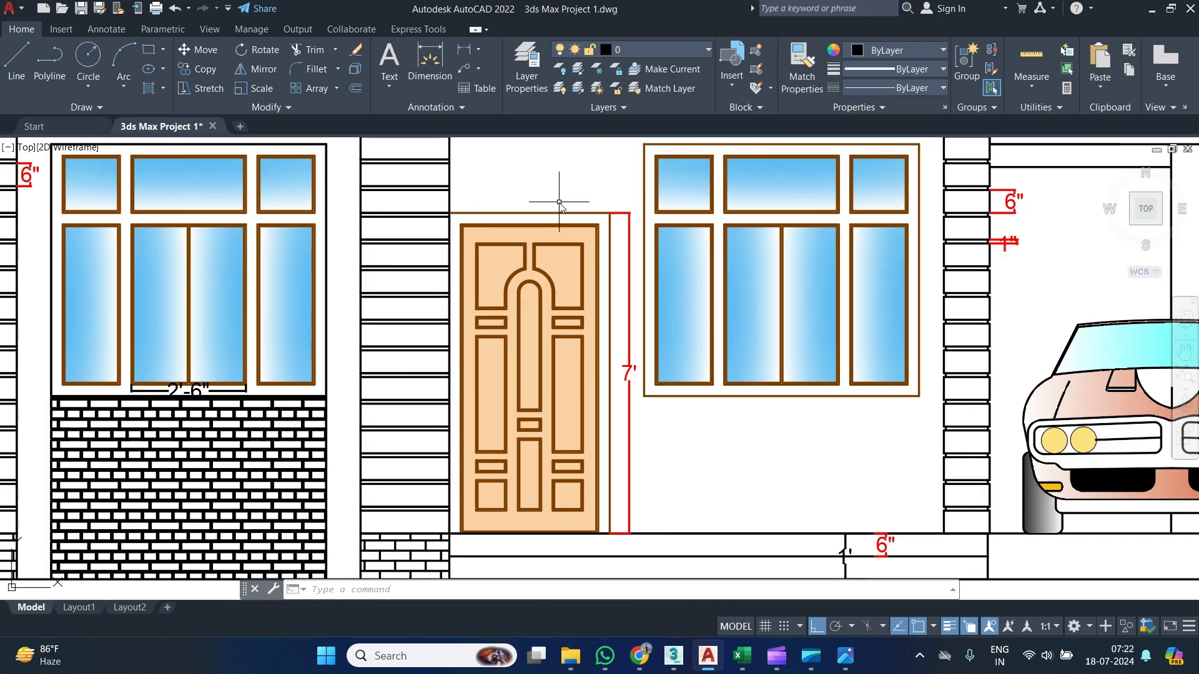
pyautogui.moveTo(559, 201); pyautogui.dragTo(527, 187, button='middle')
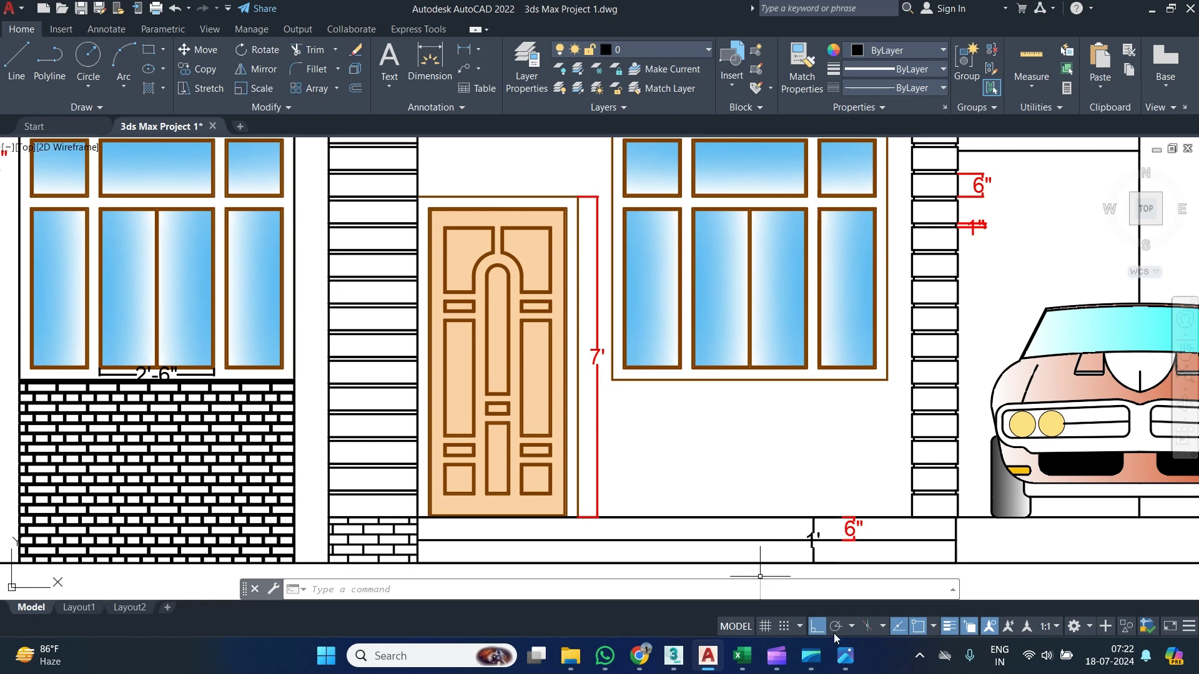
pyautogui.click(845, 657)
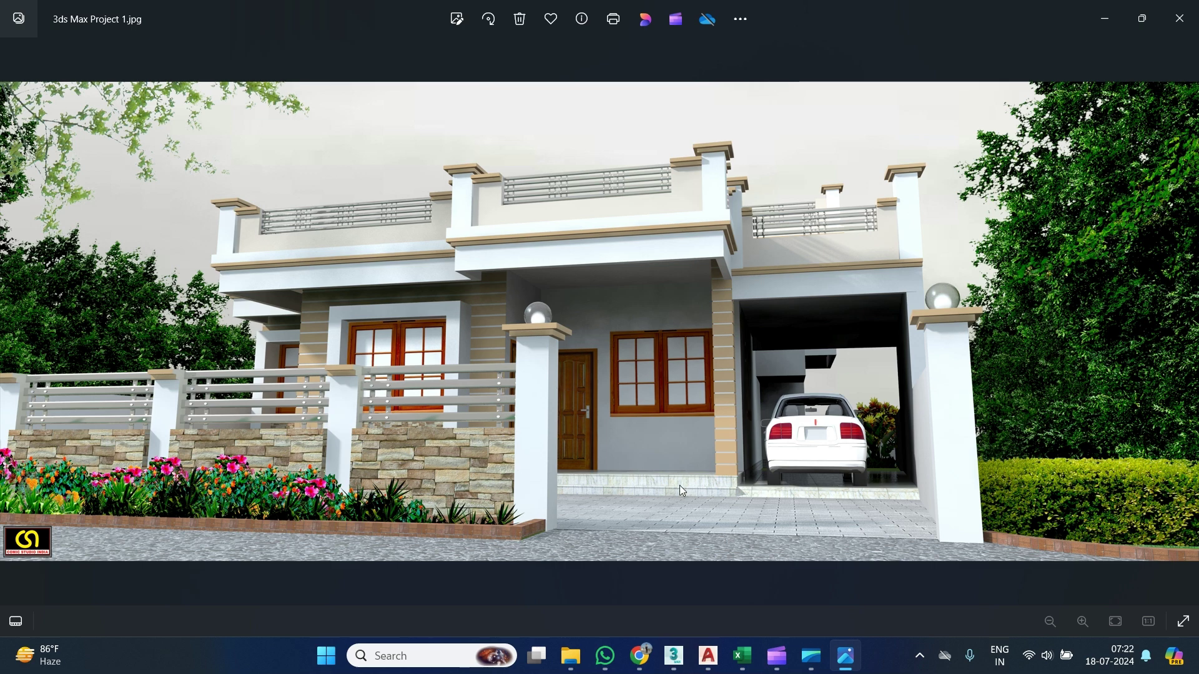
pyautogui.click(1106, 23)
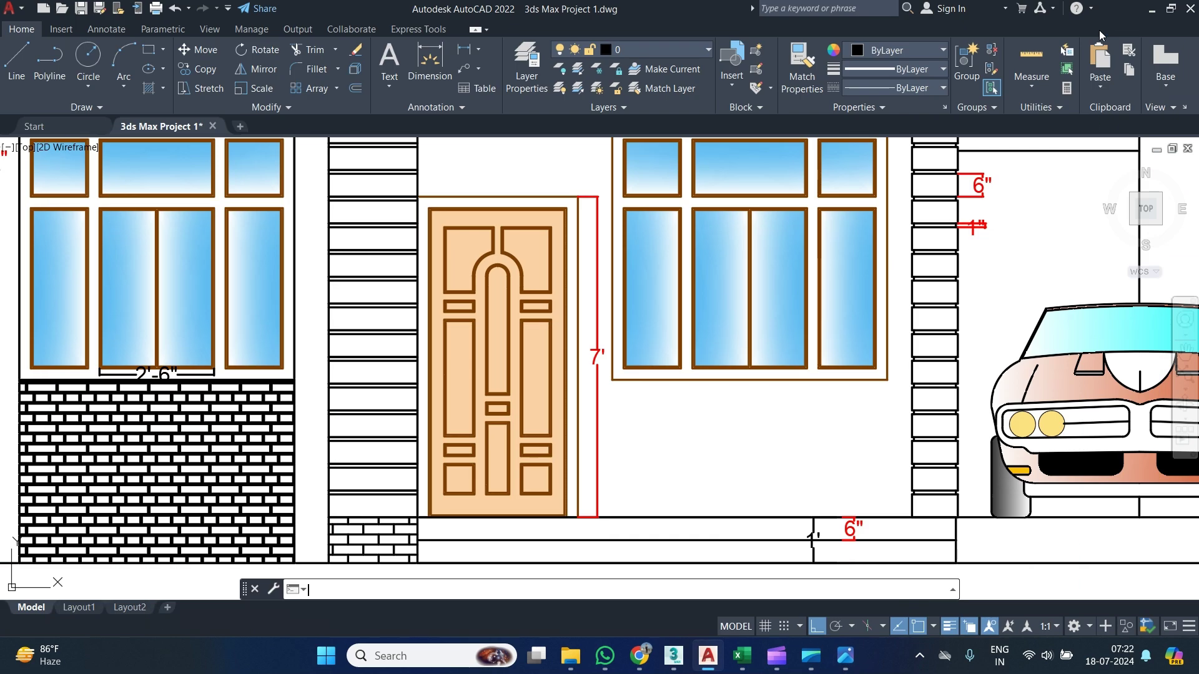
# Switch to Chrome and search Google Images for "DOOR".
pyautogui.click(1151, 9)
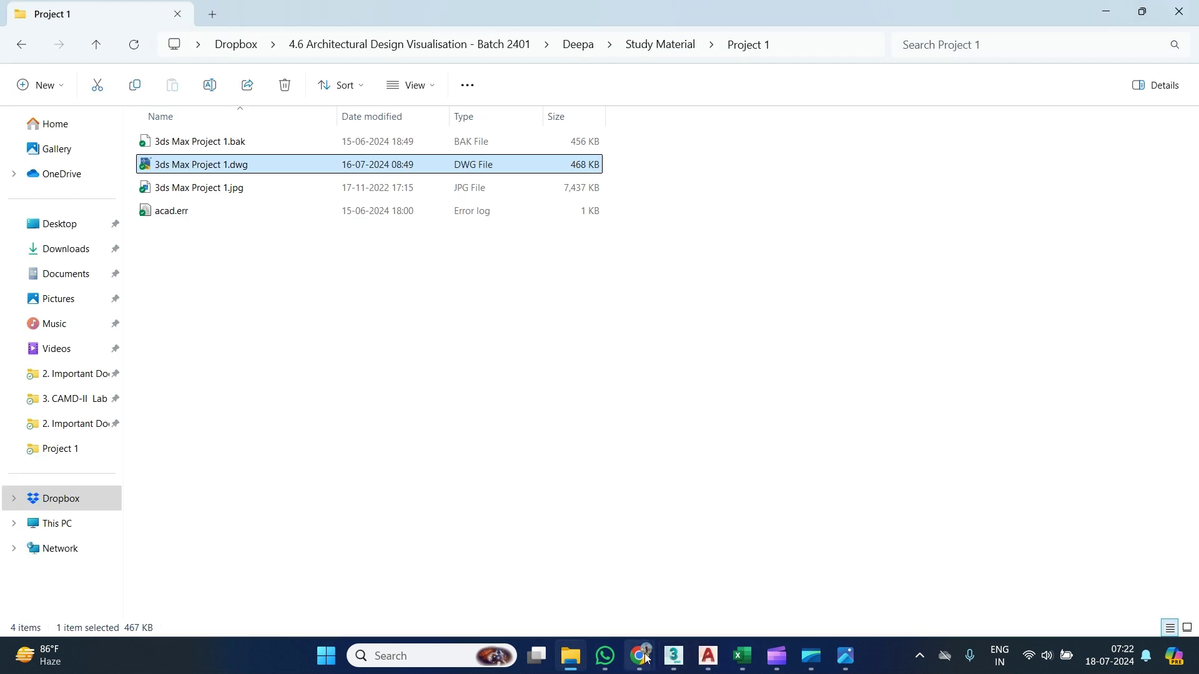
pyautogui.click(640, 656)
pyautogui.click(853, 581)
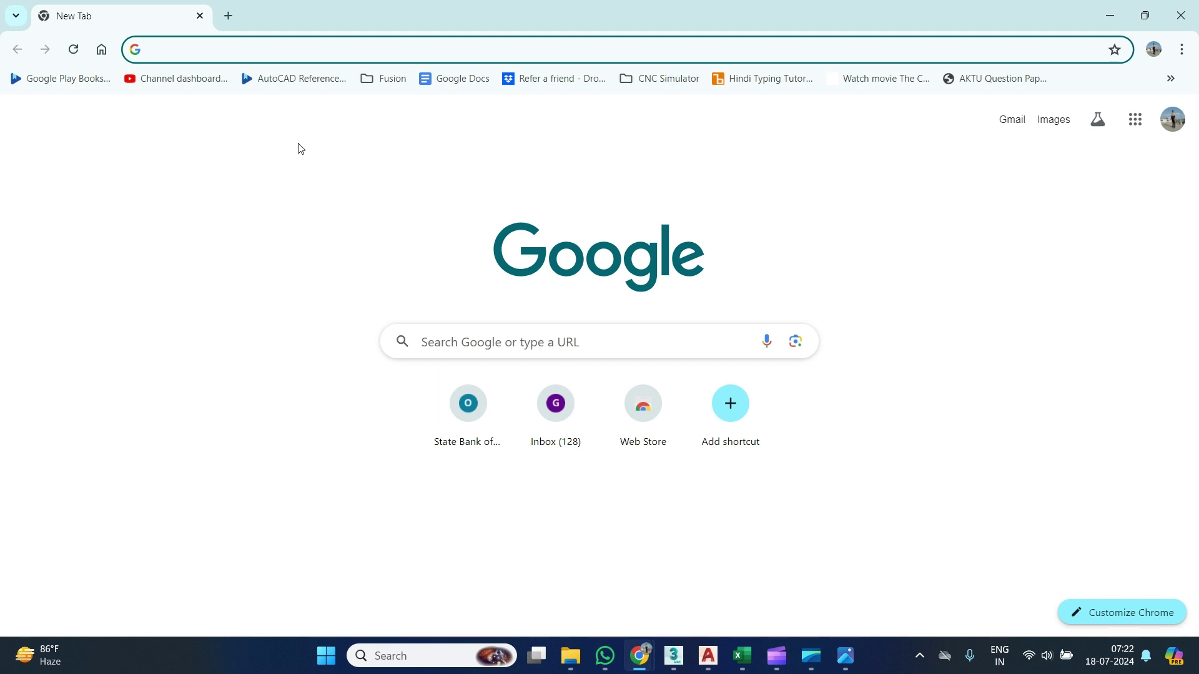
pyautogui.write('img')
pyautogui.press('BackSpace')
pyautogui.press('BackSpace')
pyautogui.press('BackSpace')
pyautogui.write('DOOR')
pyautogui.press('Return')
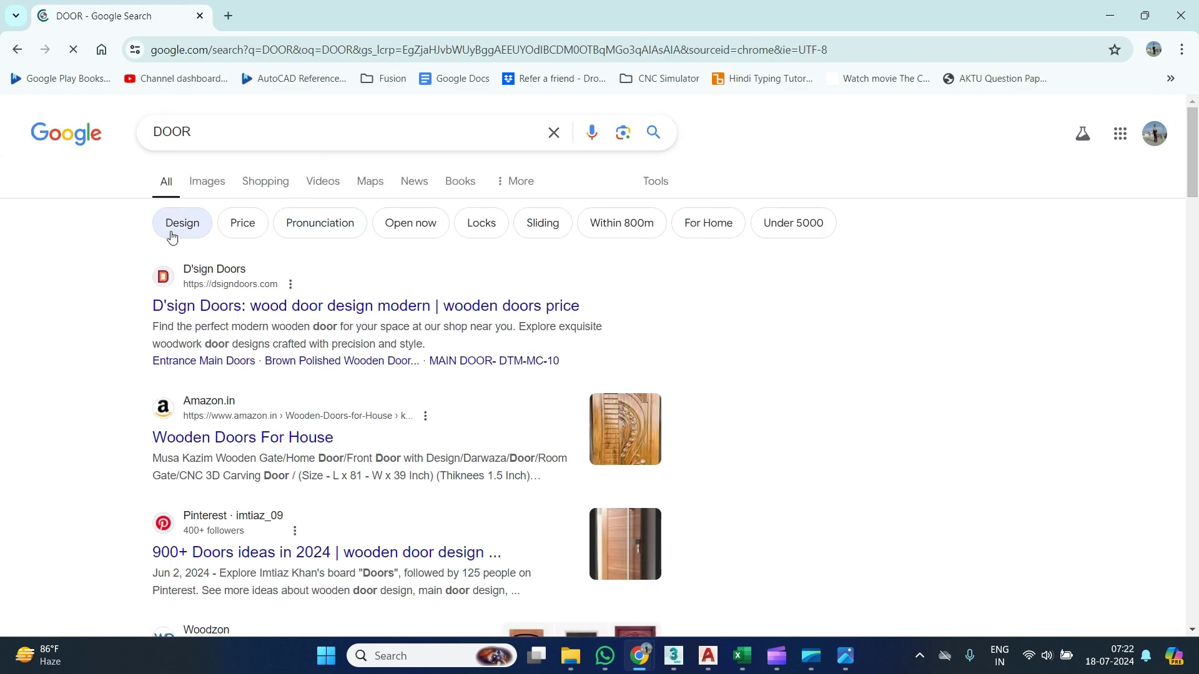
pyautogui.click(218, 183)
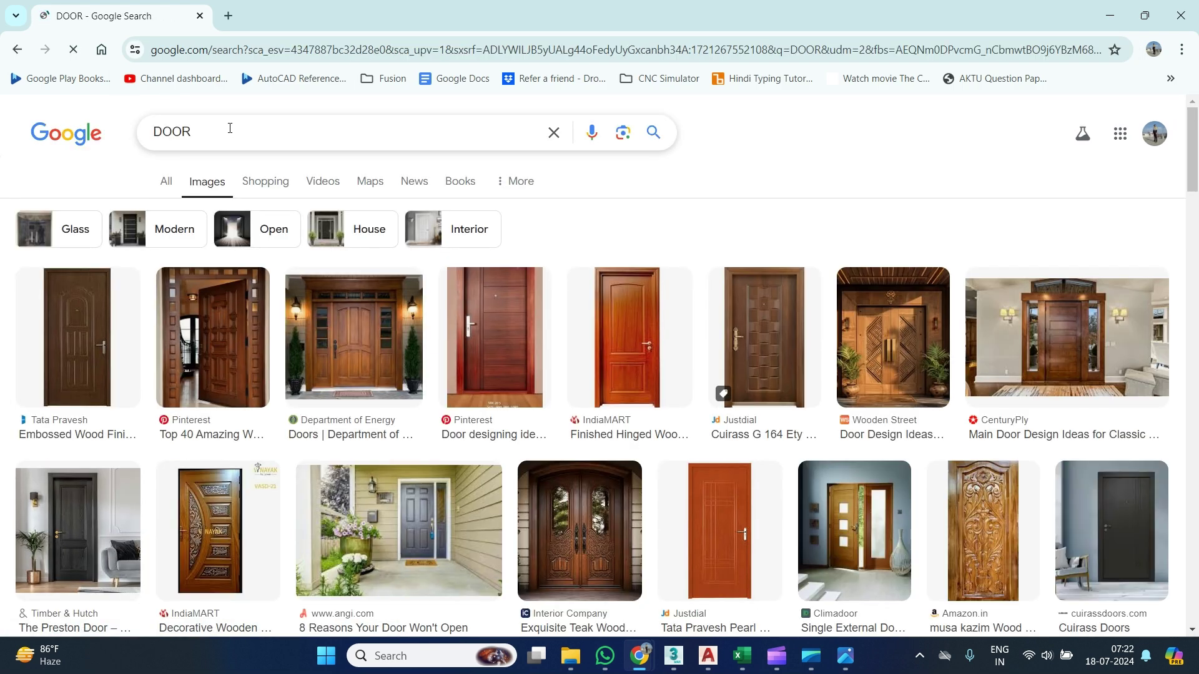
# Open the IndiaMART finished hinged wooden door result and start saving its image to disk.
pyautogui.scroll(-1, 83, 308)
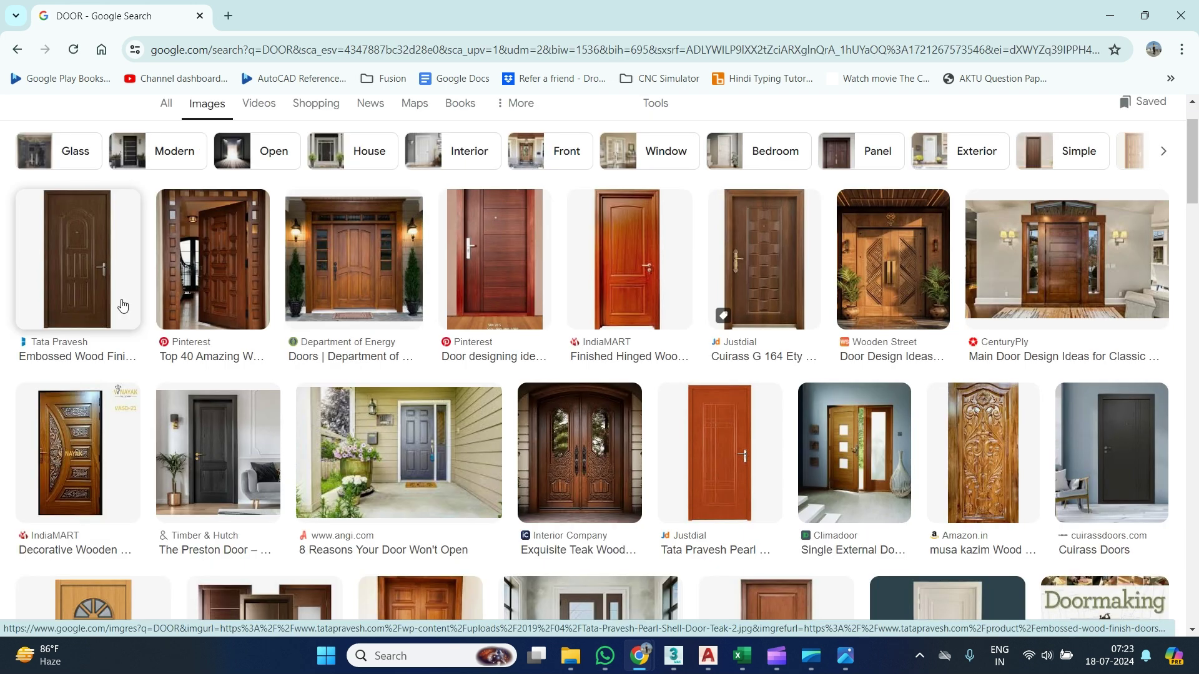
pyautogui.click(615, 291)
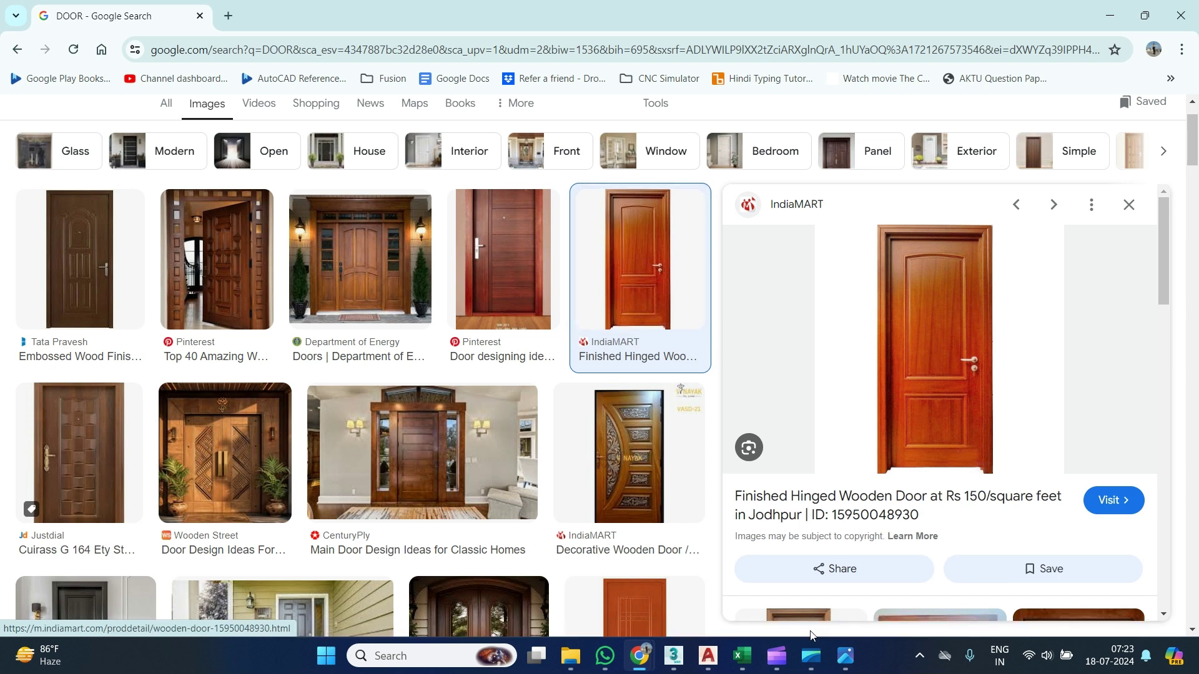
pyautogui.rightClick(958, 354)
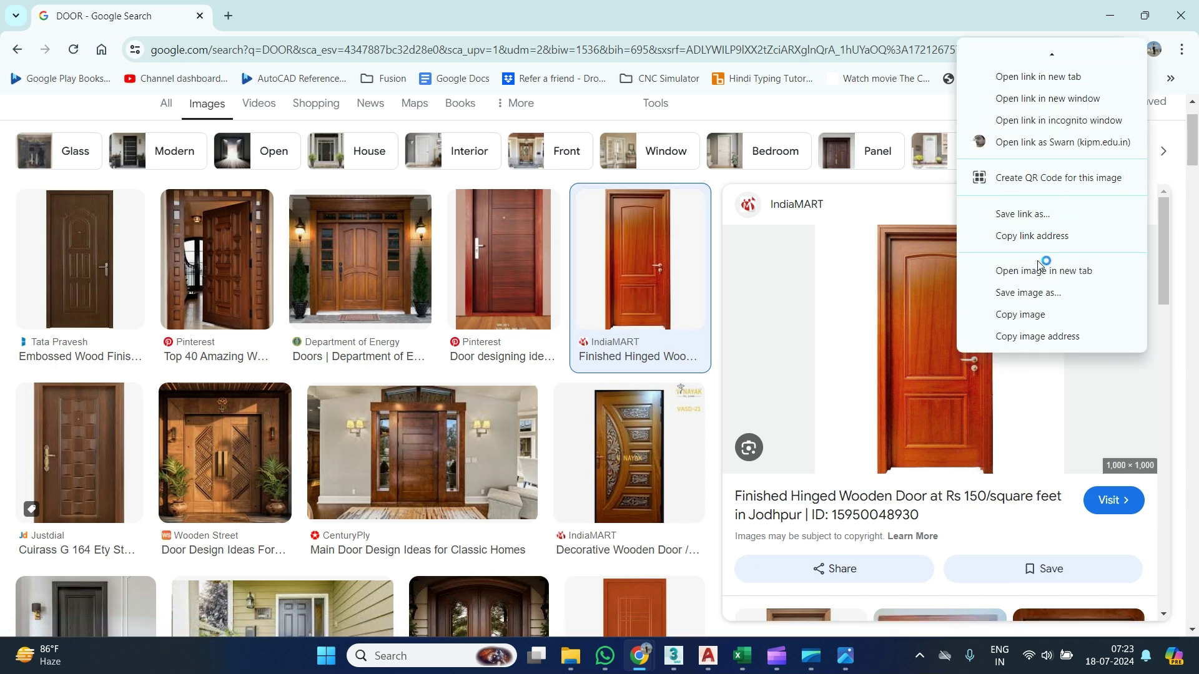
pyautogui.click(1043, 294)
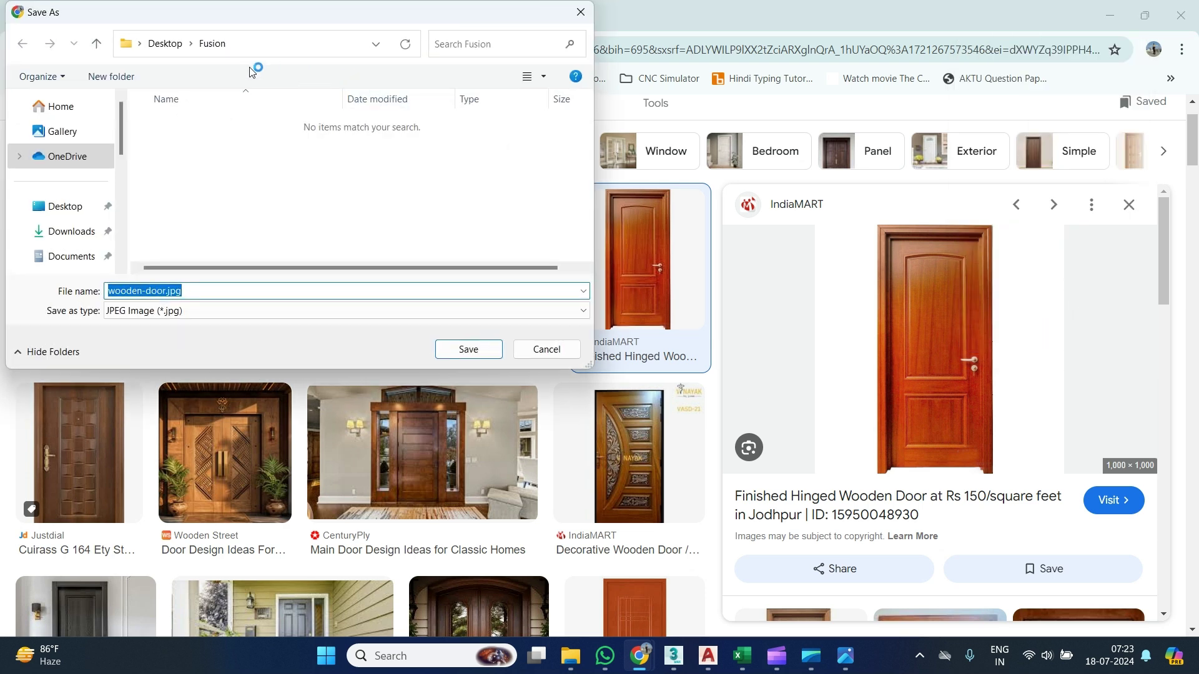
# Set the save location to Project 1 in the trainee's own folder under Dropbox, 4.6 Architectural Design Visualisation - Batch 2401.
pyautogui.scroll(-2, 76, 208)
pyautogui.scroll(-2, 74, 208)
pyautogui.scroll(1, 72, 231)
pyautogui.scroll(-1, 72, 231)
pyautogui.click(65, 226)
pyautogui.scroll(-3, 187, 188)
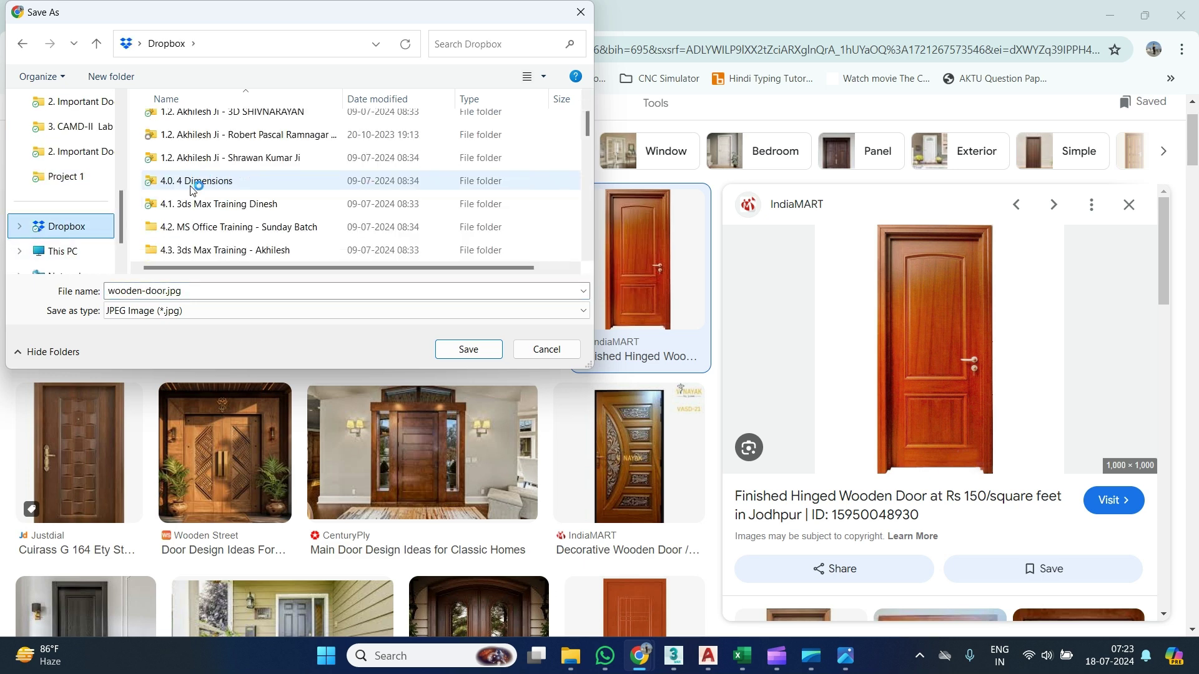
pyautogui.doubleClick(247, 182)
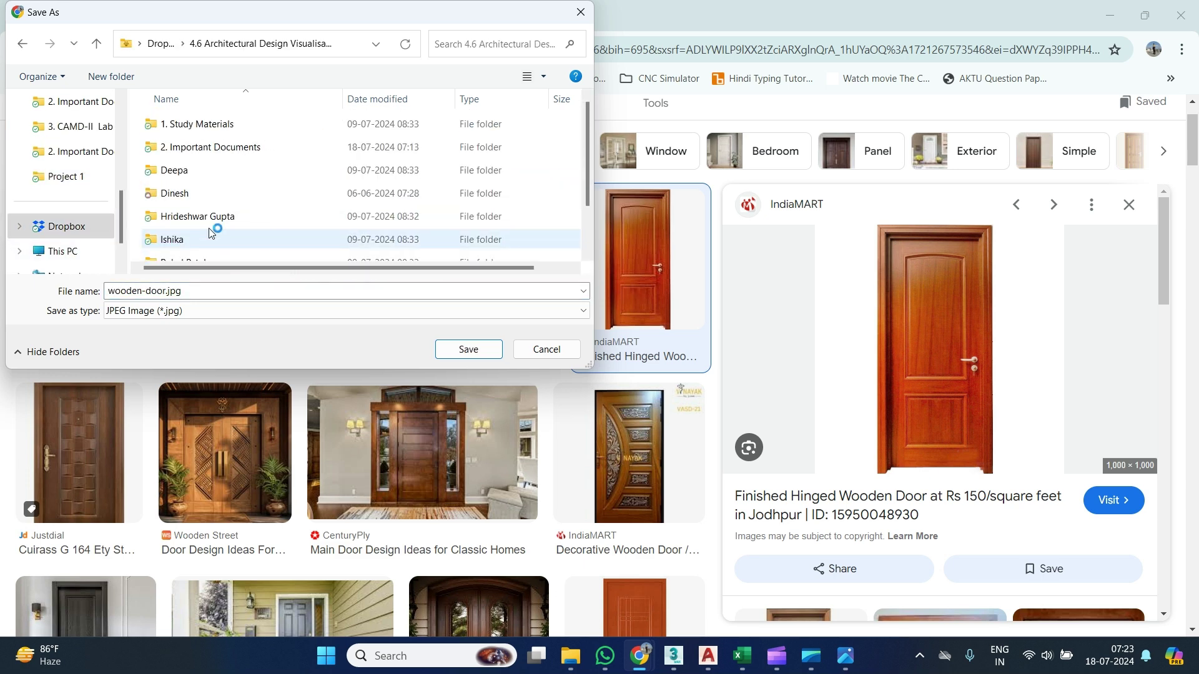
pyautogui.scroll(-1, 211, 153)
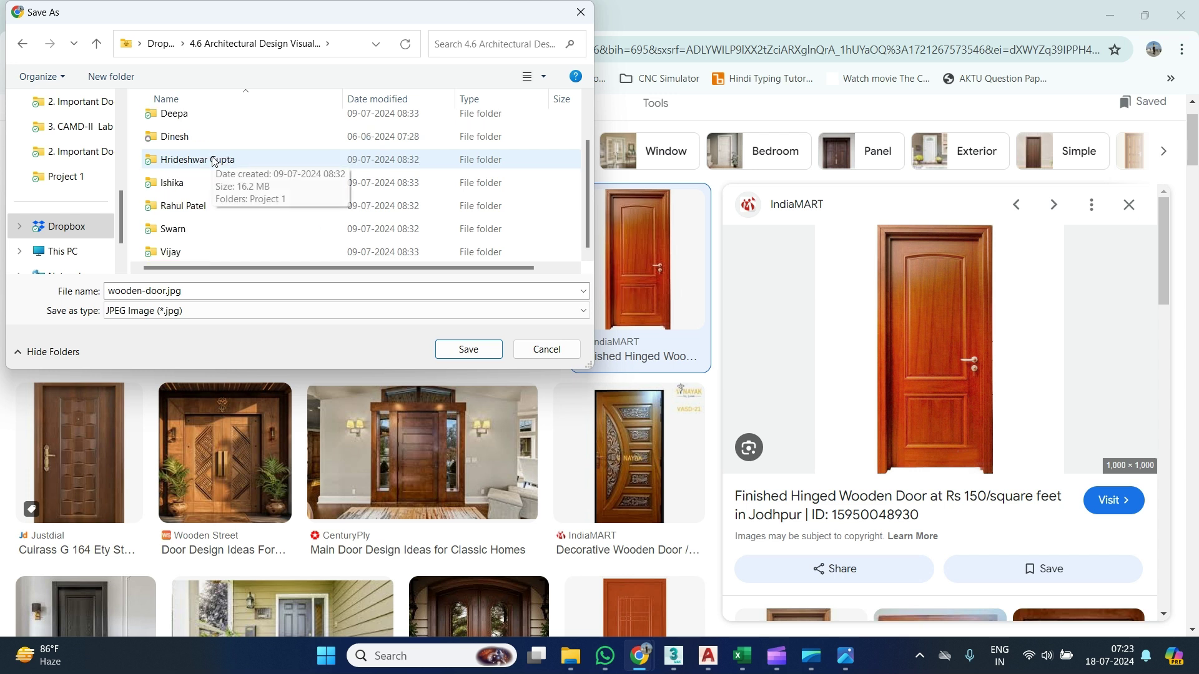
pyautogui.doubleClick(184, 240)
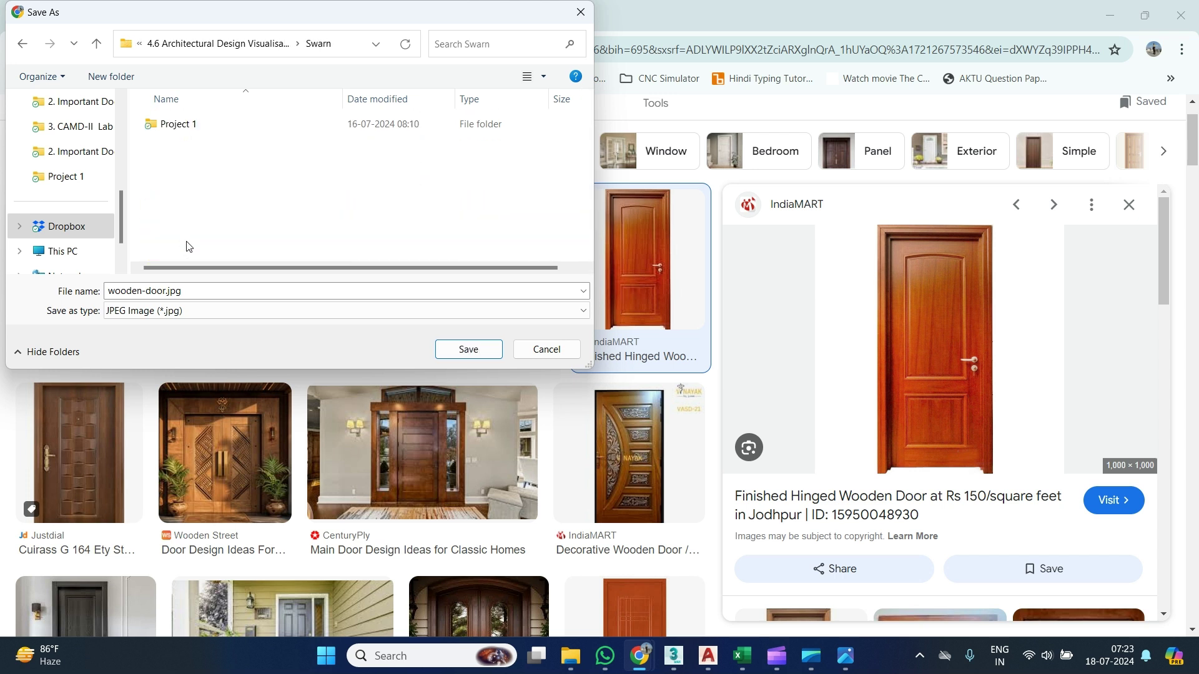
pyautogui.doubleClick(191, 125)
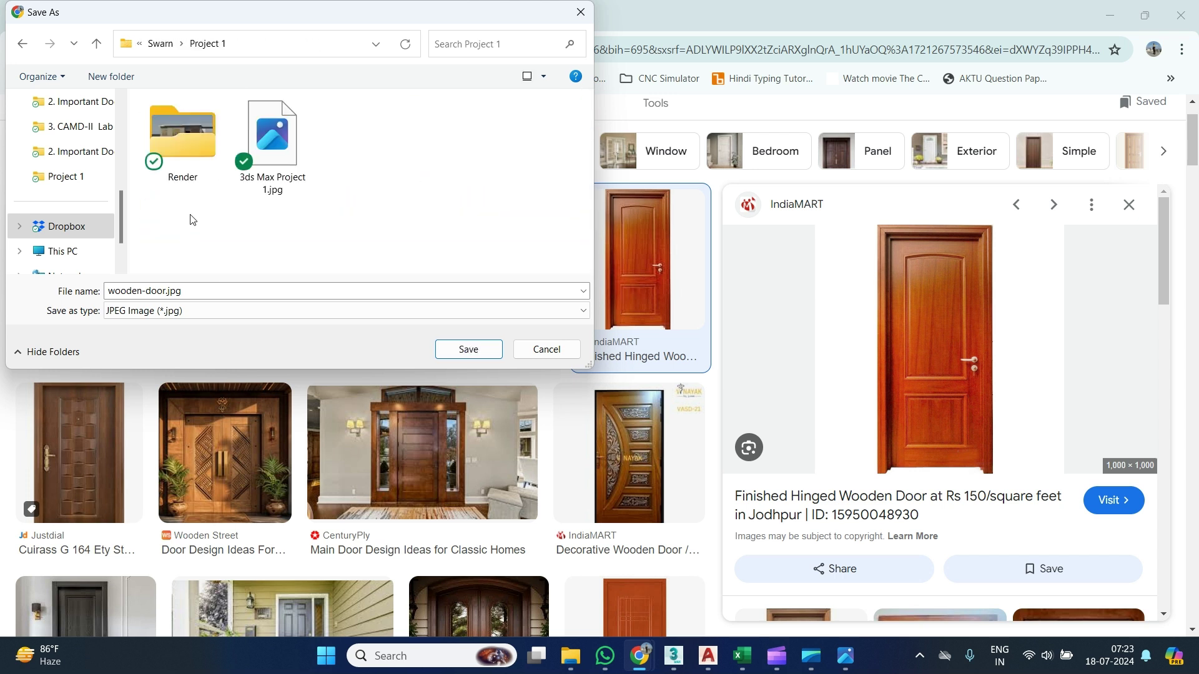
# Create a new folder named References inside Project 1 and open it as the save location.
pyautogui.click(129, 77)
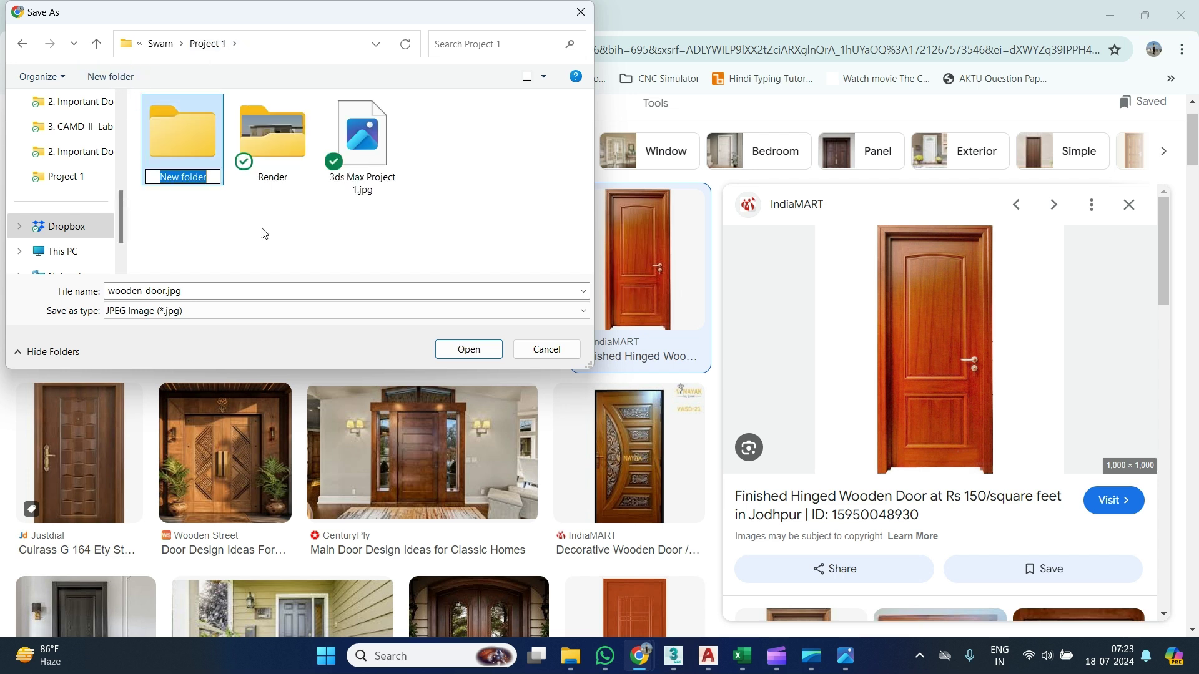
pyautogui.write('Ref')
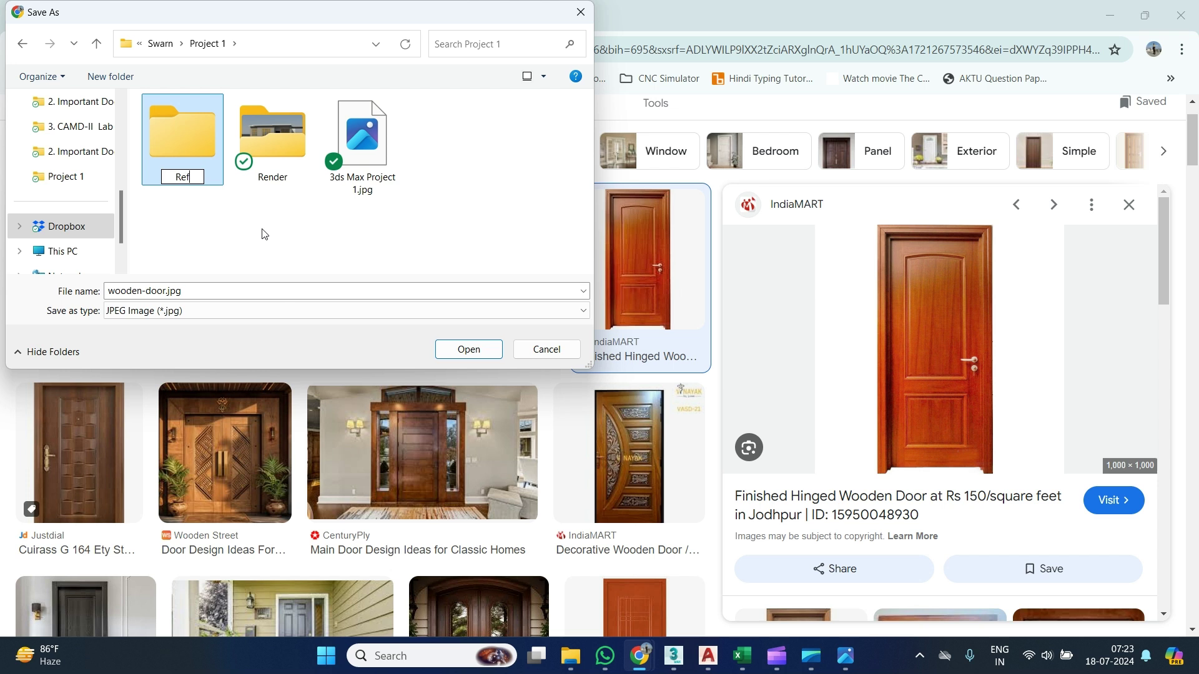
pyautogui.write('erences')
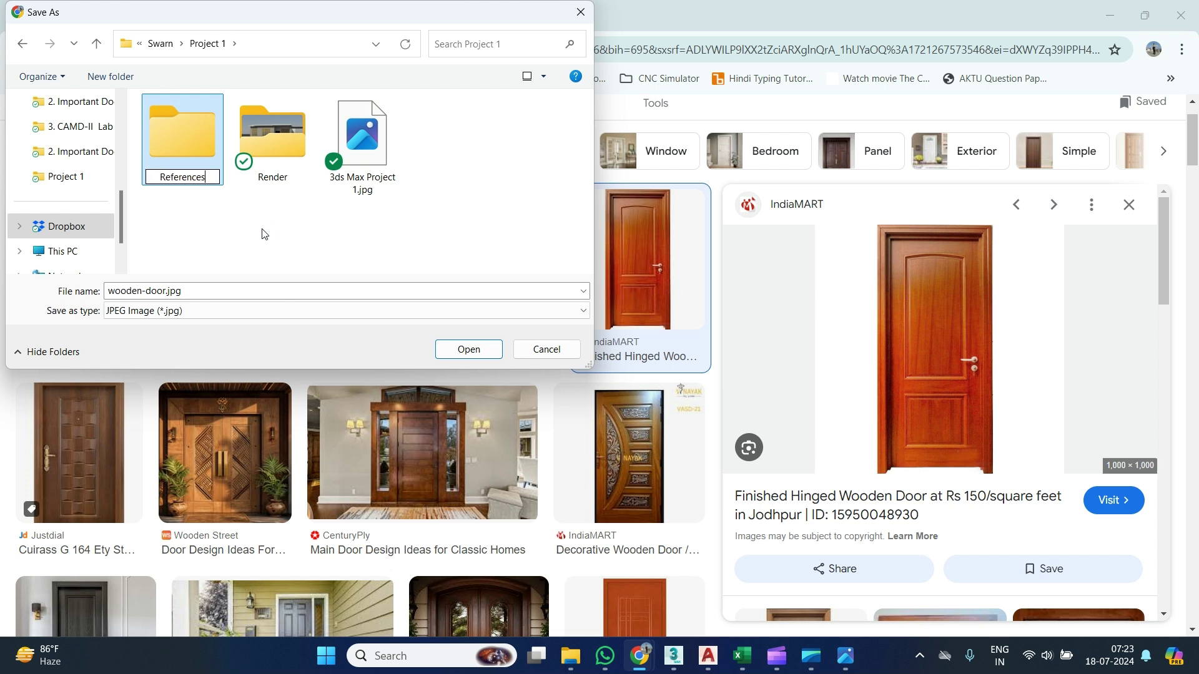
pyautogui.press('Return')
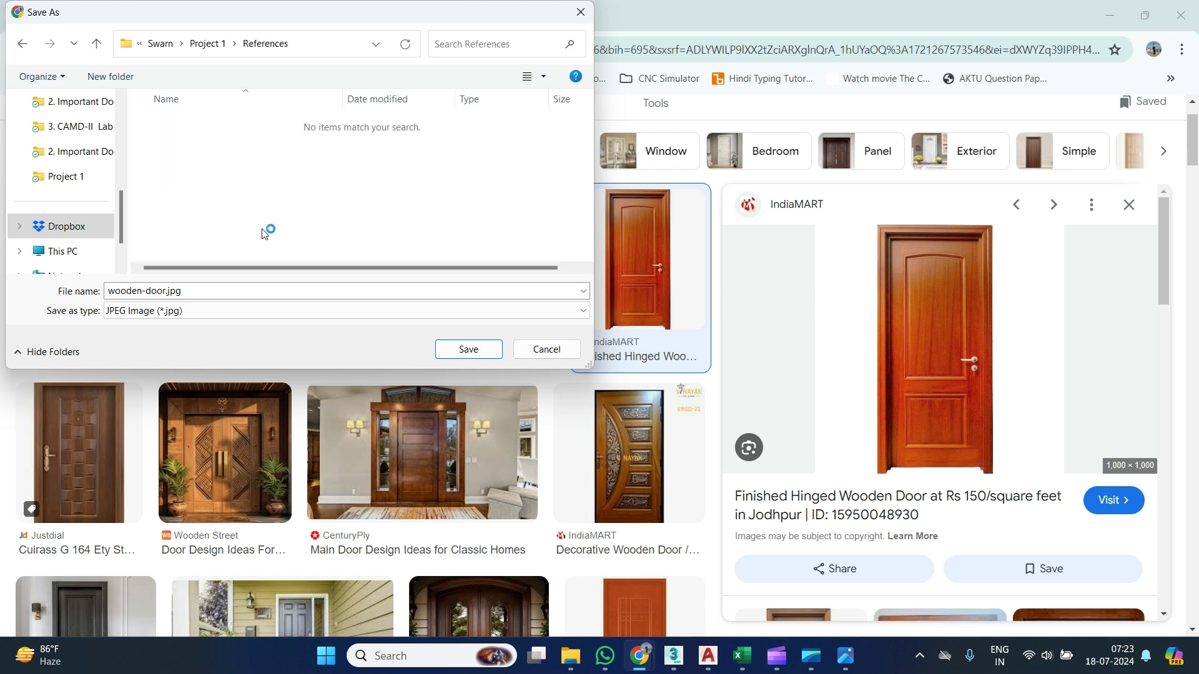
# Name the door image Door-01 and save it as a JPEG in the References folder.
pyautogui.click(202, 291)
pyautogui.hotkey('ctrl', 'a')
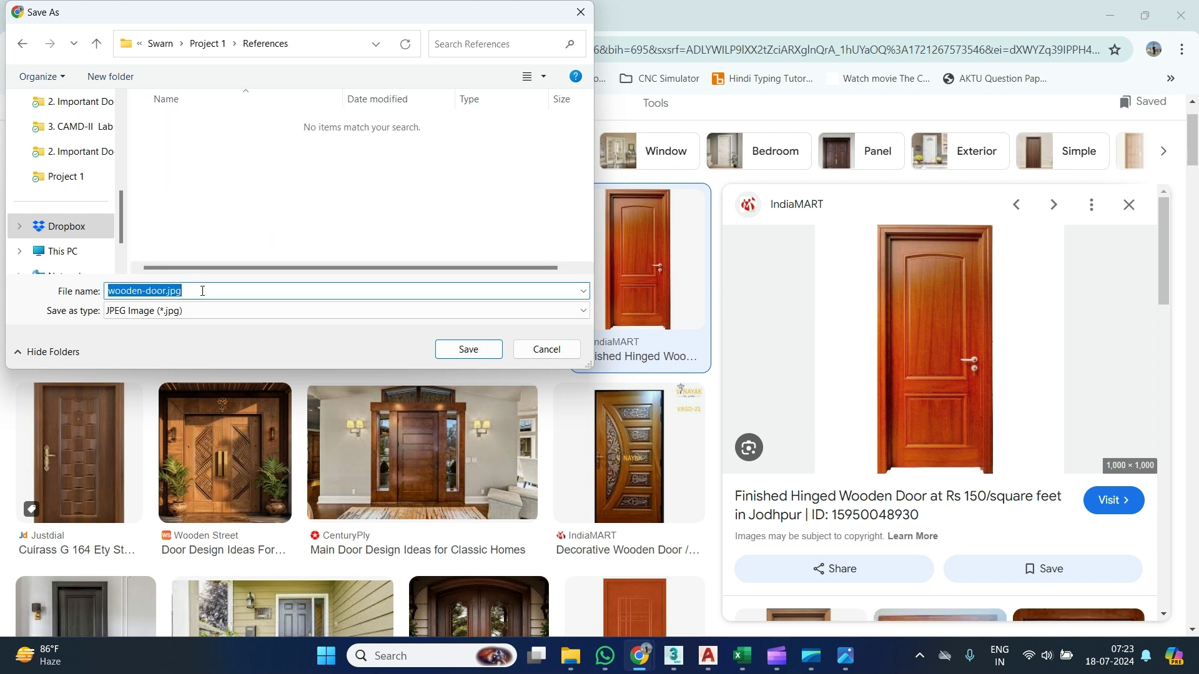
pyautogui.write('Door-01')
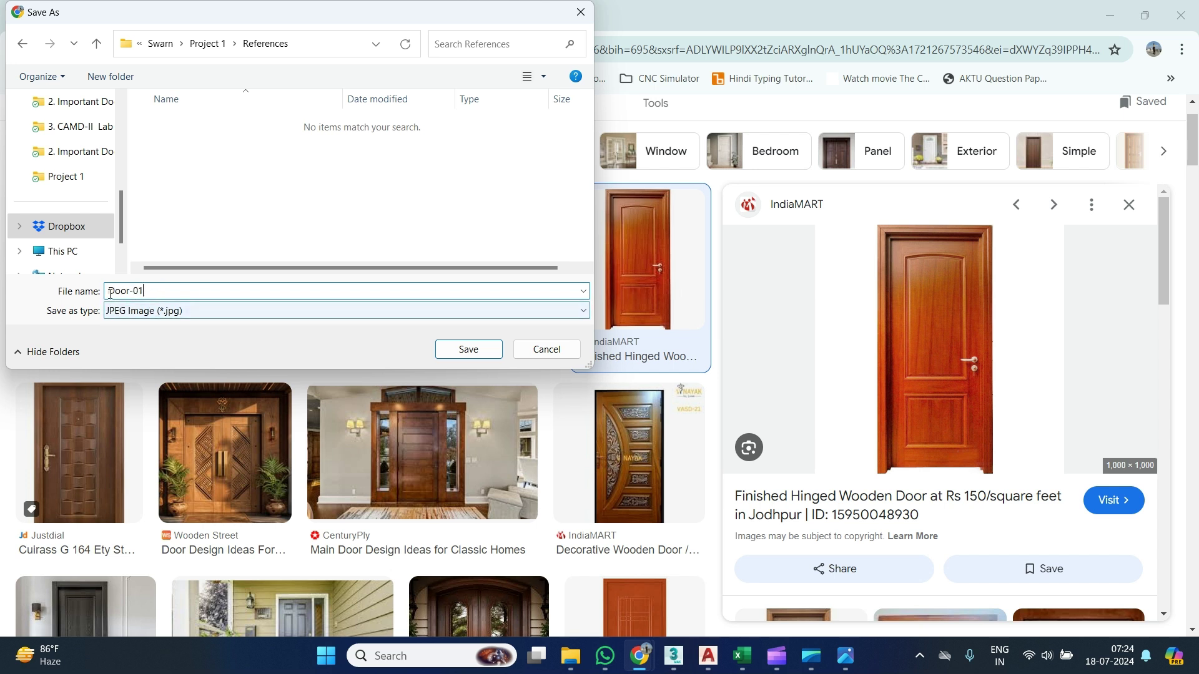
pyautogui.click(458, 353)
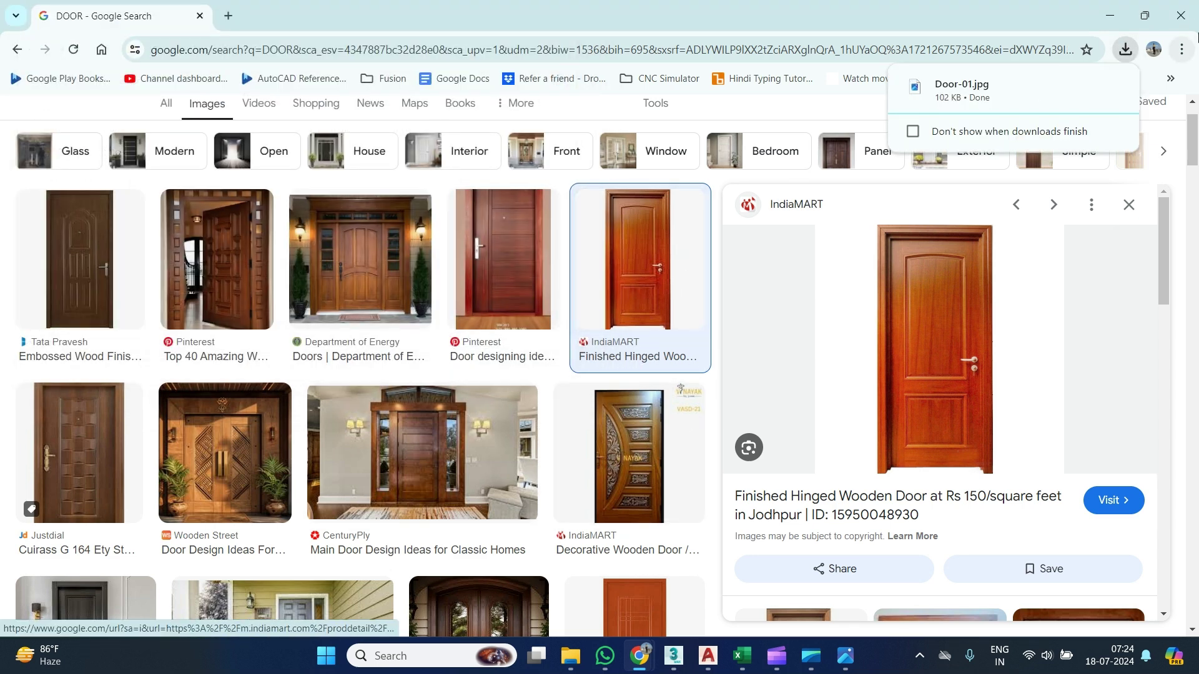
# Switch to File Explorer, open the References folder of the trainee's Project 1, and view Door-01.jpg with larger thumbnails.
pyautogui.click(1123, 19)
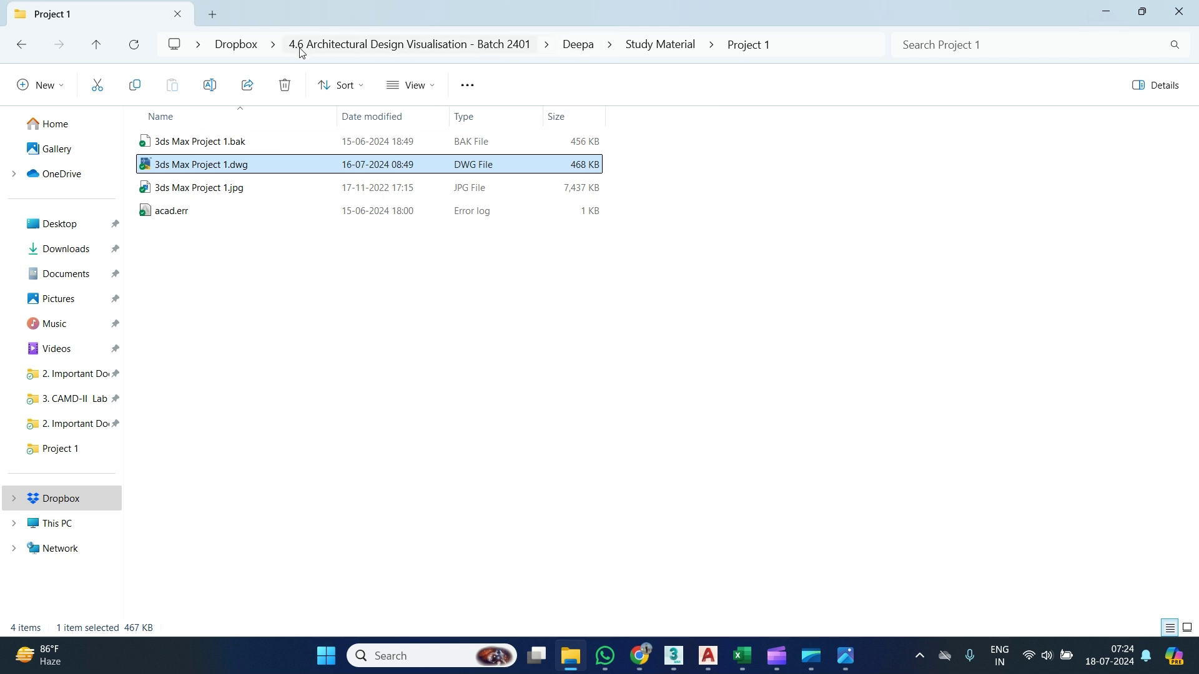
pyautogui.click(345, 52)
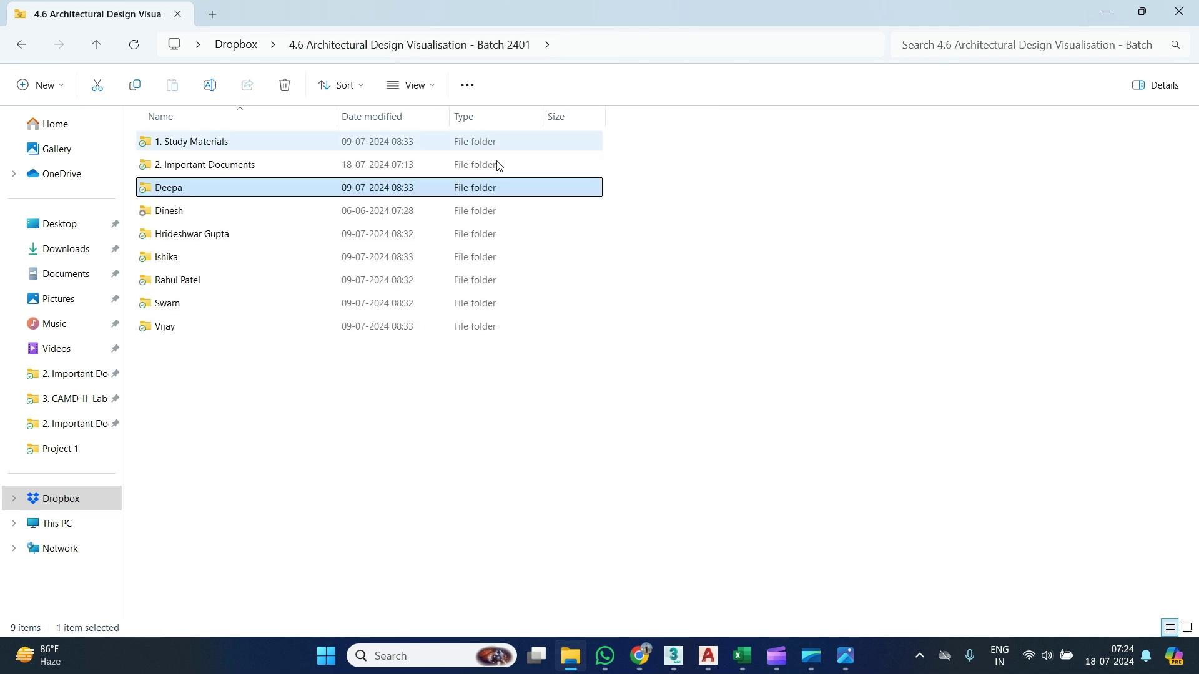
pyautogui.doubleClick(197, 307)
pyautogui.doubleClick(181, 148)
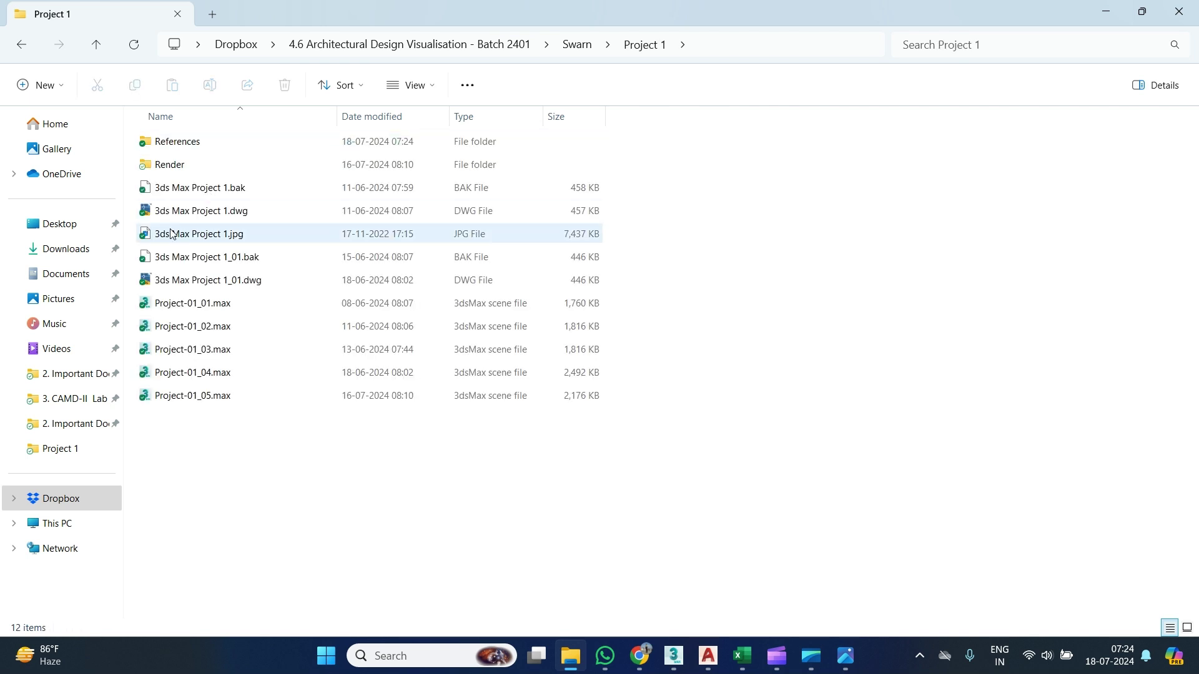
pyautogui.doubleClick(201, 141)
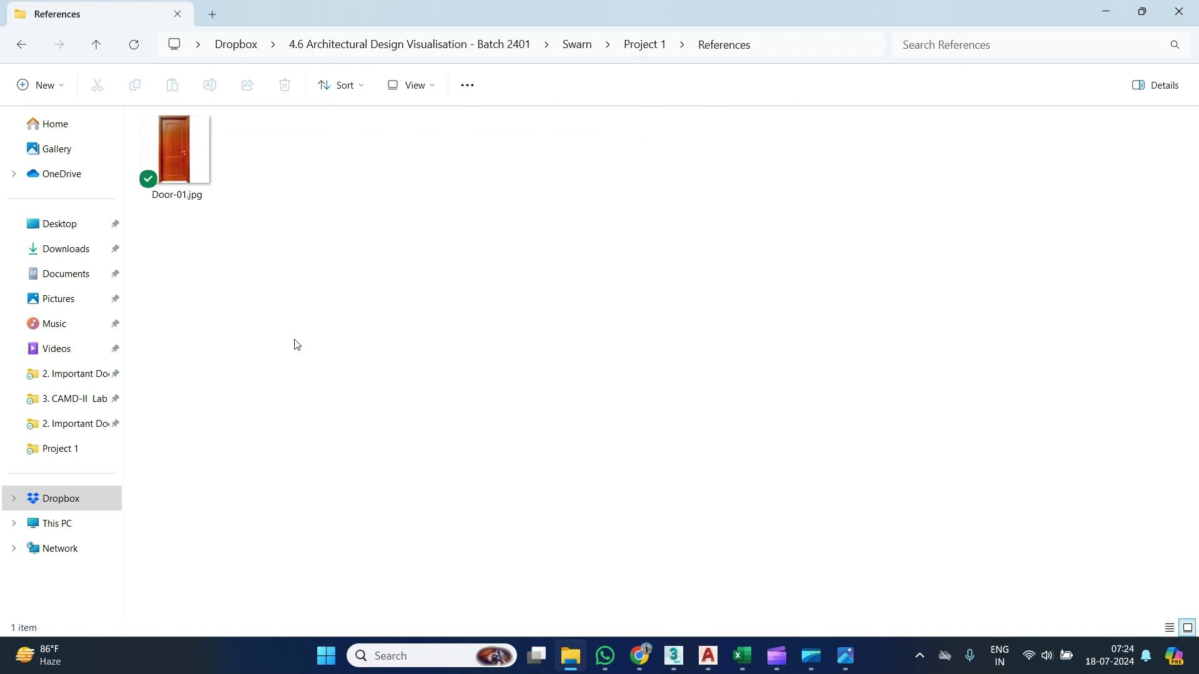
pyautogui.keyDown('ctrl'); pyautogui.scroll(3, 225, 251); pyautogui.keyUp('ctrl')
pyautogui.click(222, 241)
pyautogui.moveTo(299, 369); pyautogui.dragTo(378, 420)
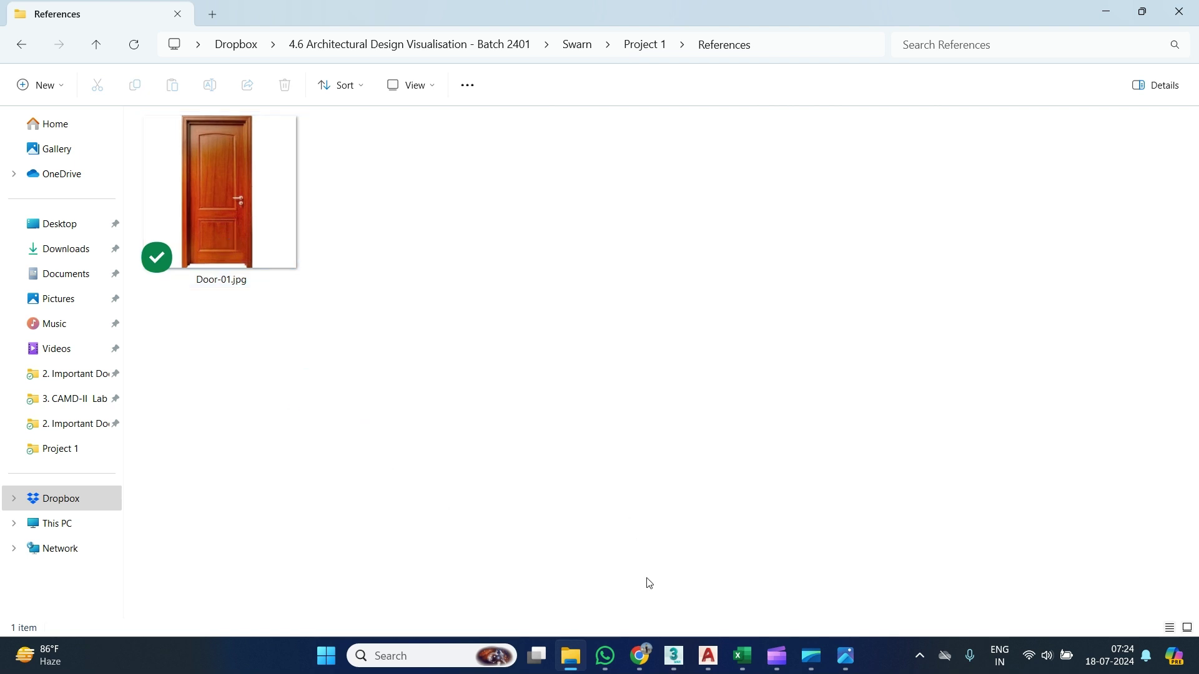
# Switch to 3ds Max and start saving the house scene under a new name, with Dropbox as the save location.
pyautogui.click(671, 659)
pyautogui.moveTo(589, 418); pyautogui.dragTo(504, 360, button='middle')
pyautogui.scroll(-3, 503, 360)
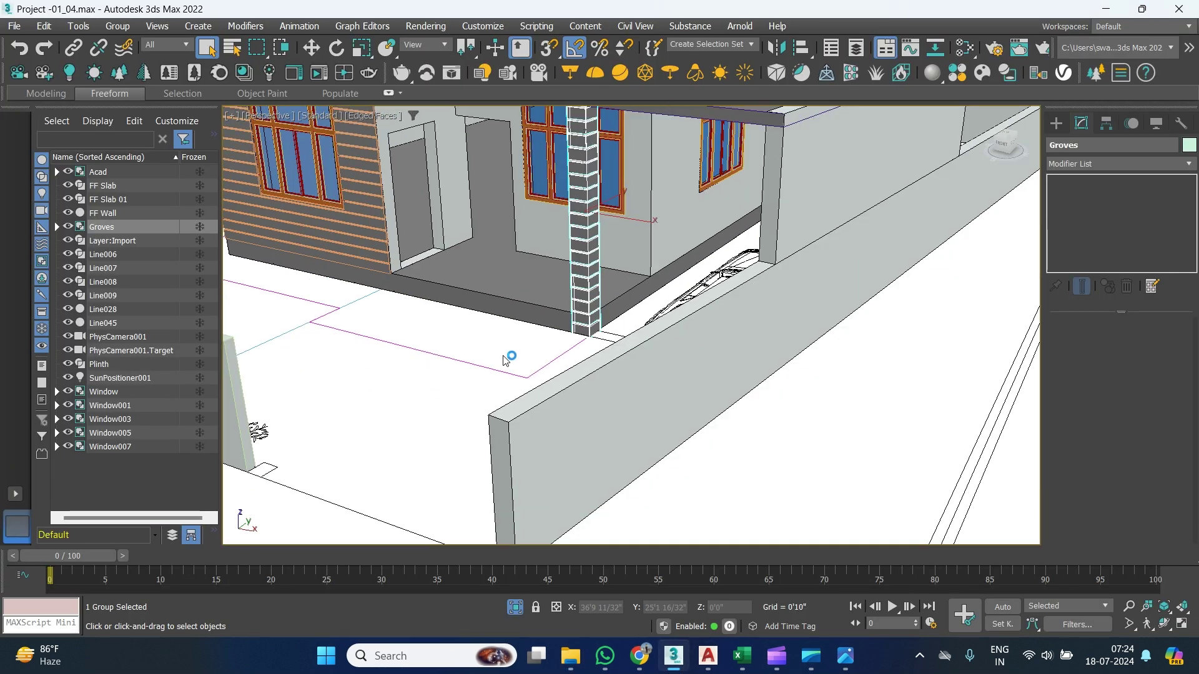
pyautogui.click(14, 27)
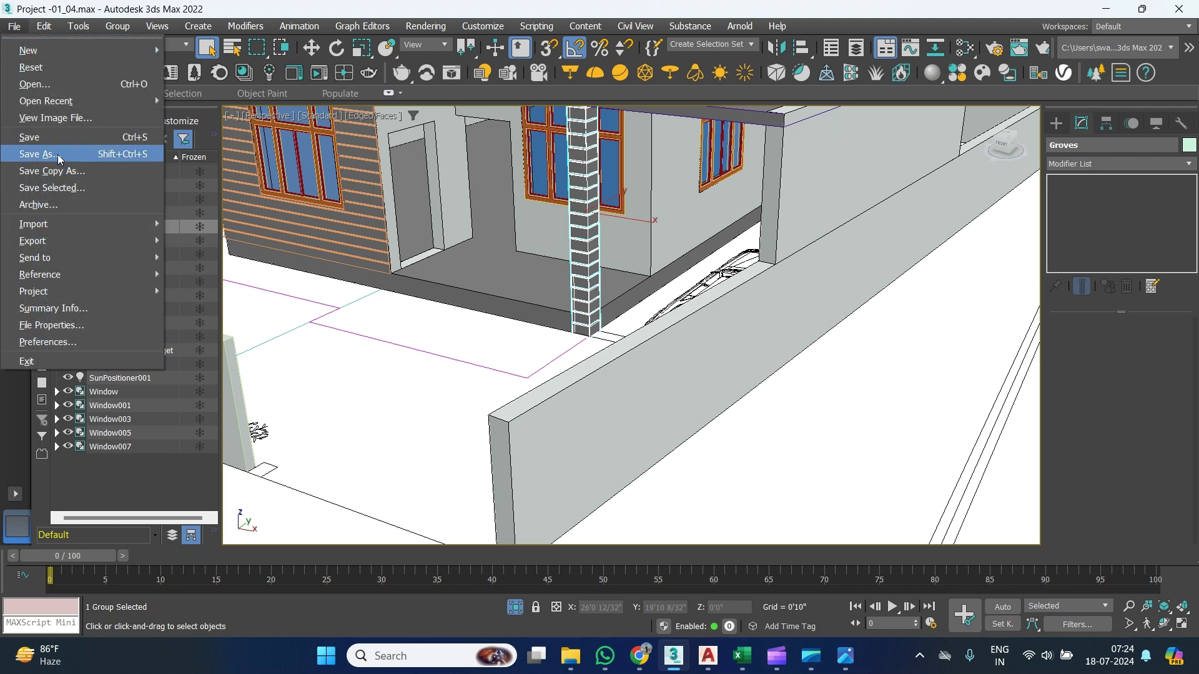
pyautogui.click(40, 154)
pyautogui.click(179, 81)
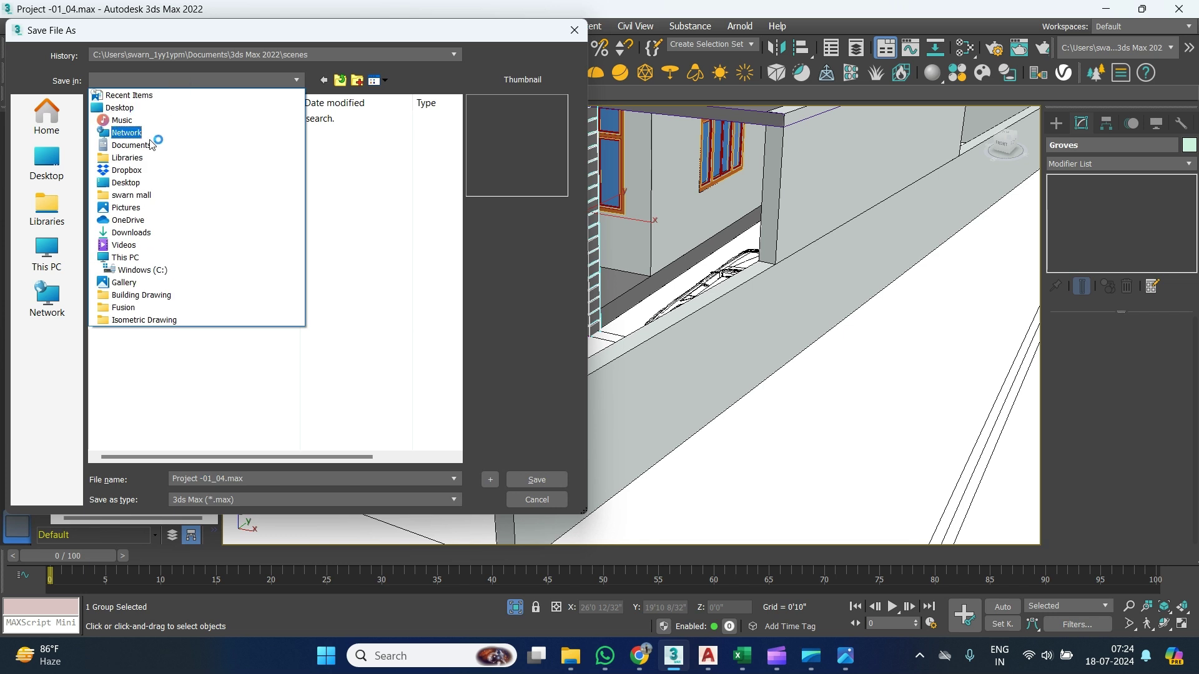
pyautogui.click(143, 170)
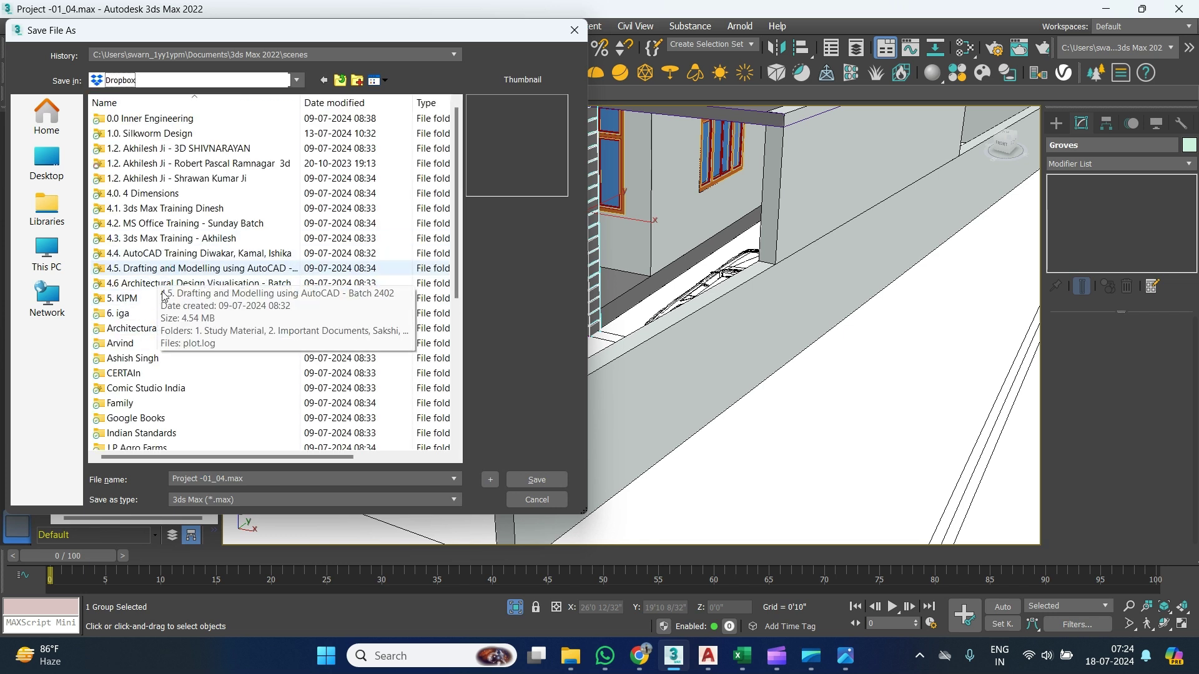
# Go to Project 1 in the trainee's folder under 4.6 Architectural Design Visualisation - Batch 2401 and save the scene as Project-01_06.max, incrementing from Project-01_05.max.
pyautogui.doubleClick(176, 285)
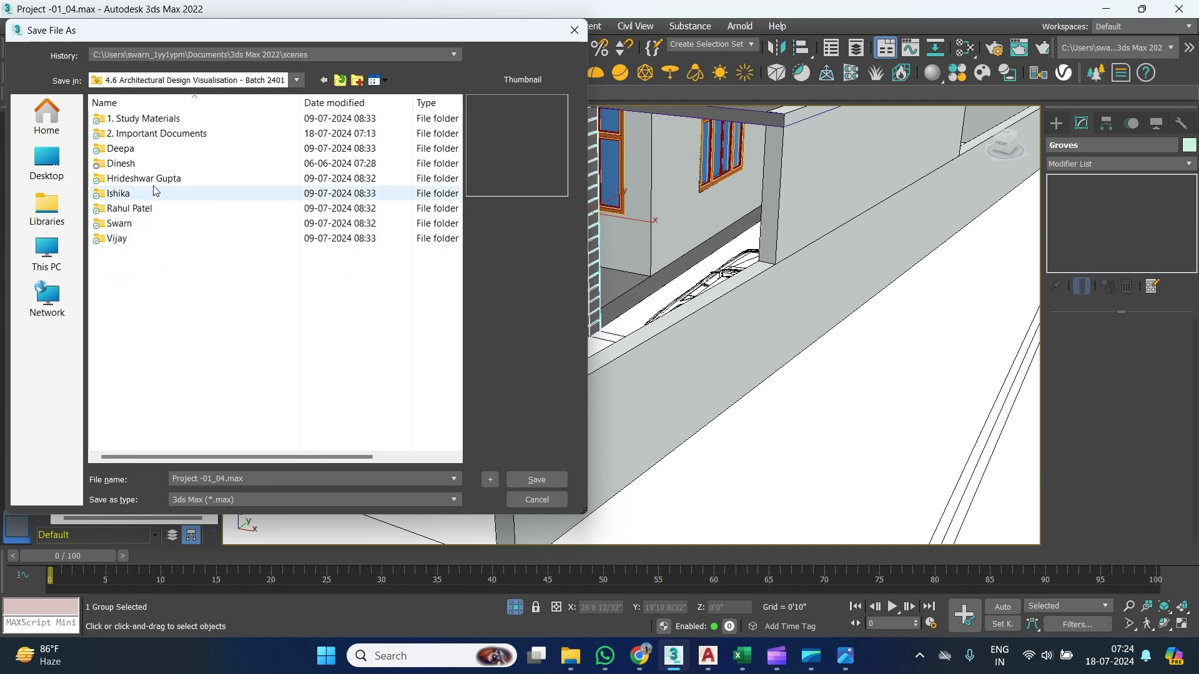
pyautogui.doubleClick(143, 226)
pyautogui.doubleClick(145, 120)
pyautogui.click(174, 210)
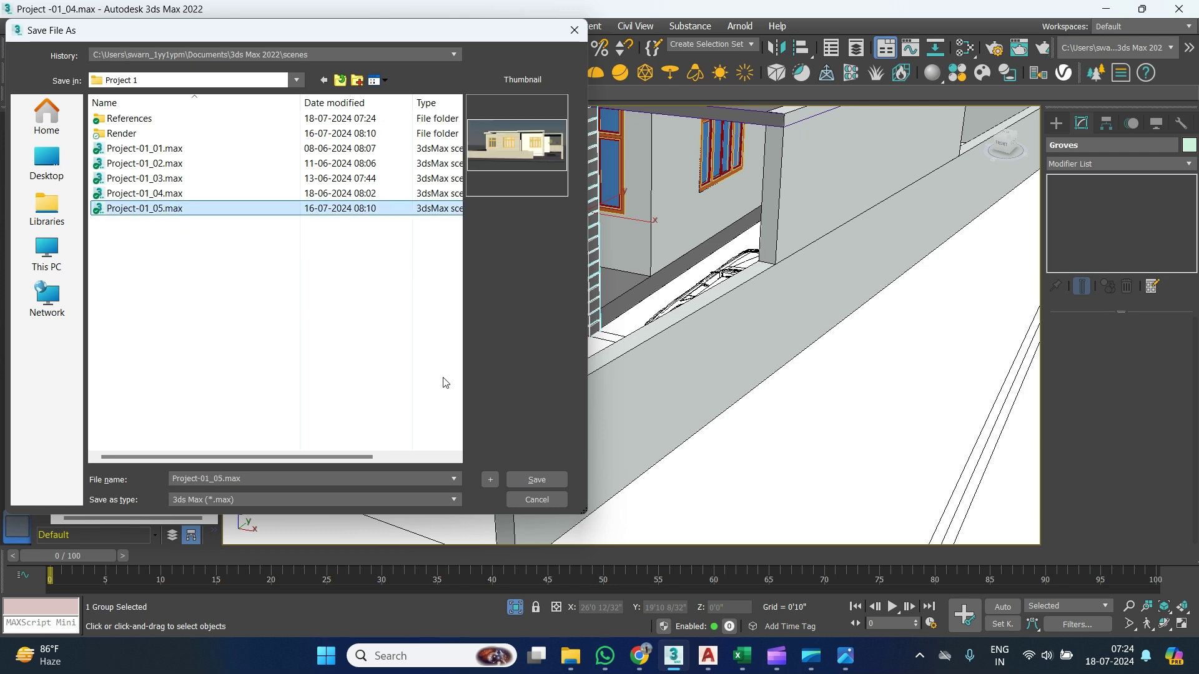
pyautogui.click(491, 480)
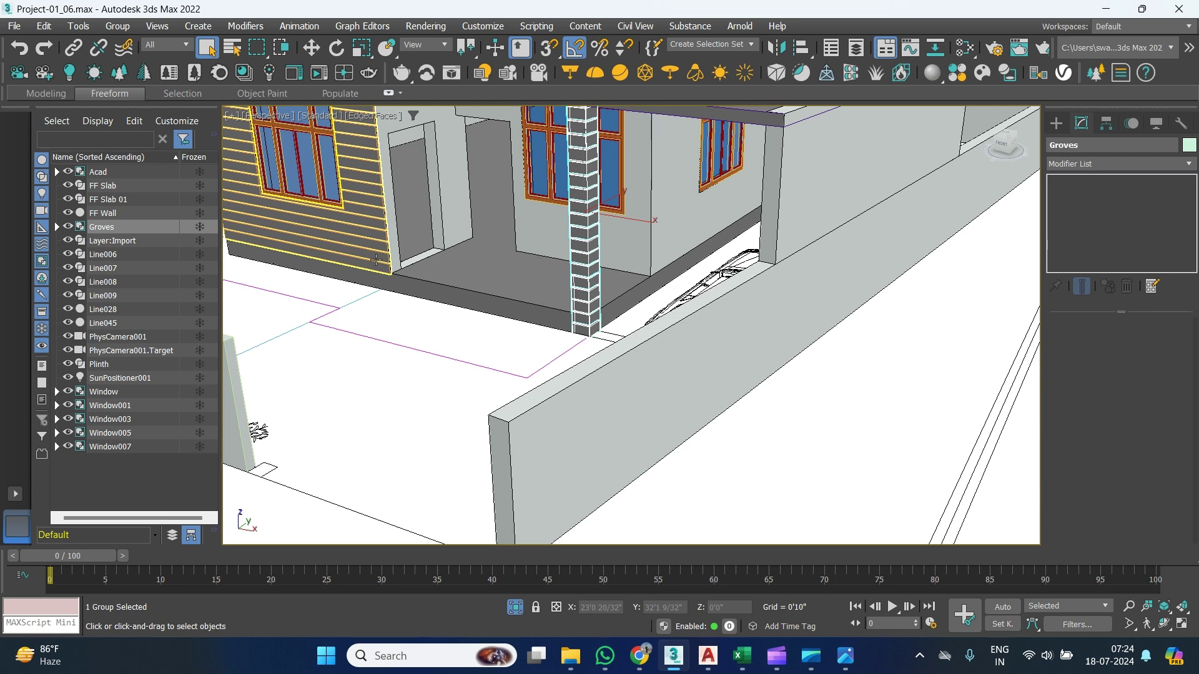
# Create a box about 8'4" long, 12'2" wide and 2'10" high on the open ground in front of the boundary wall.
pyautogui.scroll(-8, 377, 260)
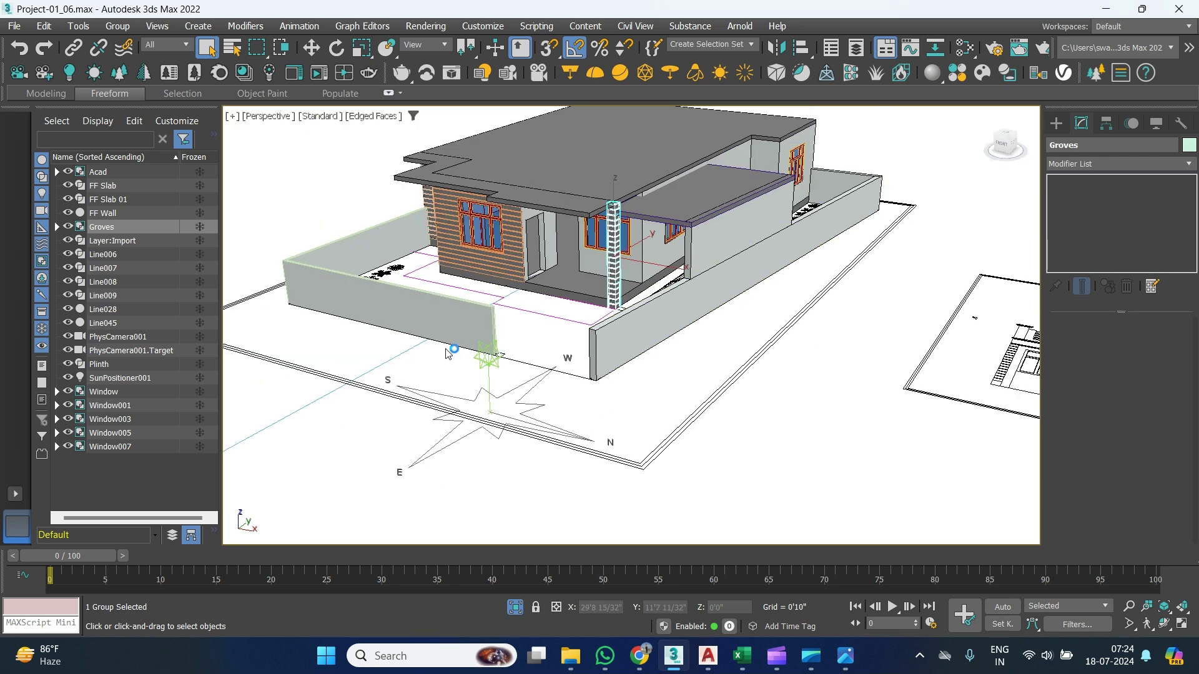
pyautogui.scroll(10, 546, 336)
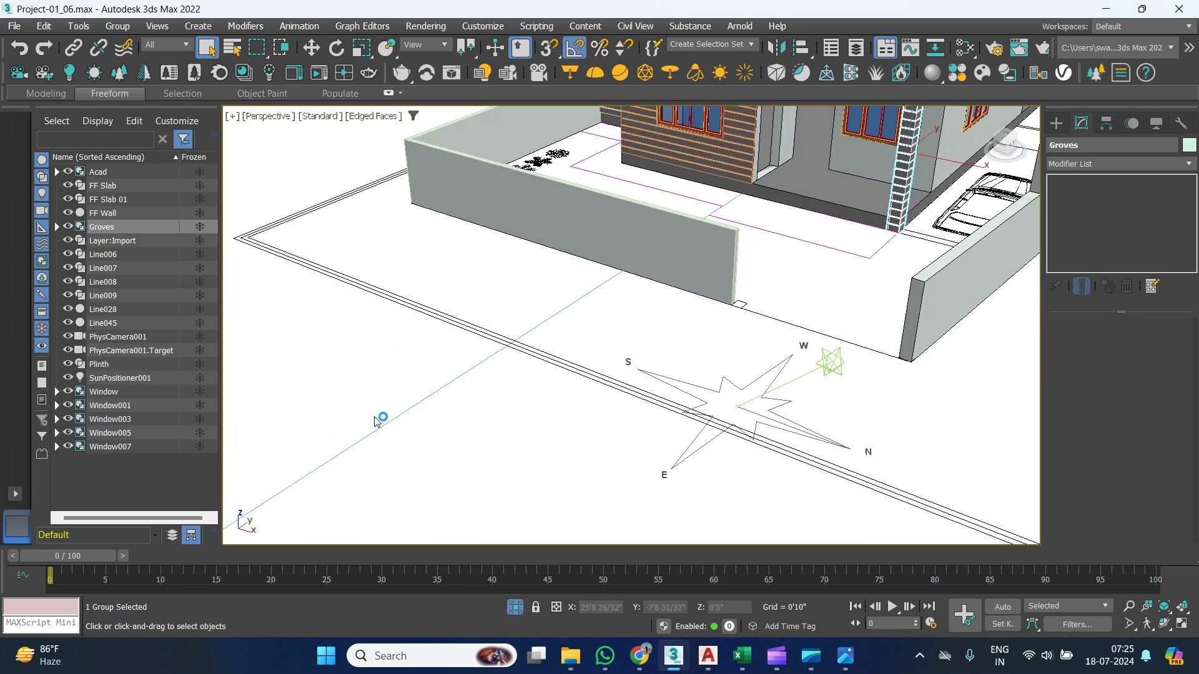
pyautogui.click(1054, 124)
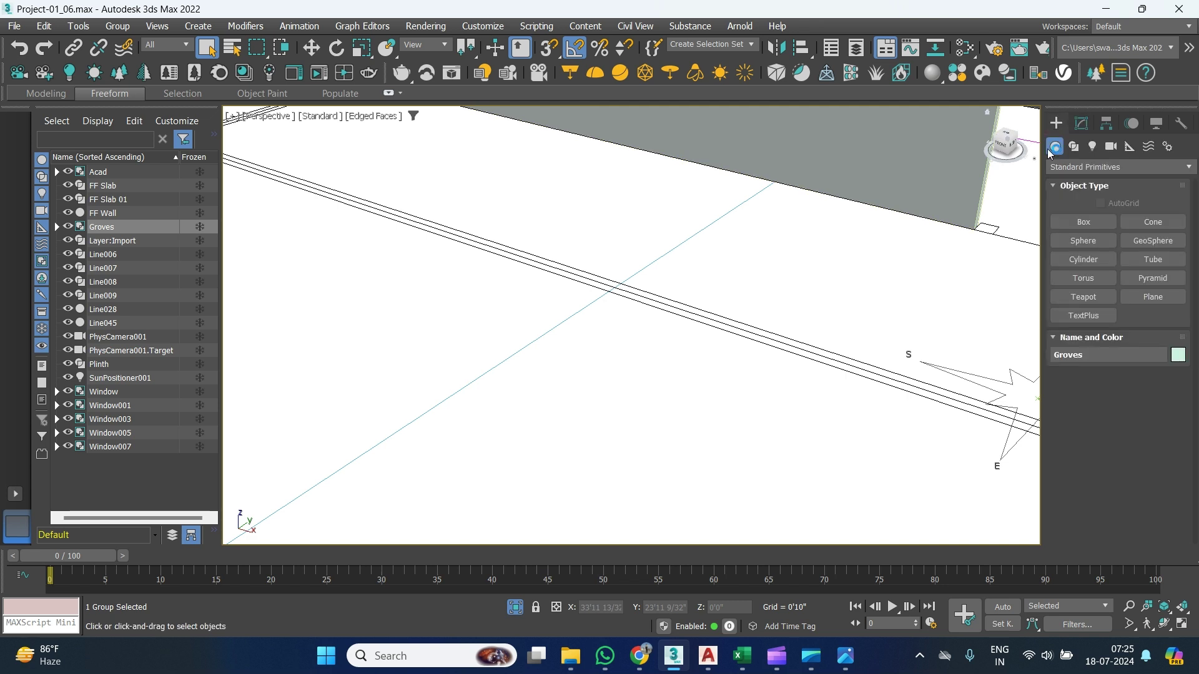
pyautogui.click(1066, 225)
pyautogui.moveTo(359, 308); pyautogui.dragTo(831, 310)
pyautogui.click(799, 224)
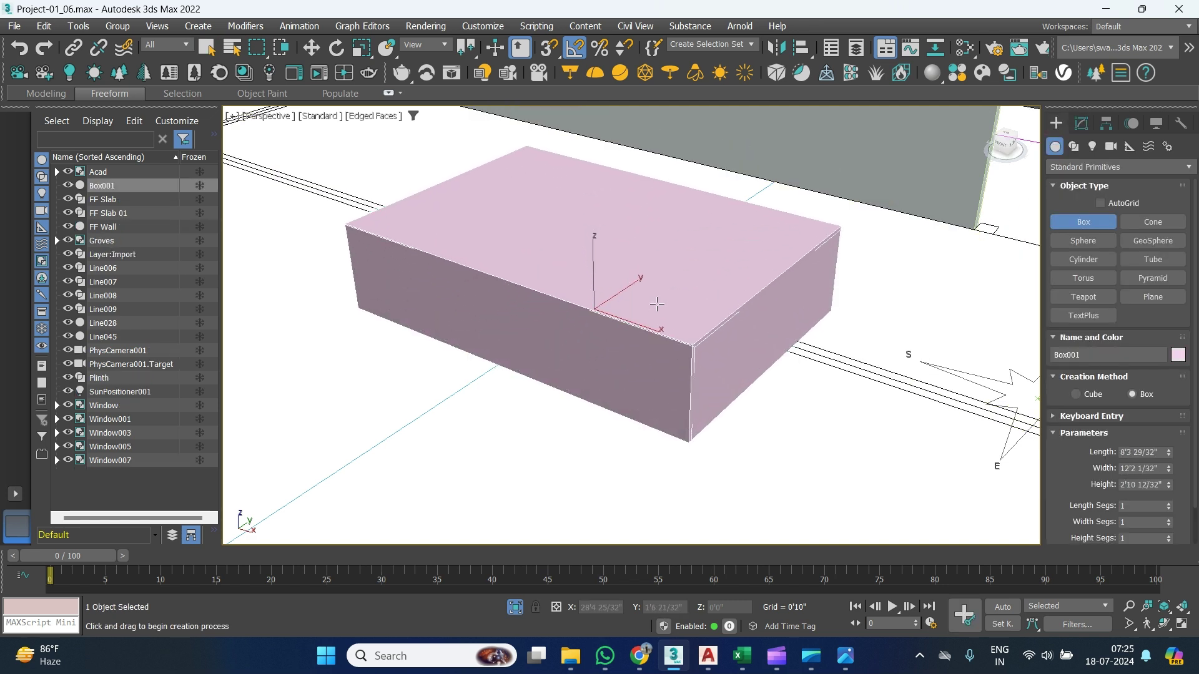
pyautogui.rightClick(622, 316)
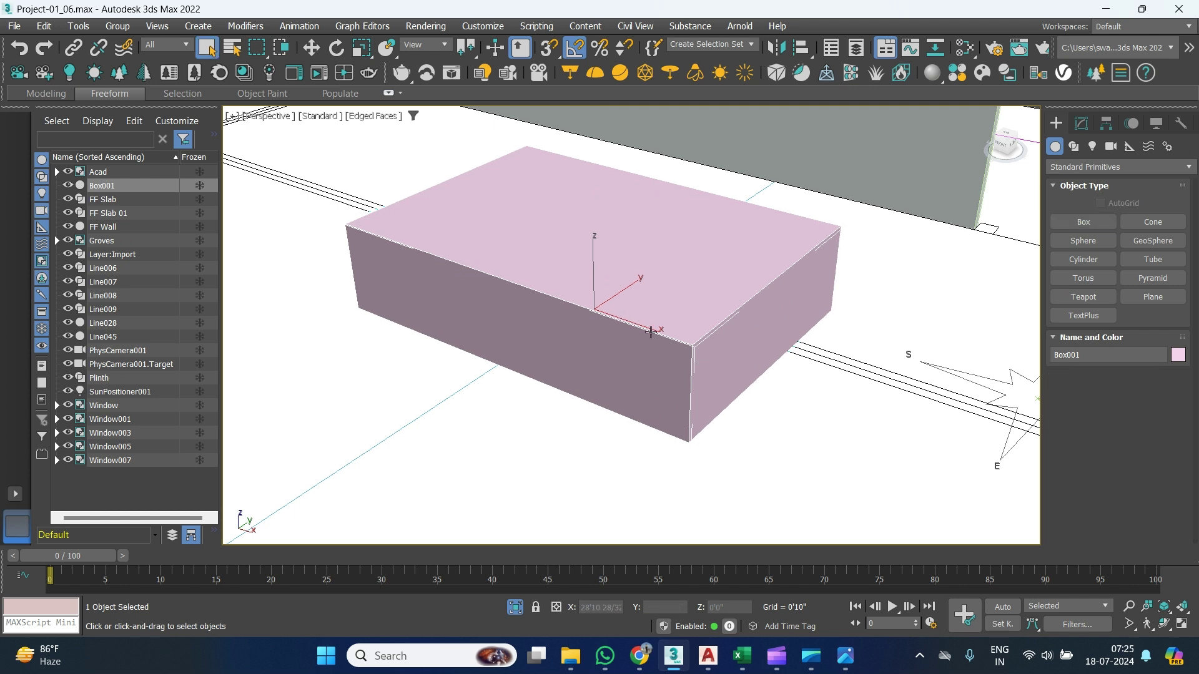
# Apply Door-01.jpg from the References folder in File Explorer as a texture on the new box.
pyautogui.keyDown('alt'); pyautogui.moveTo(668, 303); pyautogui.dragTo(660, 343, button='middle'); pyautogui.keyUp('alt')
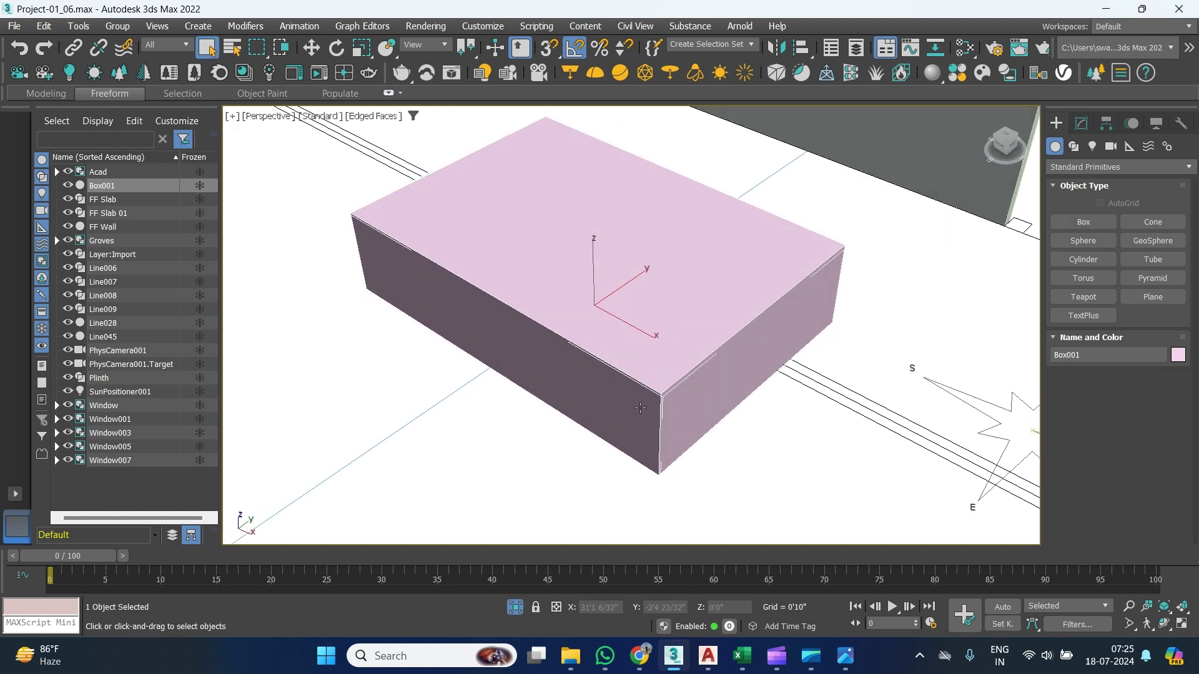
pyautogui.click(568, 656)
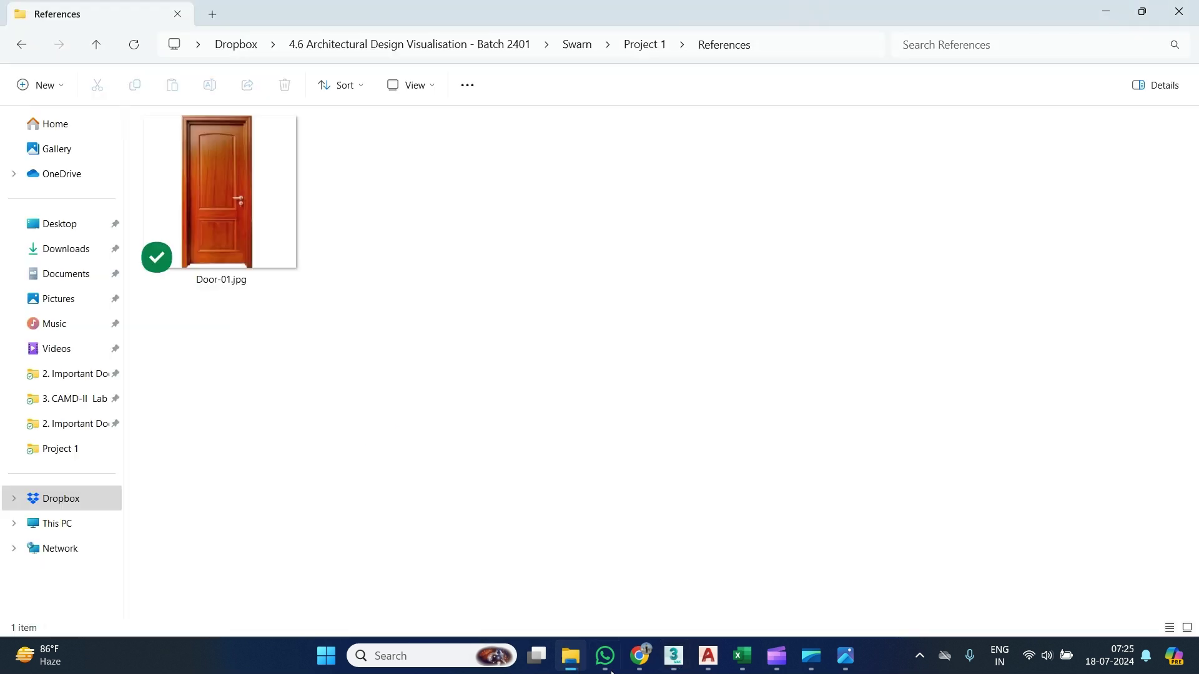
pyautogui.click(222, 223)
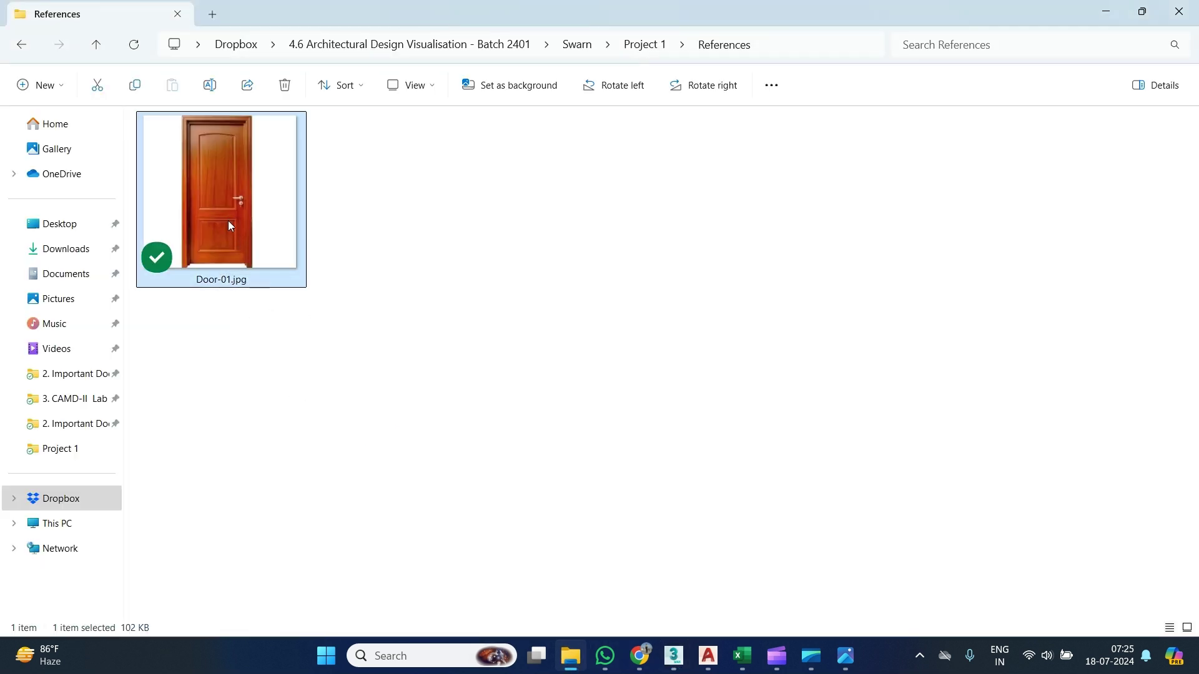
pyautogui.moveTo(220, 204); pyautogui.dragTo(533, 206)
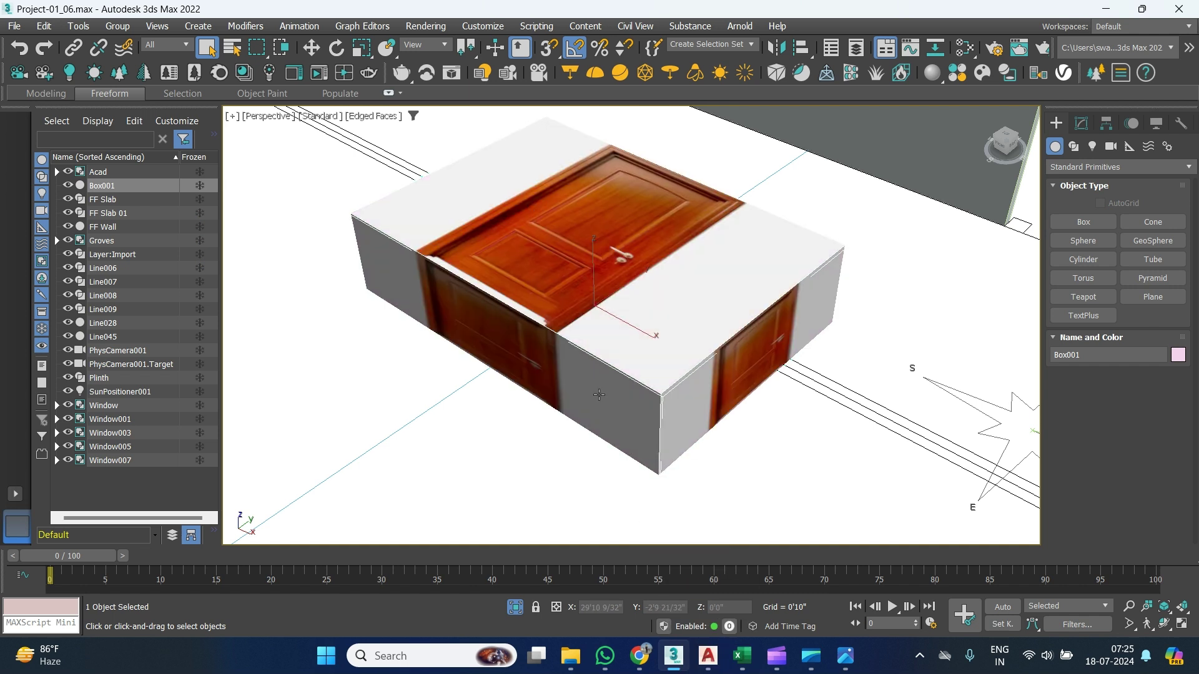
pyautogui.keyDown('alt'); pyautogui.moveTo(573, 314); pyautogui.dragTo(674, 303, button='middle'); pyautogui.keyUp('alt')
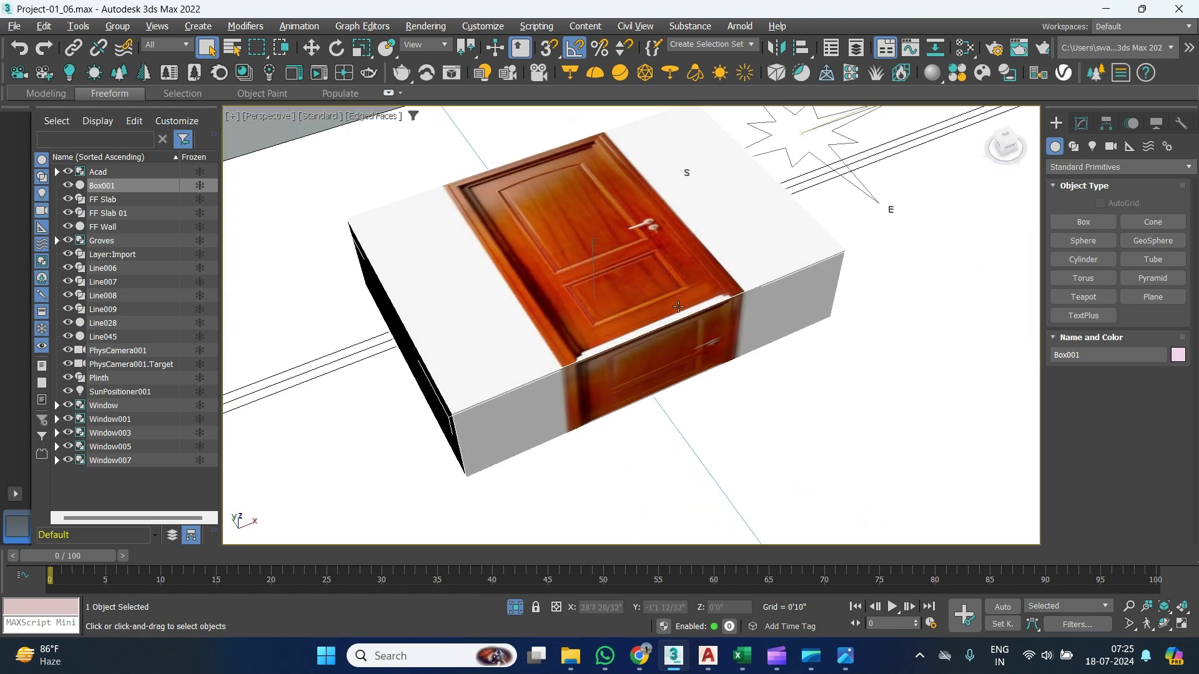
# Raise the textured box's height to about 8'3" and isolate the box from the rest of the scene.
pyautogui.click(1081, 123)
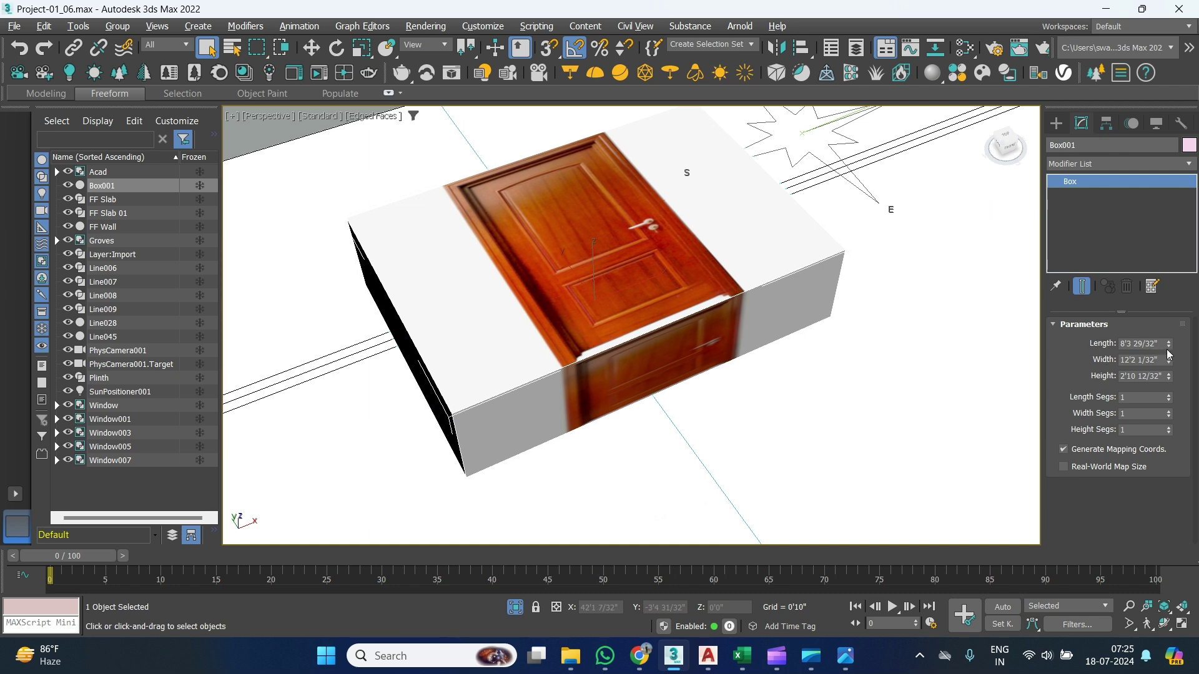
pyautogui.moveTo(1168, 376); pyautogui.dragTo(757, 291)
pyautogui.rightClick(758, 291)
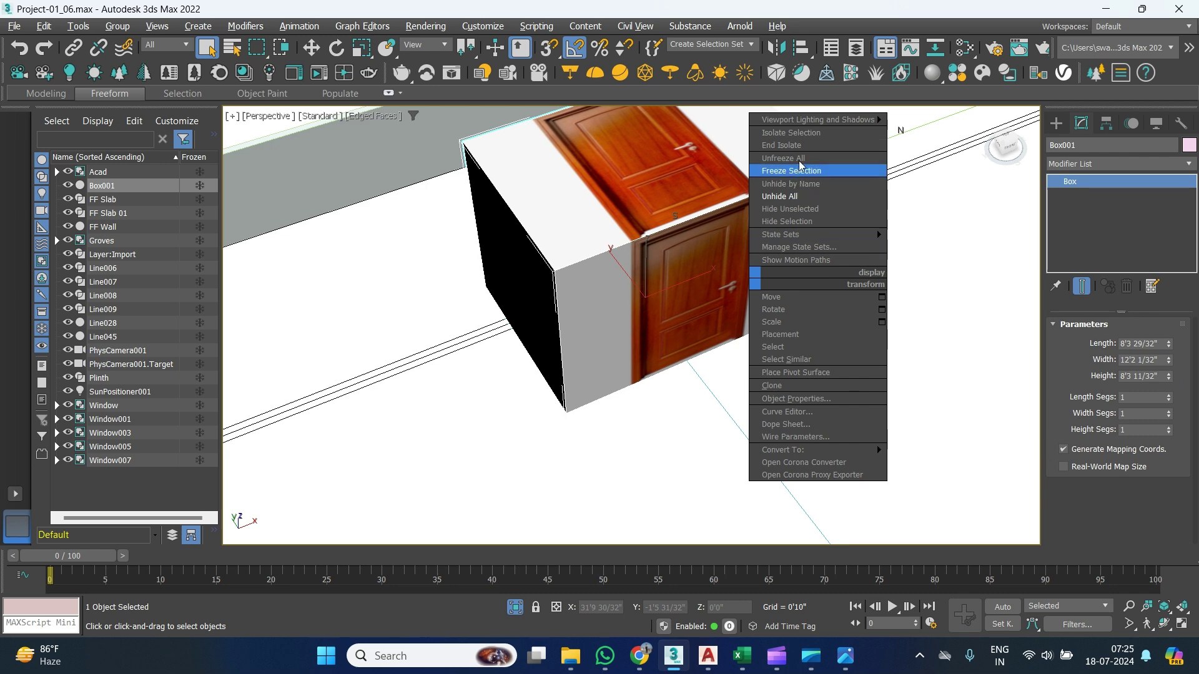
pyautogui.click(765, 132)
pyautogui.keyDown('alt'); pyautogui.moveTo(759, 183); pyautogui.dragTo(724, 299, button='middle'); pyautogui.keyUp('alt')
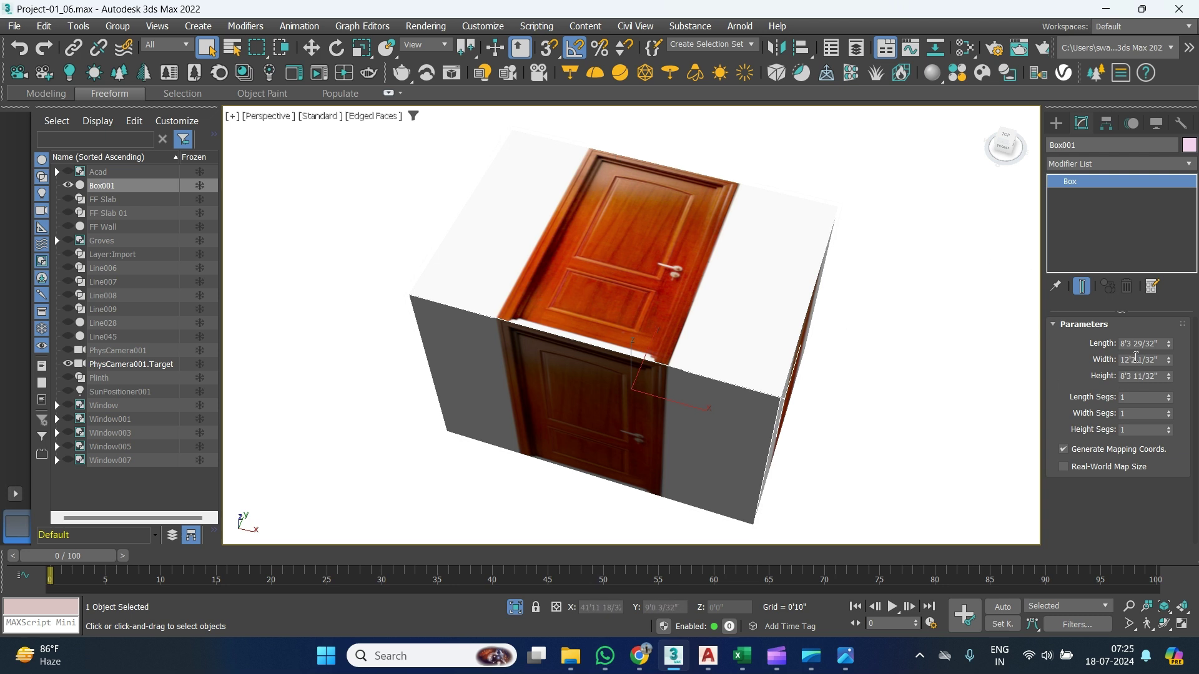
# Resize the box to door proportions: height 7'0", width 3'6" and length 0'1".
pyautogui.click(1139, 345)
pyautogui.click(1134, 377)
pyautogui.doubleClick(1150, 374)
pyautogui.hotkey('shift', 'Tab')
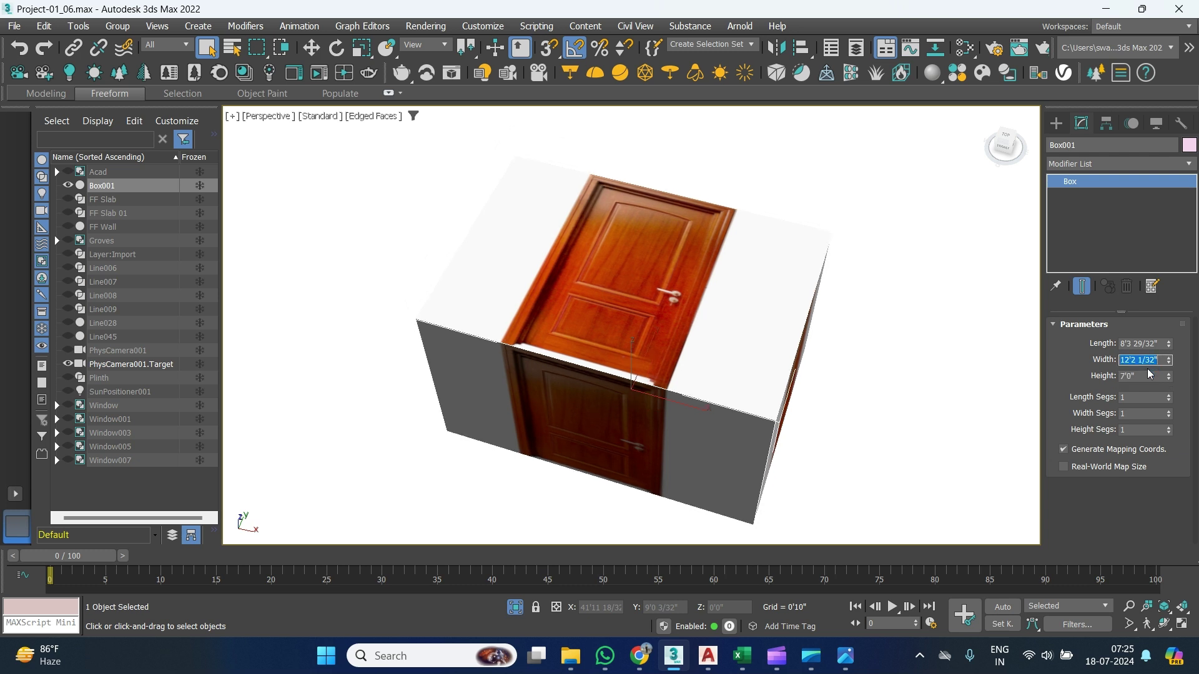
pyautogui.write('3.5')
pyautogui.press('Return')
pyautogui.hotkey('shift', 'Tab')
pyautogui.write('1')
pyautogui.press('Return')
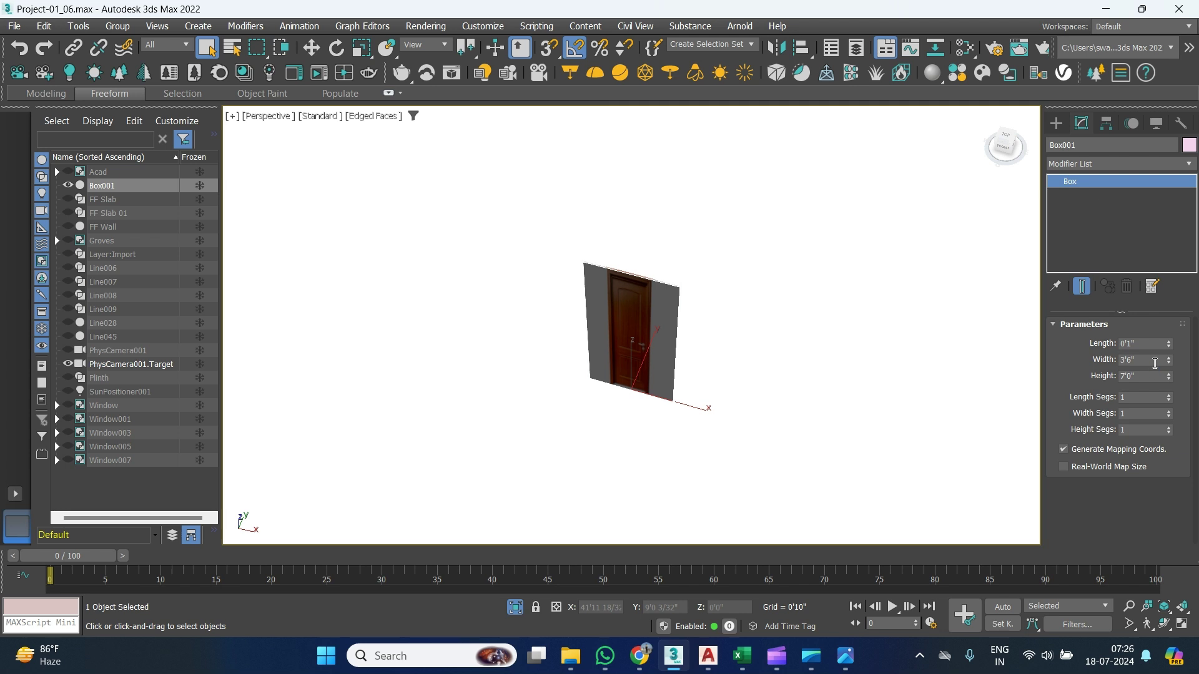
# Examine how the door image fits the front and edges of the thin box, dismissing the chat notification.
pyautogui.scroll(5, 637, 366)
pyautogui.keyDown('alt'); pyautogui.moveTo(638, 366); pyautogui.dragTo(648, 306, button='middle'); pyautogui.keyUp('alt')
pyautogui.scroll(-4, 638, 319)
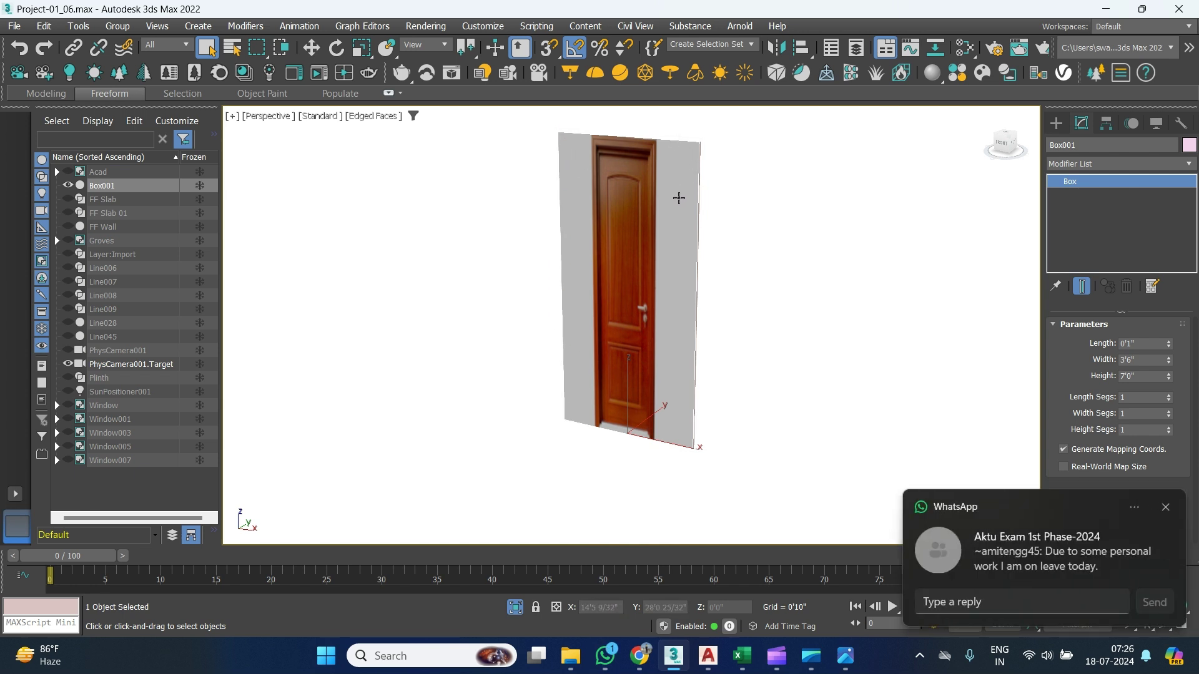
pyautogui.keyDown('alt'); pyautogui.moveTo(695, 221); pyautogui.dragTo(722, 295, button='middle'); pyautogui.keyUp('alt')
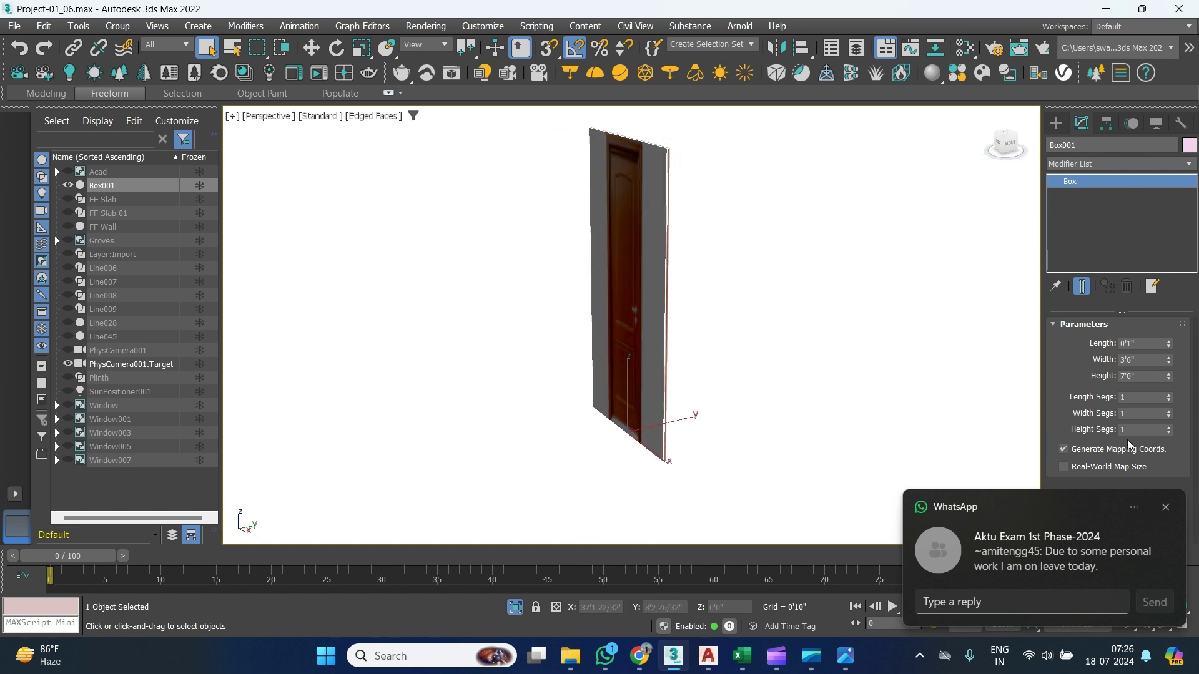
pyautogui.click(1165, 507)
pyautogui.keyDown('alt'); pyautogui.moveTo(664, 226); pyautogui.dragTo(698, 220, button='middle'); pyautogui.keyUp('alt')
pyautogui.scroll(3, 630, 232)
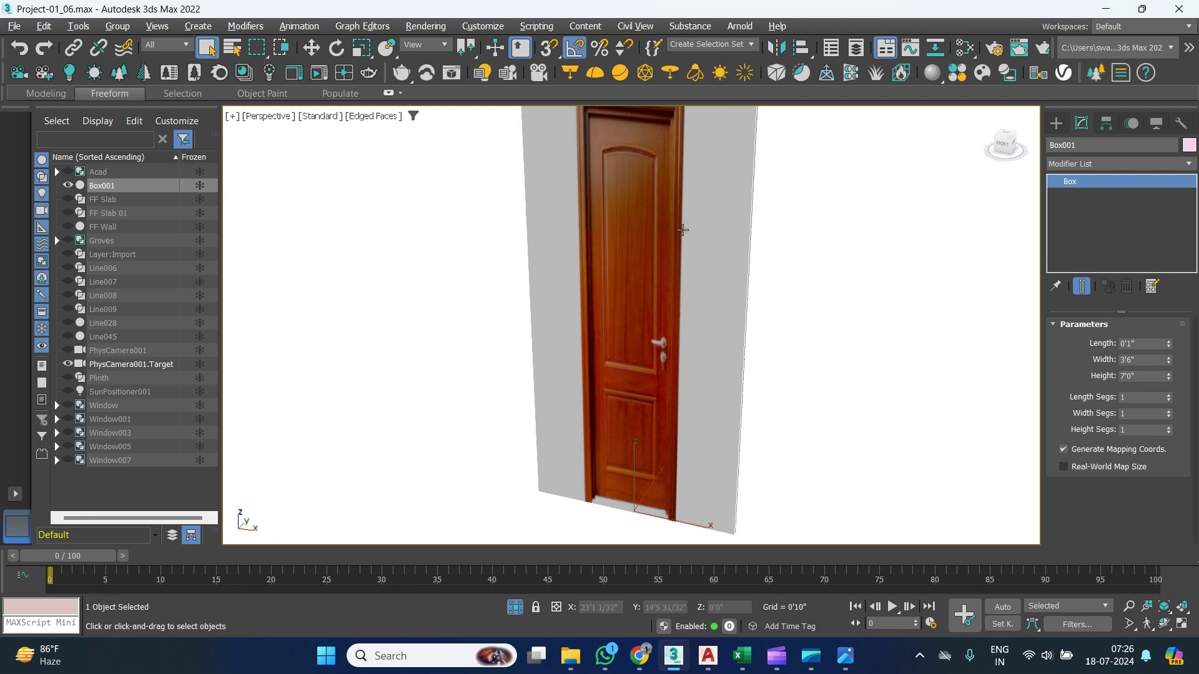
pyautogui.scroll(-2, 685, 231)
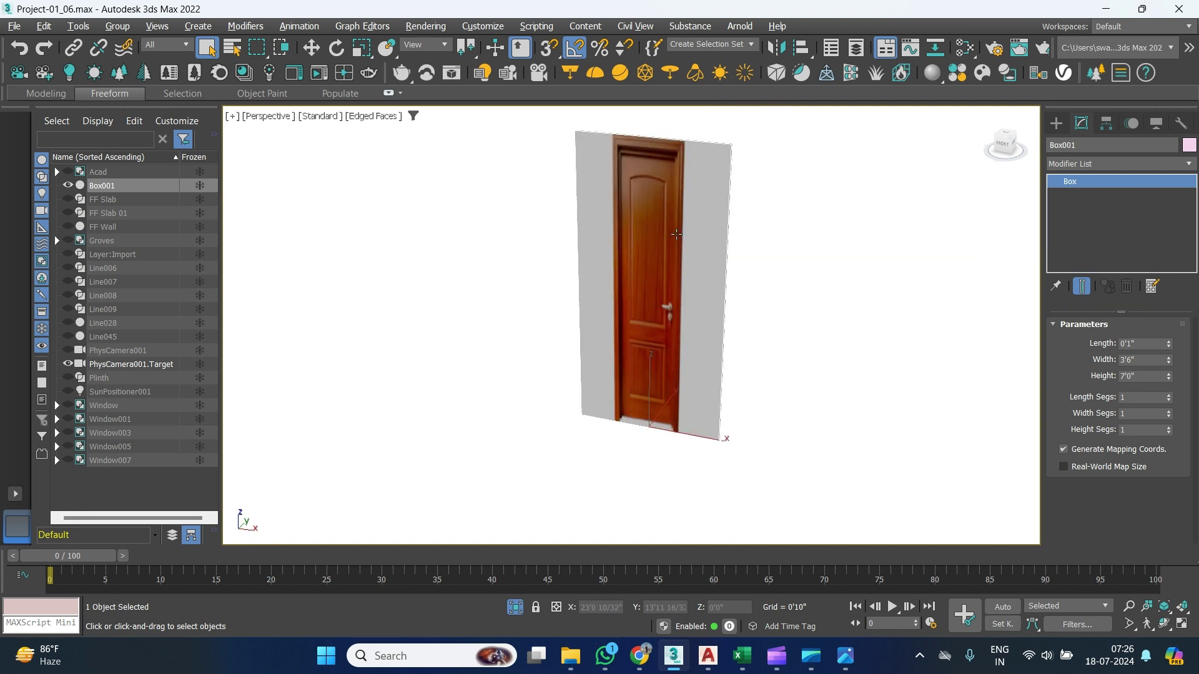
pyautogui.keyDown('alt'); pyautogui.moveTo(698, 252); pyautogui.dragTo(687, 265, button='middle'); pyautogui.keyUp('alt')
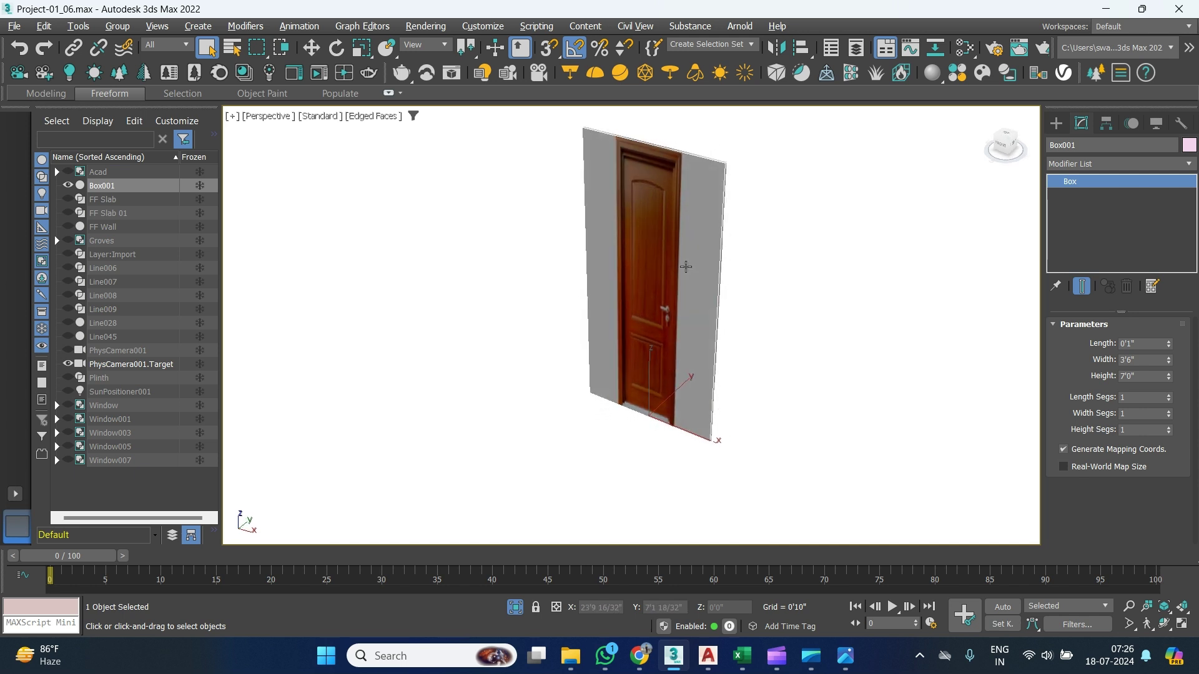
pyautogui.moveTo(682, 659)
pyautogui.click(575, 659)
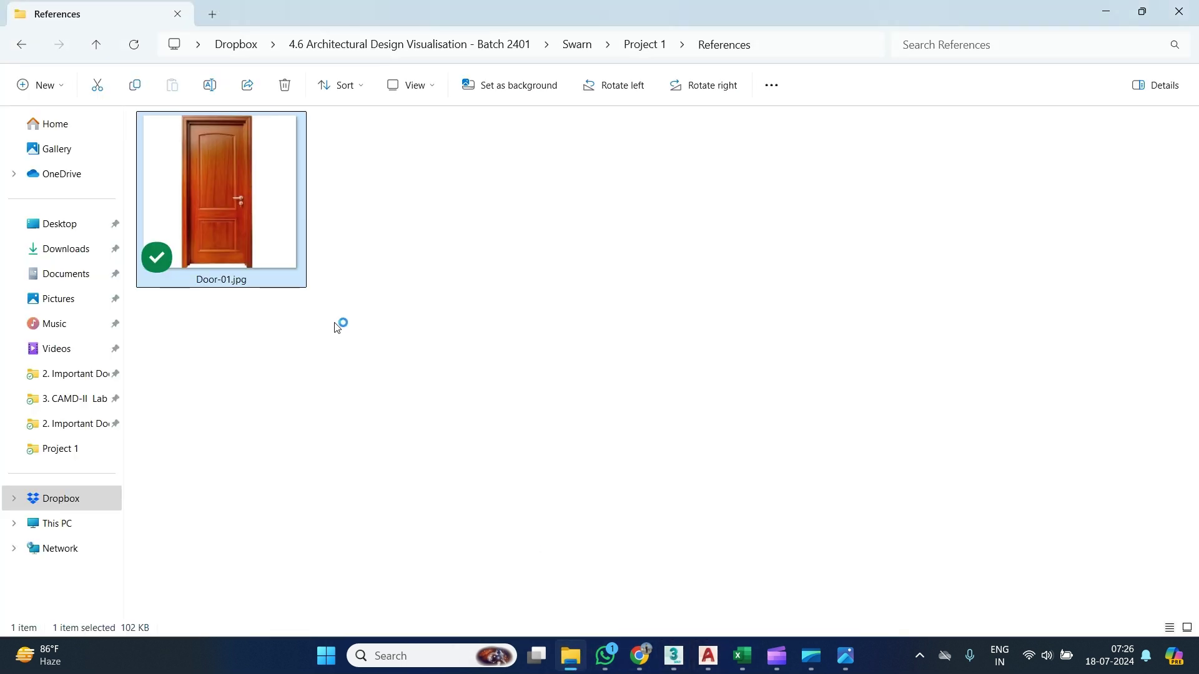
pyautogui.rightClick(218, 236)
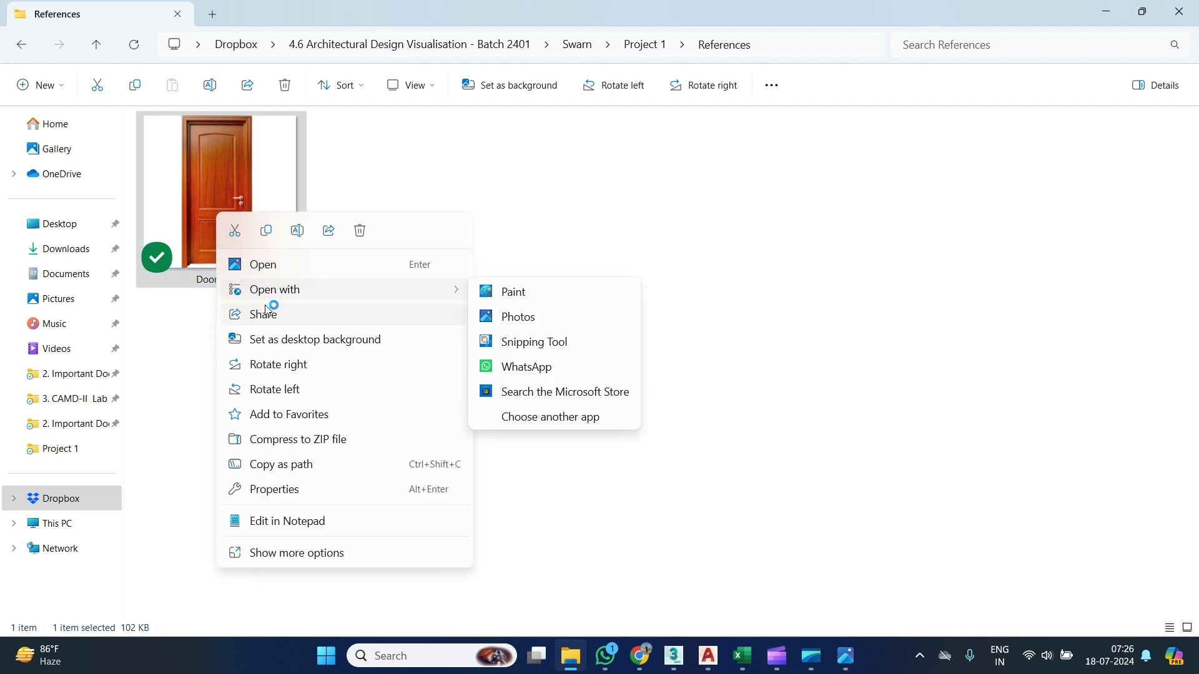
pyautogui.click(373, 169)
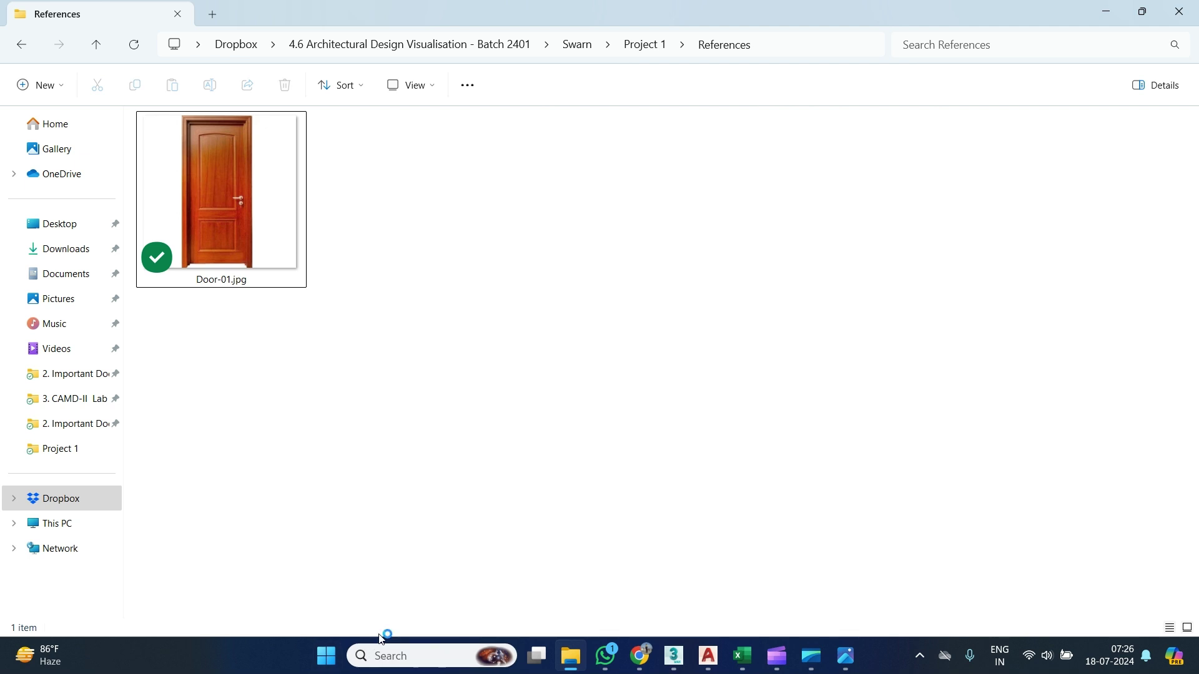
# Launch Adobe Photoshop CS4 and open Door-01.jpg in it from the References folder.
pyautogui.click(325, 666)
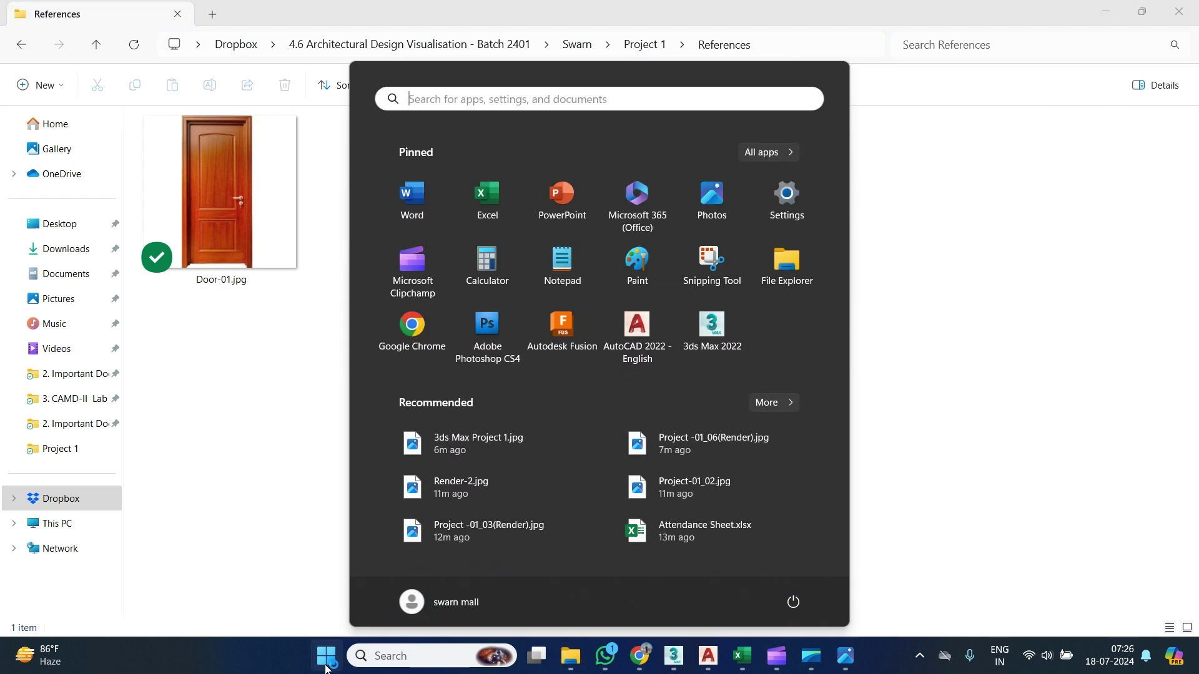
pyautogui.click(492, 356)
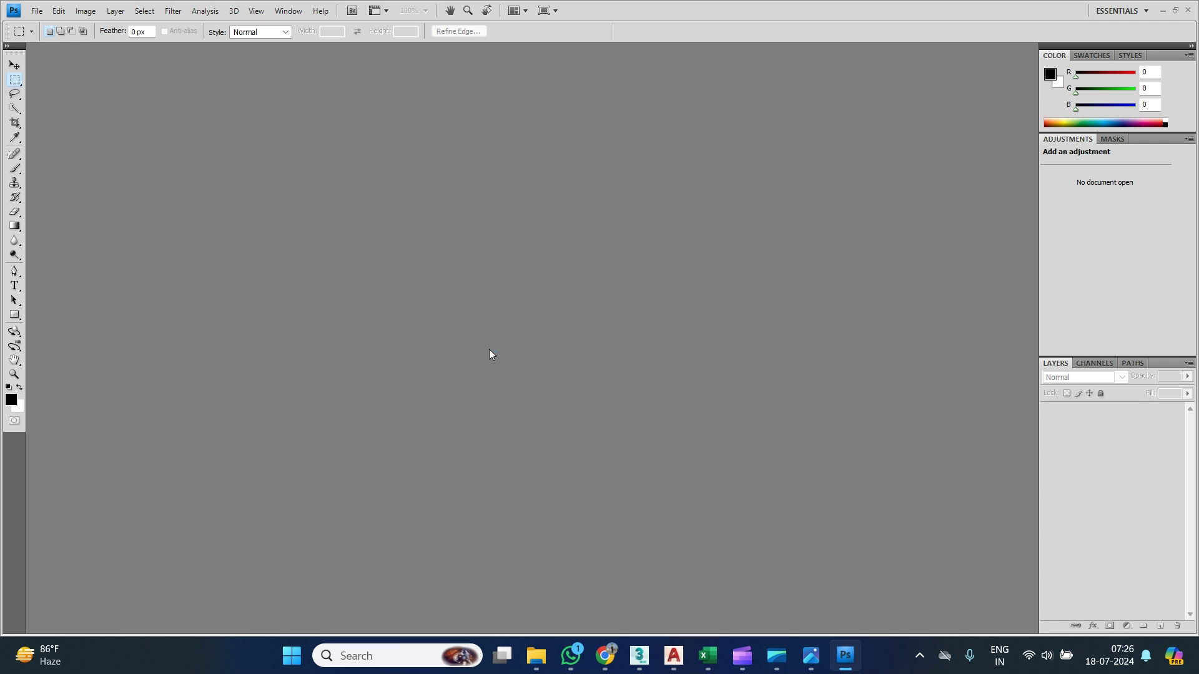
pyautogui.click(537, 655)
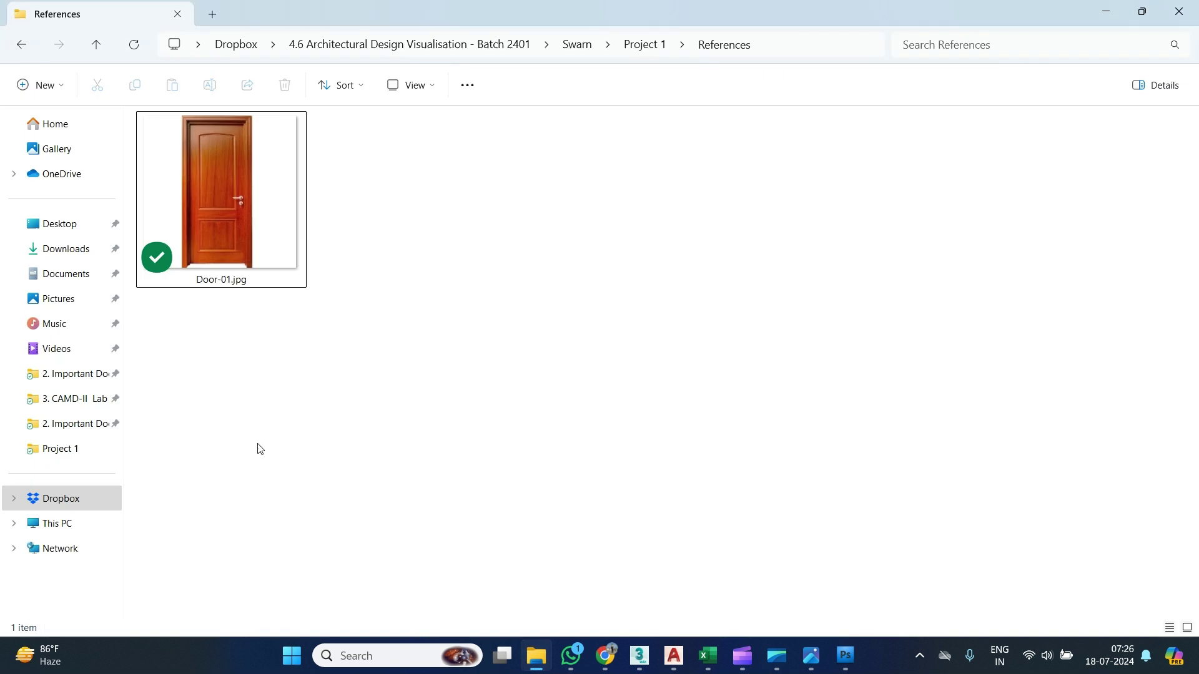
pyautogui.doubleClick(209, 230)
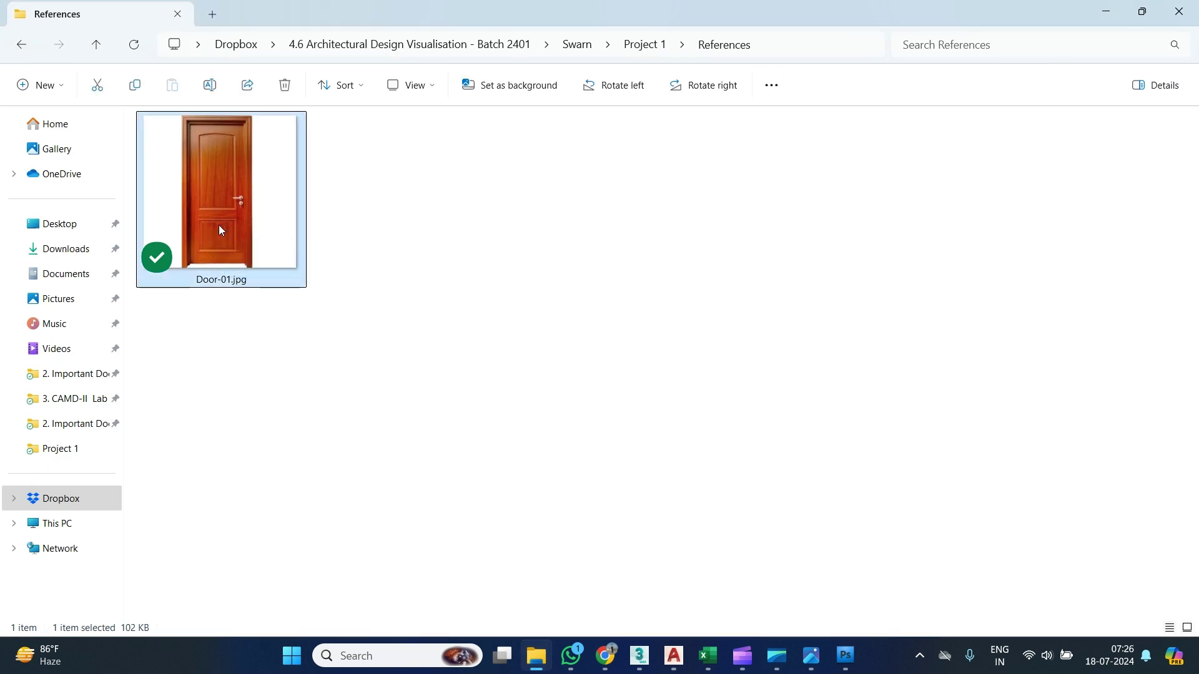
pyautogui.moveTo(221, 231); pyautogui.dragTo(444, 294)
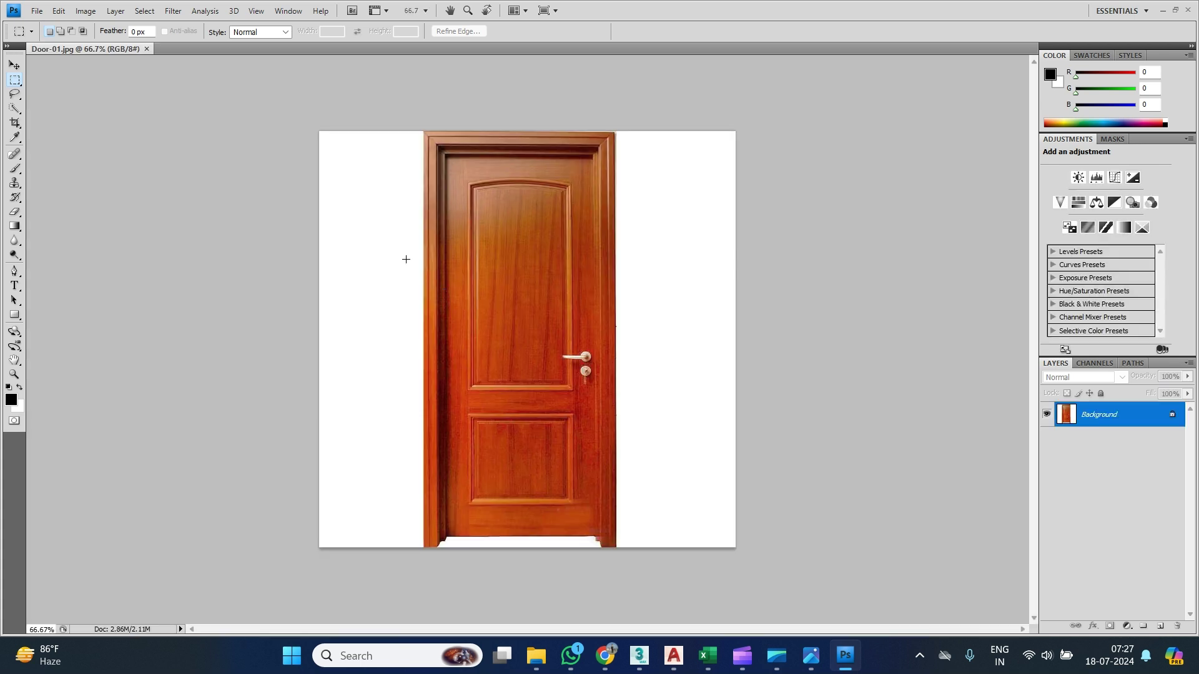
pyautogui.click(37, 10)
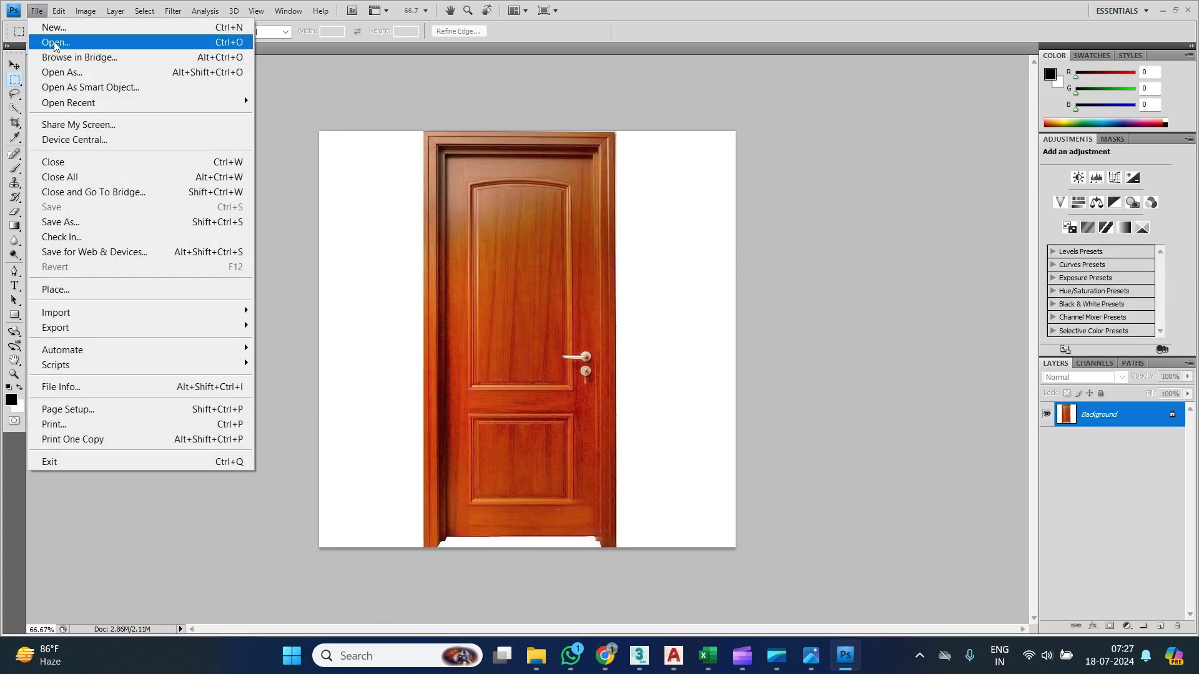
pyautogui.click(38, 13)
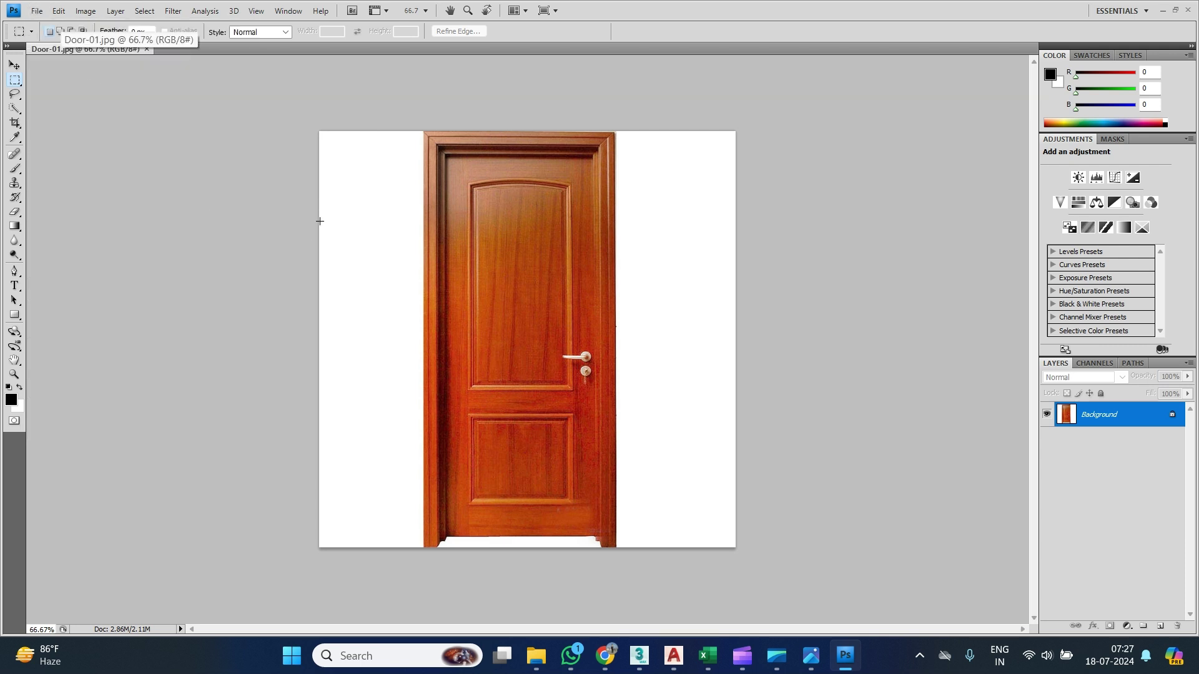
pyautogui.click(20, 124)
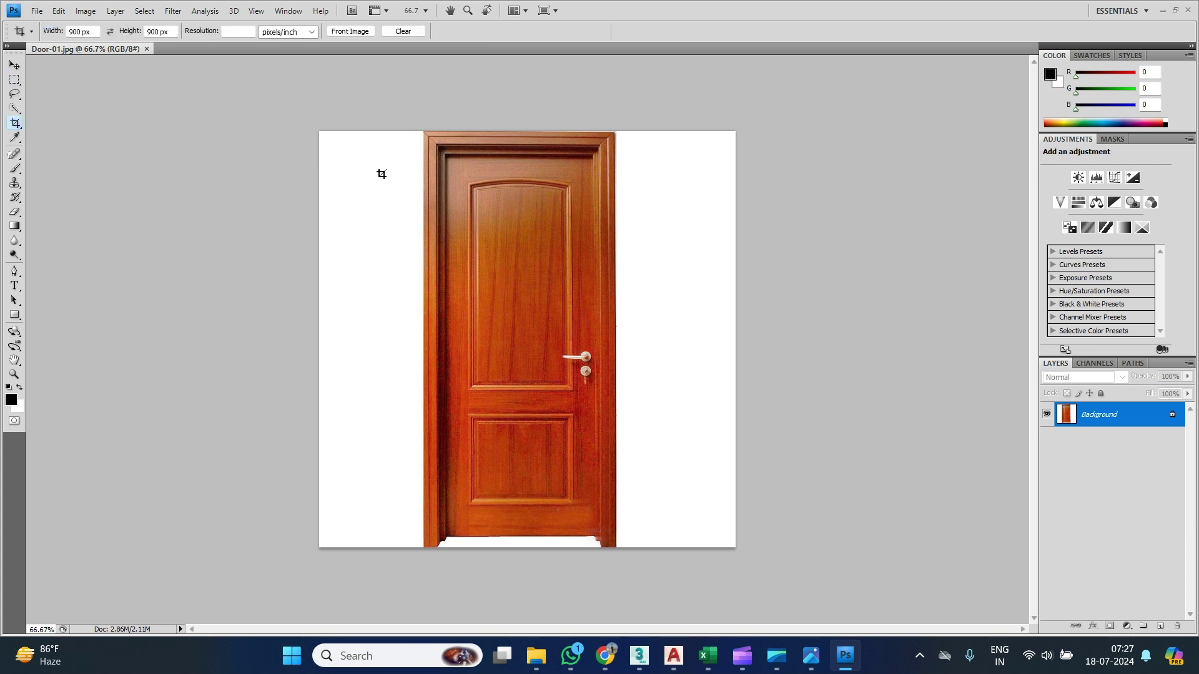
pyautogui.moveTo(424, 130)
pyautogui.mouseDown()
pyautogui.moveTo(595, 421)
pyautogui.moveTo(620, 570)
pyautogui.moveTo(591, 409)
pyautogui.moveTo(661, 554)
pyautogui.moveTo(609, 402)
pyautogui.mouseUp()
pyautogui.press('Escape')
pyautogui.click(14, 66)
pyautogui.click(15, 80)
pyautogui.click(14, 93)
pyautogui.click(15, 109)
pyautogui.click(15, 123)
pyautogui.click(14, 67)
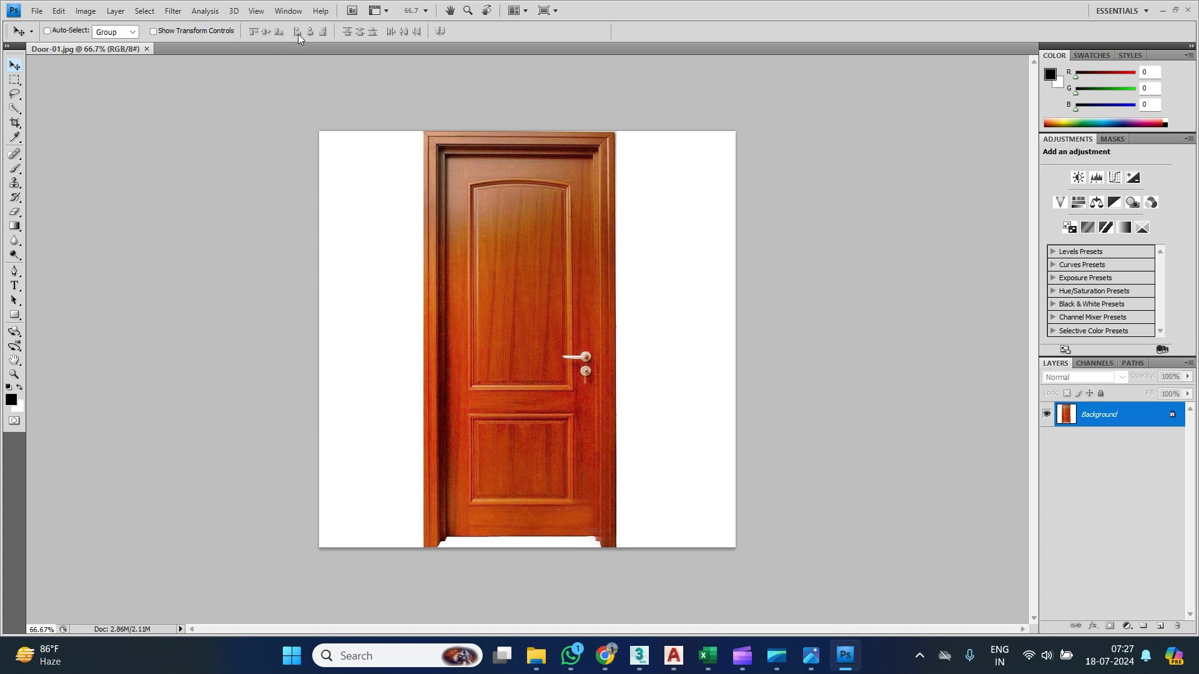
# Clear the Crop tool's fixed 900 px width and height and frame the whole door over the image's full height.
pyautogui.click(17, 124)
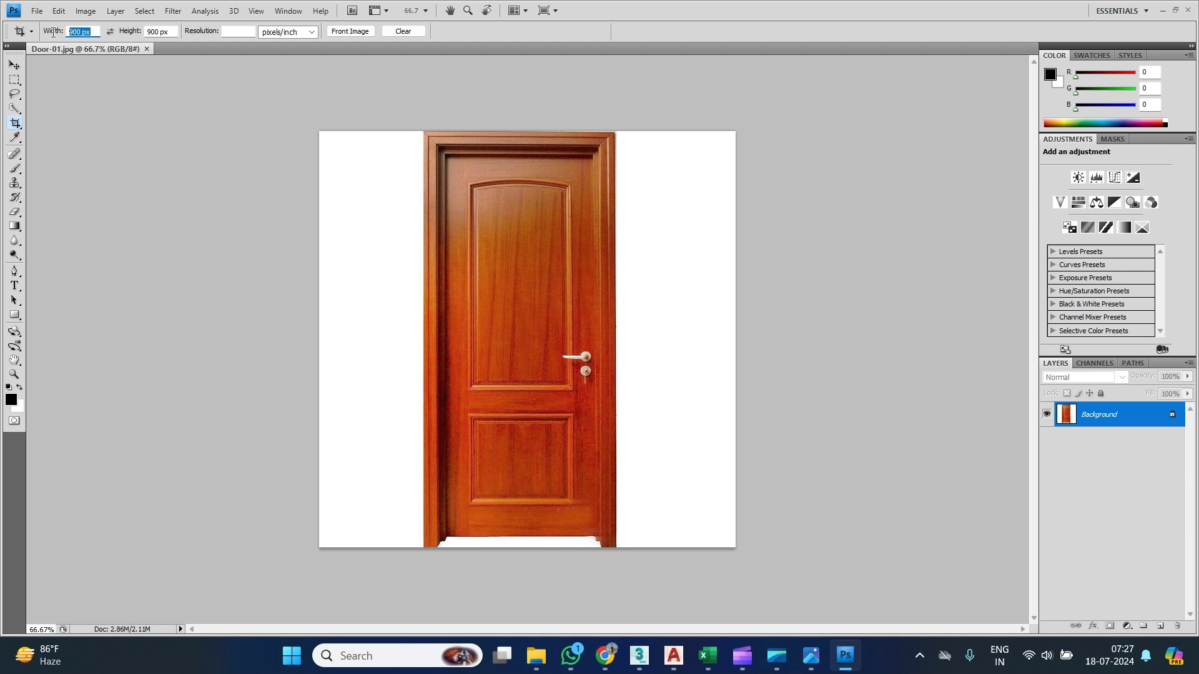
pyautogui.press('Tab')
pyautogui.click(169, 33)
pyautogui.moveTo(415, 172); pyautogui.dragTo(669, 361)
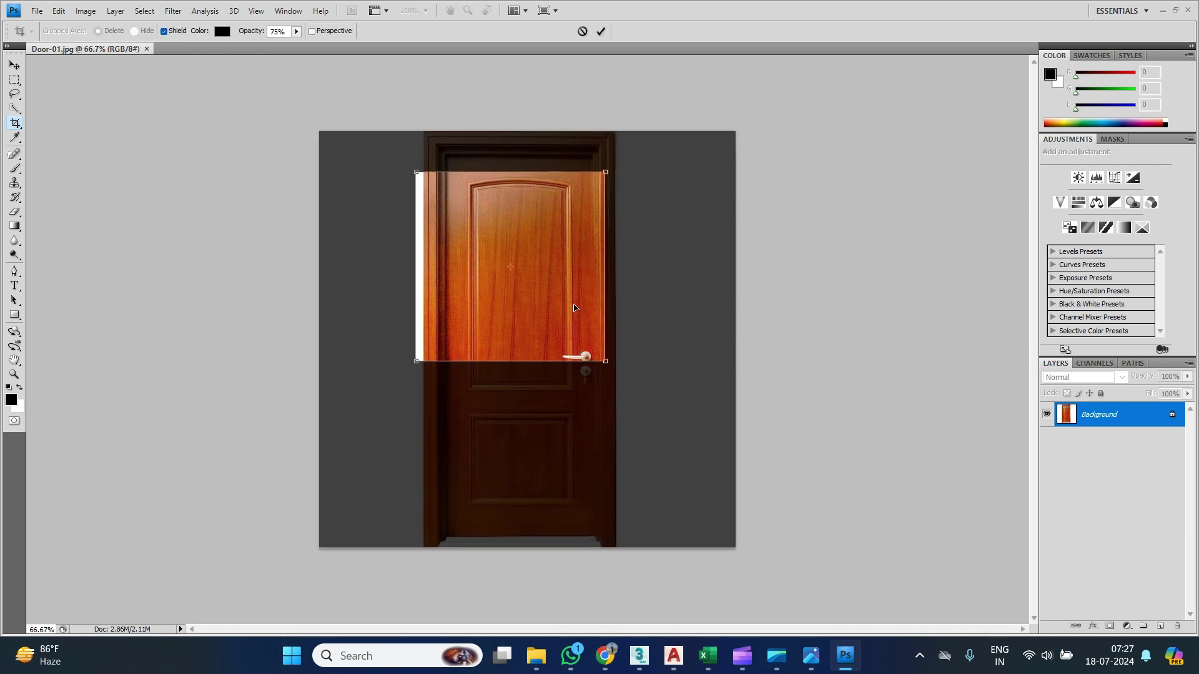
pyautogui.press('Escape')
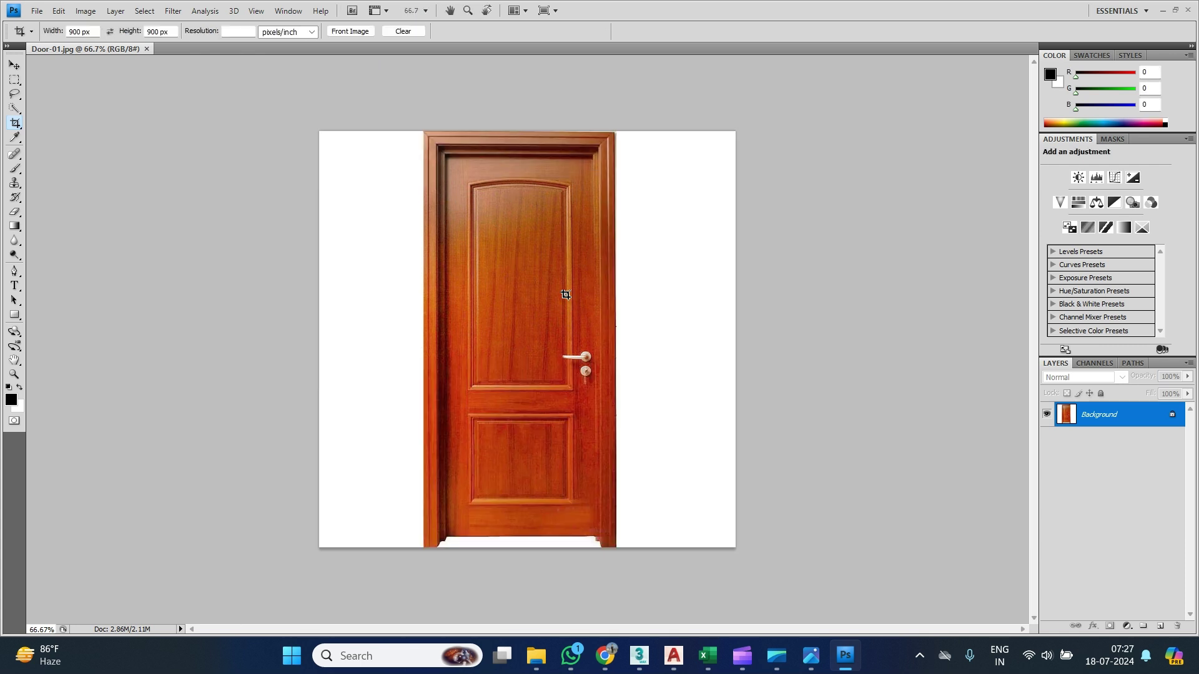
pyautogui.click(403, 31)
pyautogui.moveTo(416, 131); pyautogui.dragTo(616, 548)
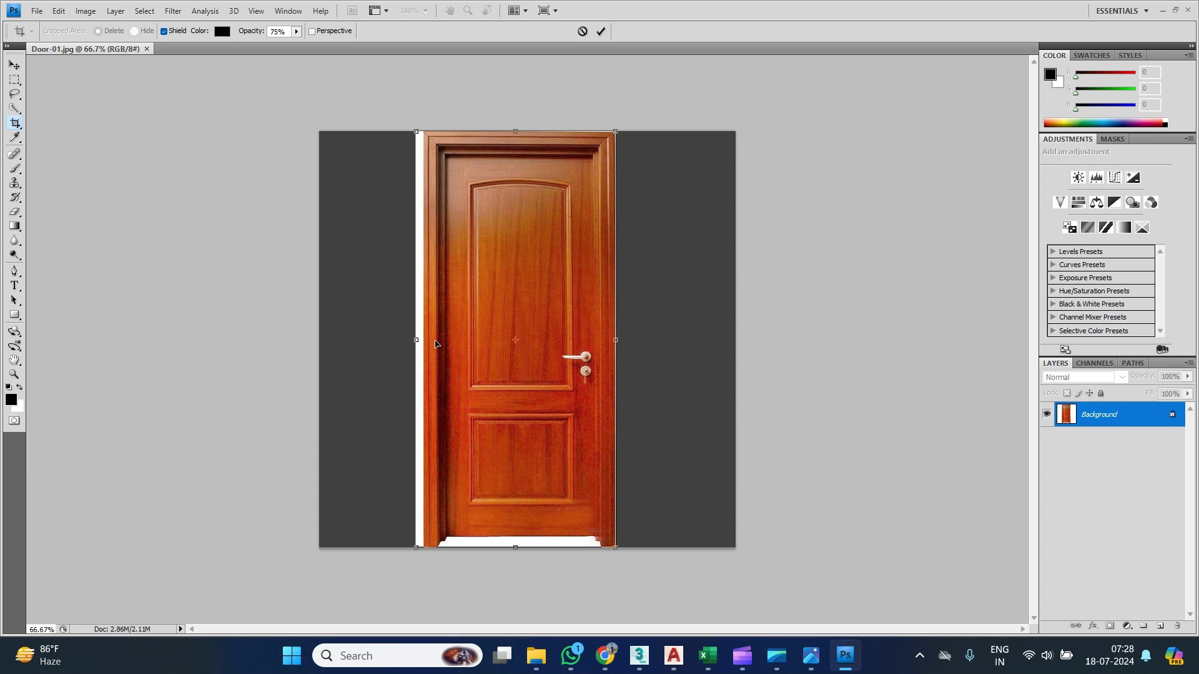
# Align the crop frame's left edge exactly with the left edge of the door frame, excluding the white strip.
pyautogui.keyDown('alt'); pyautogui.scroll(5, 436, 343); pyautogui.keyUp('alt')
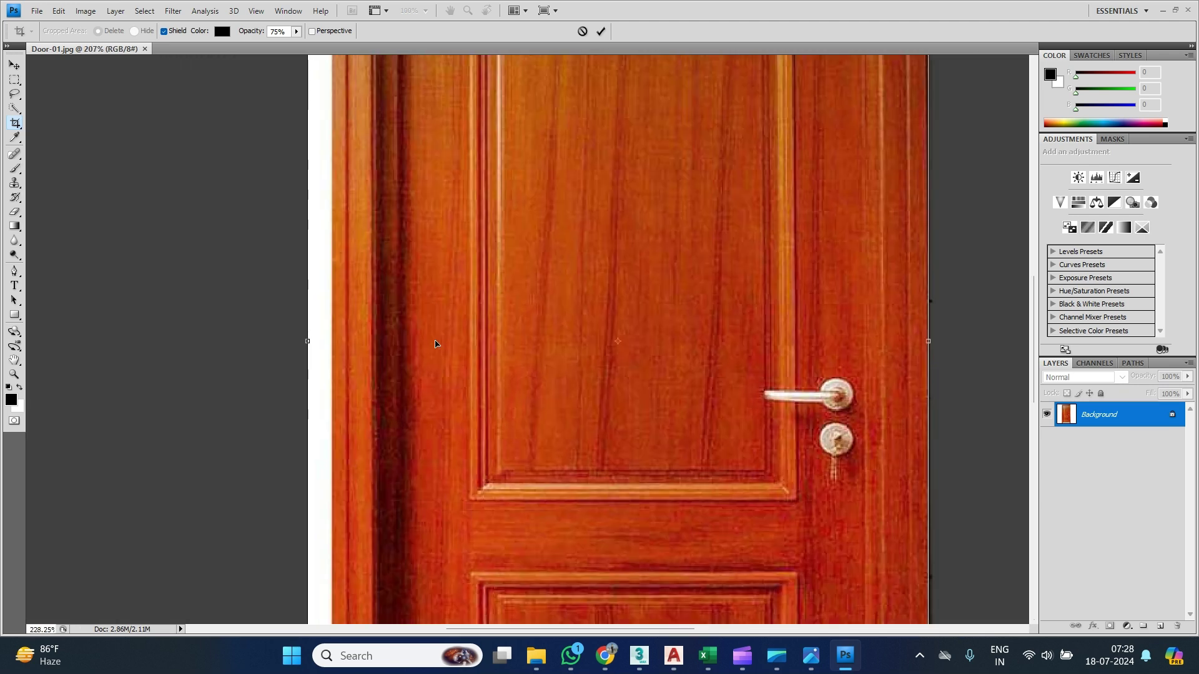
pyautogui.keyDown('alt'); pyautogui.scroll(2, 436, 343); pyautogui.keyUp('alt')
pyautogui.keyDown('alt'); pyautogui.scroll(1, 436, 343); pyautogui.keyUp('alt')
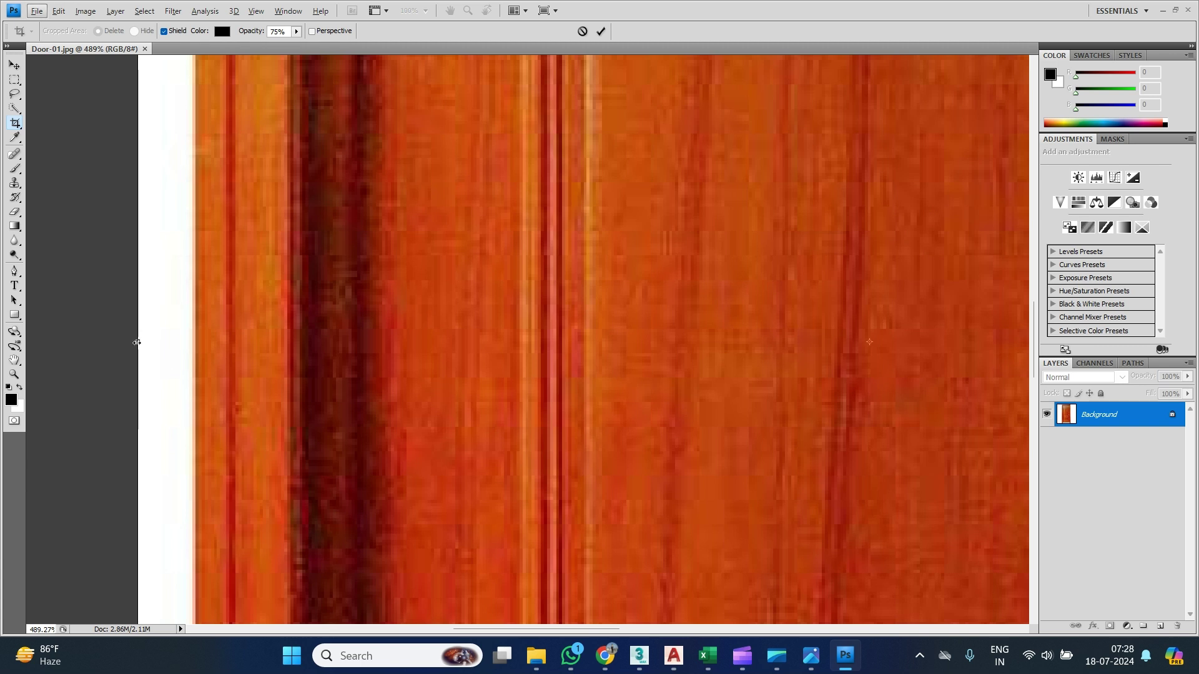
pyautogui.moveTo(136, 342); pyautogui.dragTo(195, 342)
pyautogui.keyDown('alt'); pyautogui.scroll(-8, 237, 361); pyautogui.keyUp('alt')
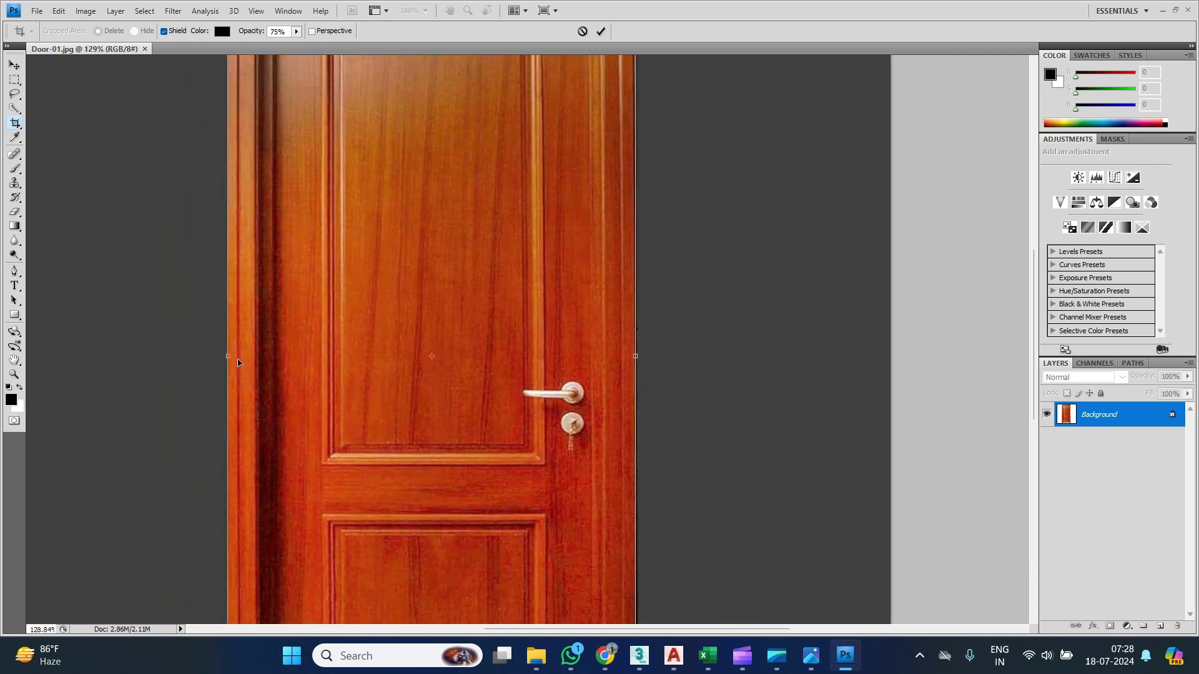
# Fine-tune the crop frame's right edge to the door frame's outer edge and apply the crop.
pyautogui.keyDown('alt'); pyautogui.scroll(8, 566, 357); pyautogui.keyUp('alt')
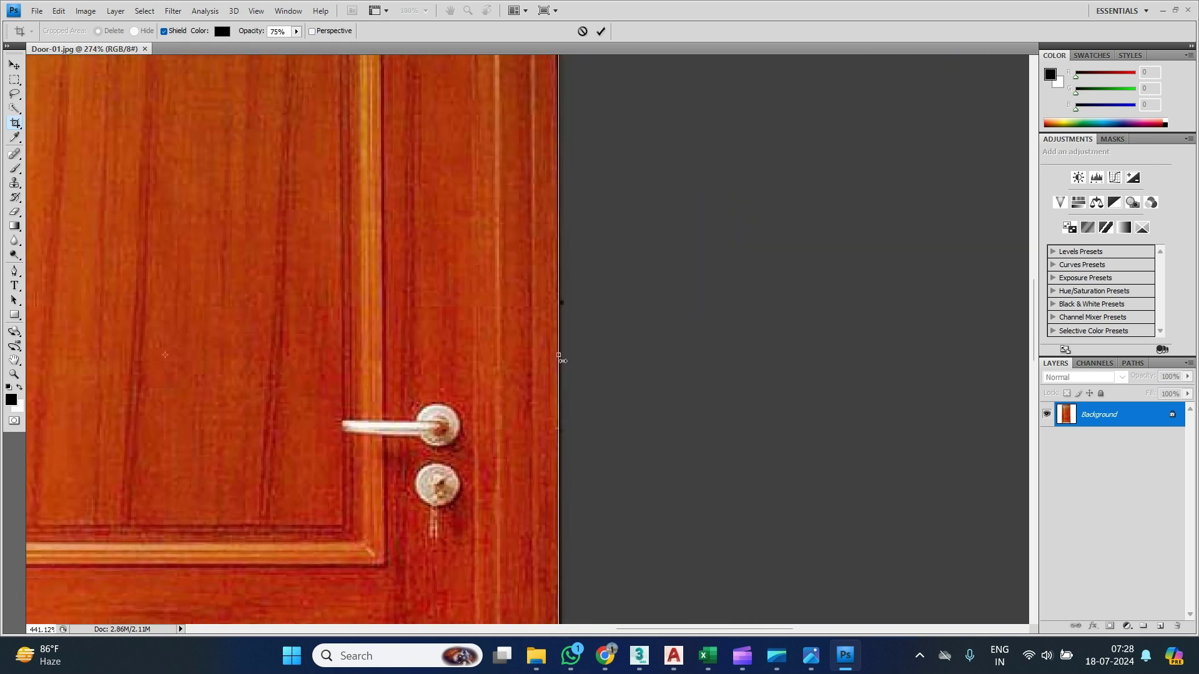
pyautogui.keyDown('alt'); pyautogui.scroll(2, 561, 358); pyautogui.keyUp('alt')
pyautogui.keyDown('alt'); pyautogui.scroll(-2, 561, 357); pyautogui.keyUp('alt')
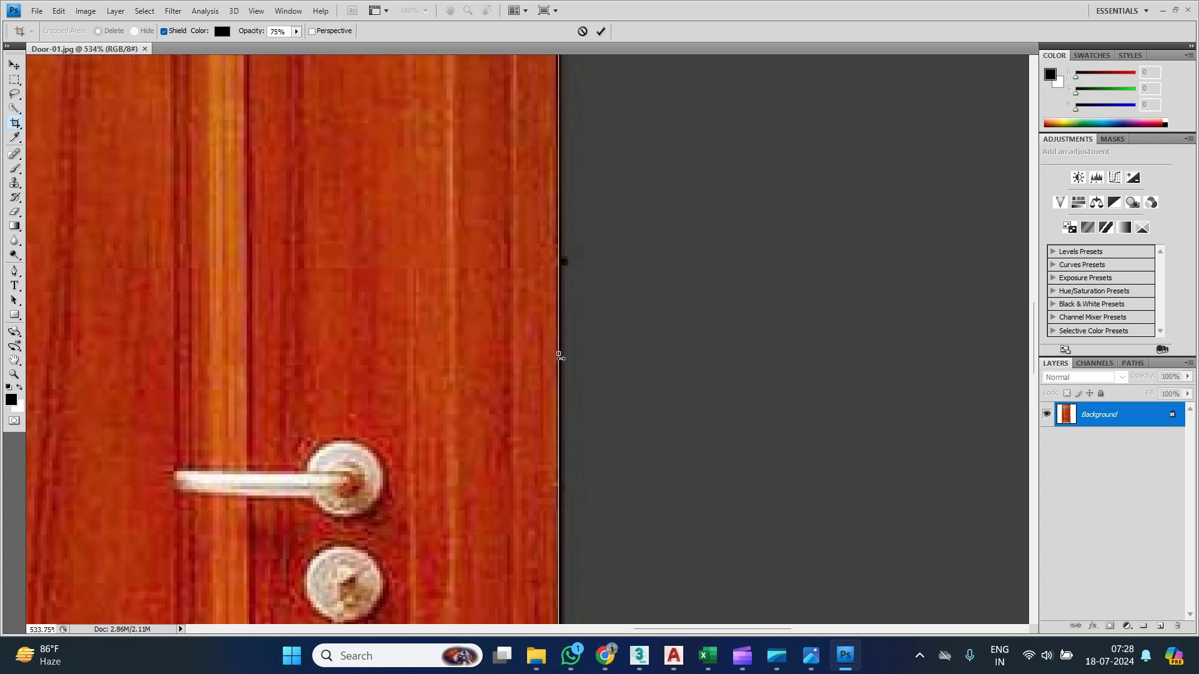
pyautogui.keyDown('alt'); pyautogui.scroll(5, 560, 354); pyautogui.keyUp('alt')
pyautogui.keyDown('alt'); pyautogui.scroll(4, 560, 354); pyautogui.keyUp('alt')
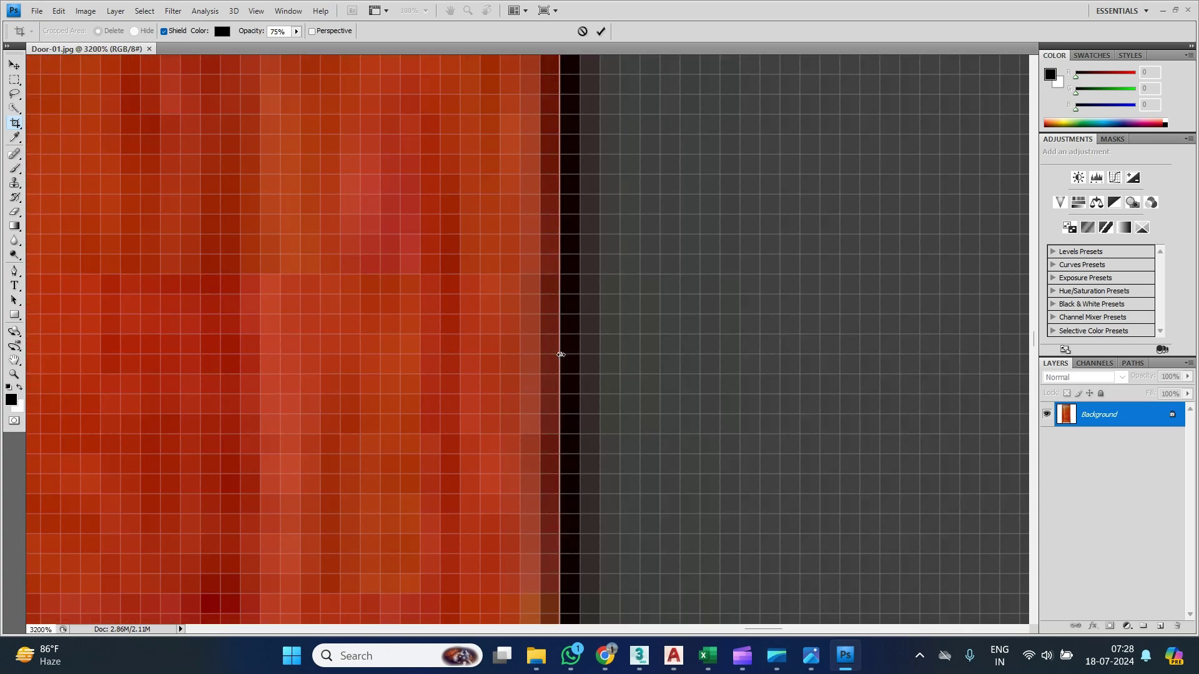
pyautogui.press('alt')
pyautogui.moveTo(561, 354)
pyautogui.mouseDown()
pyautogui.moveTo(549, 359)
pyautogui.moveTo(567, 358)
pyautogui.mouseUp()
pyautogui.keyDown('alt'); pyautogui.scroll(-2, 564, 360); pyautogui.keyUp('alt')
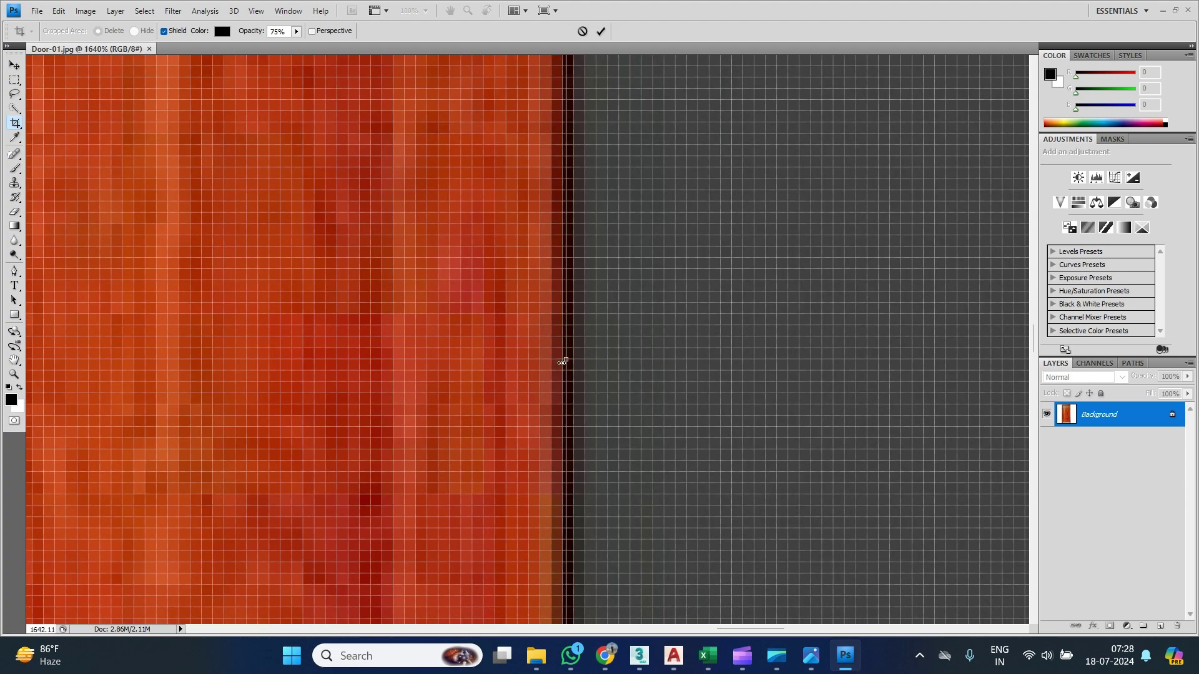
pyautogui.keyDown('alt'); pyautogui.scroll(-8, 563, 362); pyautogui.keyUp('alt')
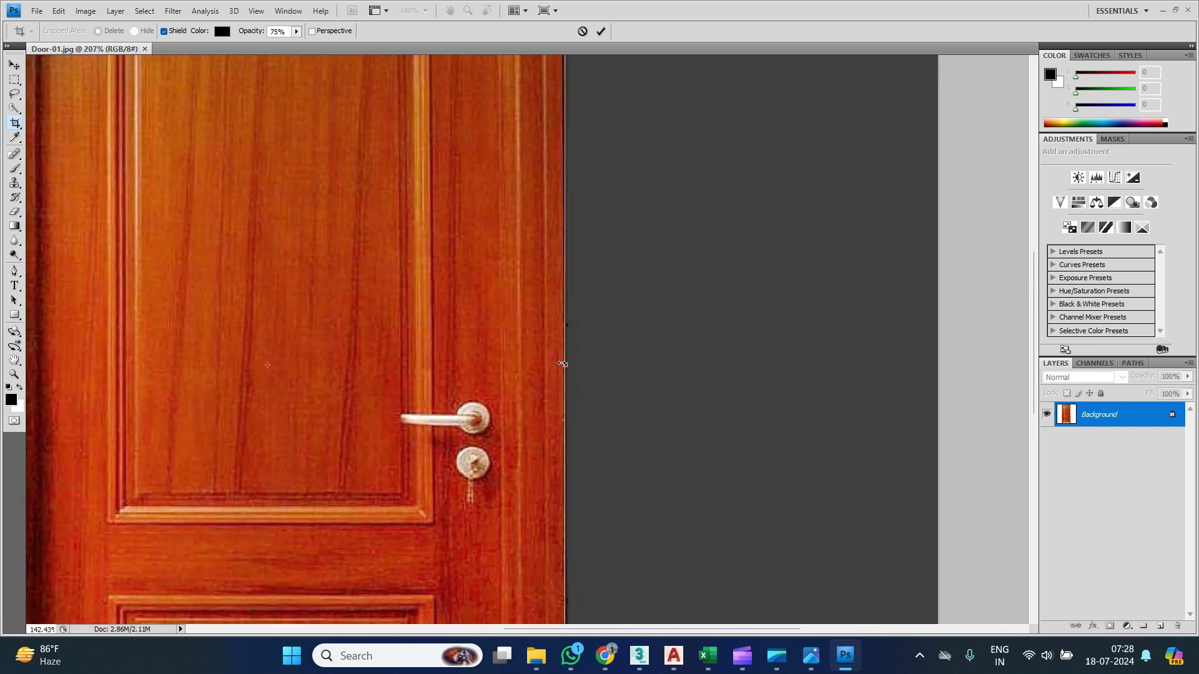
pyautogui.keyDown('alt'); pyautogui.scroll(-3, 563, 364); pyautogui.keyUp('alt')
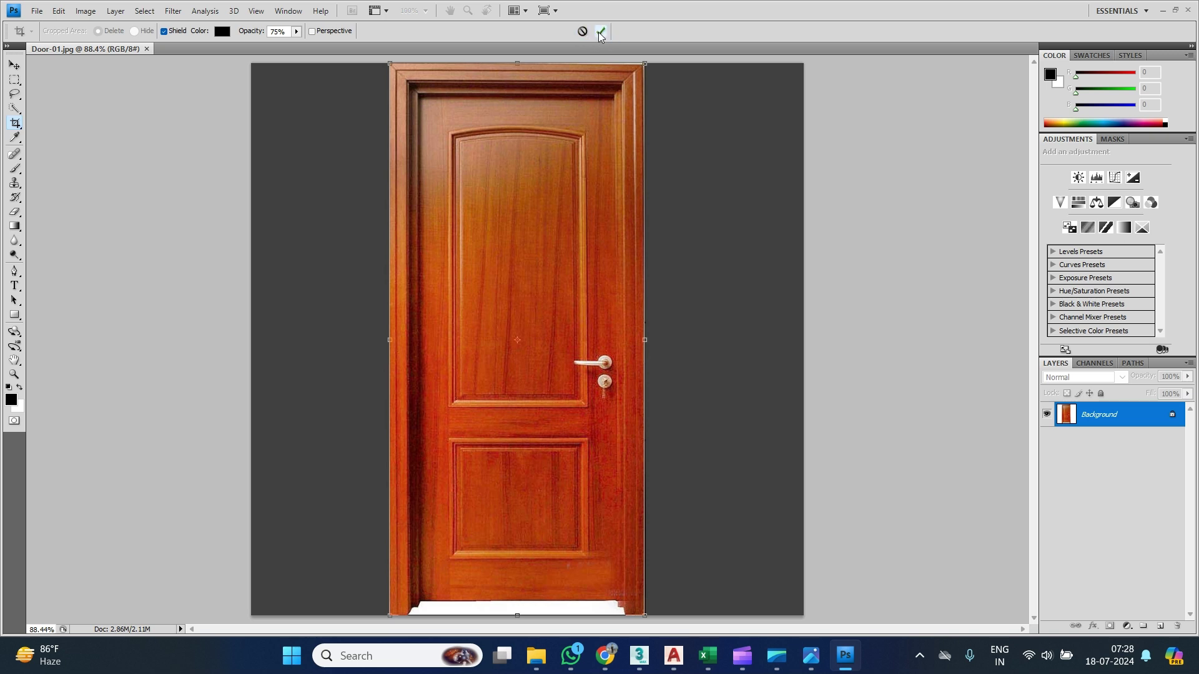
pyautogui.press('Return')
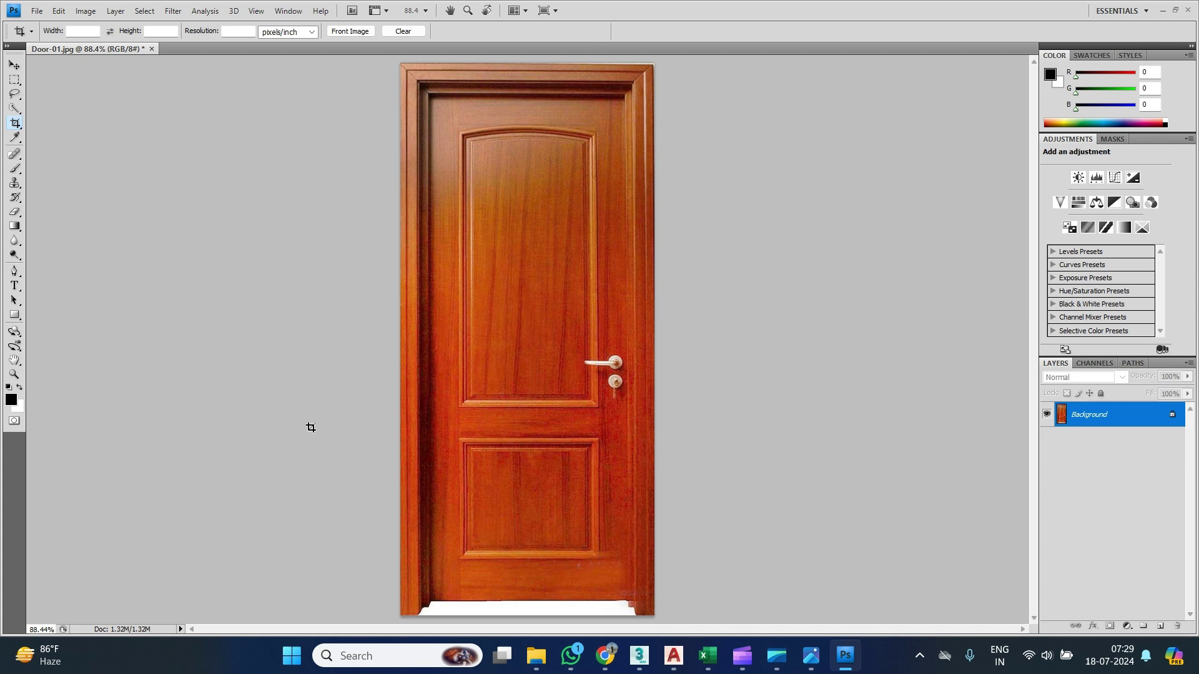
# Save the cropped image over Door-01.jpg, accepting the current JPEG options with the Progressive format.
pyautogui.click(38, 12)
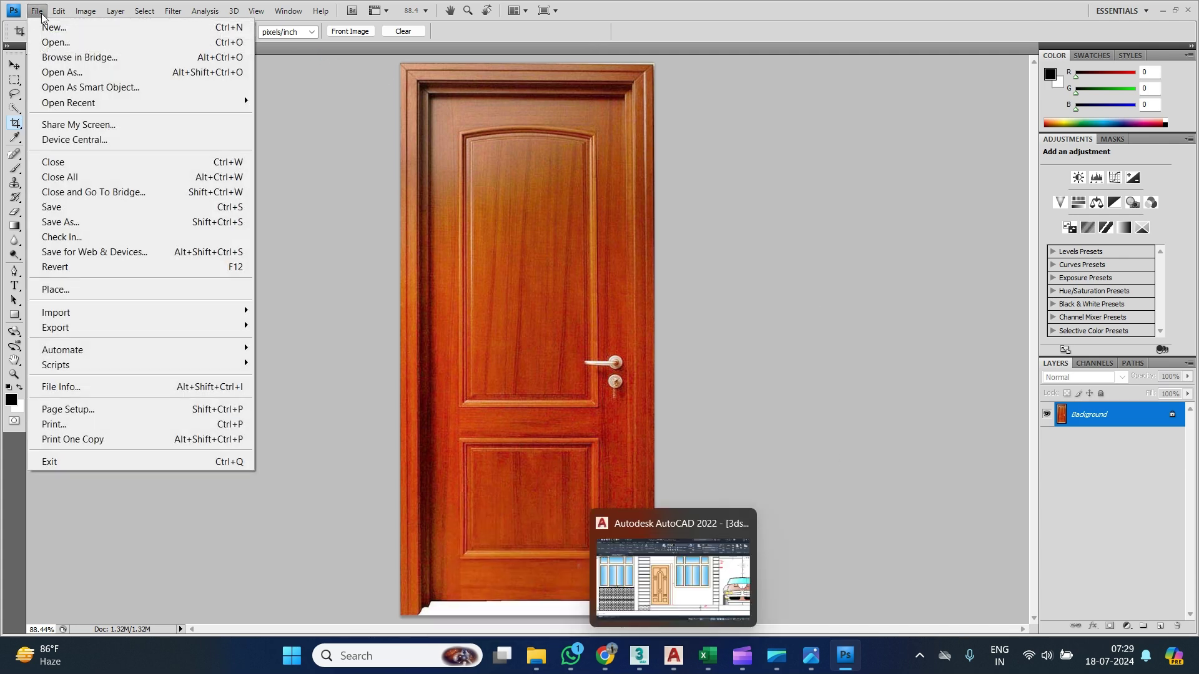
pyautogui.click(59, 212)
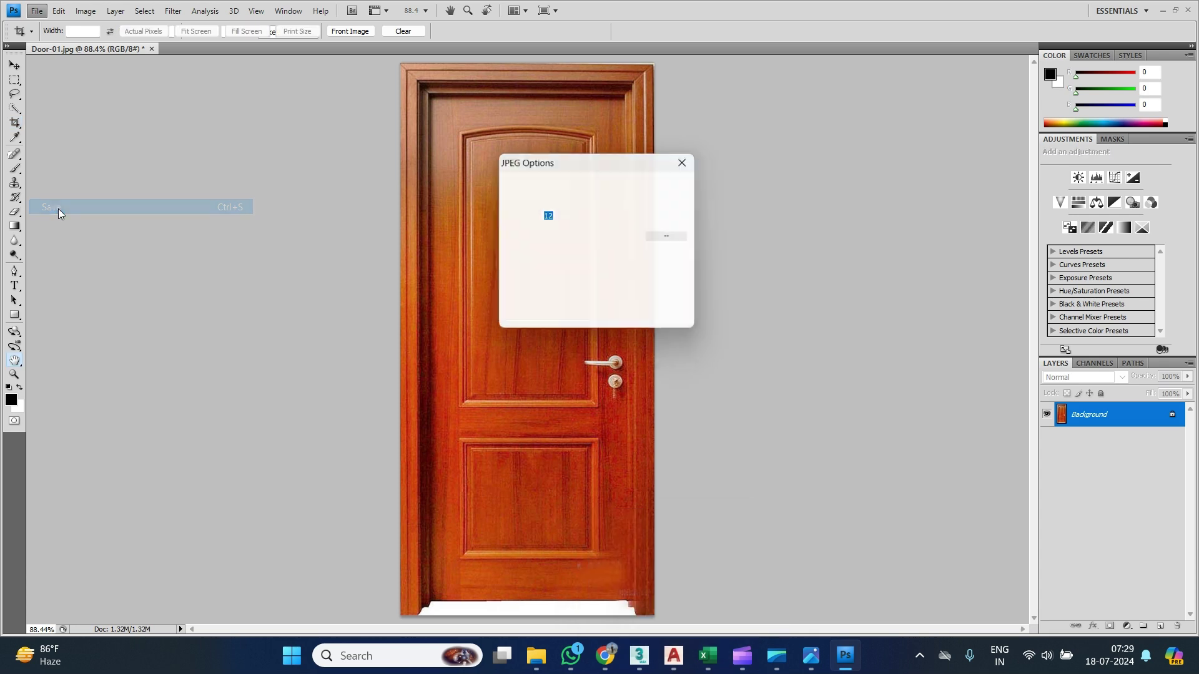
pyautogui.click(661, 182)
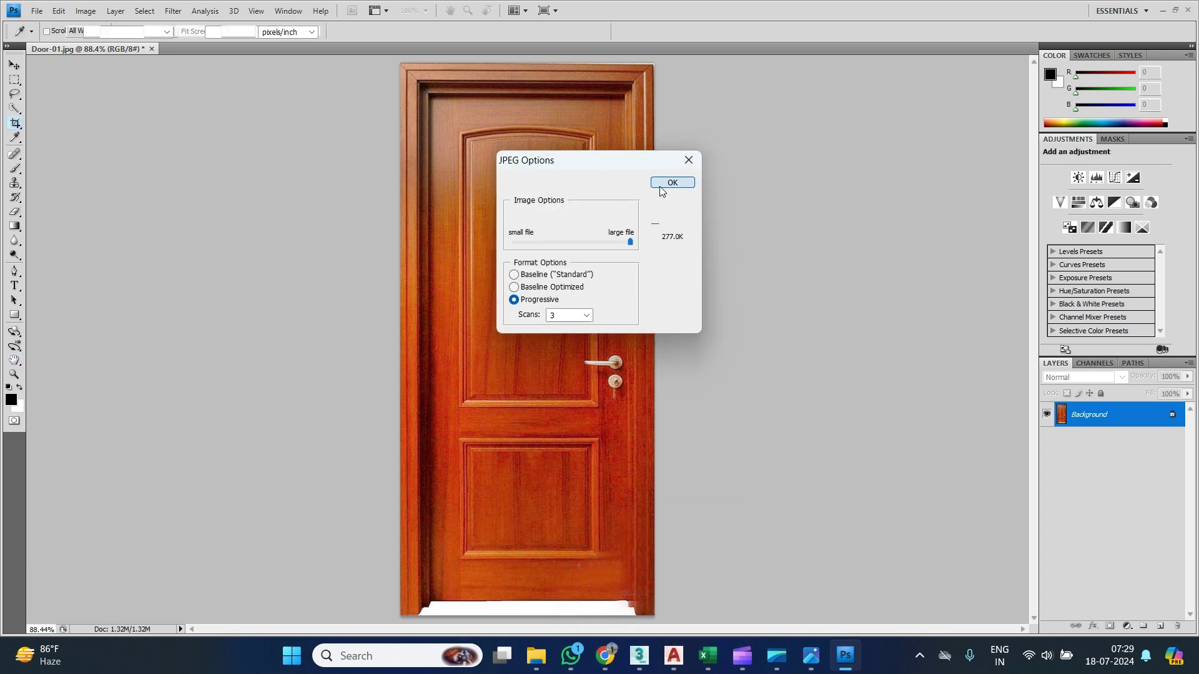
# Switch to 3ds Max and examine how the cropped door image fits the front, back and edges of the box.
pyautogui.click(640, 659)
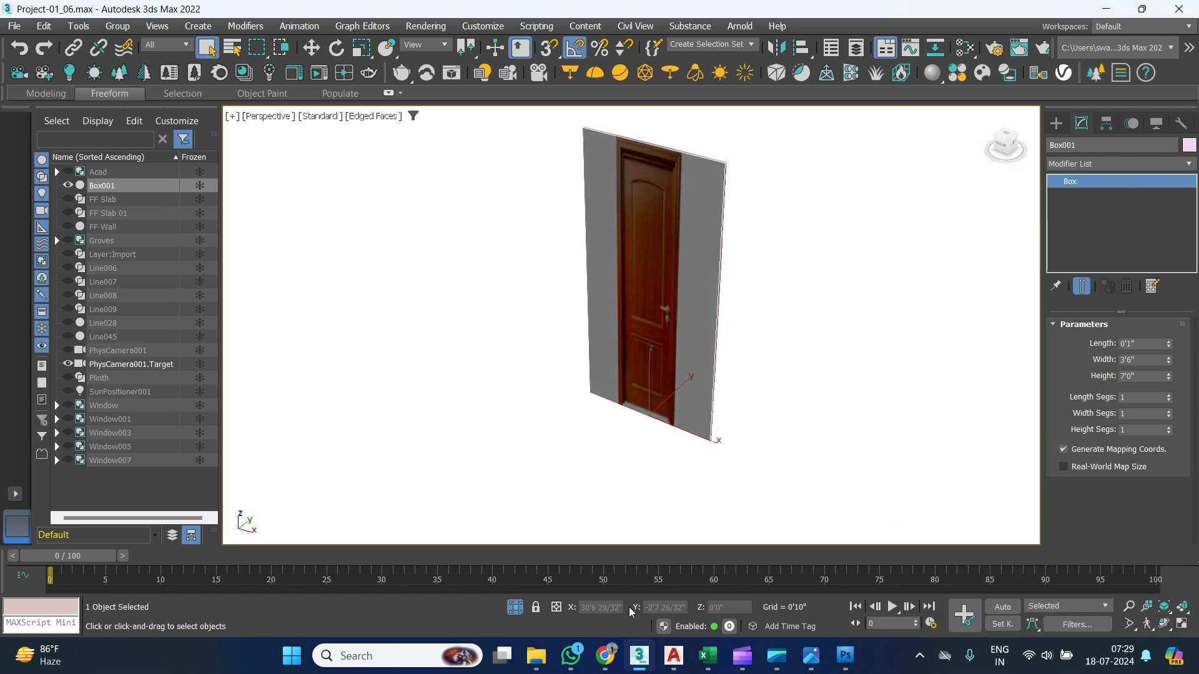
pyautogui.moveTo(656, 355); pyautogui.dragTo(572, 407, button='middle')
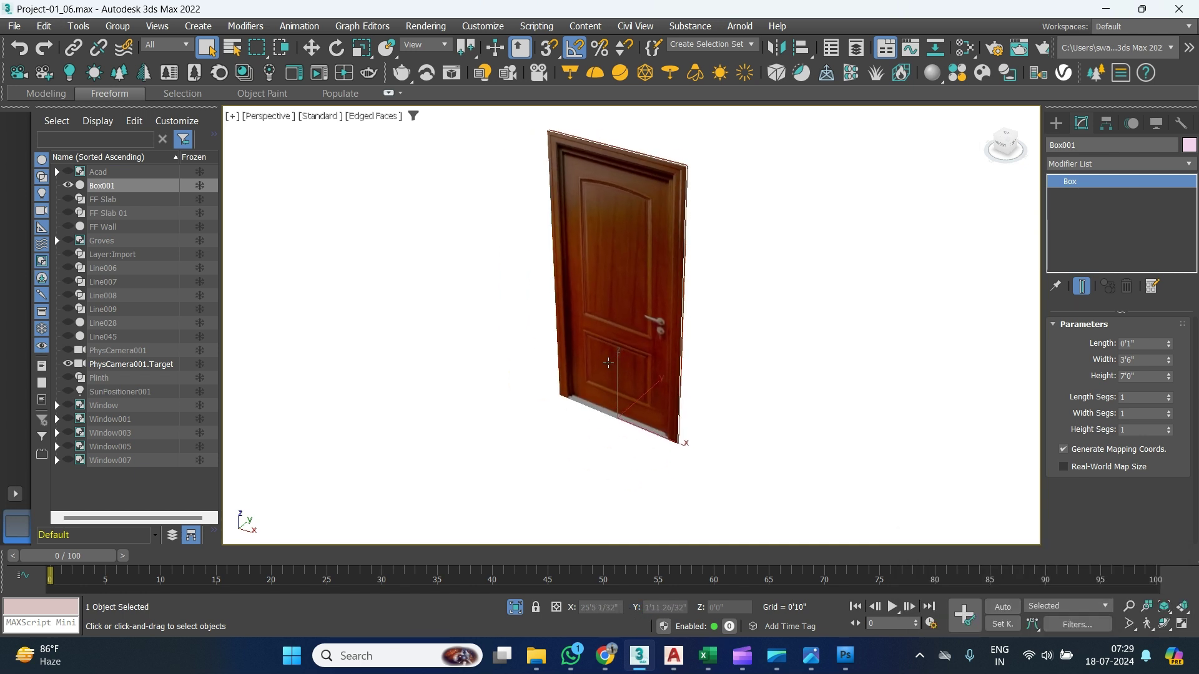
pyautogui.keyDown('alt'); pyautogui.moveTo(636, 329); pyautogui.dragTo(632, 304, button='middle'); pyautogui.keyUp('alt')
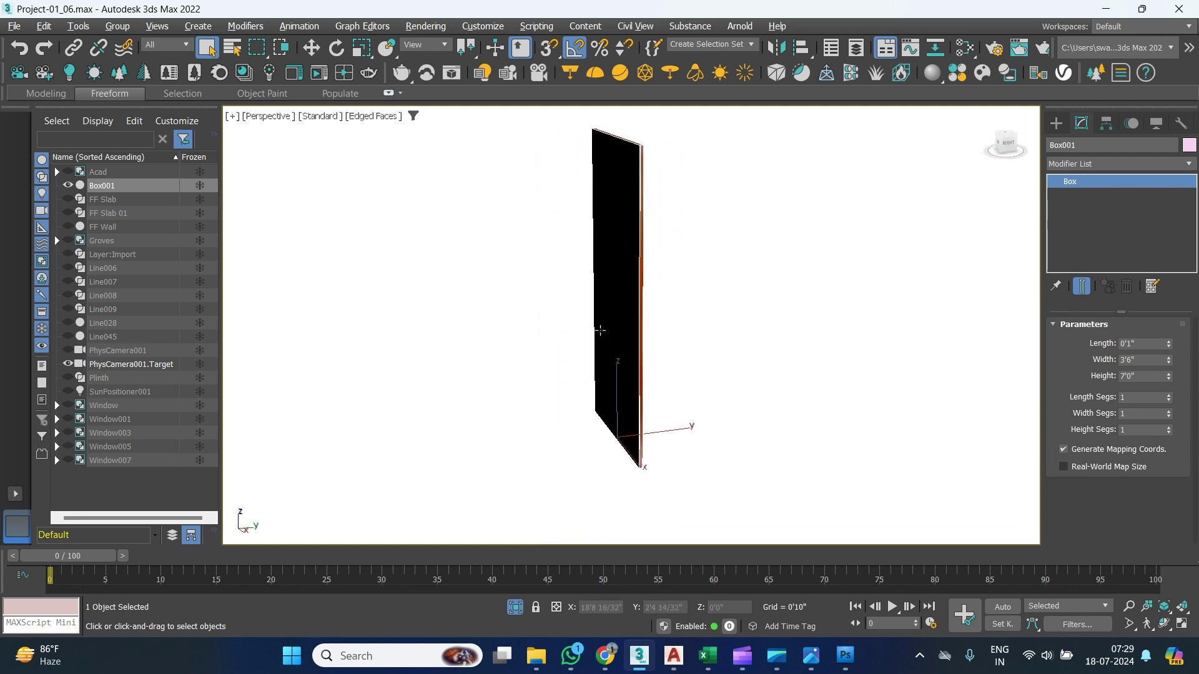
pyautogui.keyDown('alt'); pyautogui.moveTo(527, 333); pyautogui.dragTo(571, 341, button='middle'); pyautogui.keyUp('alt')
pyautogui.keyDown('alt'); pyautogui.moveTo(647, 348); pyautogui.dragTo(647, 383, button='middle'); pyautogui.keyUp('alt')
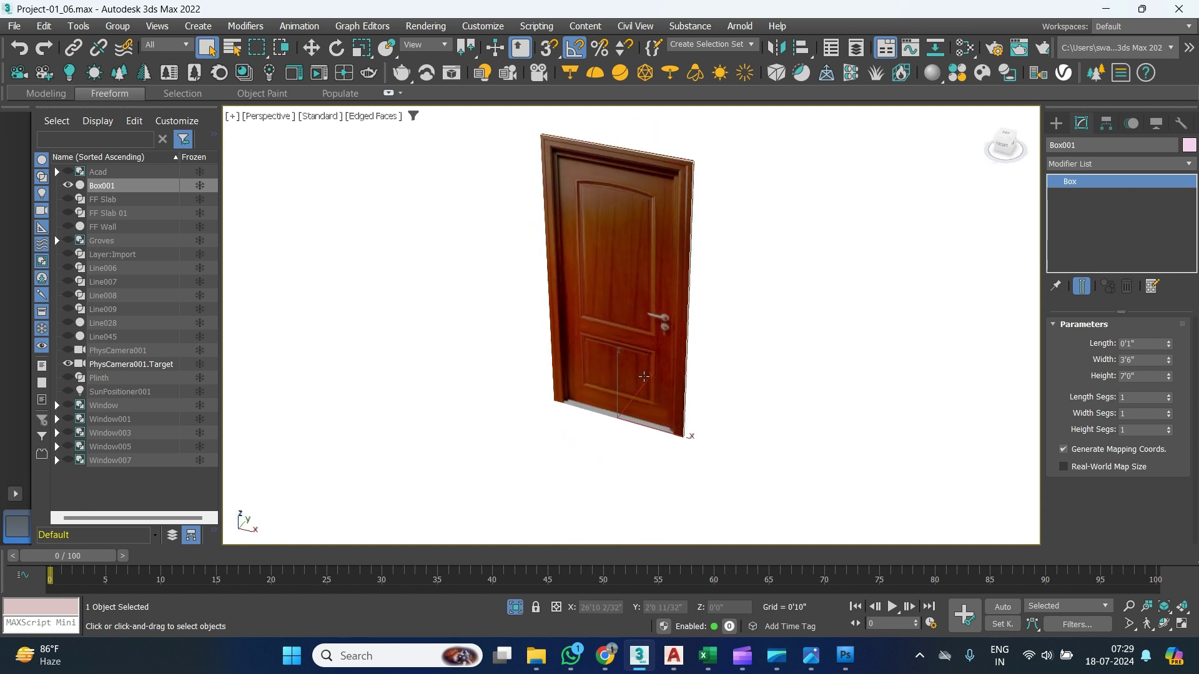
pyautogui.keyDown('alt'); pyautogui.moveTo(643, 313); pyautogui.dragTo(689, 276, button='middle'); pyautogui.keyUp('alt')
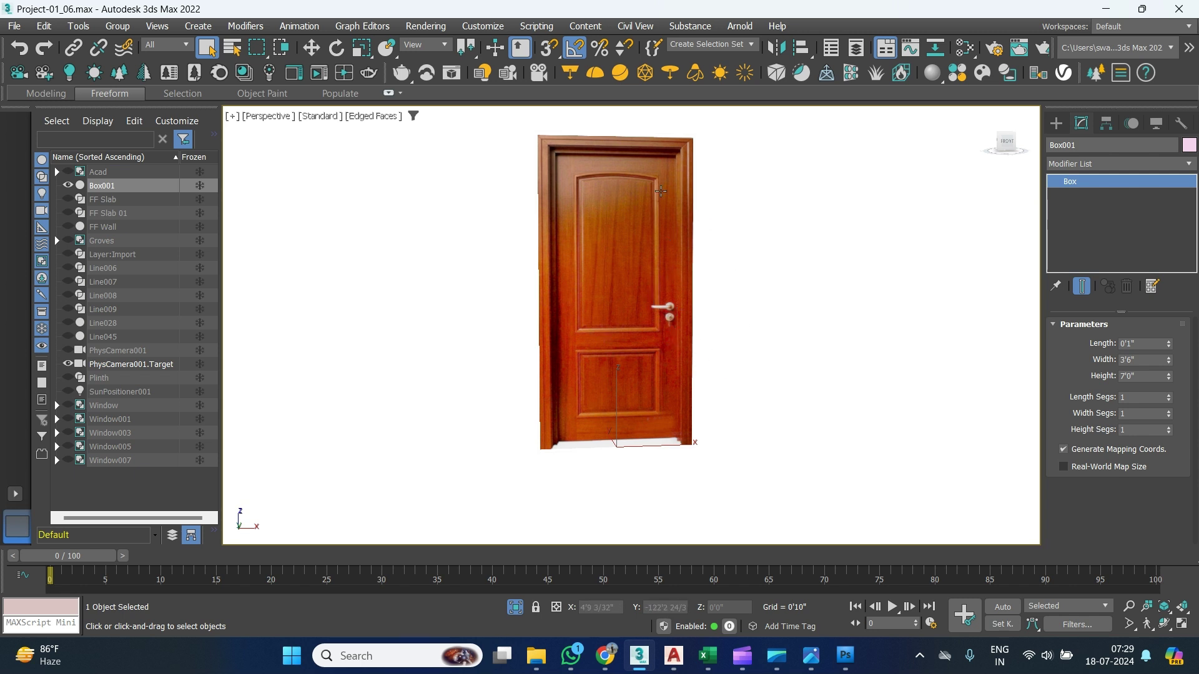
pyautogui.scroll(3, 625, 171)
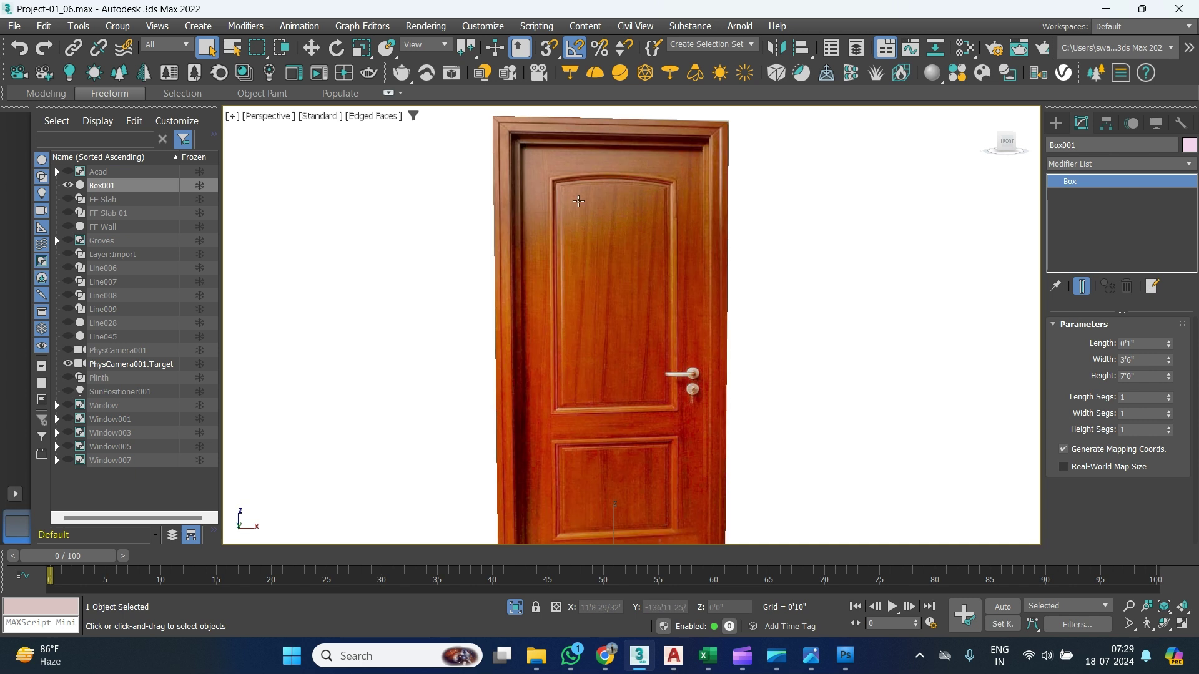
pyautogui.scroll(-3, 636, 285)
# End the isolation to show the whole house and delete the textured door box in front of the boundary wall.
pyautogui.rightClick(633, 288)
pyautogui.click(663, 152)
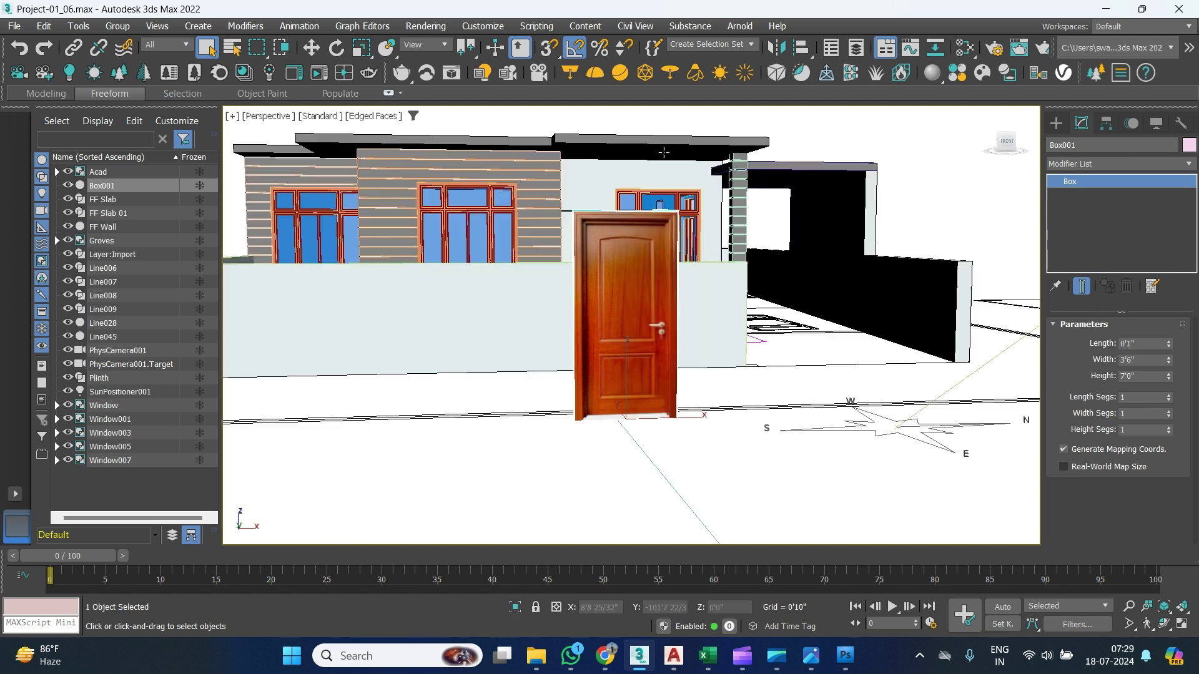
pyautogui.scroll(4, 622, 330)
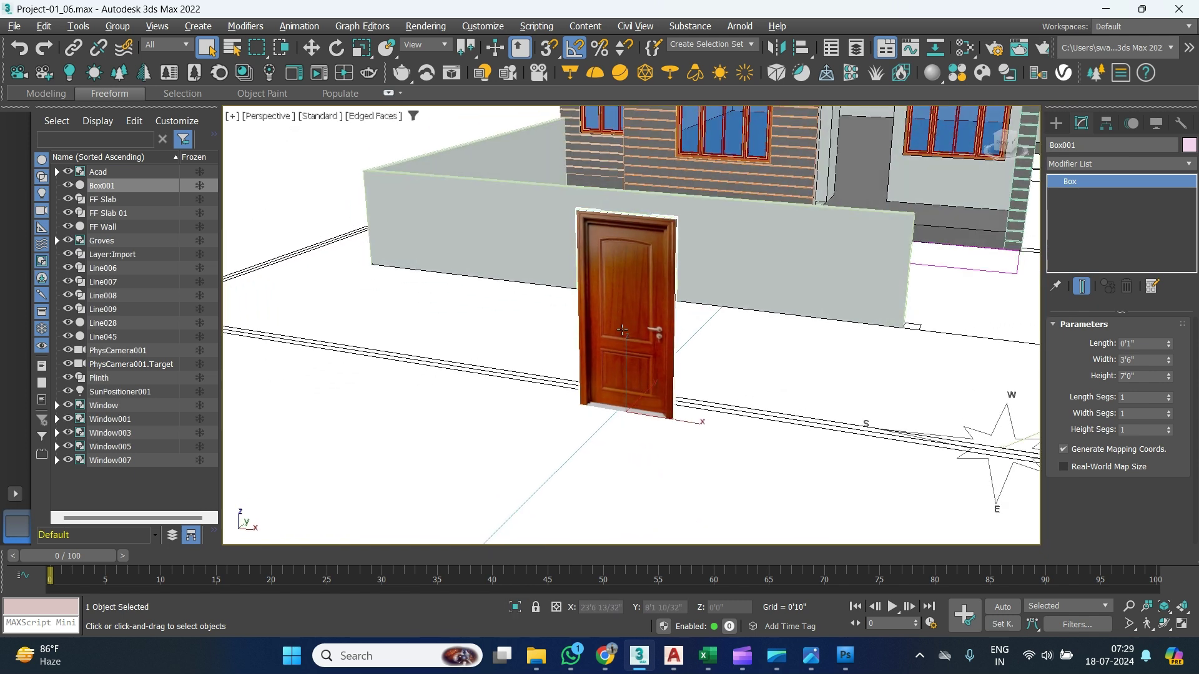
pyautogui.moveTo(680, 348); pyautogui.dragTo(509, 386, button='middle')
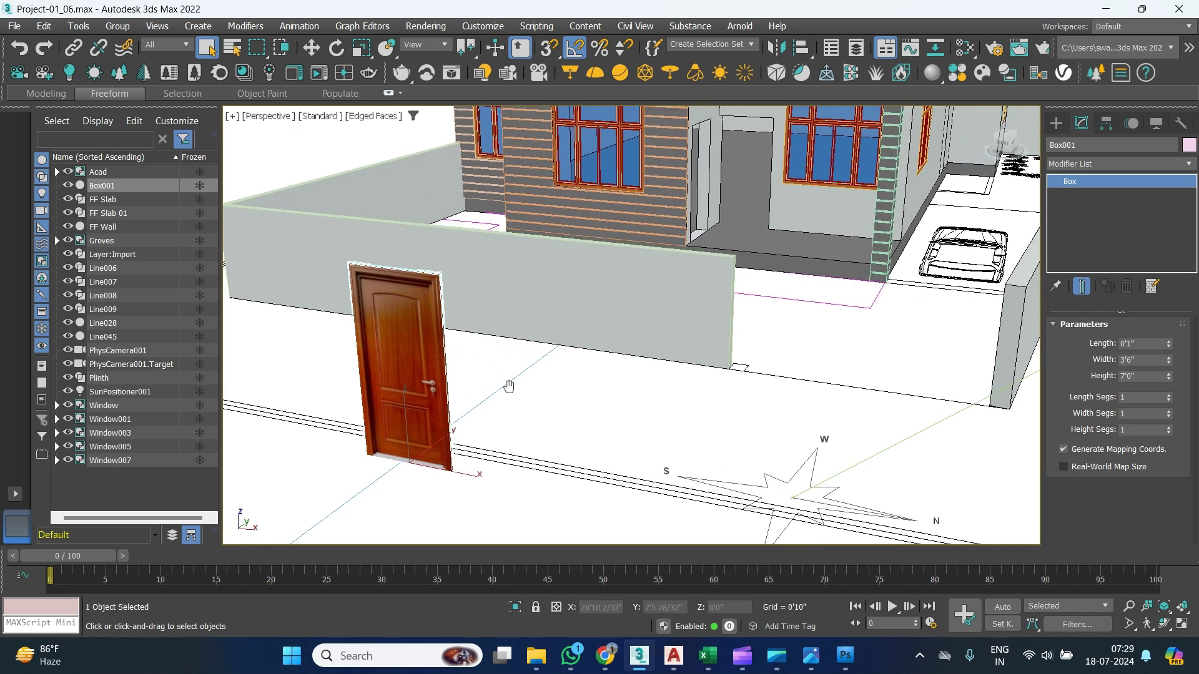
pyautogui.scroll(-4, 508, 387)
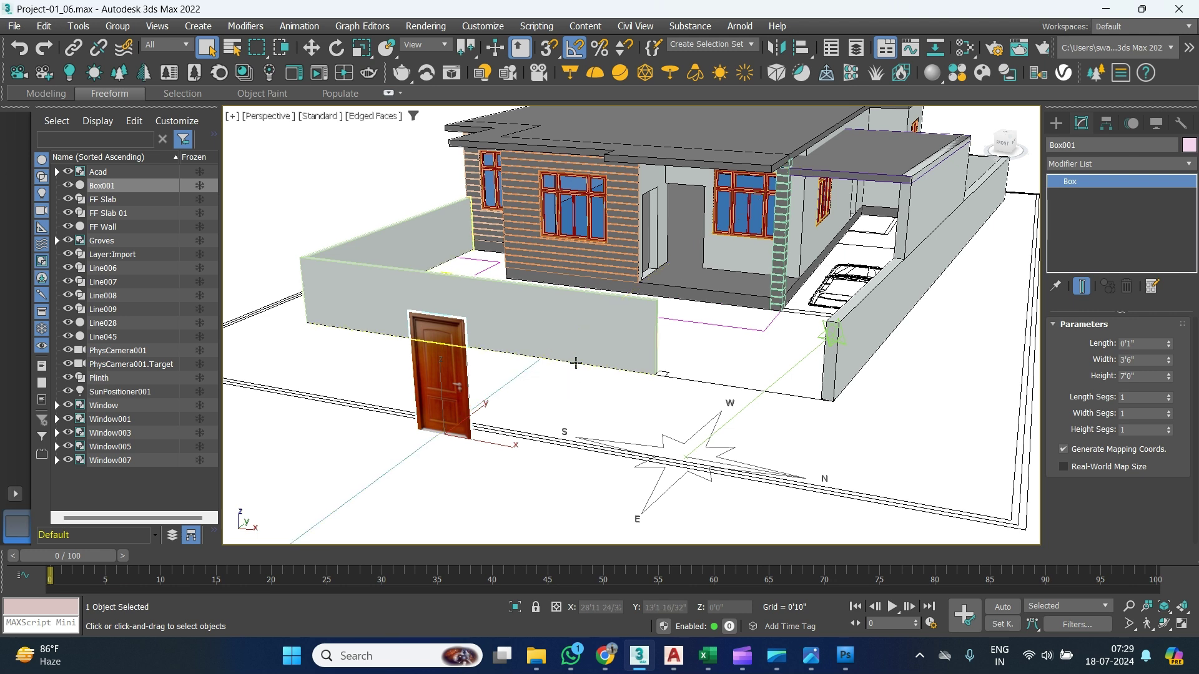
pyautogui.keyDown('alt'); pyautogui.moveTo(497, 361); pyautogui.dragTo(490, 376, button='middle'); pyautogui.keyUp('alt')
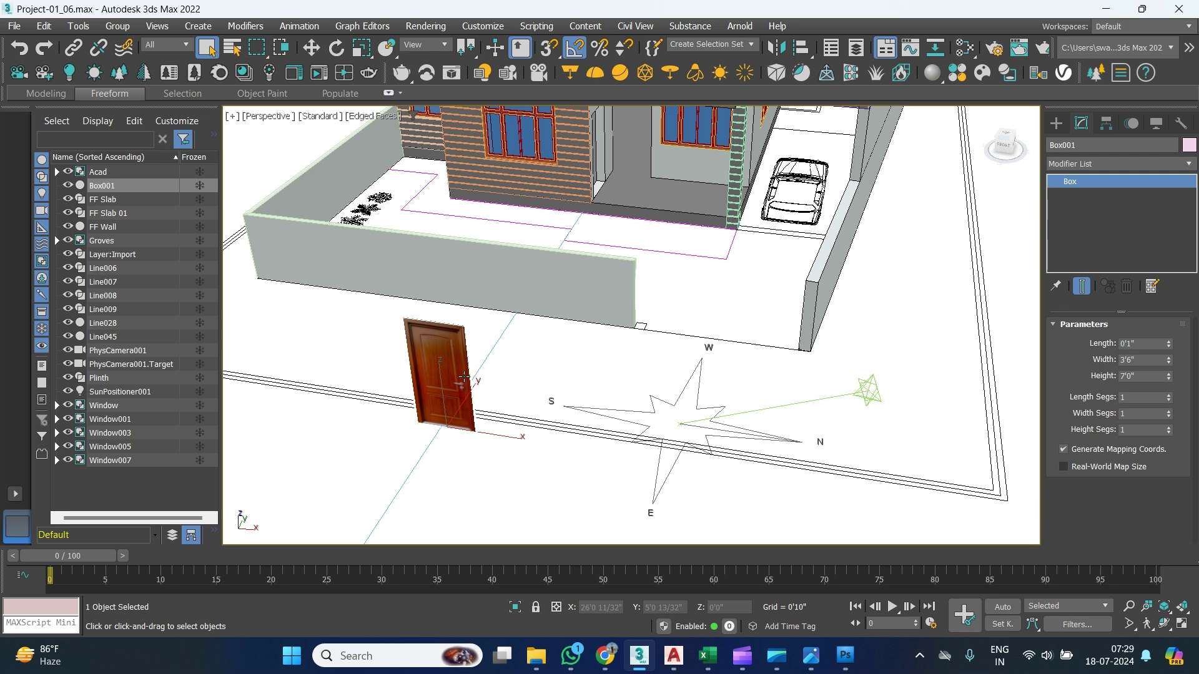
pyautogui.press('Delete')
# Create a standard box in front of the porch, about 1'7" long, 4'6" wide and 8'9" high.
pyautogui.click(1056, 123)
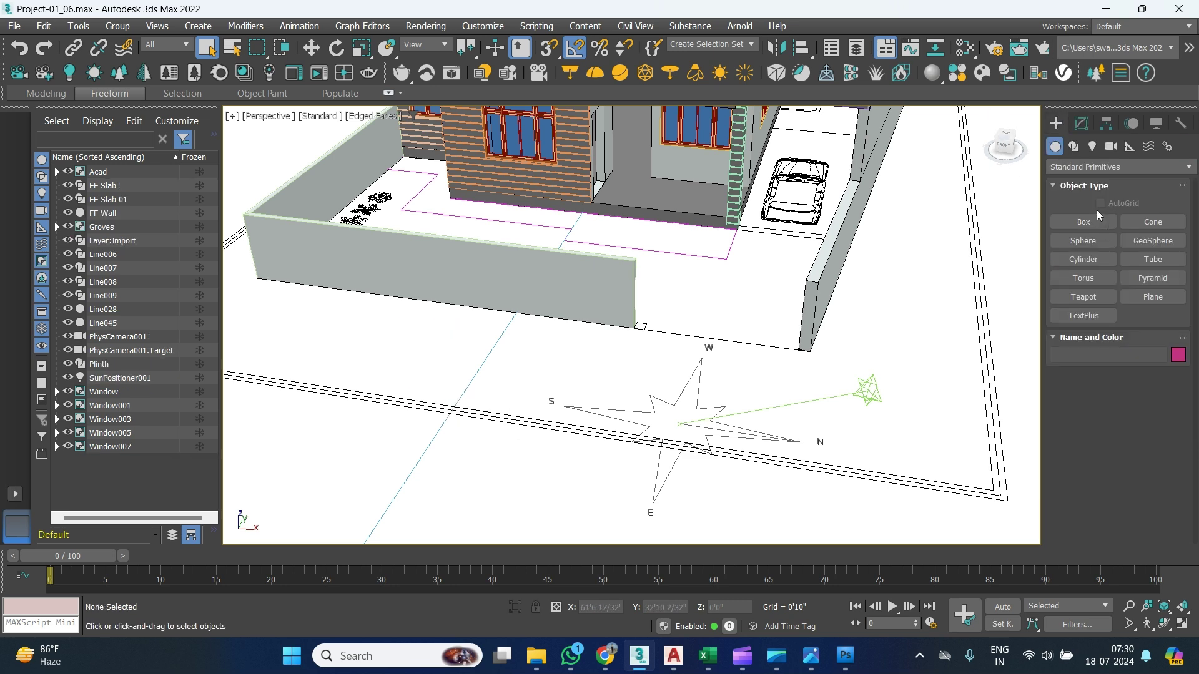
pyautogui.click(1093, 222)
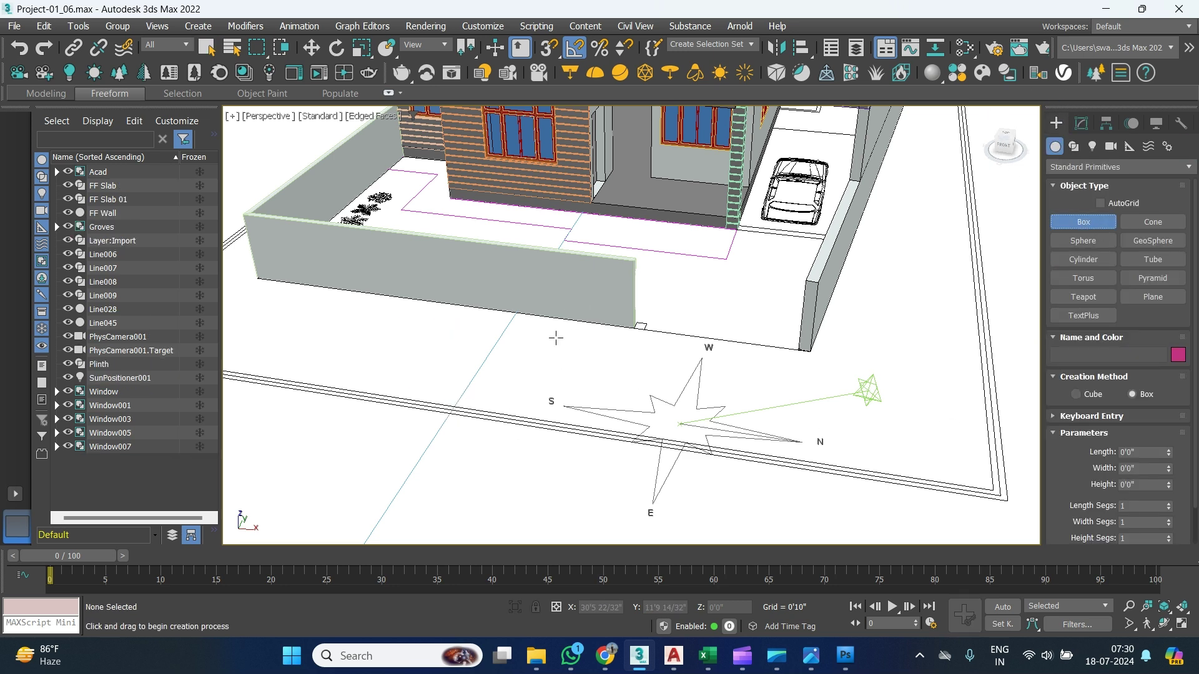
pyautogui.scroll(3, 531, 347)
pyautogui.scroll(3, 451, 327)
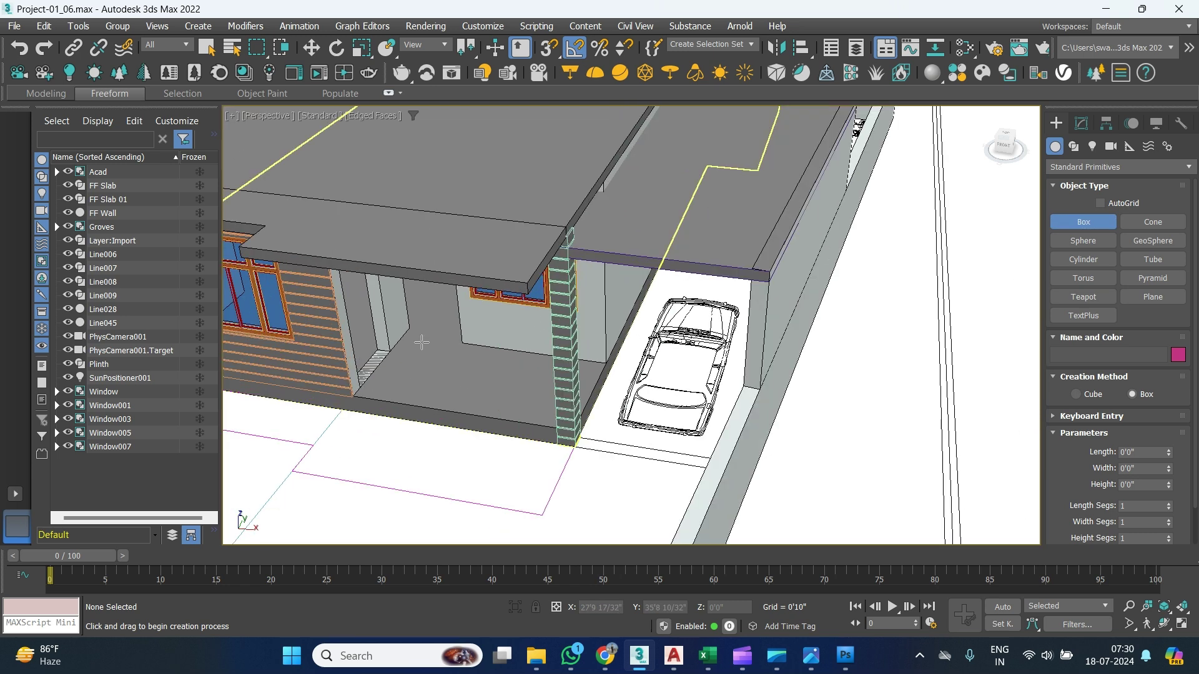
pyautogui.scroll(5, 492, 343)
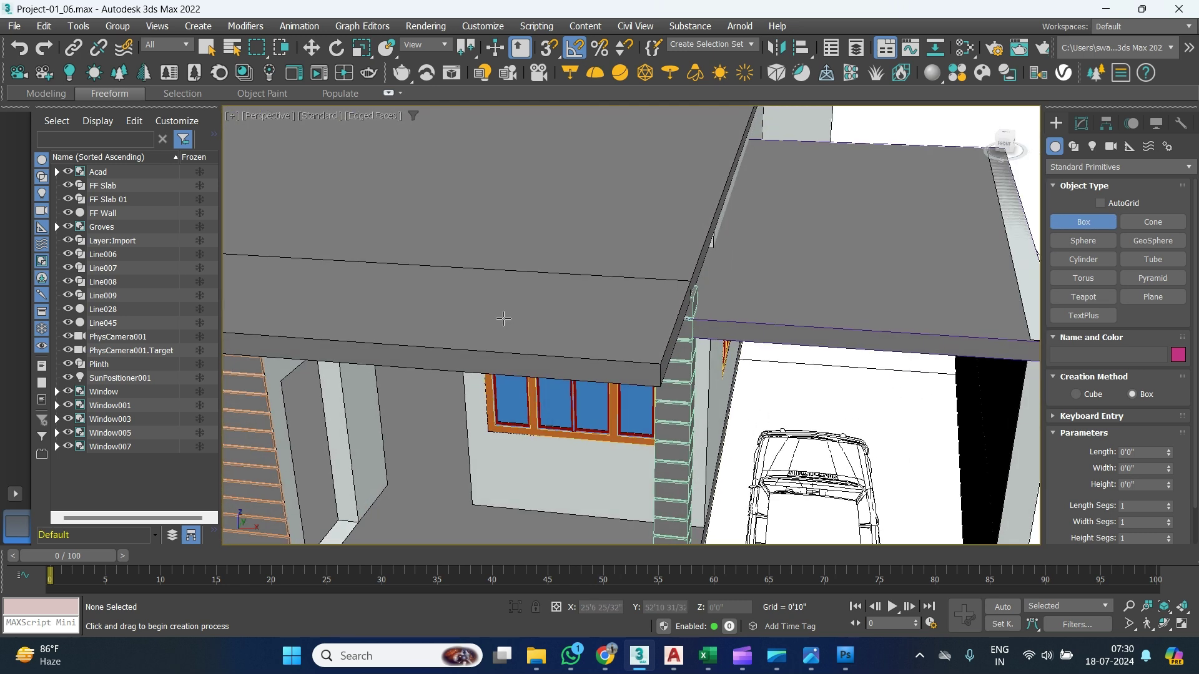
pyautogui.moveTo(504, 313); pyautogui.dragTo(540, 151, button='middle')
pyautogui.scroll(-3, 540, 151)
pyautogui.moveTo(449, 397); pyautogui.dragTo(544, 414)
pyautogui.click(549, 350)
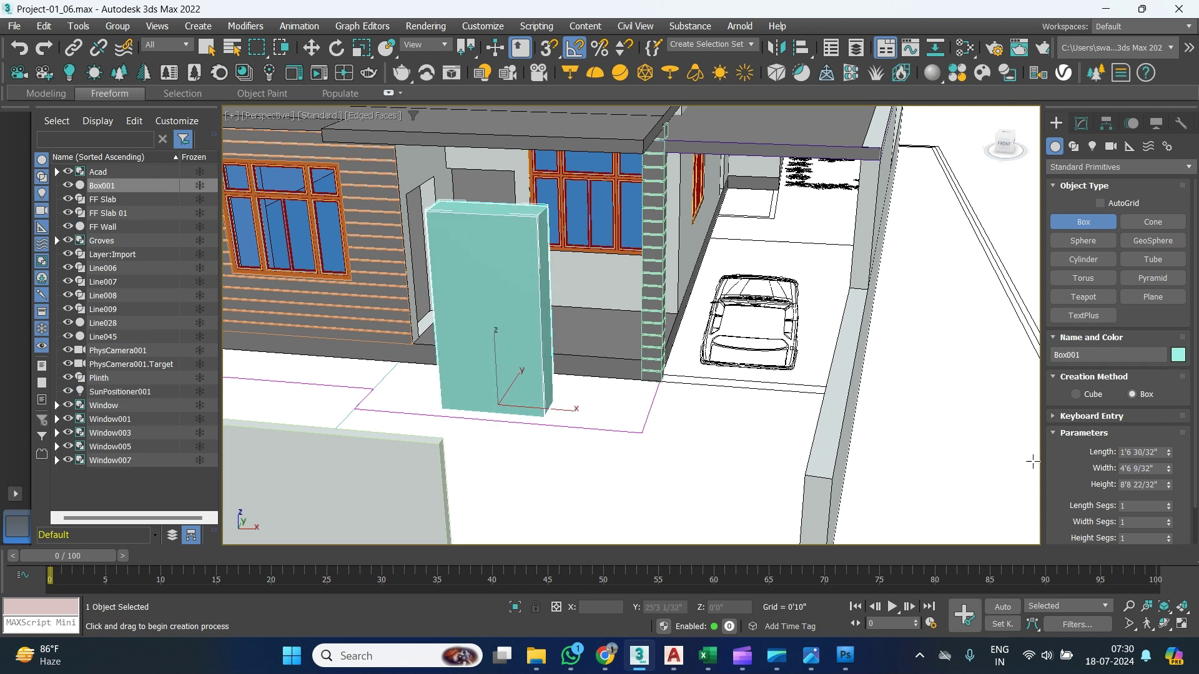
# Set the new box's length to 0'1", width to 3'6" and height to 7'0", and end box creation.
pyautogui.click(1143, 452)
pyautogui.write('1')
pyautogui.press('Tab')
pyautogui.write('3.5')
pyautogui.press('Return')
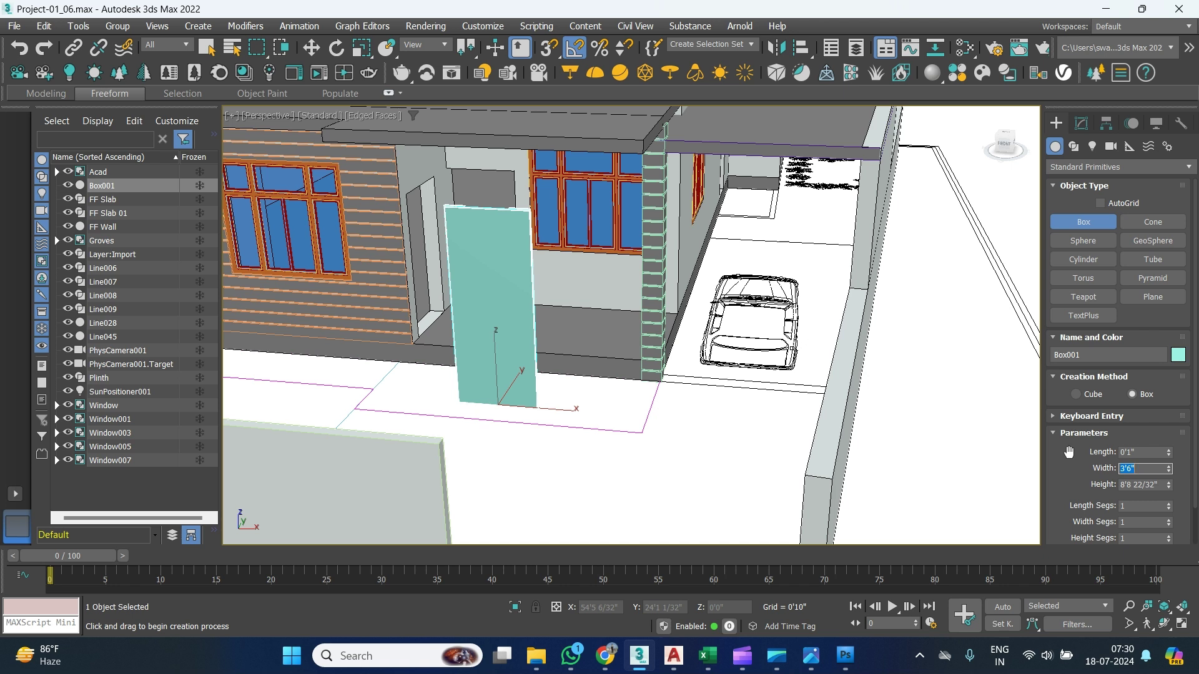
pyautogui.press('Return')
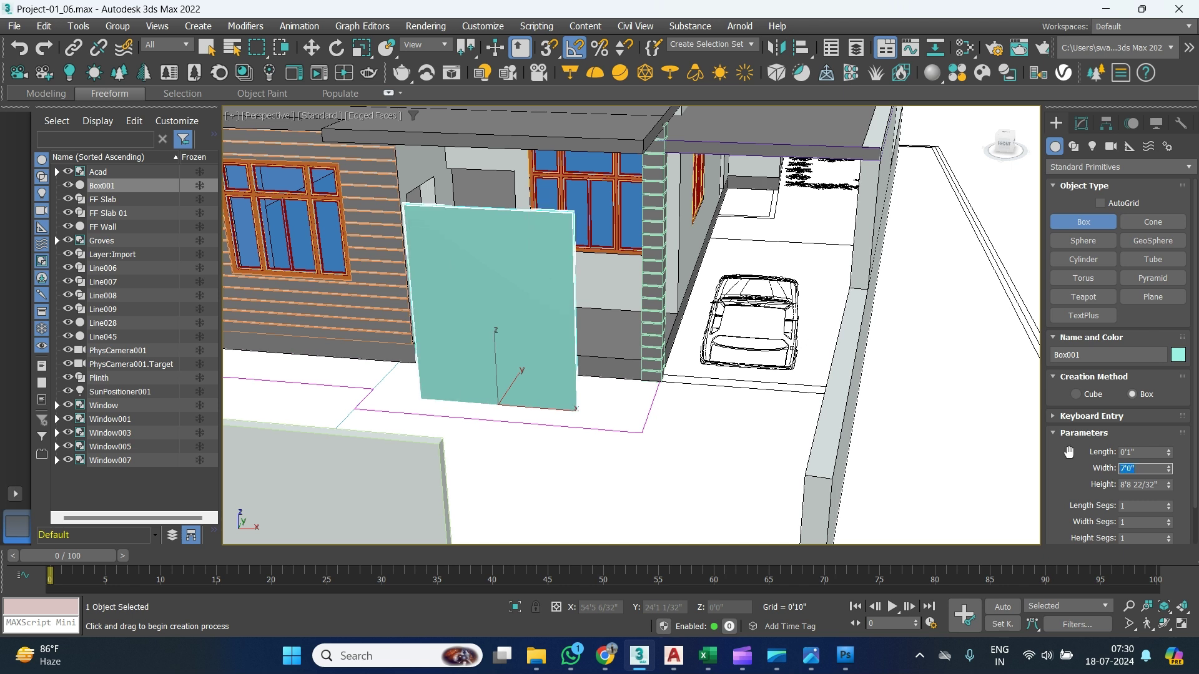
pyautogui.write('3.5')
pyautogui.press('Tab')
pyautogui.write('7')
pyautogui.press('Return')
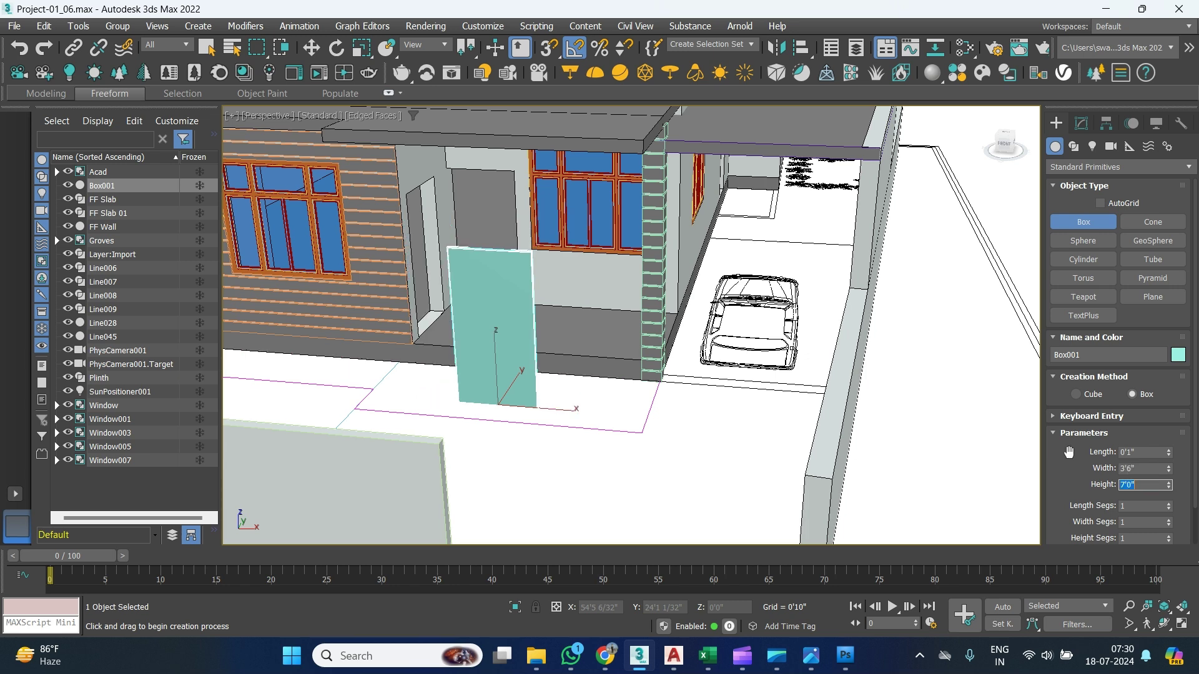
pyautogui.rightClick(520, 411)
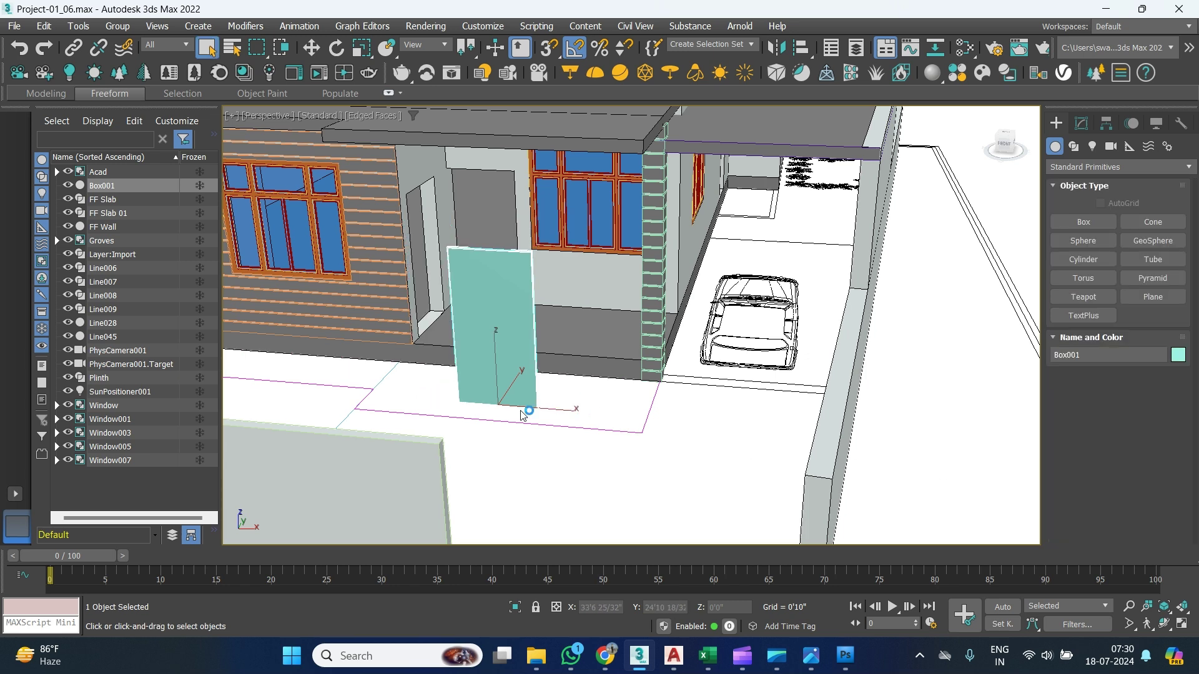
# Apply the cropped Door-01.jpg from the References folder to the new box as its texture.
pyautogui.scroll(5, 524, 409)
pyautogui.scroll(-2, 574, 361)
pyautogui.scroll(-4, 537, 363)
pyautogui.scroll(4, 549, 367)
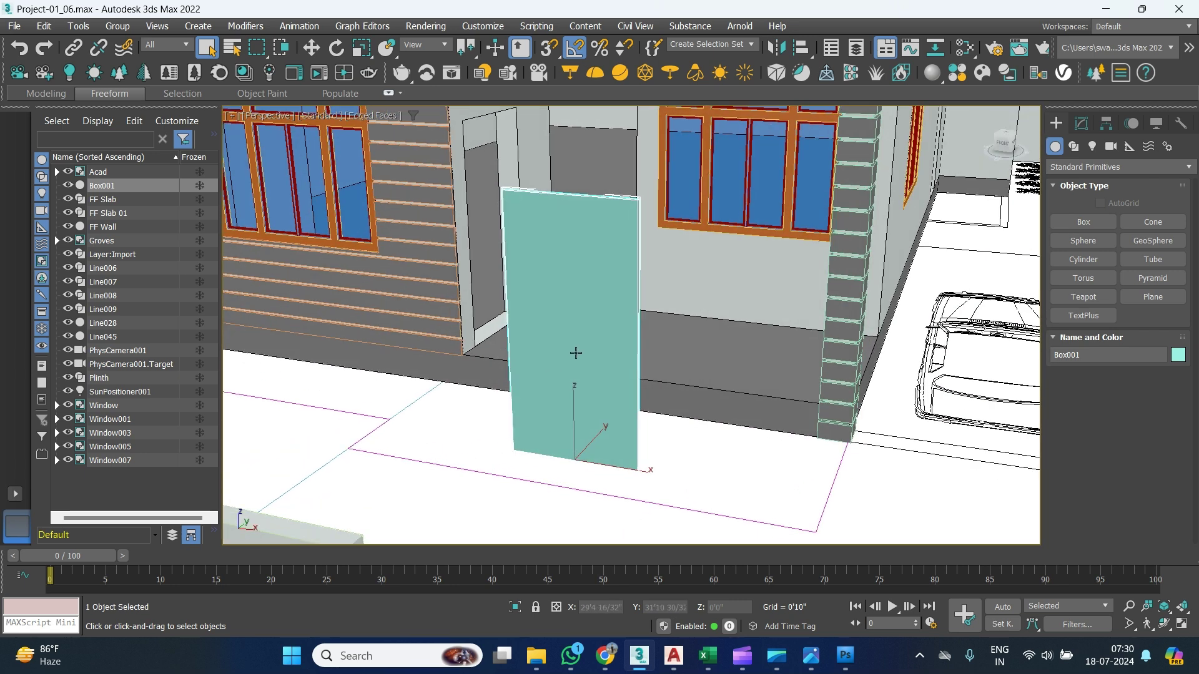
pyautogui.scroll(3, 509, 197)
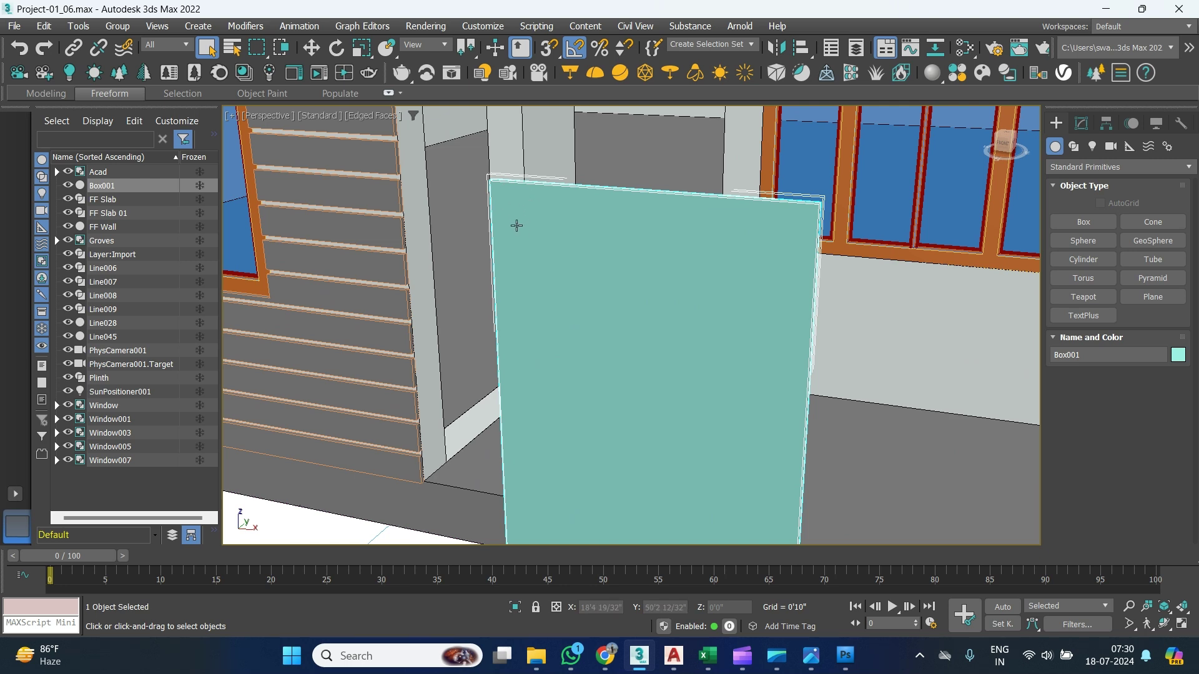
pyautogui.scroll(-4, 519, 225)
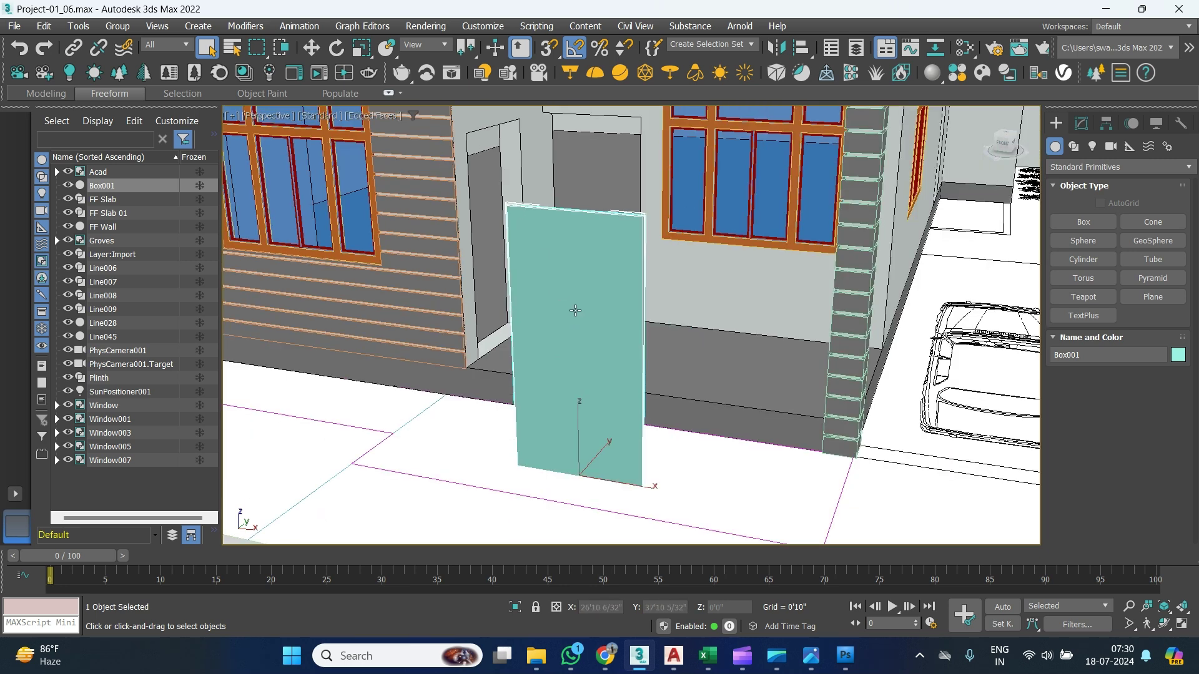
pyautogui.moveTo(541, 659)
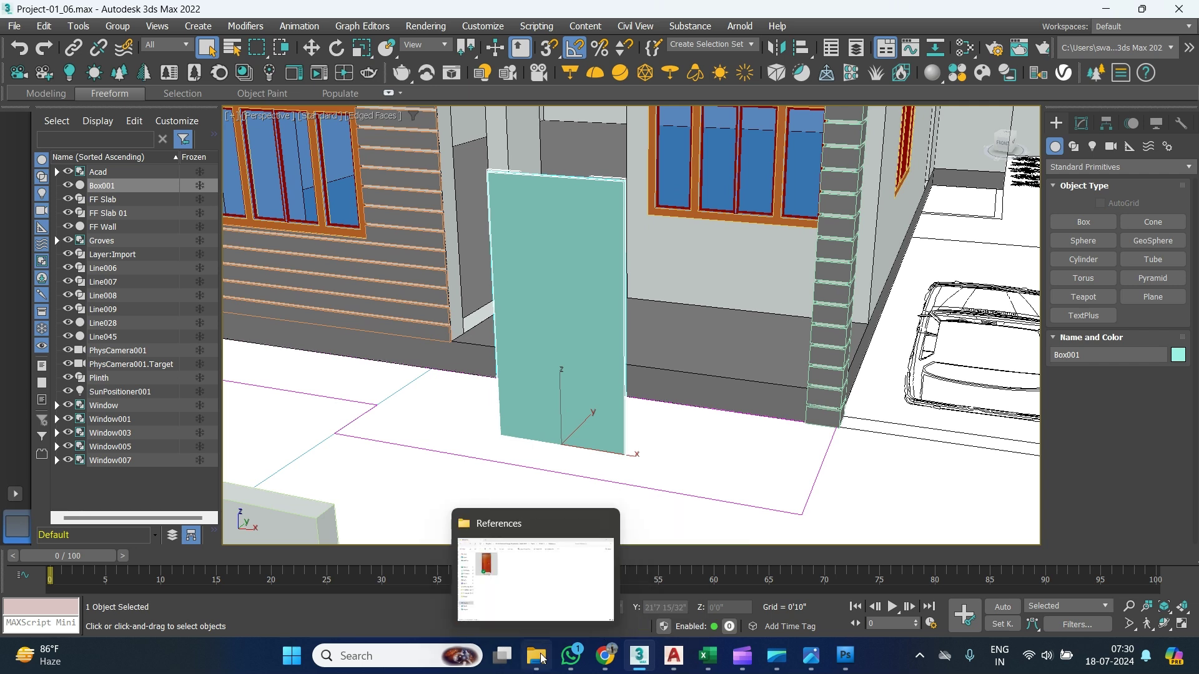
pyautogui.click(540, 658)
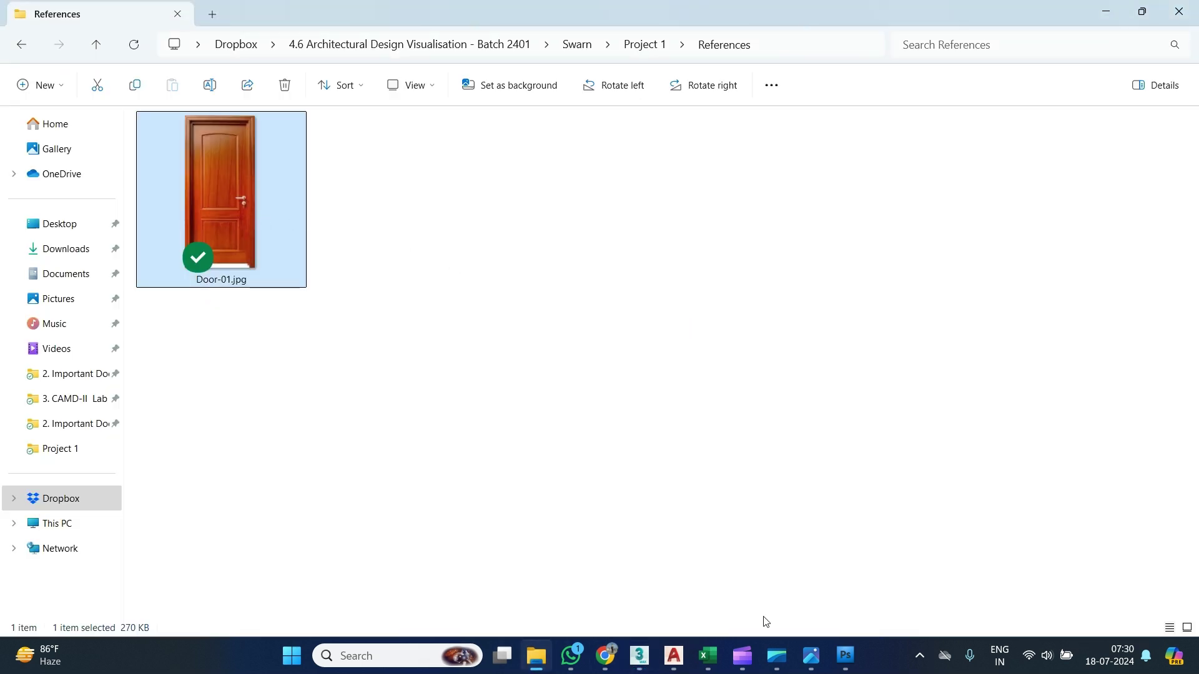
pyautogui.moveTo(596, 662)
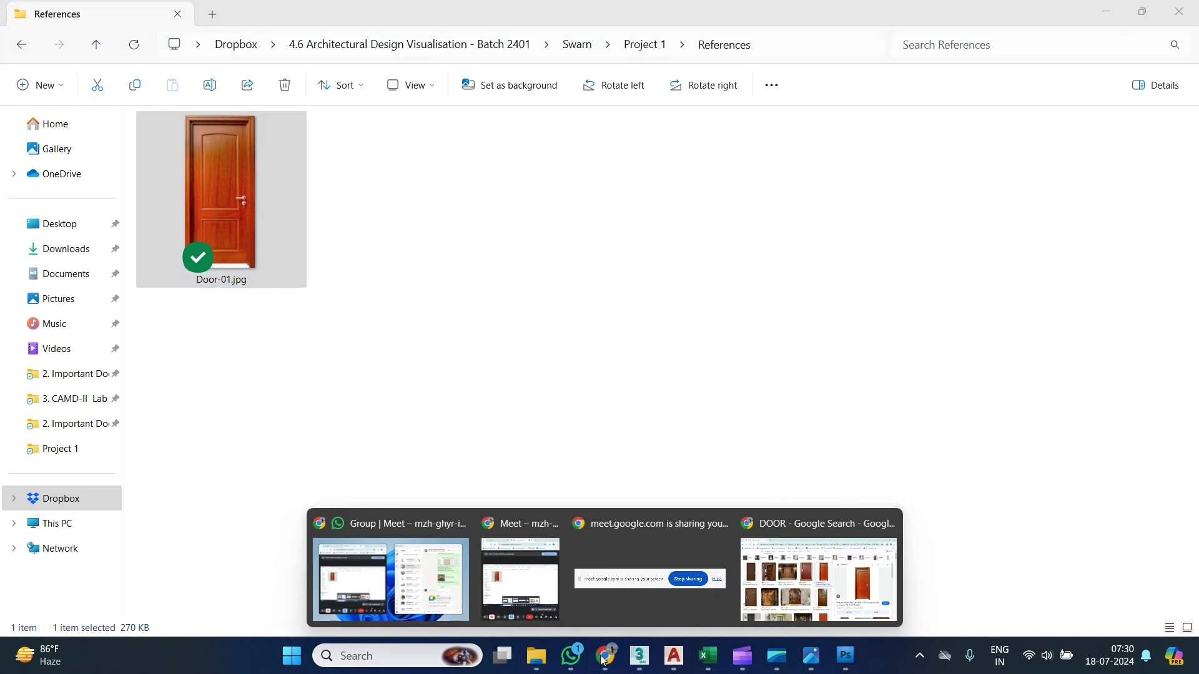
pyautogui.click(821, 562)
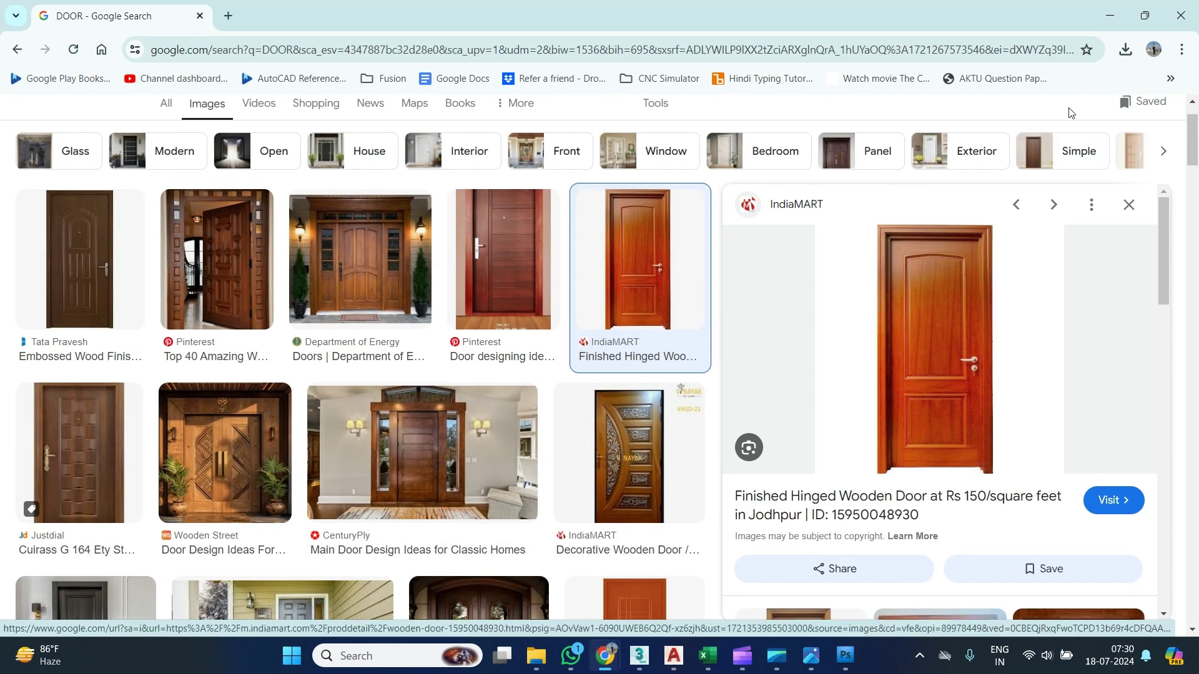
pyautogui.click(1110, 15)
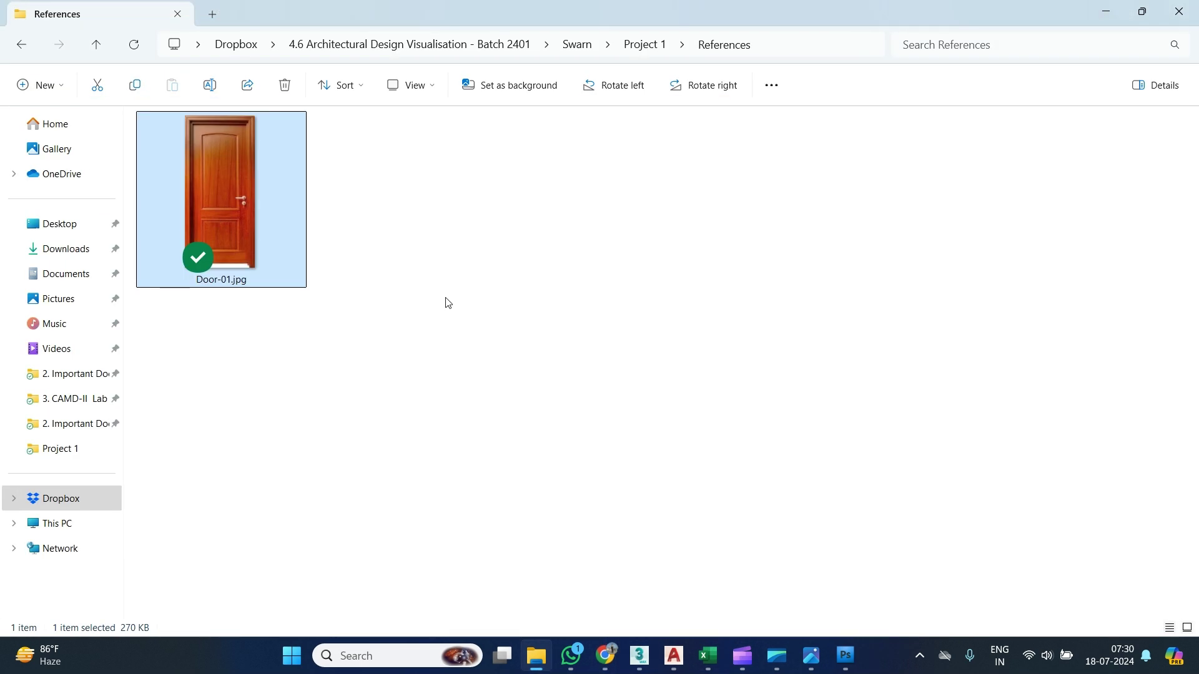
pyautogui.click(333, 193)
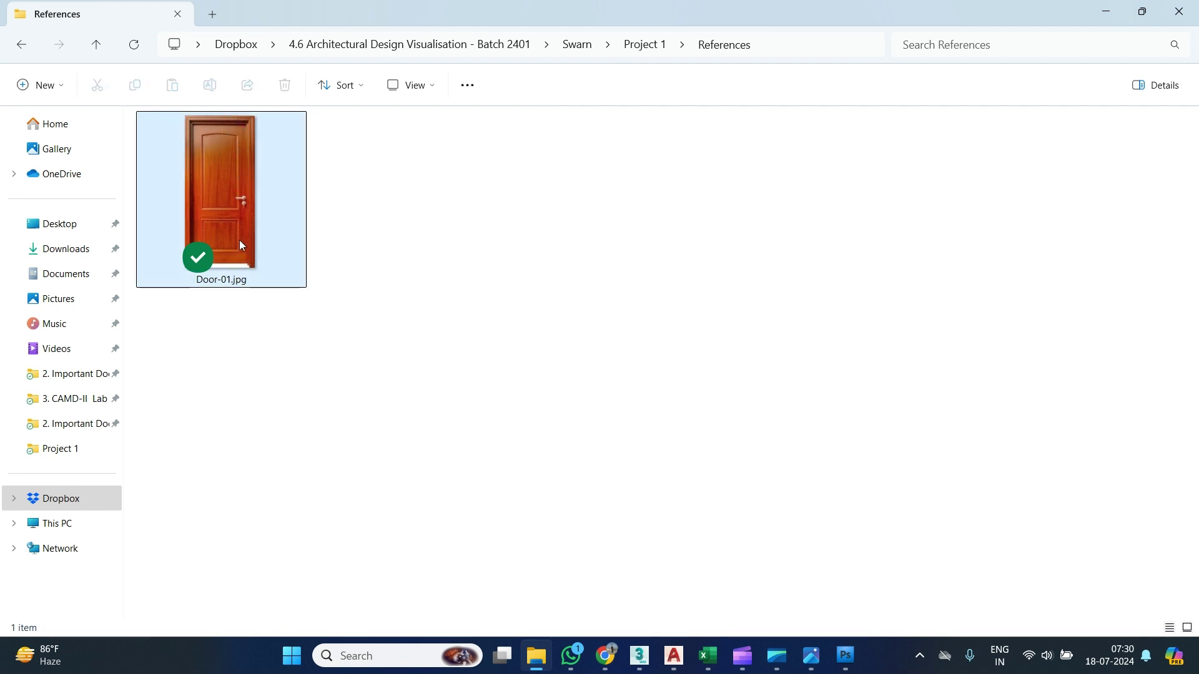
pyautogui.moveTo(231, 216)
pyautogui.moveTo(230, 202); pyautogui.dragTo(551, 312)
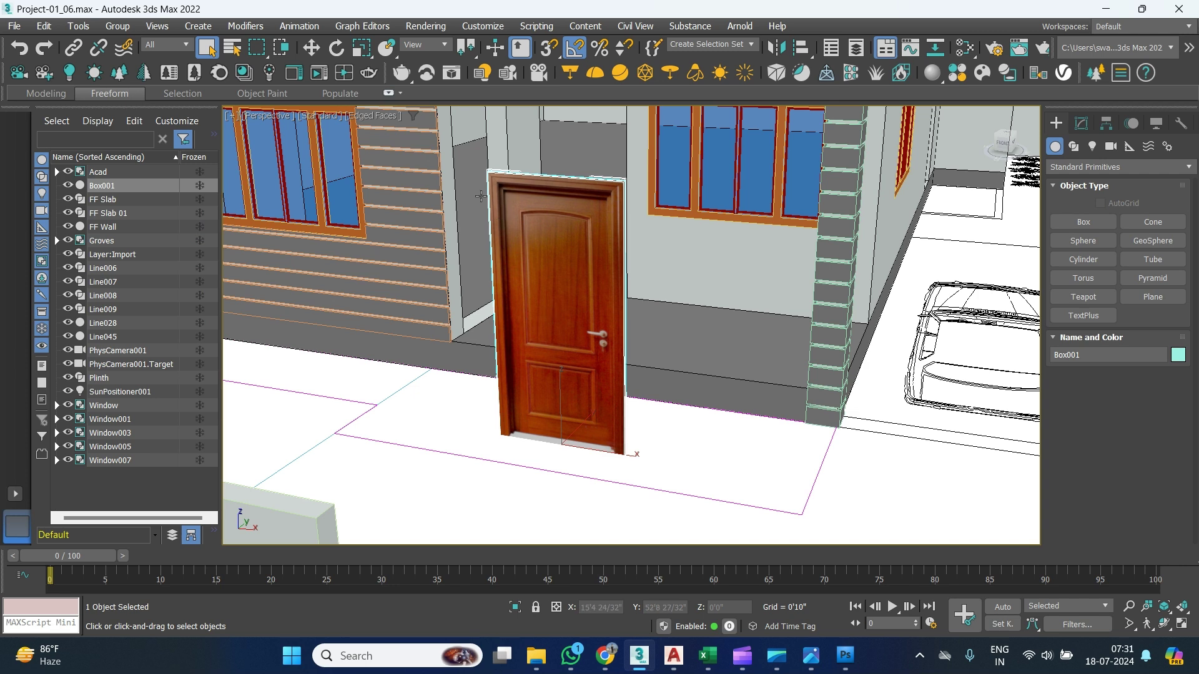
# Isolate the door box together with the FF Wall object and bring the door and its opening into view.
pyautogui.click(312, 48)
pyautogui.keyDown('ctrl'); pyautogui.click(687, 249); pyautogui.keyUp('ctrl')
pyautogui.rightClick(687, 251)
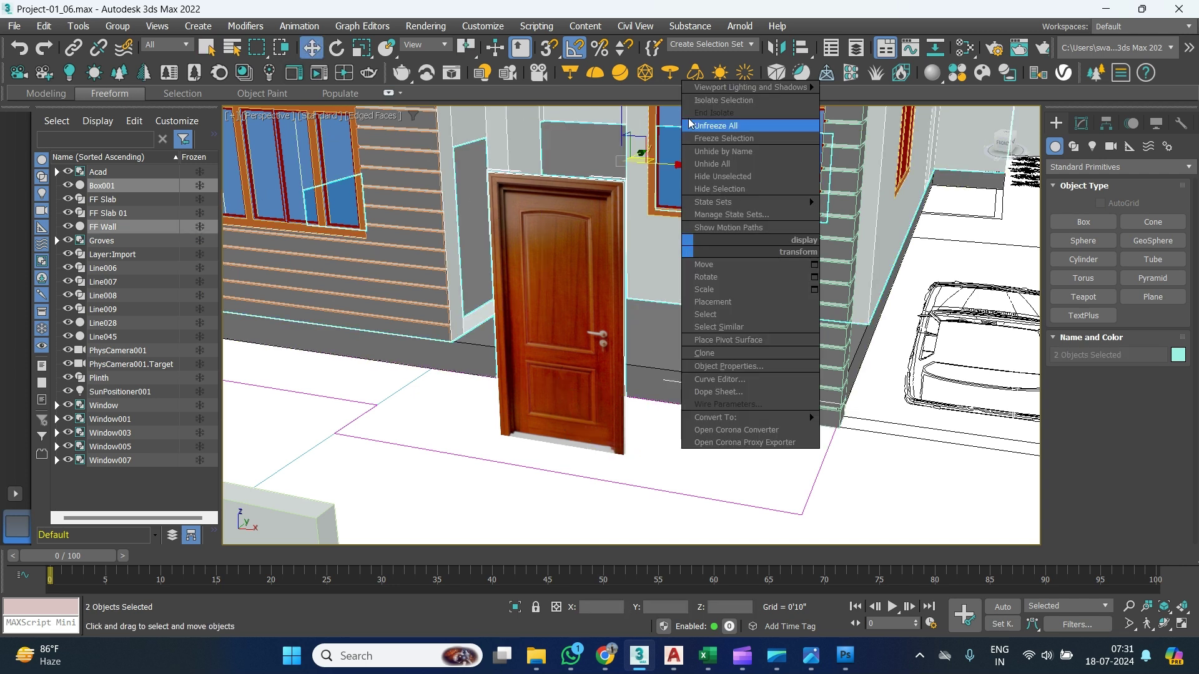
pyautogui.click(712, 105)
pyautogui.keyDown('alt'); pyautogui.moveTo(624, 387); pyautogui.dragTo(609, 374, button='middle'); pyautogui.keyUp('alt')
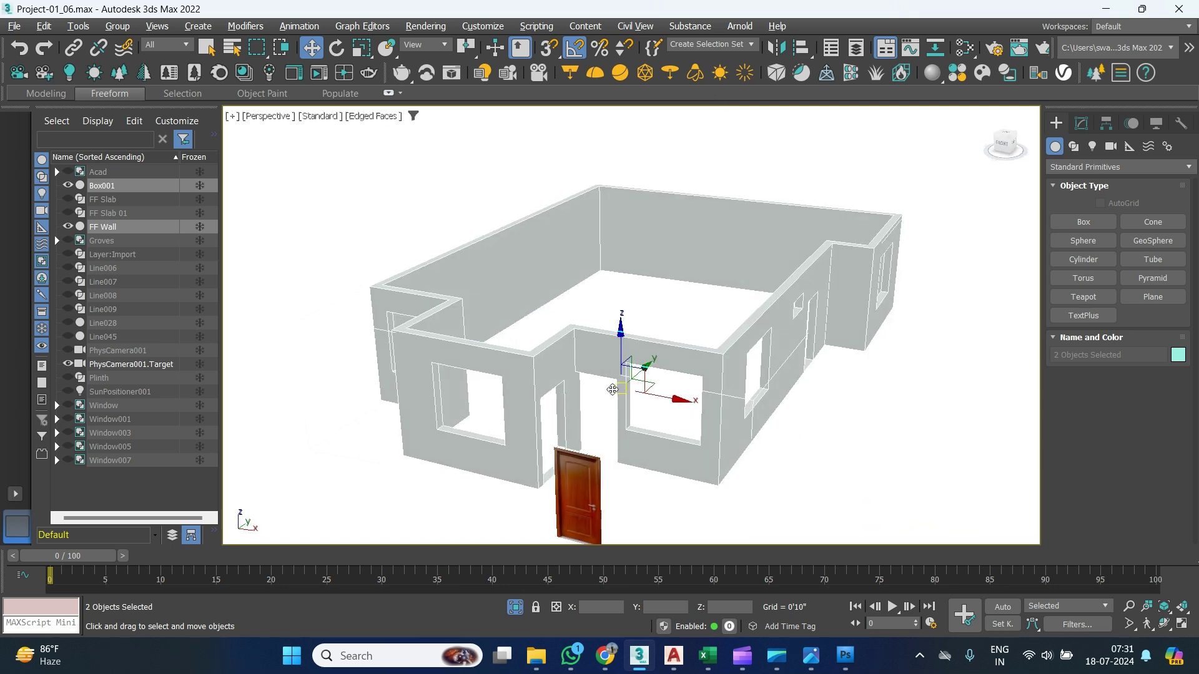
pyautogui.scroll(4, 609, 375)
pyautogui.keyDown('alt'); pyautogui.moveTo(533, 302); pyautogui.dragTo(549, 367, button='middle'); pyautogui.keyUp('alt')
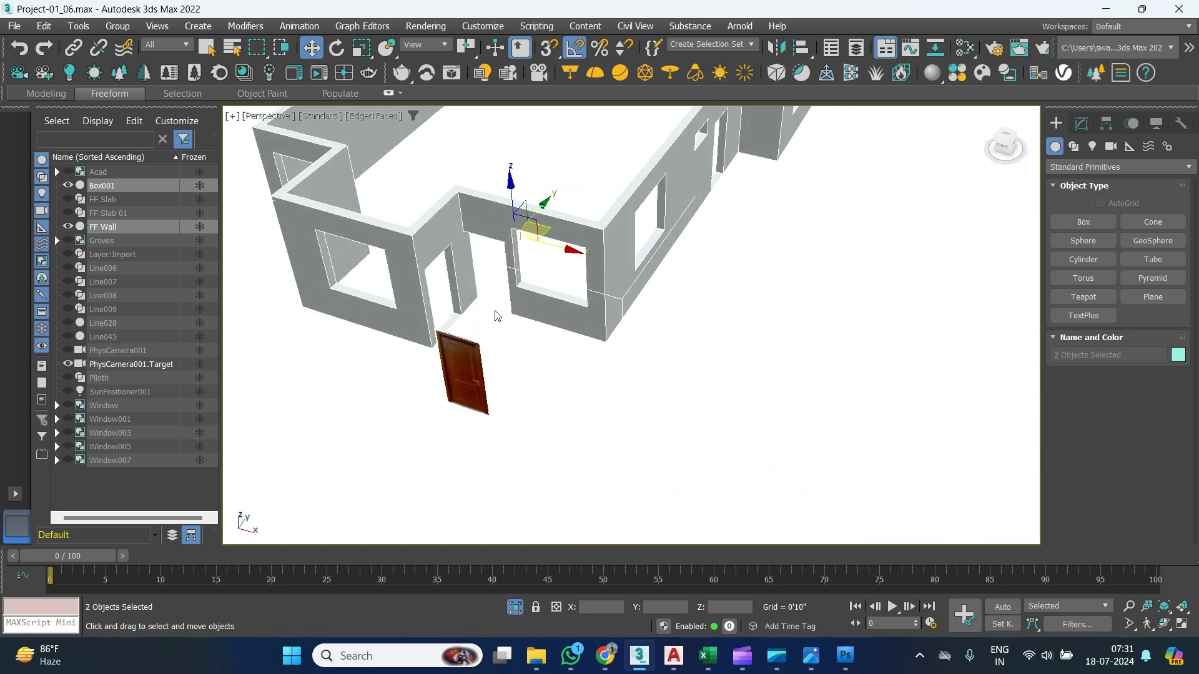
pyautogui.scroll(4, 491, 417)
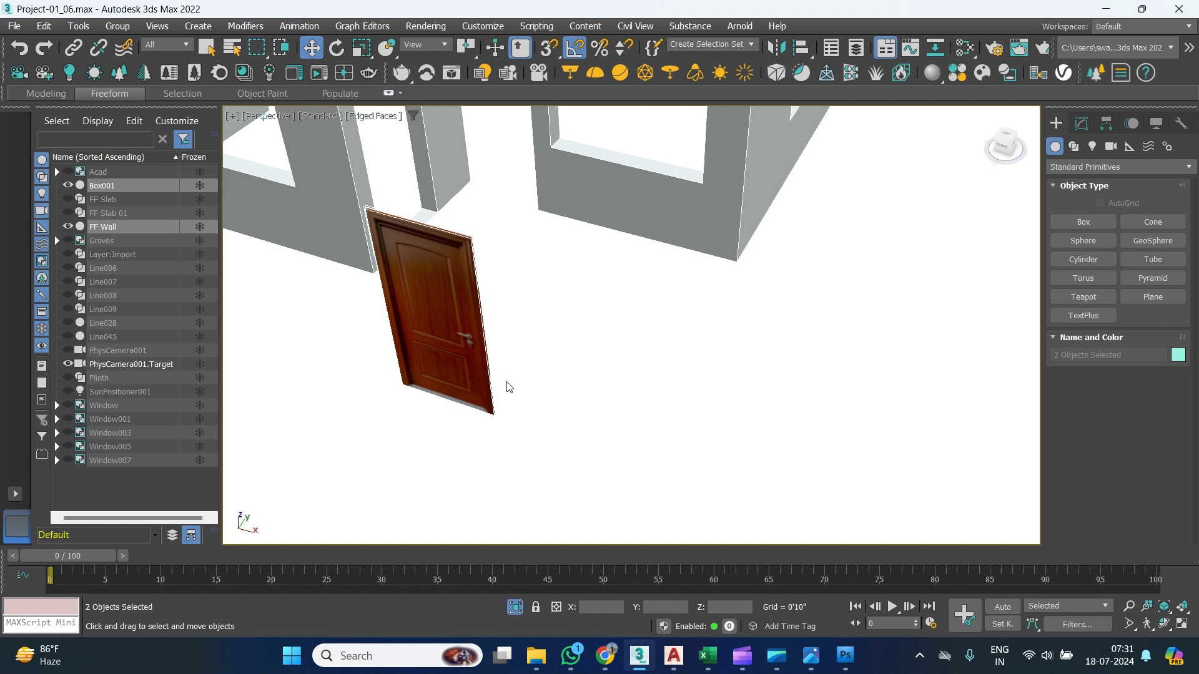
# With 3D vertex snapping and wireframe display, move the door by its lower front corner onto the bottom outer corner of the porch door opening.
pyautogui.keyDown('shift'); pyautogui.rightClick(574, 312); pyautogui.keyUp('shift')
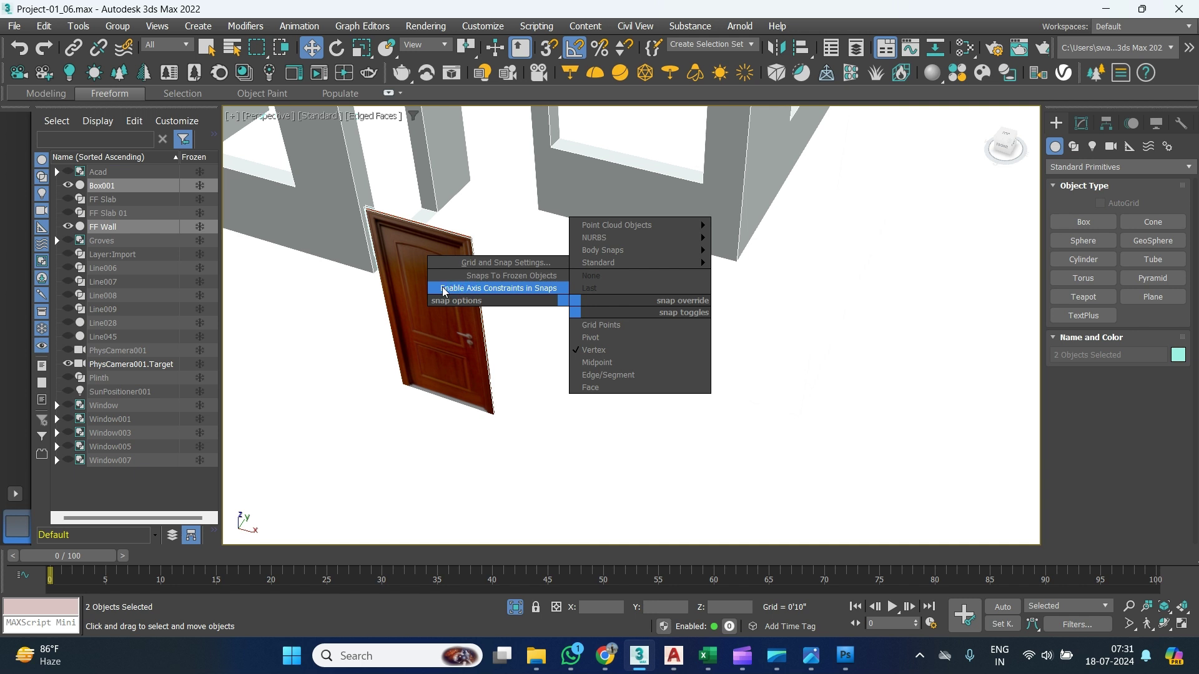
pyautogui.click(466, 351)
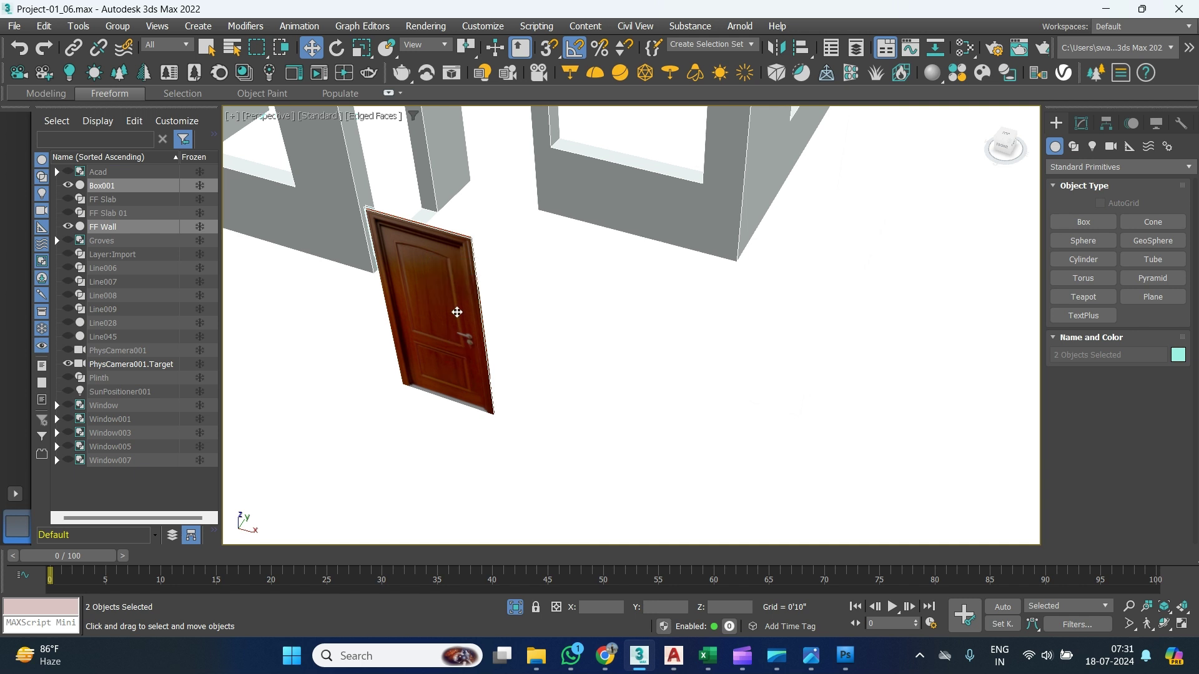
pyautogui.click(456, 312)
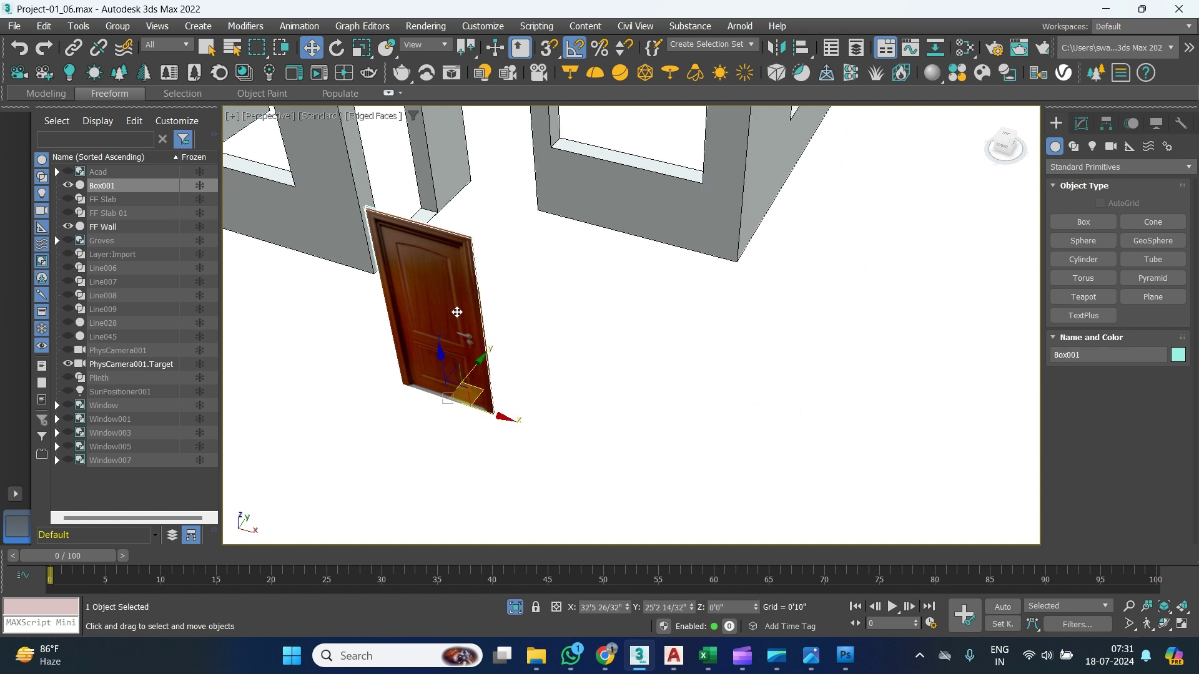
pyautogui.click(545, 53)
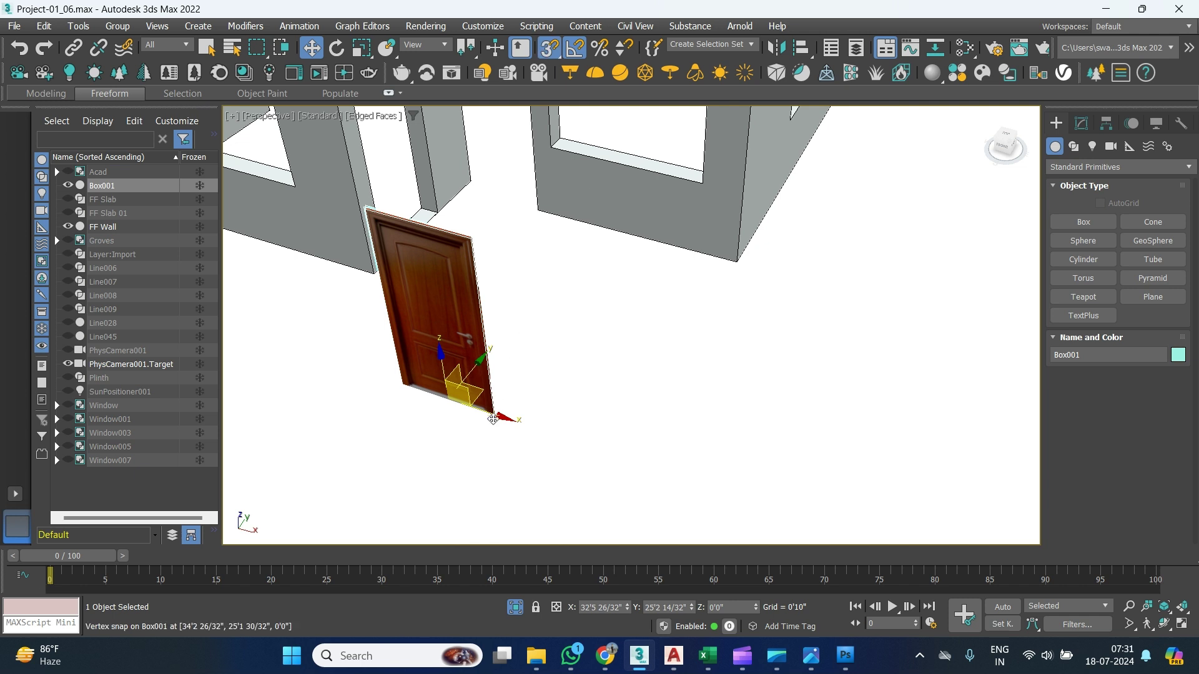
pyautogui.press('F3')
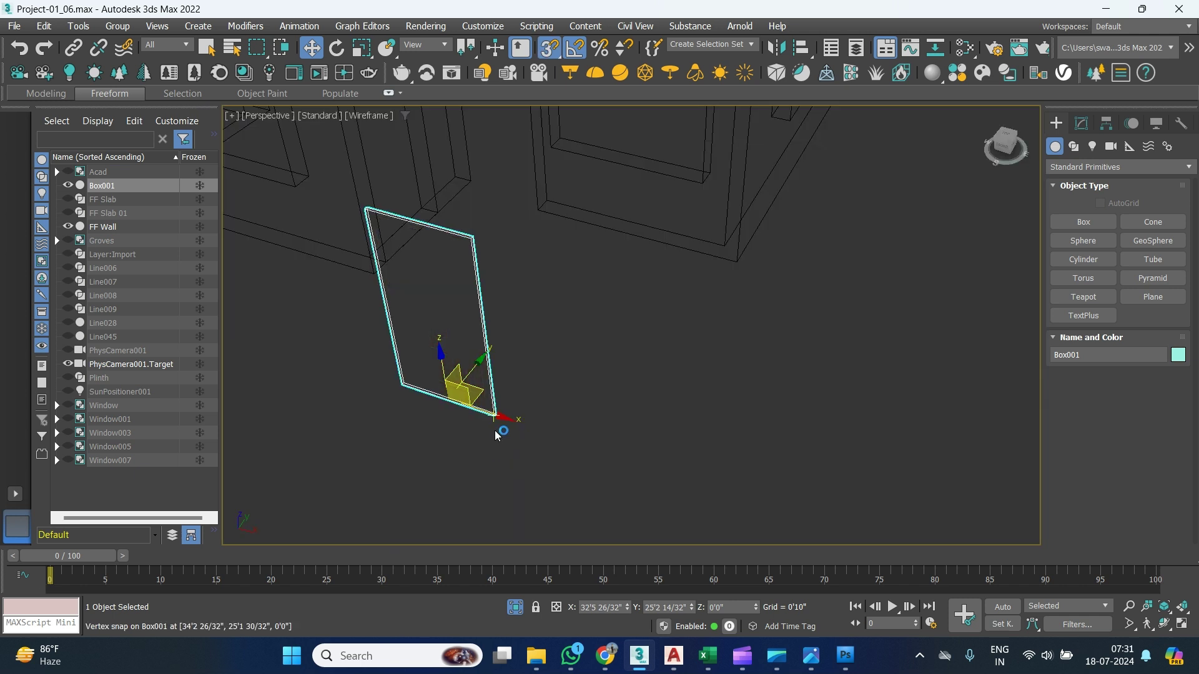
pyautogui.moveTo(511, 396); pyautogui.dragTo(513, 442, button='middle')
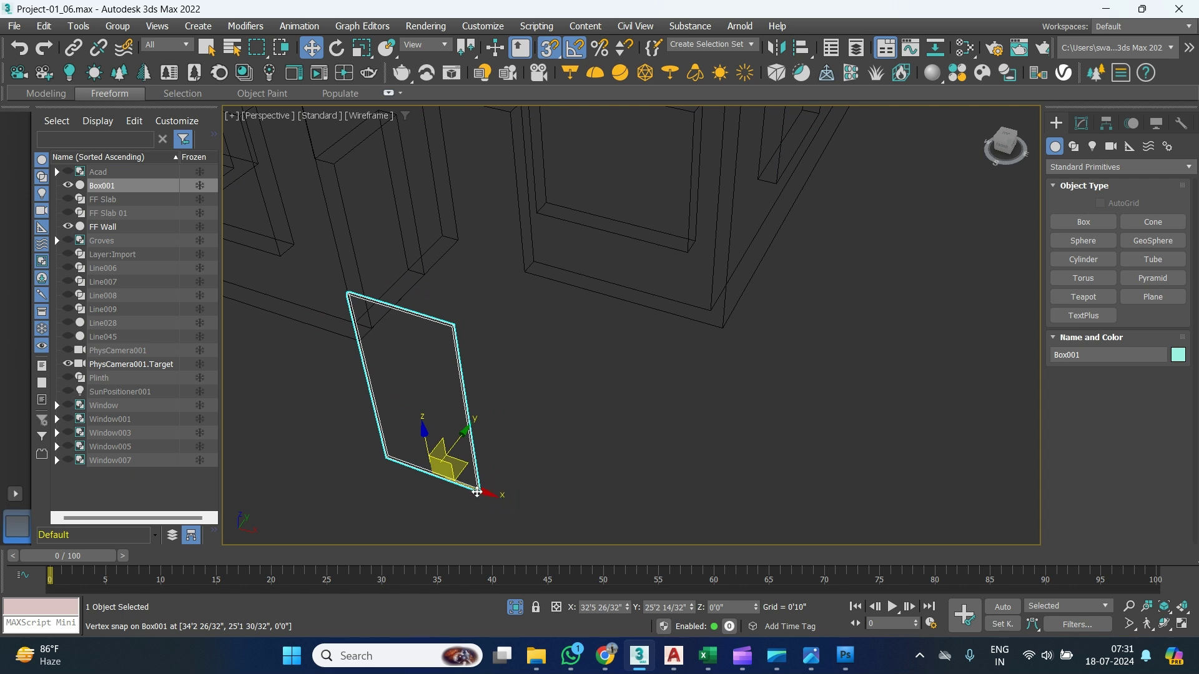
pyautogui.moveTo(477, 492); pyautogui.dragTo(494, 379)
pyautogui.scroll(6, 493, 378)
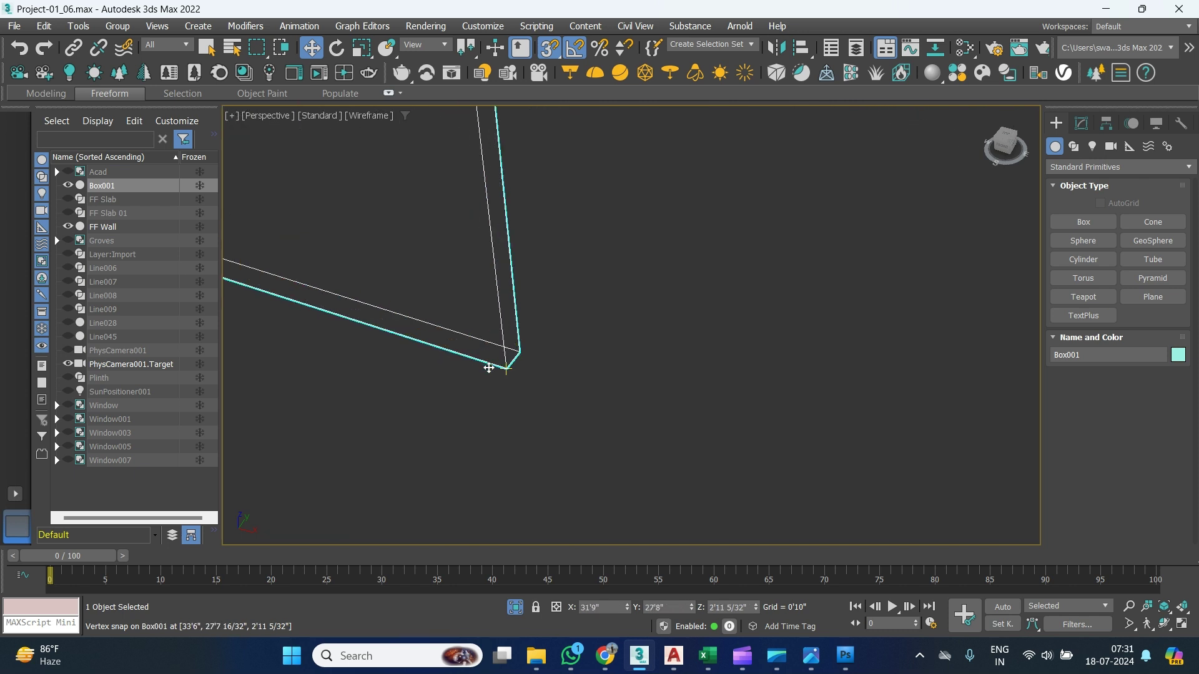
pyautogui.moveTo(503, 366); pyautogui.dragTo(527, 249)
pyautogui.scroll(-4, 446, 412)
pyautogui.scroll(5, 513, 368)
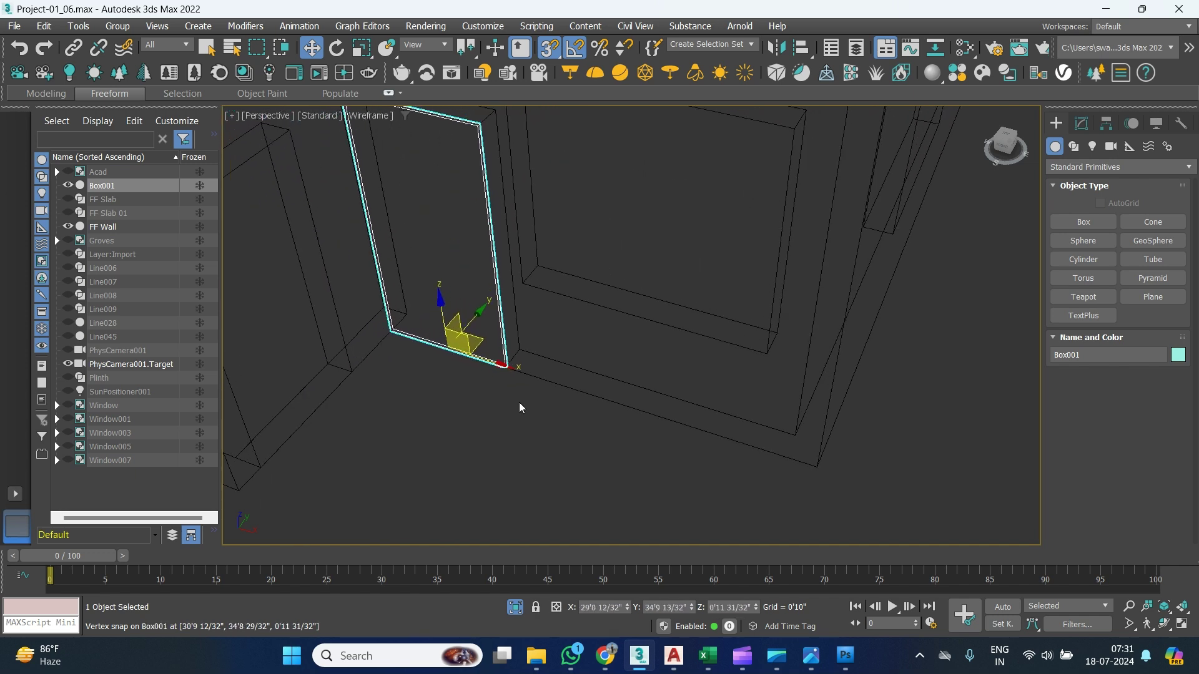
# Check the door's lower corner against the wall opening, restore the shaded display and view the door within the isolated walls.
pyautogui.scroll(5, 493, 399)
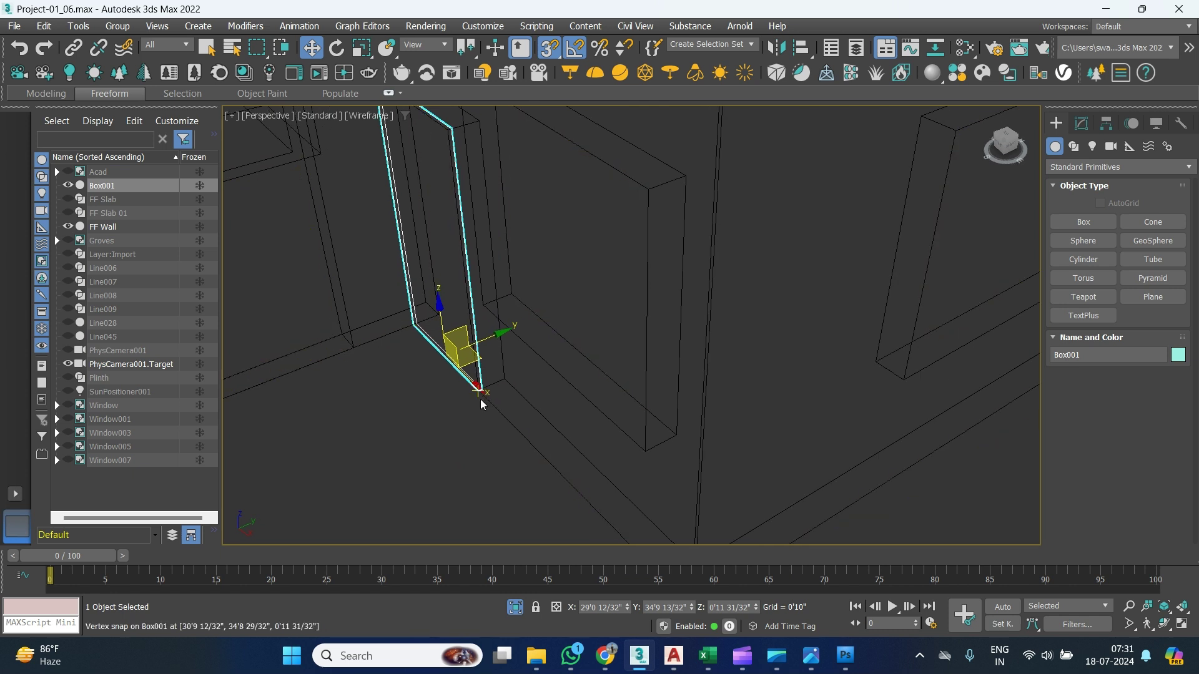
pyautogui.scroll(3, 509, 400)
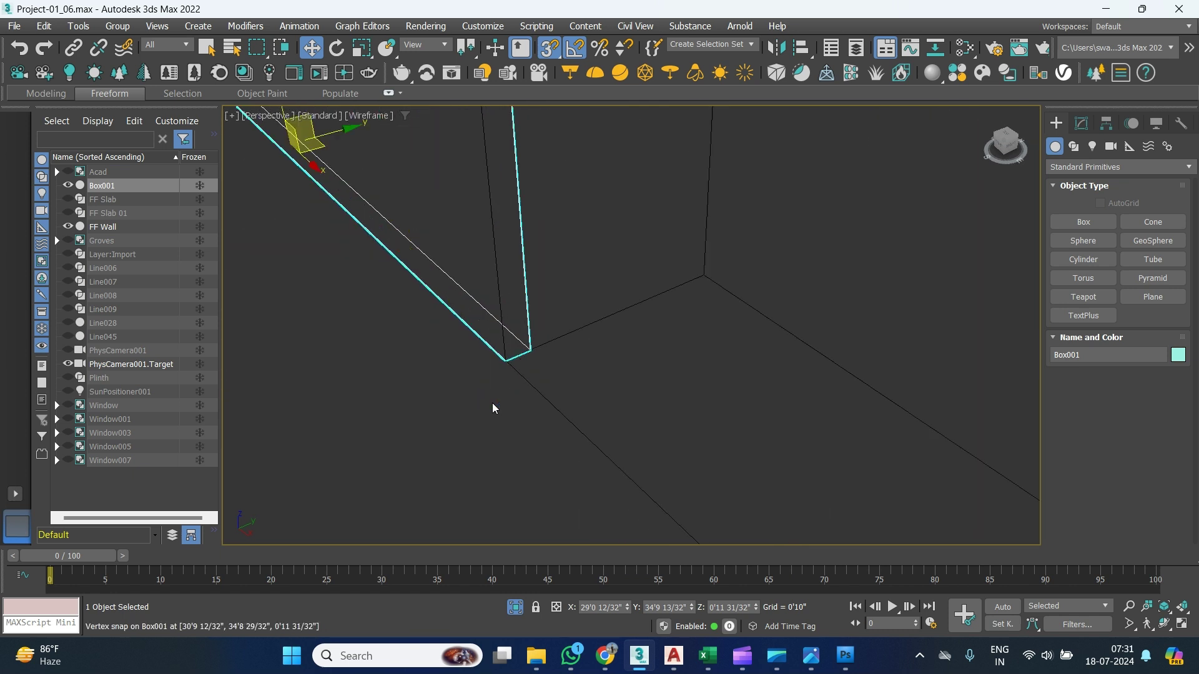
pyautogui.press('F3')
pyautogui.scroll(-3, 505, 393)
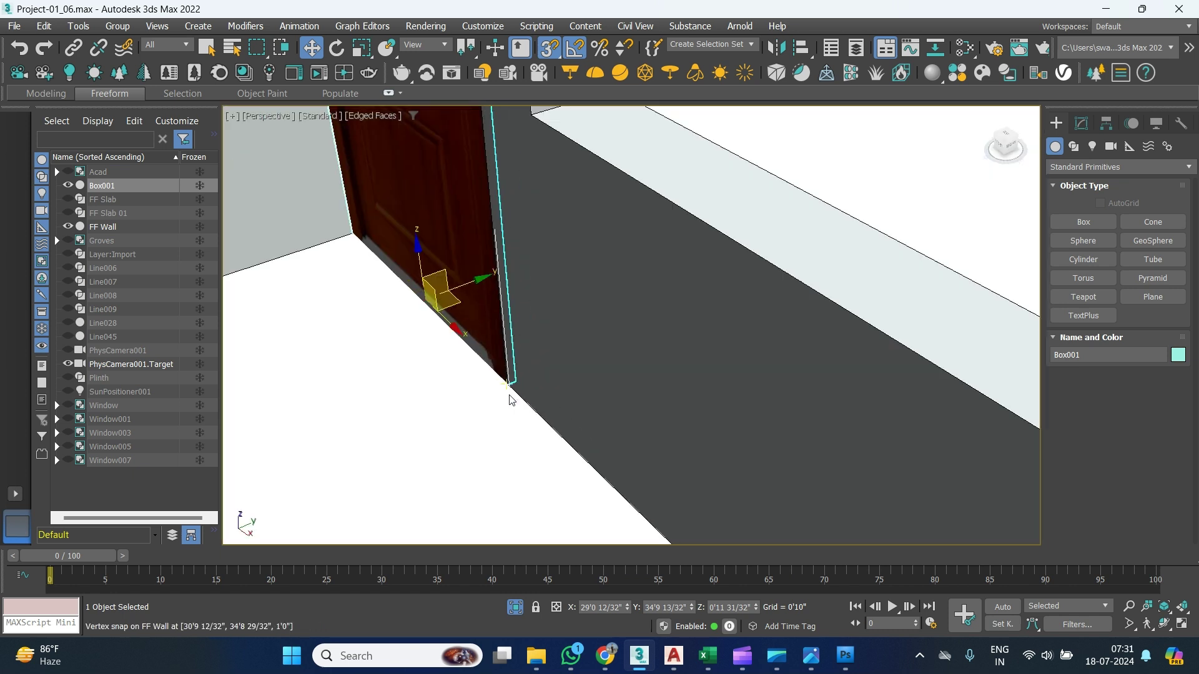
pyautogui.scroll(-8, 497, 375)
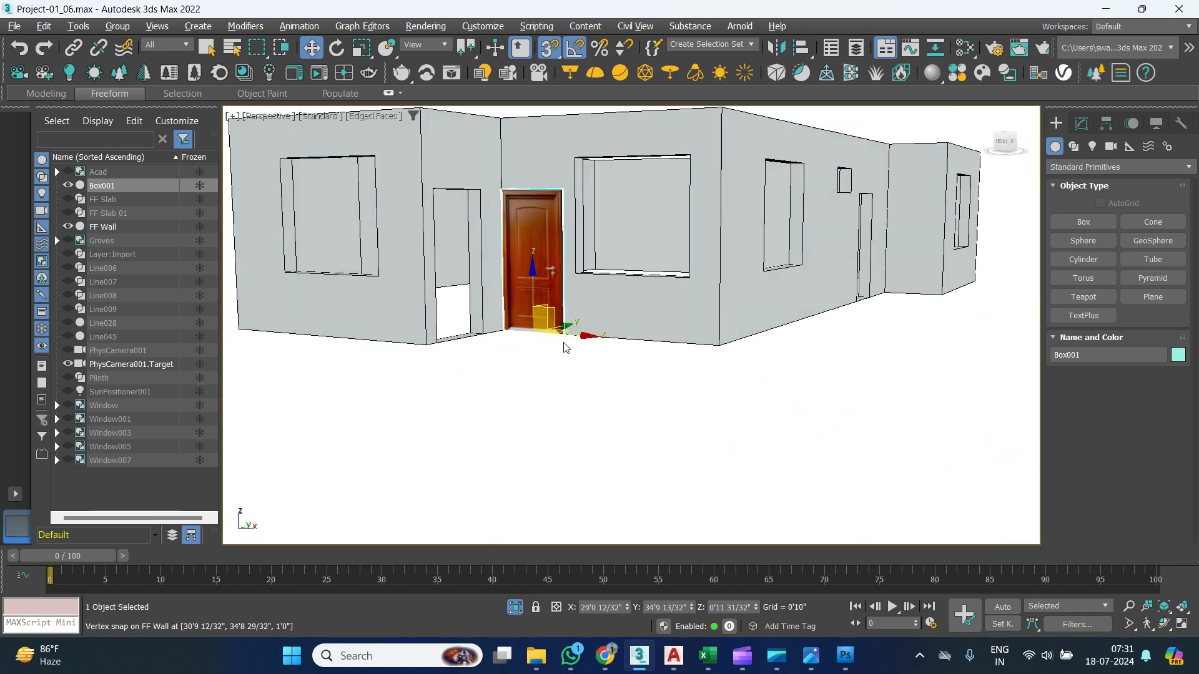
# Turn off snapping and clone the textured door as one instance, placed in front of the porch next to the adjacent doorway.
pyautogui.keyDown('alt'); pyautogui.moveTo(549, 337); pyautogui.dragTo(568, 370, button='middle'); pyautogui.keyUp('alt')
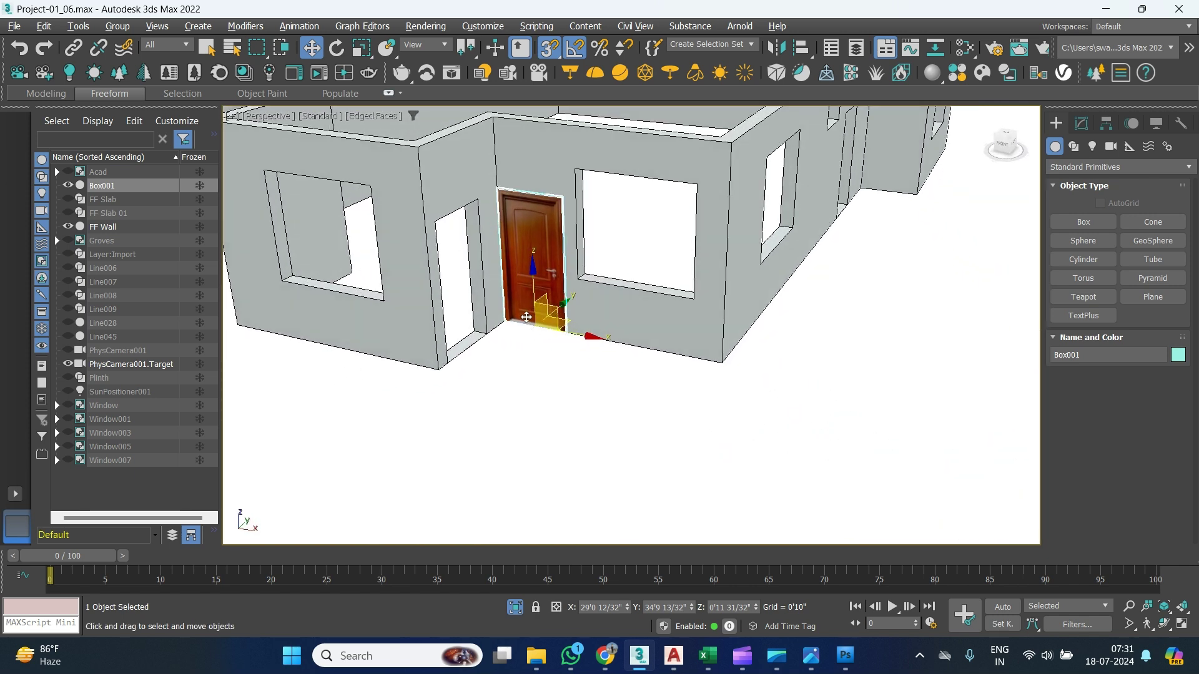
pyautogui.scroll(5, 531, 270)
pyautogui.scroll(2, 530, 270)
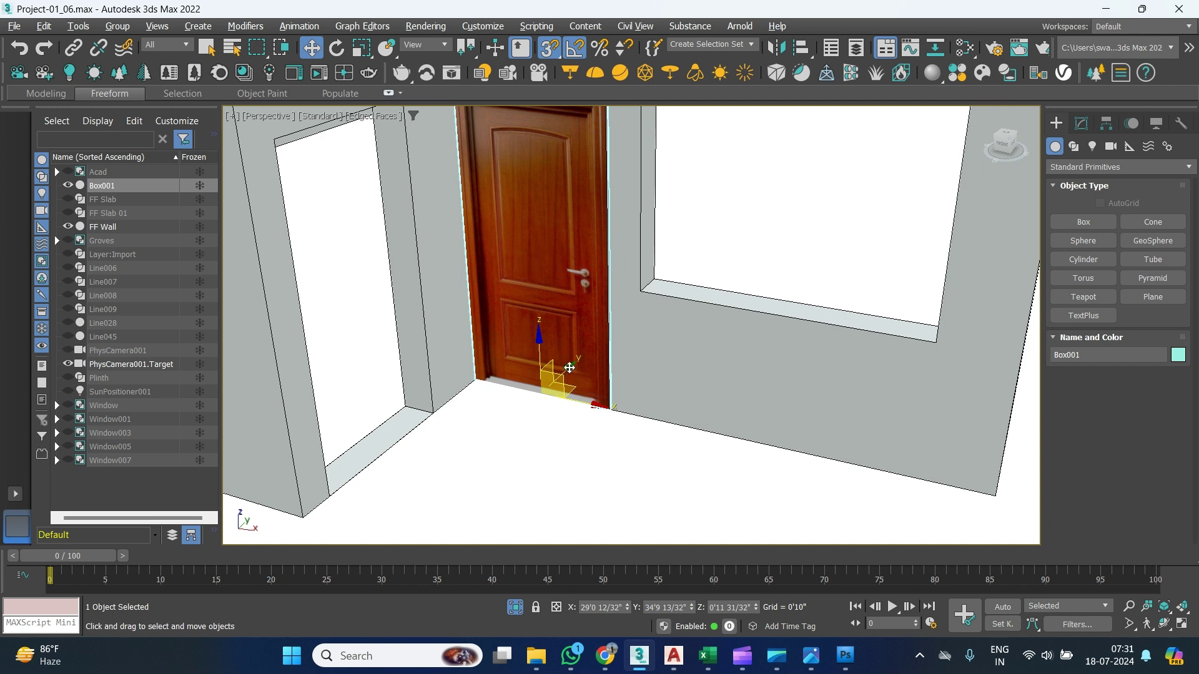
pyautogui.press('s')
pyautogui.keyDown('shift'); pyautogui.moveTo(573, 369); pyautogui.dragTo(491, 448); pyautogui.keyUp('shift')
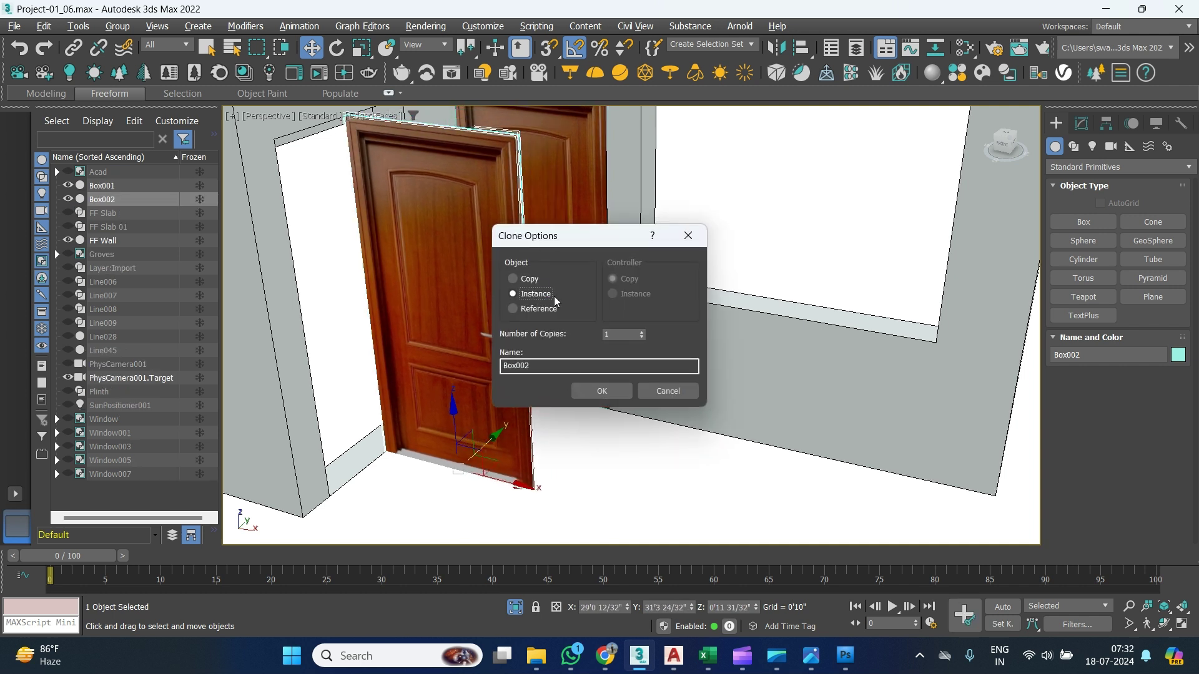
pyautogui.click(601, 391)
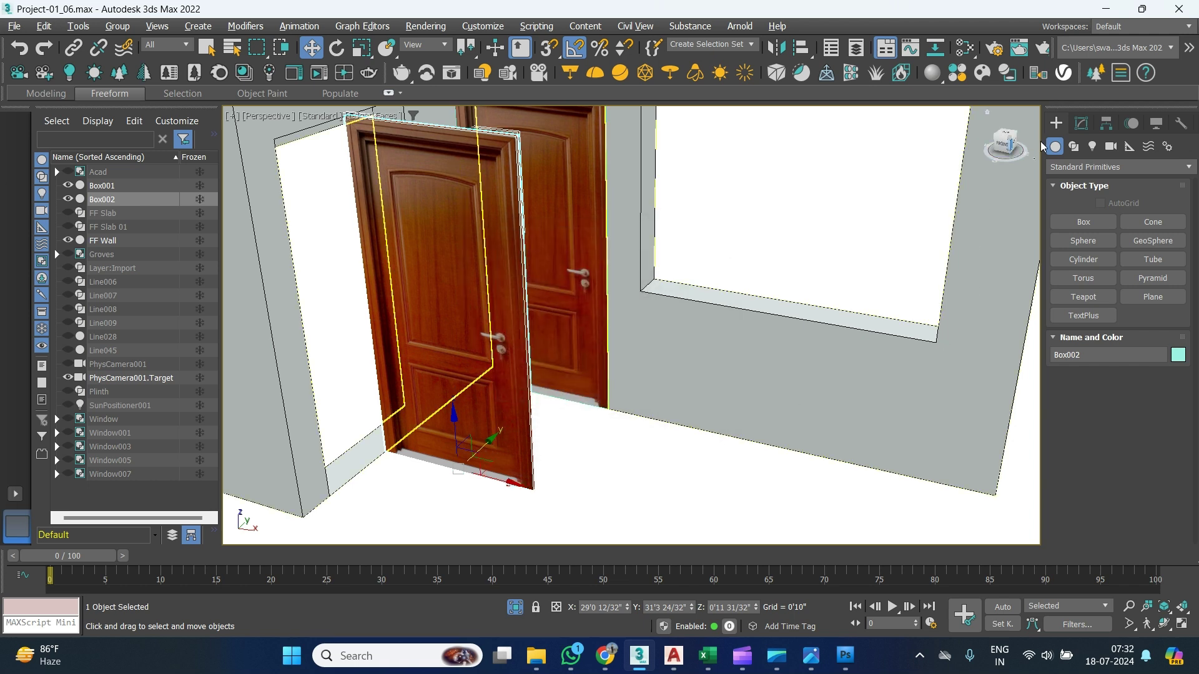
pyautogui.click(1081, 123)
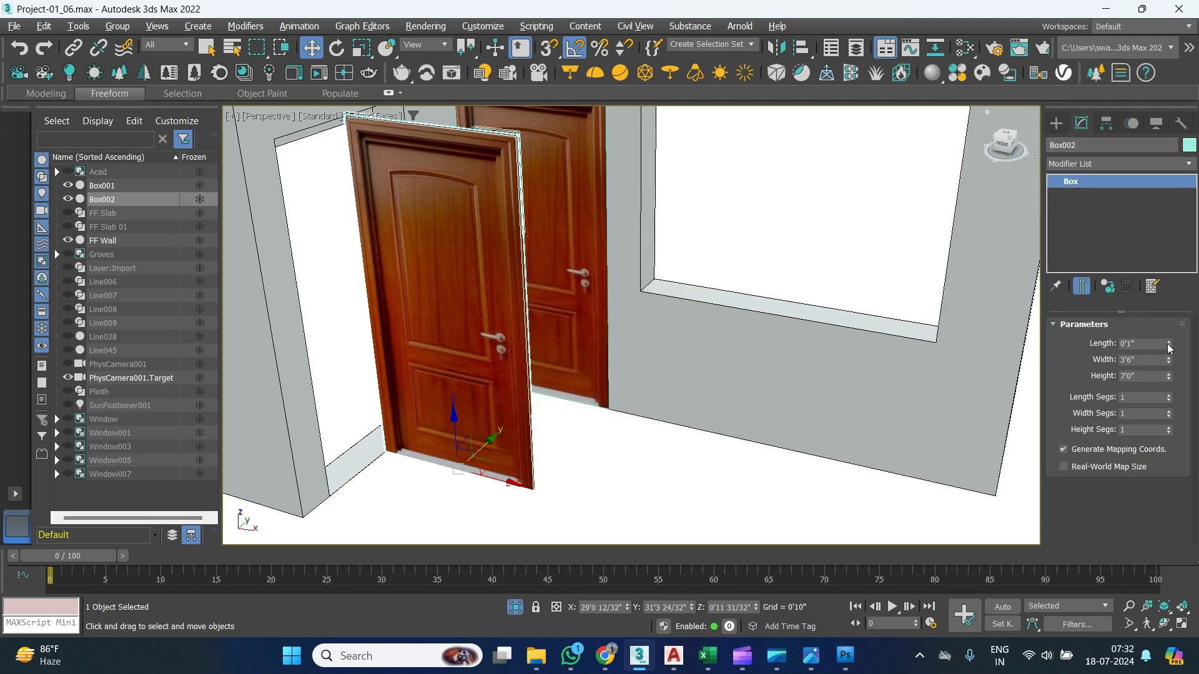
pyautogui.moveTo(1168, 361)
pyautogui.mouseDown()
pyautogui.moveTo(1167, 328)
pyautogui.moveTo(1172, 375)
pyautogui.moveTo(1173, 362)
pyautogui.mouseUp()
pyautogui.rightClick(1173, 363)
# Rotate the cloned door 90 degrees about its vertical axis using angle snap.
pyautogui.click(337, 48)
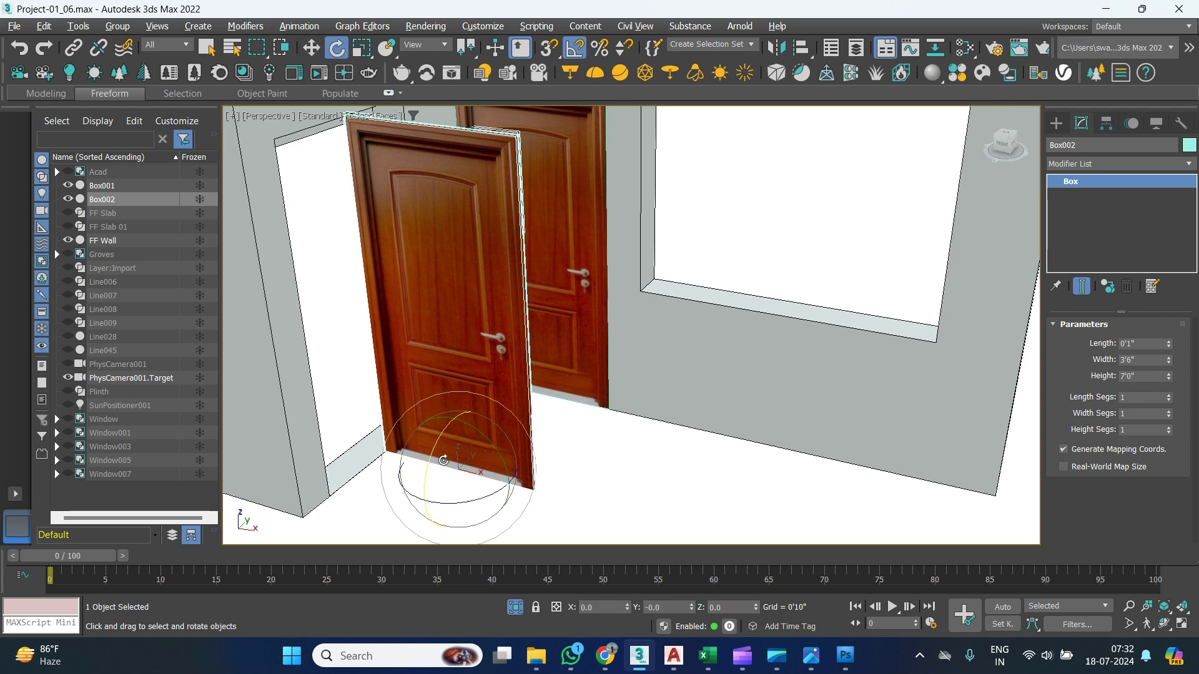
pyautogui.moveTo(443, 502); pyautogui.dragTo(516, 498)
pyautogui.moveTo(508, 499); pyautogui.dragTo(507, 500)
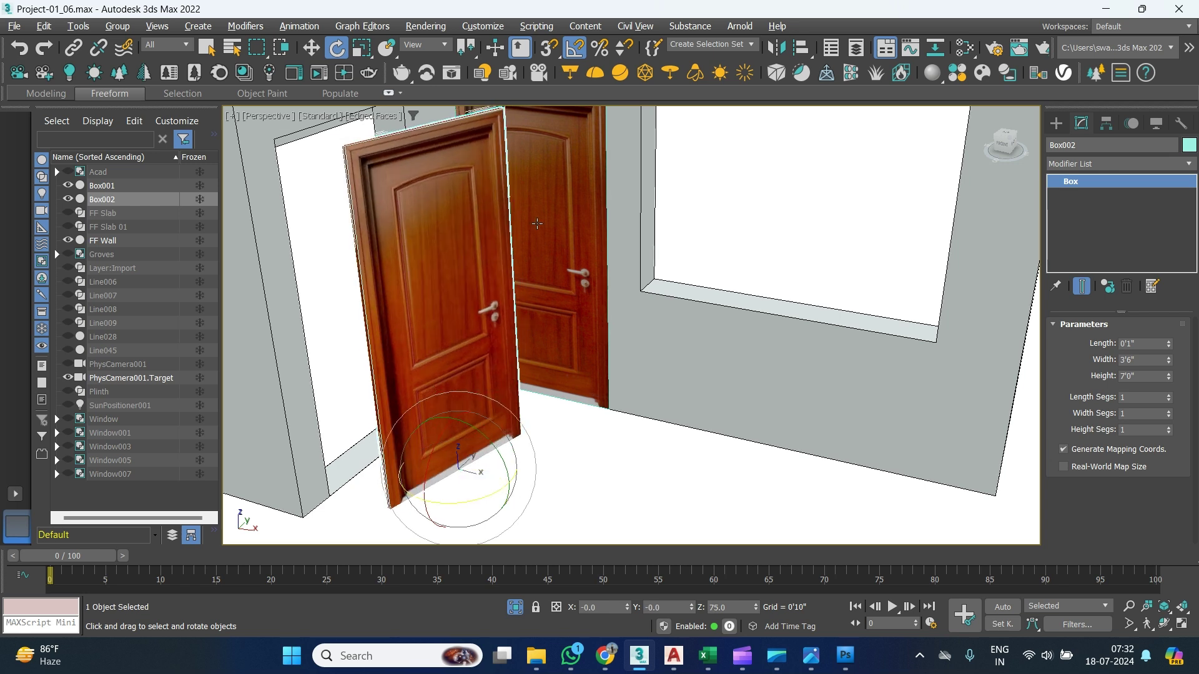
pyautogui.click(575, 48)
pyautogui.hotkey('ctrl', 'z')
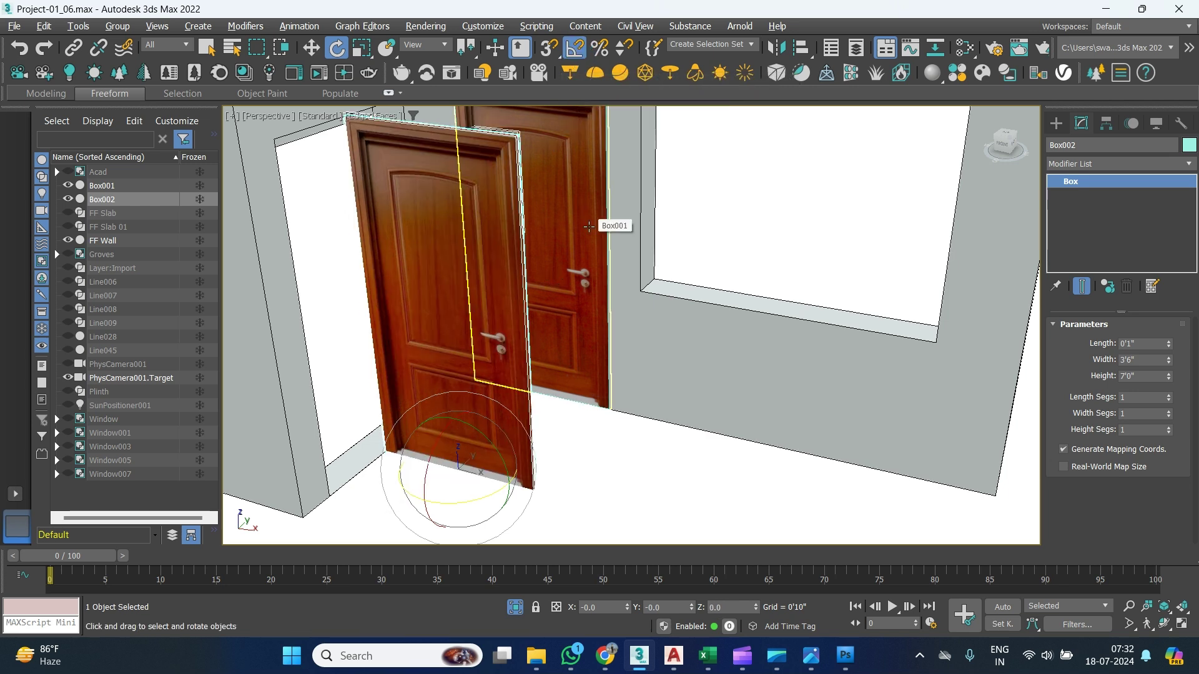
pyautogui.moveTo(457, 504); pyautogui.dragTo(511, 505)
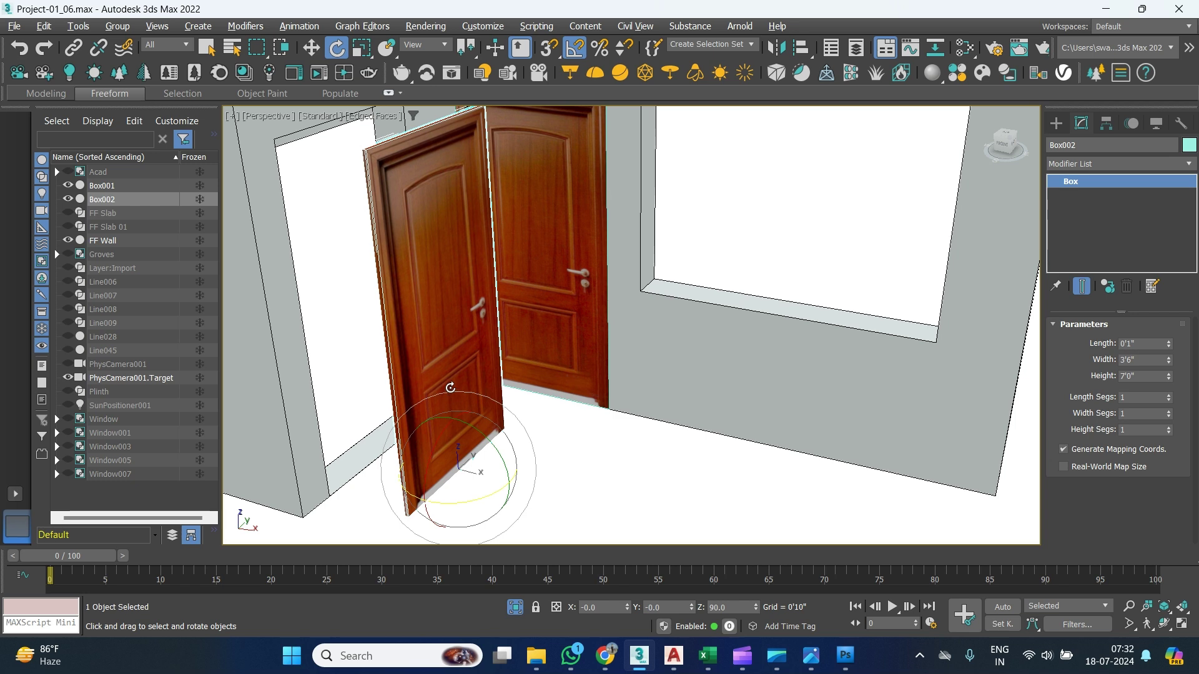
# With vertex snapping in wireframe display, move the rotated door by its lower corner onto the bottom corner of the adjacent porch opening, and restore shading.
pyautogui.moveTo(451, 417); pyautogui.dragTo(474, 348, button='middle')
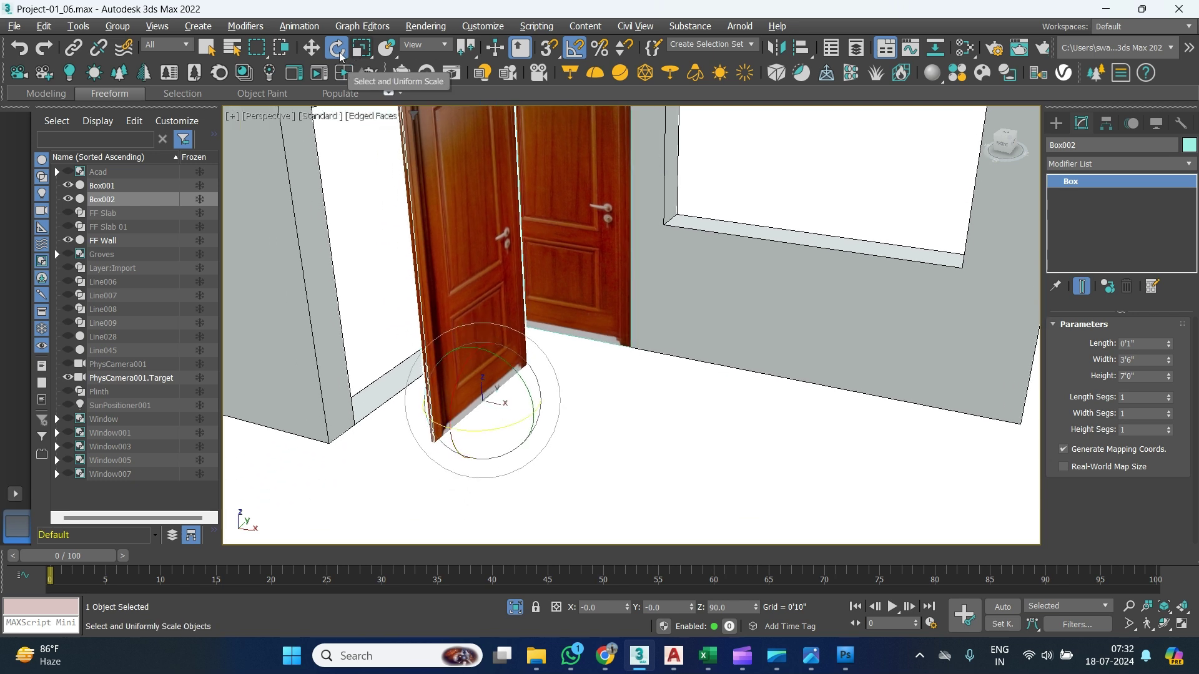
pyautogui.click(311, 50)
pyautogui.press('s')
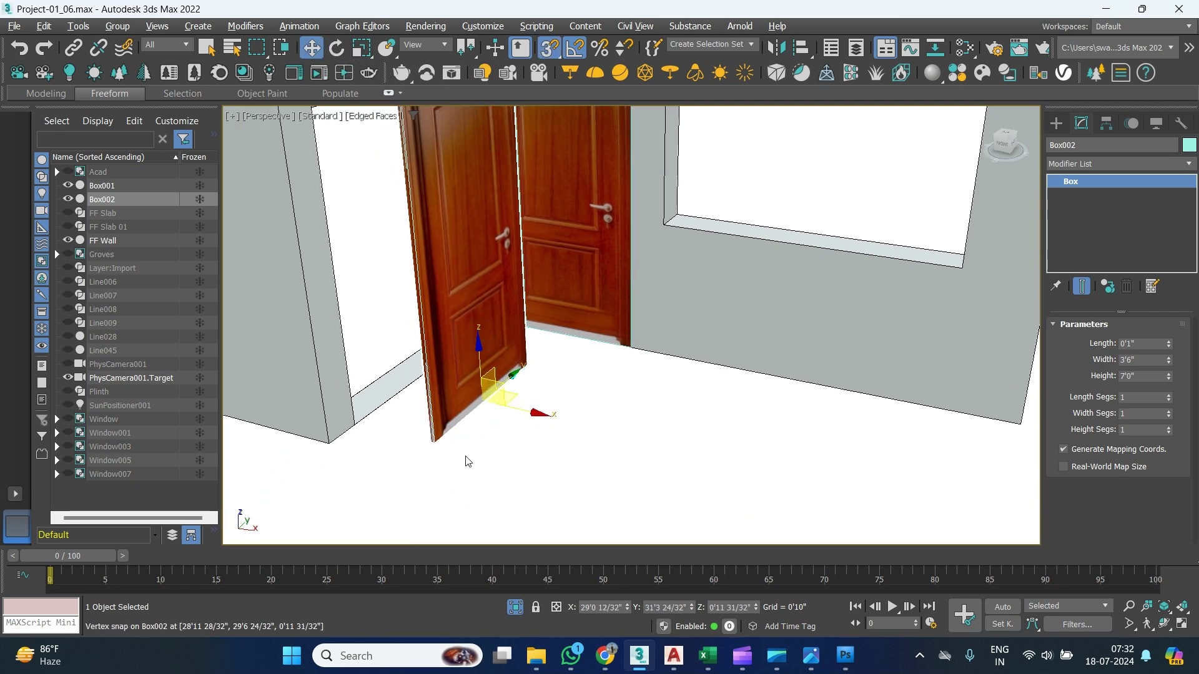
pyautogui.press('F3')
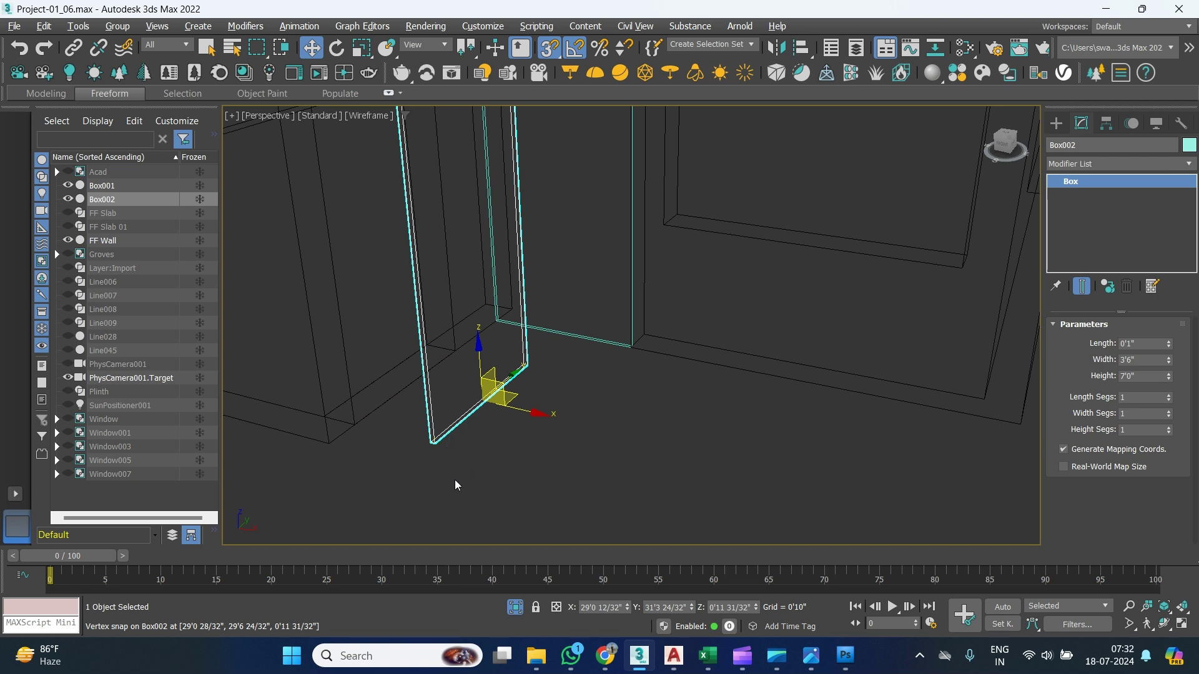
pyautogui.moveTo(434, 442); pyautogui.dragTo(311, 412)
pyautogui.scroll(-2, 383, 418)
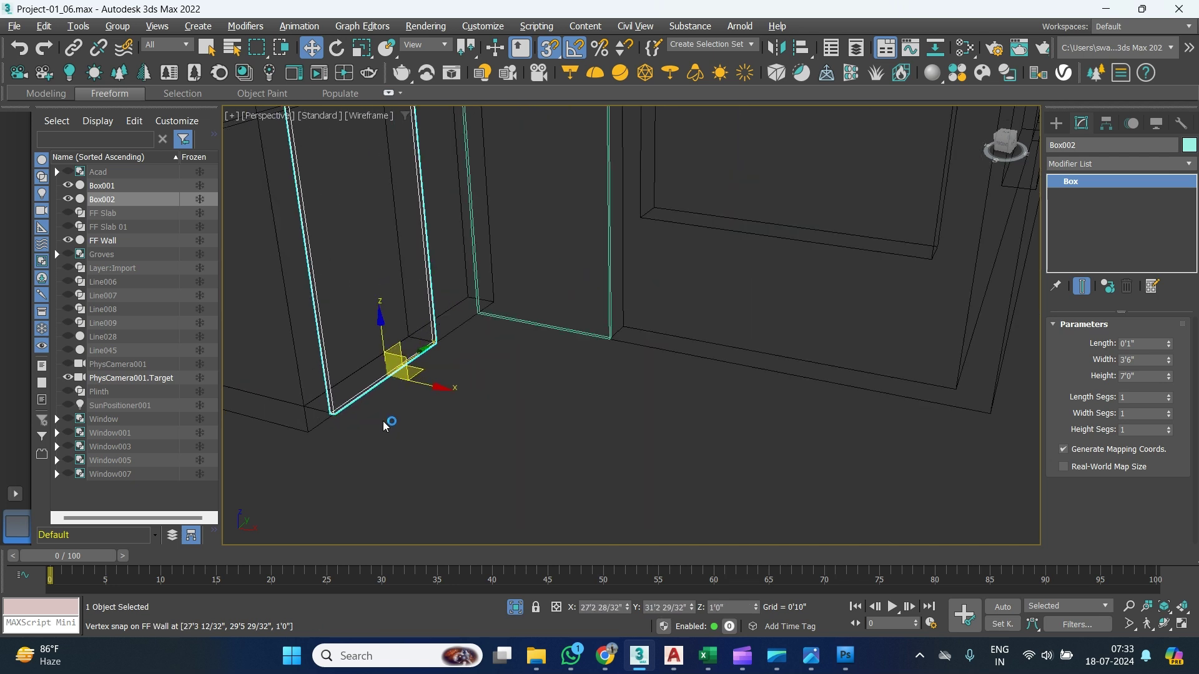
pyautogui.press('F3')
# Clone the rotated door as one instance and snap it to the narrow door opening in the long side wall.
pyautogui.scroll(-4, 436, 431)
pyautogui.scroll(2, 463, 415)
pyautogui.moveTo(463, 415); pyautogui.dragTo(536, 397, button='middle')
pyautogui.scroll(-2, 536, 397)
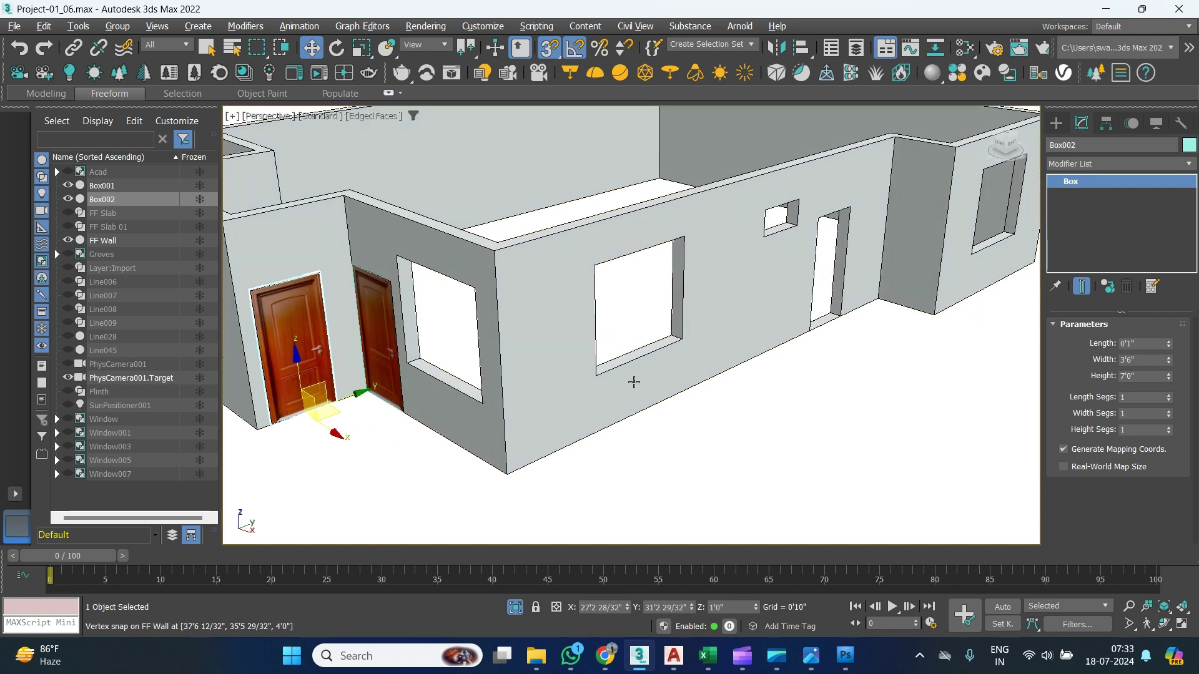
pyautogui.scroll(-2, 634, 382)
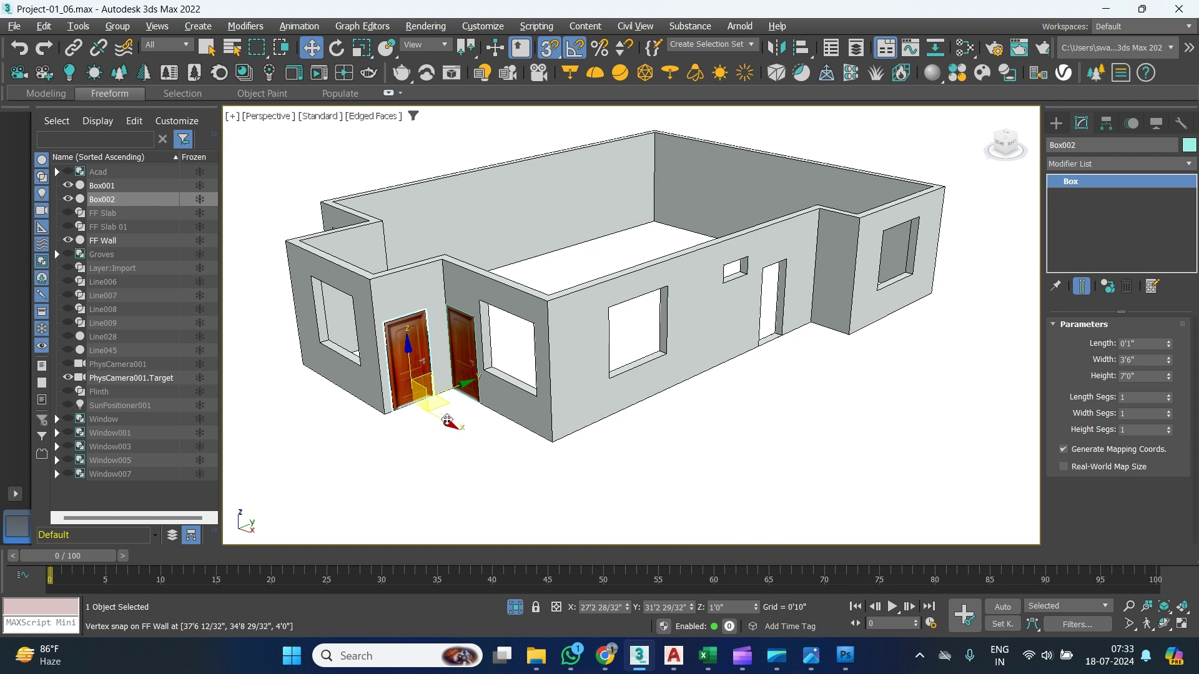
pyautogui.moveTo(444, 407)
pyautogui.keyDown('shift'); pyautogui.mouseDown()
pyautogui.moveTo(762, 382)
pyautogui.moveTo(797, 342)
pyautogui.moveTo(776, 349)
pyautogui.mouseUp(); pyautogui.keyUp('shift')
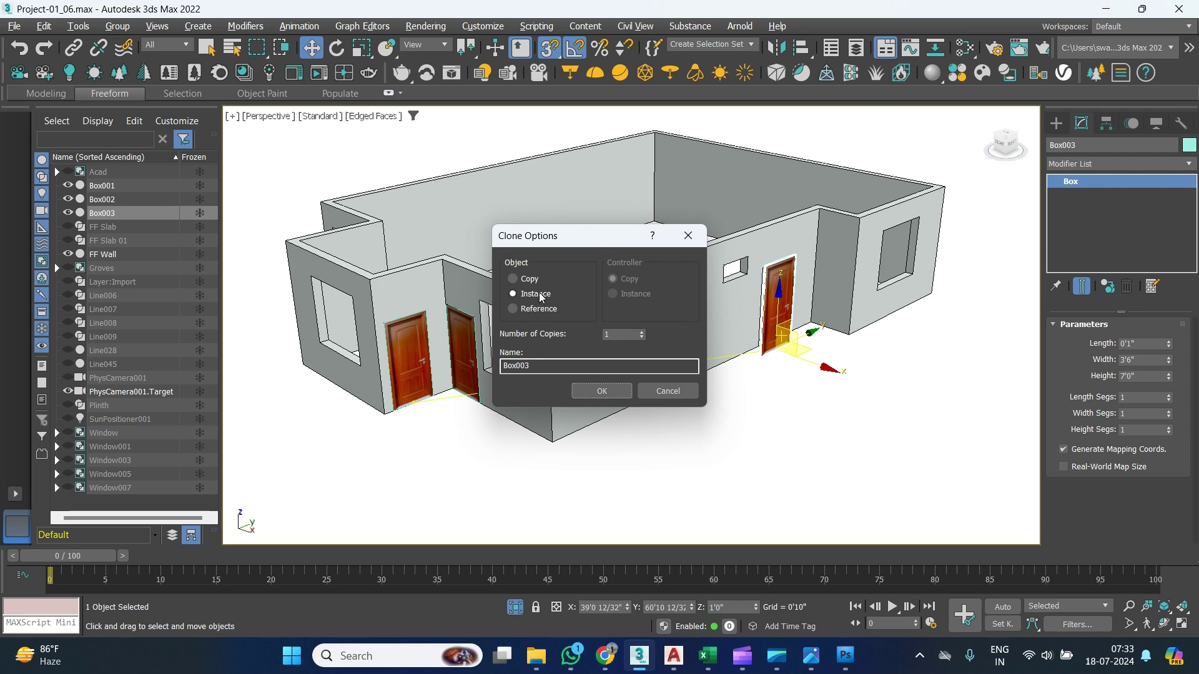
pyautogui.click(602, 393)
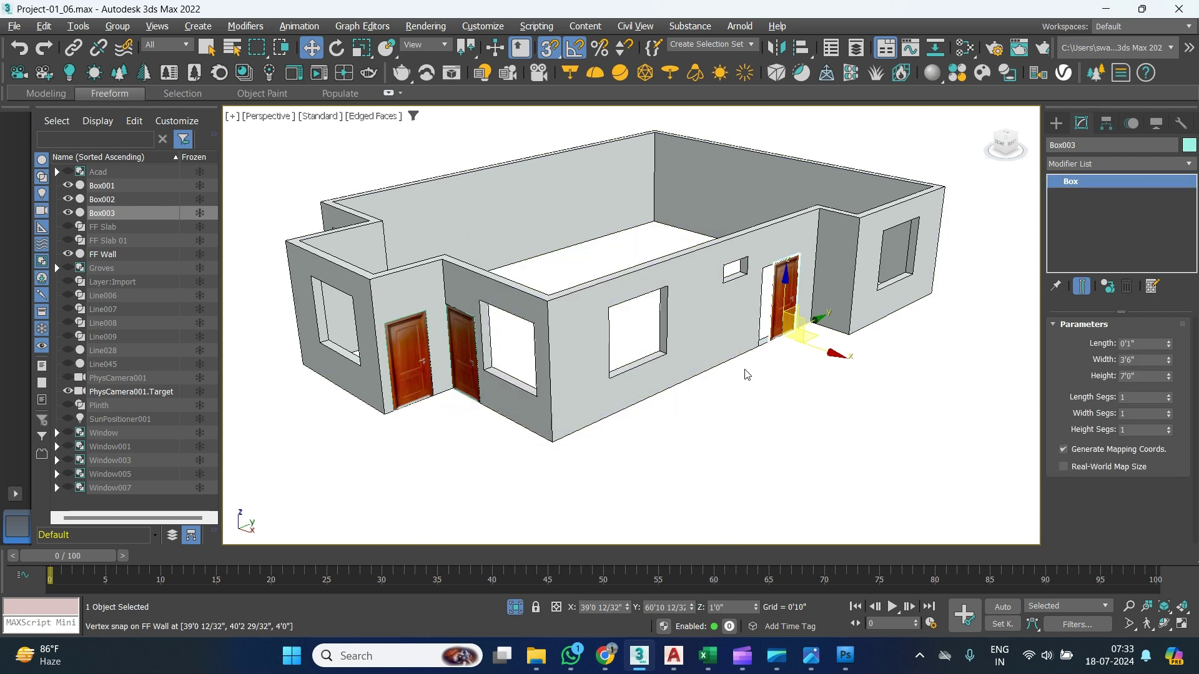
# Move the new side-wall door outward so it stands clear in front of its narrow opening.
pyautogui.scroll(5, 791, 334)
pyautogui.moveTo(791, 334); pyautogui.dragTo(614, 454, button='middle')
pyautogui.scroll(2, 613, 454)
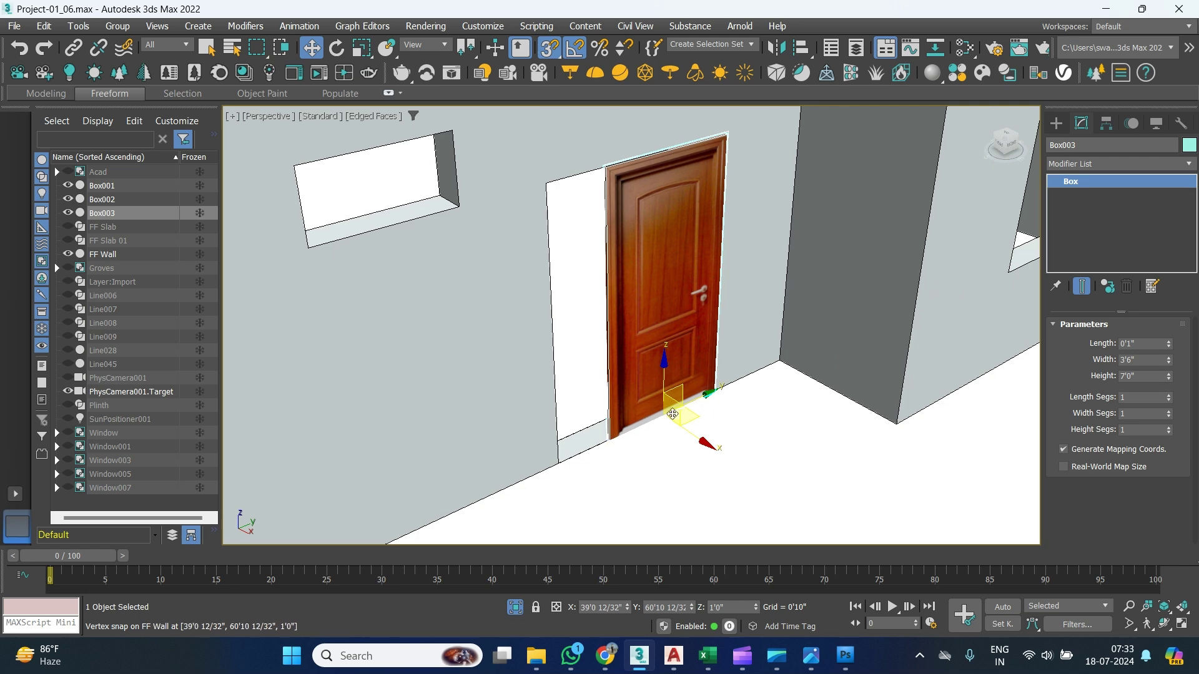
pyautogui.moveTo(693, 411); pyautogui.dragTo(732, 435)
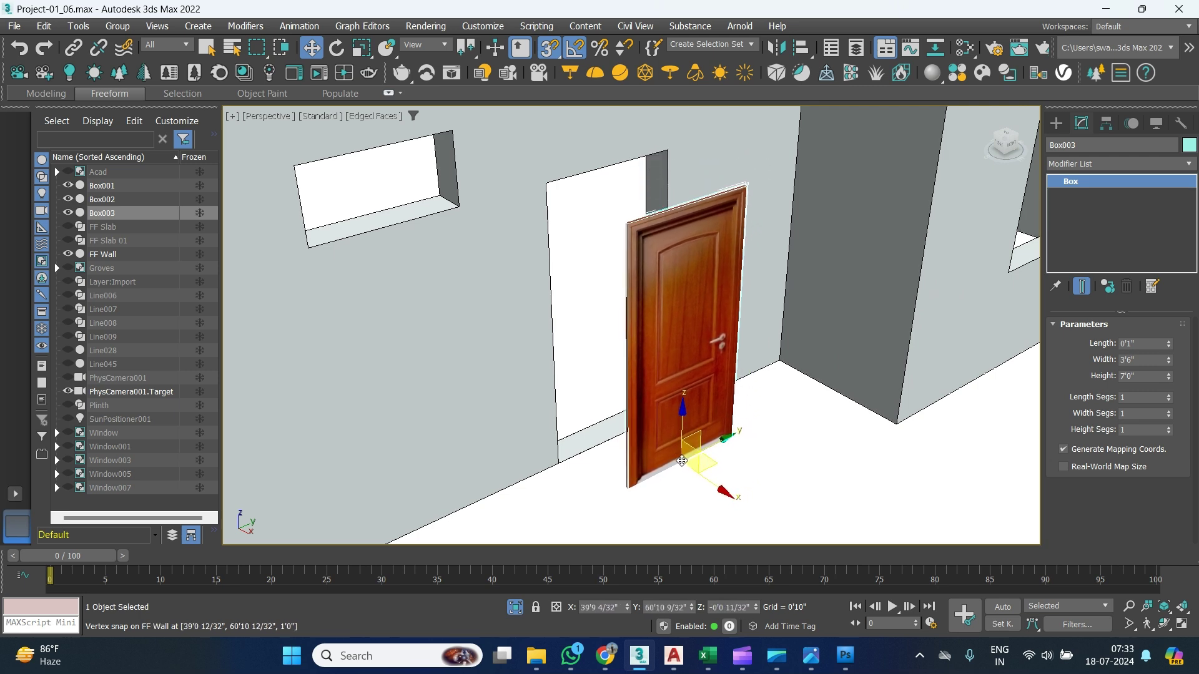
pyautogui.scroll(-1, 718, 428)
pyautogui.scroll(-3, 796, 388)
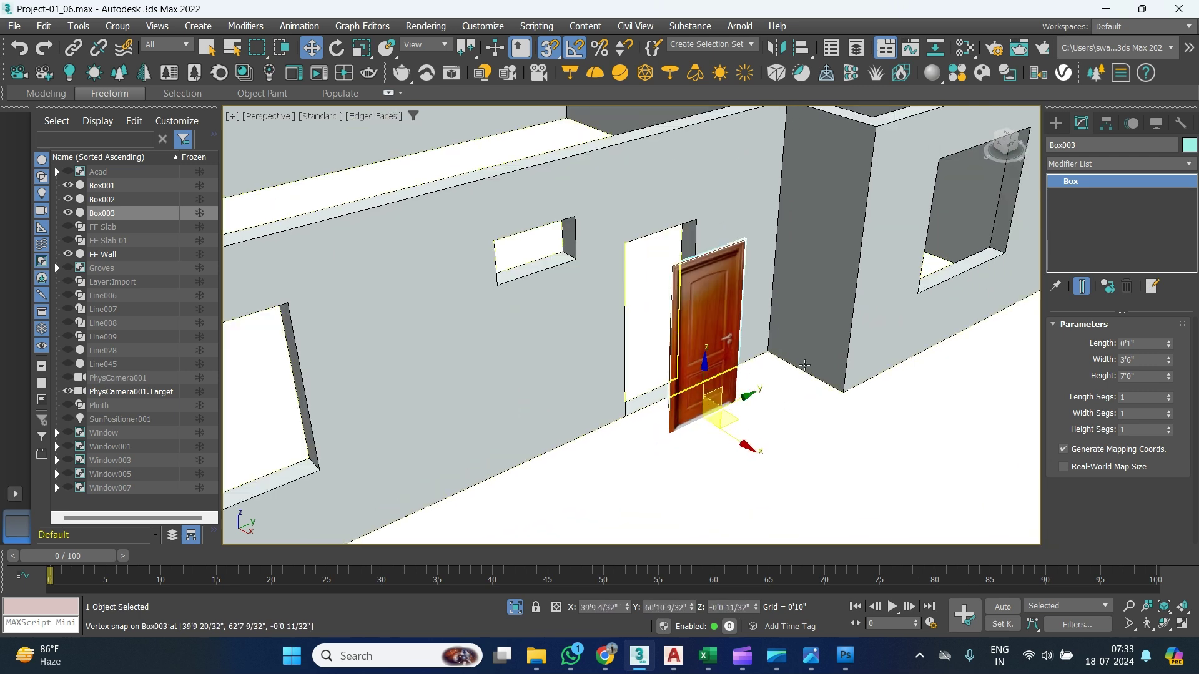
pyautogui.scroll(-3, 804, 365)
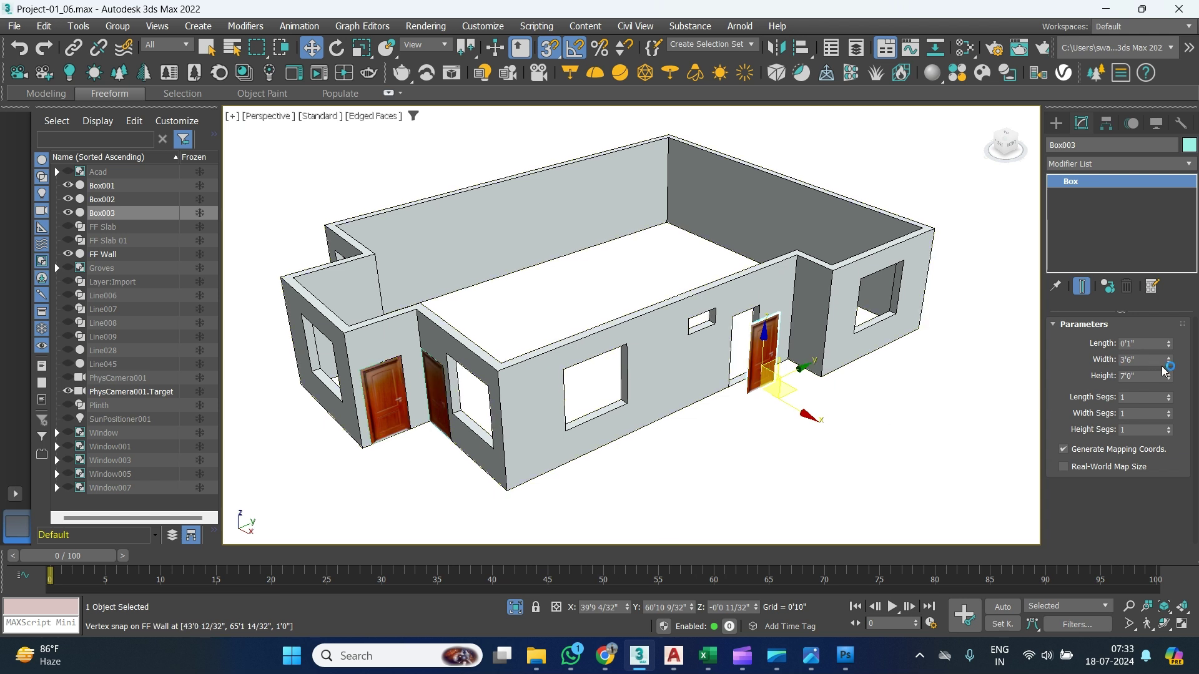
pyautogui.moveTo(1169, 362); pyautogui.dragTo(1180, 404)
pyautogui.rightClick(1181, 404)
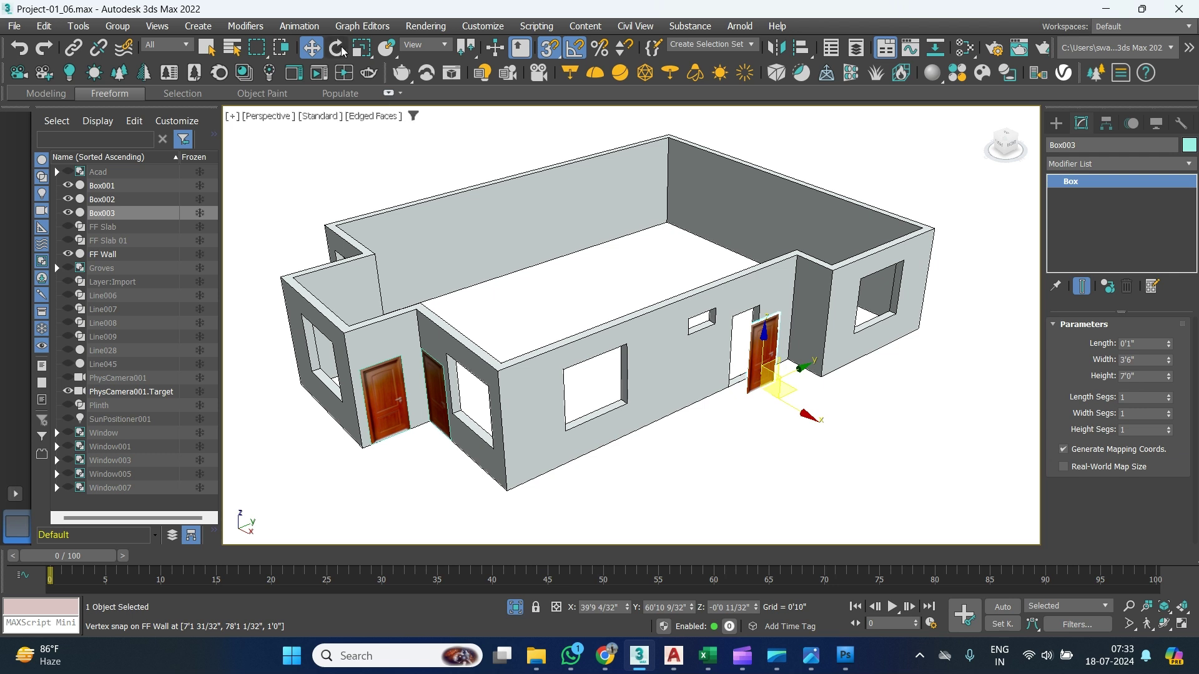
pyautogui.click(362, 48)
pyautogui.moveTo(711, 412)
pyautogui.mouseDown()
pyautogui.moveTo(666, 454)
pyautogui.moveTo(722, 418)
pyautogui.mouseUp()
pyautogui.hotkey('ctrl', 'z')
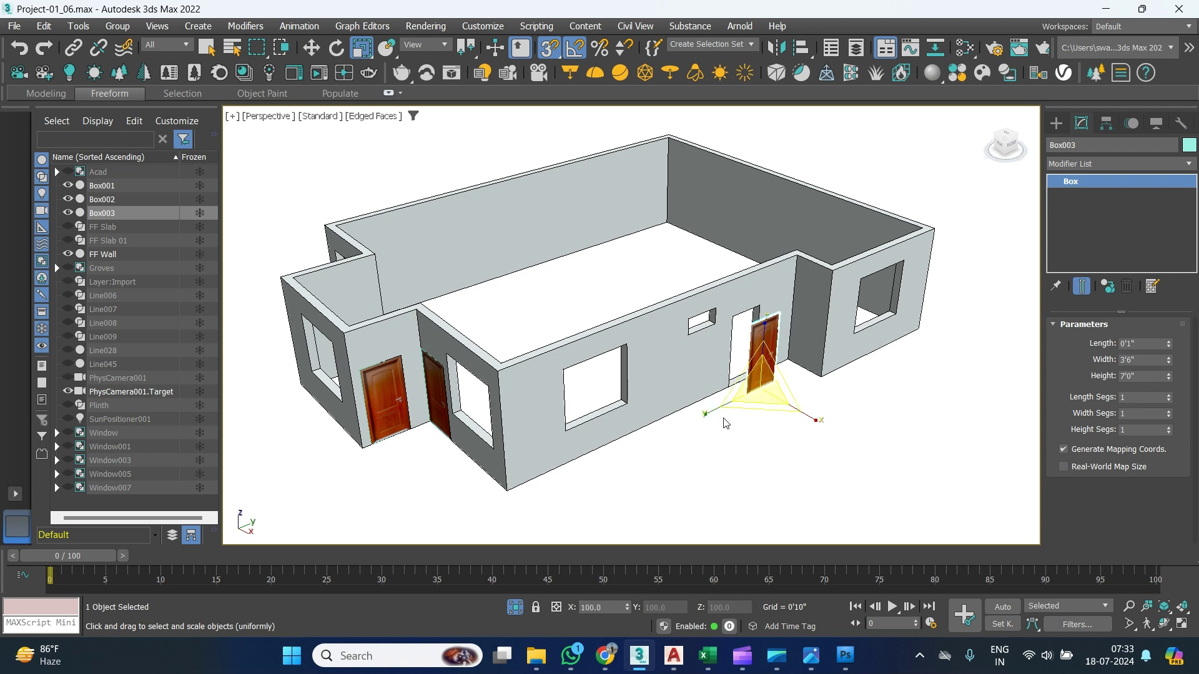
pyautogui.click(1143, 345)
pyautogui.click(1144, 363)
pyautogui.press('Tab')
# In a wireframe top view, move the side-wall door into the wall thickness, roughly centred across its opening.
pyautogui.scroll(3, 775, 370)
pyautogui.scroll(2, 774, 370)
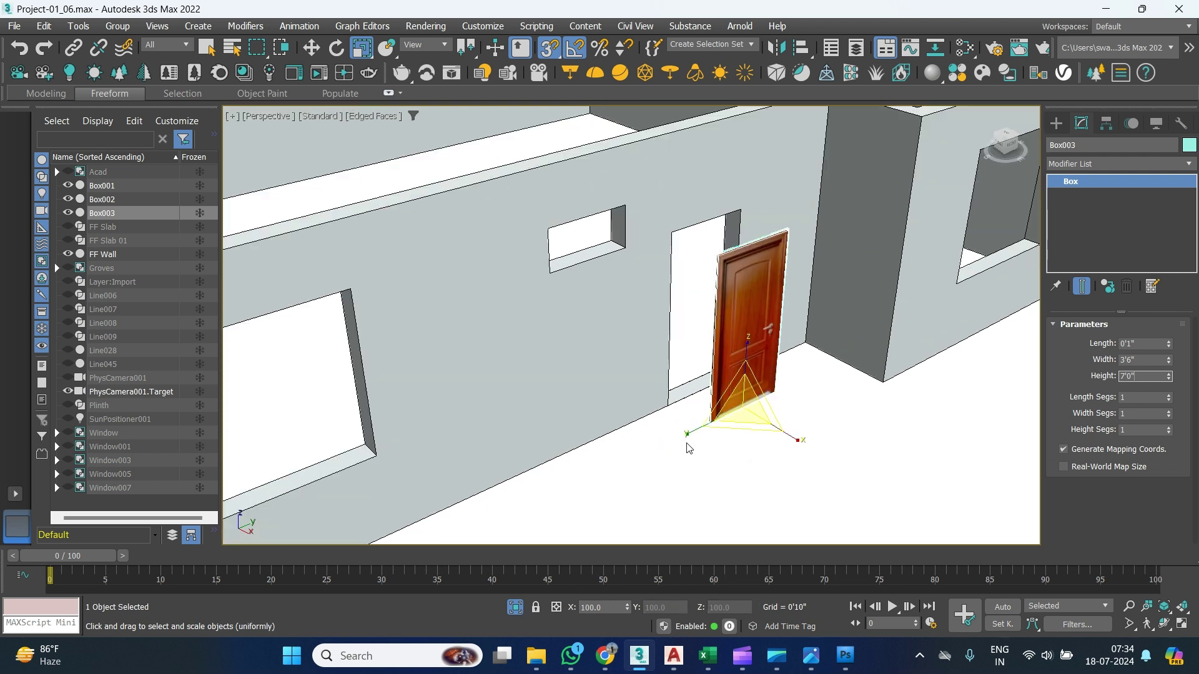
pyautogui.write('wt')
pyautogui.moveTo(711, 424); pyautogui.dragTo(706, 427, button='middle')
pyautogui.press('t')
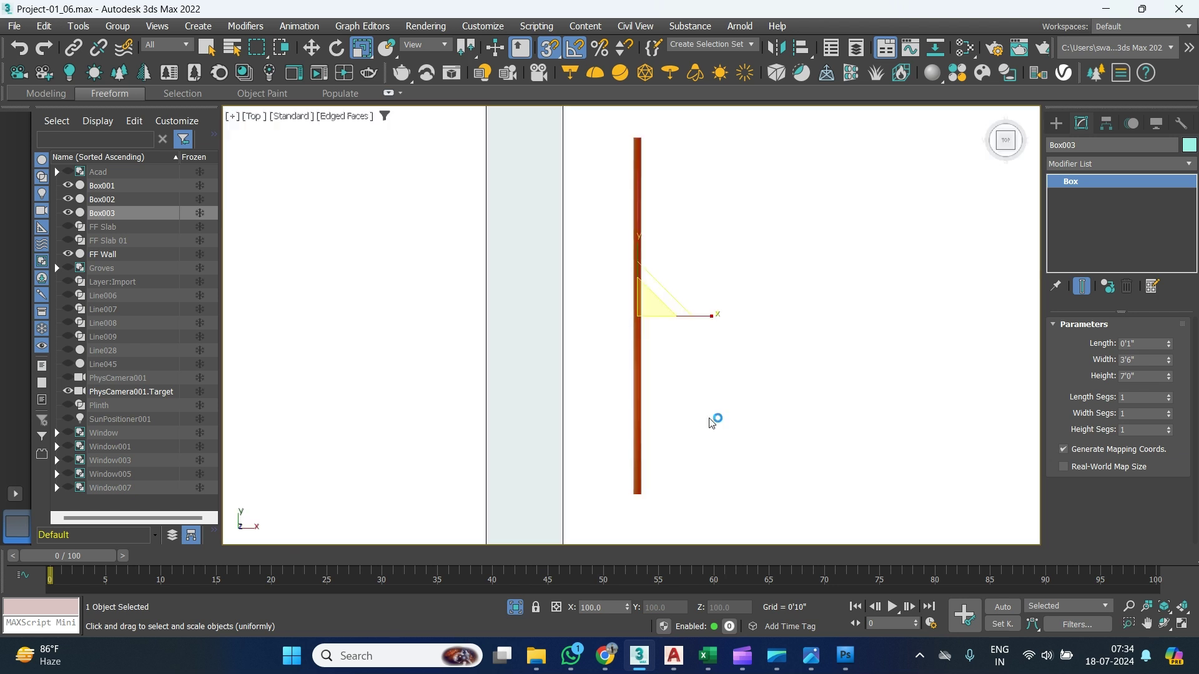
pyautogui.press('F3')
pyautogui.scroll(-3, 710, 418)
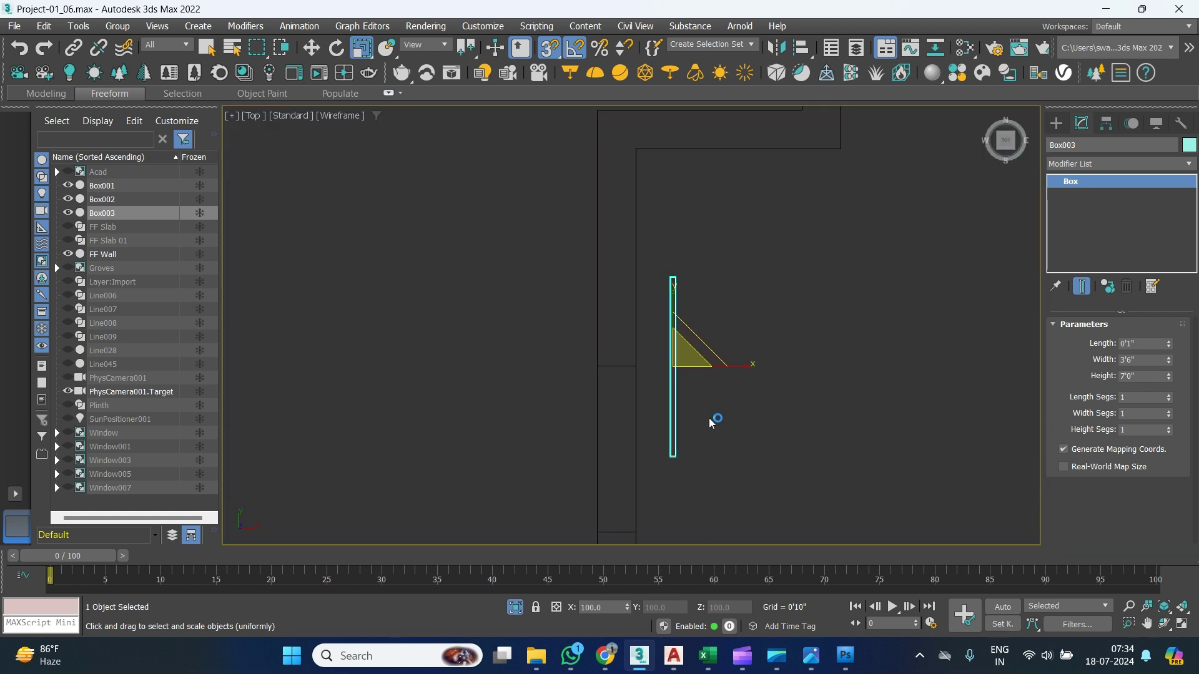
pyautogui.scroll(-2, 724, 425)
pyautogui.moveTo(733, 451); pyautogui.dragTo(725, 358, button='middle')
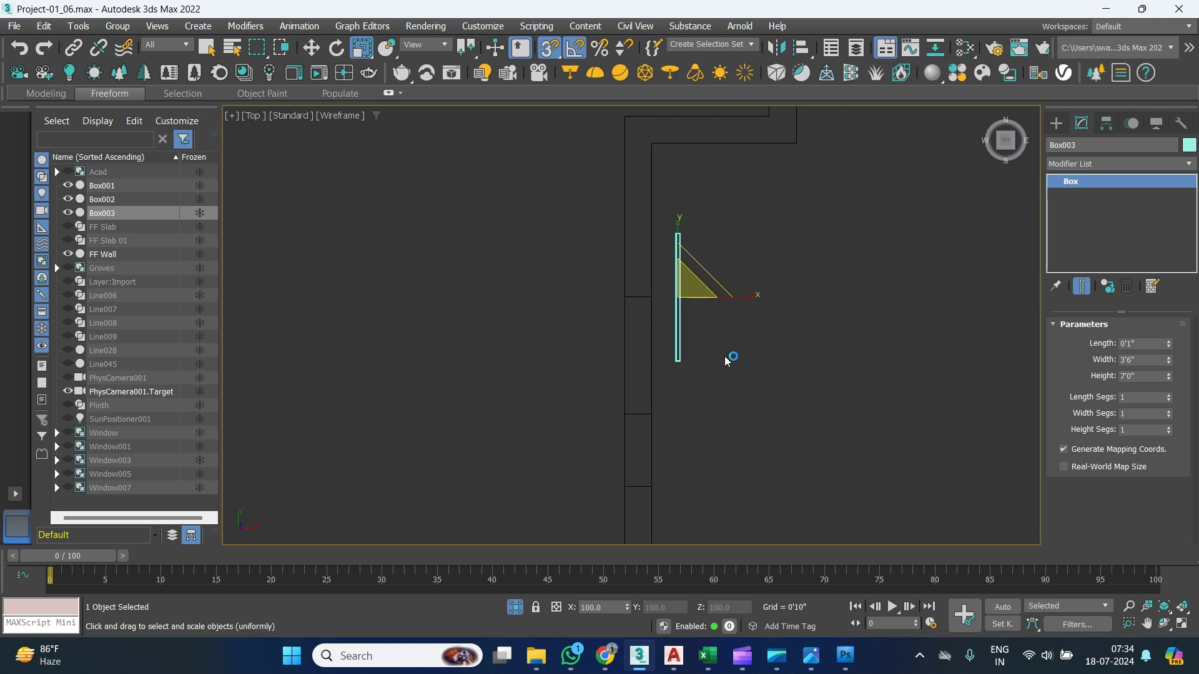
pyautogui.press('w')
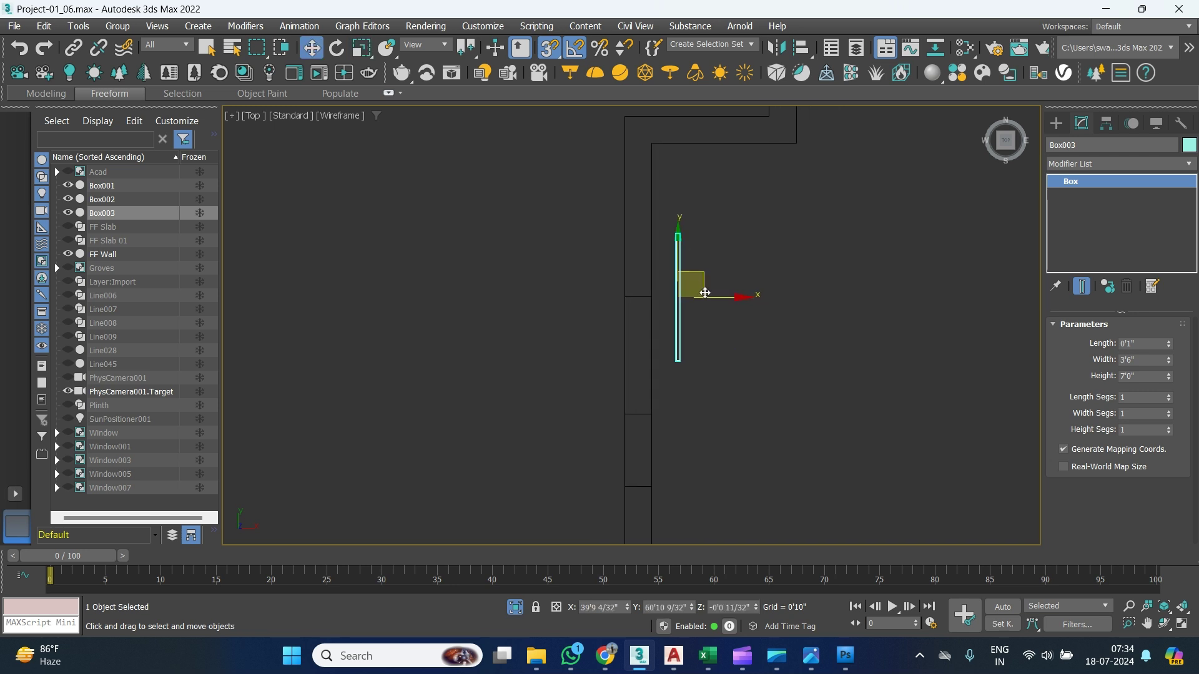
pyautogui.moveTo(705, 280); pyautogui.dragTo(641, 353)
pyautogui.scroll(3, 641, 353)
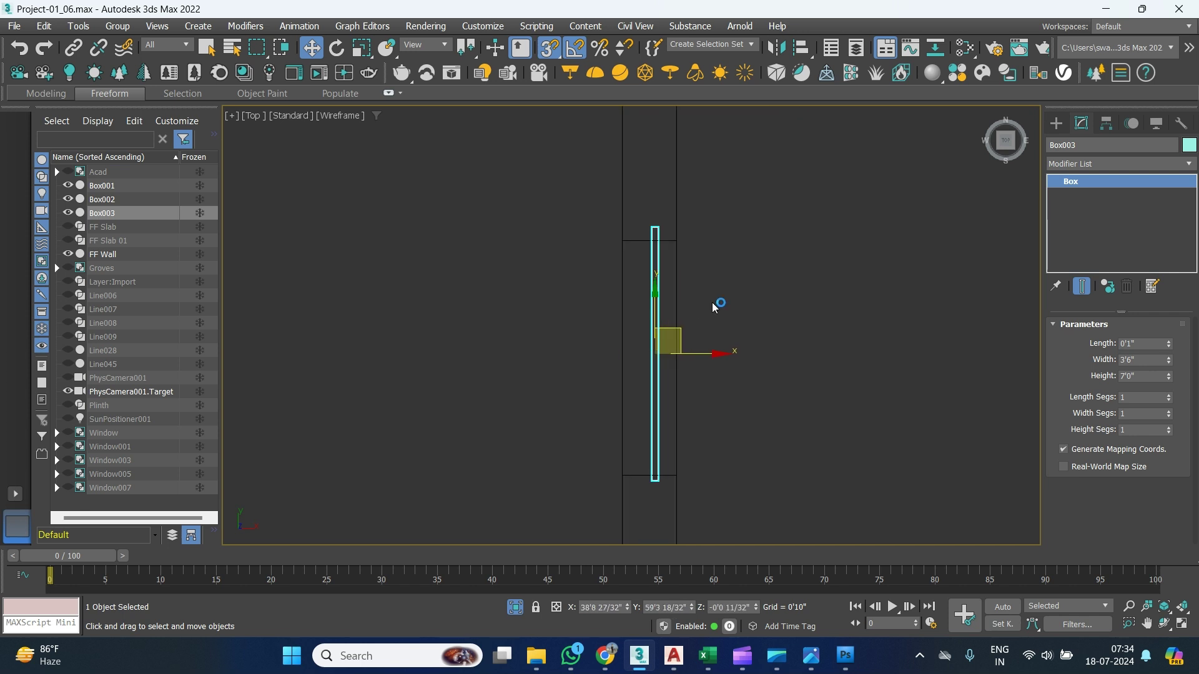
# Reselect only the side-wall door and scale it to 90% along the Y axis to fit between the opening's jambs.
pyautogui.moveTo(574, 390); pyautogui.dragTo(574, 390)
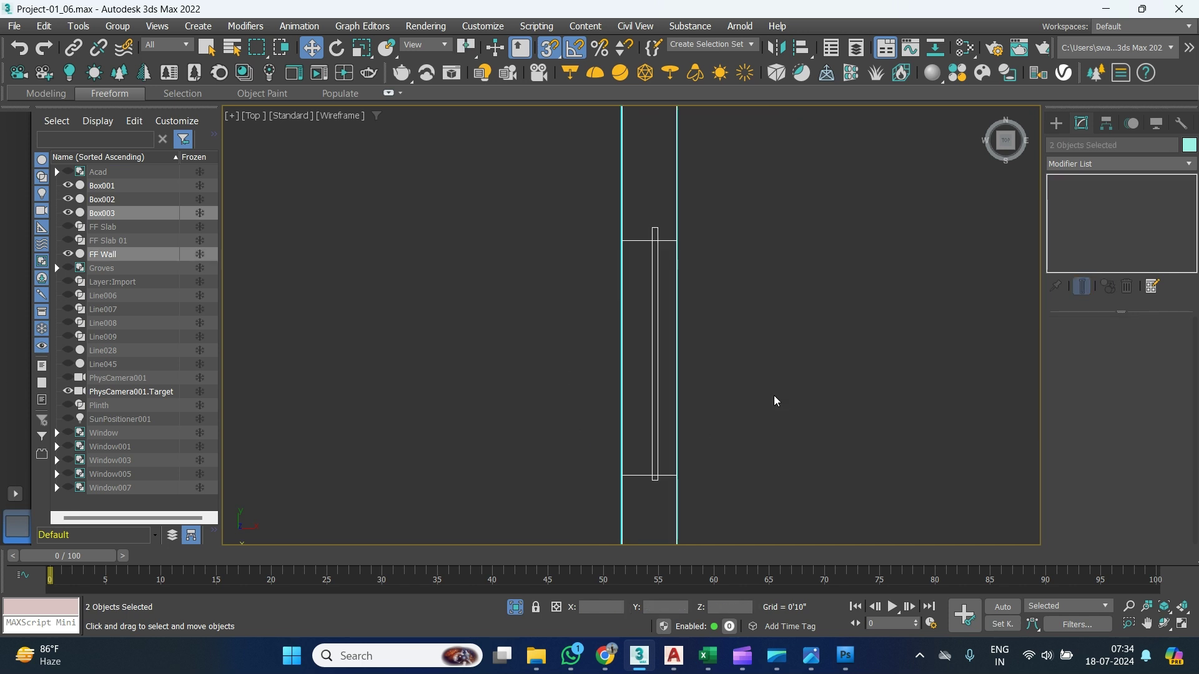
pyautogui.scroll(2, 715, 369)
pyautogui.moveTo(701, 366); pyautogui.dragTo(681, 315, button='middle')
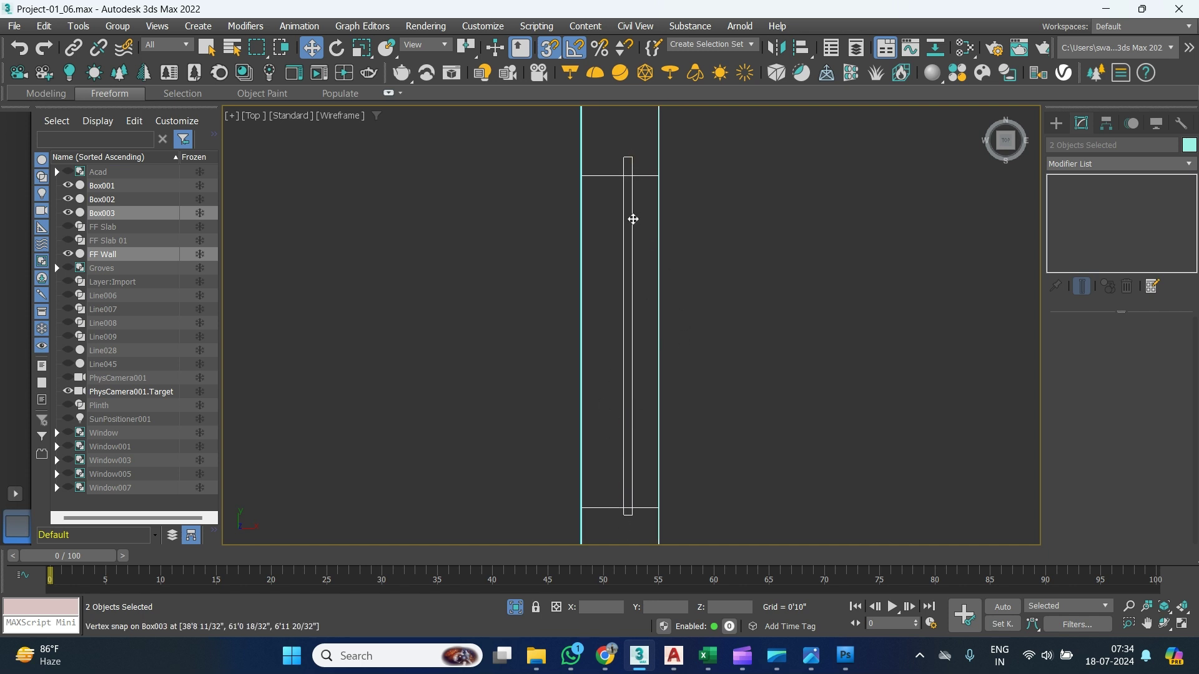
pyautogui.click(632, 311)
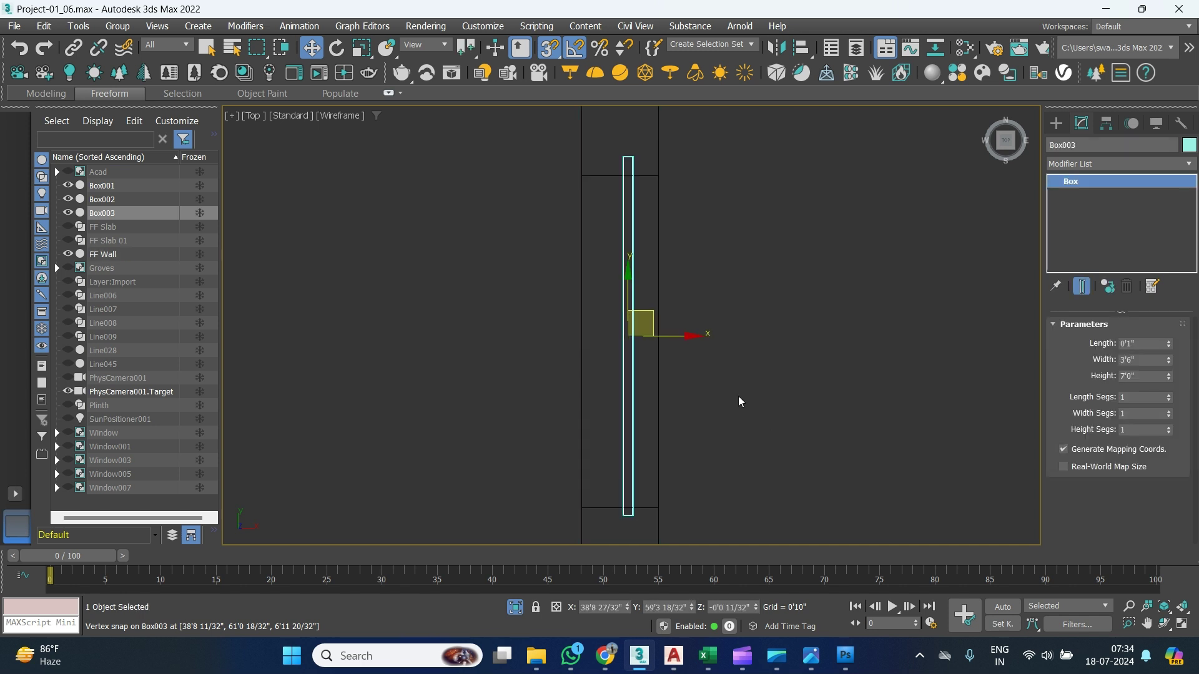
pyautogui.click(361, 47)
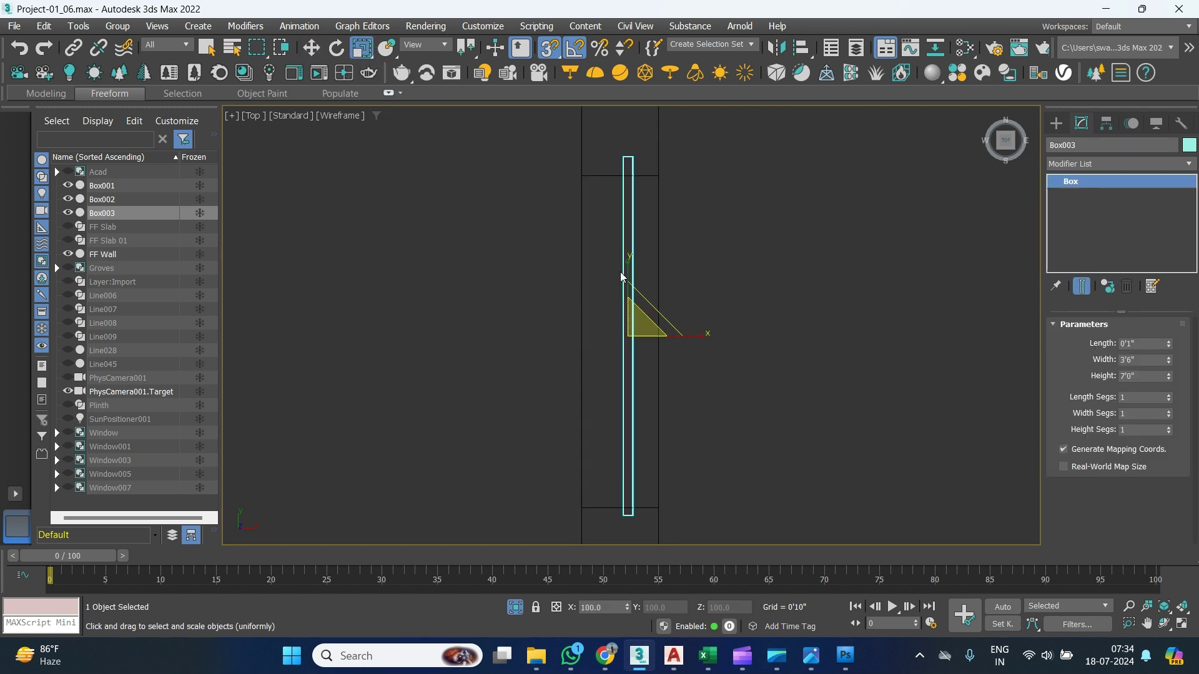
pyautogui.moveTo(629, 261)
pyautogui.mouseDown()
pyautogui.moveTo(631, 281)
pyautogui.moveTo(637, 260)
pyautogui.moveTo(642, 270)
pyautogui.mouseUp()
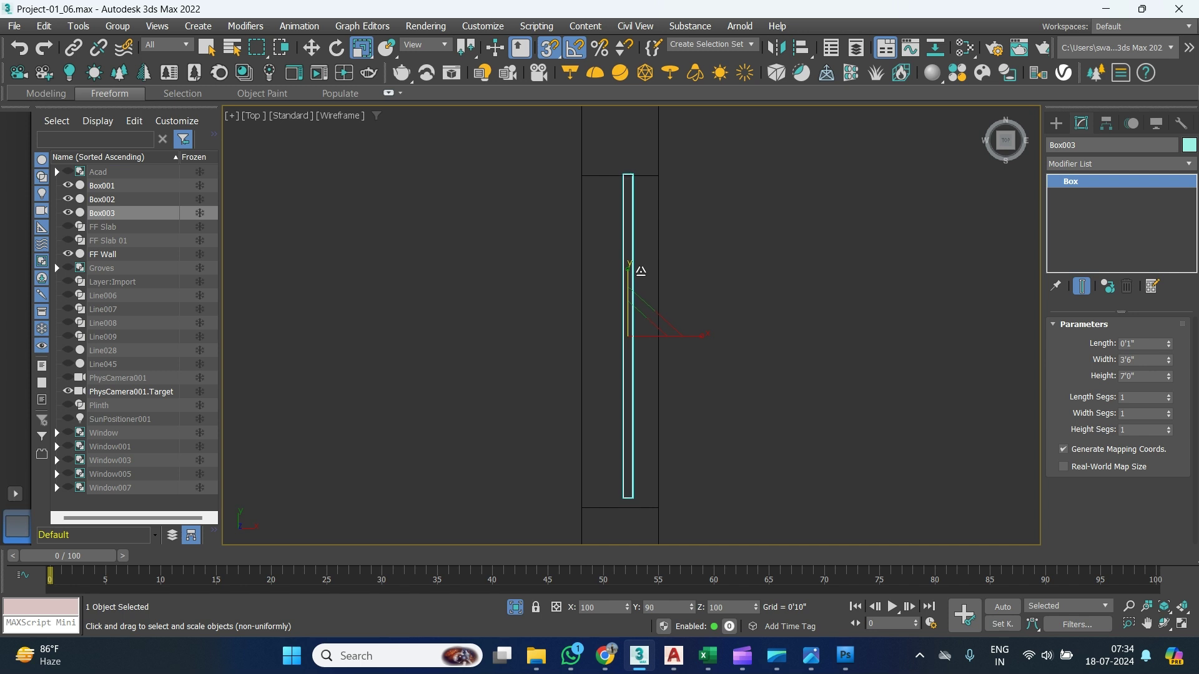
pyautogui.press('w')
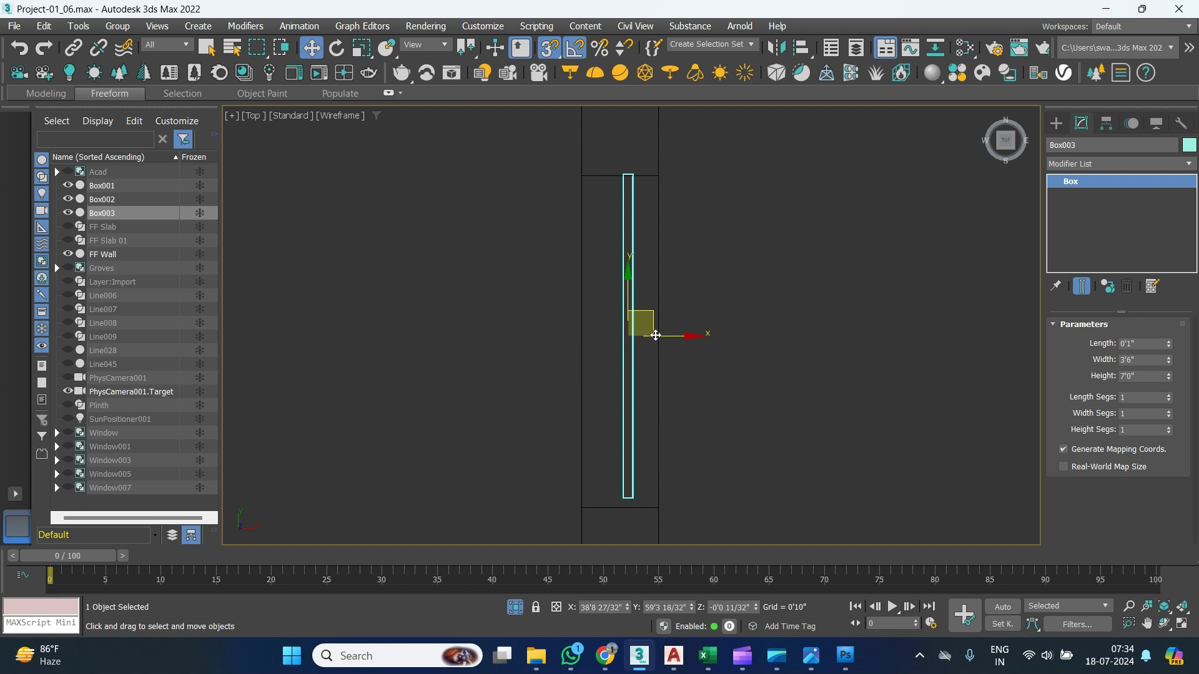
# Move the side-wall door to the outer side of the wall thickness and scale its width down to 88.46%.
pyautogui.moveTo(653, 317); pyautogui.dragTo(650, 343)
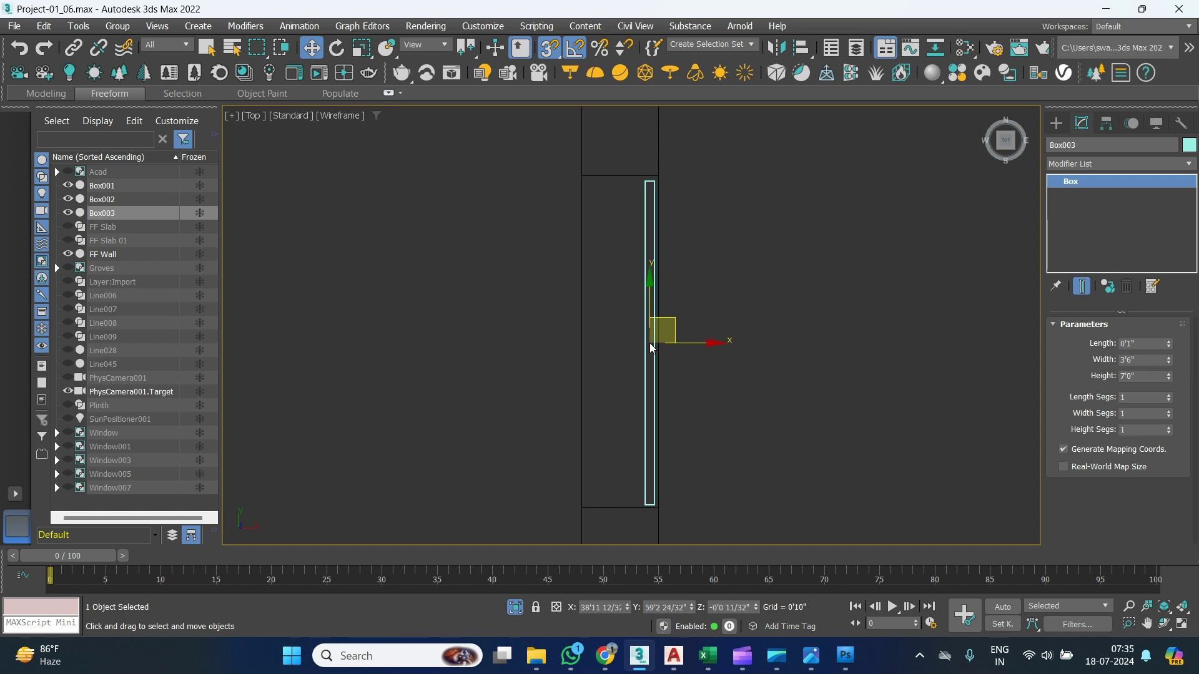
pyautogui.rightClick(362, 48)
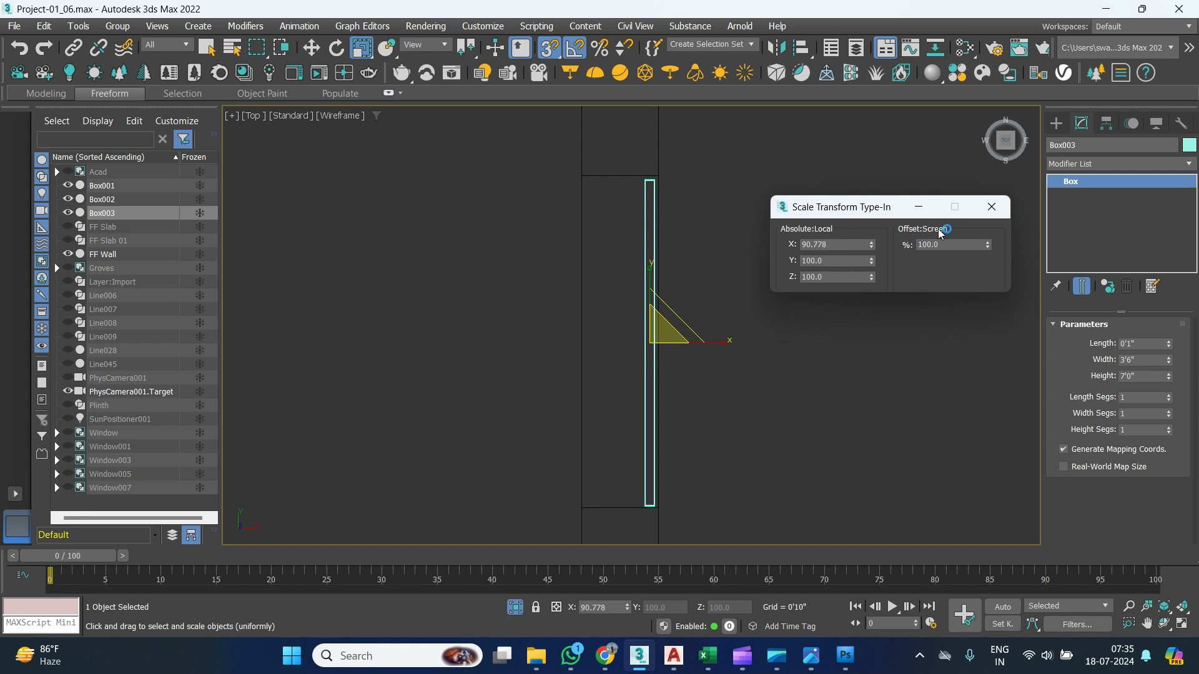
pyautogui.click(991, 206)
pyautogui.moveTo(651, 273)
pyautogui.mouseDown()
pyautogui.moveTo(655, 254)
pyautogui.moveTo(661, 270)
pyautogui.mouseUp()
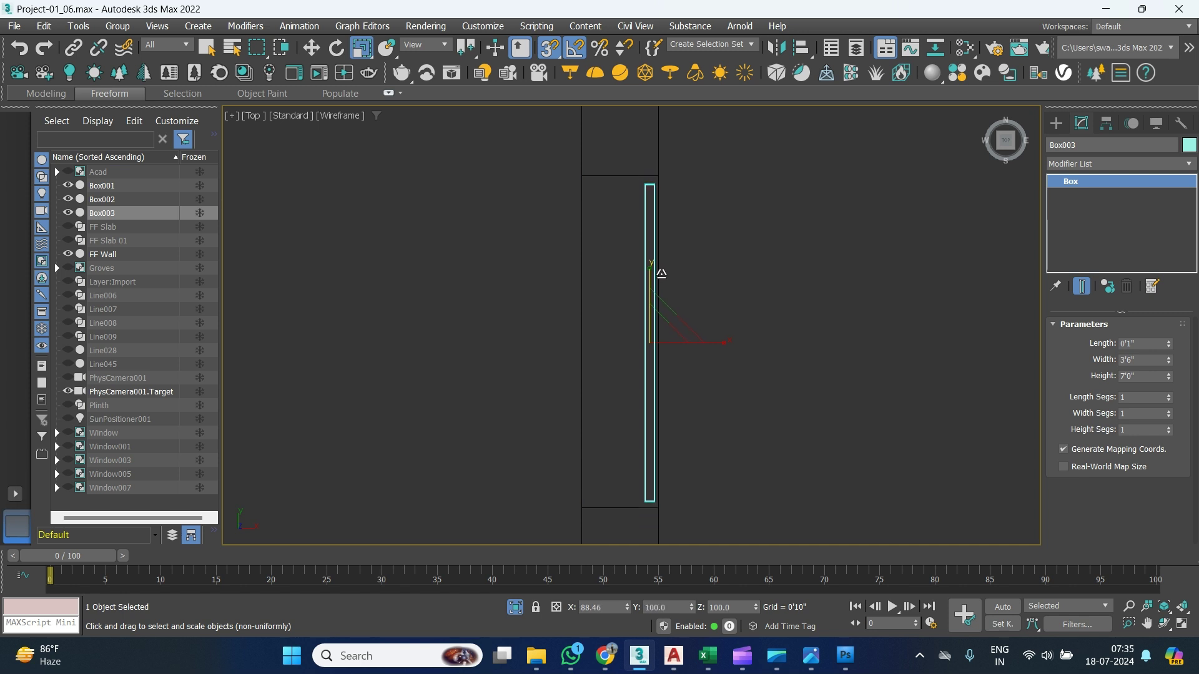
# Set the side-wall door's local X scale to 92.36% so that it spans the opening between the jambs.
pyautogui.rightClick(363, 53)
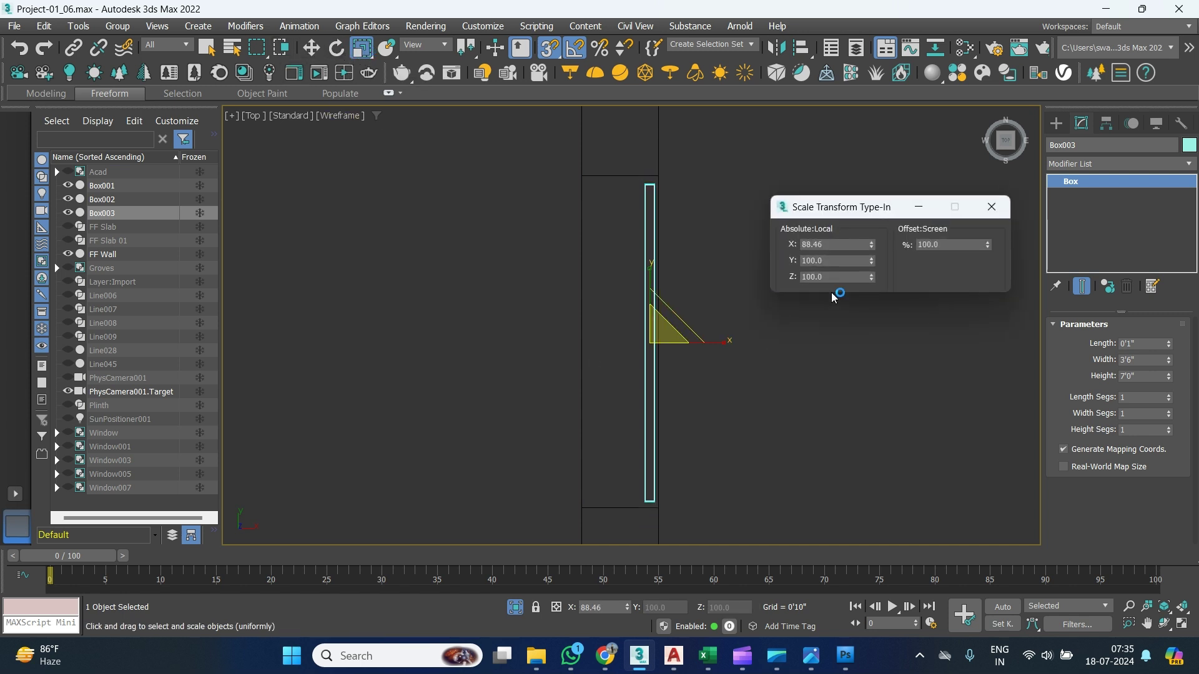
pyautogui.moveTo(837, 214); pyautogui.dragTo(816, 231)
pyautogui.click(804, 263)
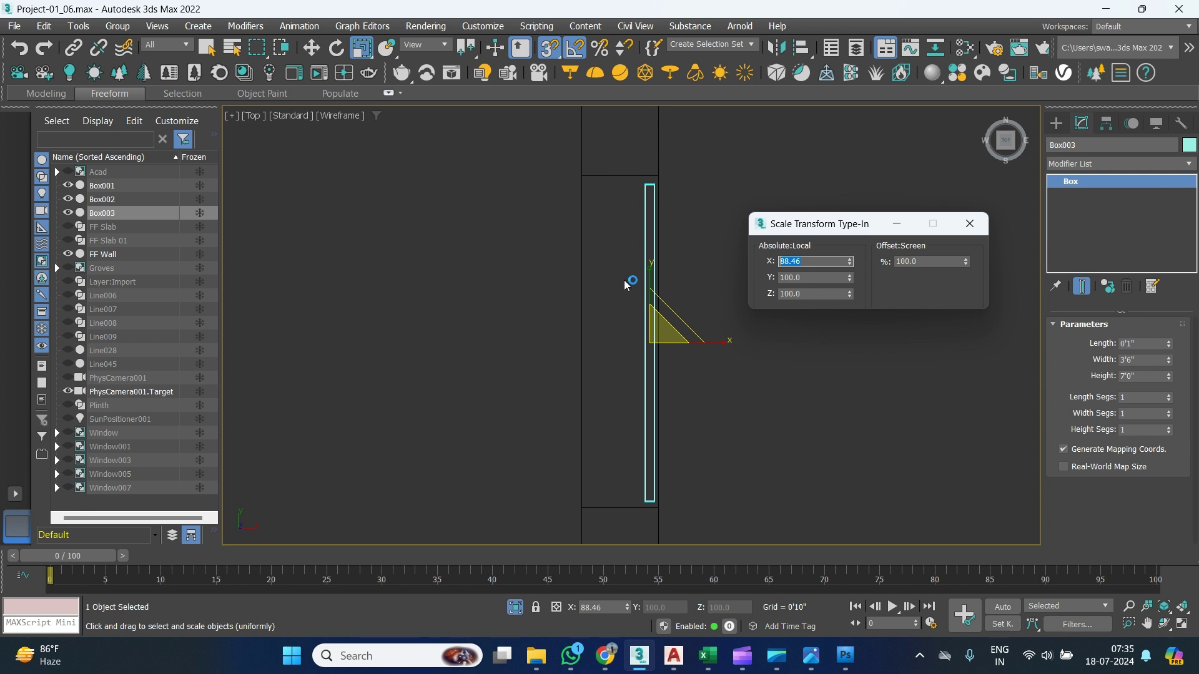
pyautogui.click(850, 260)
pyautogui.click(851, 259)
pyautogui.click(968, 224)
# Snap the side-wall door's lower outer corner to the matching bottom corner of its opening in the wall.
pyautogui.keyDown('alt'); pyautogui.moveTo(536, 363); pyautogui.dragTo(491, 348, button='middle'); pyautogui.keyUp('alt')
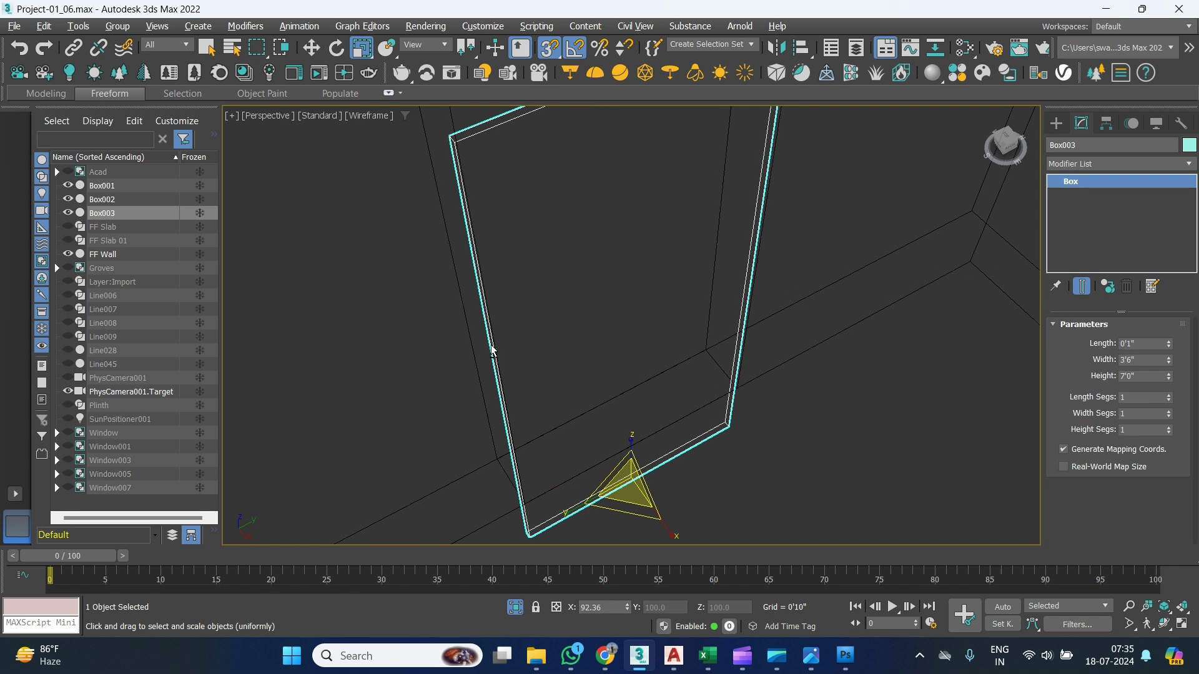
pyautogui.press('F3')
pyautogui.scroll(-3, 492, 348)
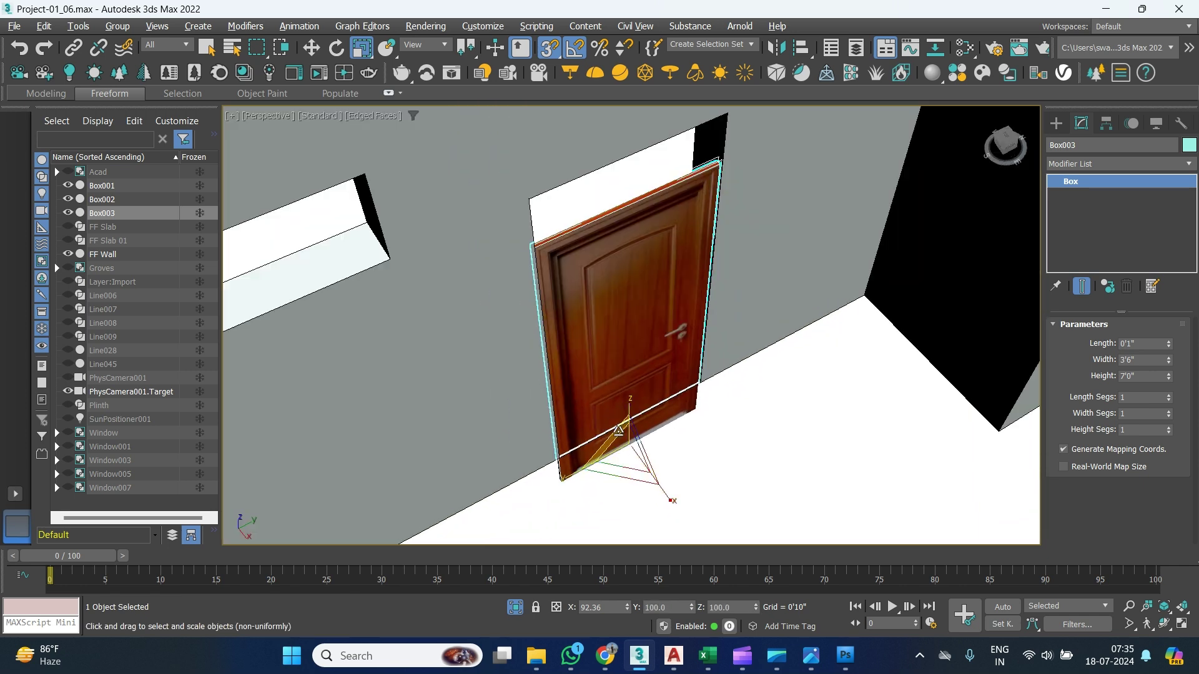
pyautogui.keyDown('alt'); pyautogui.moveTo(631, 350); pyautogui.dragTo(638, 380, button='middle'); pyautogui.keyUp('alt')
pyautogui.scroll(-10, 638, 380)
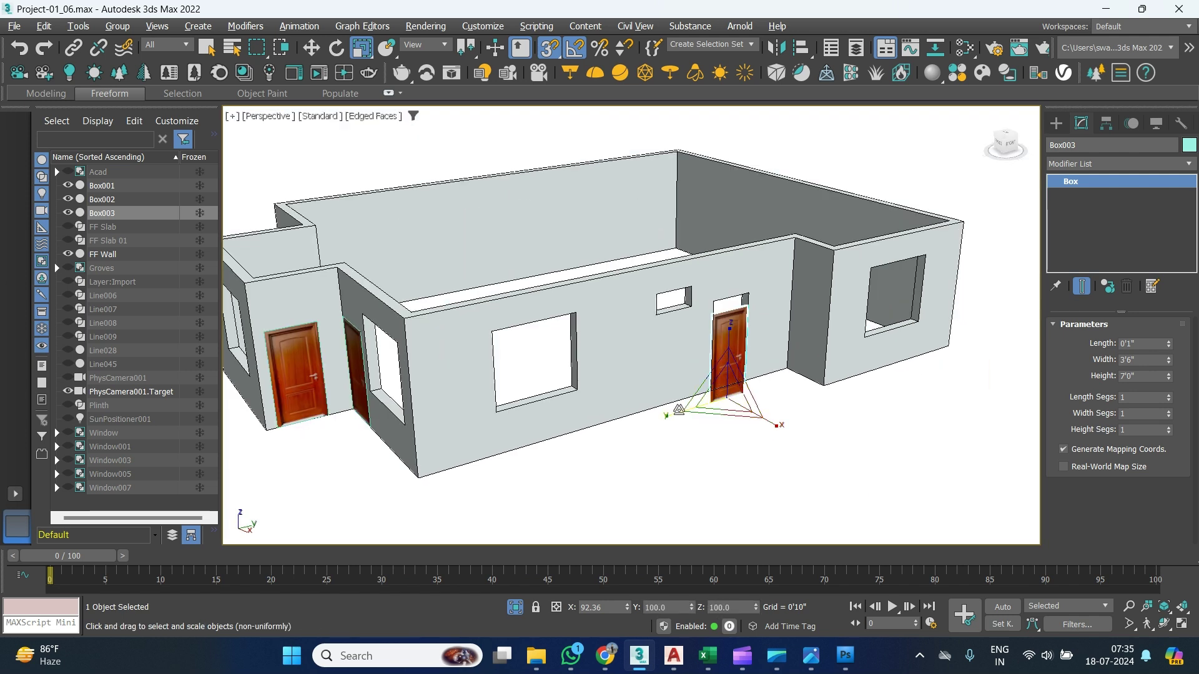
pyautogui.scroll(5, 723, 388)
pyautogui.keyDown('alt'); pyautogui.moveTo(722, 399); pyautogui.dragTo(717, 433, button='middle'); pyautogui.keyUp('alt')
pyautogui.scroll(4, 698, 439)
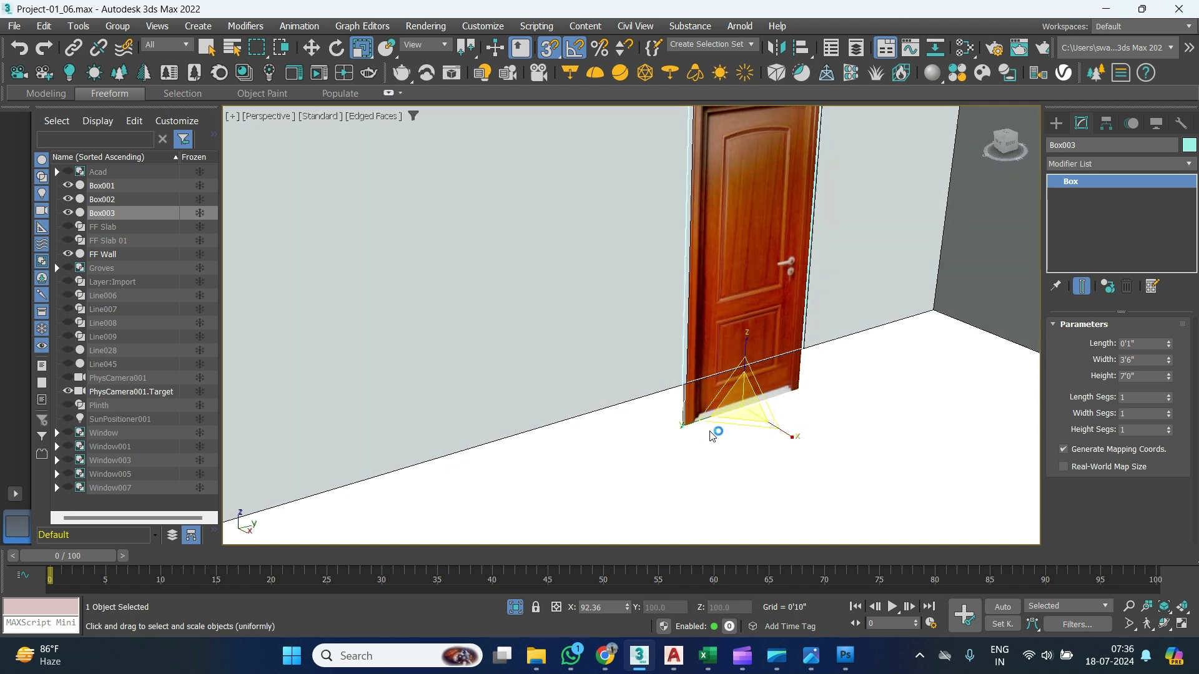
pyautogui.press('w')
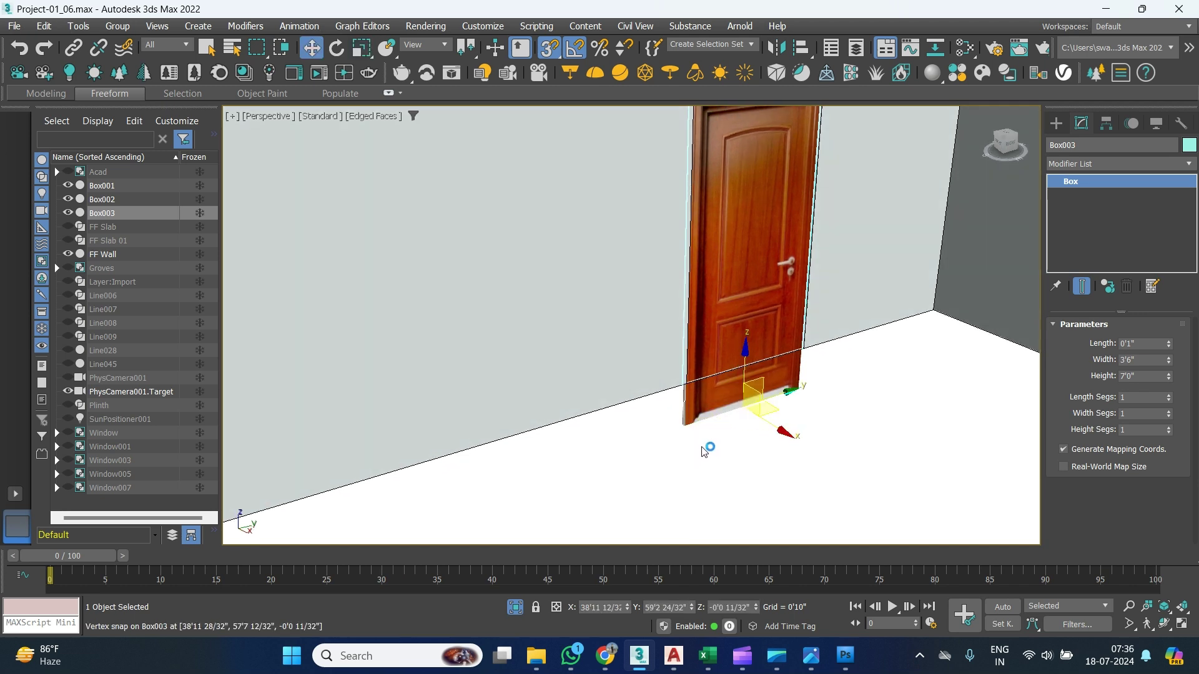
pyautogui.press('F3')
pyautogui.keyDown('alt'); pyautogui.moveTo(690, 436); pyautogui.dragTo(685, 435, button='middle'); pyautogui.keyUp('alt')
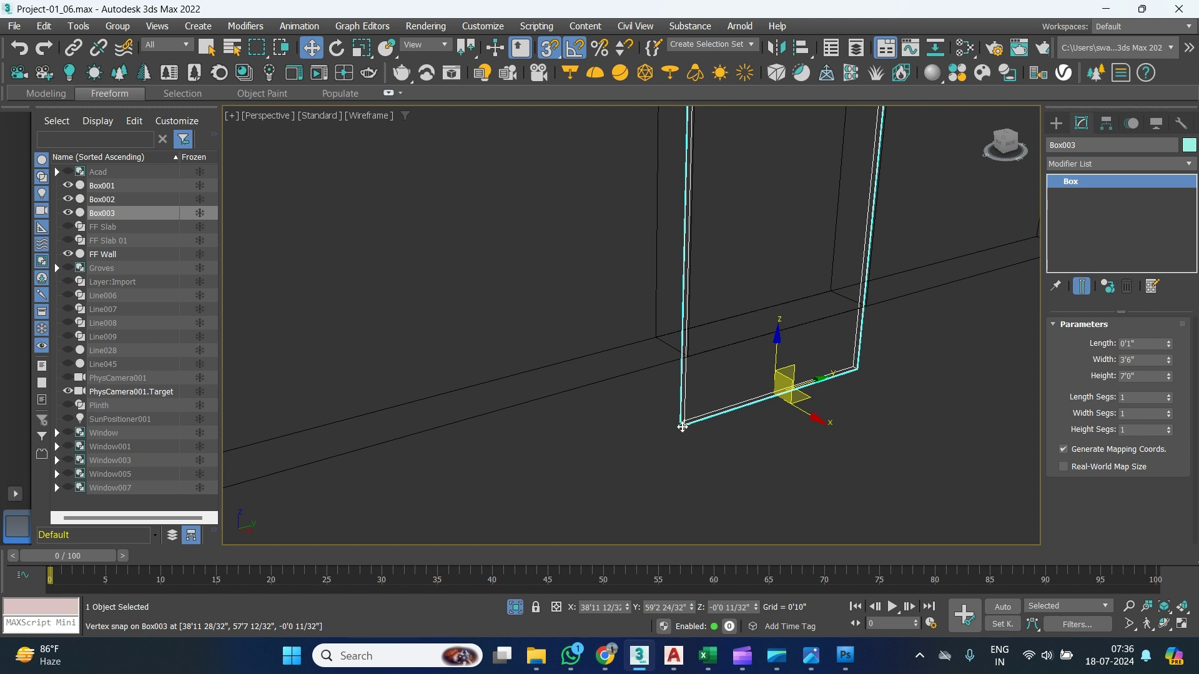
pyautogui.moveTo(681, 427); pyautogui.dragTo(689, 362)
pyautogui.scroll(5, 686, 370)
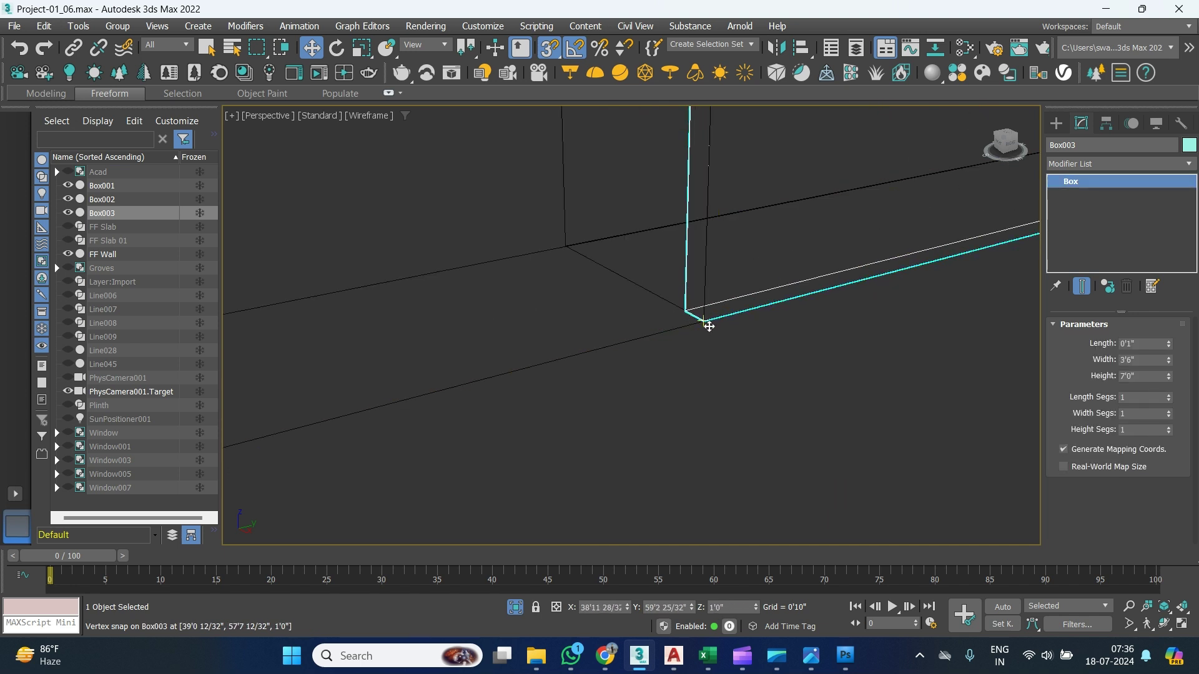
pyautogui.scroll(2, 704, 320)
pyautogui.moveTo(735, 336); pyautogui.dragTo(680, 377, button='middle')
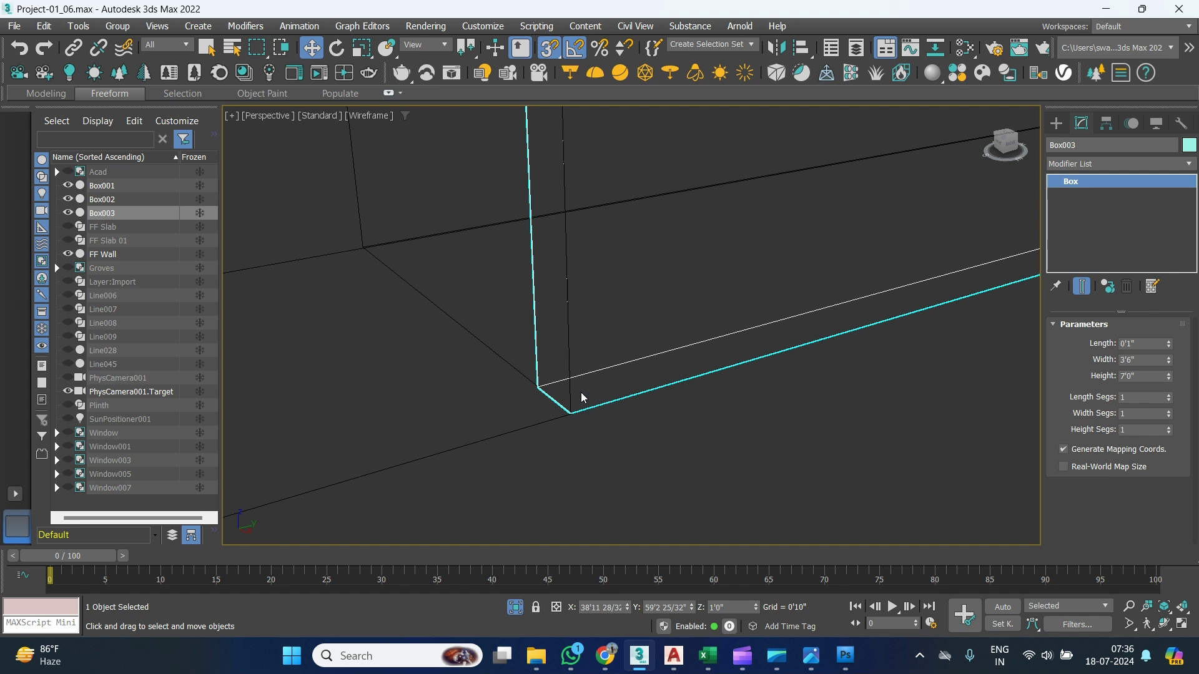
# Check the placed doors in the shaded house, glance at the AutoCAD elevation drawing and return to 3ds Max.
pyautogui.scroll(-5, 582, 397)
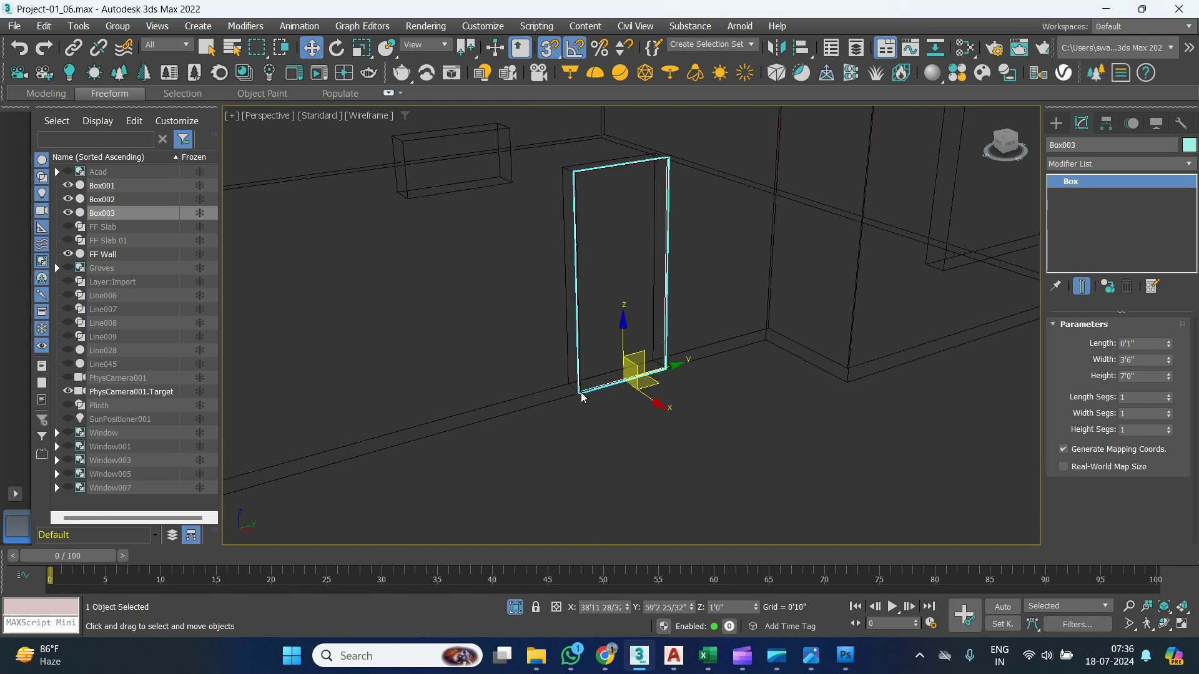
pyautogui.press('F3')
pyautogui.scroll(-6, 572, 390)
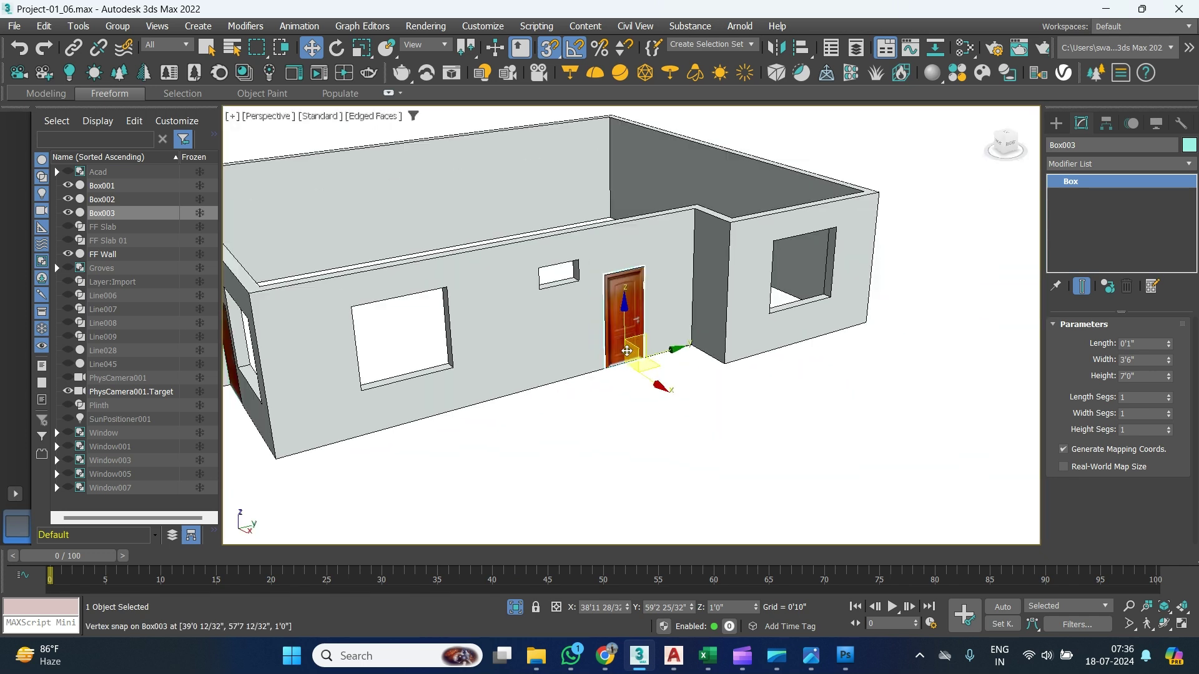
pyautogui.scroll(-3, 570, 388)
pyautogui.keyDown('alt'); pyautogui.moveTo(570, 388); pyautogui.dragTo(564, 367, button='middle'); pyautogui.keyUp('alt')
pyautogui.hotkey('alt', 'Tab')
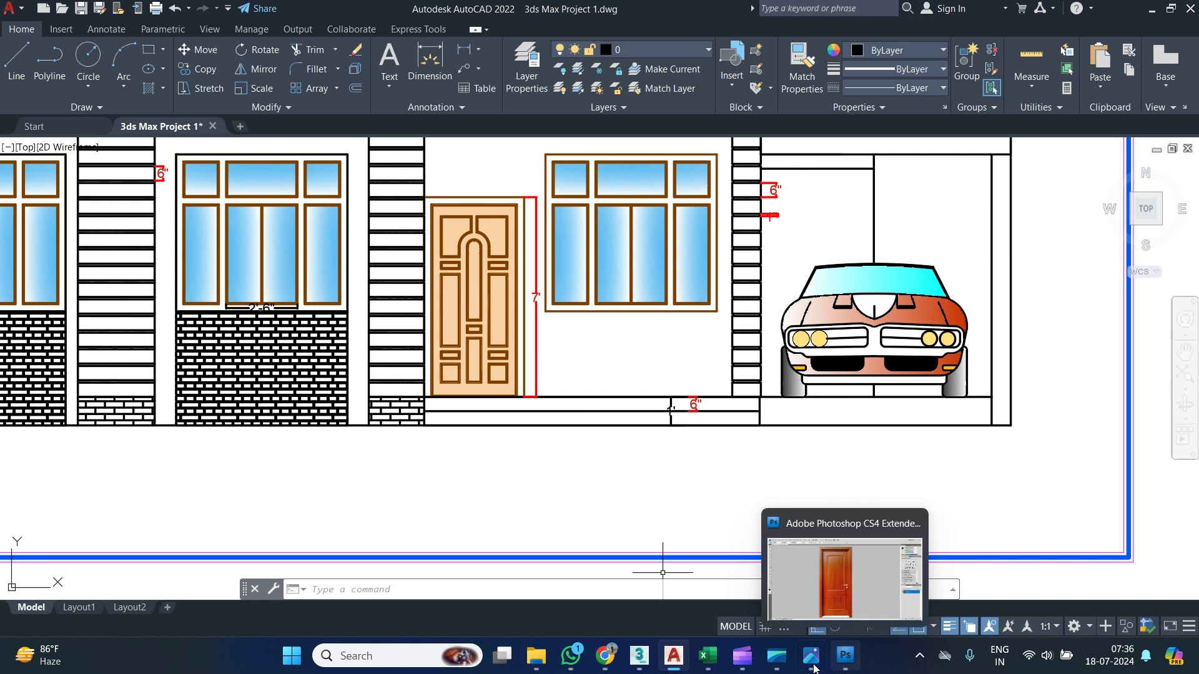
pyautogui.moveTo(639, 657)
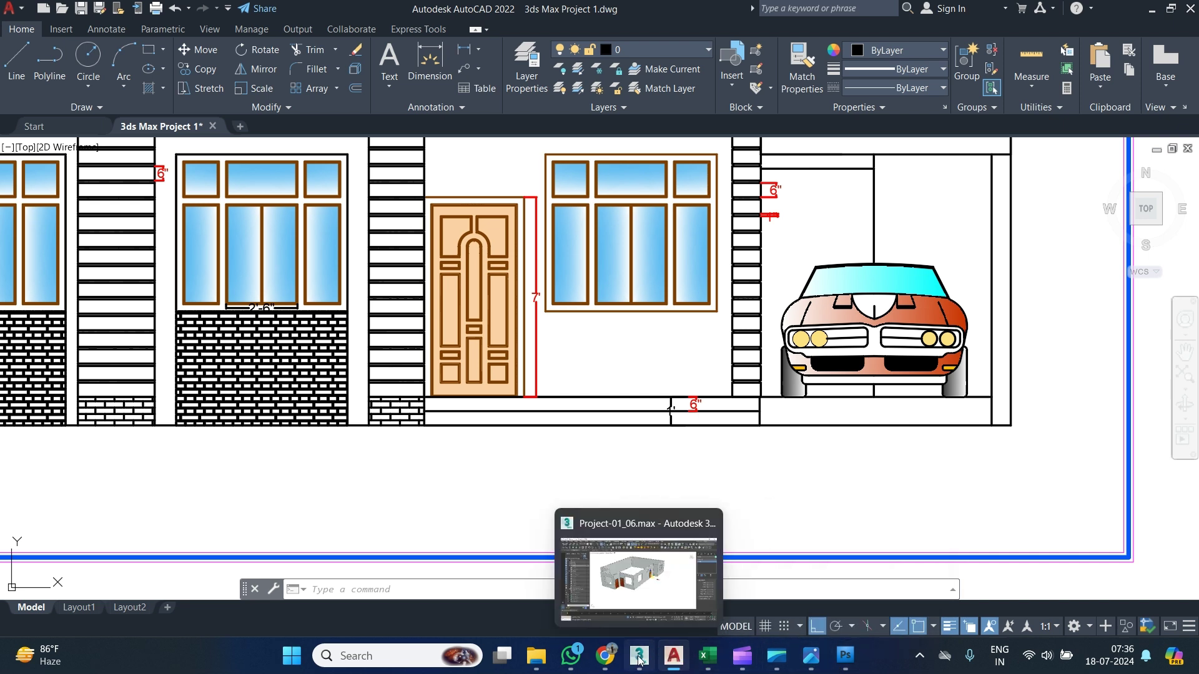
pyautogui.click(639, 659)
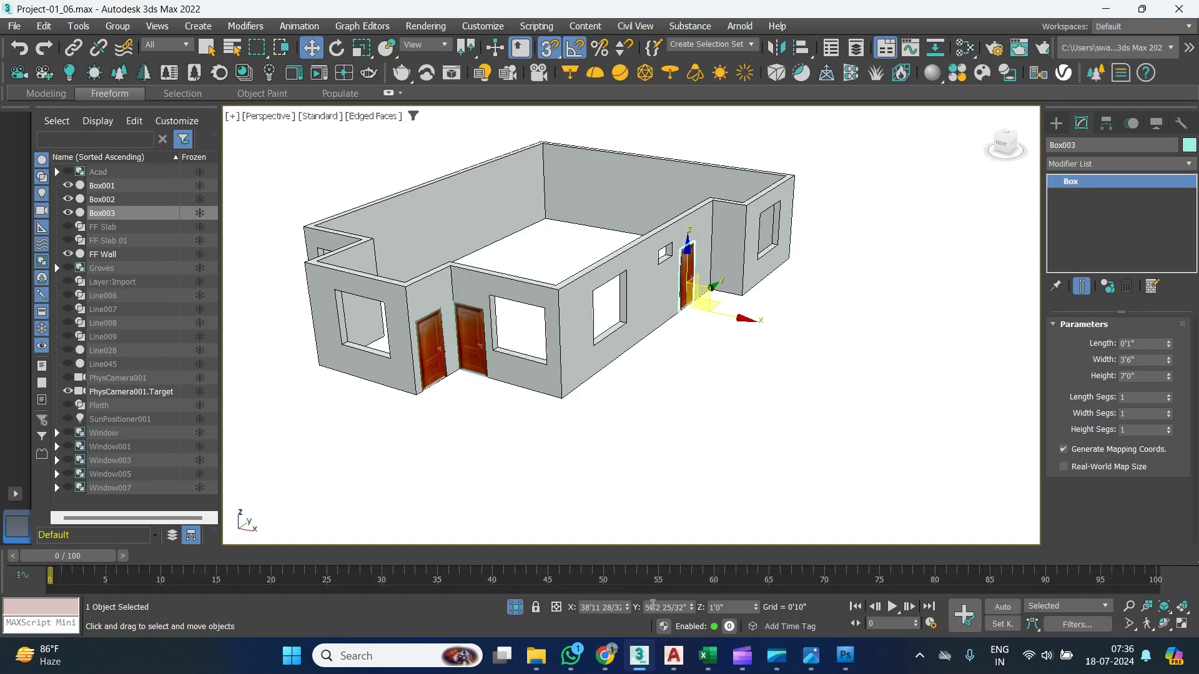
# Unhide all the hidden objects in the scene.
pyautogui.rightClick(621, 437)
pyautogui.click(652, 291)
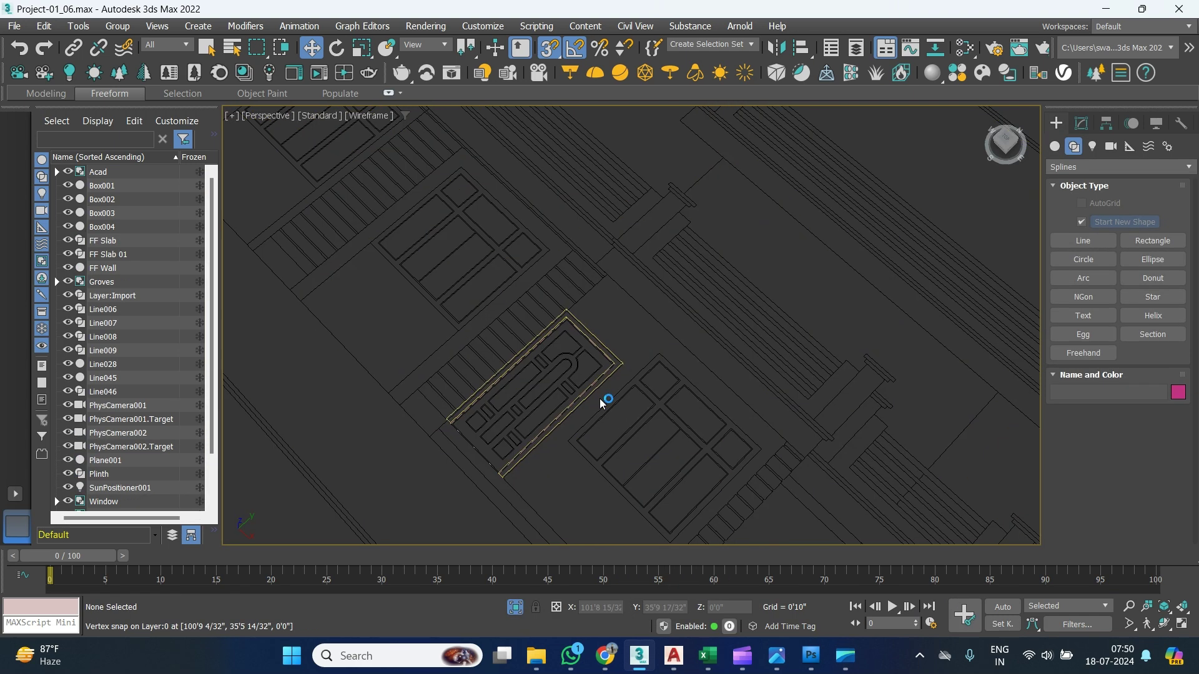
# Select the door frame on the elevation drawing and compare it with its Extrude modifier off and on, checking the extrusion amount.
pyautogui.keyDown('alt'); pyautogui.moveTo(599, 399); pyautogui.dragTo(633, 337, button='middle'); pyautogui.keyUp('alt')
pyautogui.scroll(3, 716, 406)
pyautogui.scroll(4, 633, 337)
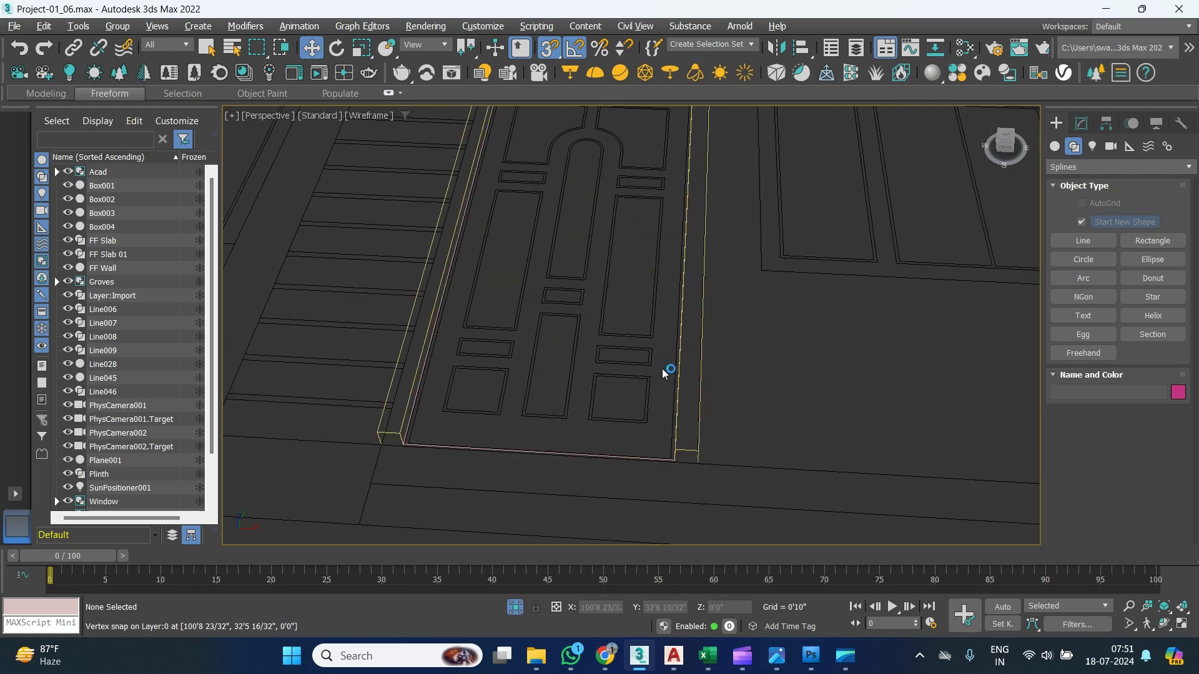
pyautogui.click(698, 424)
pyautogui.click(1082, 125)
pyautogui.click(1057, 182)
pyautogui.scroll(-5, 795, 354)
pyautogui.scroll(1, 777, 411)
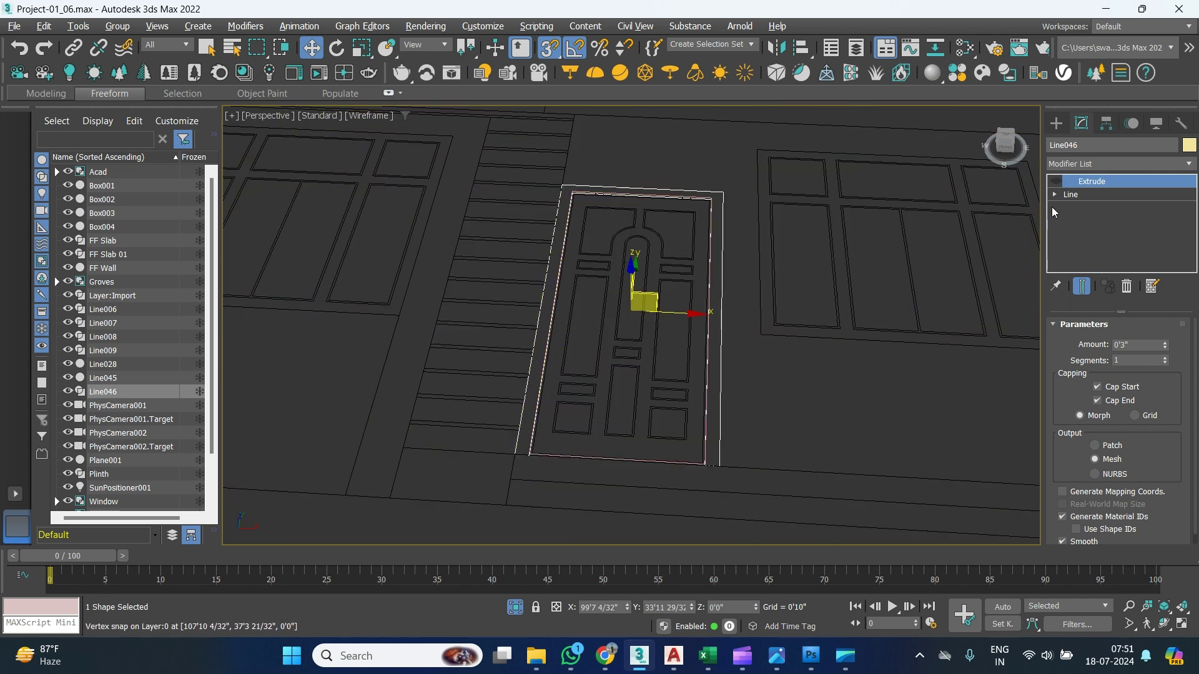
pyautogui.click(1057, 181)
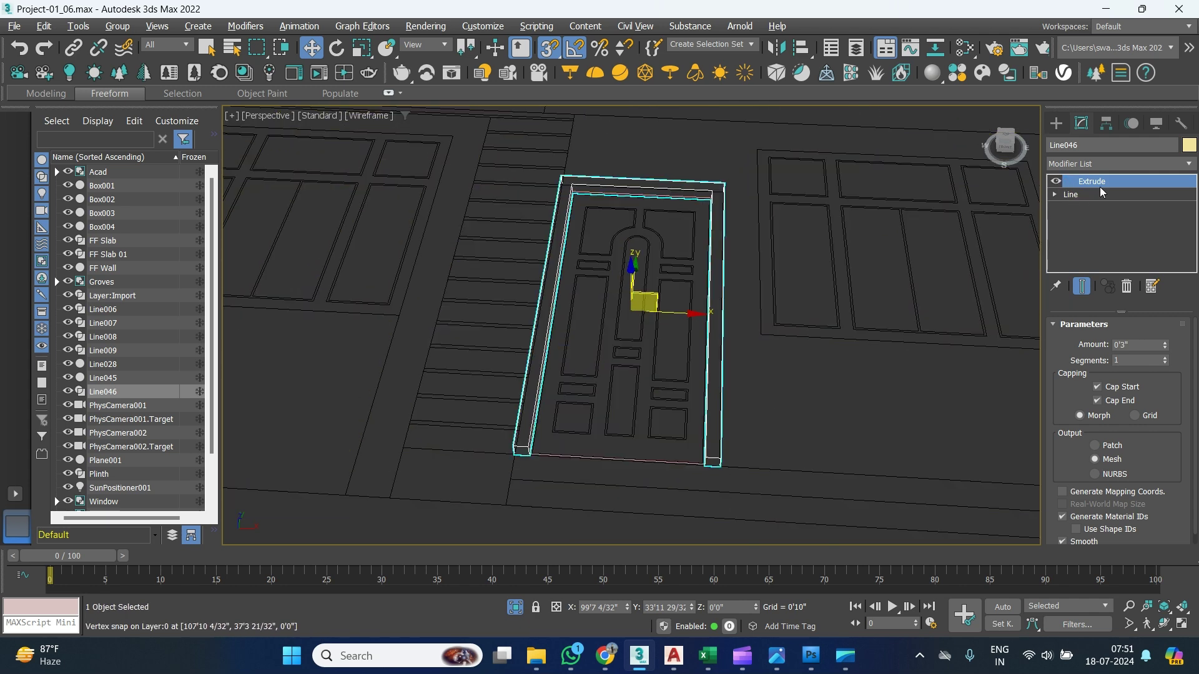
pyautogui.doubleClick(1138, 345)
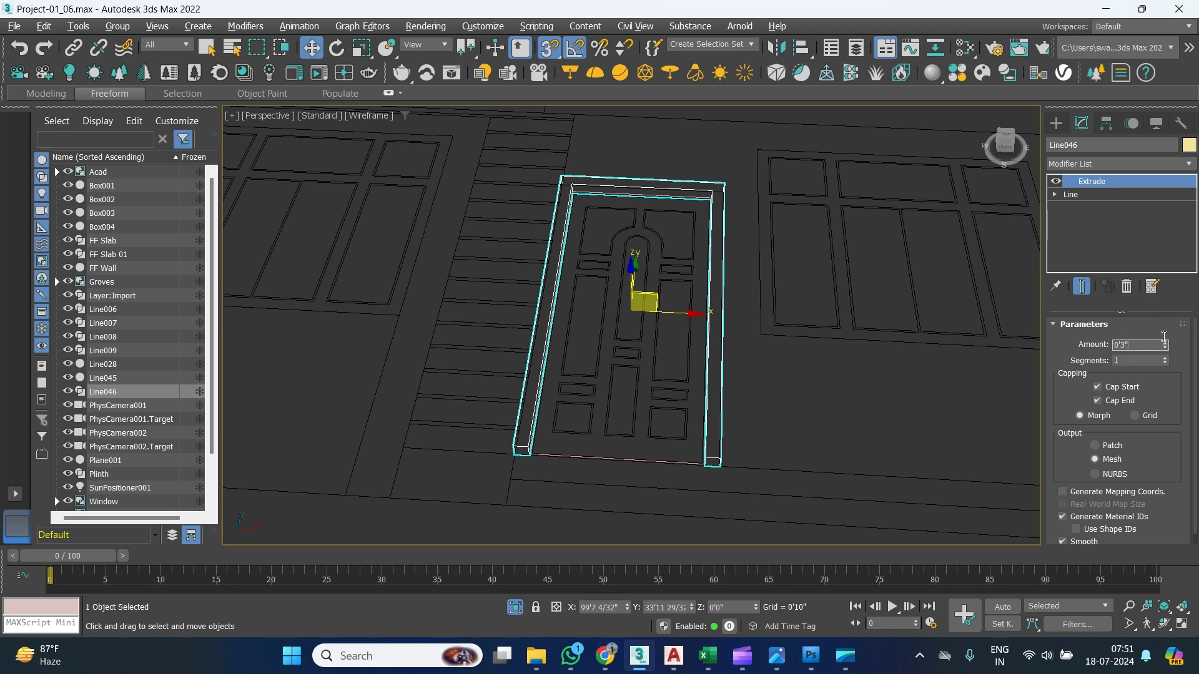
# Examine the door panel between the frame's jambs in shaded view, and return to wireframe.
pyautogui.scroll(3, 600, 468)
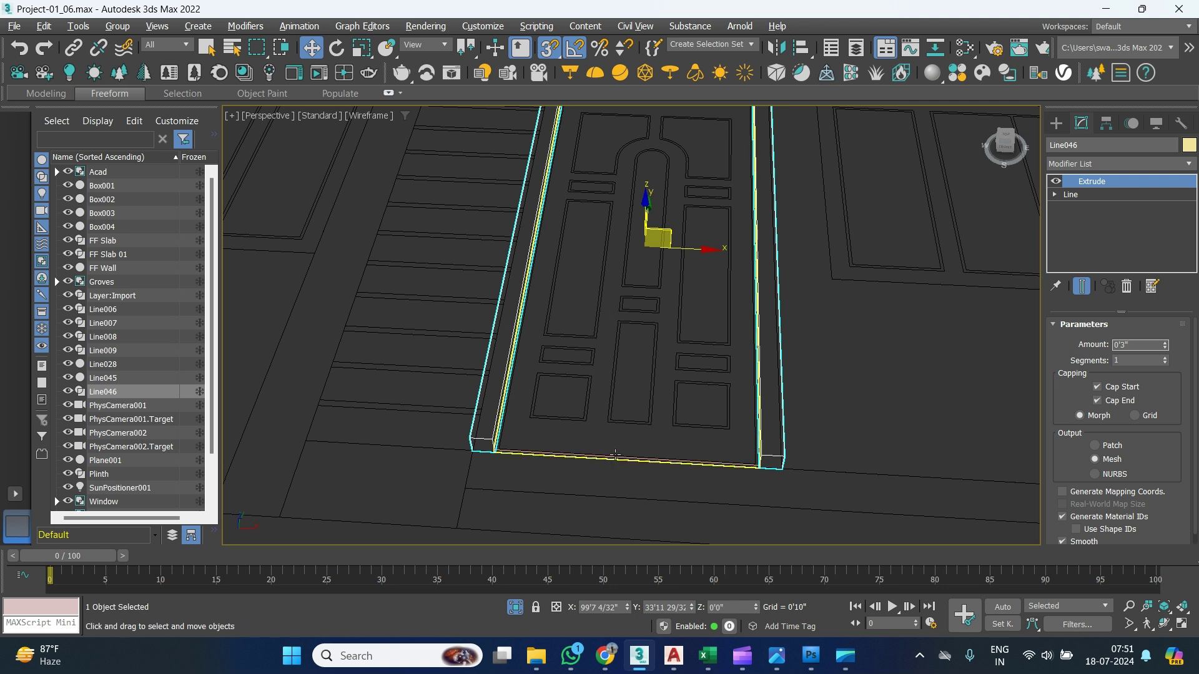
pyautogui.press('F3')
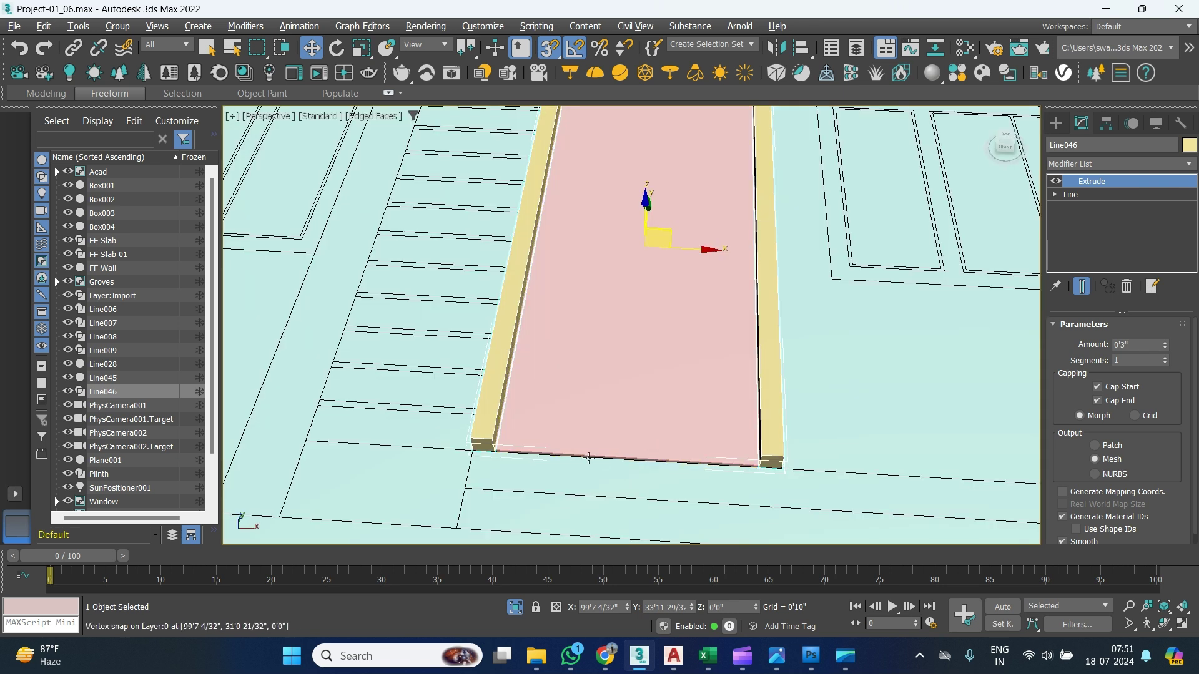
pyautogui.scroll(3, 587, 458)
pyautogui.scroll(-3, 565, 460)
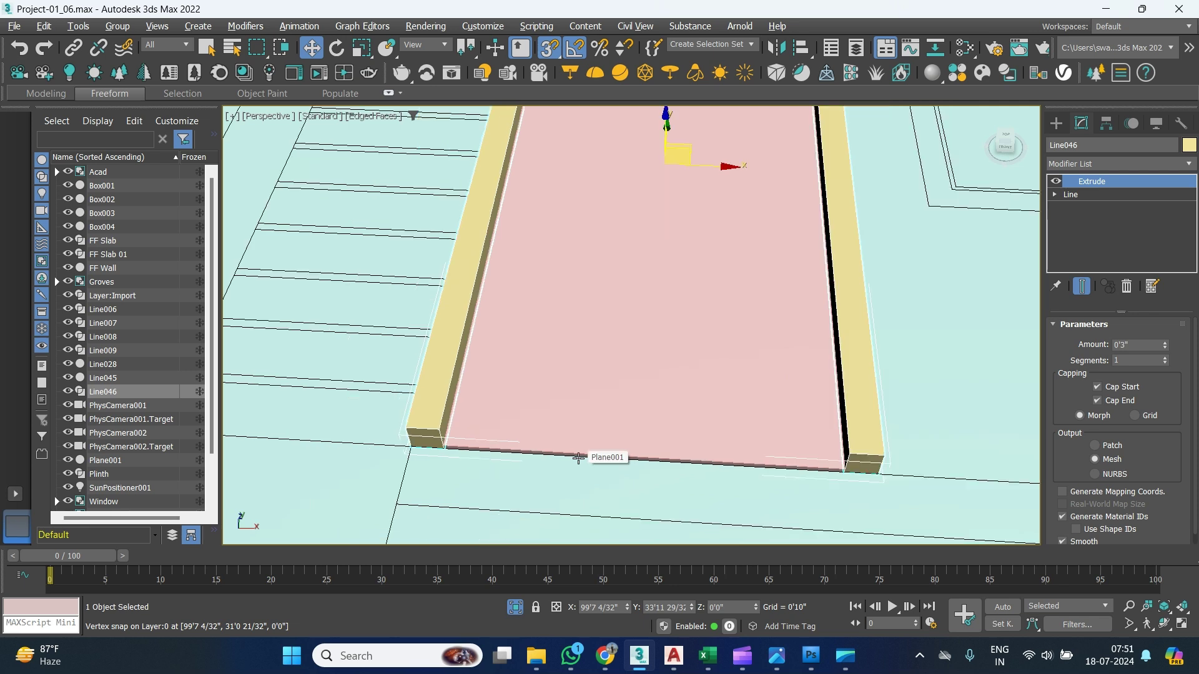
pyautogui.press('F3')
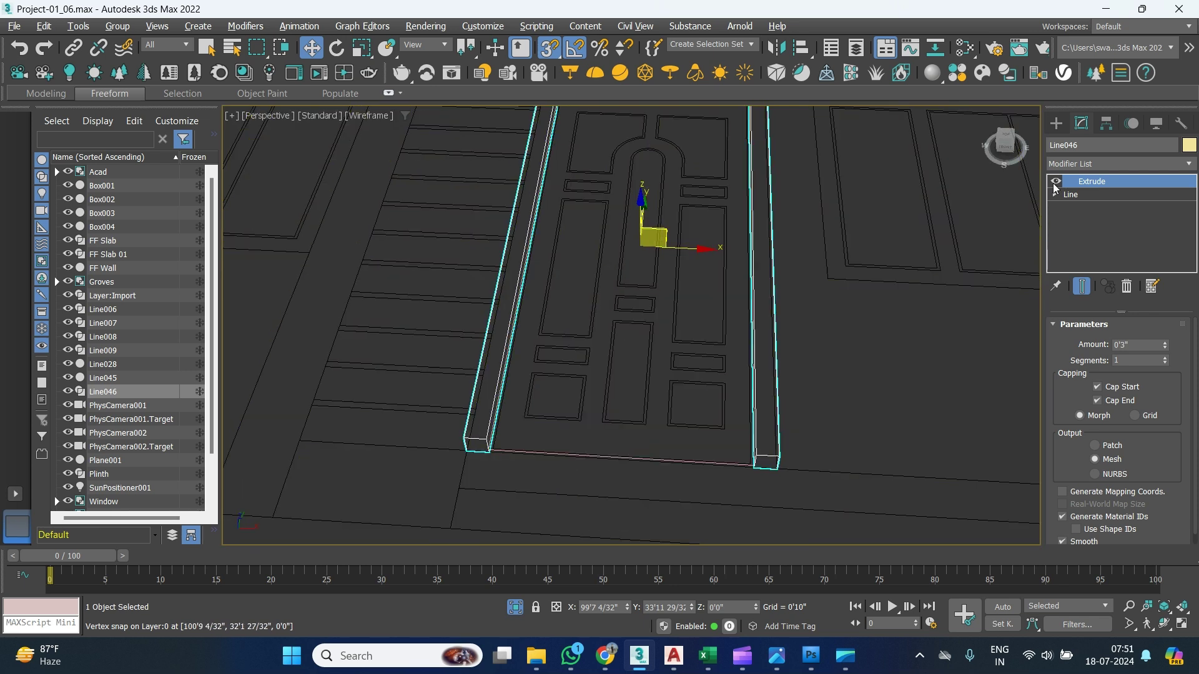
# Draw a closed four-sided spline with the Line tool in the empty area beside the elevation's door frame.
pyautogui.click(1057, 125)
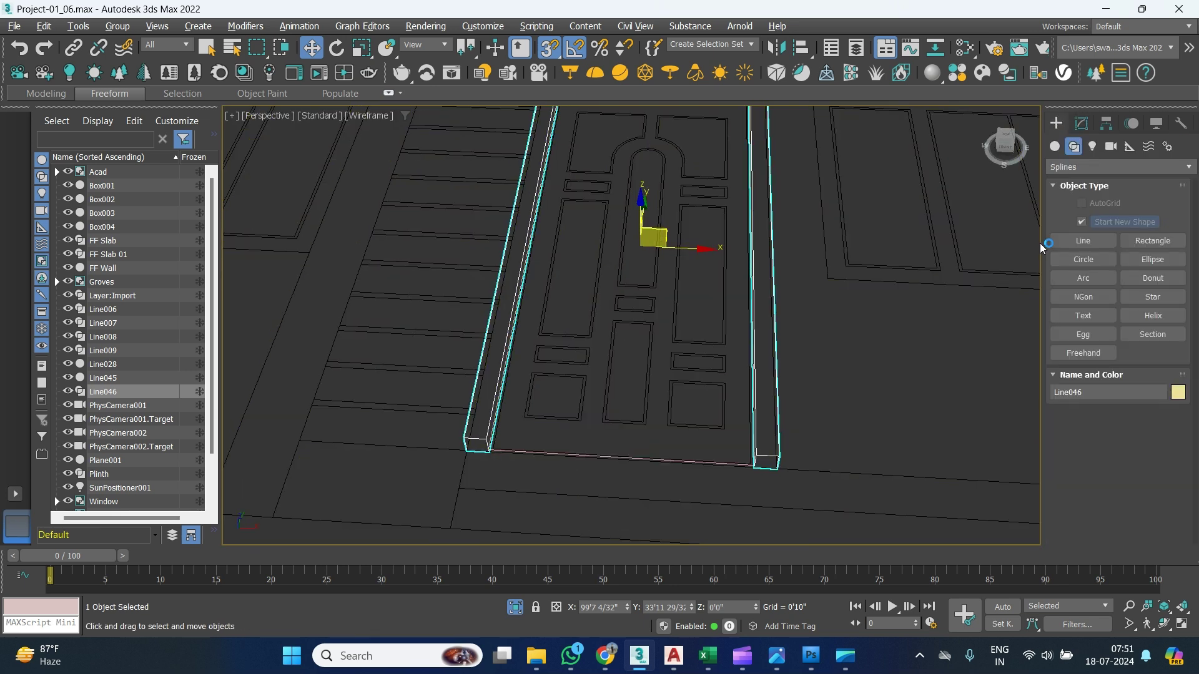
pyautogui.click(1087, 242)
pyautogui.moveTo(843, 331); pyautogui.dragTo(722, 324, button='middle')
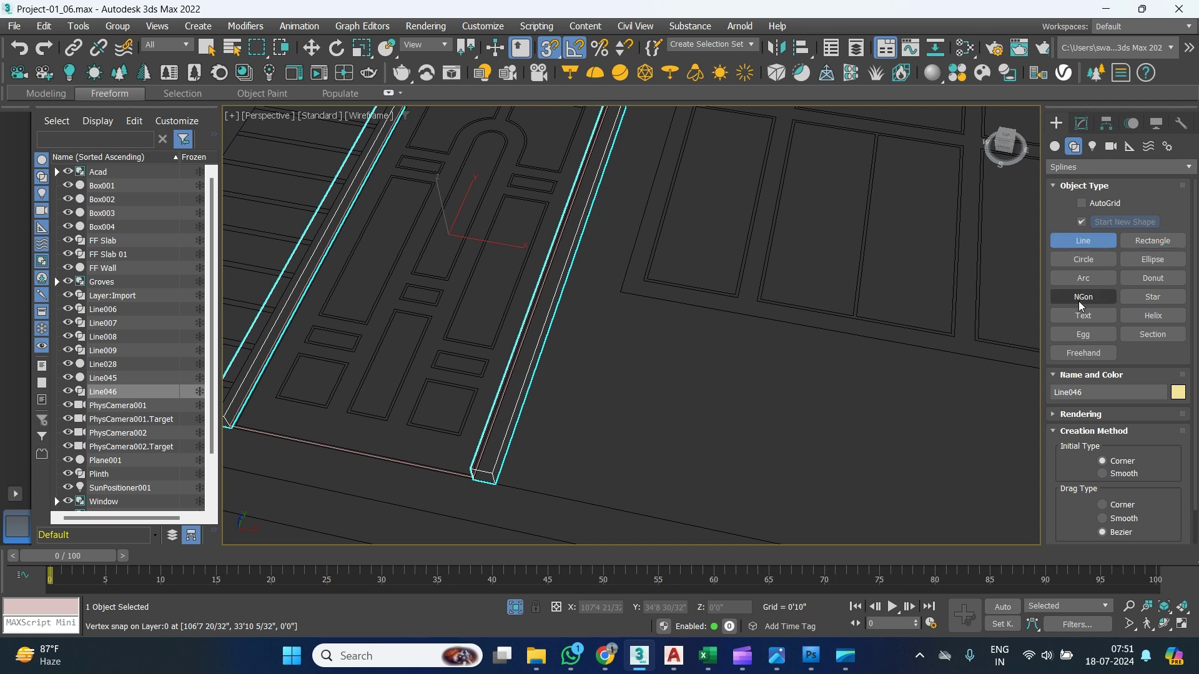
pyautogui.moveTo(730, 379); pyautogui.dragTo(645, 358, button='middle')
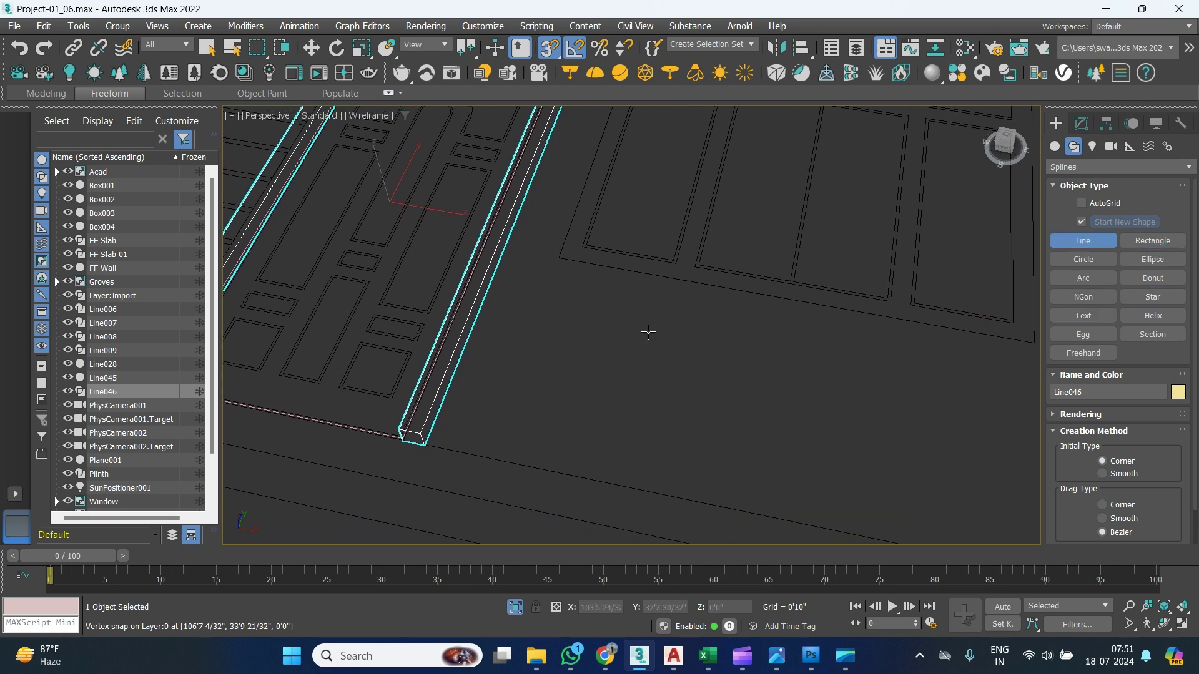
pyautogui.click(648, 332)
pyautogui.click(614, 439)
pyautogui.click(787, 479)
pyautogui.click(819, 363)
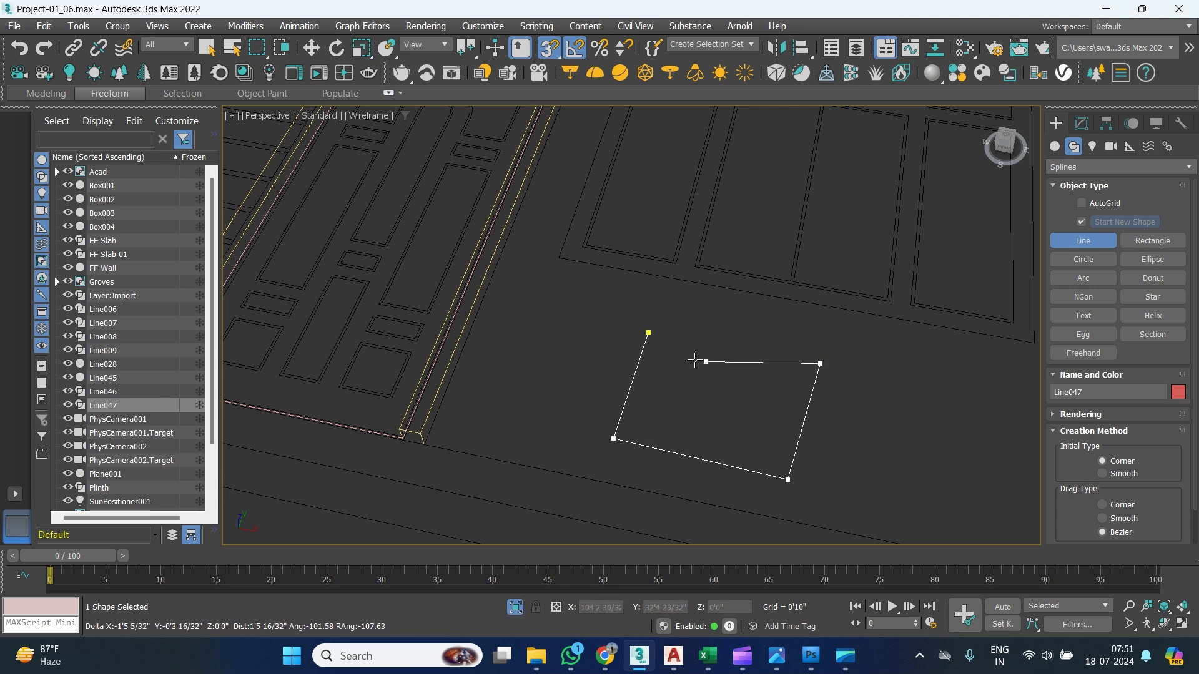
pyautogui.click(648, 332)
pyautogui.click(567, 336)
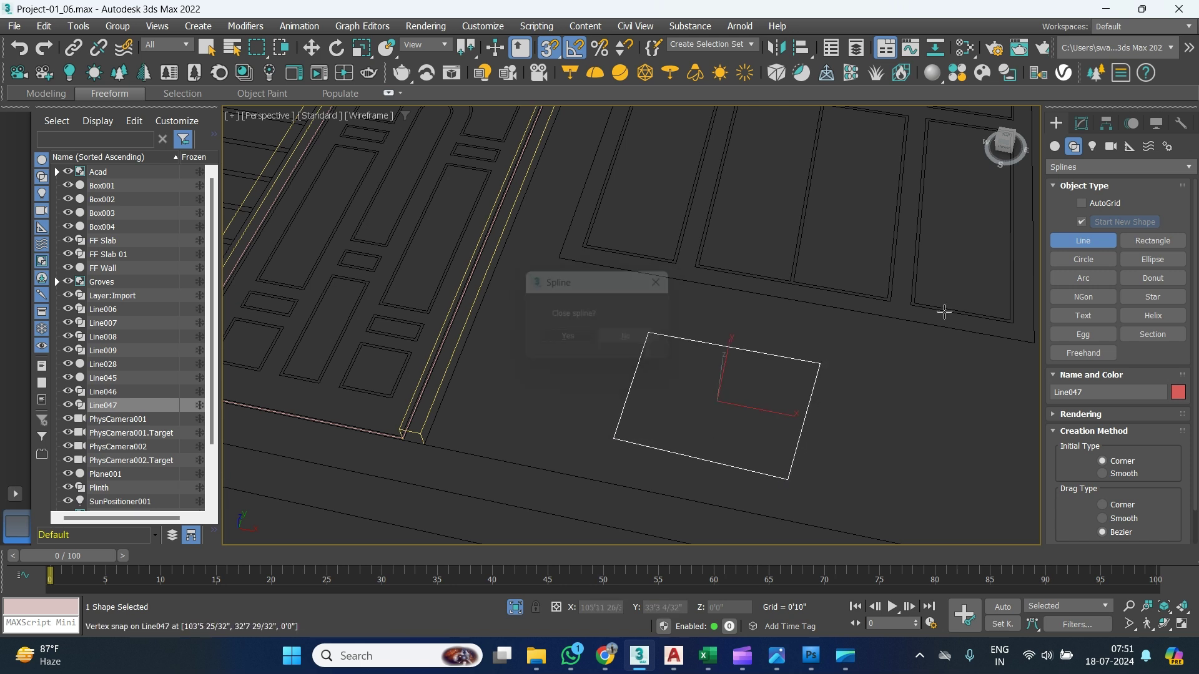
# Apply a Bevel modifier to the new four-sided spline.
pyautogui.click(1082, 124)
pyautogui.click(1093, 163)
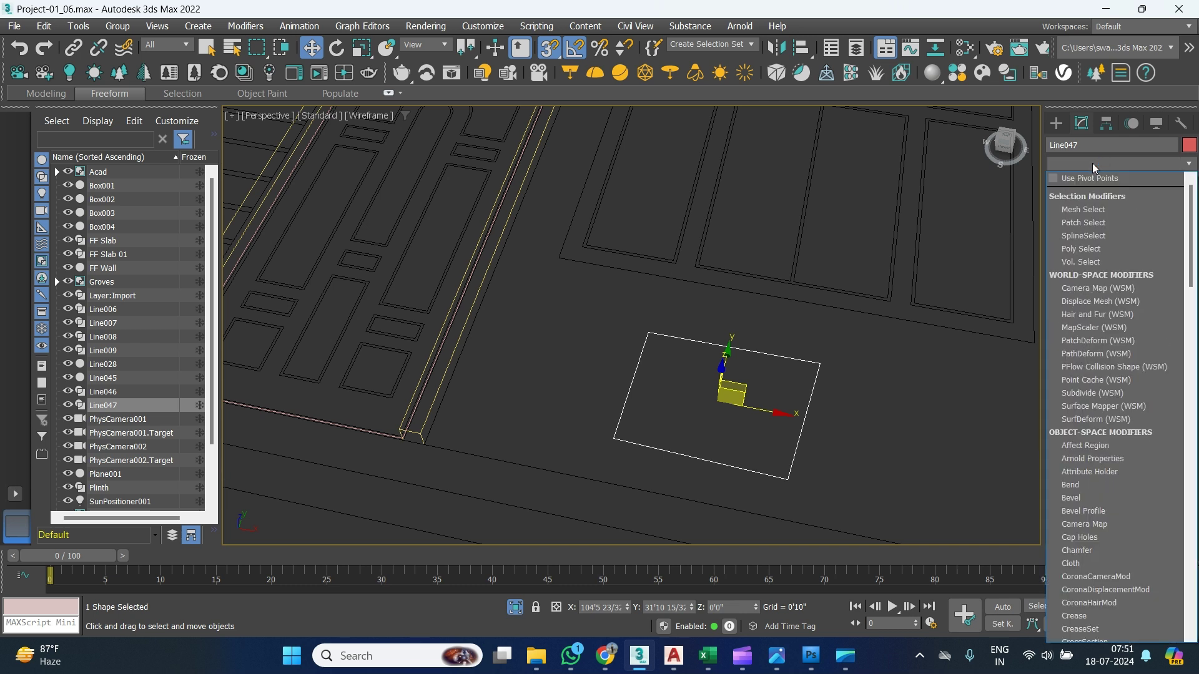
pyautogui.press('b')
pyautogui.press('b')
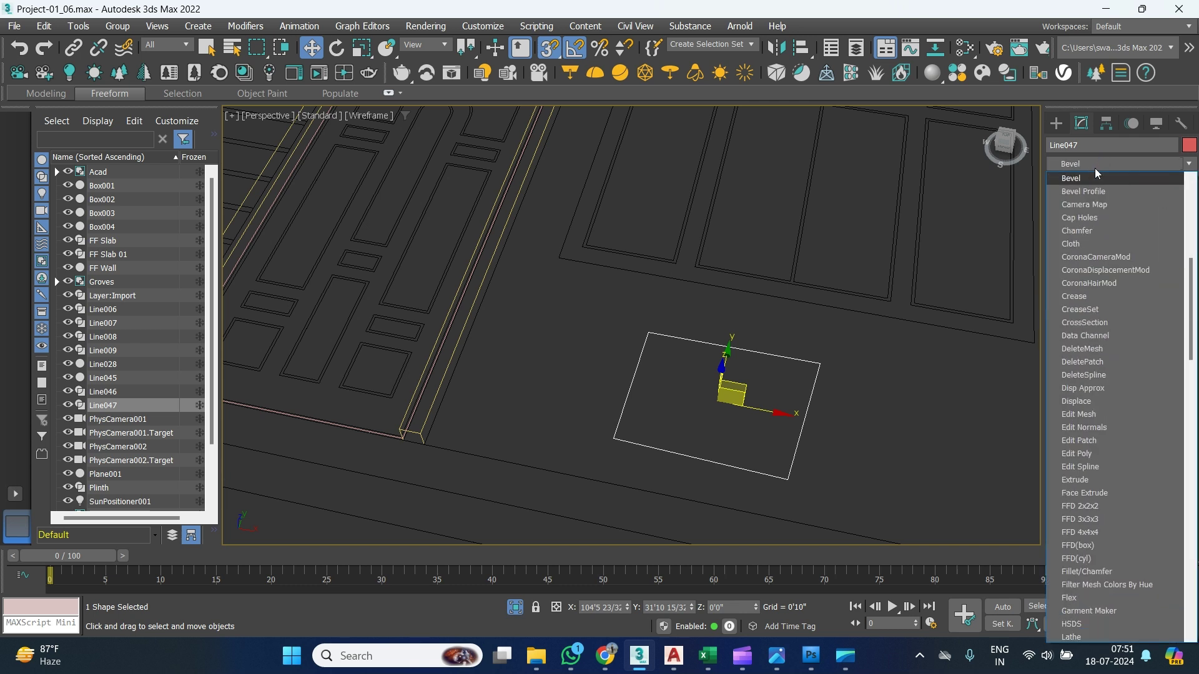
pyautogui.click(1087, 181)
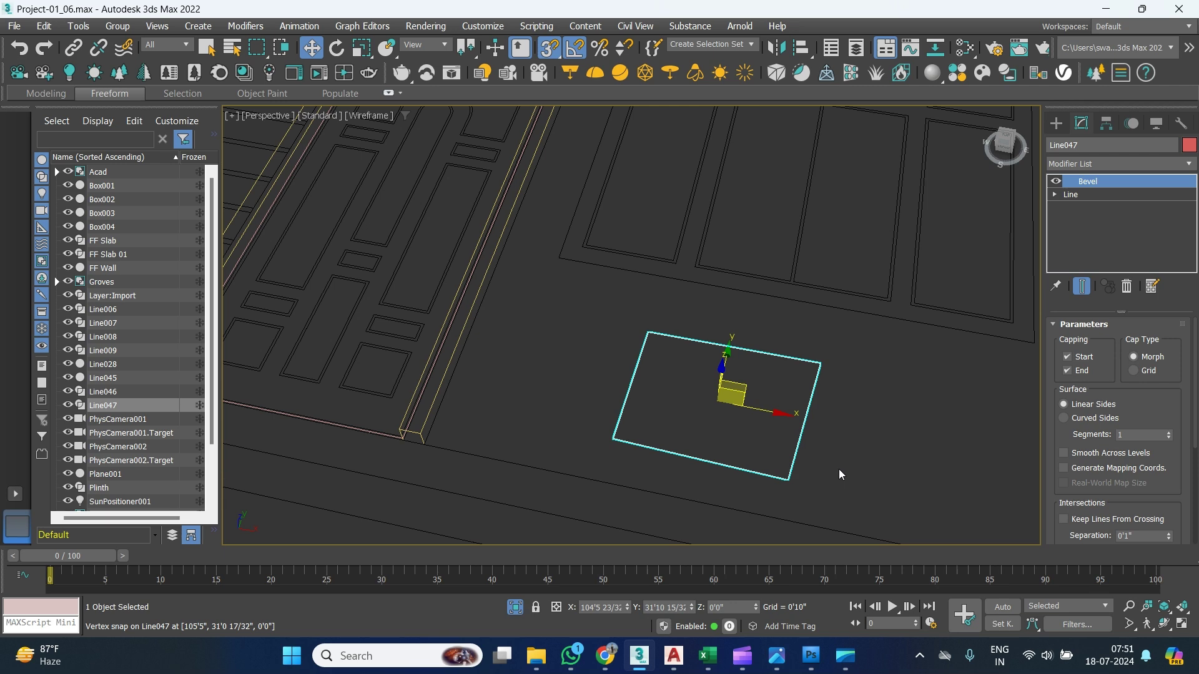
# In shaded view, set the Bevel modifier's Level 1 height to 6 in and outline to 19/32 in on the four-sided spline.
pyautogui.scroll(2, 773, 476)
pyautogui.press('F3')
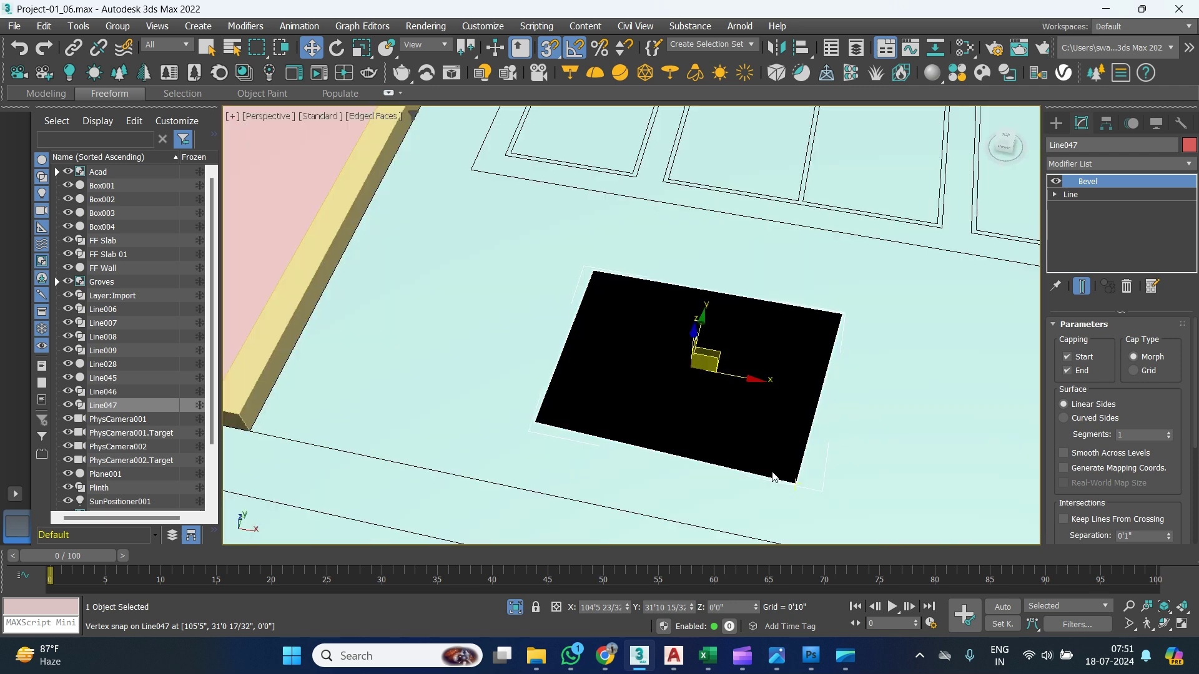
pyautogui.keyDown('alt'); pyautogui.moveTo(770, 459); pyautogui.dragTo(811, 415, button='middle'); pyautogui.keyUp('alt')
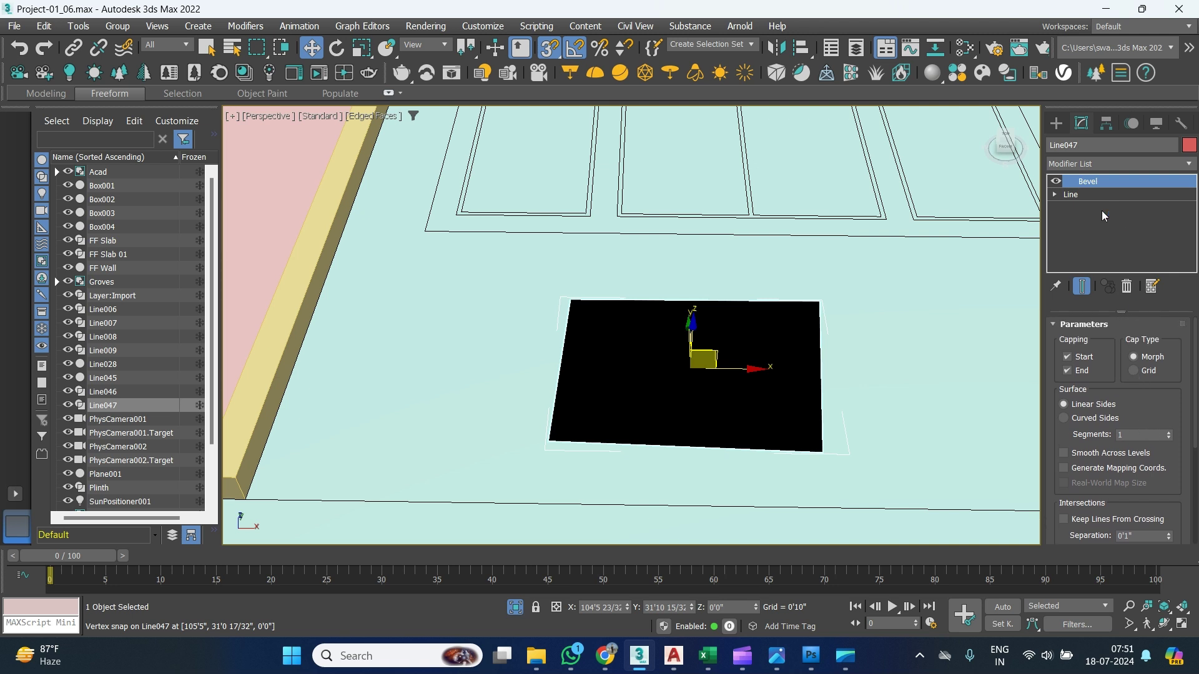
pyautogui.click(1092, 193)
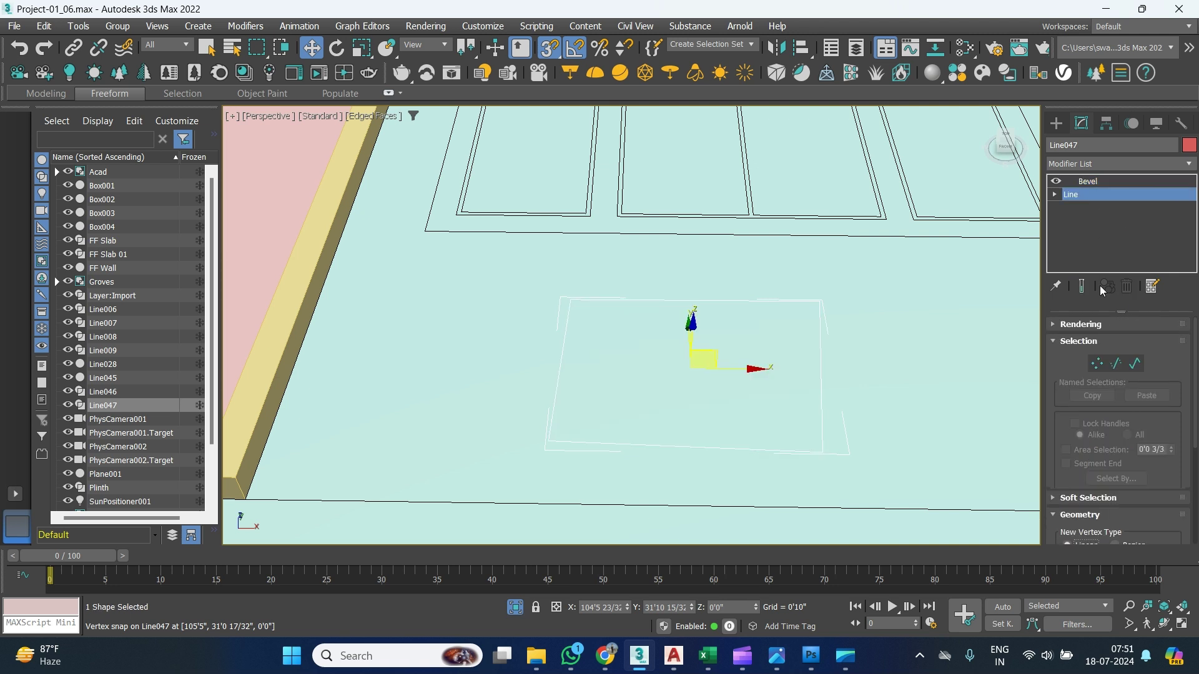
pyautogui.click(1097, 183)
pyautogui.moveTo(1140, 394); pyautogui.dragTo(1145, 213)
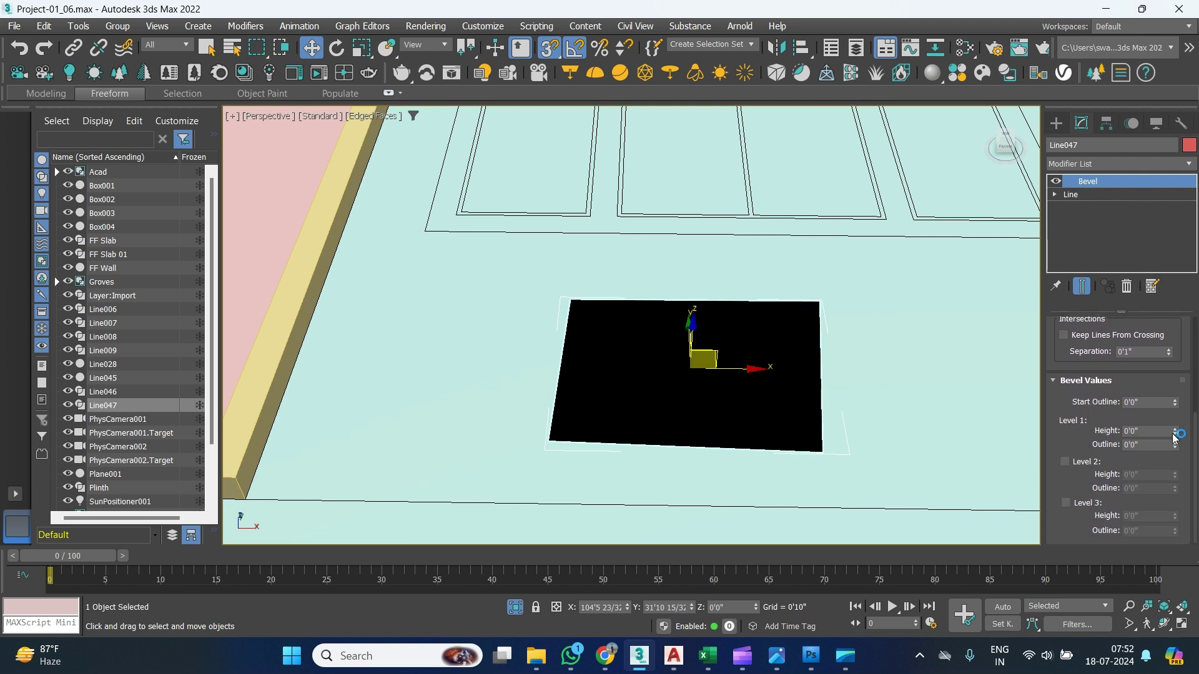
pyautogui.moveTo(1174, 435); pyautogui.dragTo(1174, 415)
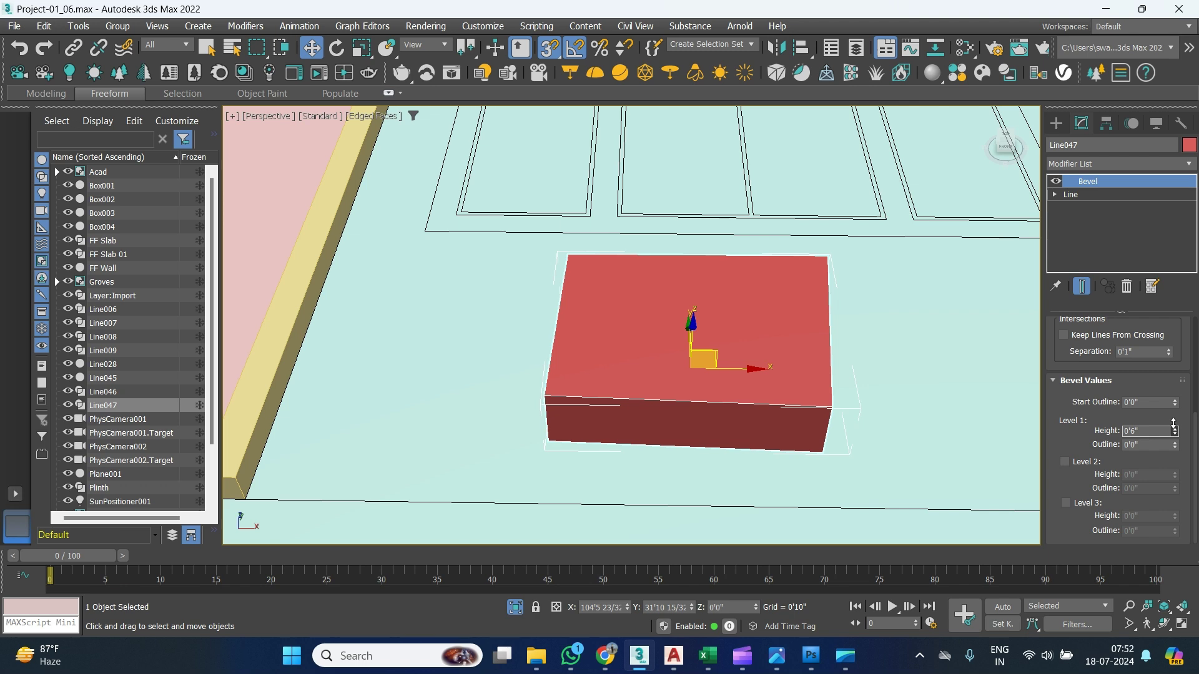
pyautogui.keyDown('alt'); pyautogui.moveTo(834, 387); pyautogui.dragTo(810, 349, button='middle'); pyautogui.keyUp('alt')
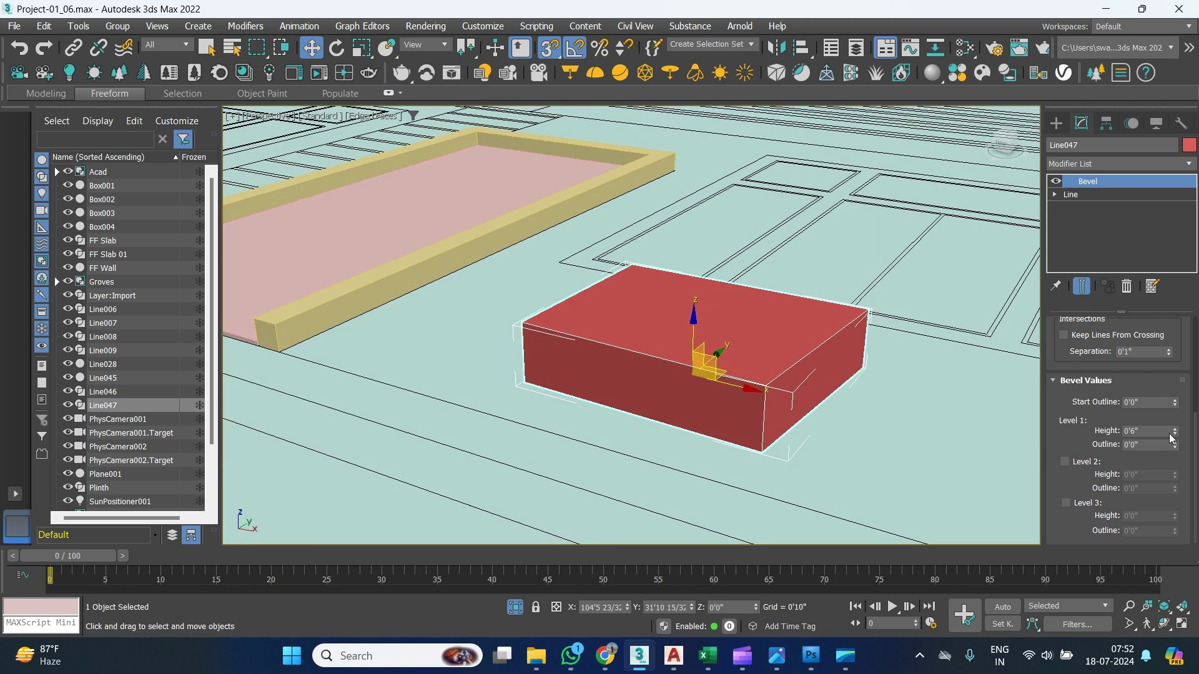
pyautogui.moveTo(1172, 433)
pyautogui.mouseDown()
pyautogui.moveTo(1173, 422)
pyautogui.moveTo(1176, 455)
pyautogui.moveTo(1169, 435)
pyautogui.moveTo(1166, 456)
pyautogui.moveTo(1166, 446)
pyautogui.mouseUp()
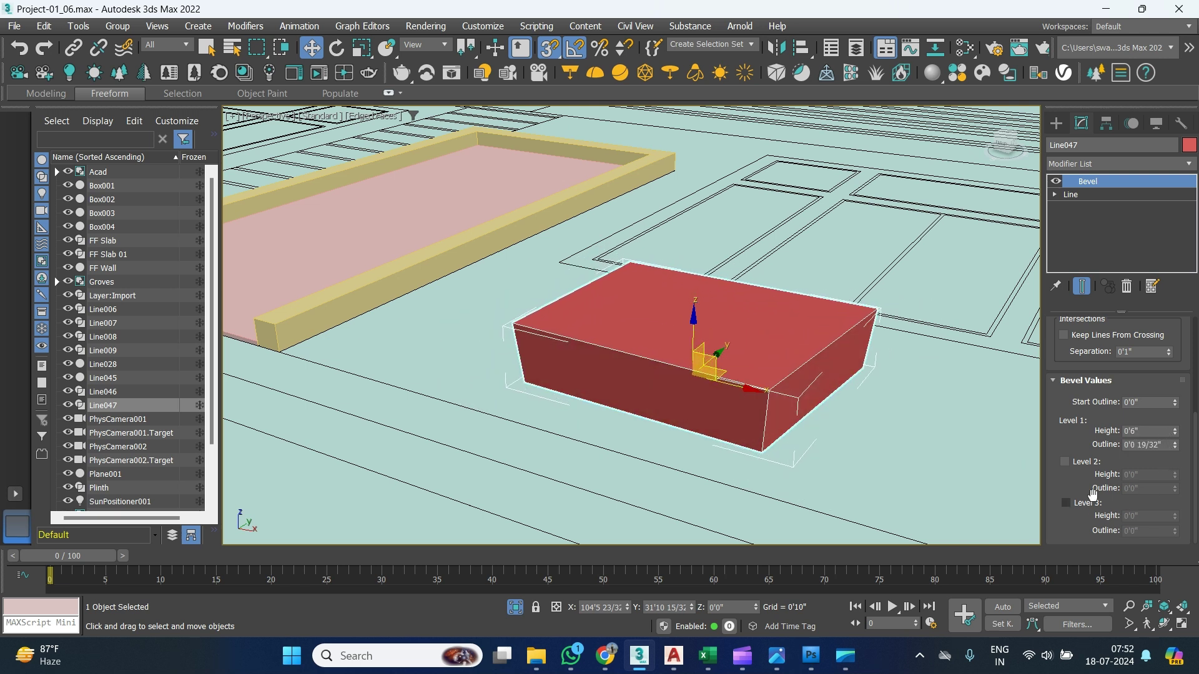
# Enable Bevel Level 2 with height 7 16/32 in and outline -5 in, and Level 3 with height -1 16/32 in and outline -1 25/32 in.
pyautogui.click(1071, 464)
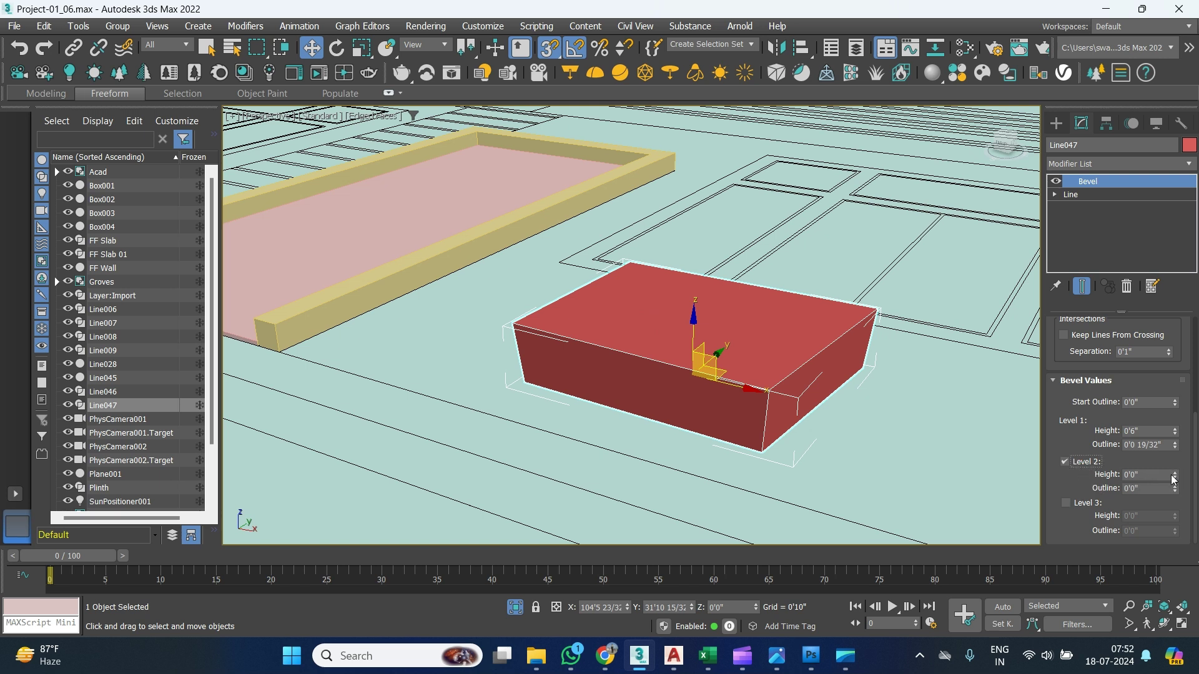
pyautogui.moveTo(1174, 479); pyautogui.dragTo(1176, 500)
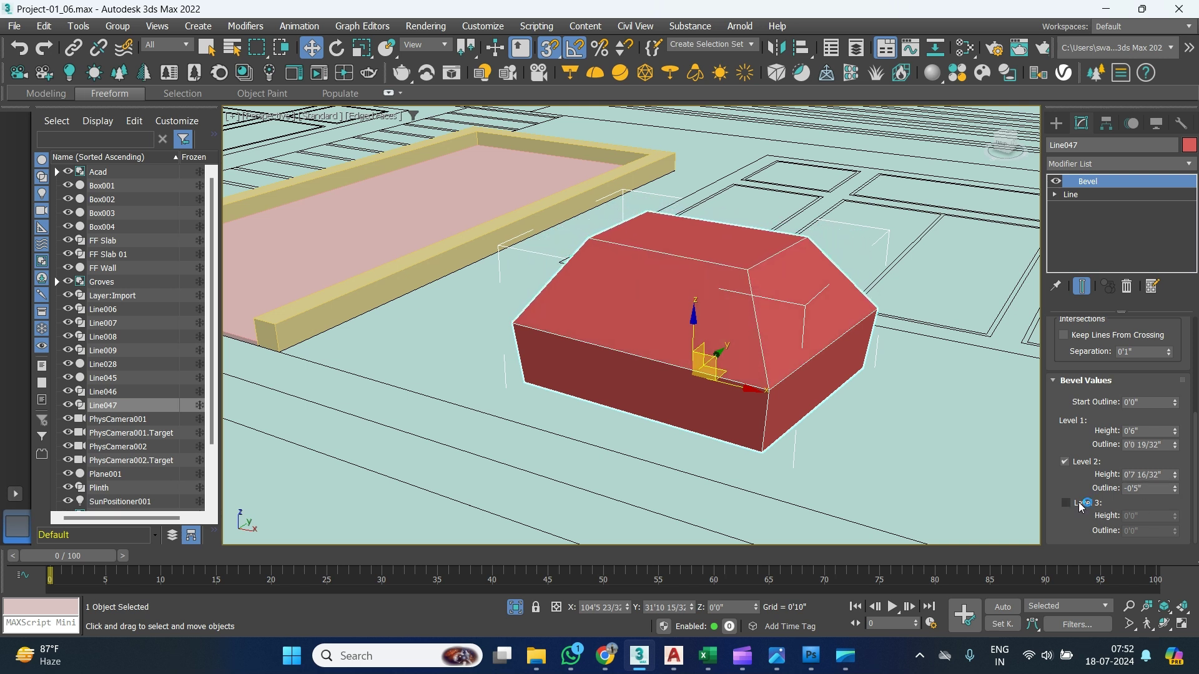
pyautogui.click(1080, 506)
pyautogui.moveTo(1175, 516); pyautogui.dragTo(1173, 516)
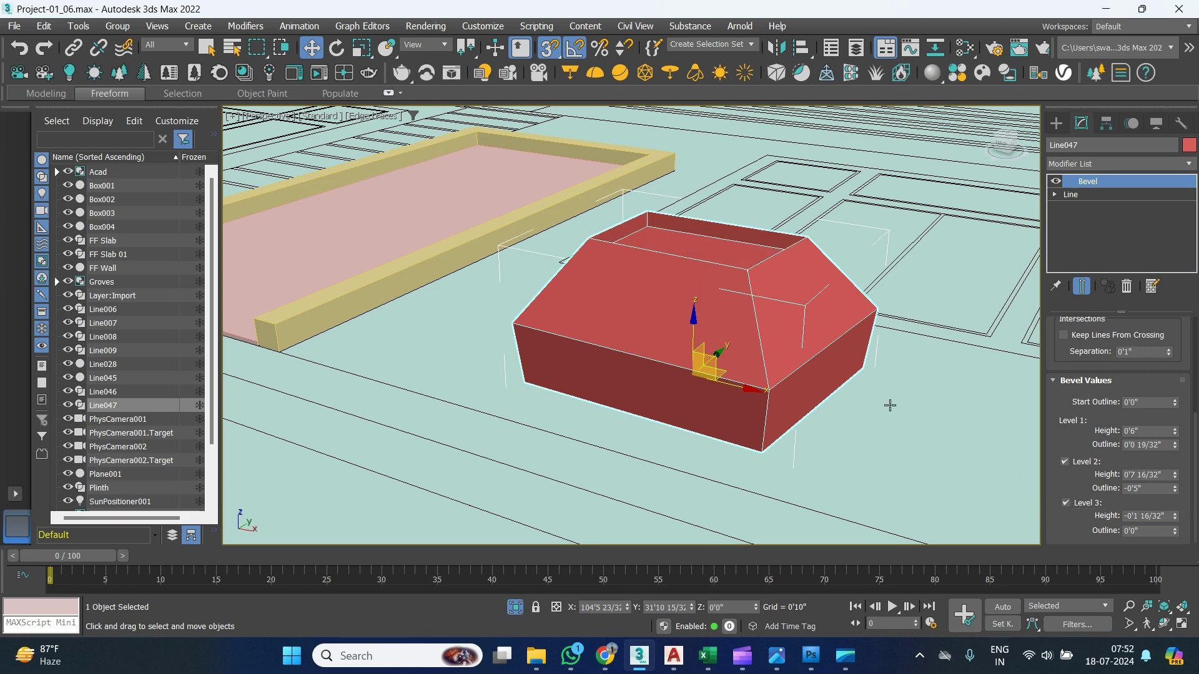
pyautogui.moveTo(856, 382)
pyautogui.keyDown('alt'); pyautogui.mouseDown(button='middle')
pyautogui.moveTo(809, 368)
pyautogui.moveTo(856, 379)
pyautogui.mouseUp(button='middle'); pyautogui.keyUp('alt')
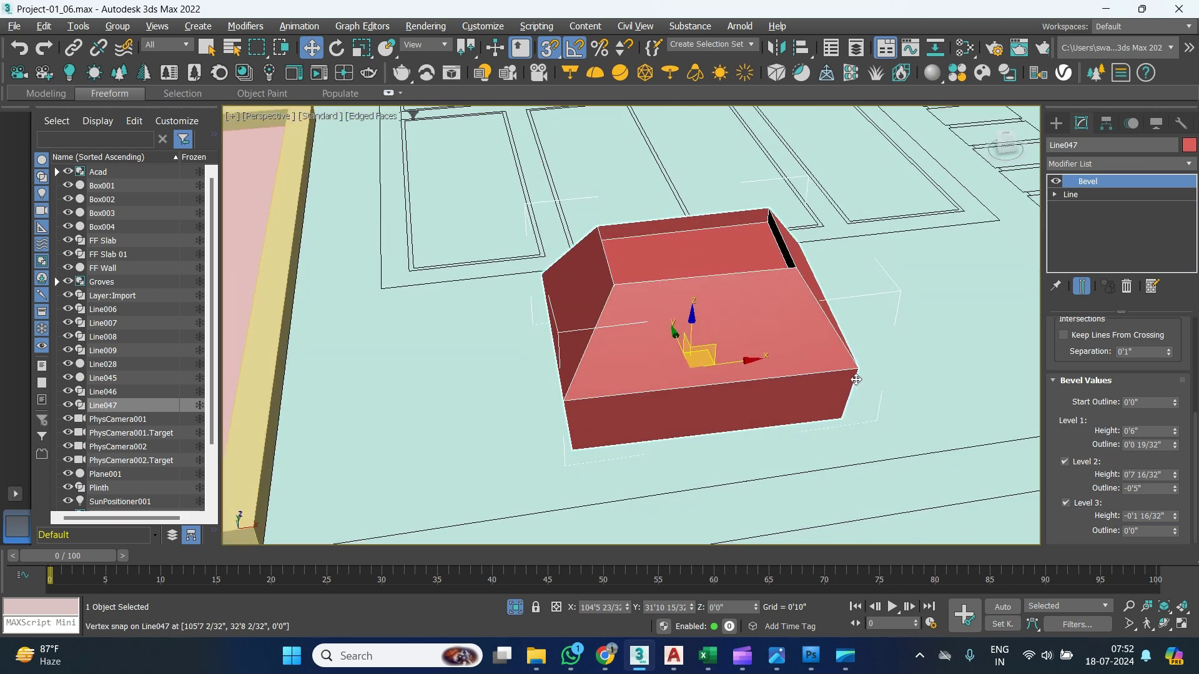
pyautogui.moveTo(1176, 535); pyautogui.dragTo(1175, 535)
pyautogui.keyDown('alt'); pyautogui.moveTo(863, 407); pyautogui.dragTo(846, 397, button='middle'); pyautogui.keyUp('alt')
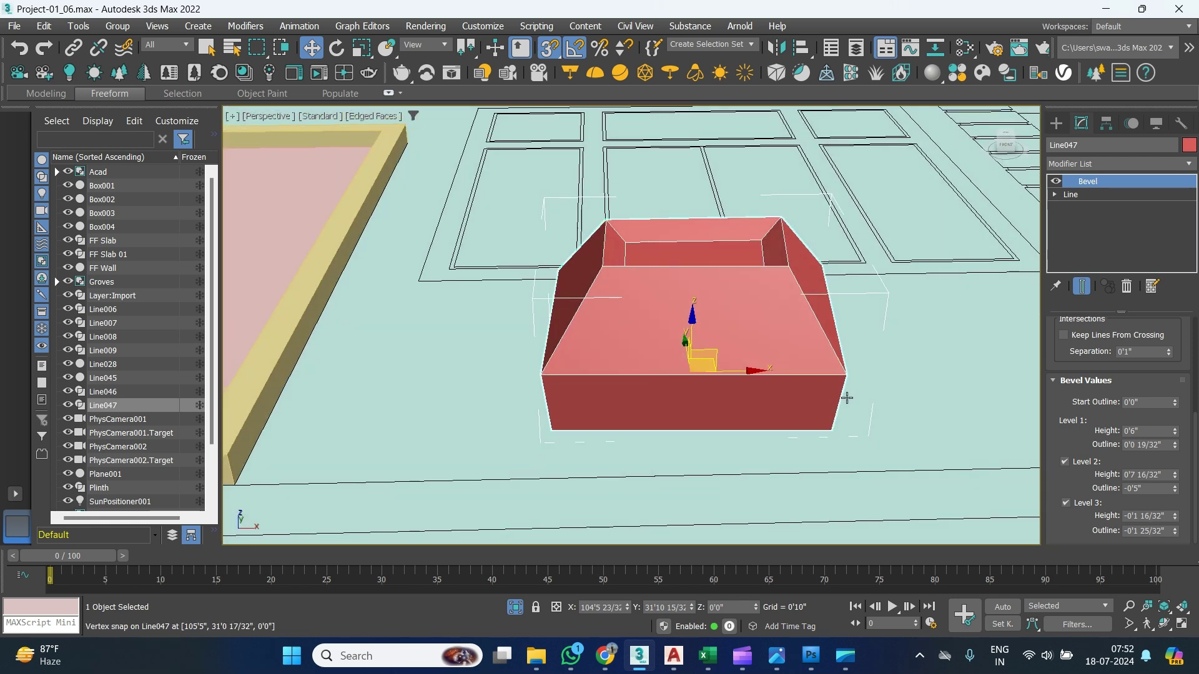
# Switch the Bevel surface to Curved Sides with 6 segments and inspect the rounded solid.
pyautogui.scroll(5, 1065, 450)
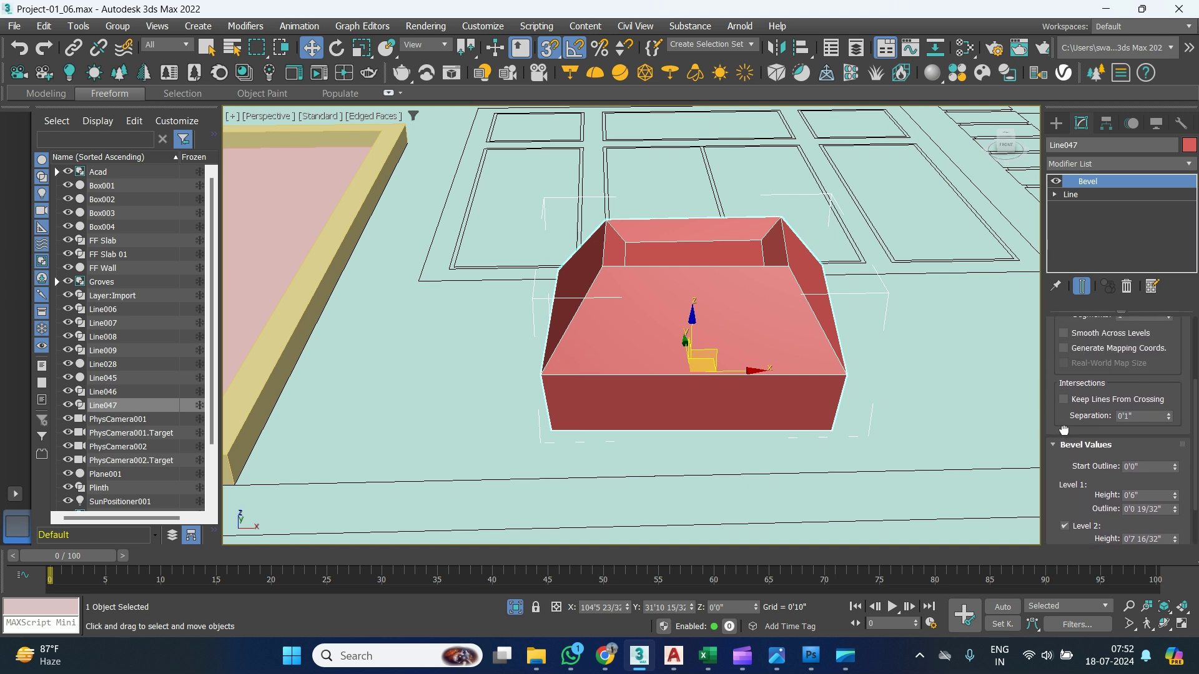
pyautogui.scroll(2, 1062, 475)
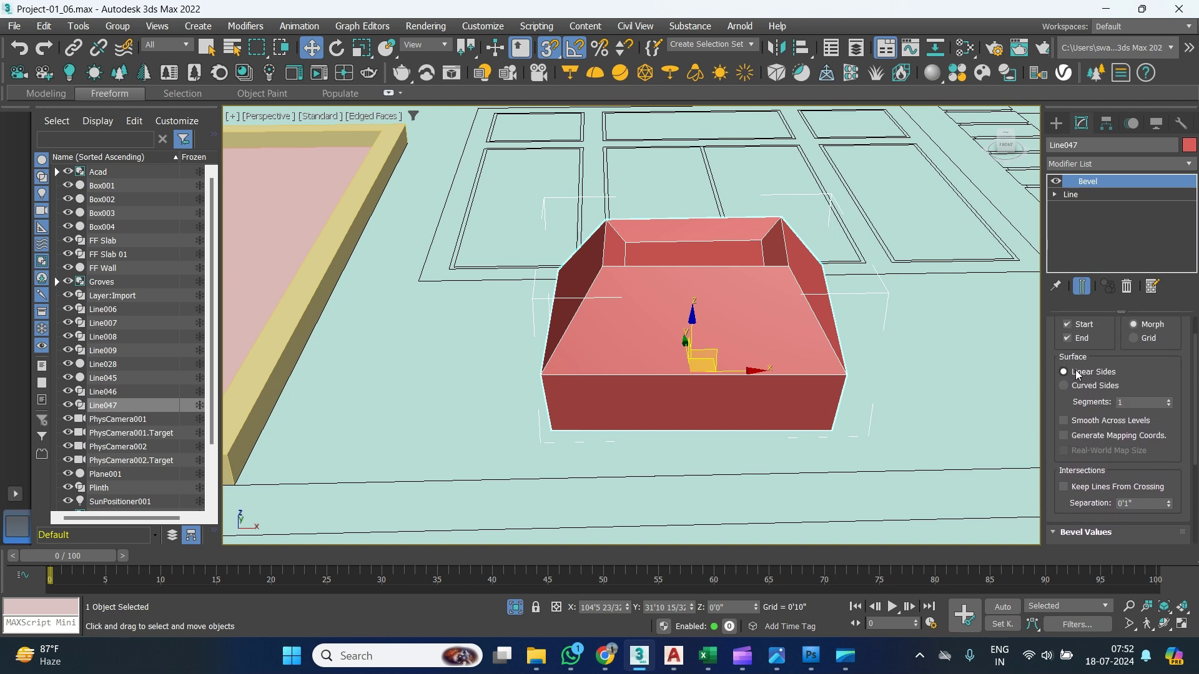
pyautogui.click(1075, 392)
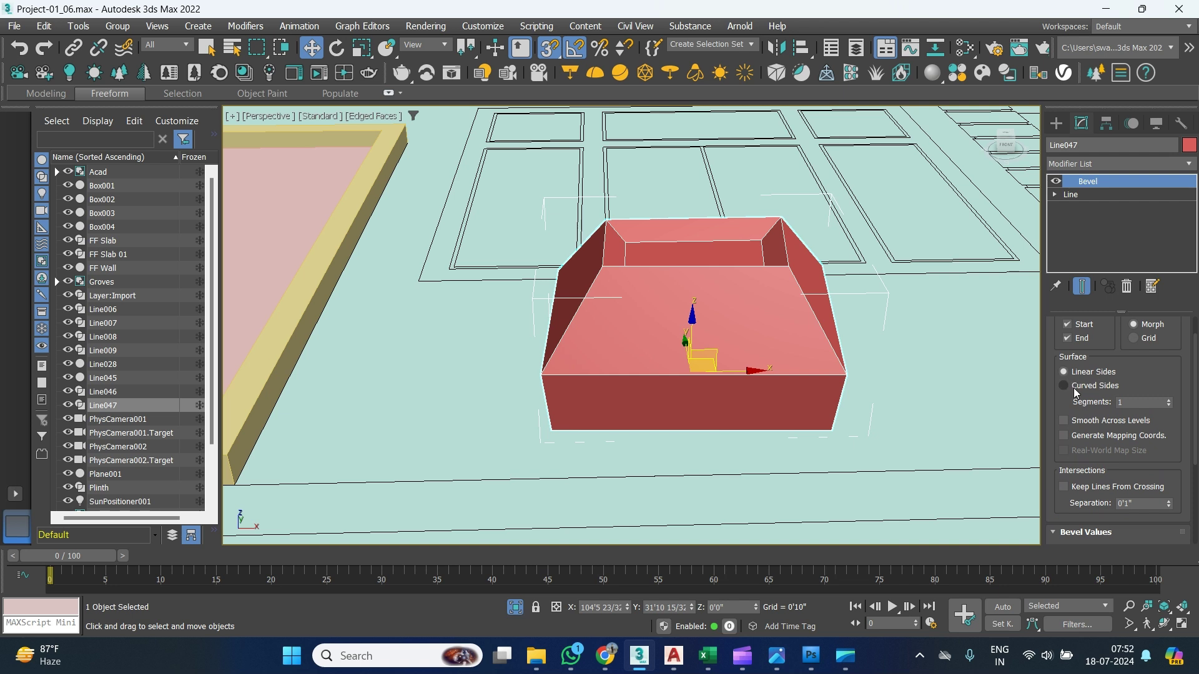
pyautogui.click(1169, 401)
pyautogui.click(1168, 401)
pyautogui.click(1168, 401)
pyautogui.click(1168, 401)
pyautogui.click(1168, 402)
pyautogui.keyDown('alt'); pyautogui.moveTo(809, 402); pyautogui.dragTo(748, 370, button='middle'); pyautogui.keyUp('alt')
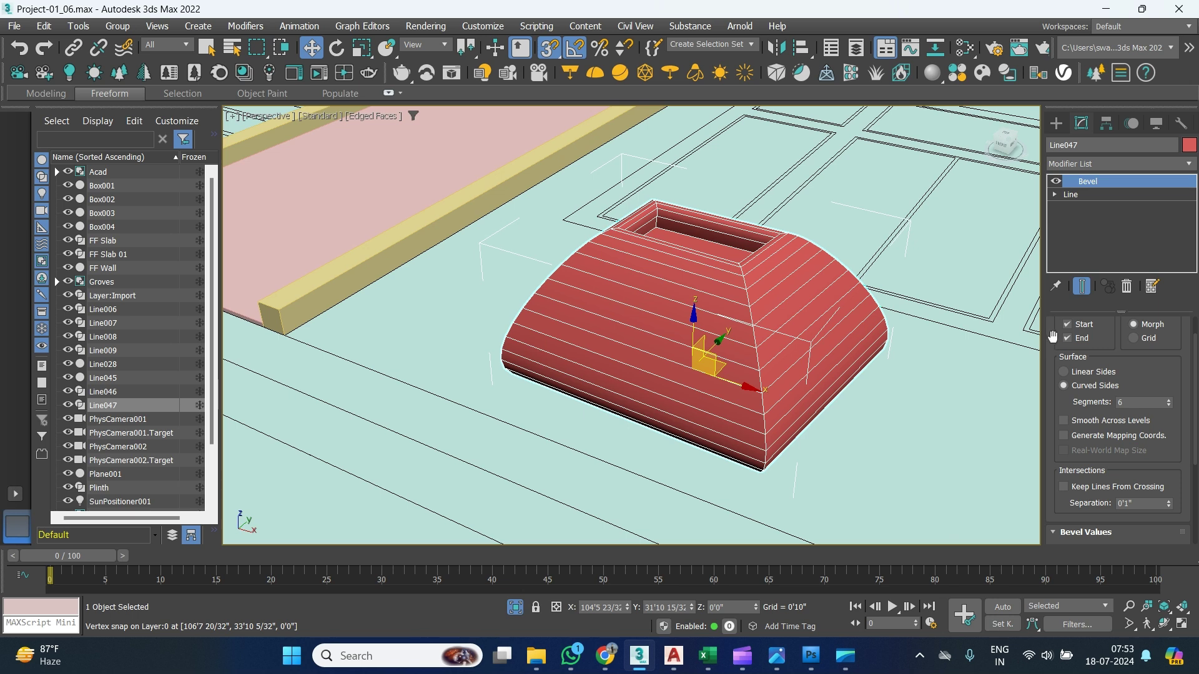
pyautogui.scroll(1, 1046, 361)
pyautogui.scroll(2, 1046, 361)
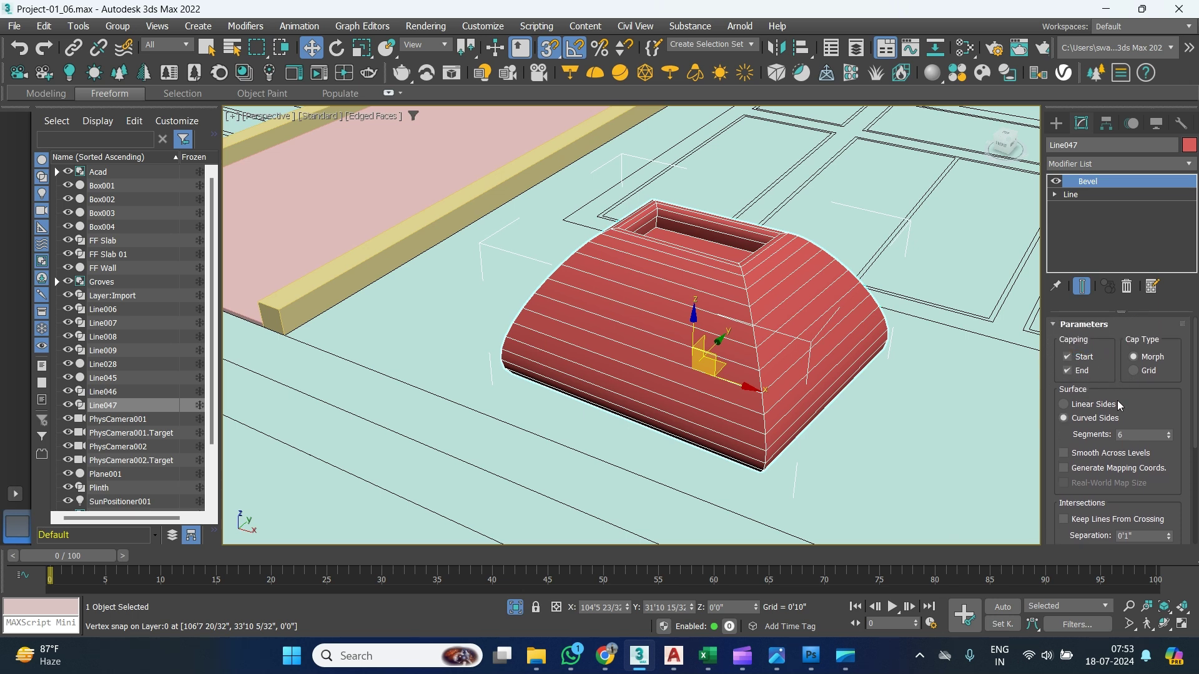
# Draw a rectangle about 1'8" long and 2'1" wide in the empty area beside the bevelled solid.
pyautogui.click(1071, 195)
pyautogui.click(1056, 123)
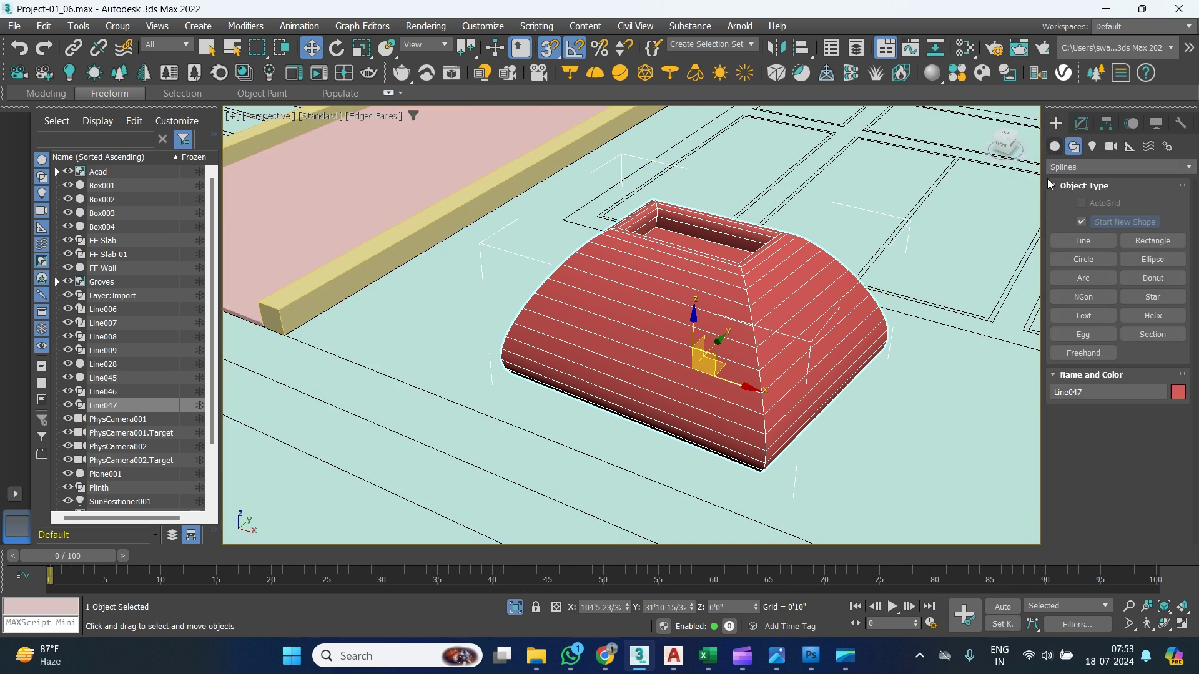
pyautogui.click(1153, 241)
pyautogui.moveTo(884, 365); pyautogui.dragTo(603, 284, button='middle')
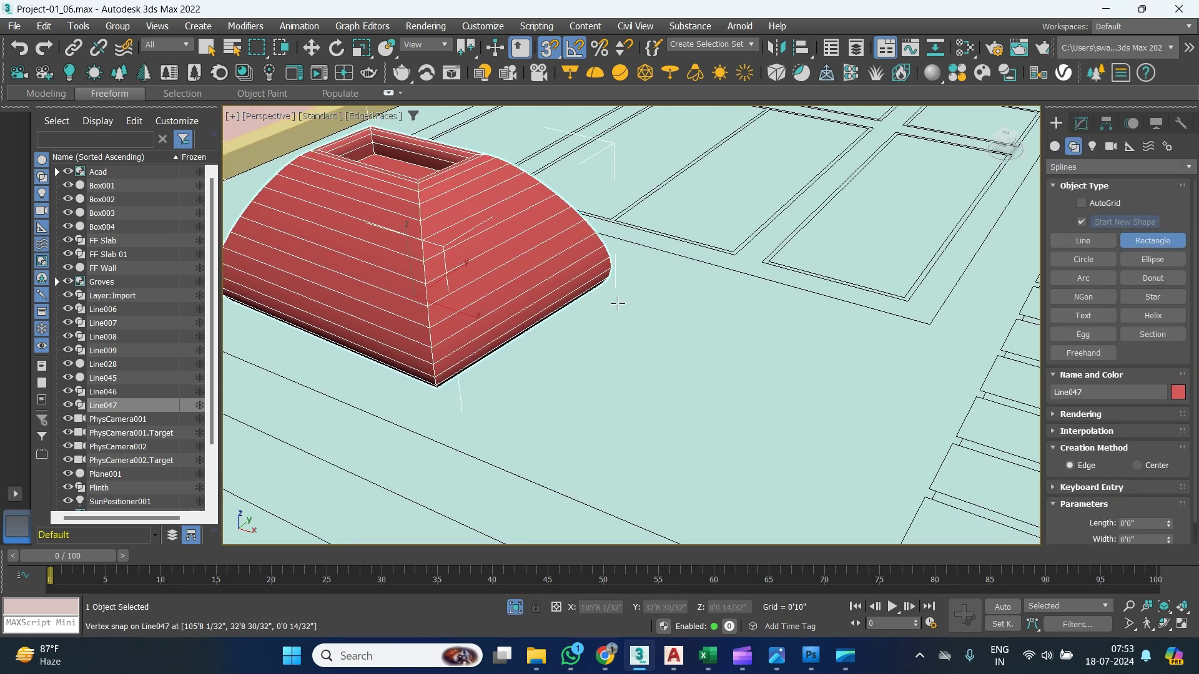
pyautogui.moveTo(665, 304); pyautogui.dragTo(839, 531)
pyautogui.moveTo(804, 388); pyautogui.dragTo(710, 367, button='middle')
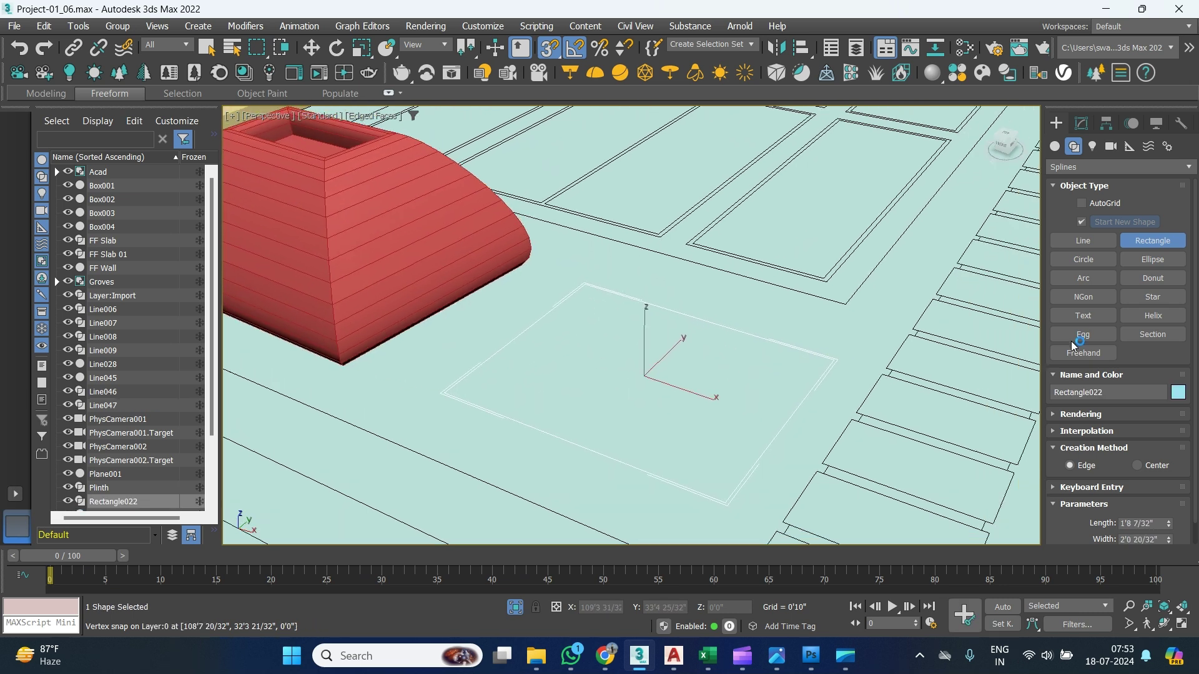
# In top wireframe view, draw an open S-curved profile with the Line tool, running up and leftward from the new rectangle's upper-right corner.
pyautogui.click(1087, 245)
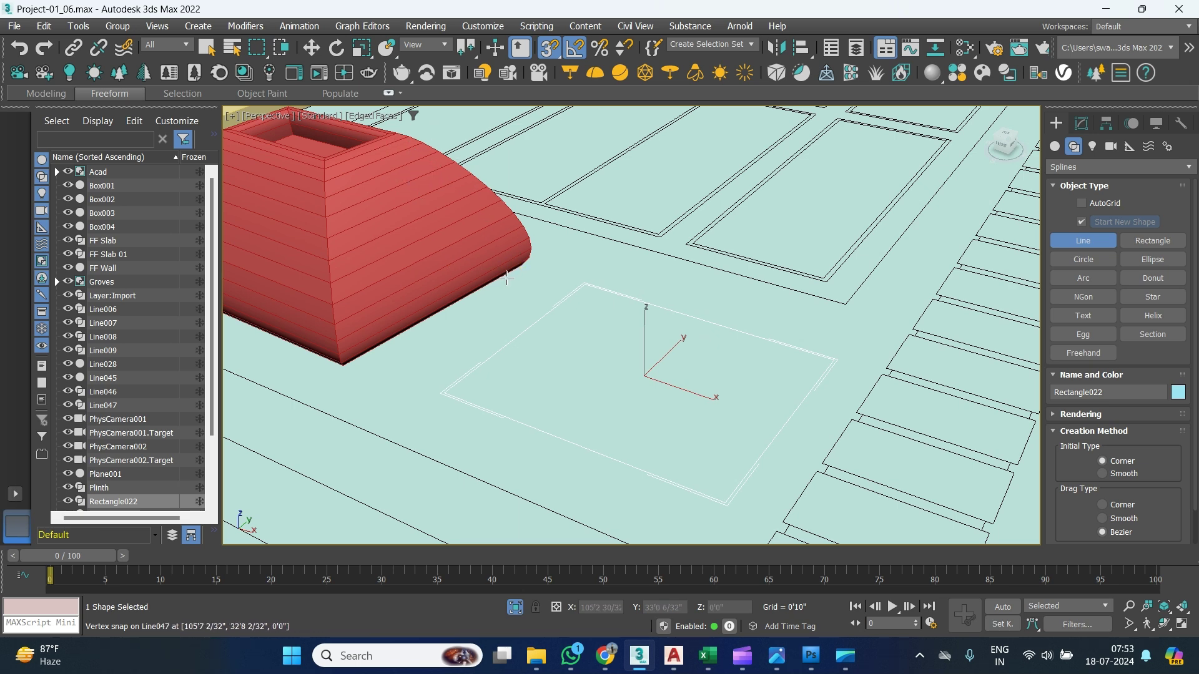
pyautogui.moveTo(656, 298); pyautogui.dragTo(604, 330, button='middle')
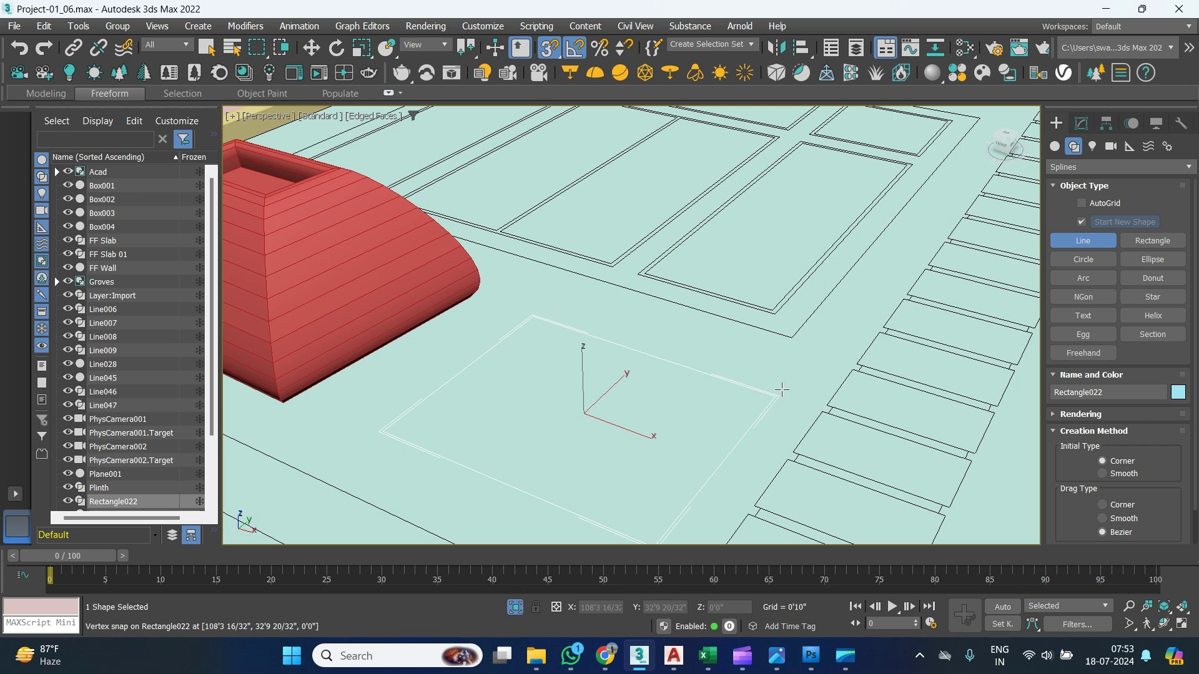
pyautogui.press('t')
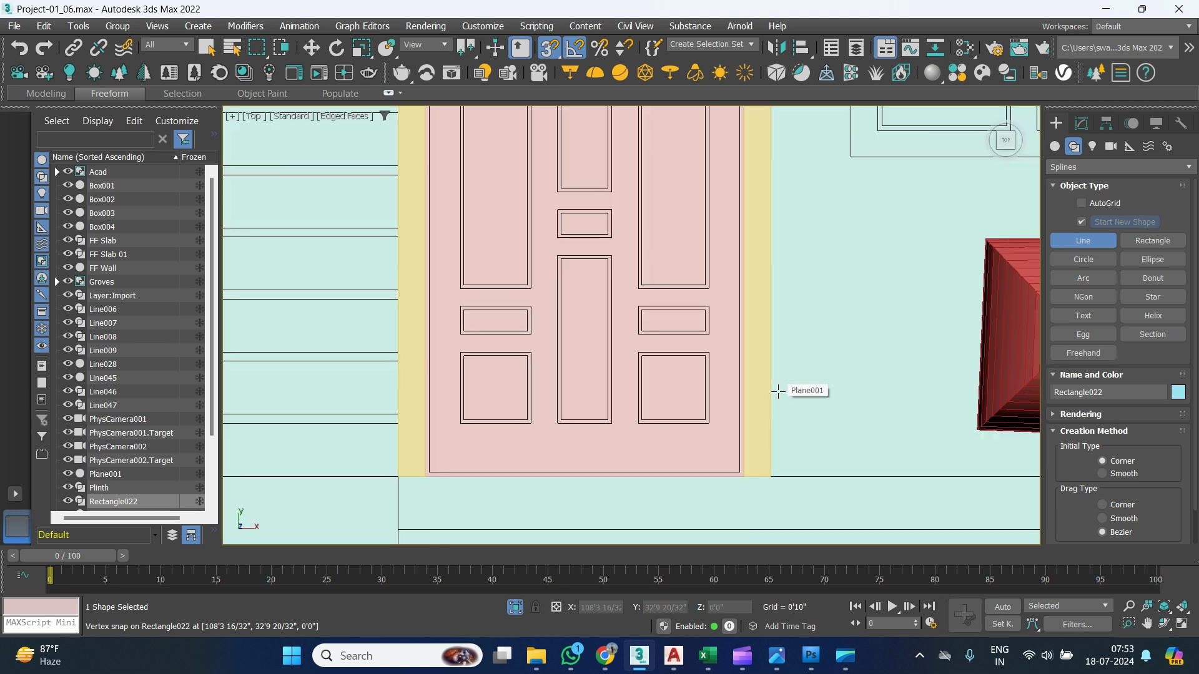
pyautogui.press('z')
pyautogui.press('F3')
pyautogui.scroll(-5, 780, 384)
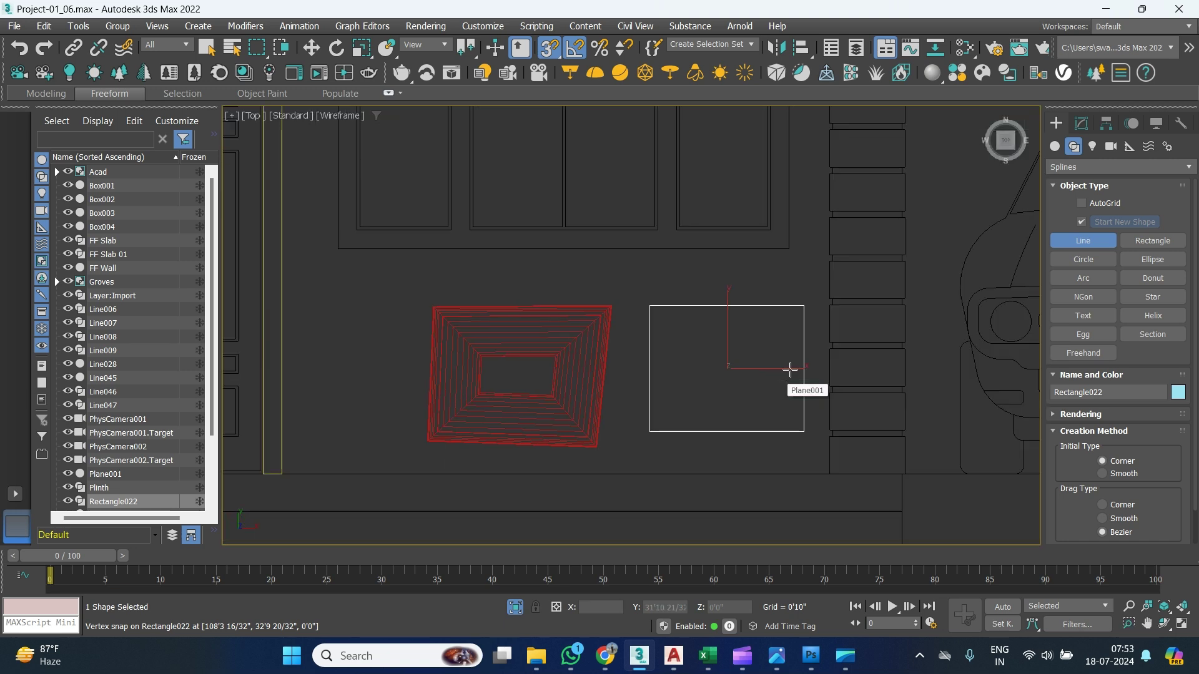
pyautogui.scroll(2, 686, 418)
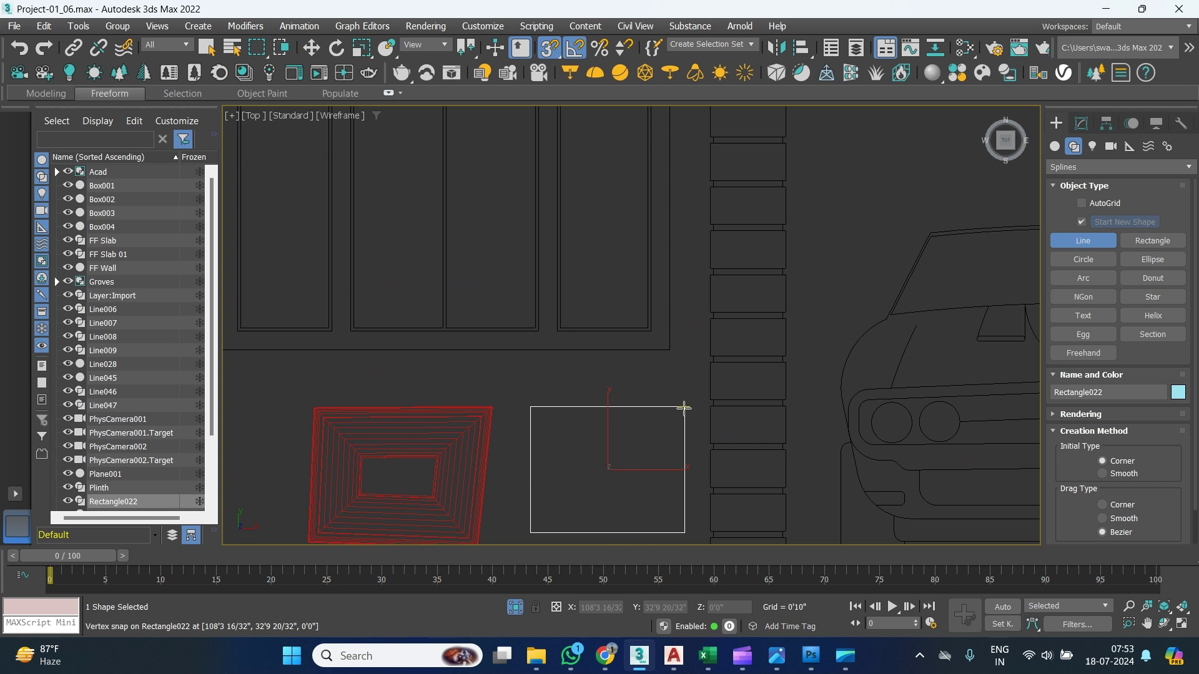
pyautogui.click(684, 407)
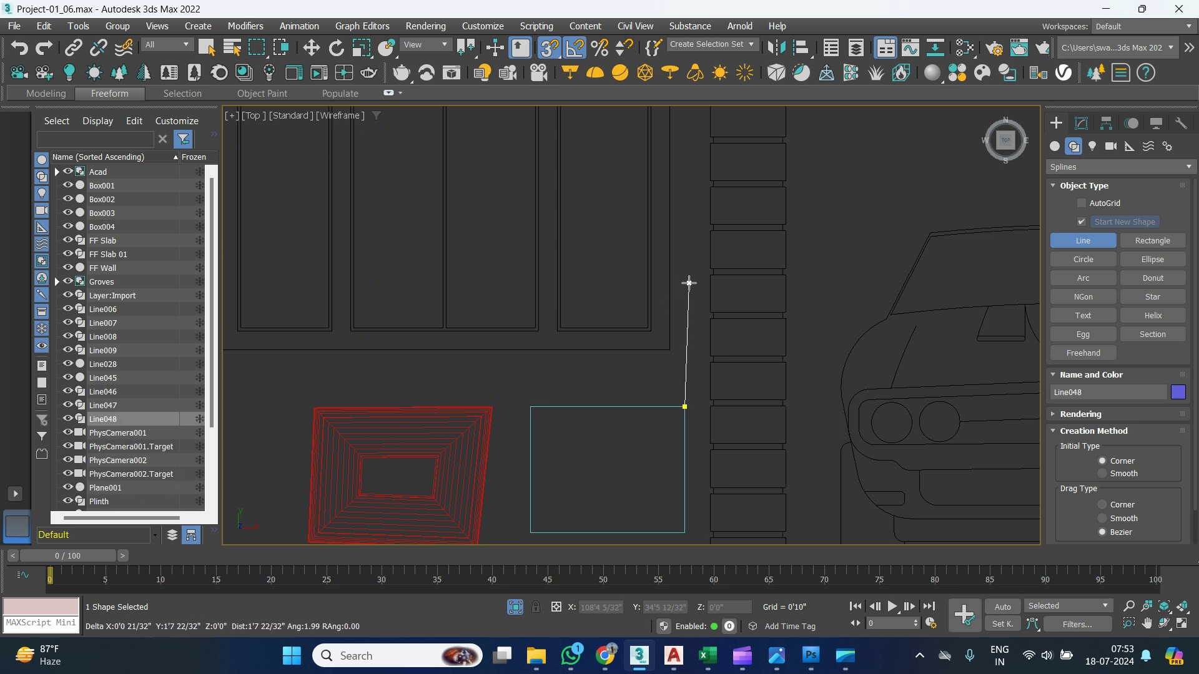
pyautogui.moveTo(665, 290); pyautogui.dragTo(653, 273)
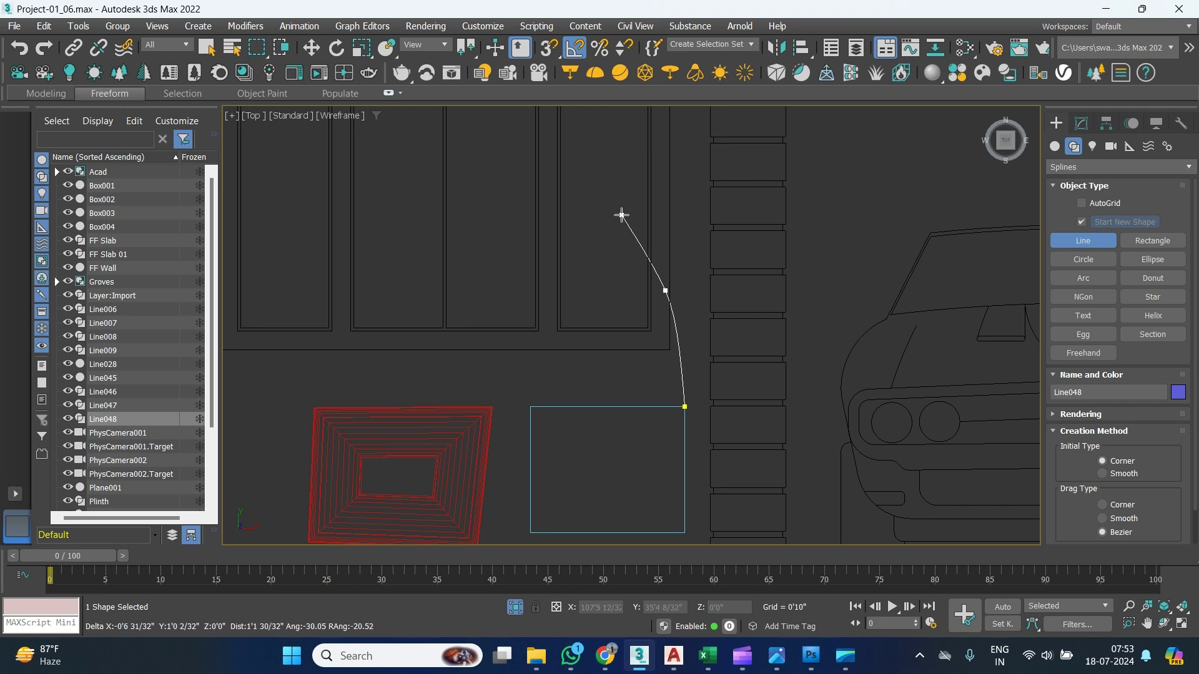
pyautogui.press('BackSpace')
pyautogui.scroll(5, 661, 364)
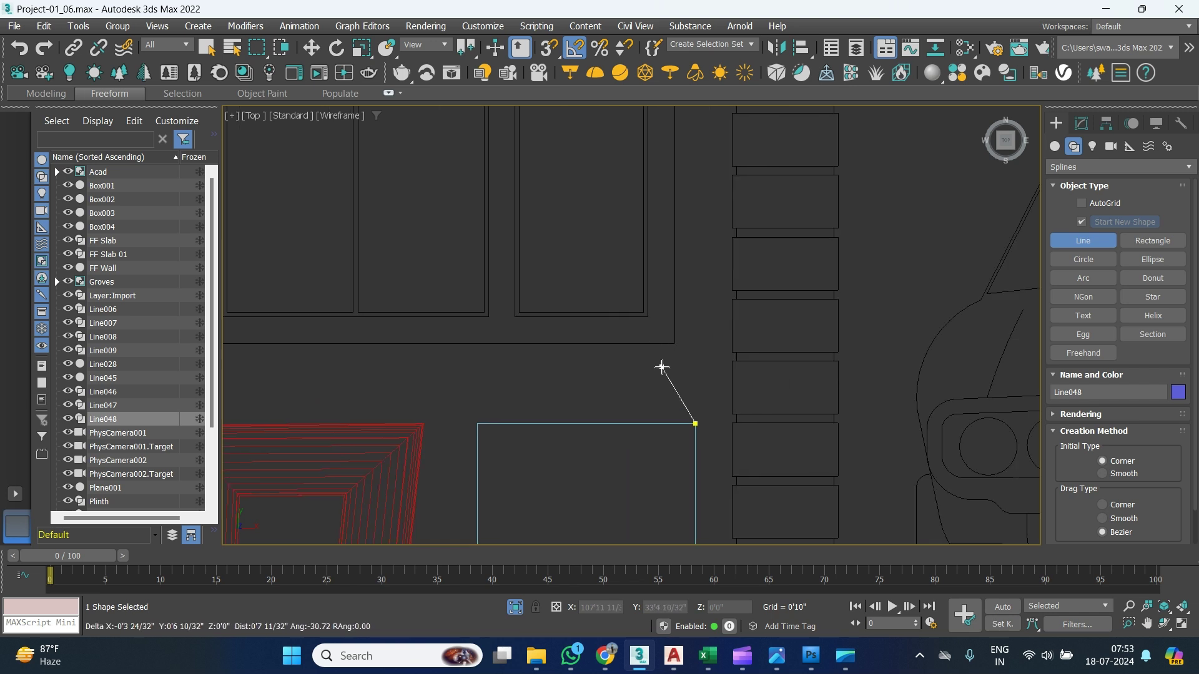
pyautogui.scroll(2, 686, 386)
pyautogui.moveTo(684, 383); pyautogui.dragTo(610, 324)
pyautogui.moveTo(606, 269); pyautogui.dragTo(605, 250)
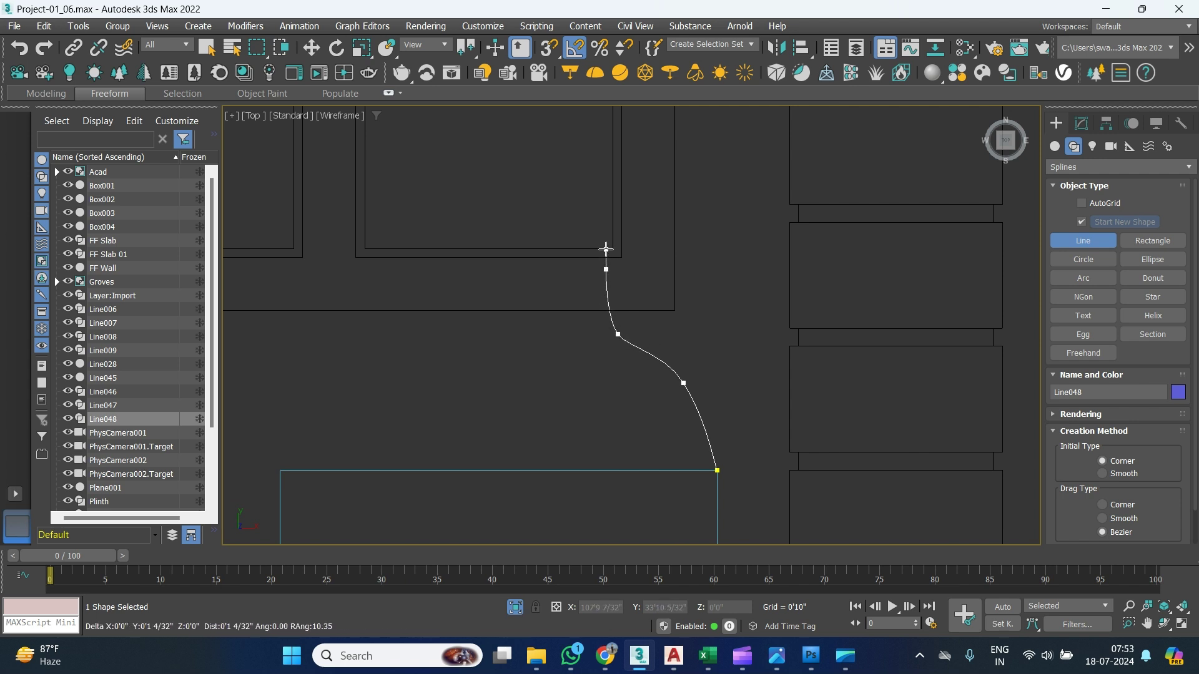
pyautogui.moveTo(567, 206); pyautogui.dragTo(561, 194)
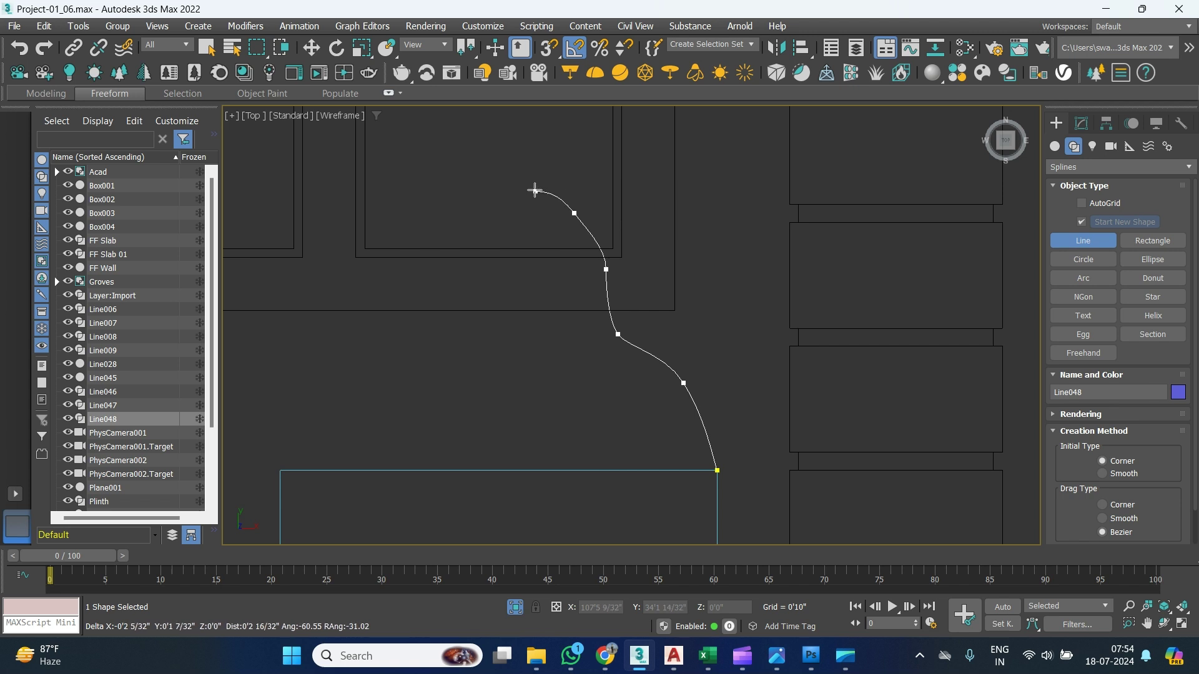
pyautogui.click(502, 155)
pyautogui.rightClick(500, 155)
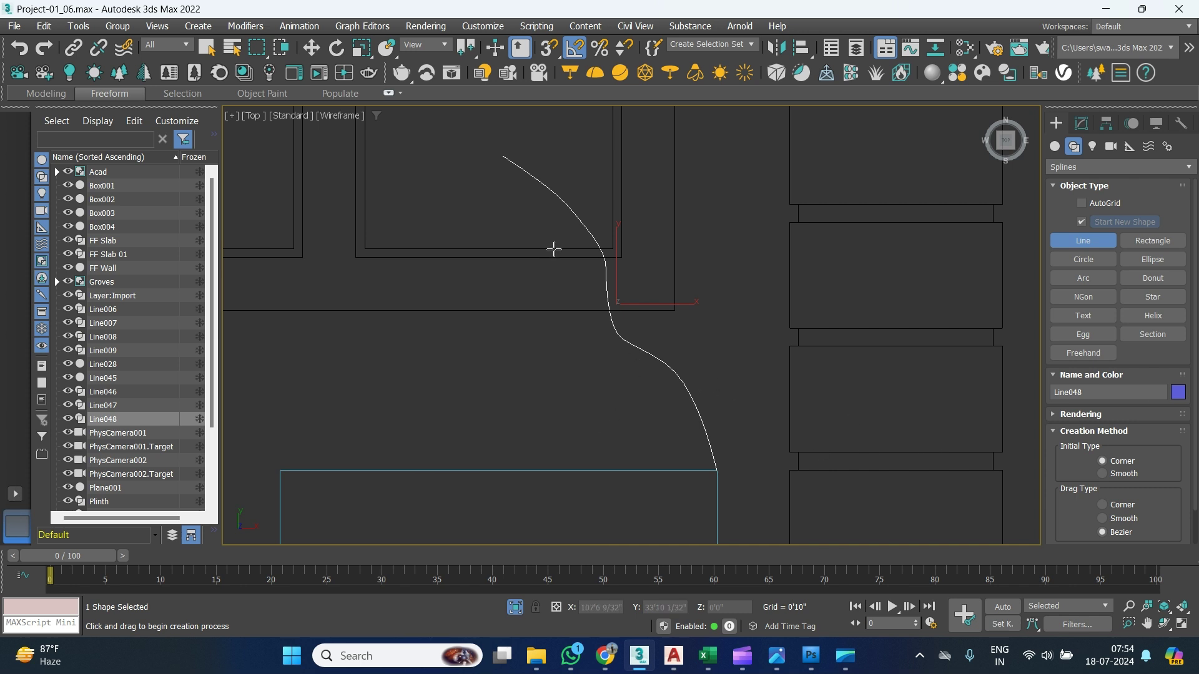
pyautogui.rightClick(589, 406)
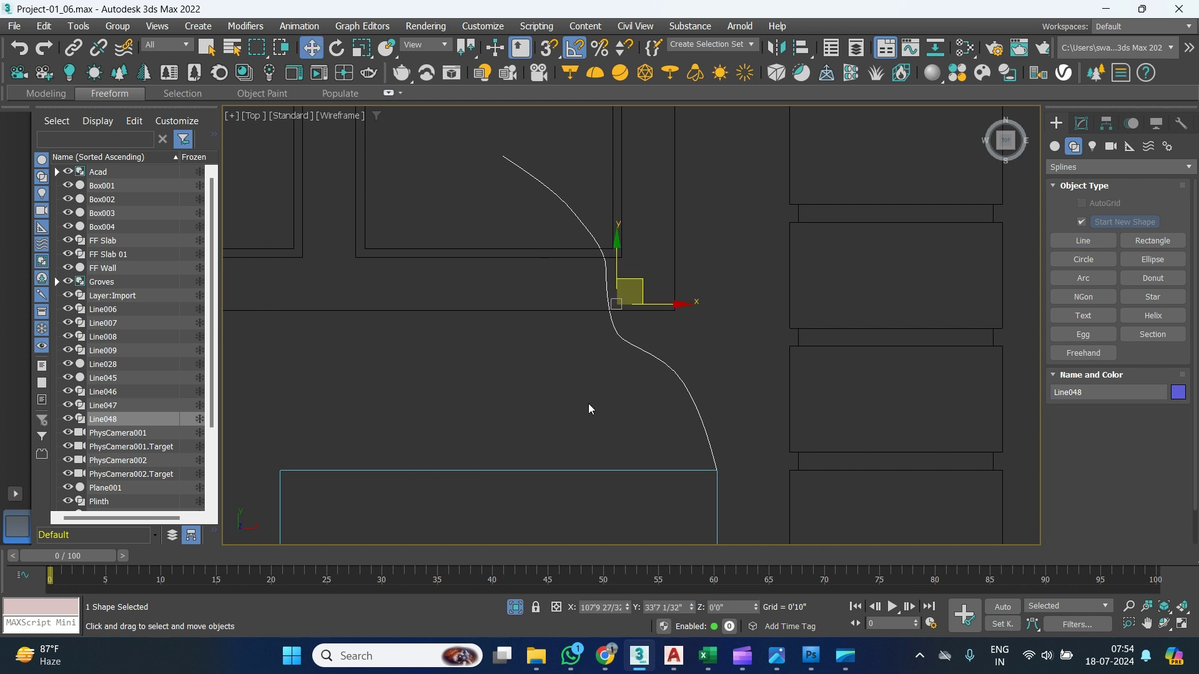
# Check the curved profile line against the rectangle and leave the rectangle selected.
pyautogui.click(583, 471)
pyautogui.scroll(-2, 586, 402)
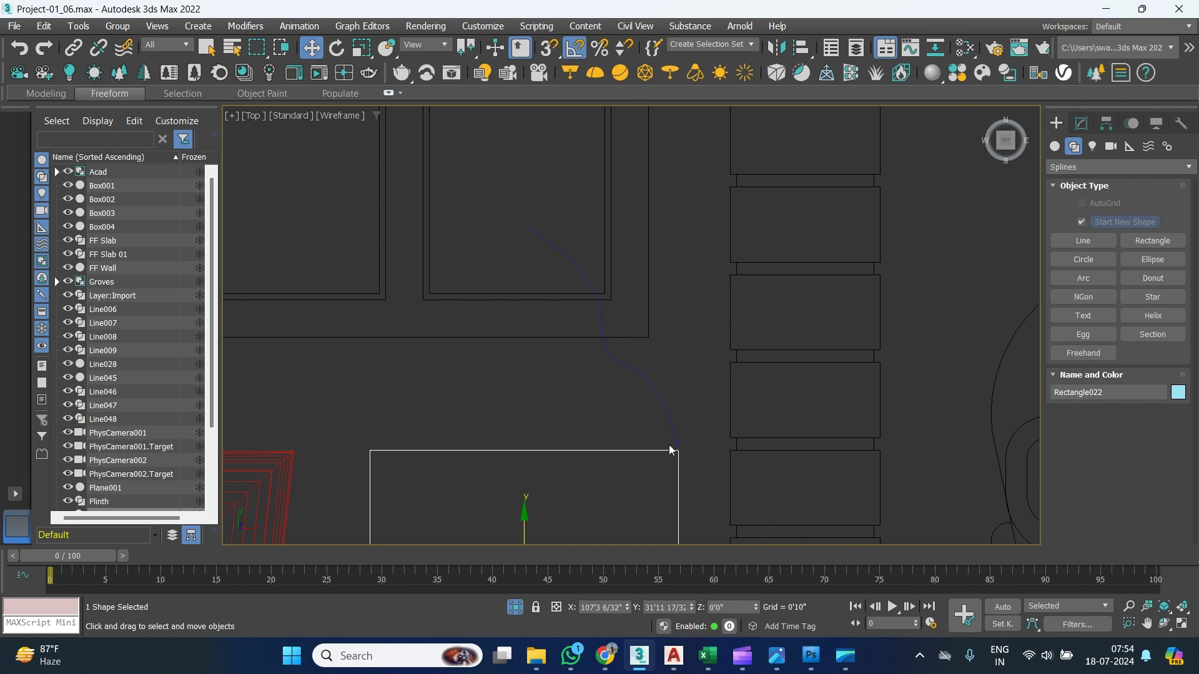
pyautogui.scroll(-3, 607, 399)
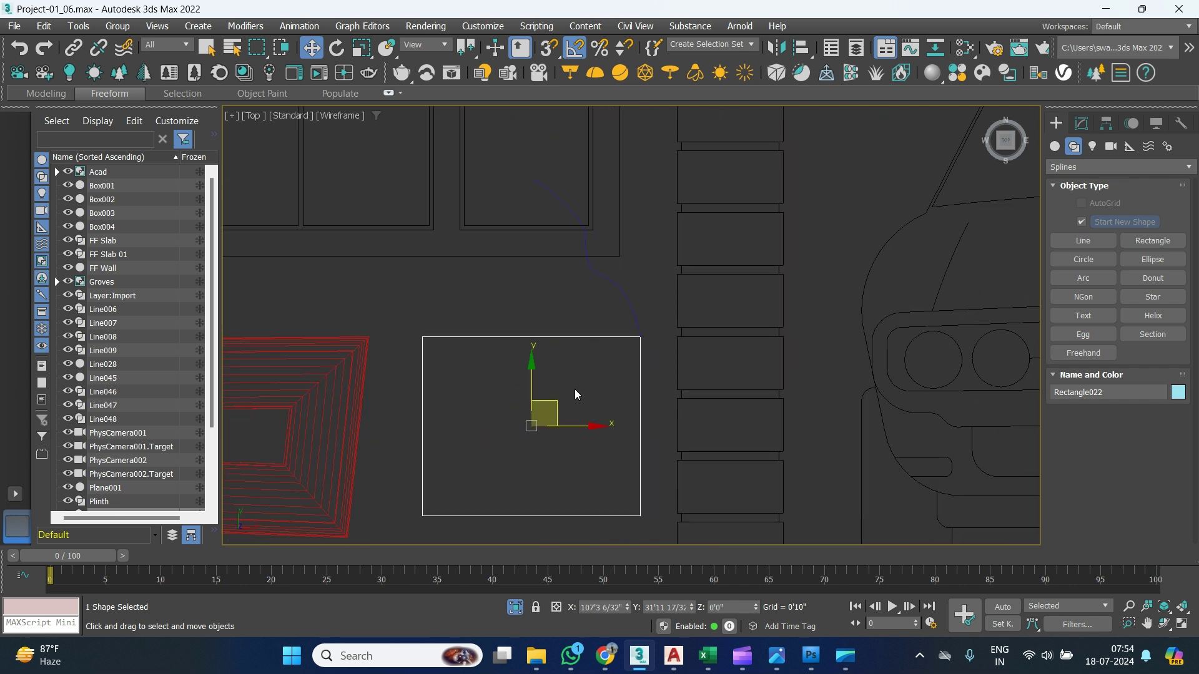
pyautogui.moveTo(630, 277); pyautogui.dragTo(600, 305)
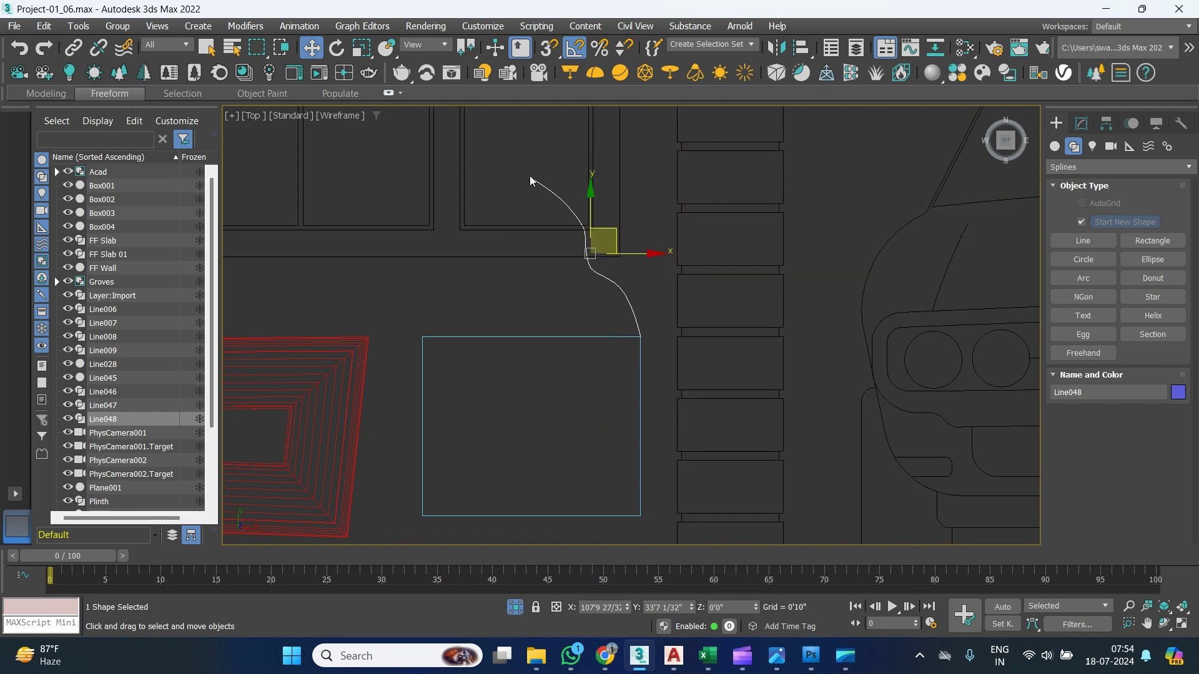
pyautogui.moveTo(485, 399); pyautogui.dragTo(493, 419)
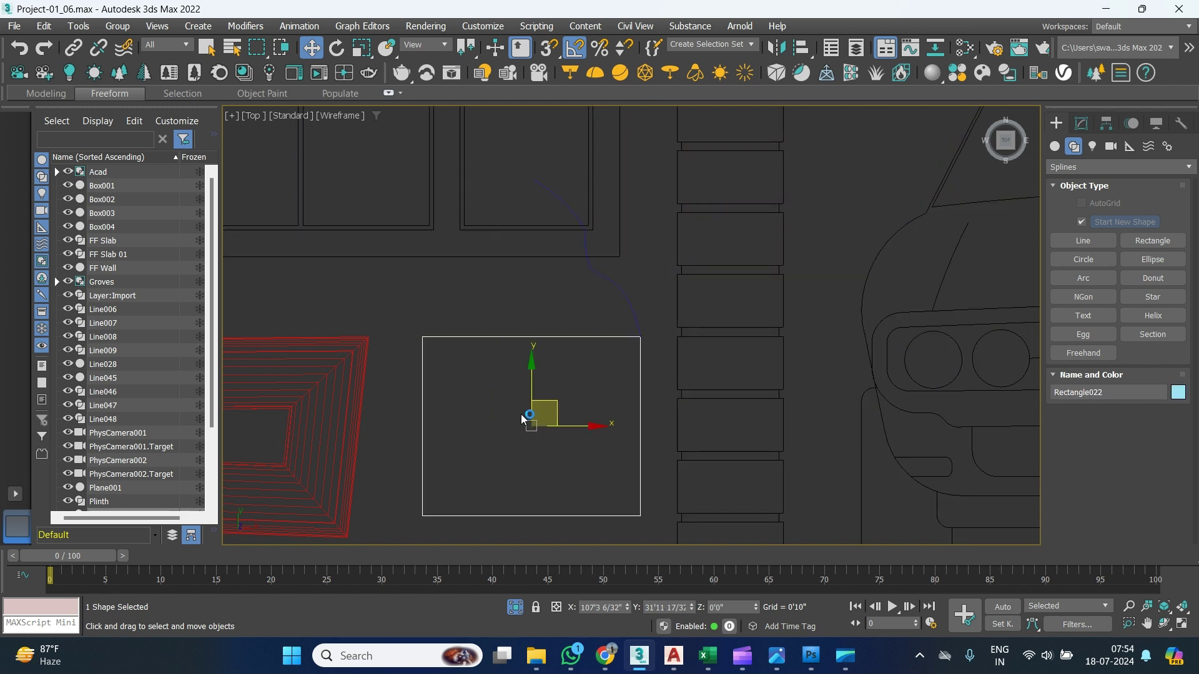
# Add a Bevel Profile modifier to the selected rectangle.
pyautogui.click(1080, 124)
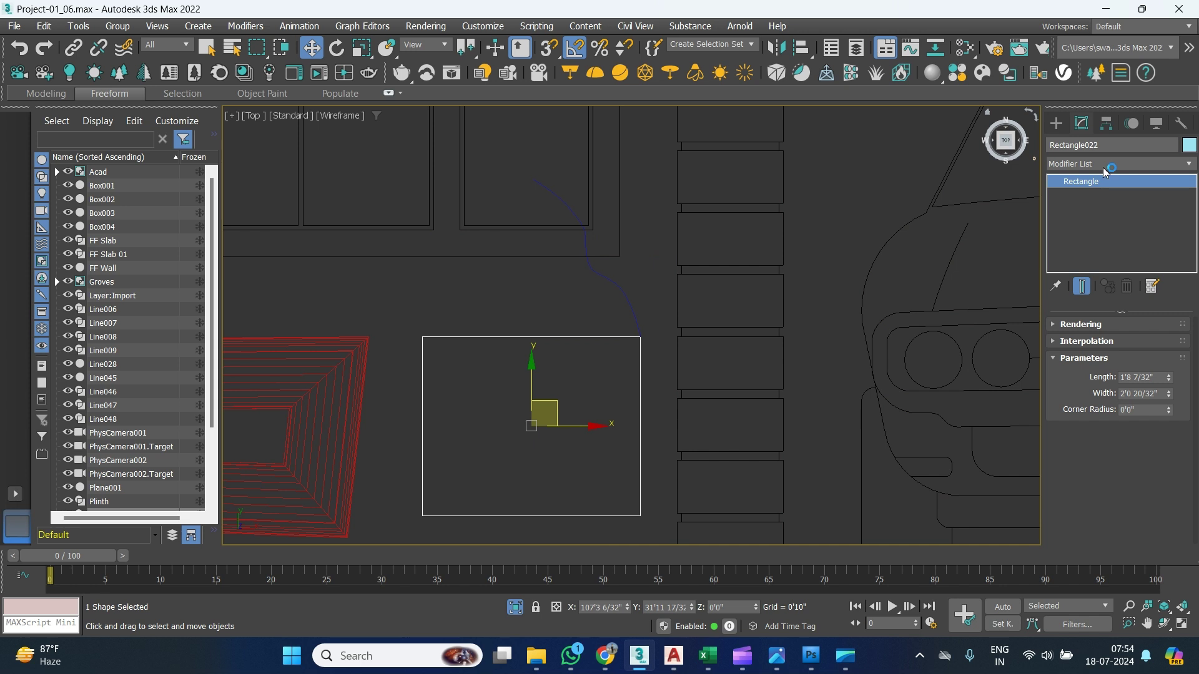
pyautogui.click(1101, 163)
pyautogui.scroll(-1, 1095, 438)
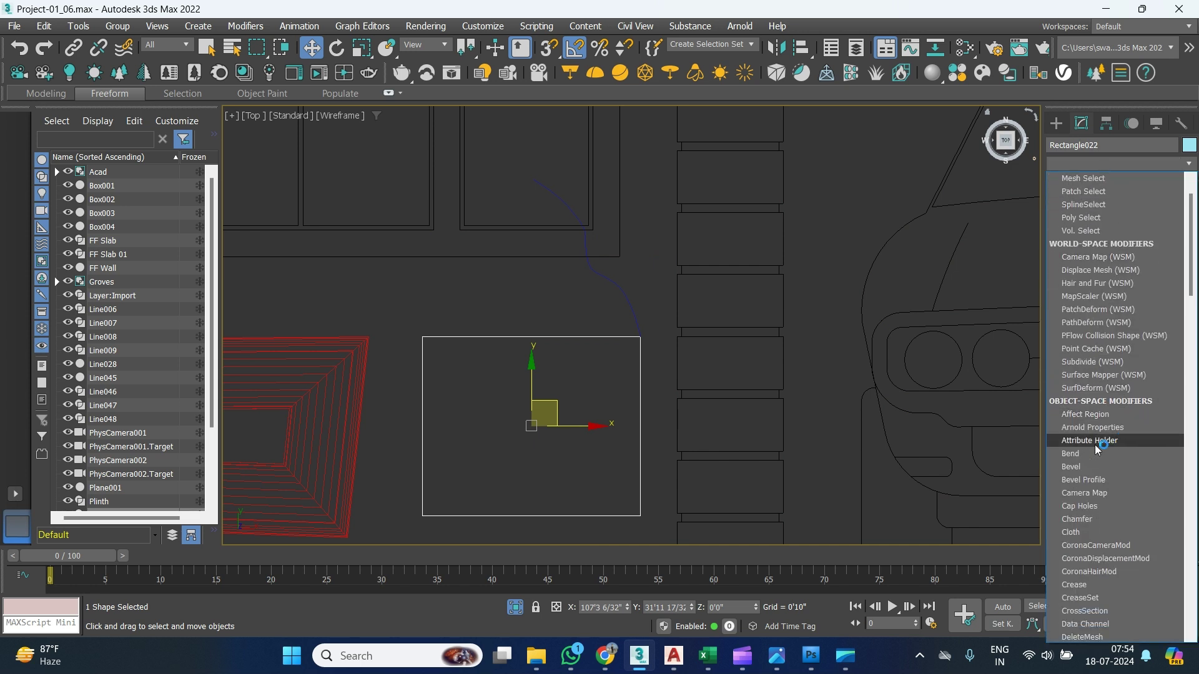
pyautogui.click(1109, 480)
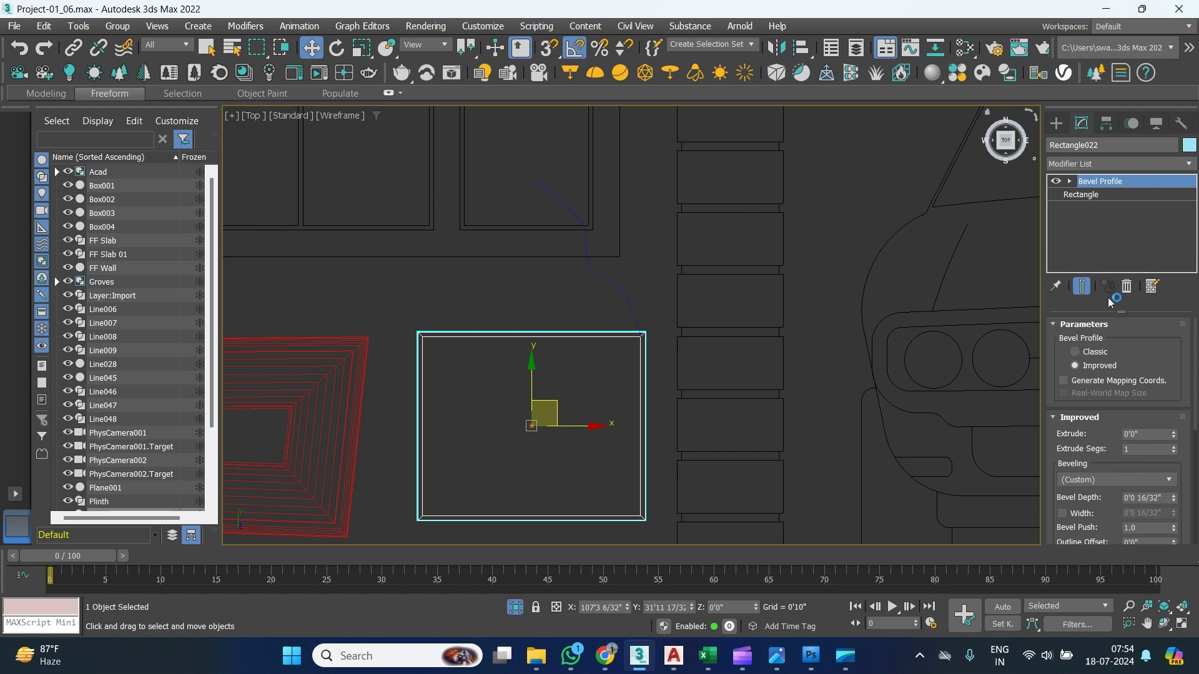
# Switch the Bevel Profile modifier to Classic and pick the curved line beside the rectangle as its profile.
pyautogui.moveTo(1157, 355); pyautogui.dragTo(1138, 392)
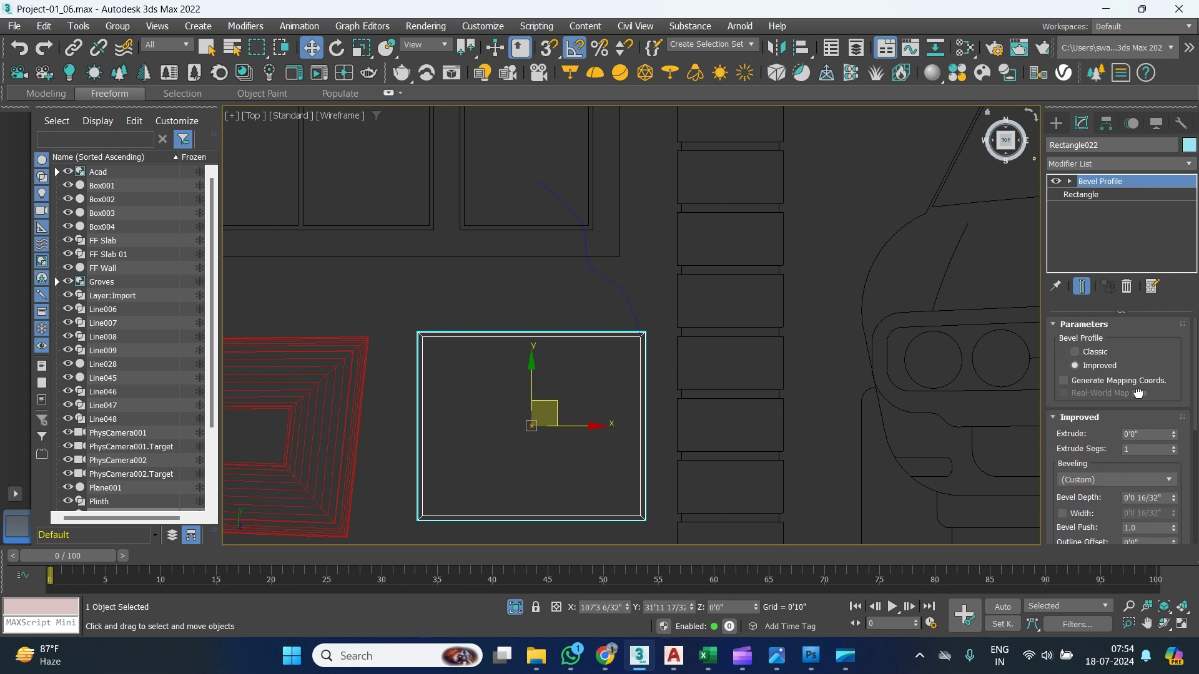
pyautogui.click(1075, 352)
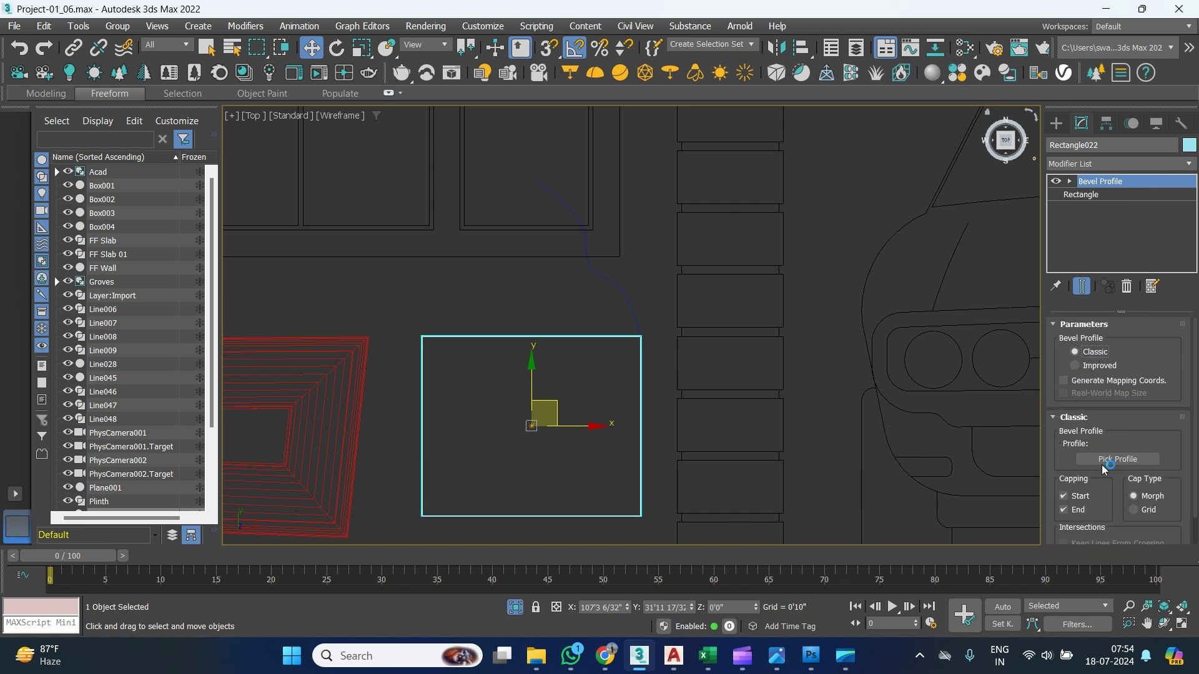
pyautogui.click(1094, 367)
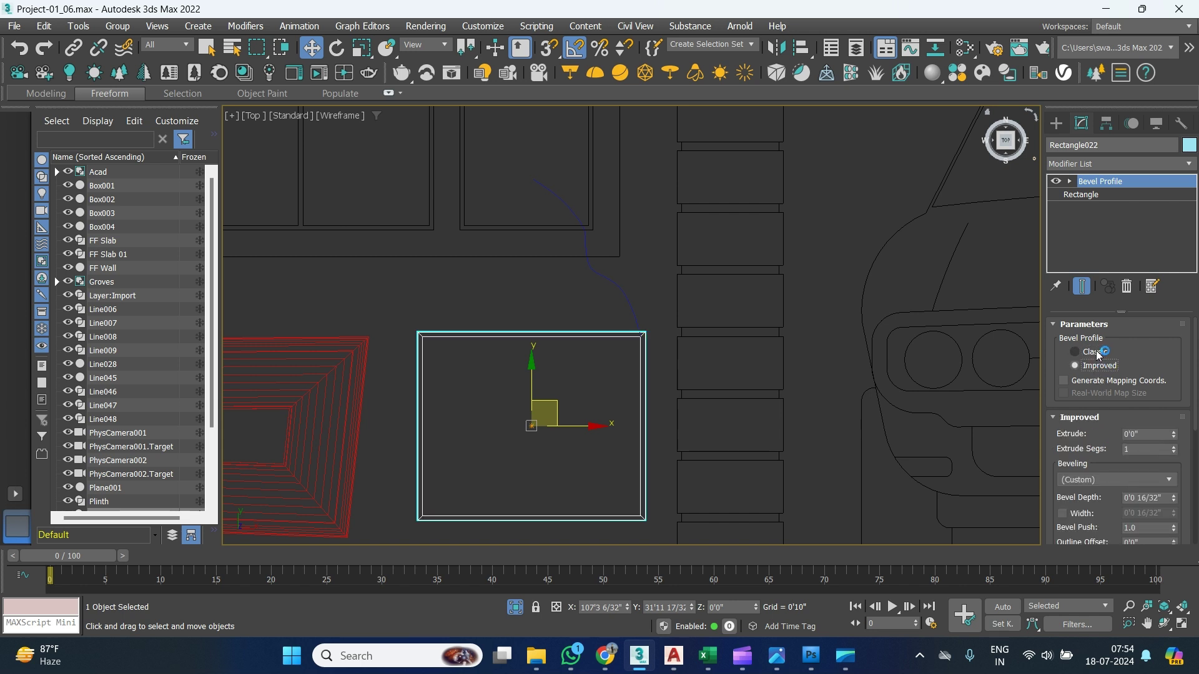
pyautogui.click(1096, 353)
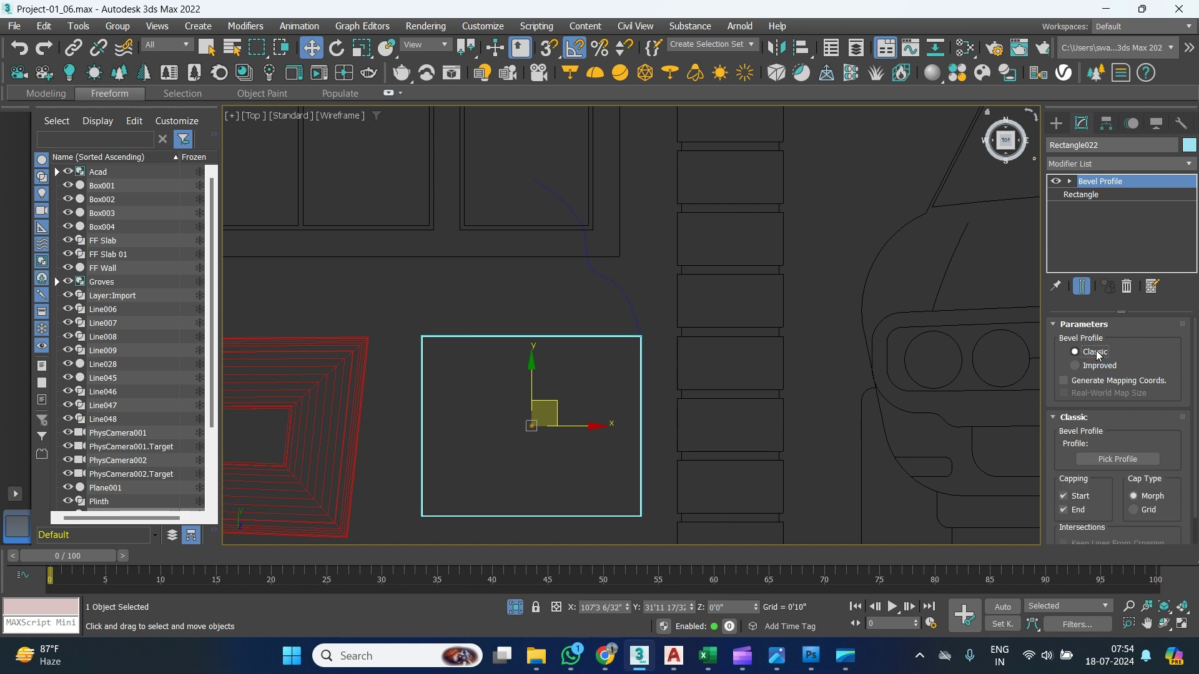
pyautogui.click(1127, 461)
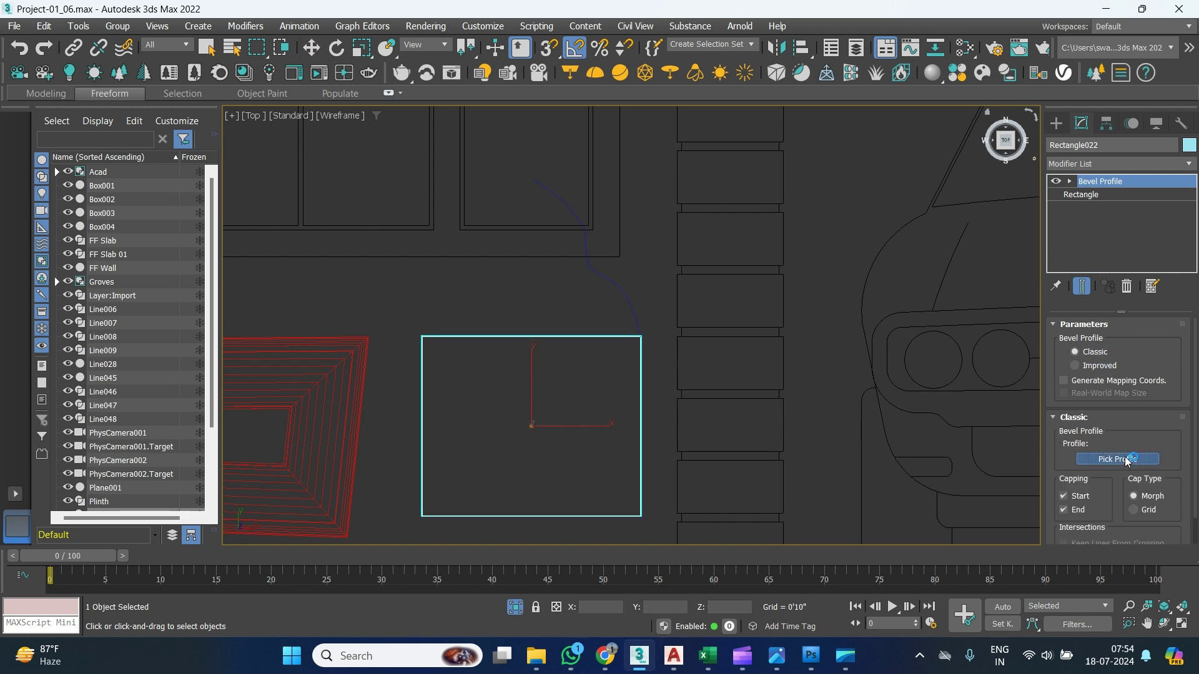
pyautogui.click(625, 298)
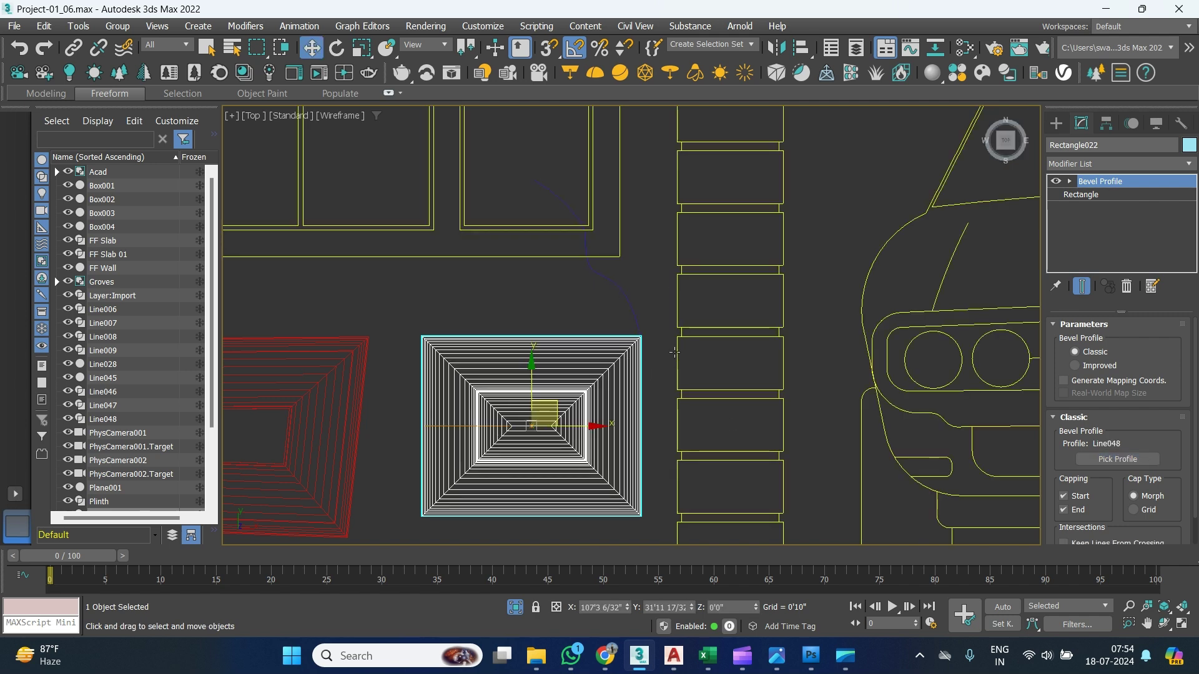
# Rotate the curved profile line about 85 degrees around the X axis in the shaded perspective view.
pyautogui.press('p')
pyautogui.moveTo(677, 349)
pyautogui.keyDown('alt'); pyautogui.mouseDown(button='middle')
pyautogui.moveTo(567, 385)
pyautogui.moveTo(570, 343)
pyautogui.moveTo(591, 358)
pyautogui.mouseUp(button='middle'); pyautogui.keyUp('alt')
pyautogui.press('F3')
pyautogui.press('z')
pyautogui.moveTo(646, 323)
pyautogui.keyDown('alt'); pyautogui.mouseDown(button='middle')
pyautogui.moveTo(679, 322)
pyautogui.moveTo(633, 334)
pyautogui.moveTo(650, 331)
pyautogui.mouseUp(button='middle'); pyautogui.keyUp('alt')
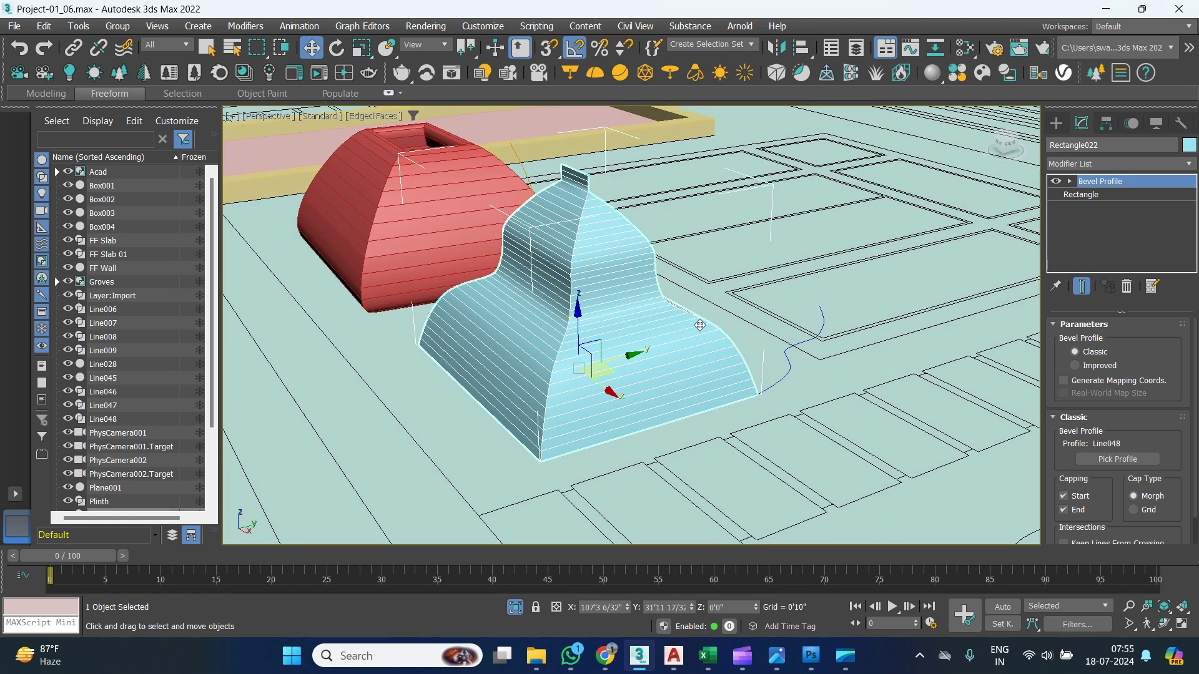
pyautogui.click(788, 368)
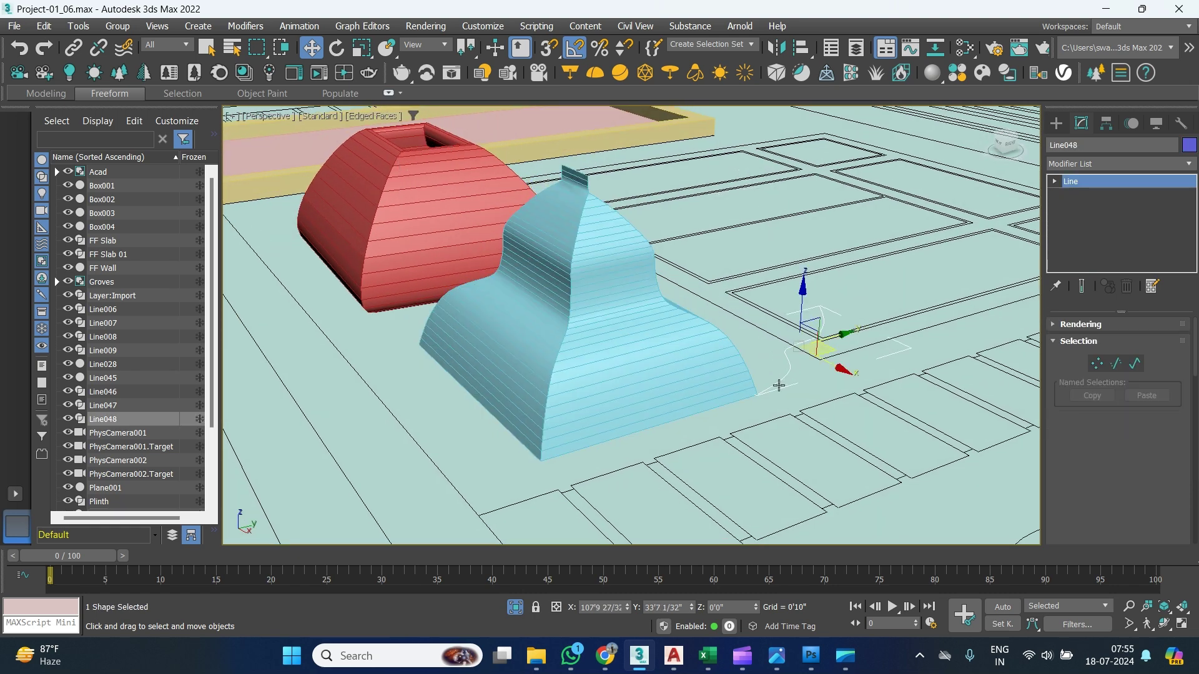
pyautogui.click(336, 47)
pyautogui.moveTo(778, 310); pyautogui.dragTo(764, 350)
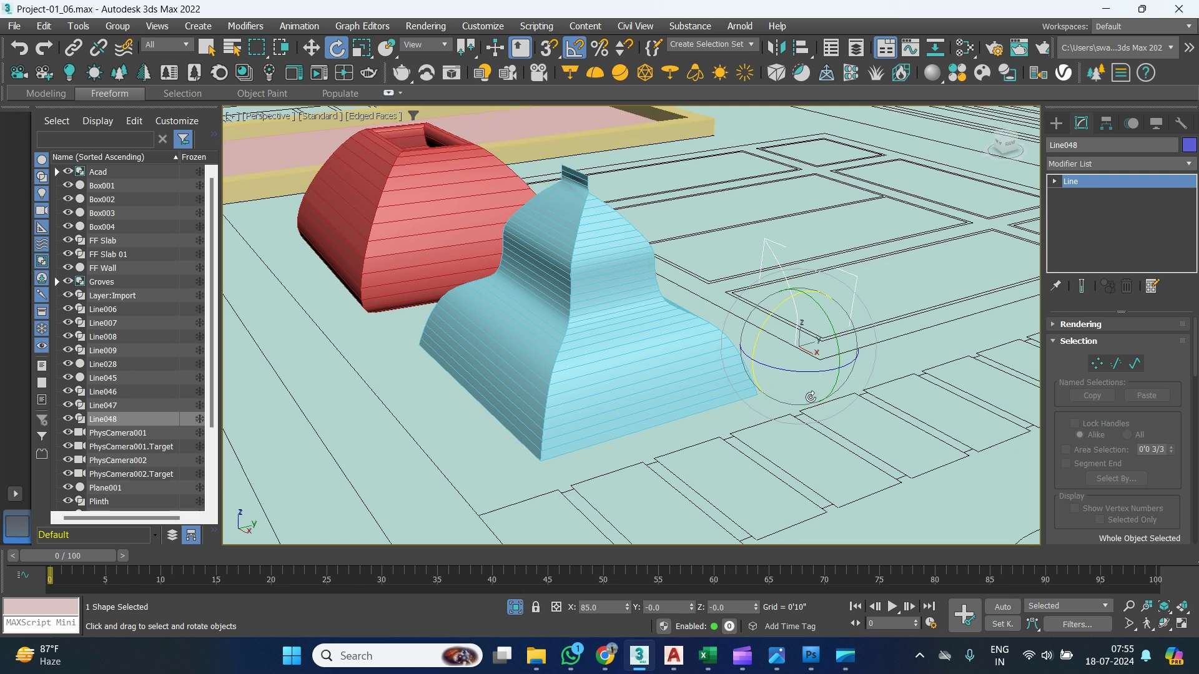
# Move the rotated profile line up and align it alongside the beveled solid's outer edge in the front view.
pyautogui.press('w')
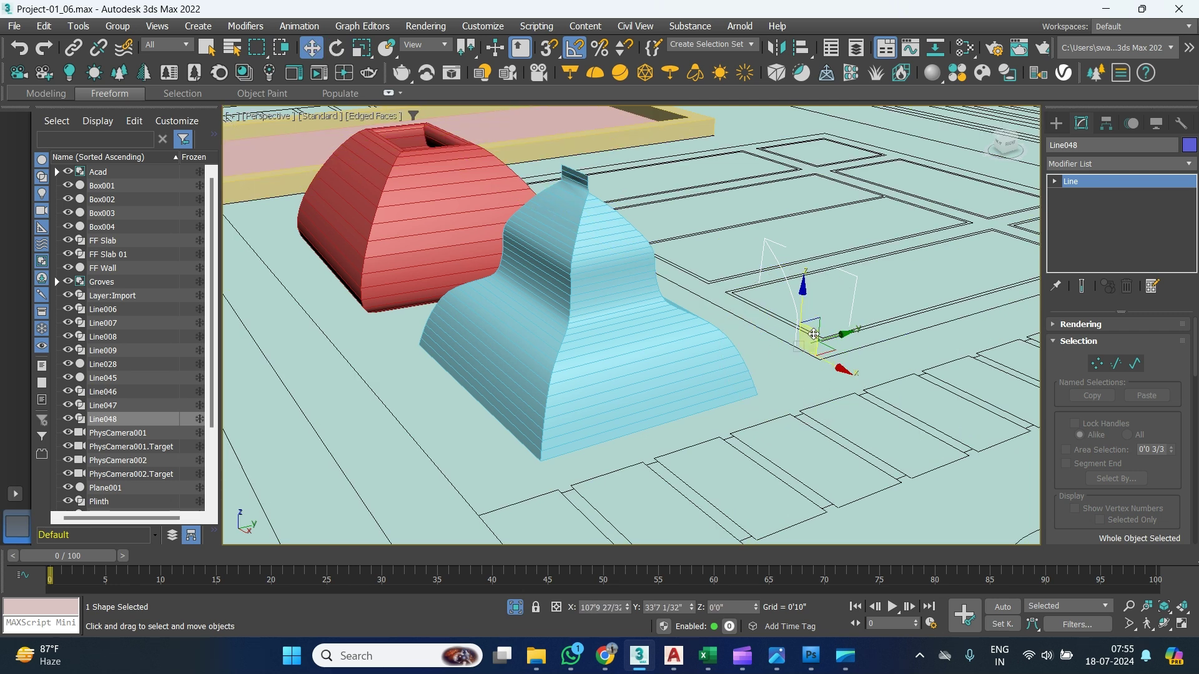
pyautogui.moveTo(803, 305); pyautogui.dragTo(803, 183)
pyautogui.press('f')
pyautogui.press('z')
pyautogui.scroll(-3, 737, 347)
pyautogui.press('F3')
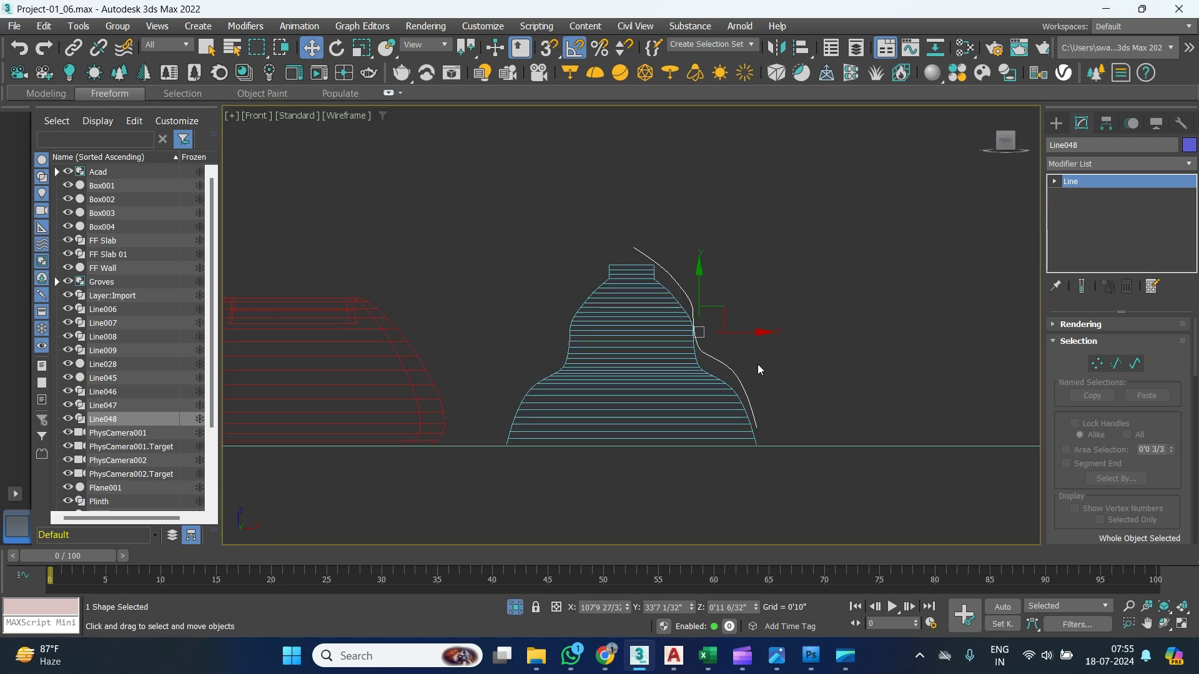
pyautogui.moveTo(723, 315)
pyautogui.mouseDown()
pyautogui.moveTo(778, 347)
pyautogui.moveTo(727, 329)
pyautogui.mouseUp()
pyautogui.scroll(3, 612, 272)
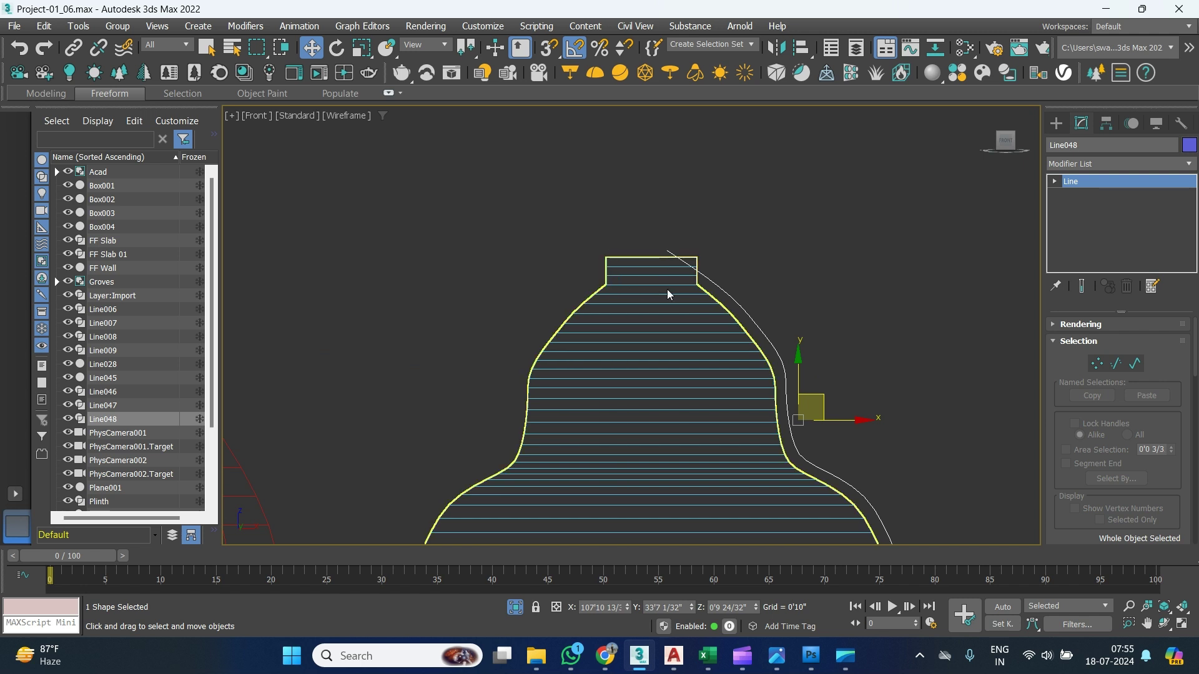
# Increase the length of the beveled solid's base rectangle to 2'1 18/32".
pyautogui.press('p')
pyautogui.scroll(10, 671, 368)
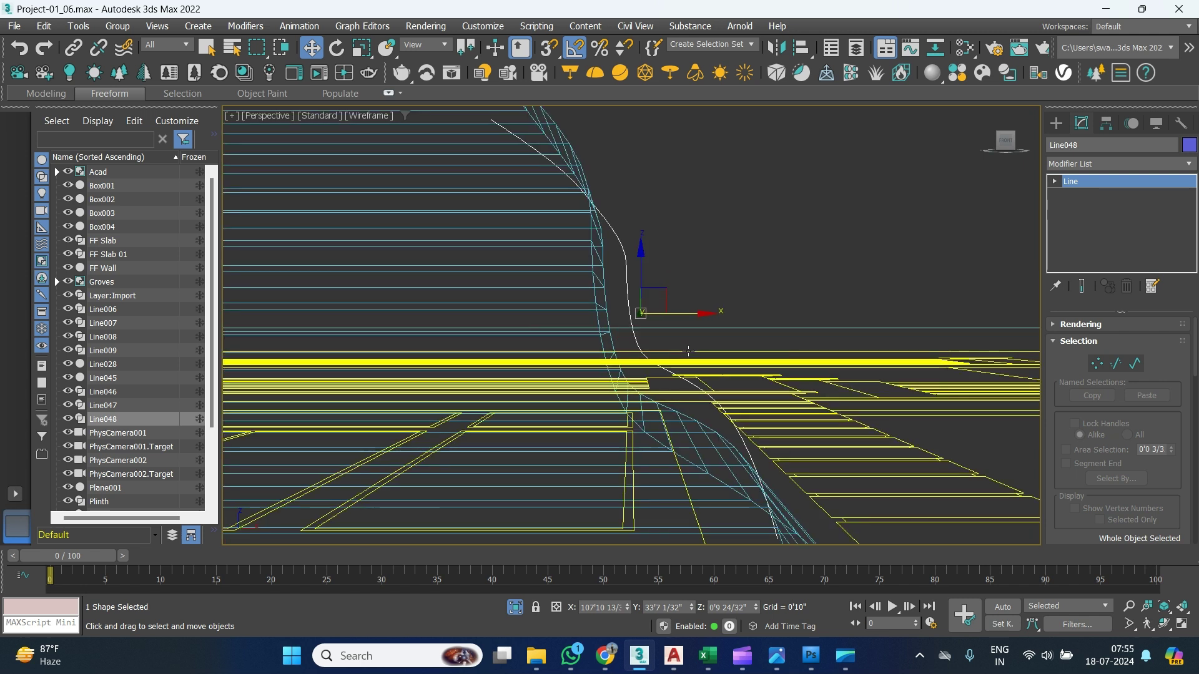
pyautogui.scroll(-5, 668, 382)
pyautogui.keyDown('alt'); pyautogui.moveTo(666, 396); pyautogui.dragTo(624, 474, button='middle'); pyautogui.keyUp('alt')
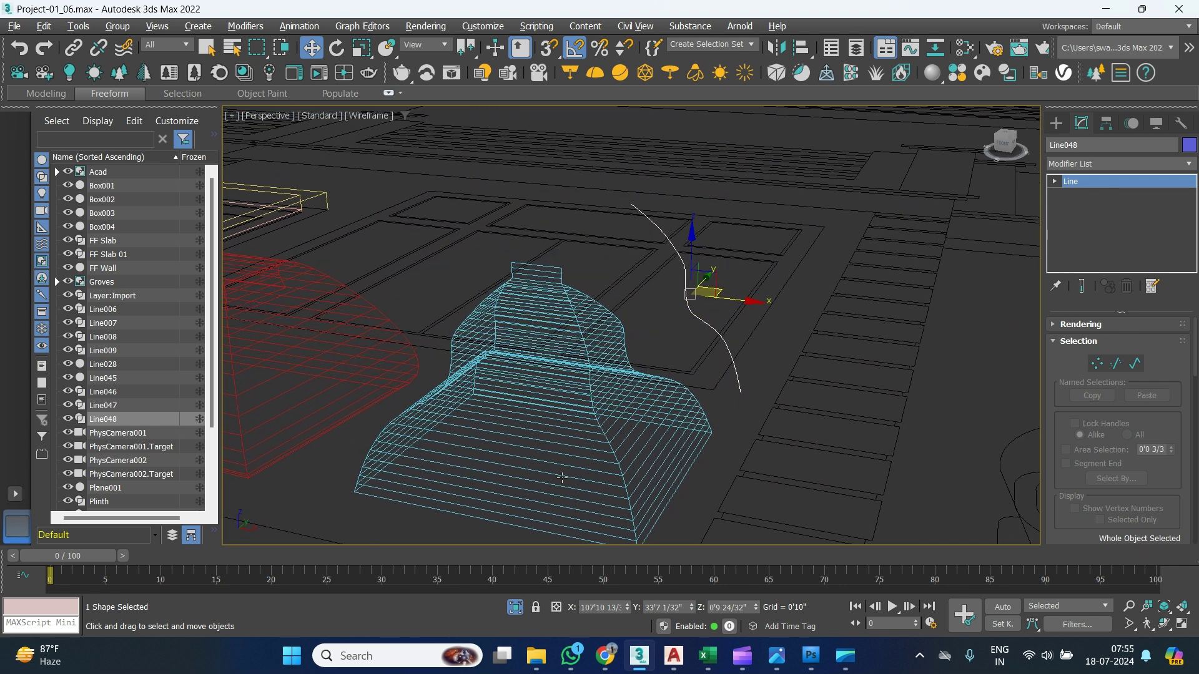
pyautogui.click(620, 440)
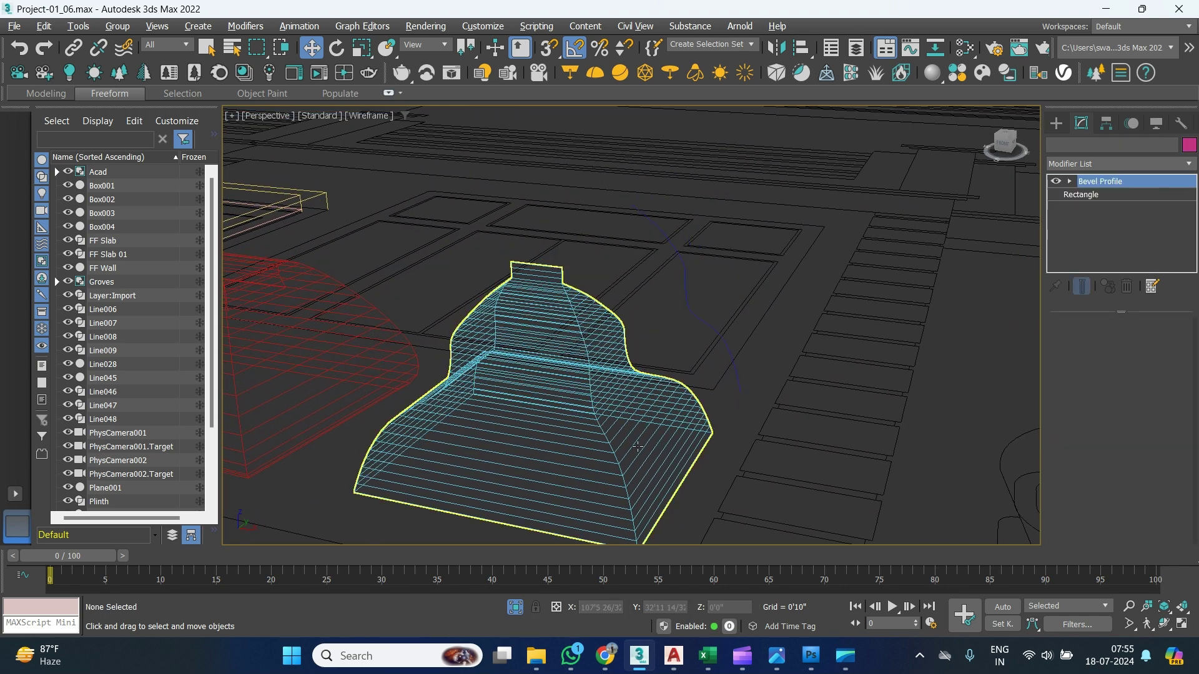
pyautogui.click(1089, 195)
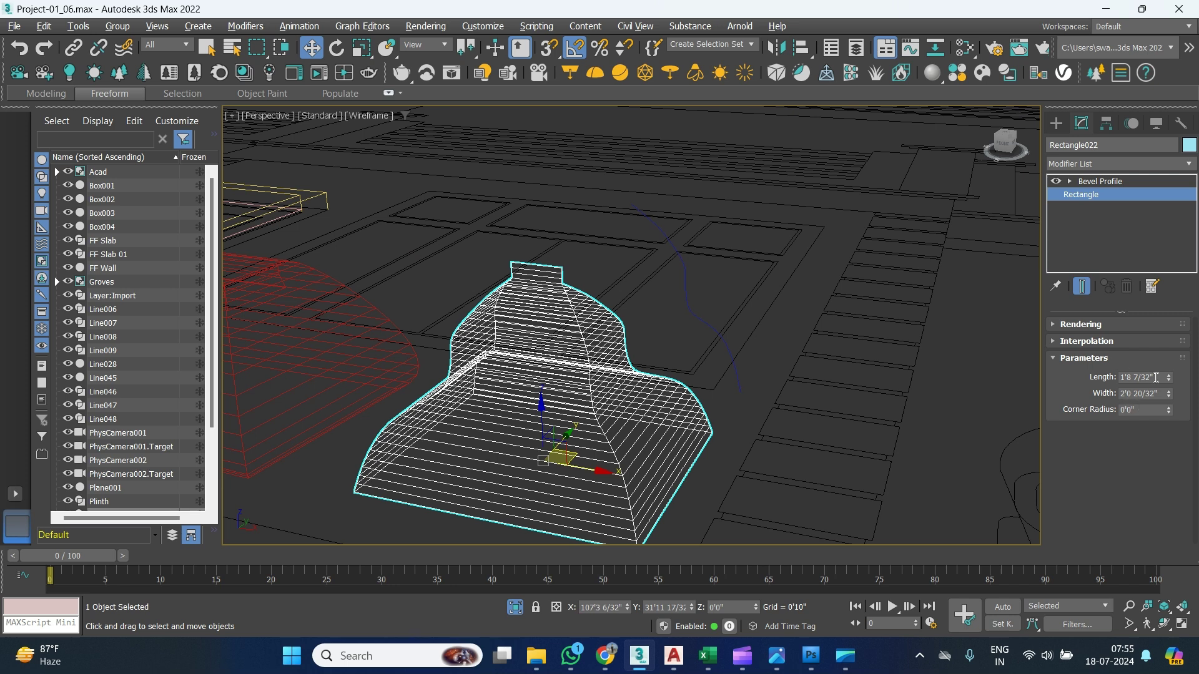
pyautogui.moveTo(1170, 383); pyautogui.dragTo(1169, 366)
pyautogui.press('f')
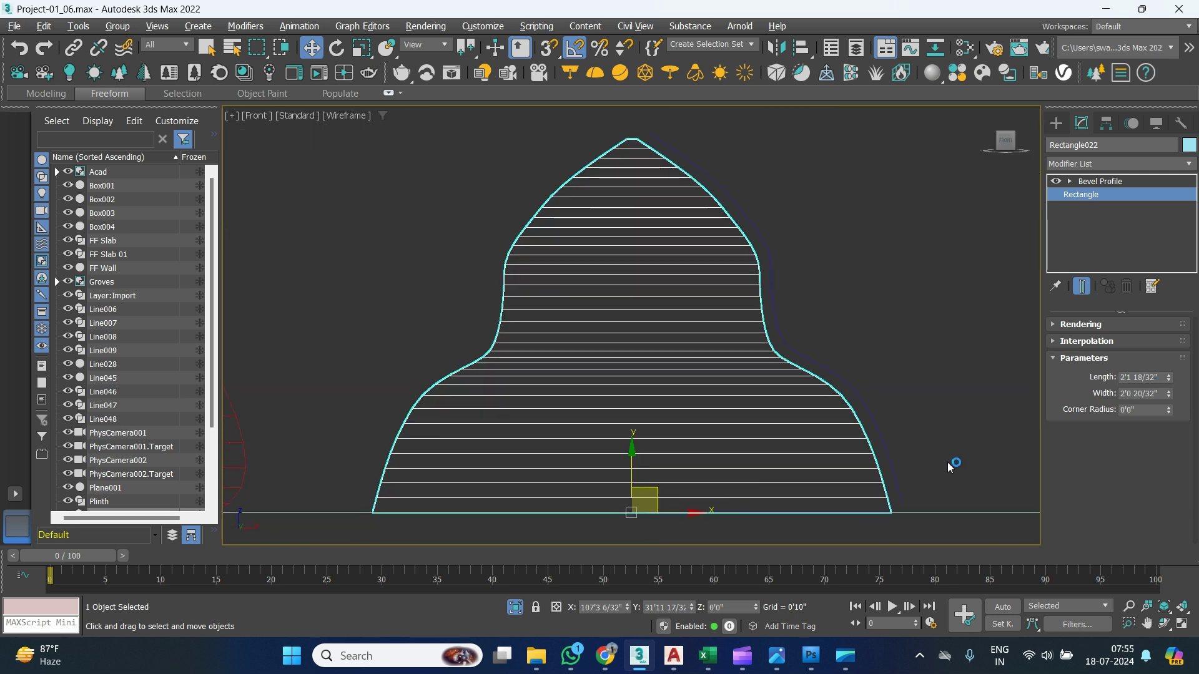
# Edit the profile line's vertices and move the upper waist vertex inward to narrow the solid's neck.
pyautogui.click(770, 263)
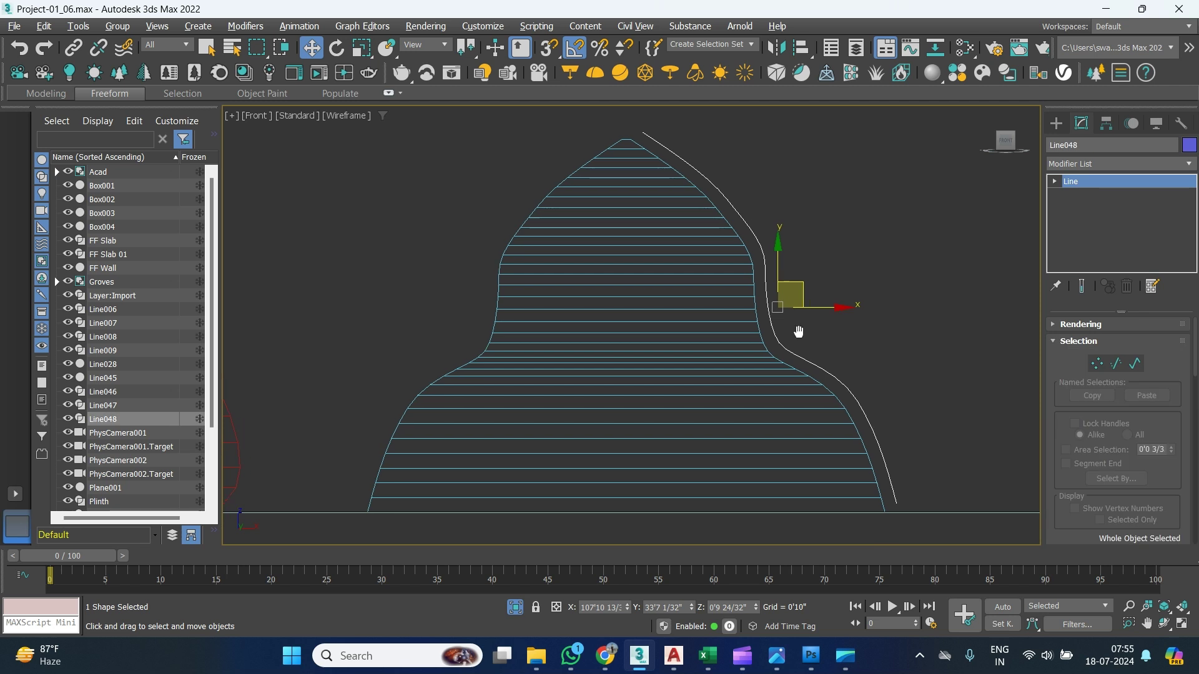
pyautogui.moveTo(817, 332); pyautogui.dragTo(760, 340, button='middle')
pyautogui.click(1055, 182)
pyautogui.click(1081, 195)
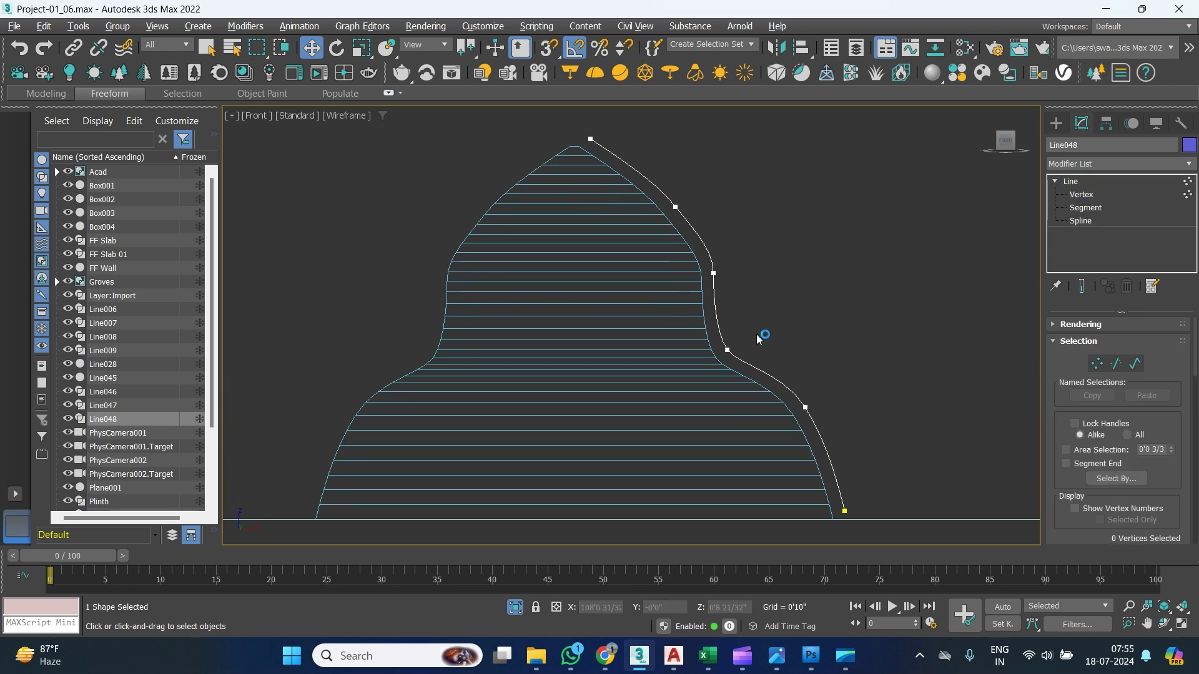
pyautogui.moveTo(751, 268); pyautogui.dragTo(704, 297)
pyautogui.moveTo(768, 268); pyautogui.dragTo(693, 261)
# Move the profile line's two vertices below the neck outward to form a wide, rounded shoulder.
pyautogui.click(728, 349)
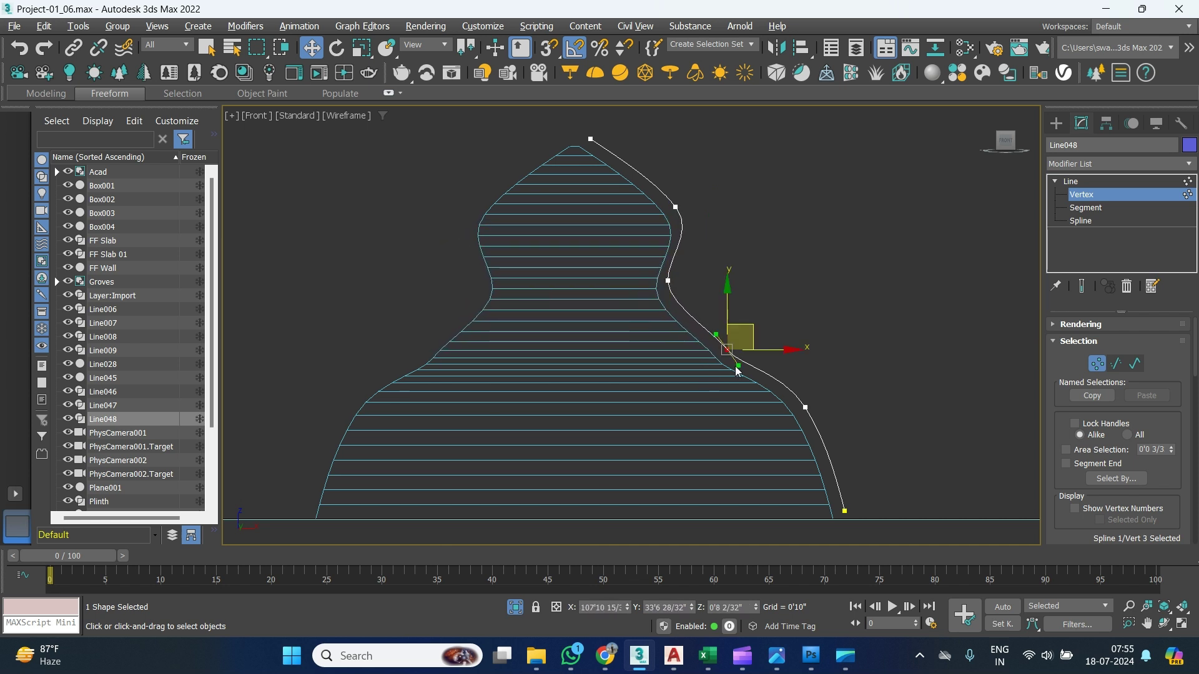
pyautogui.moveTo(756, 329); pyautogui.dragTo(775, 322)
pyautogui.moveTo(777, 368)
pyautogui.mouseDown()
pyautogui.moveTo(797, 343)
pyautogui.moveTo(790, 356)
pyautogui.moveTo(790, 312)
pyautogui.mouseUp()
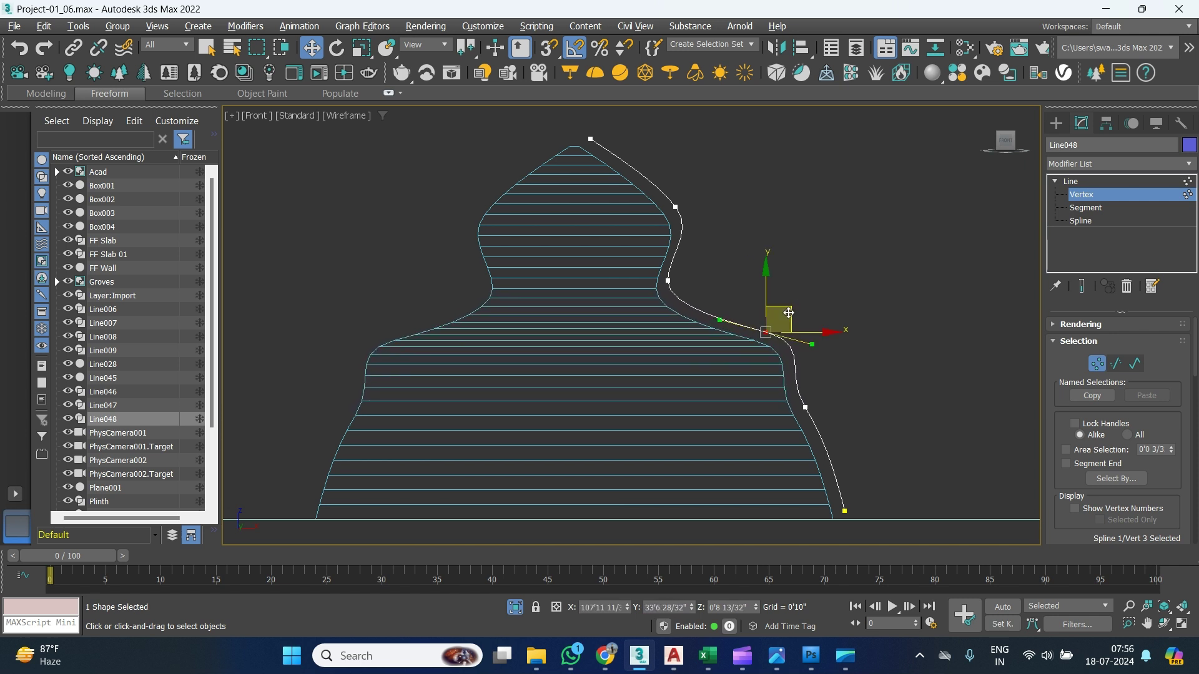
pyautogui.click(805, 406)
pyautogui.moveTo(837, 391)
pyautogui.mouseDown()
pyautogui.moveTo(872, 383)
pyautogui.moveTo(823, 367)
pyautogui.mouseUp()
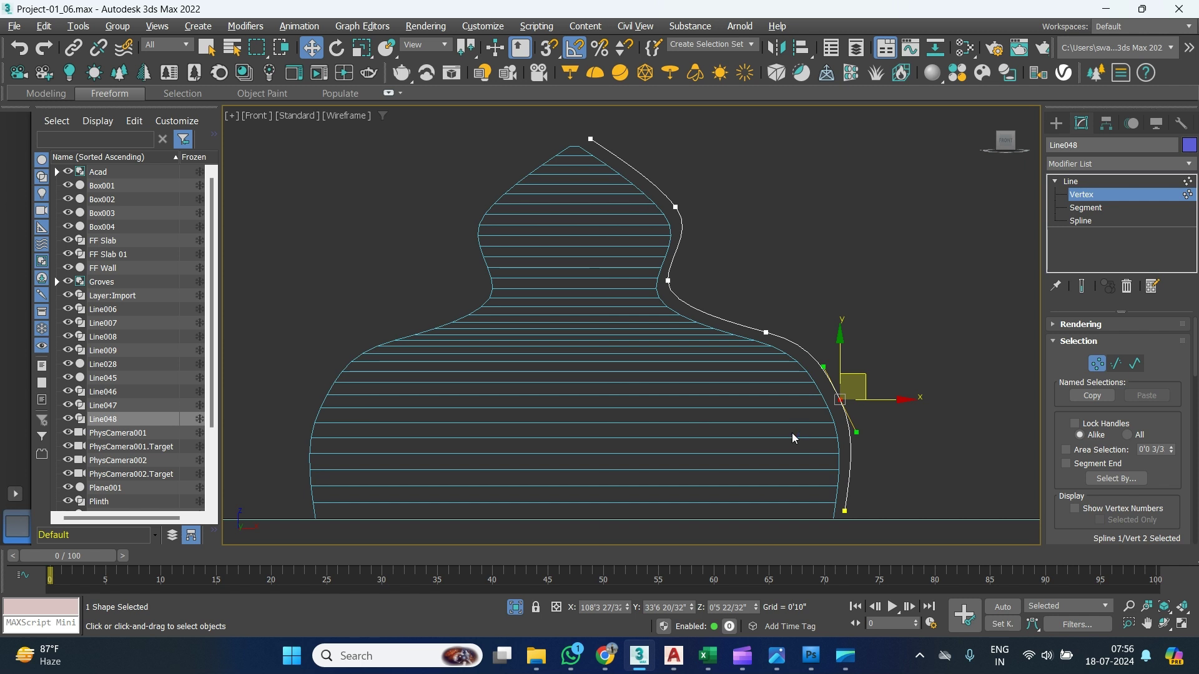
pyautogui.moveTo(868, 383); pyautogui.dragTo(877, 379)
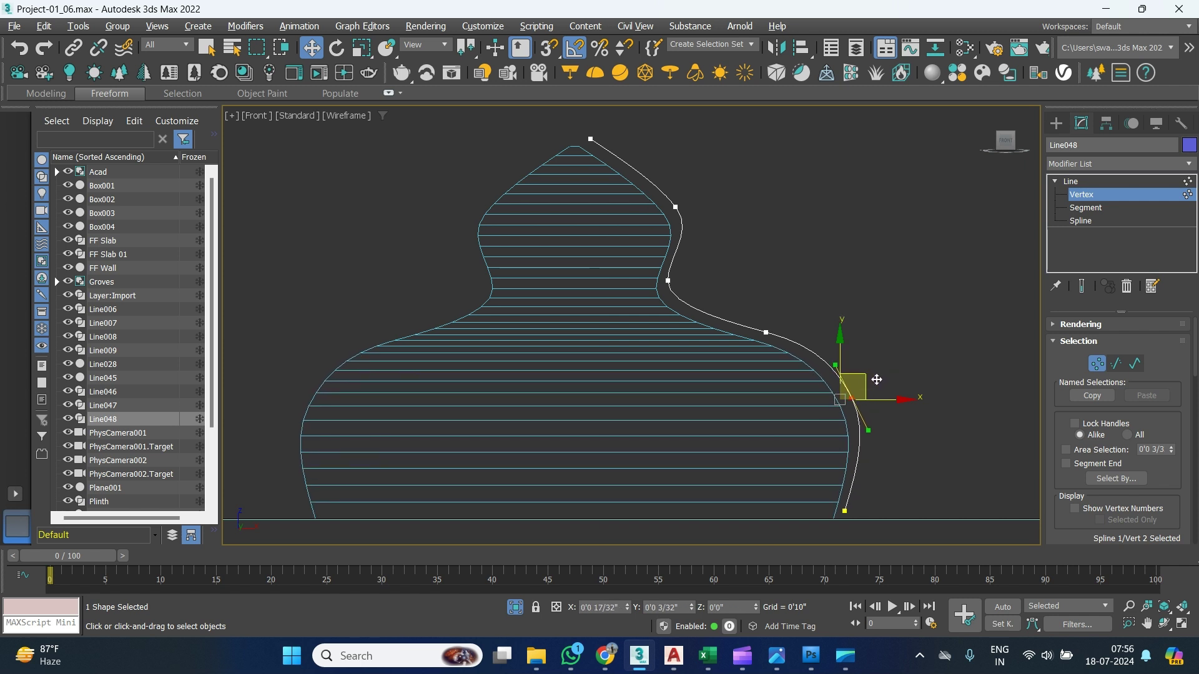
# Move the profile line's lowest vertex outward to flare its base, and leave vertex editing.
pyautogui.click(844, 511)
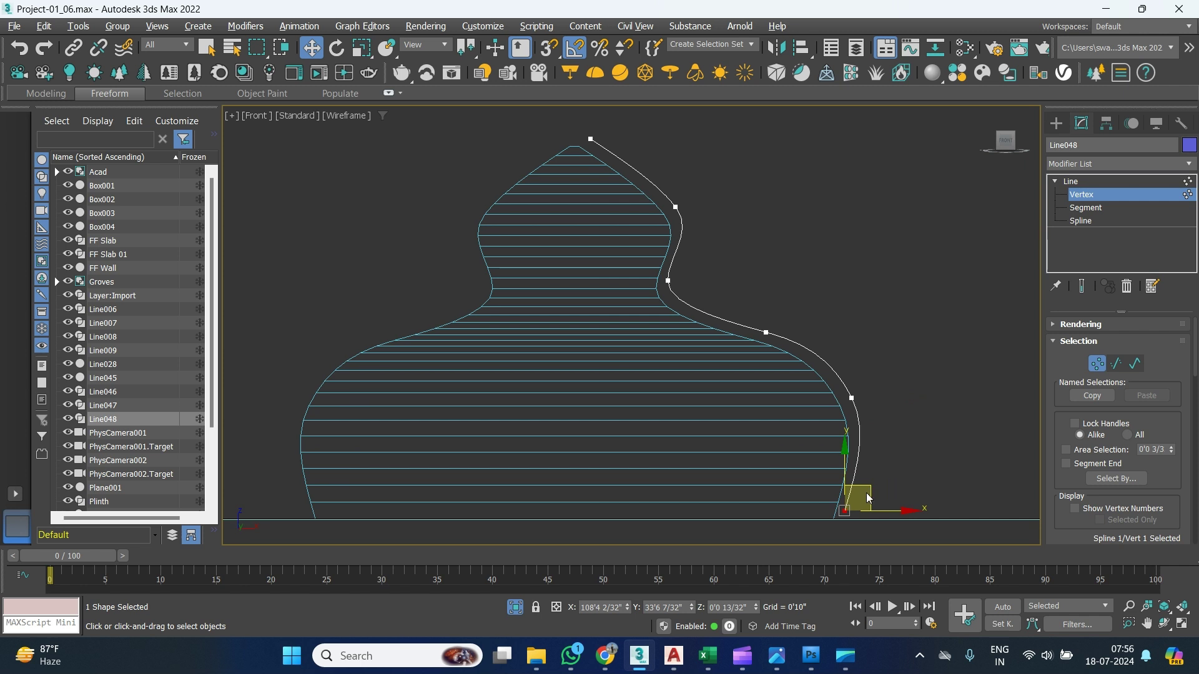
pyautogui.moveTo(867, 488); pyautogui.dragTo(927, 479)
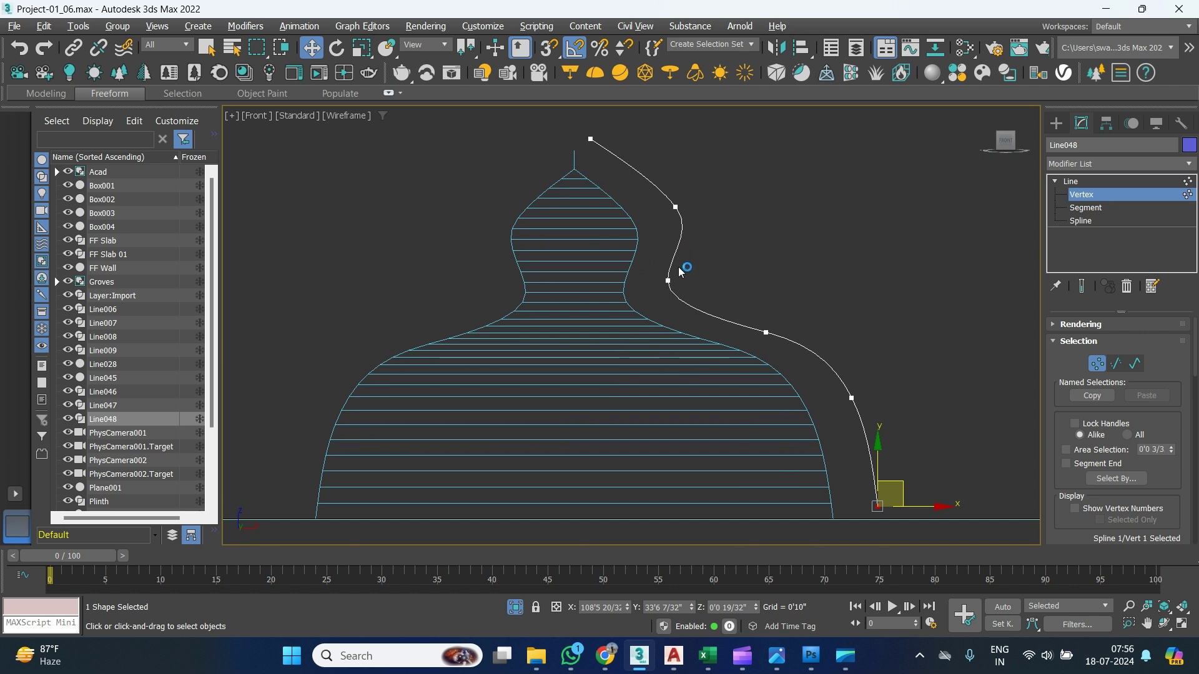
pyautogui.click(1079, 182)
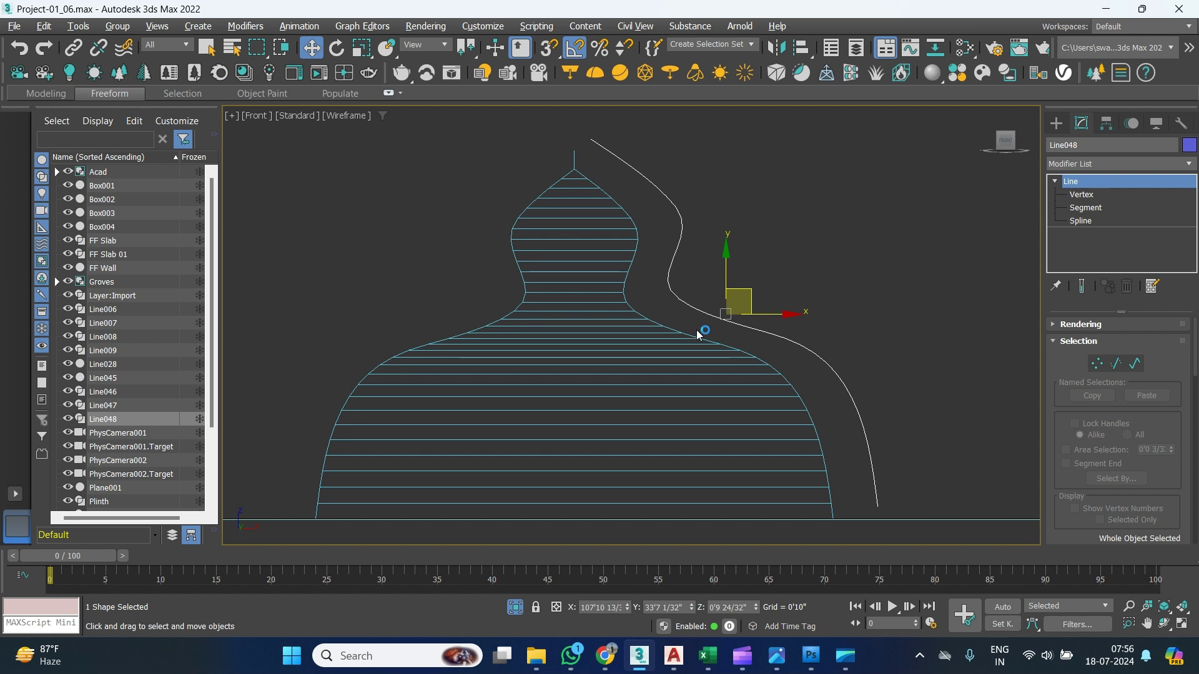
# Delete the practice beveled solids together with their profile lines.
pyautogui.moveTo(547, 663)
pyautogui.press('p')
pyautogui.scroll(5, 805, 422)
pyautogui.scroll(-5, 689, 372)
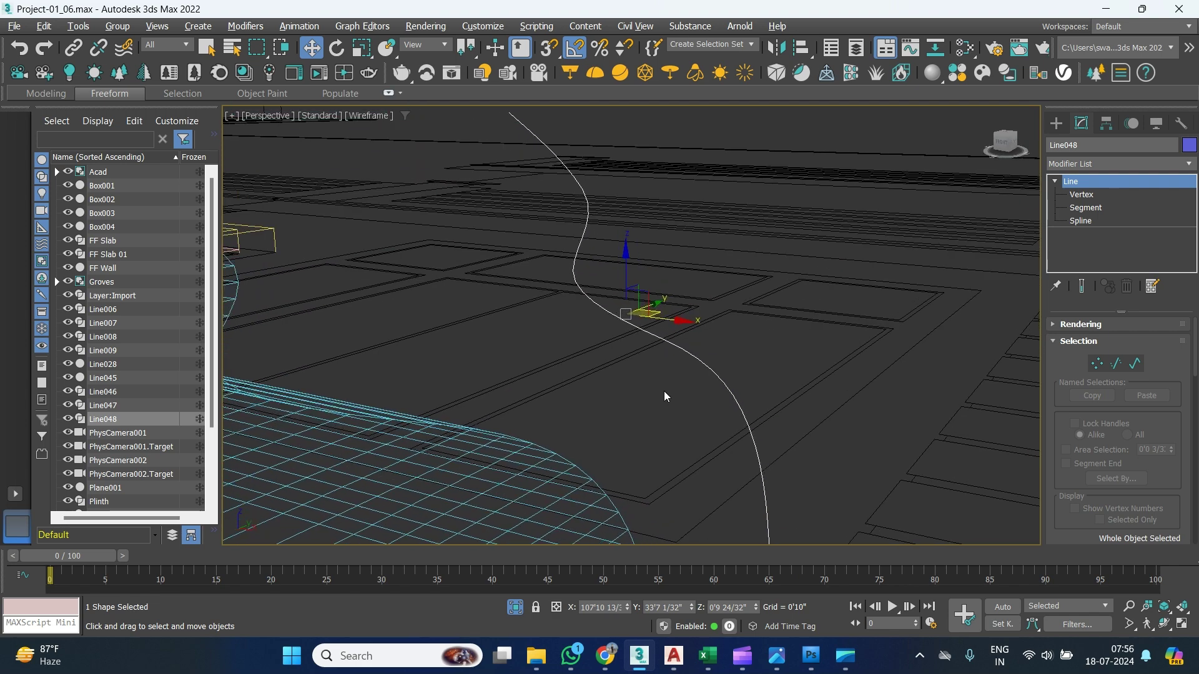
pyautogui.keyDown('ctrl'); pyautogui.click(592, 373); pyautogui.keyUp('ctrl')
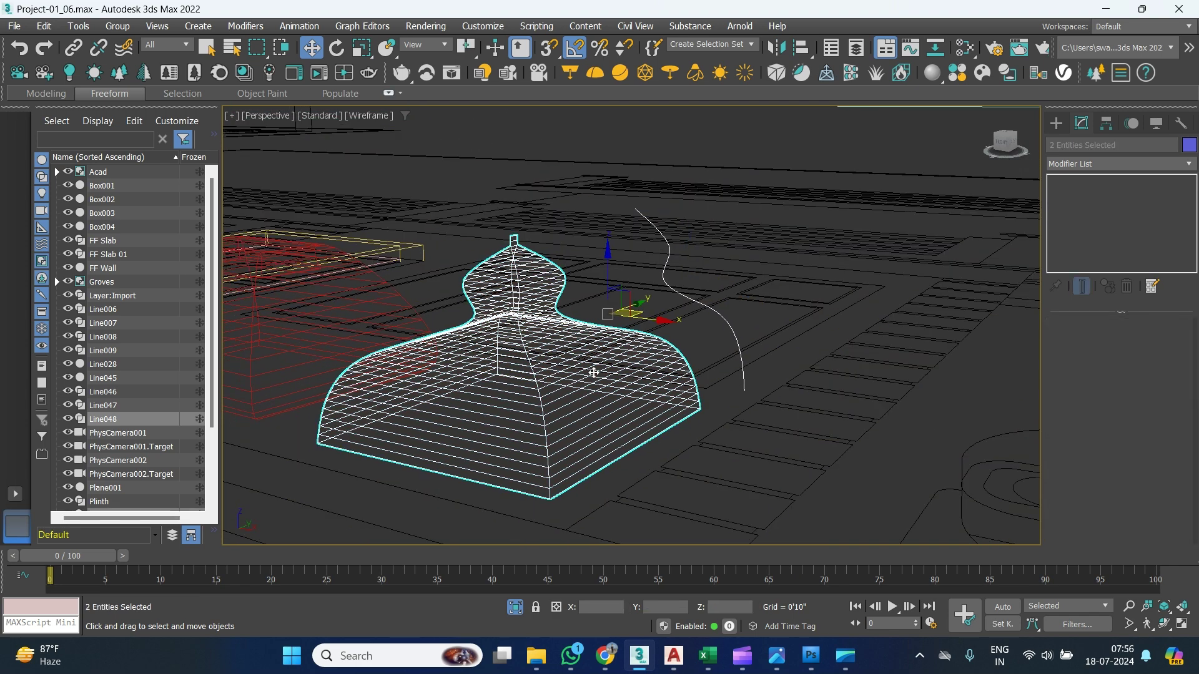
pyautogui.hotkey('ctrl', 'd')
pyautogui.keyDown('alt'); pyautogui.moveTo(593, 373); pyautogui.dragTo(610, 417, button='middle'); pyautogui.keyUp('alt')
pyautogui.click(516, 380)
pyautogui.press('Delete')
# Draw a snapped rectangle, 0'8" by 0'7 30/32", over the outer outline of the door's lower-right square panel and open its modifier settings.
pyautogui.scroll(6, 549, 481)
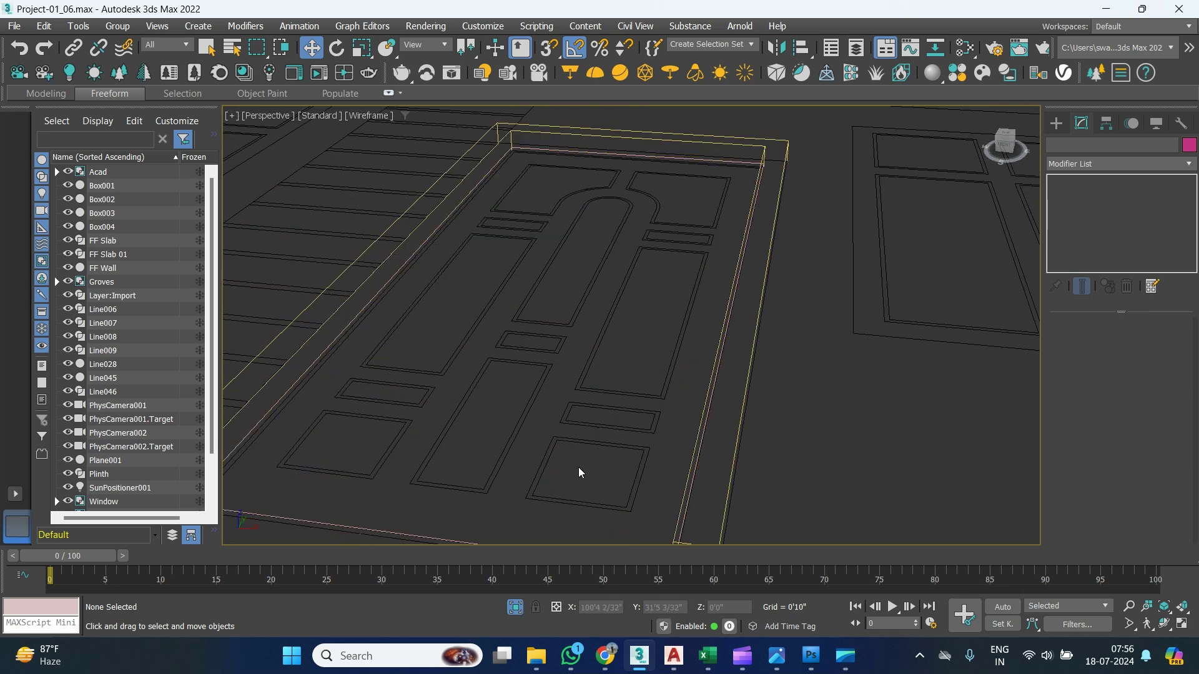
pyautogui.click(1056, 124)
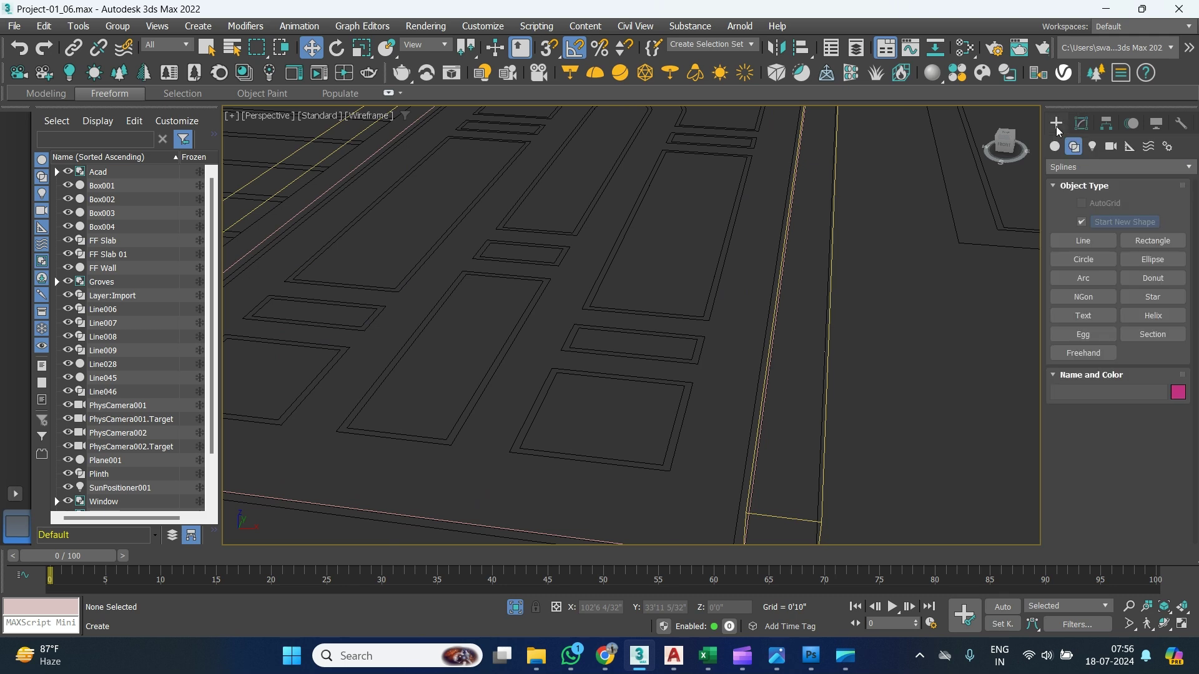
pyautogui.click(1135, 242)
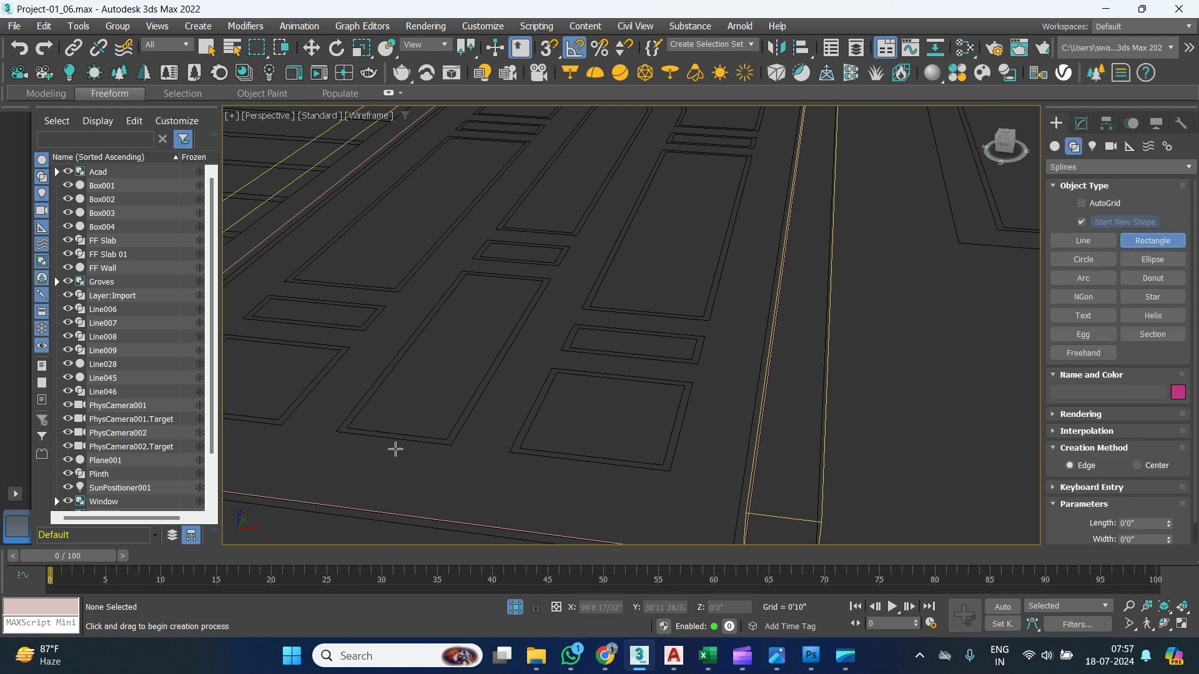
pyautogui.keyDown('alt'); pyautogui.moveTo(565, 372); pyautogui.dragTo(617, 411, button='middle'); pyautogui.keyUp('alt')
pyautogui.press('s')
pyautogui.moveTo(447, 328); pyautogui.dragTo(650, 375)
pyautogui.click(1085, 133)
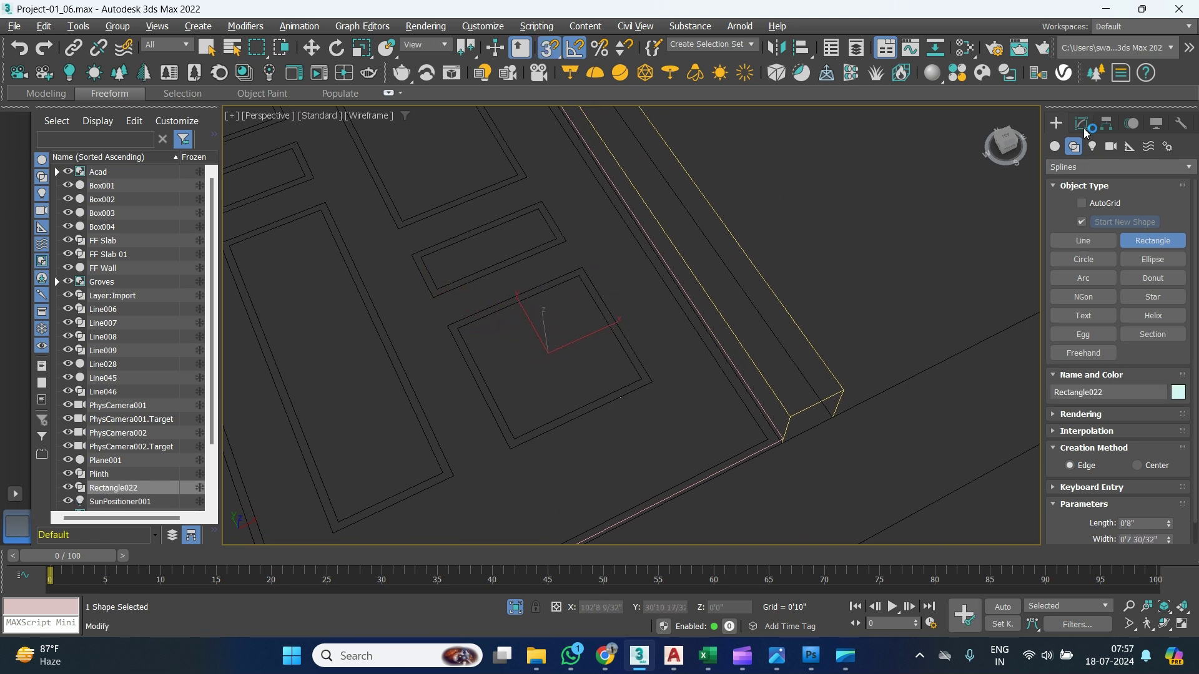
# Apply a Bevel modifier to the rectangle over the door's square panel.
pyautogui.click(1100, 163)
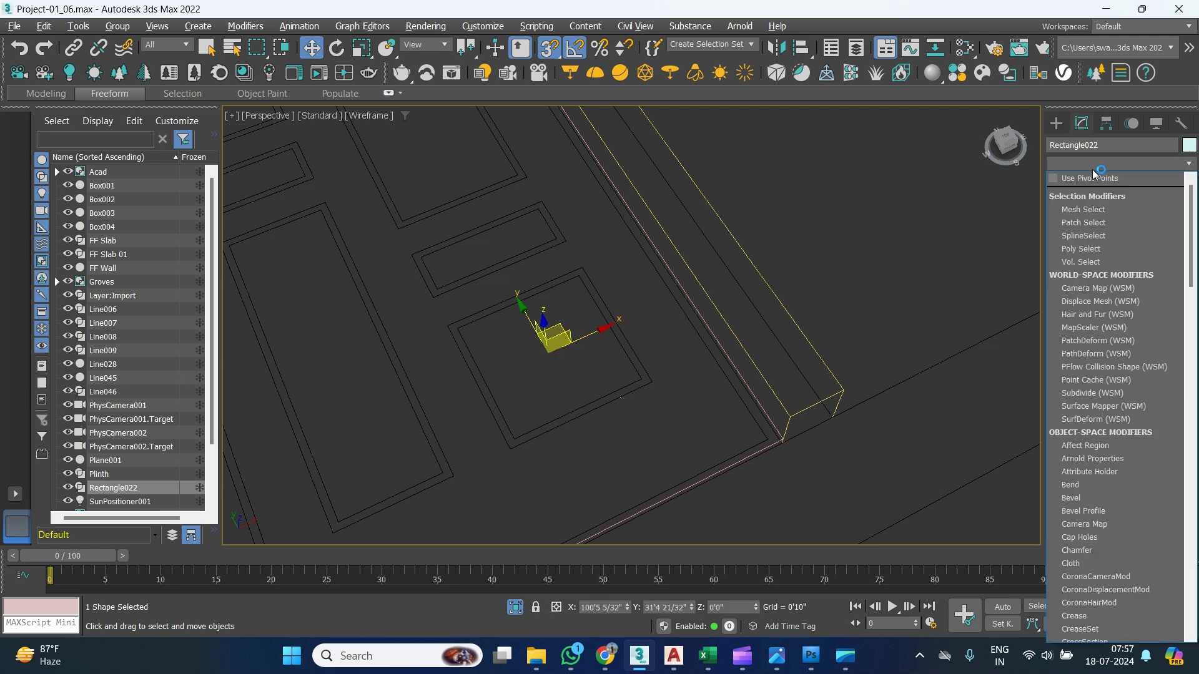
pyautogui.press('b')
pyautogui.press('b')
pyautogui.click(1088, 178)
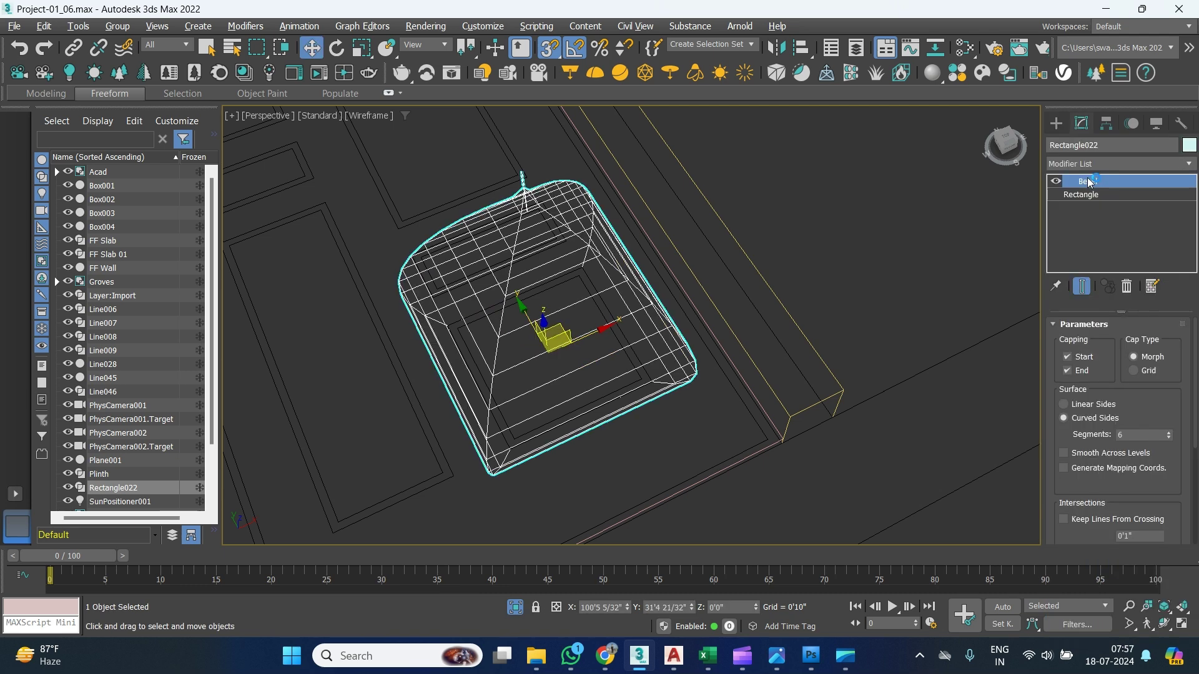
# Reset the heights and outlines of all three Bevel levels to zero, and disable Levels 2 and 3.
pyautogui.moveTo(1174, 410); pyautogui.dragTo(1142, 220)
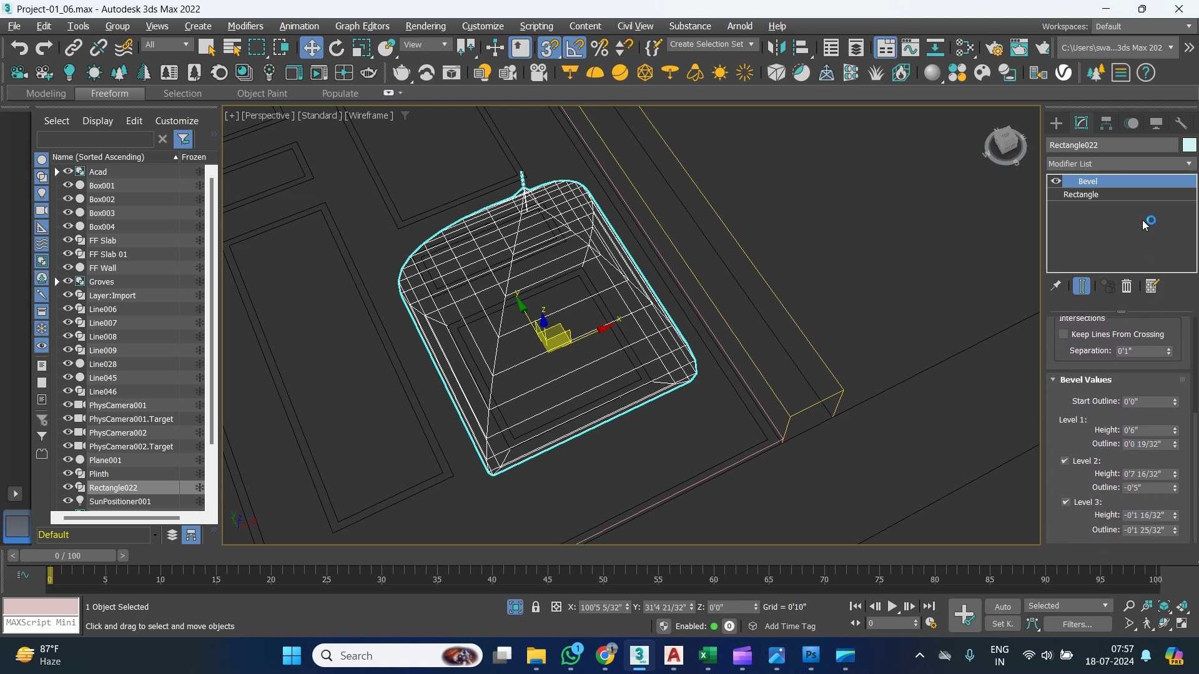
pyautogui.rightClick(1178, 532)
pyautogui.rightClick(1174, 516)
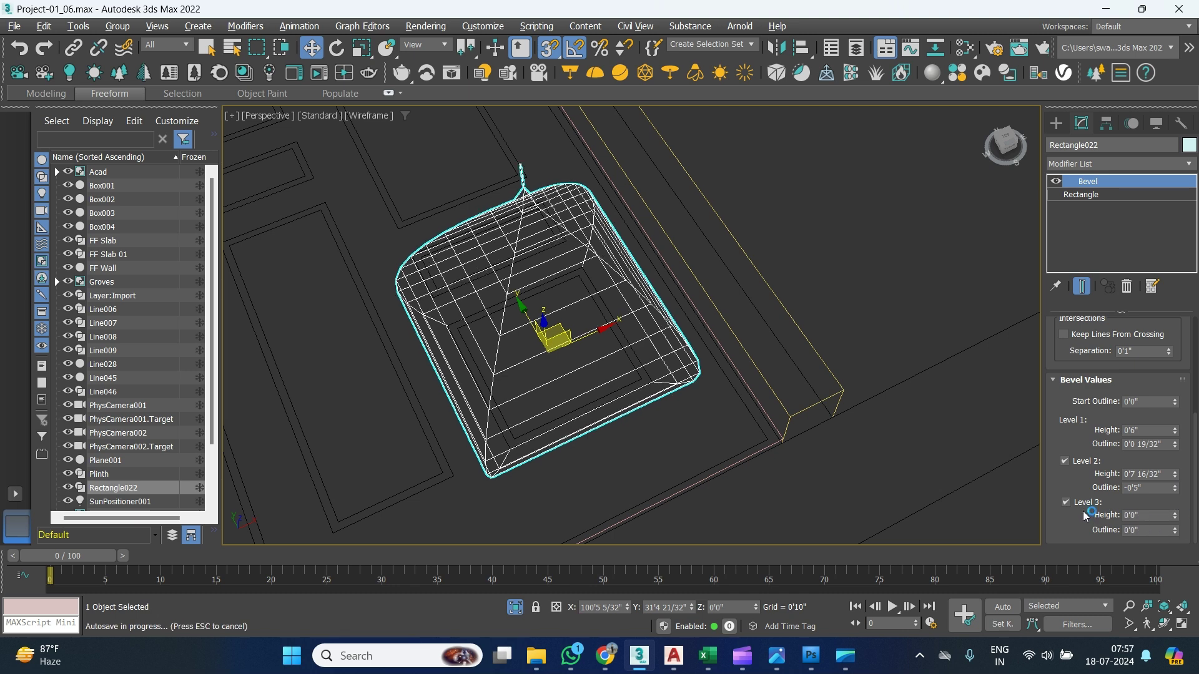
pyautogui.click(1087, 506)
pyautogui.rightClick(1178, 488)
pyautogui.rightClick(1176, 474)
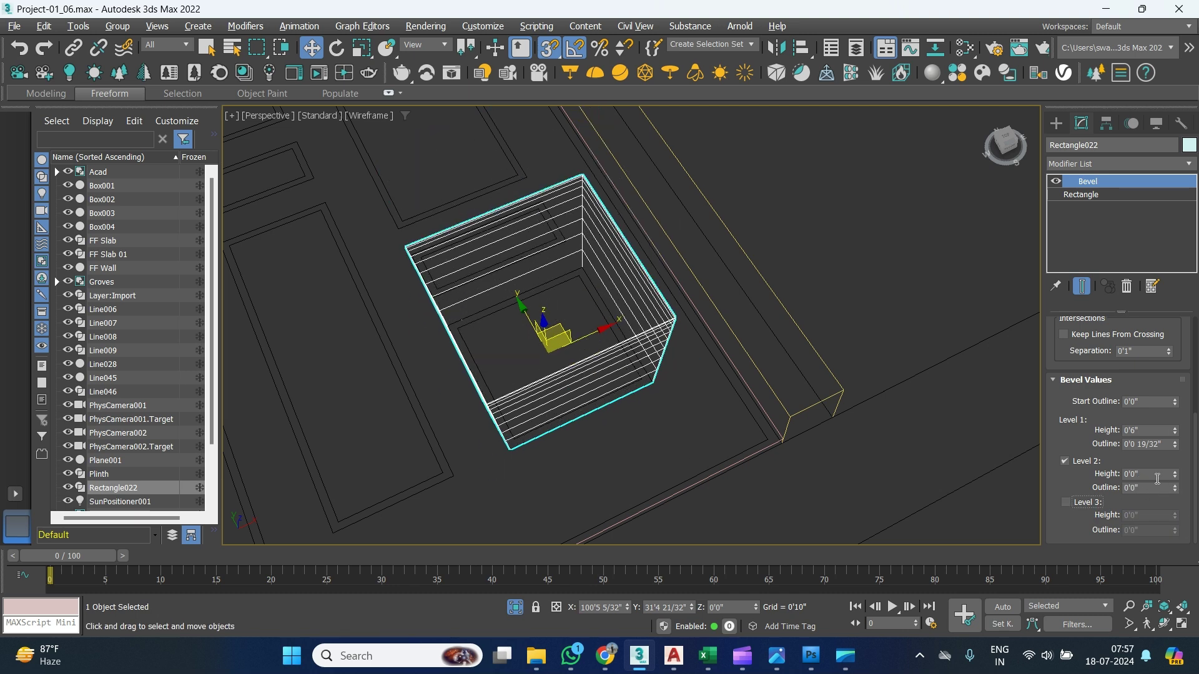
pyautogui.click(1086, 464)
pyautogui.rightClick(1175, 445)
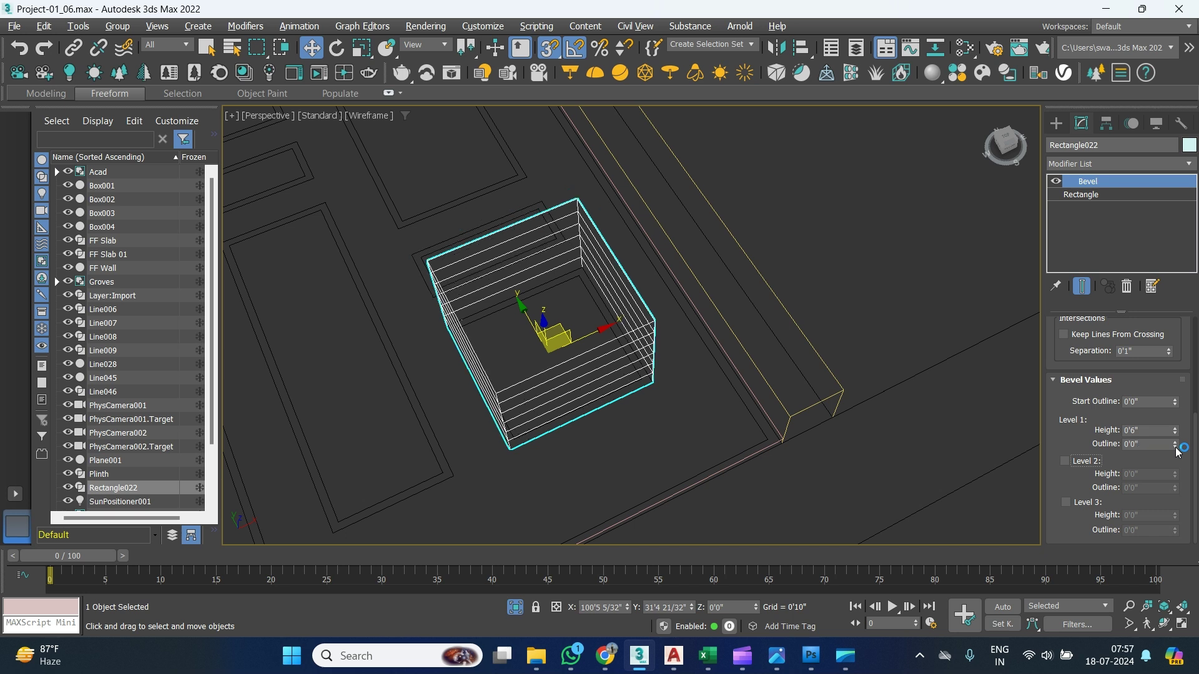
pyautogui.rightClick(1175, 434)
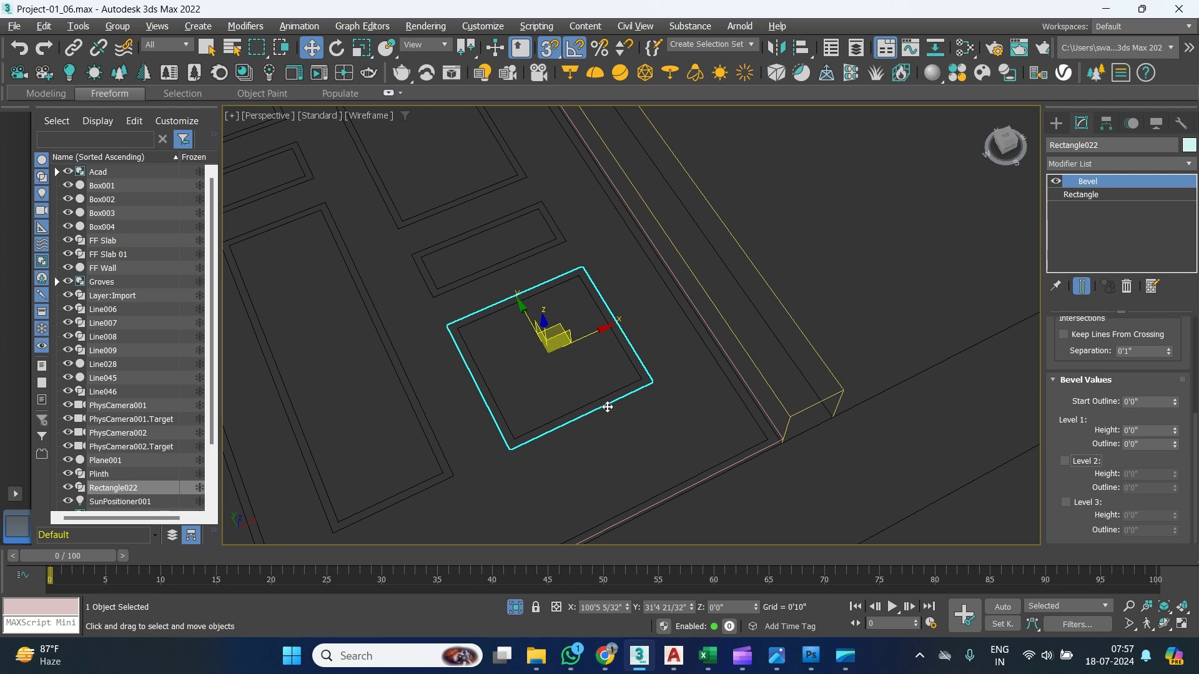
# Isolate the beveled rectangle and display it shaded with edged faces.
pyautogui.scroll(4, 607, 407)
pyautogui.rightClick(643, 380)
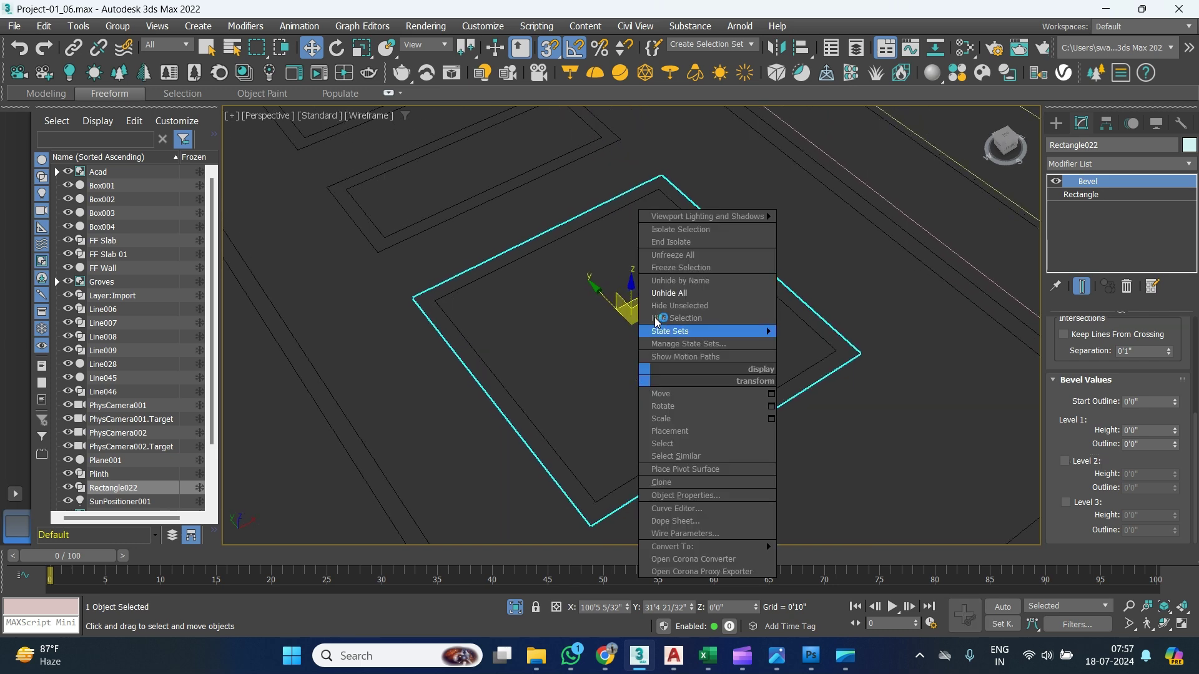
pyautogui.click(677, 230)
pyautogui.press('F3')
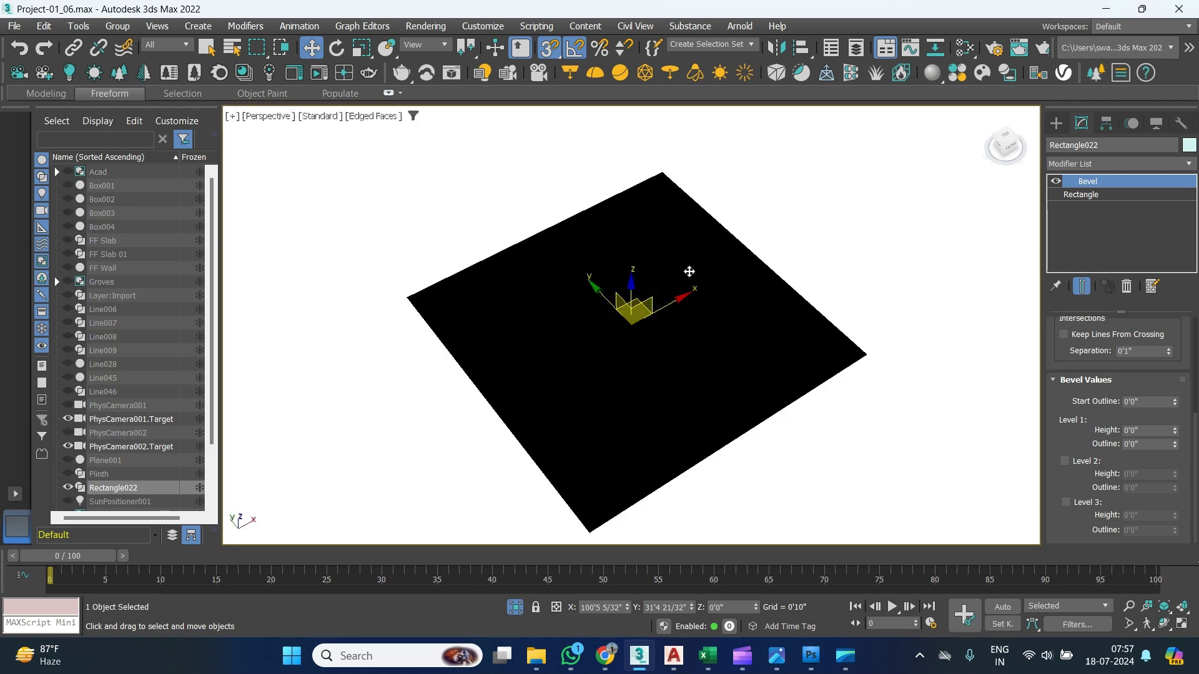
# Set the Bevel's Level 1 height to 0'1".
pyautogui.doubleClick(1147, 431)
pyautogui.press('BackSpace')
pyautogui.write('.1')
pyautogui.press('Return')
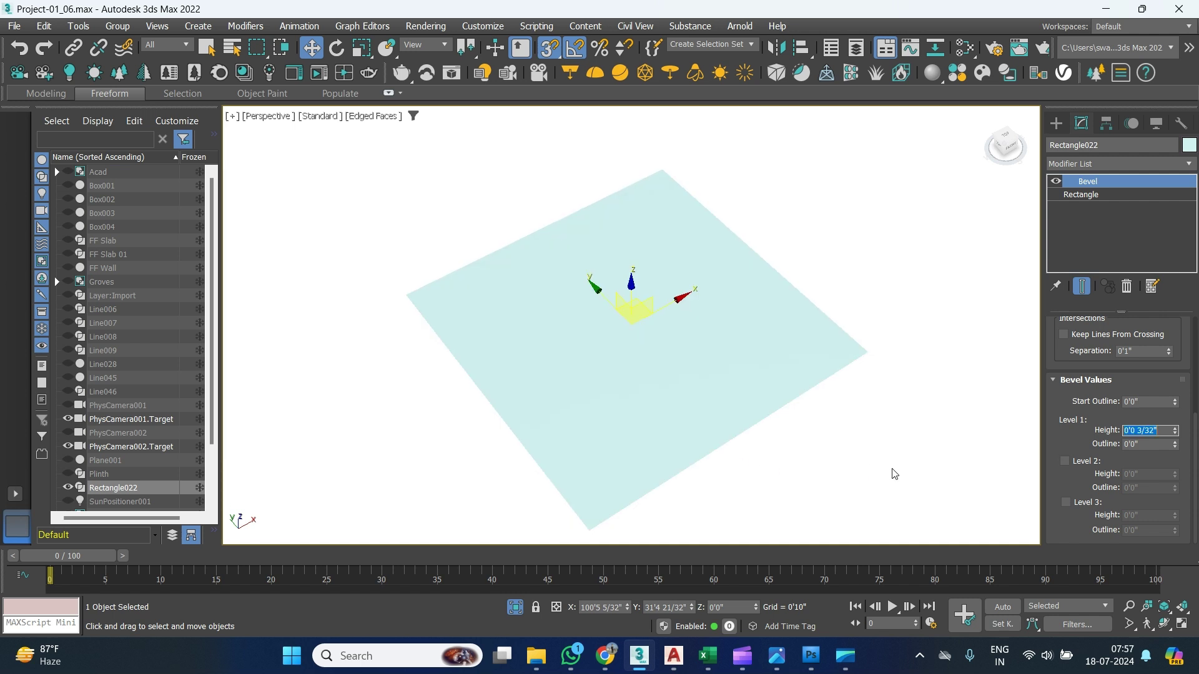
pyautogui.write('1')
pyautogui.press('Return')
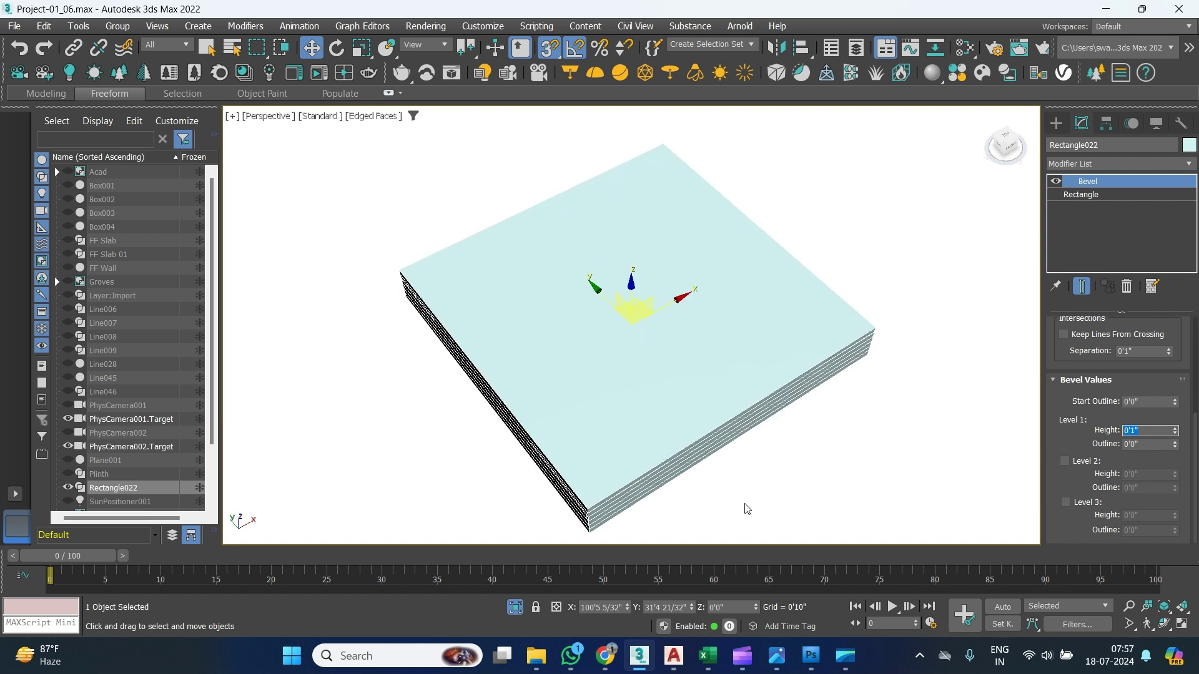
# Switch the Bevel surface to Linear Sides with 1 segment.
pyautogui.moveTo(1053, 372); pyautogui.dragTo(1059, 529)
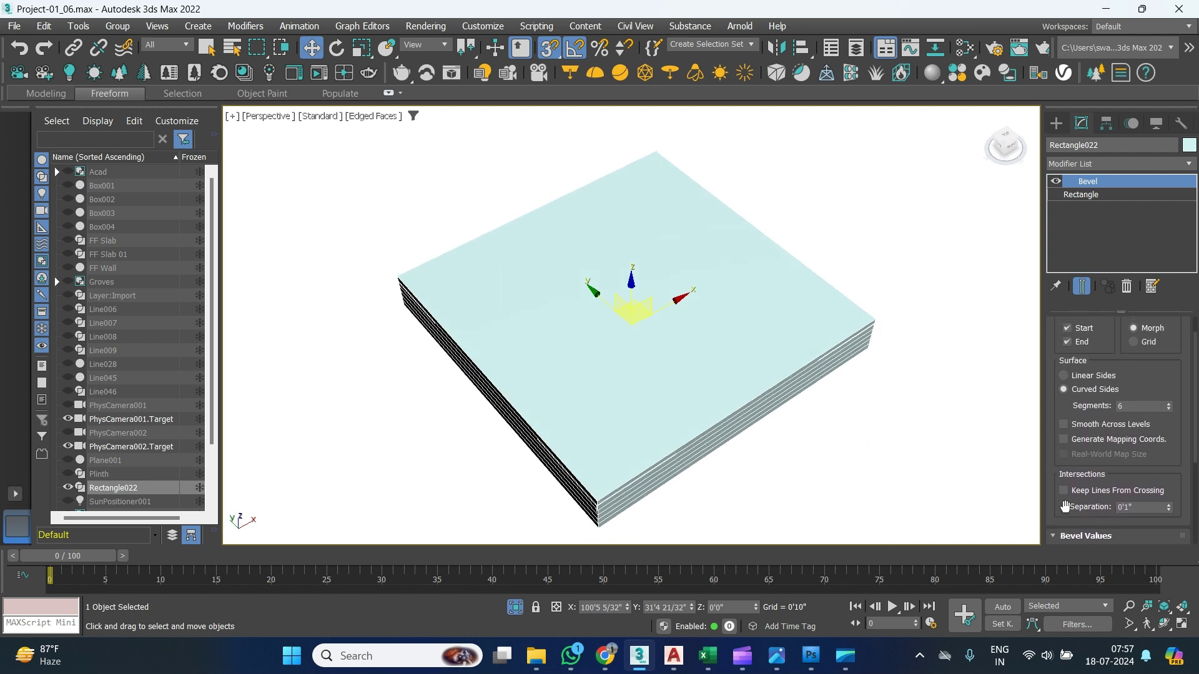
pyautogui.click(1081, 377)
pyautogui.moveTo(1169, 411); pyautogui.dragTo(1170, 420)
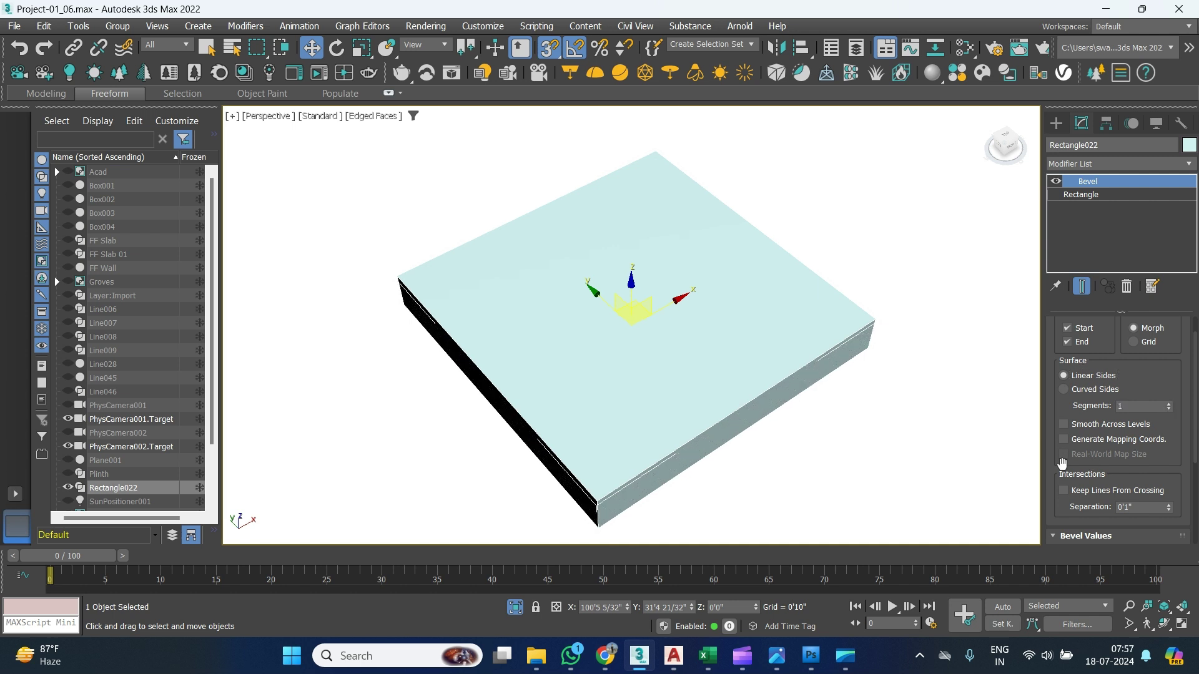
pyautogui.keyDown('alt'); pyautogui.moveTo(762, 455); pyautogui.dragTo(760, 423, button='middle'); pyautogui.keyUp('alt')
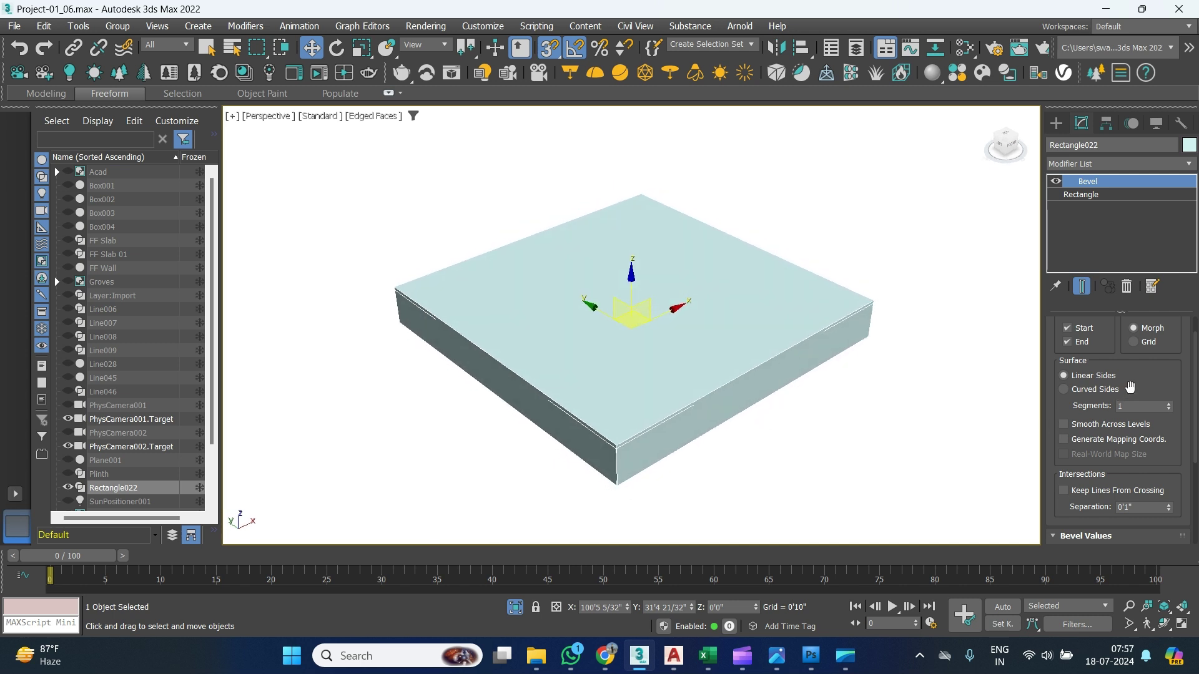
# Set the Bevel's Level 1 outline to -0.5" so the panel's sides slope inward.
pyautogui.moveTo(1135, 384); pyautogui.dragTo(1122, 221)
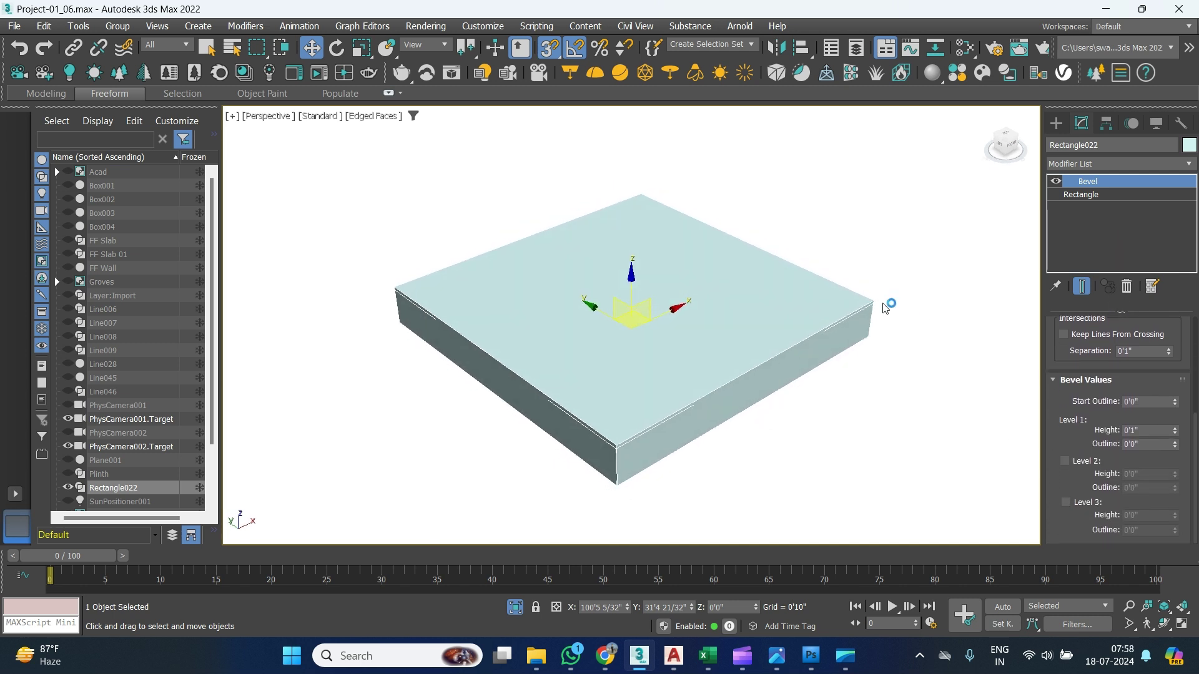
pyautogui.doubleClick(1154, 444)
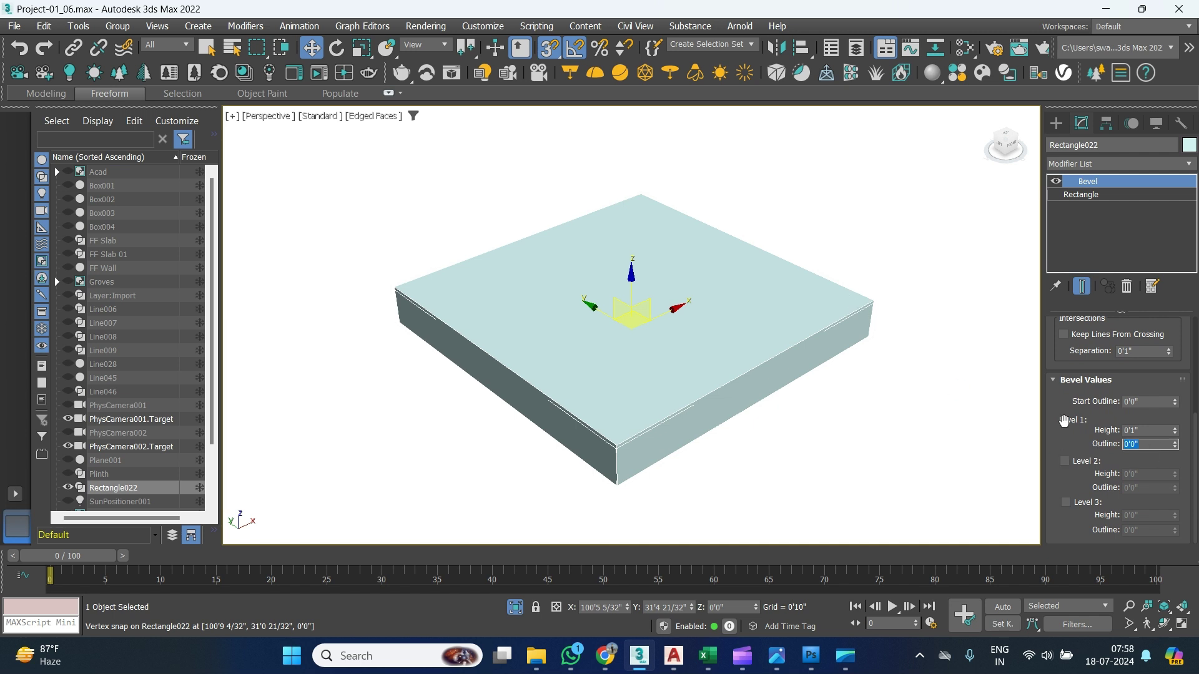
pyautogui.write('-')
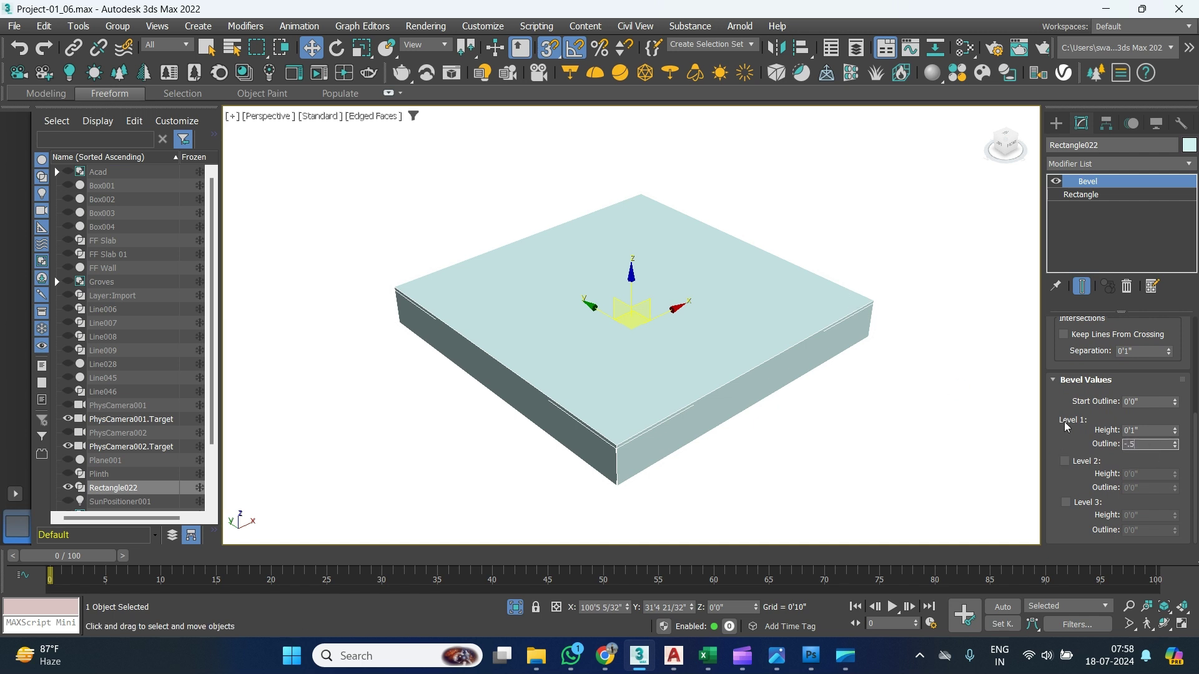
pyautogui.write('.5')
pyautogui.press('Return')
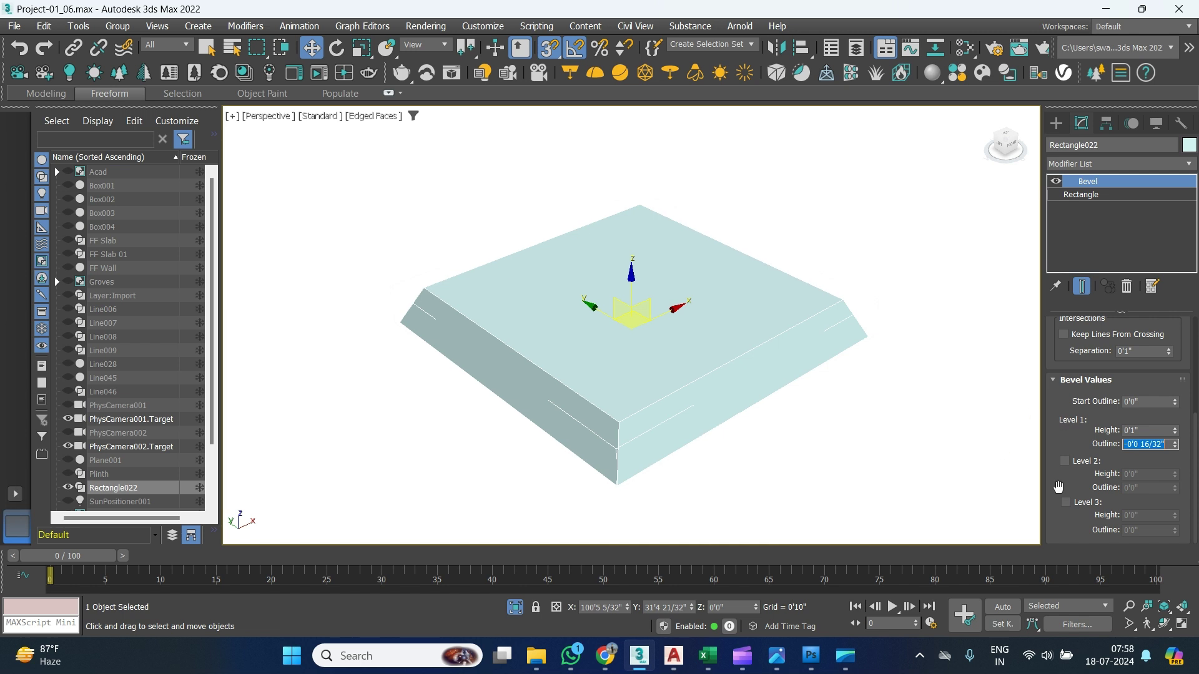
# Enable Bevel Level 2 and set its outline to -0.5", leaving its height at zero for a flat rim.
pyautogui.click(1065, 461)
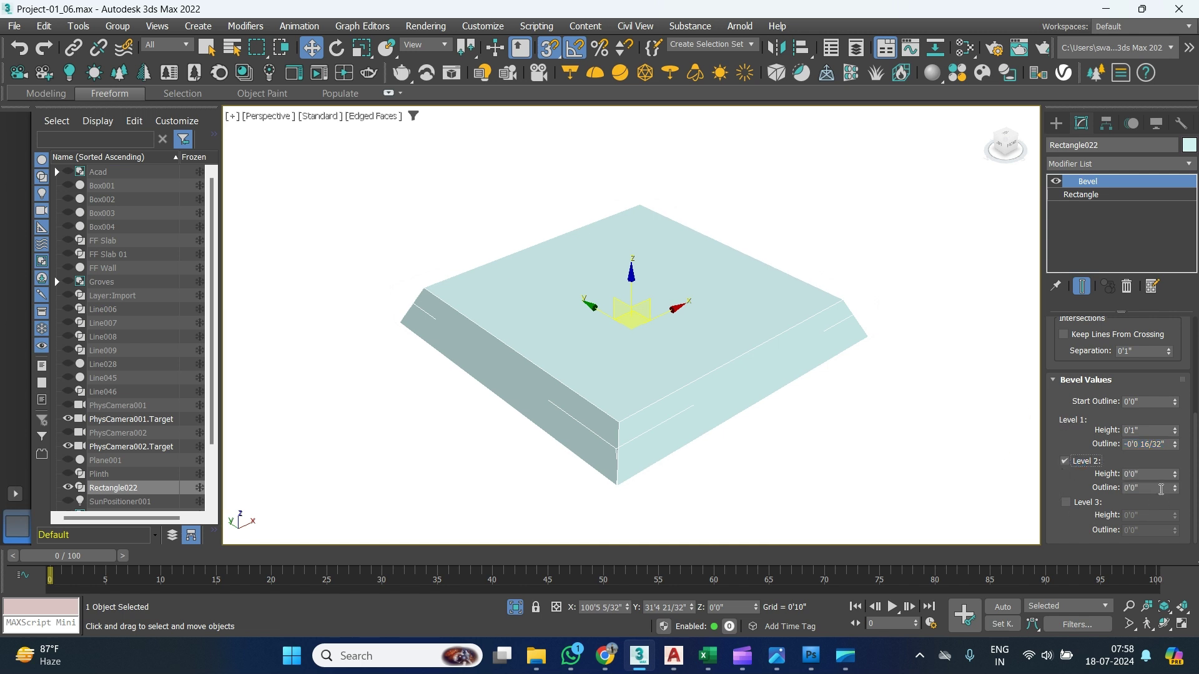
pyautogui.moveTo(1152, 473); pyautogui.dragTo(1099, 491)
pyautogui.write('-.5"')
pyautogui.press('Return')
pyautogui.scroll(5, 822, 332)
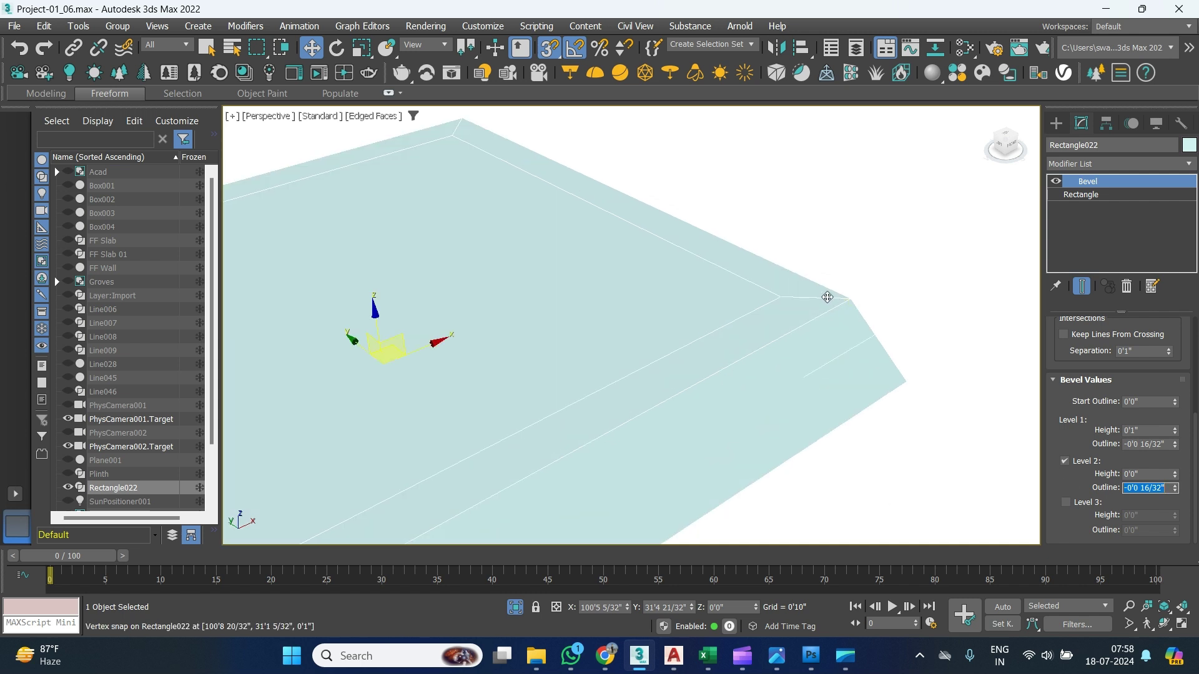
pyautogui.moveTo(778, 340)
pyautogui.keyDown('alt'); pyautogui.mouseDown(button='middle')
pyautogui.moveTo(786, 316)
pyautogui.moveTo(785, 327)
pyautogui.mouseUp(button='middle'); pyautogui.keyUp('alt')
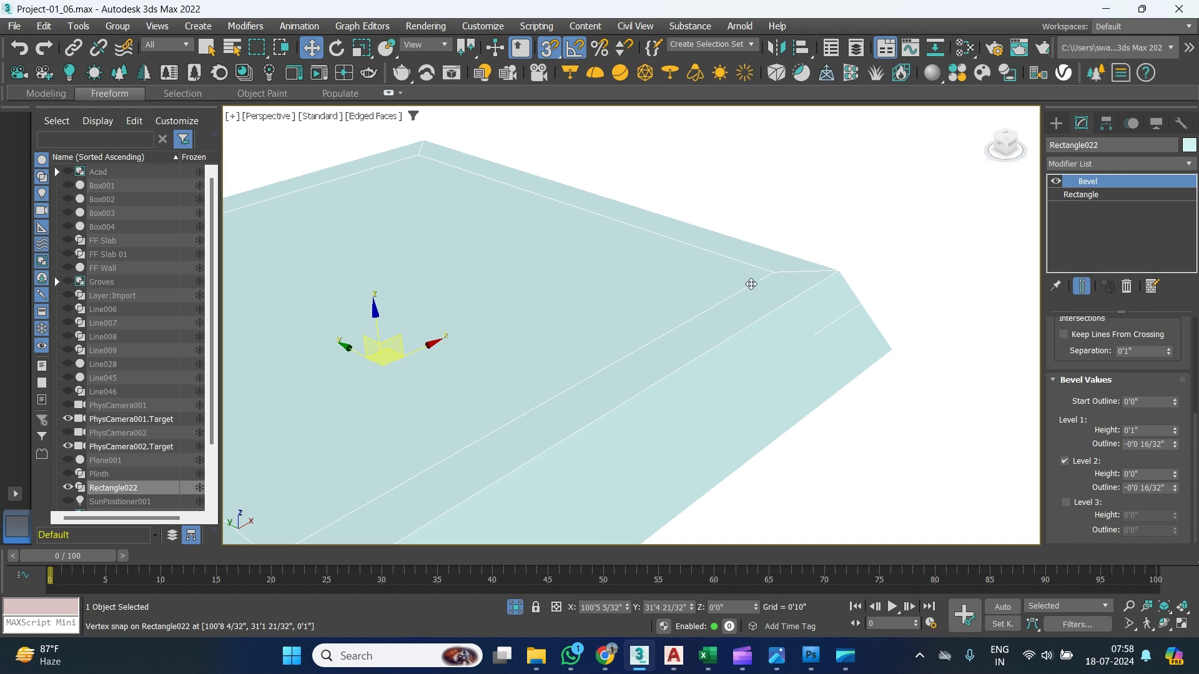
# Enable Bevel Level 3 and set its height to -0.5" to recess the panel's centre.
pyautogui.click(1065, 502)
pyautogui.press('Tab')
pyautogui.write('-')
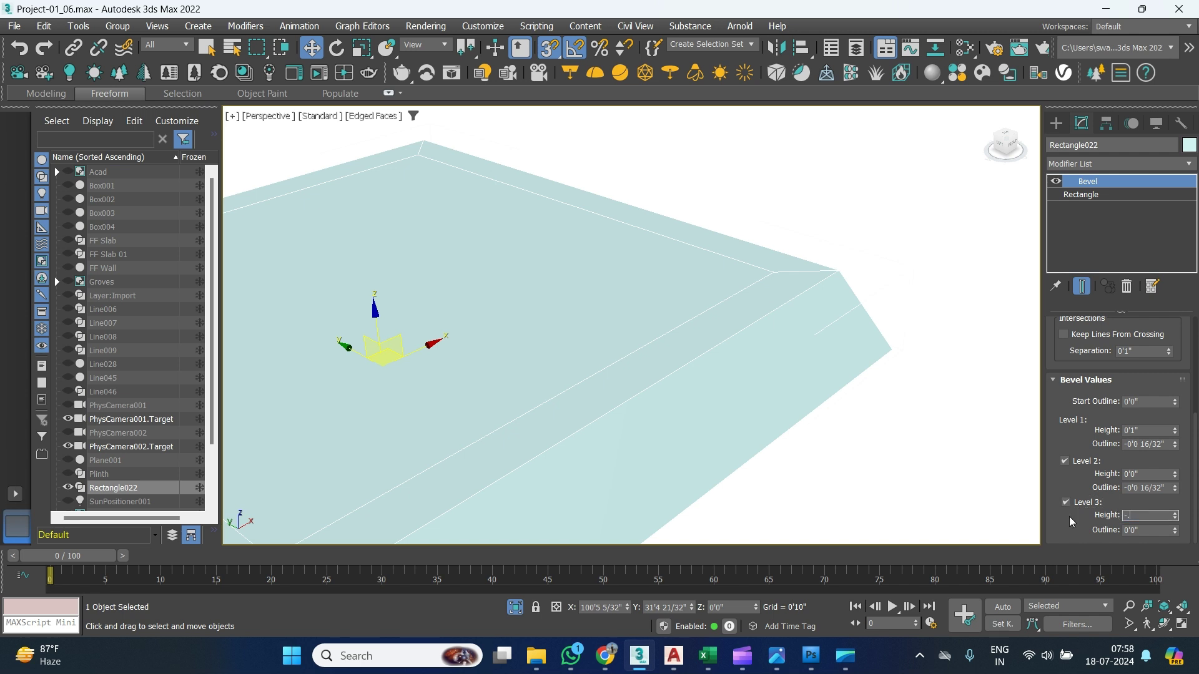
pyautogui.press('Return')
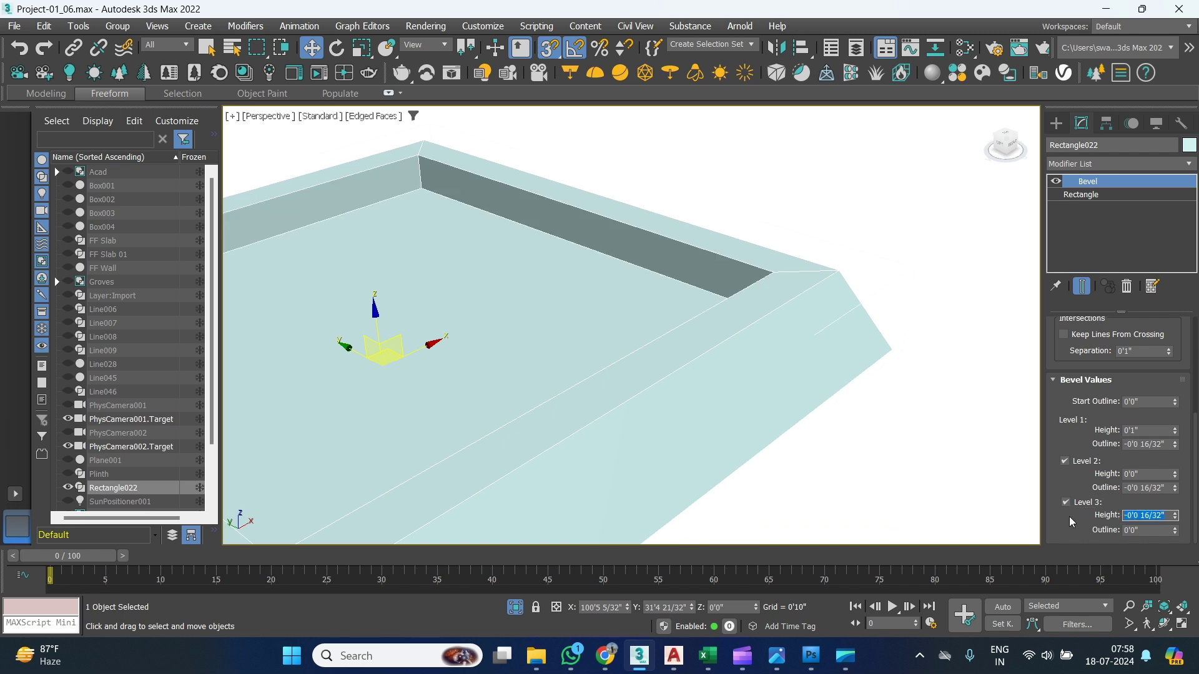
# Set the Bevel's Level 3 outline to -0.5" to slope the inner walls of the recess.
pyautogui.moveTo(569, 345); pyautogui.dragTo(650, 322, button='middle')
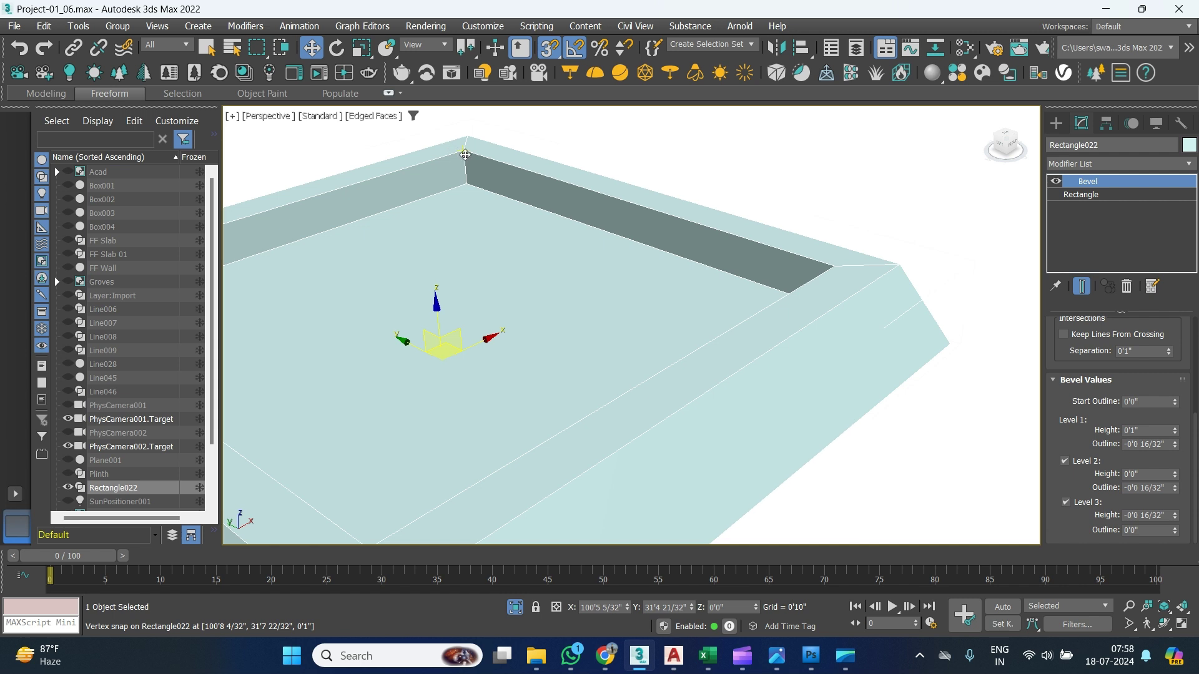
pyautogui.click(1148, 530)
pyautogui.write('-.')
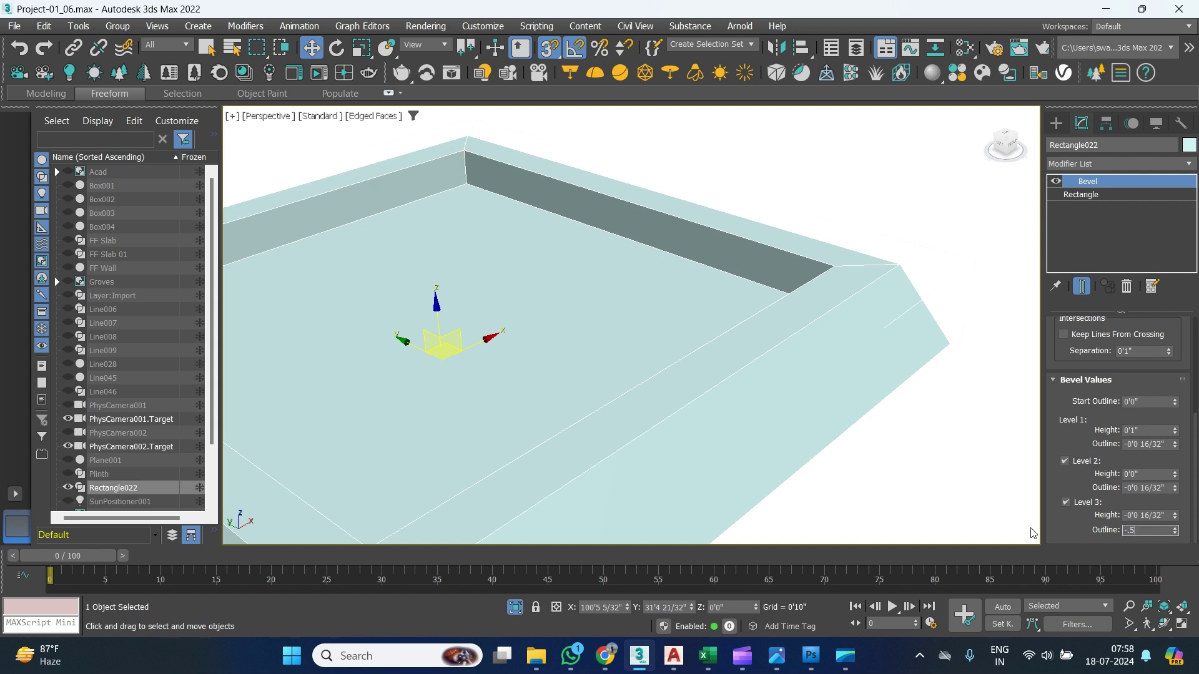
pyautogui.write('5')
pyautogui.press('Return')
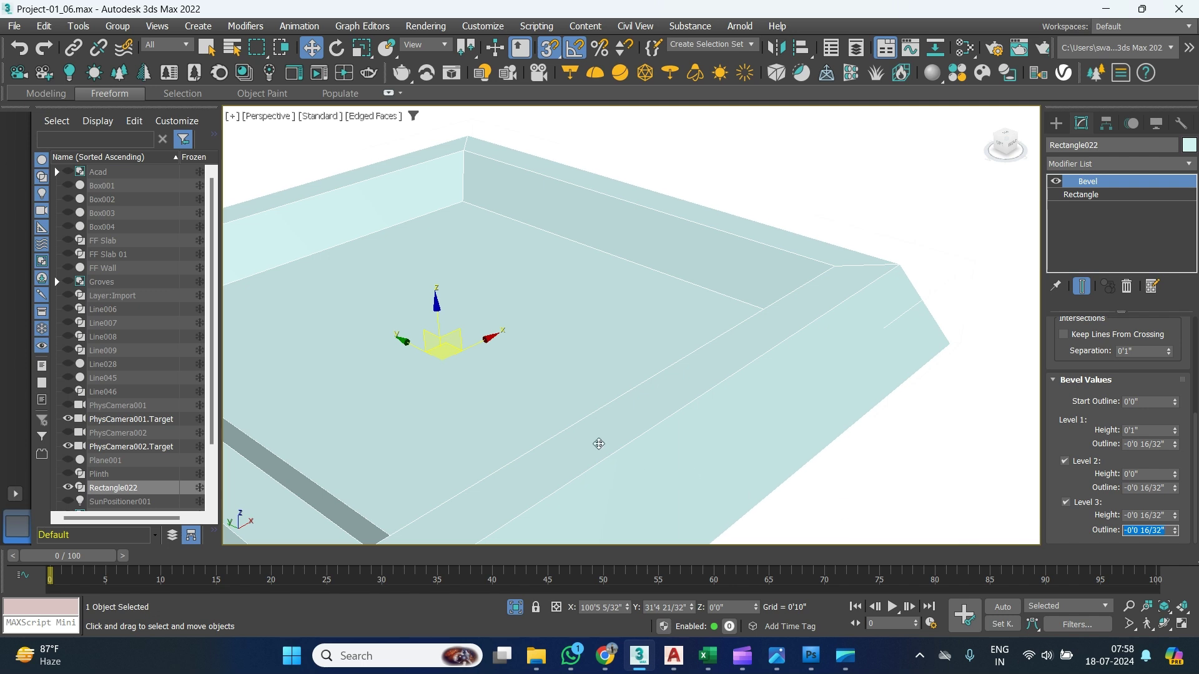
pyautogui.keyDown('alt'); pyautogui.moveTo(658, 396); pyautogui.dragTo(771, 444, button='middle'); pyautogui.keyUp('alt')
pyautogui.scroll(-5, 685, 420)
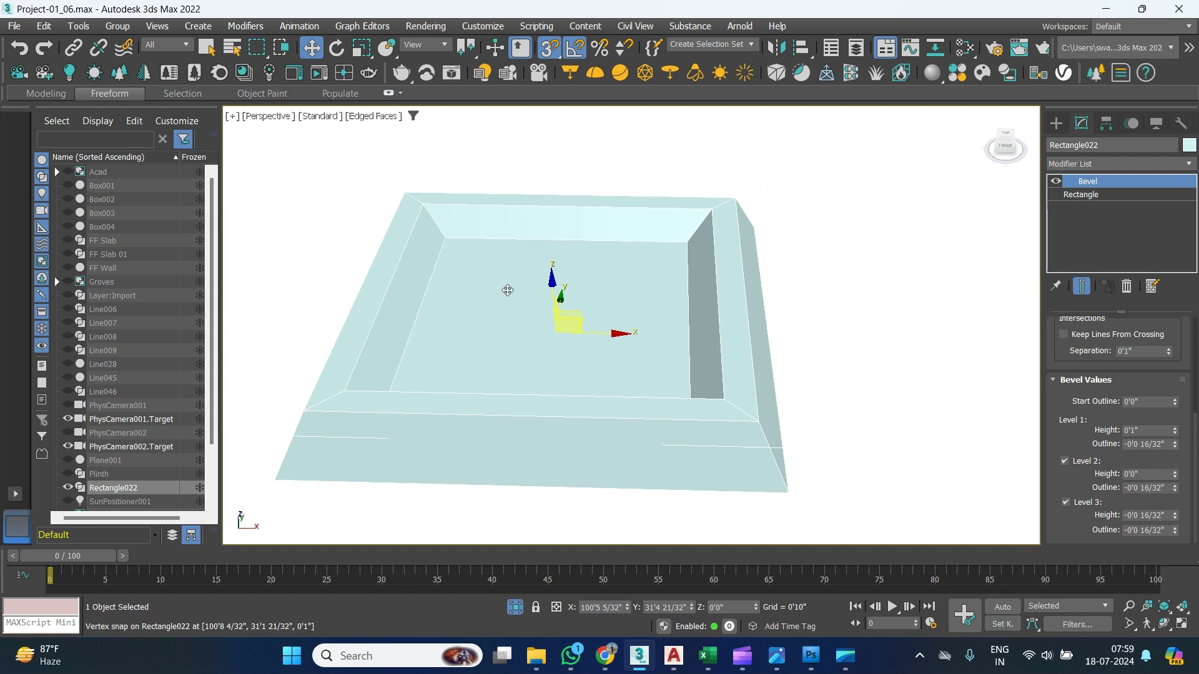
pyautogui.keyDown('alt'); pyautogui.moveTo(655, 383); pyautogui.dragTo(691, 389, button='middle'); pyautogui.keyUp('alt')
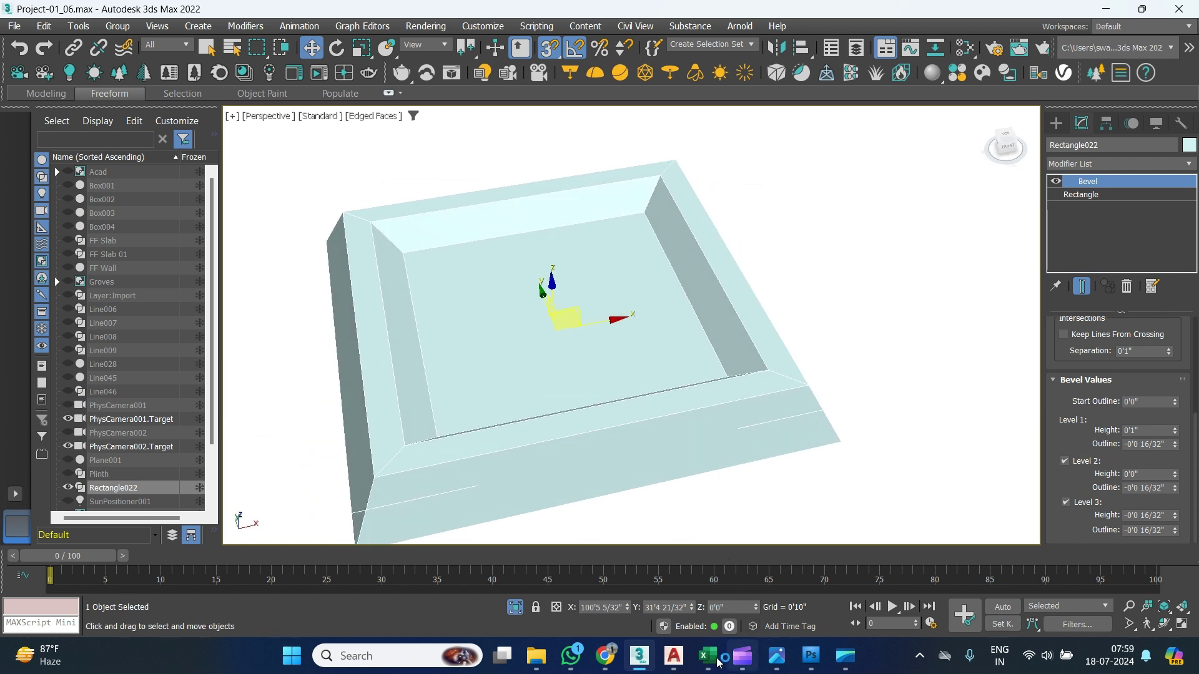
# Switch to AutoCAD, examine the door's hatched frame and panel outlines in the elevation drawing, and return to 3ds Max.
pyautogui.click(674, 656)
pyautogui.scroll(8, 515, 302)
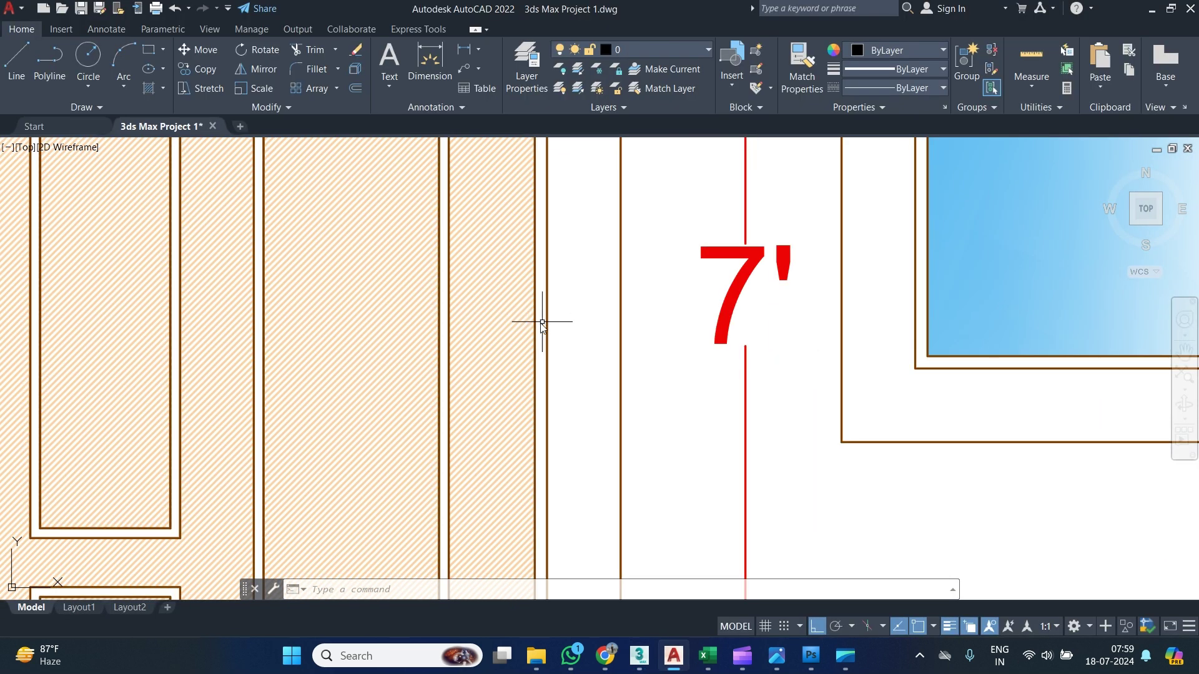
pyautogui.scroll(-4, 543, 323)
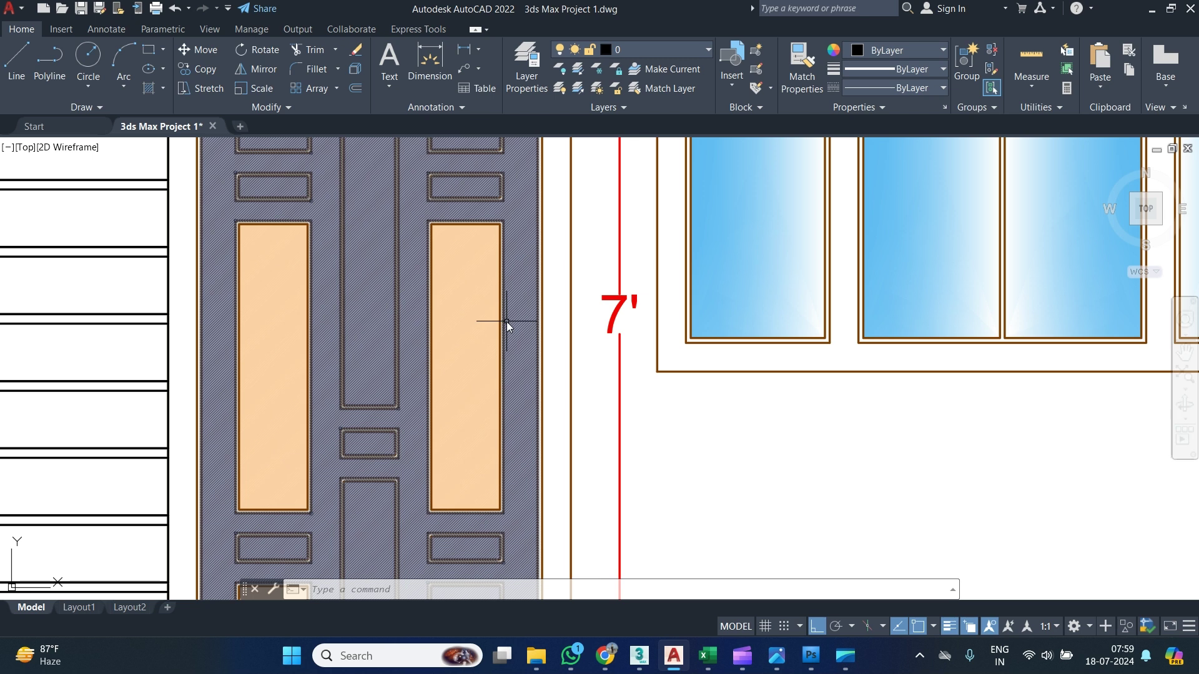
pyautogui.hotkey('alt', 'Tab')
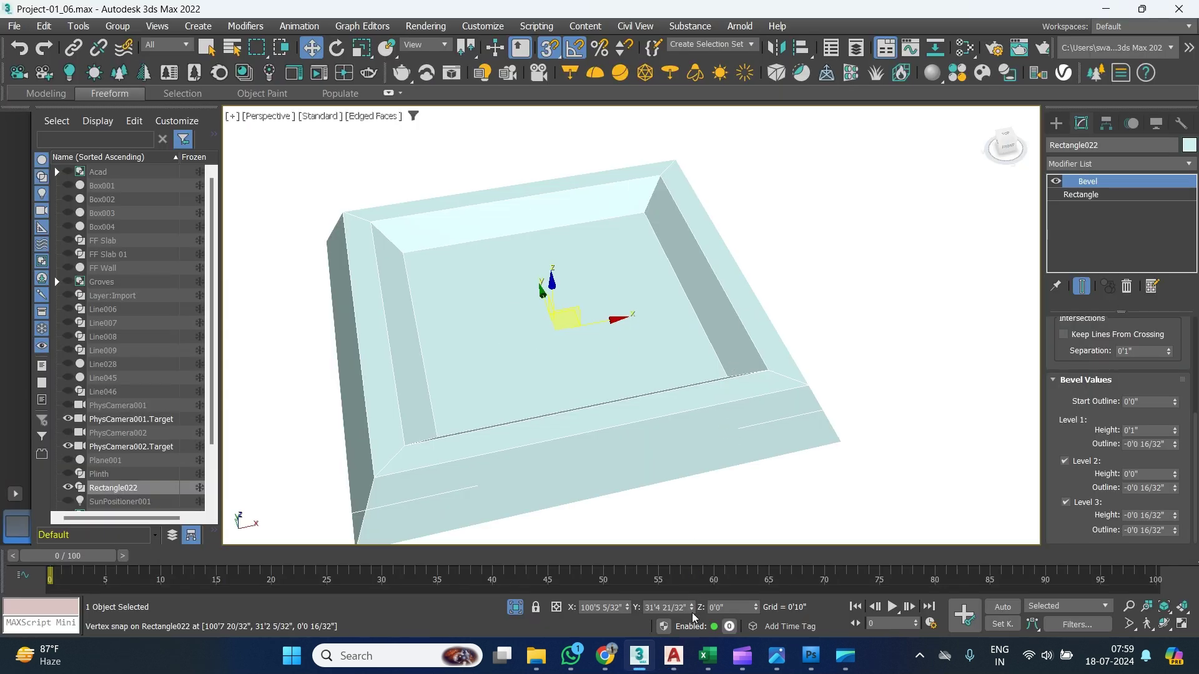
pyautogui.moveTo(680, 665)
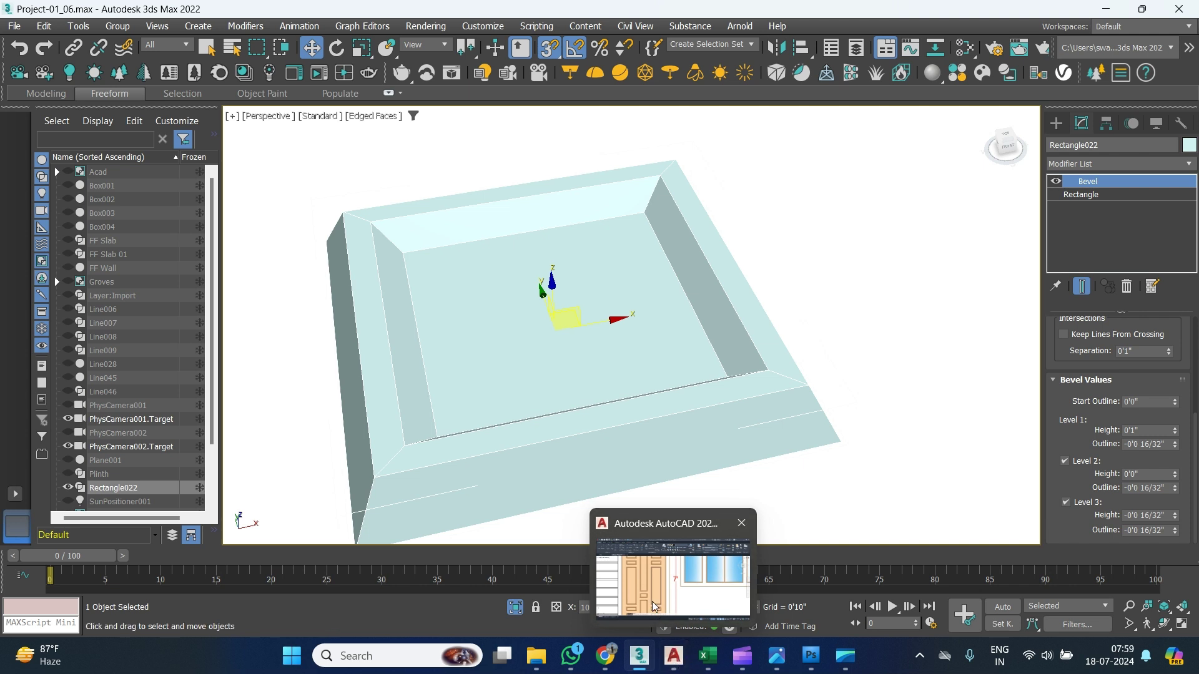
pyautogui.click(677, 666)
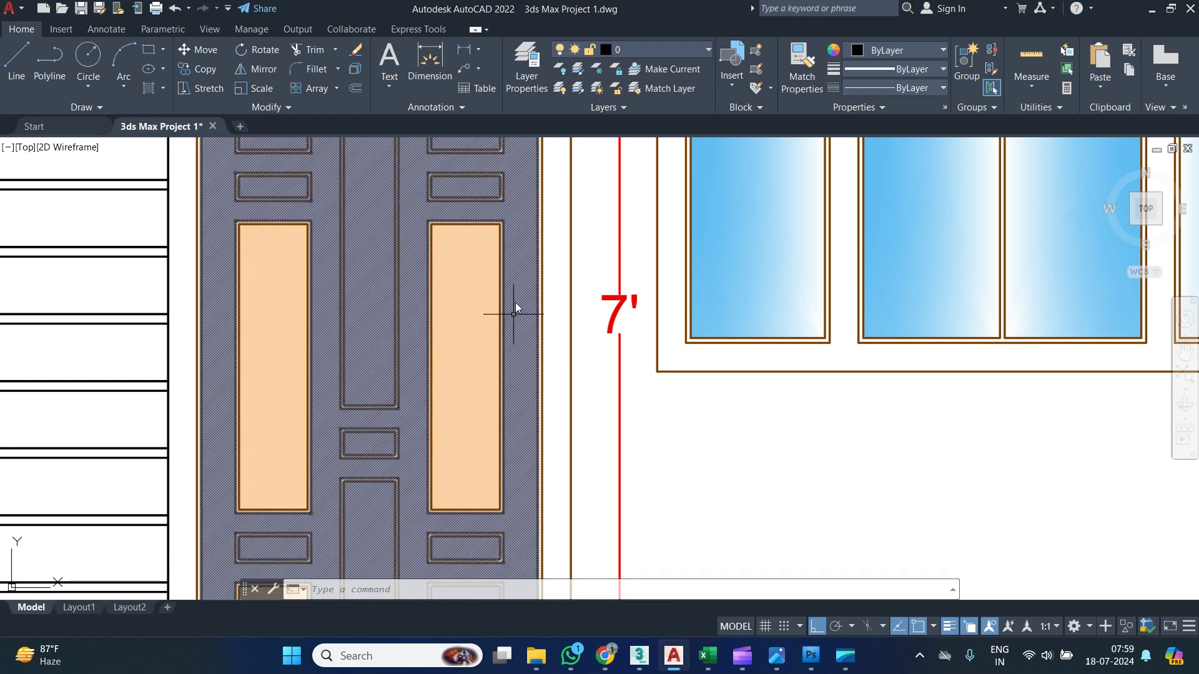
pyautogui.scroll(2, 522, 261)
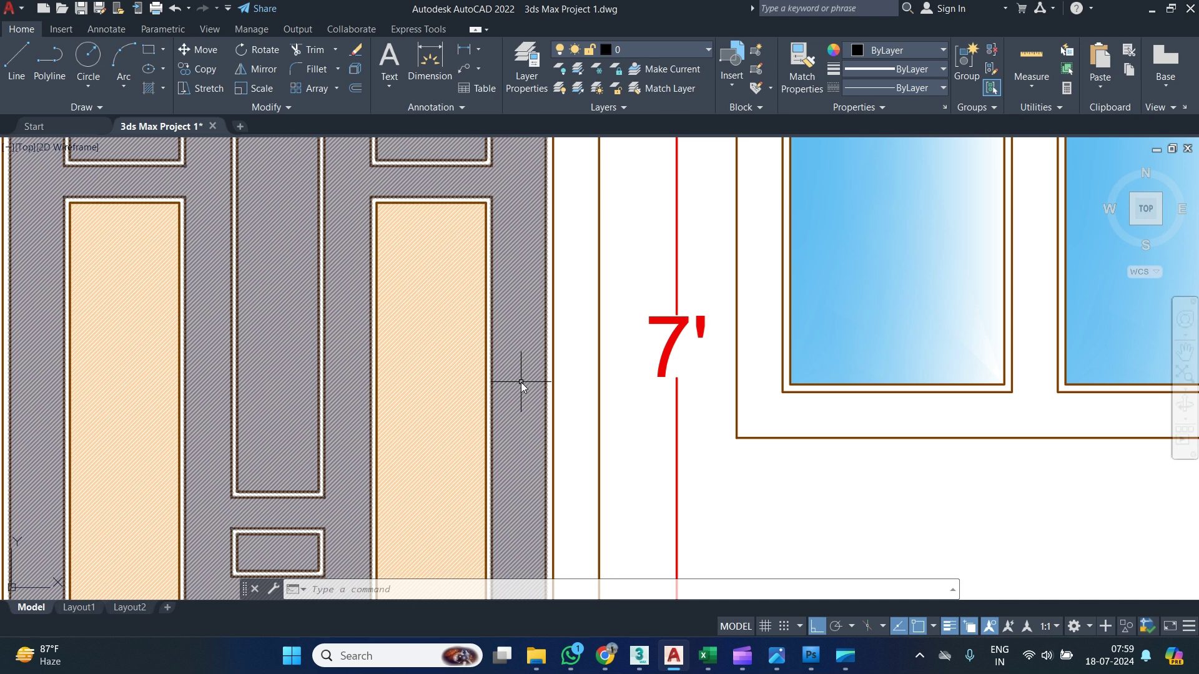
pyautogui.hotkey('alt', 'Tab')
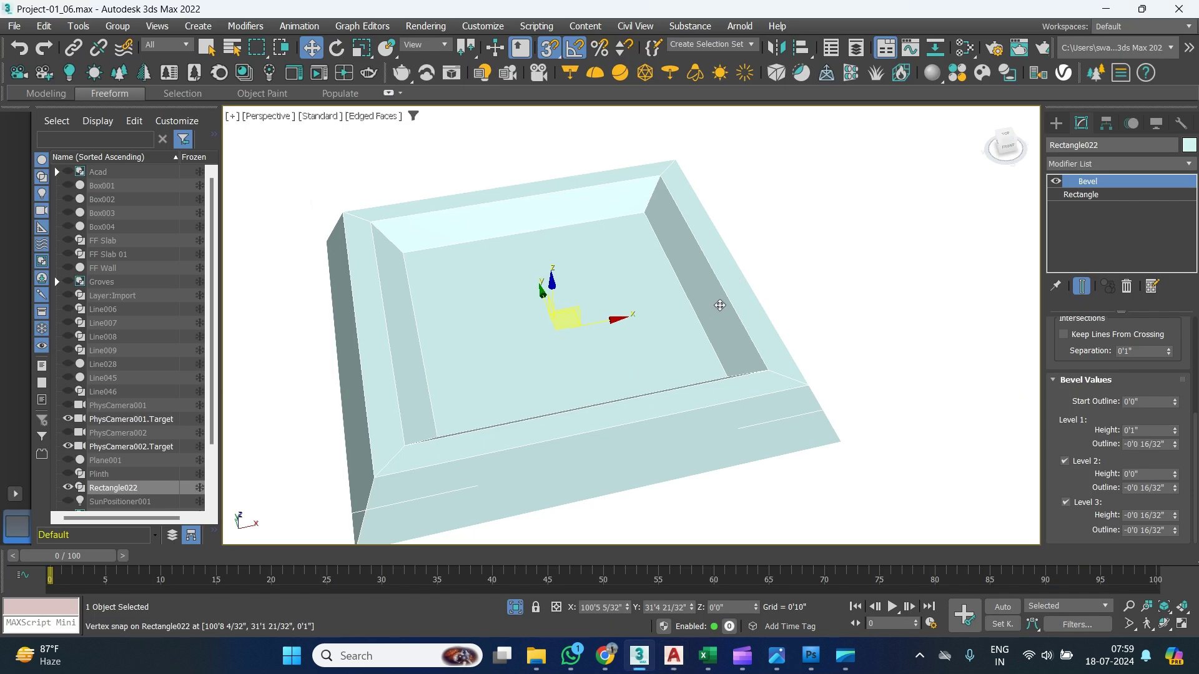
# Discard the bevelled square panel and isolate the imported Acad drawing in wireframe around the door elevation.
pyautogui.hotkey('alt', 'q')
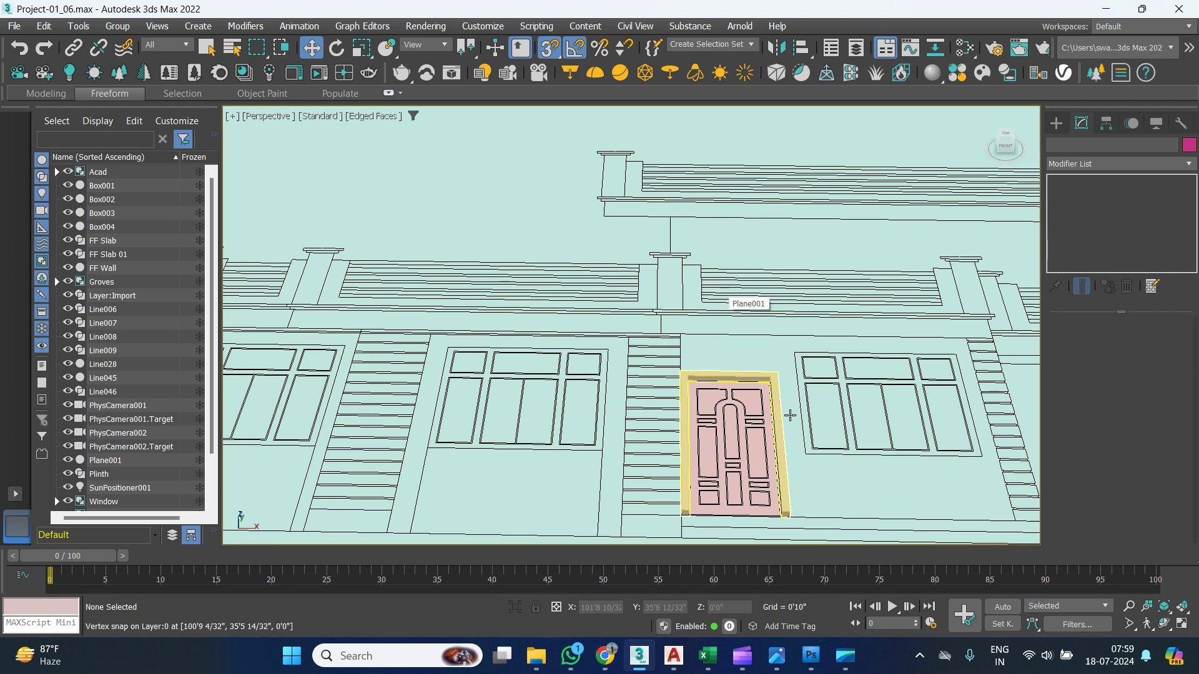
pyautogui.click(834, 377)
pyautogui.rightClick(836, 378)
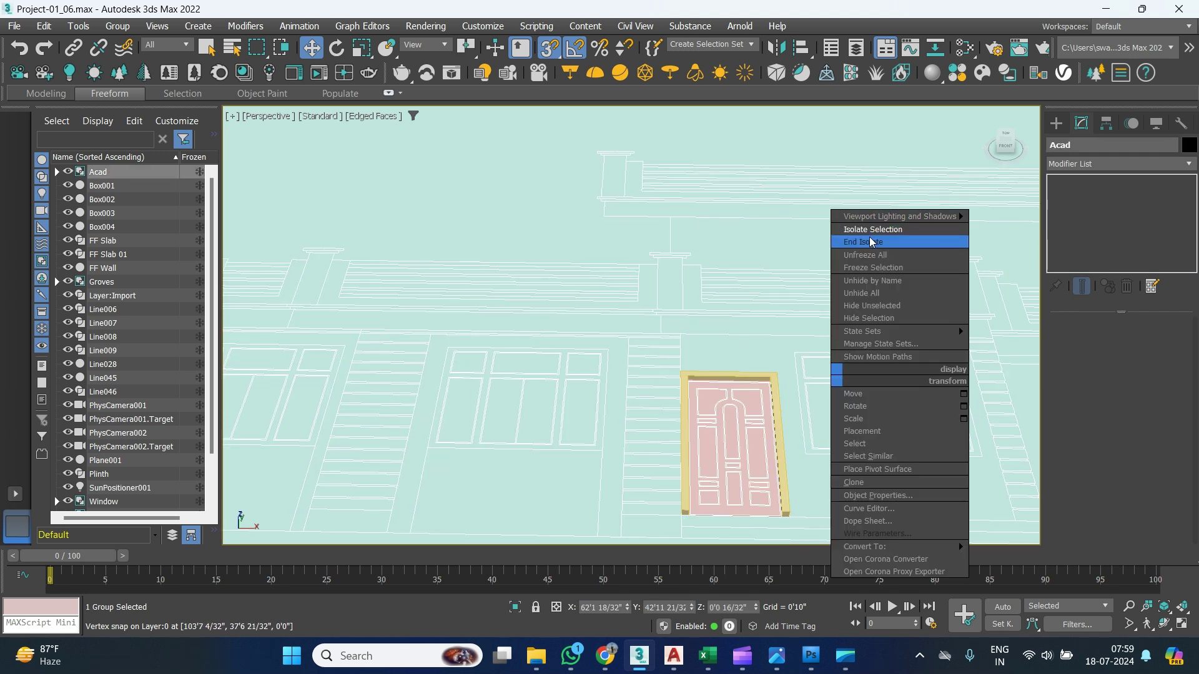
pyautogui.click(861, 235)
pyautogui.press('F3')
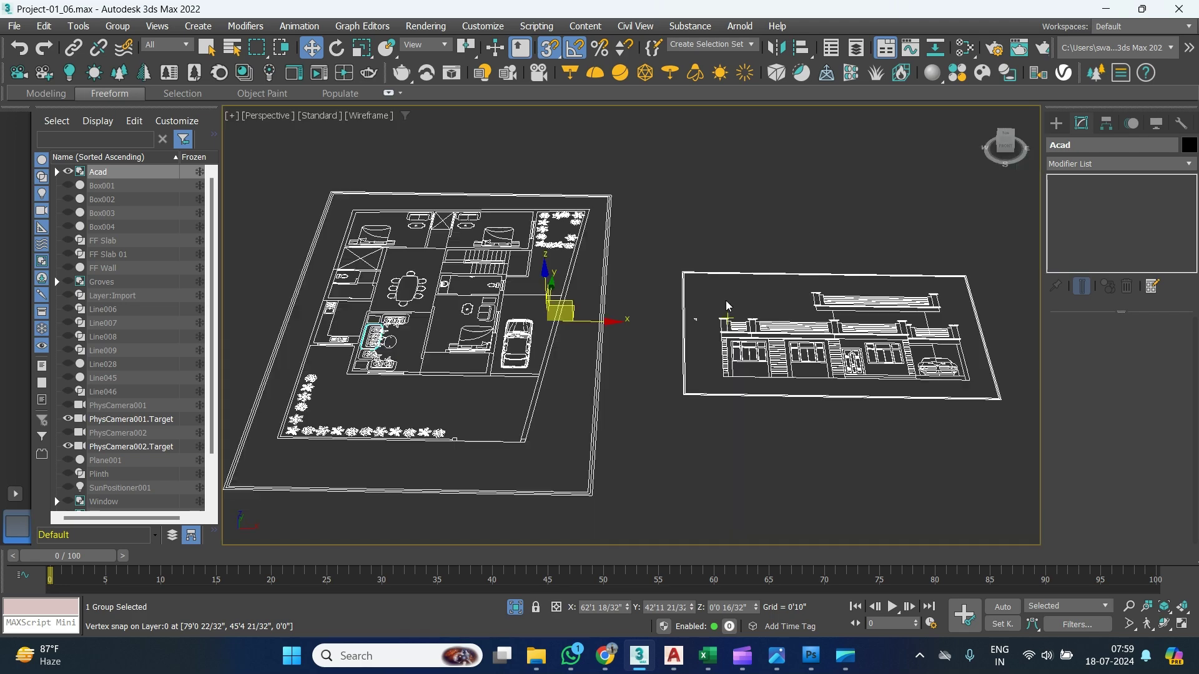
pyautogui.scroll(5, 860, 370)
pyautogui.scroll(6, 860, 371)
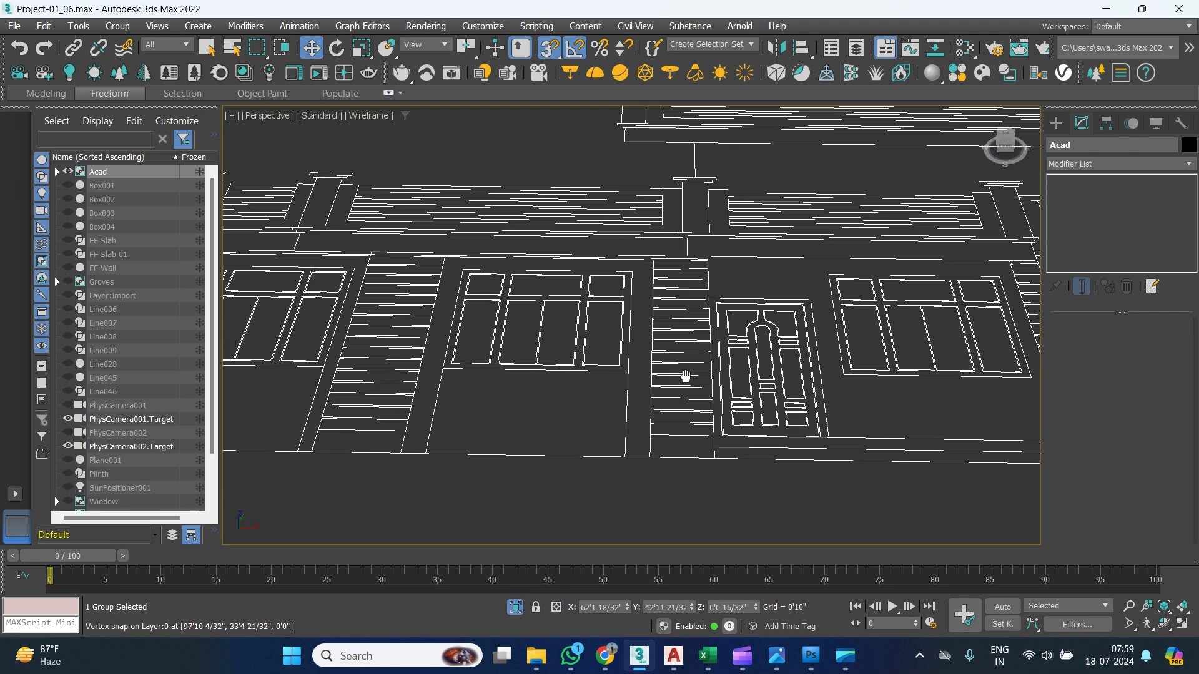
pyautogui.scroll(2, 718, 412)
pyautogui.scroll(-2, 674, 393)
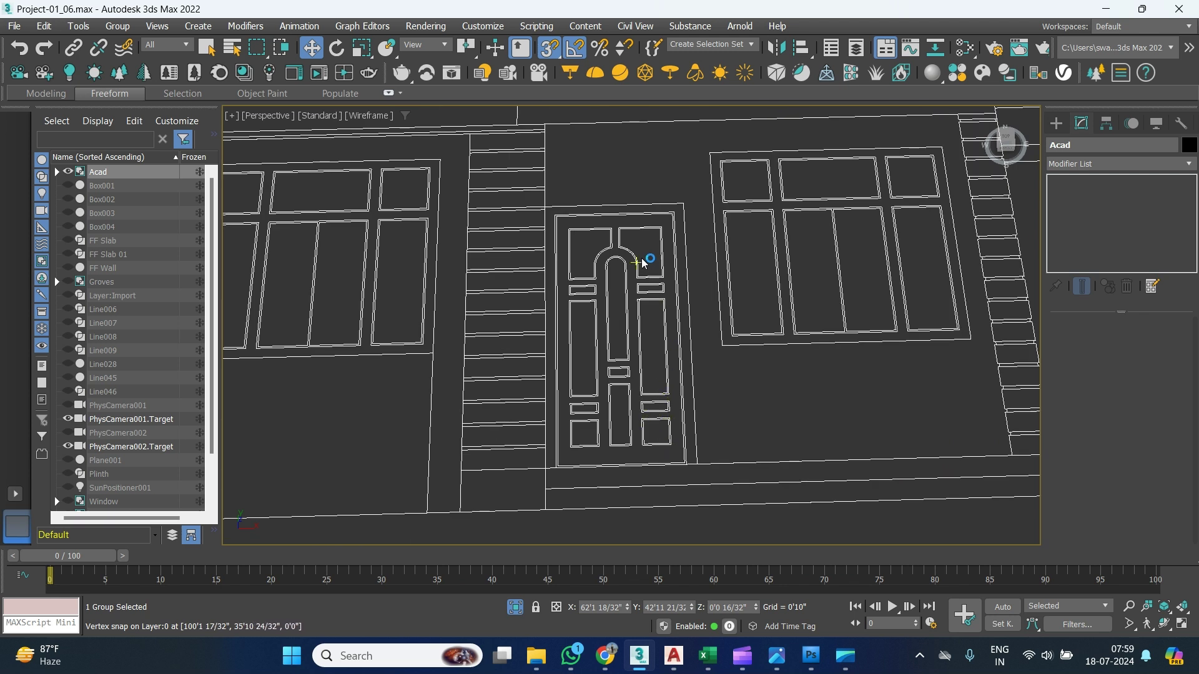
# Draw a rectangle about 8" by 8" over the outer outline of the door's lower-right square panel.
pyautogui.click(1062, 128)
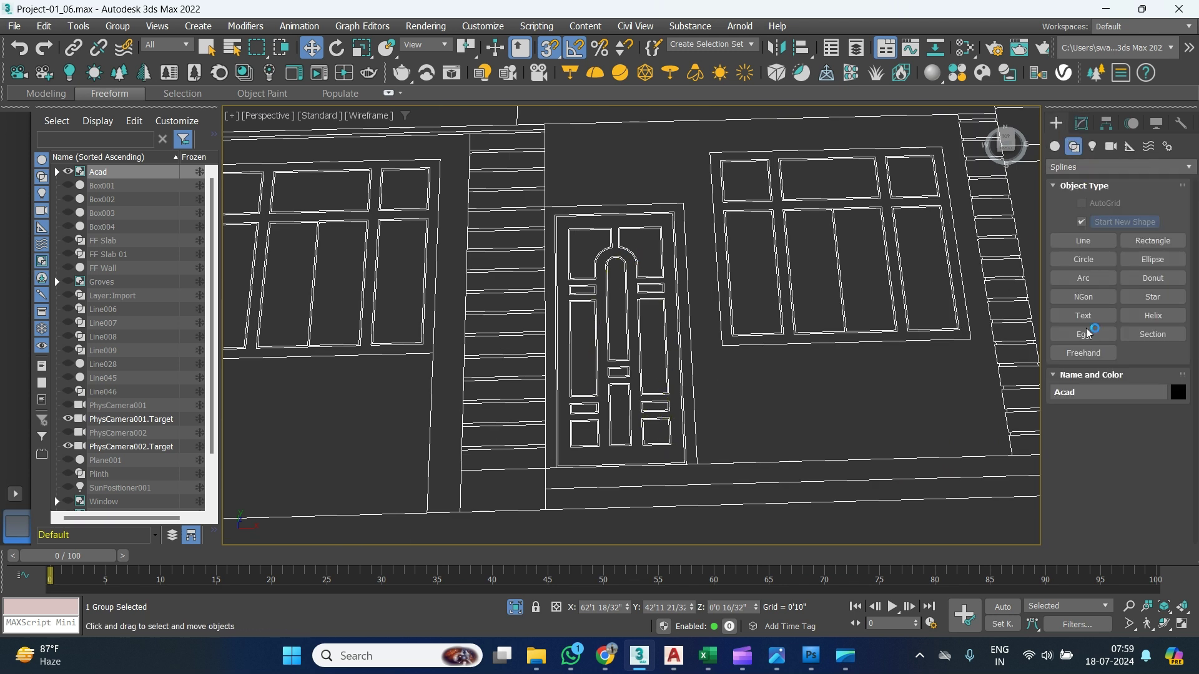
pyautogui.click(1150, 243)
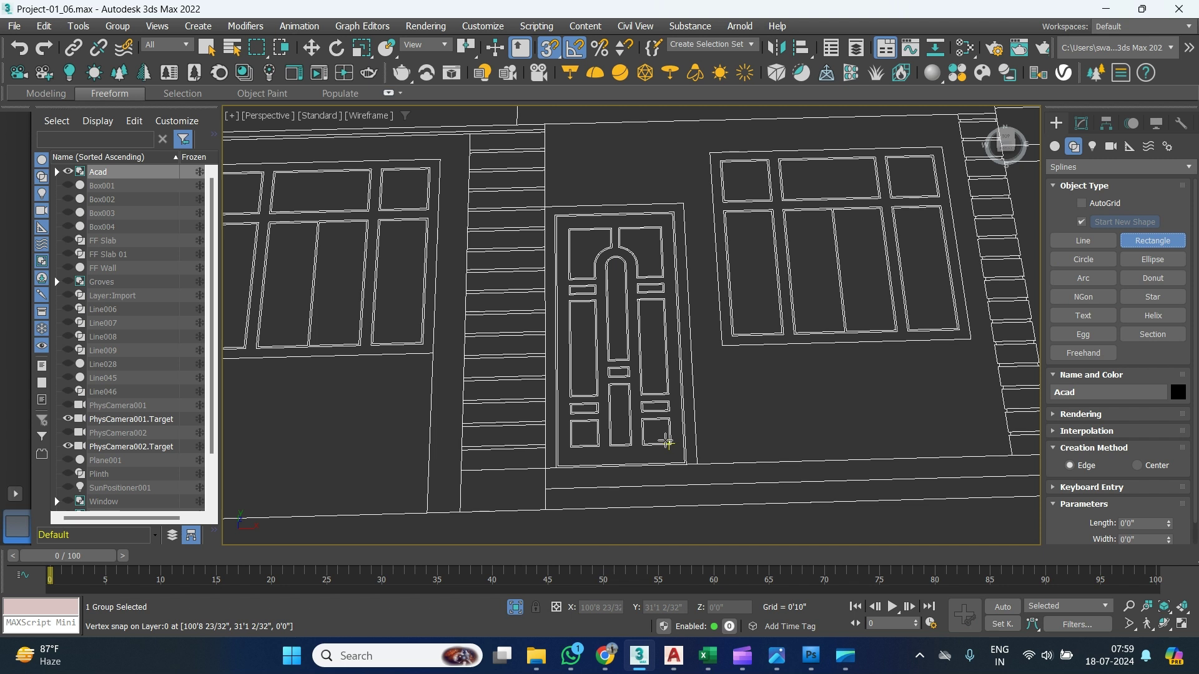
pyautogui.scroll(5, 639, 449)
pyautogui.scroll(-4, 640, 449)
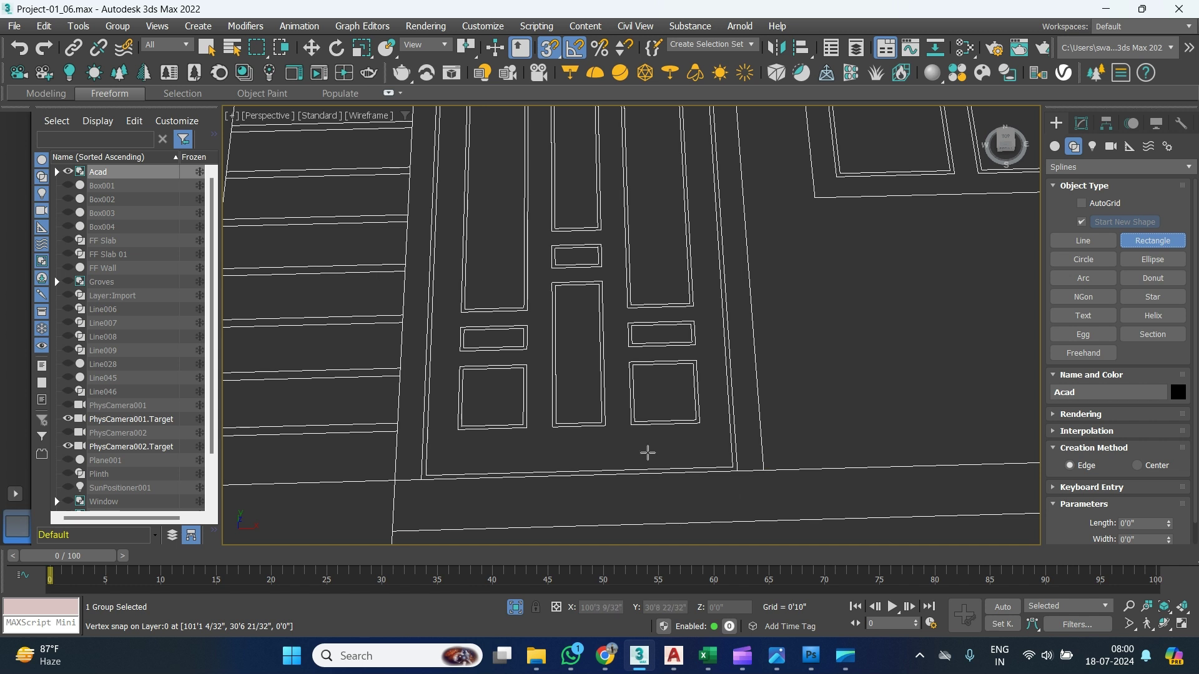
pyautogui.moveTo(630, 424); pyautogui.dragTo(700, 360)
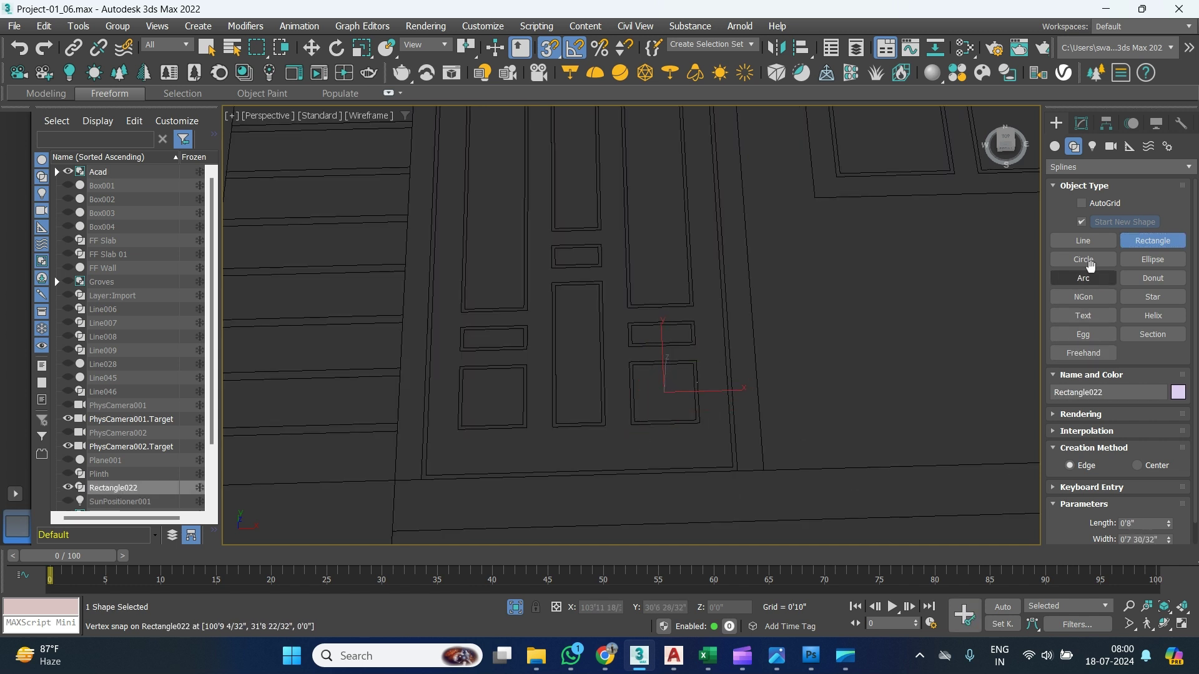
# Turn off Start New Shape and add a rectangle about 3" by 8" over the small panel above the lower-right square.
pyautogui.click(1081, 222)
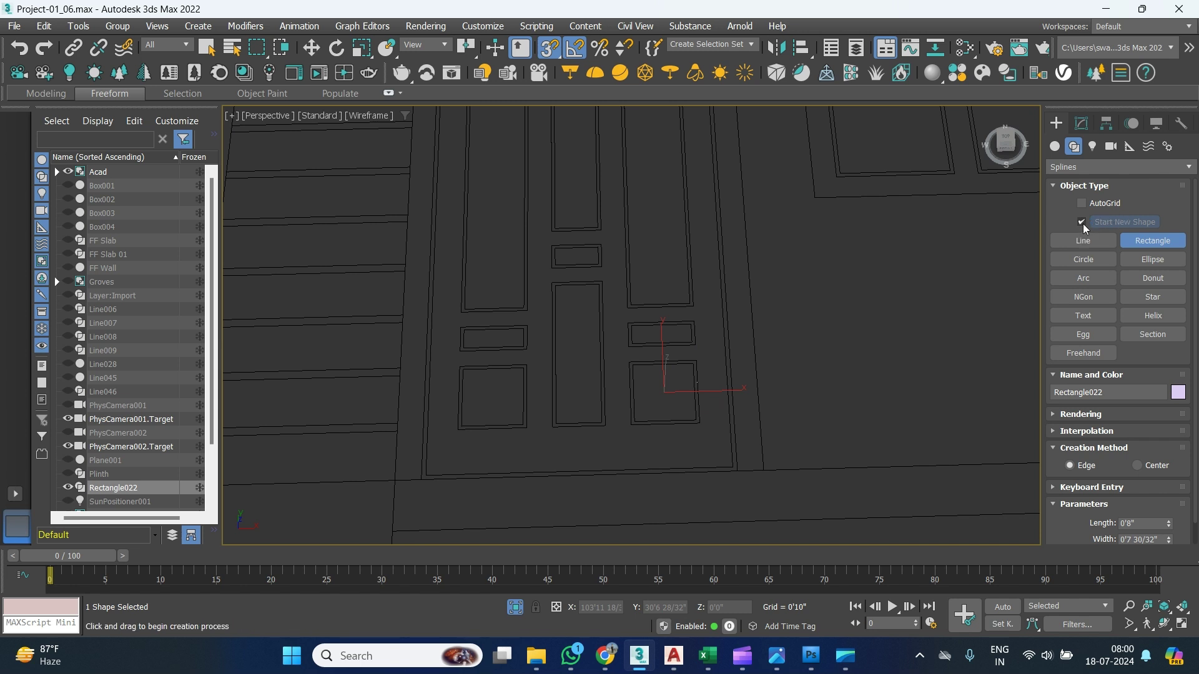
pyautogui.scroll(2, 626, 350)
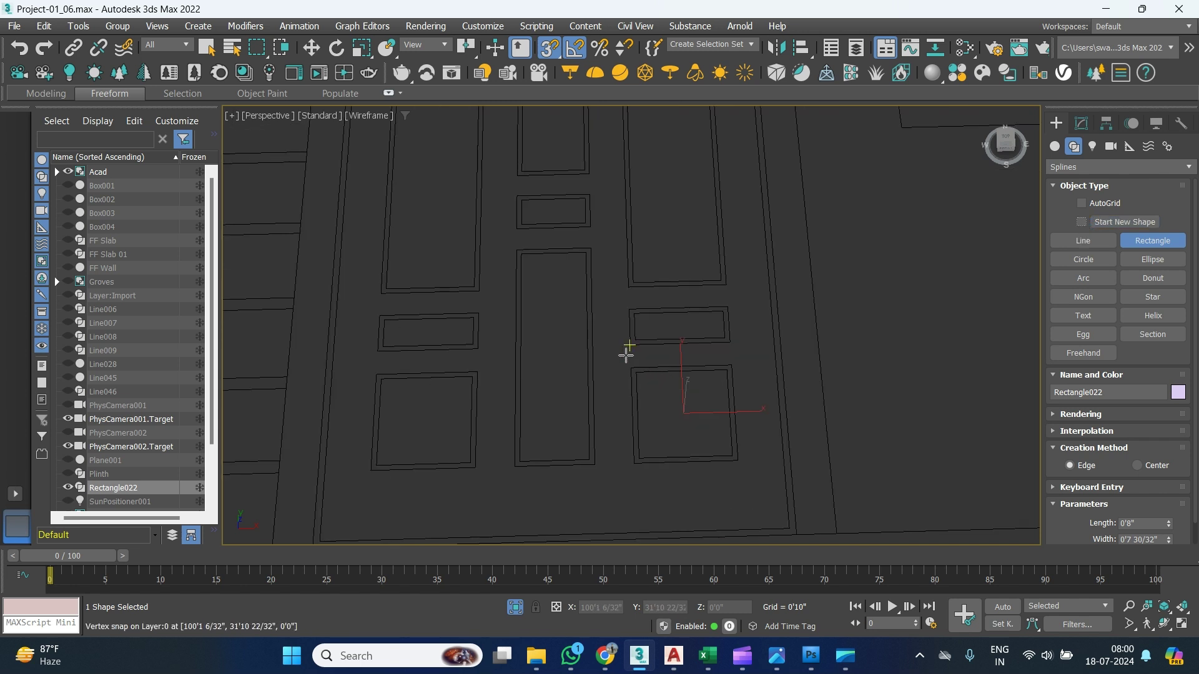
pyautogui.moveTo(630, 344); pyautogui.dragTo(729, 308)
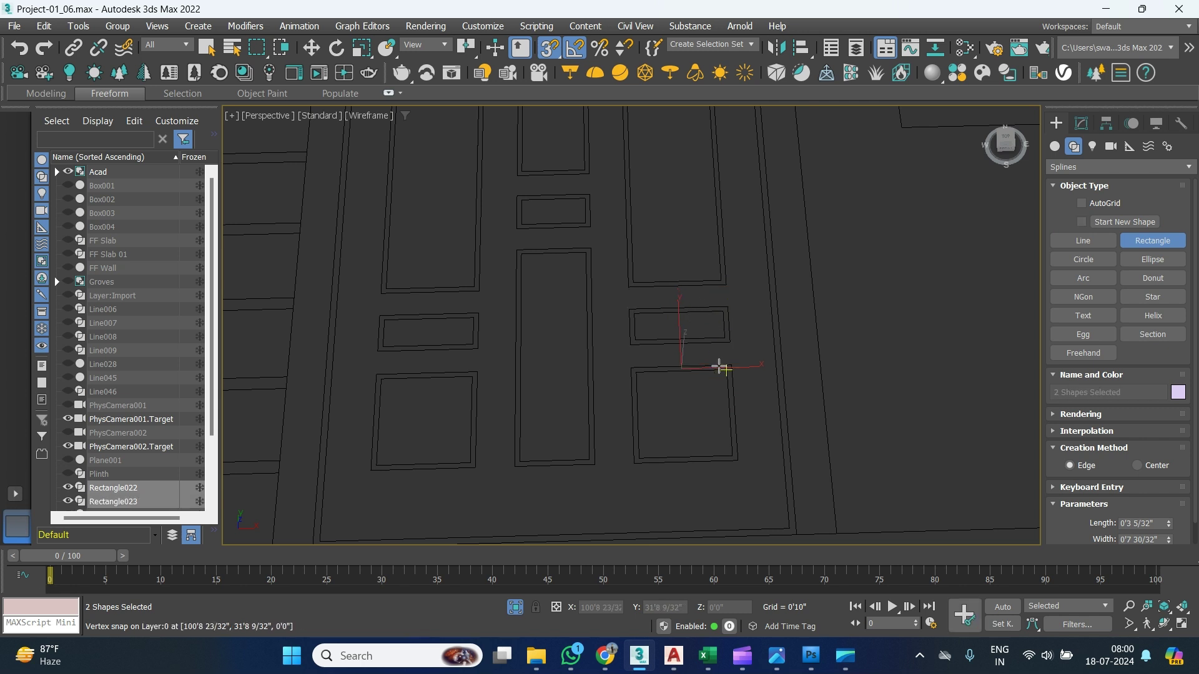
# Add rectangles over the lower-left square, the small panel above it, the lower centre panel and the small centre panel.
pyautogui.moveTo(485, 374); pyautogui.dragTo(372, 474)
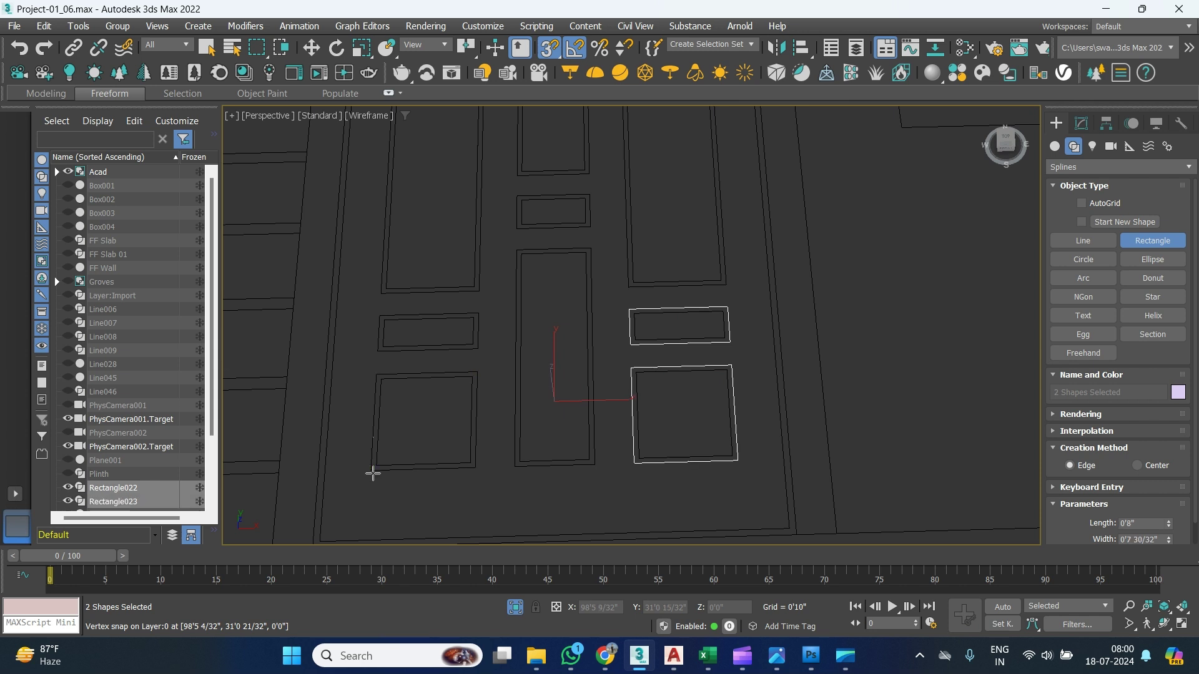
pyautogui.moveTo(377, 351); pyautogui.dragTo(478, 314)
pyautogui.moveTo(517, 250); pyautogui.dragTo(595, 462)
pyautogui.rightClick(595, 462)
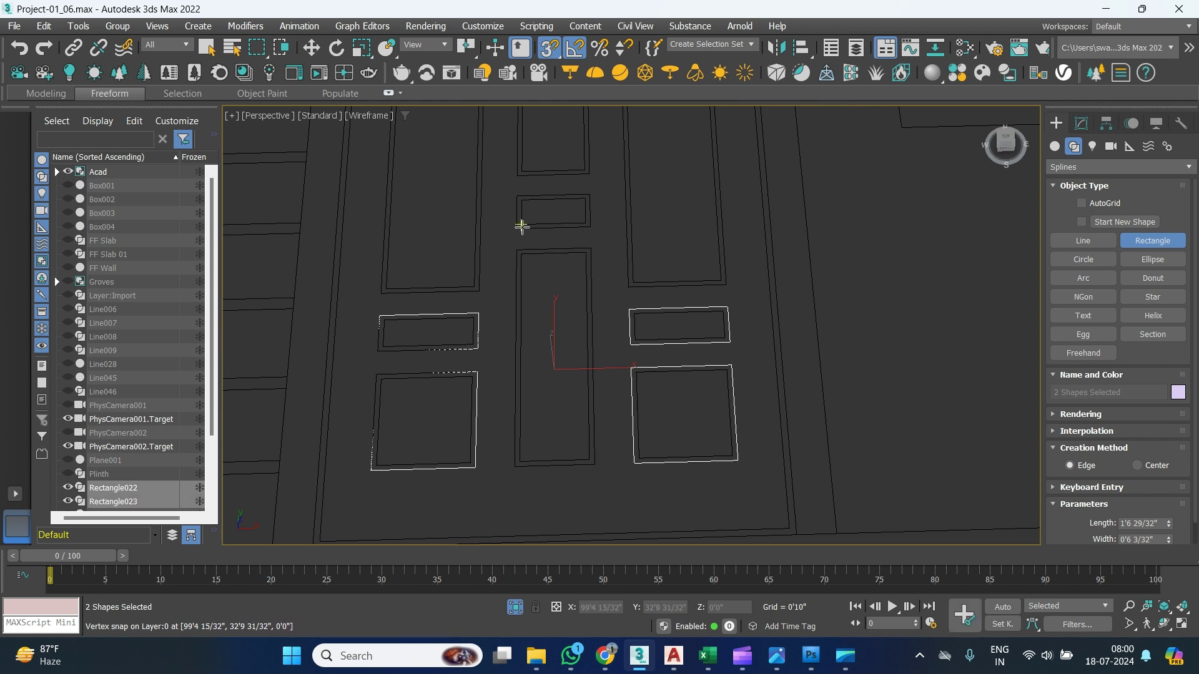
pyautogui.moveTo(516, 229); pyautogui.dragTo(588, 193)
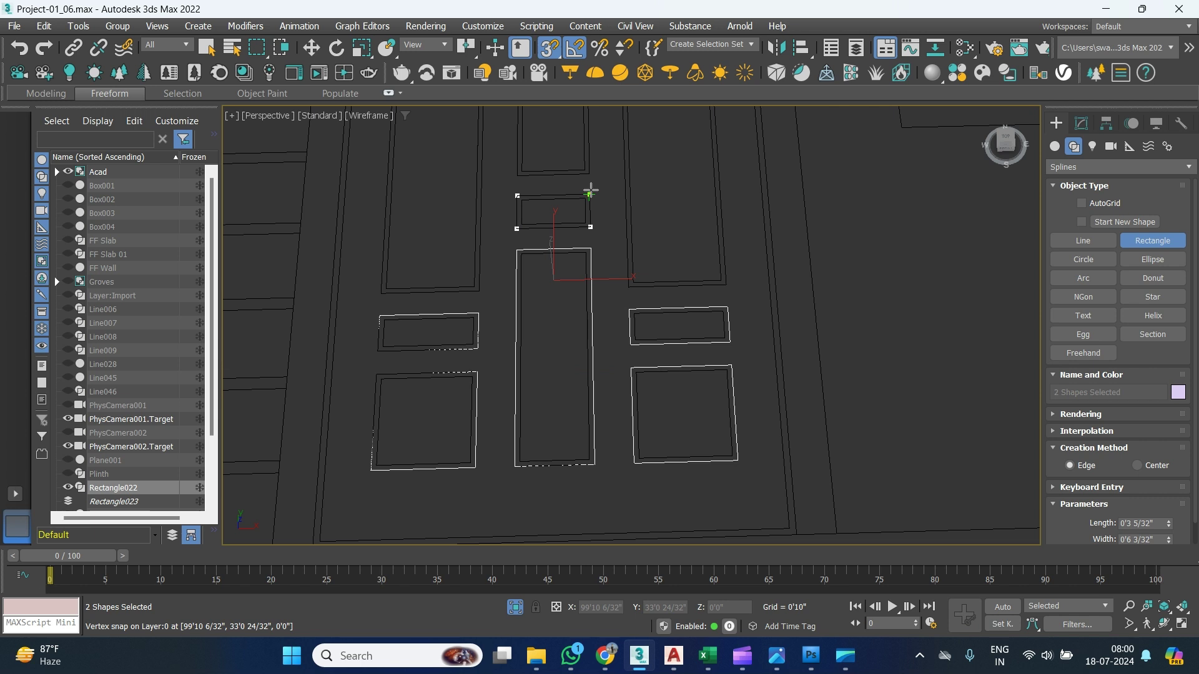
pyautogui.moveTo(591, 190); pyautogui.dragTo(591, 189)
# Add rectangles about 2'7" by 8" over the outer outlines of the tall right and left side panels.
pyautogui.moveTo(591, 189); pyautogui.dragTo(556, 343, button='middle')
pyautogui.moveTo(568, 462); pyautogui.dragTo(655, 139)
pyautogui.rightClick(656, 139)
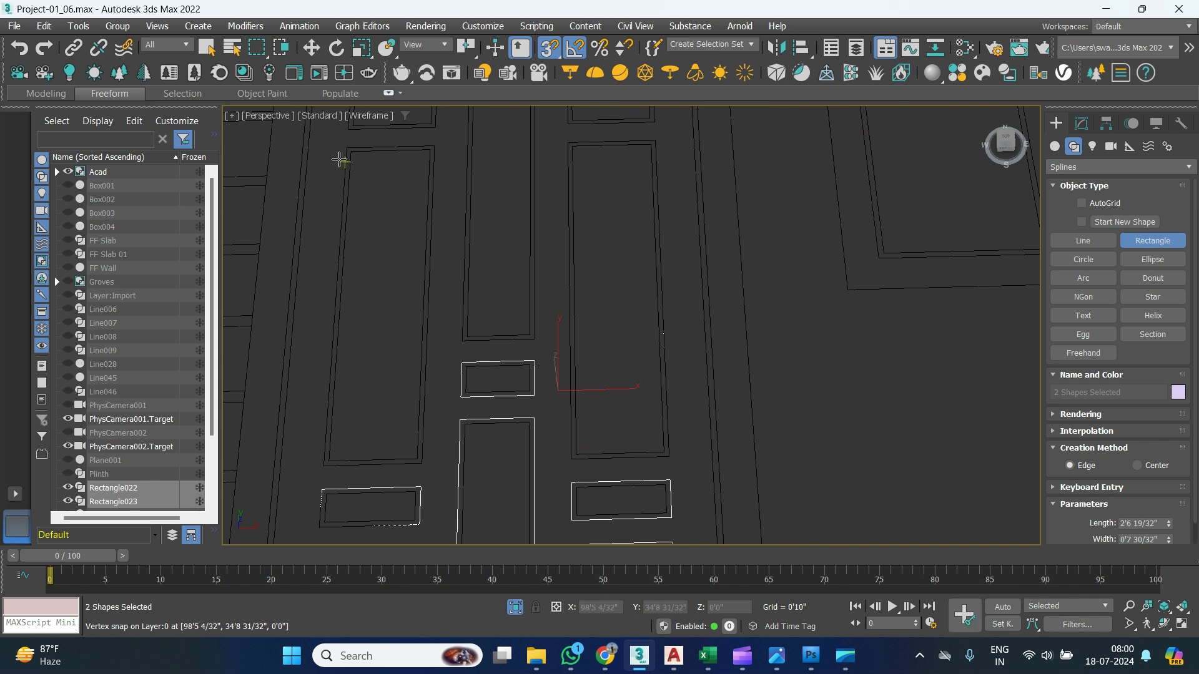
pyautogui.moveTo(343, 150); pyautogui.dragTo(430, 460)
# Add rectangles about 3" by 8" over the two small panels above the tall side panels.
pyautogui.moveTo(476, 326); pyautogui.dragTo(509, 429, button='middle')
pyautogui.scroll(3, 610, 206)
pyautogui.moveTo(594, 210); pyautogui.dragTo(728, 256)
pyautogui.rightClick(728, 257)
pyautogui.moveTo(271, 225); pyautogui.dragTo(400, 263)
pyautogui.rightClick(400, 263)
pyautogui.scroll(-2, 542, 332)
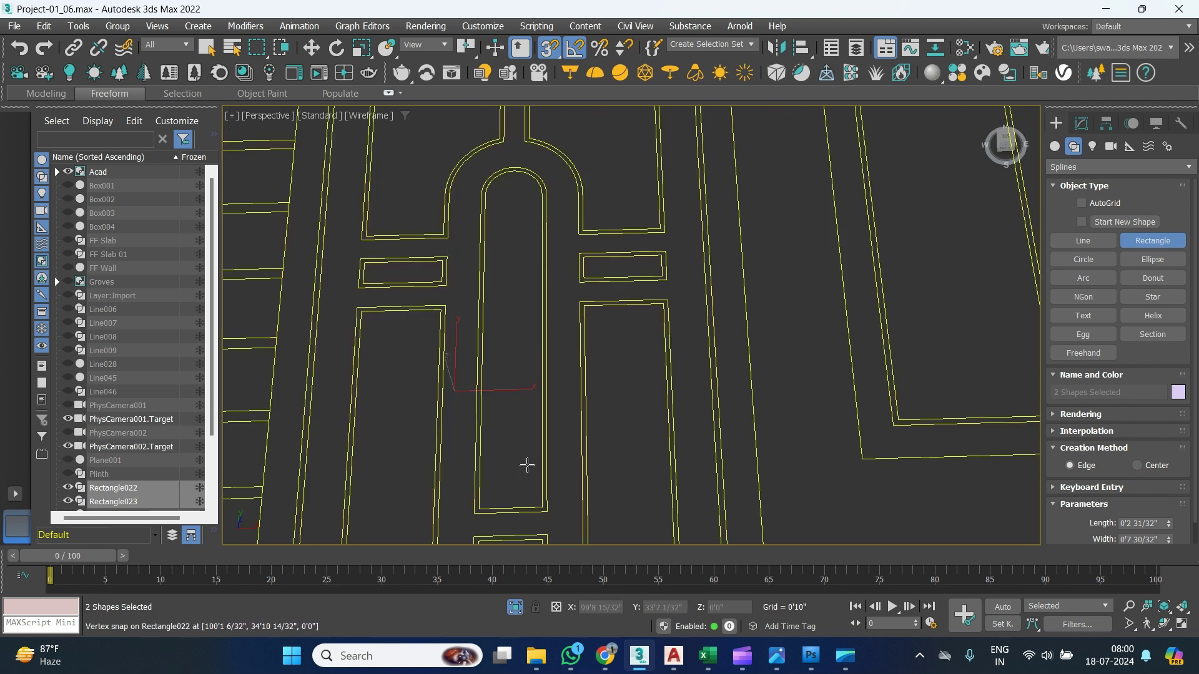
# In Top view, use the Line tool to trace the straight inner, upper, outer and lower edges of the upper-right panel.
pyautogui.click(1082, 260)
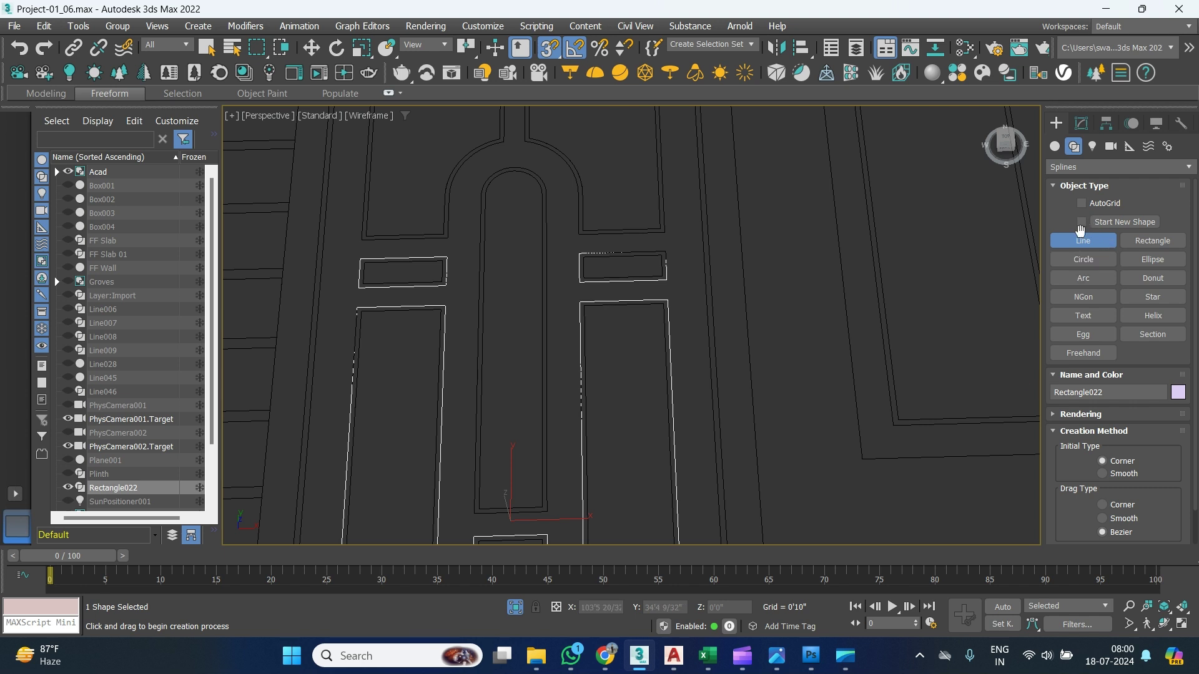
pyautogui.moveTo(570, 460); pyautogui.dragTo(620, 420, button='middle')
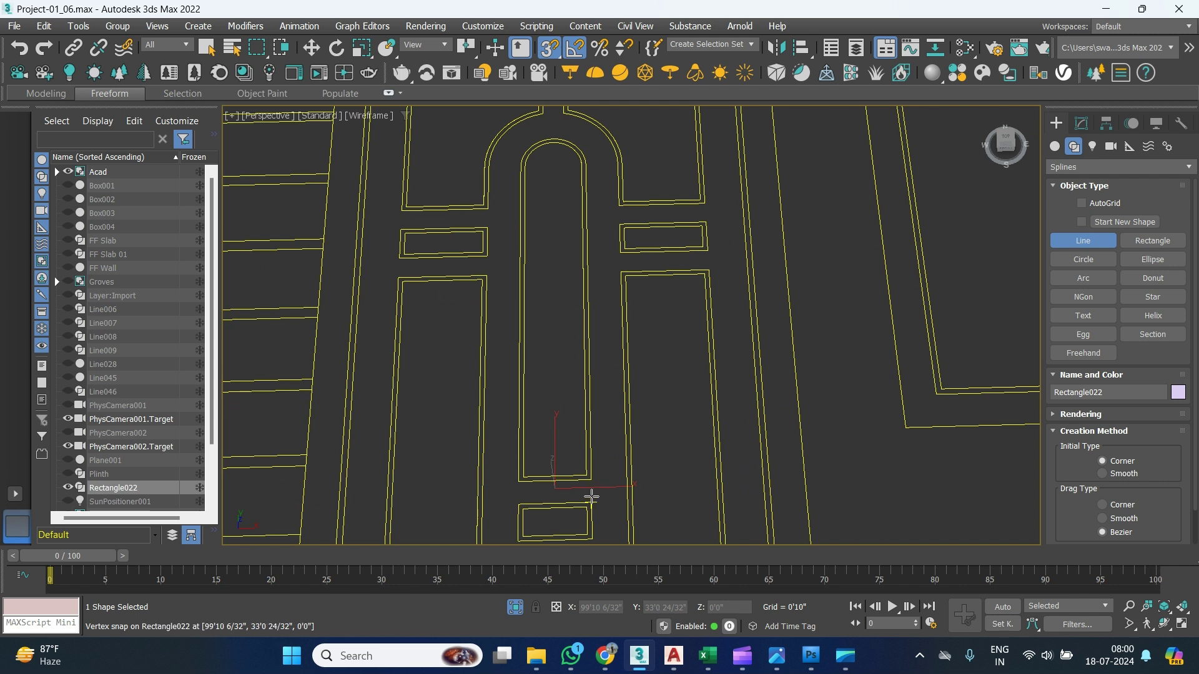
pyautogui.moveTo(605, 476); pyautogui.dragTo(614, 450, button='middle')
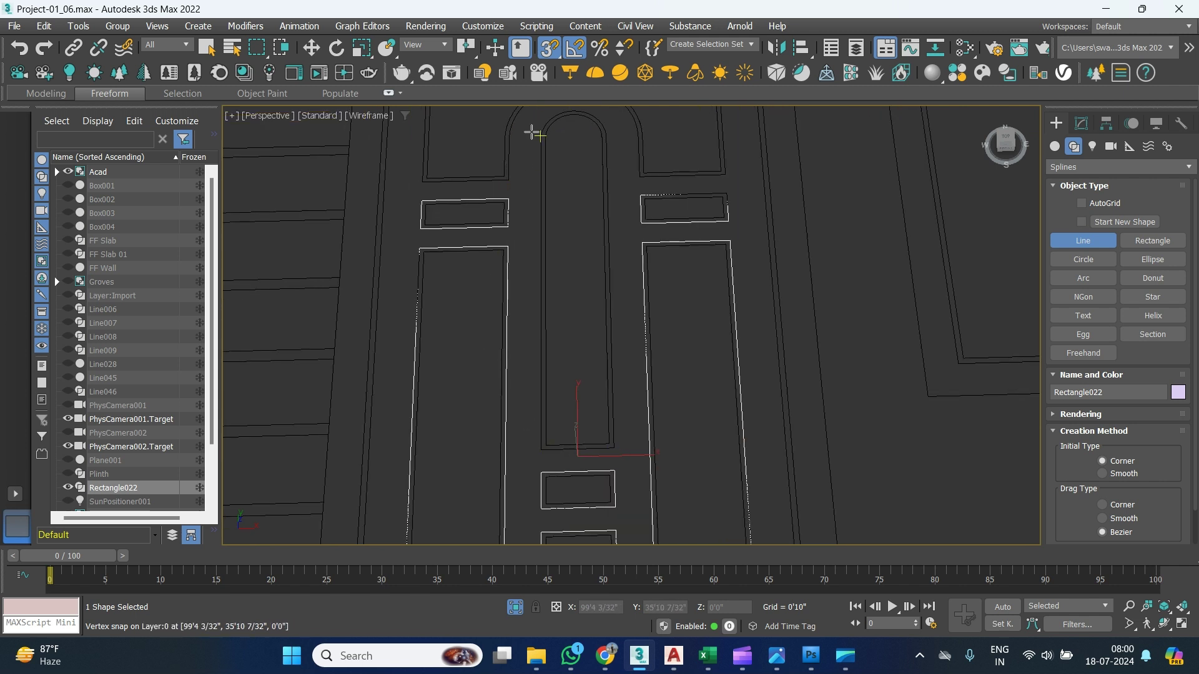
pyautogui.press('t')
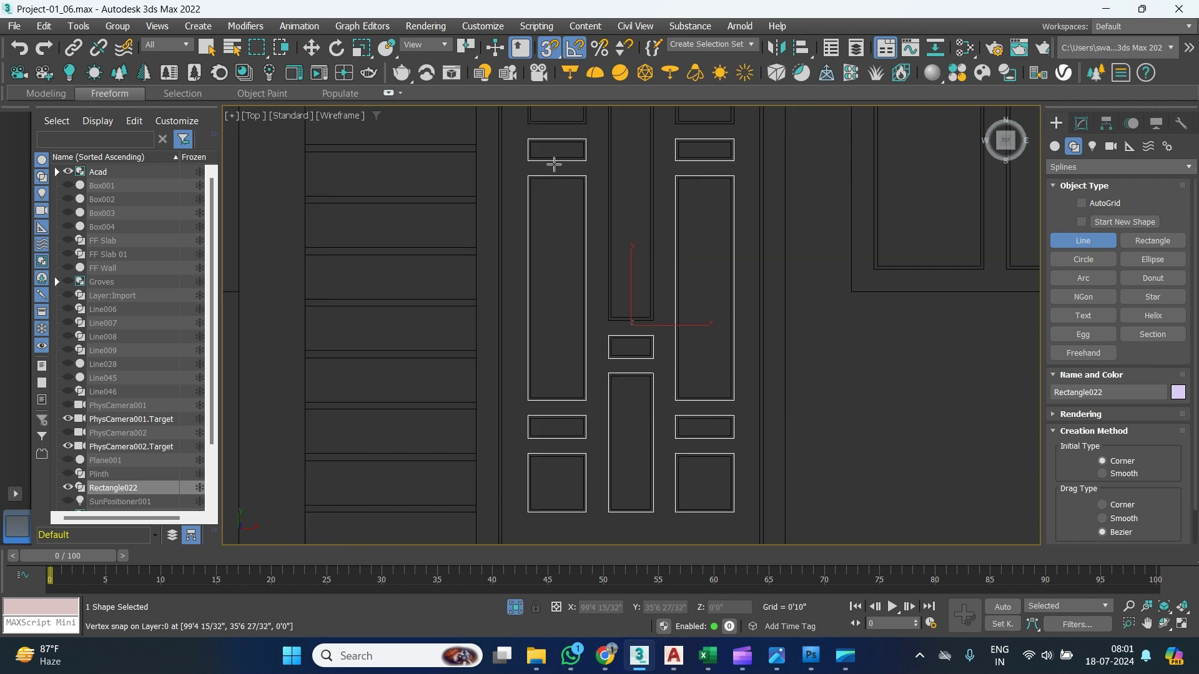
pyautogui.moveTo(620, 223); pyautogui.dragTo(589, 335, button='middle')
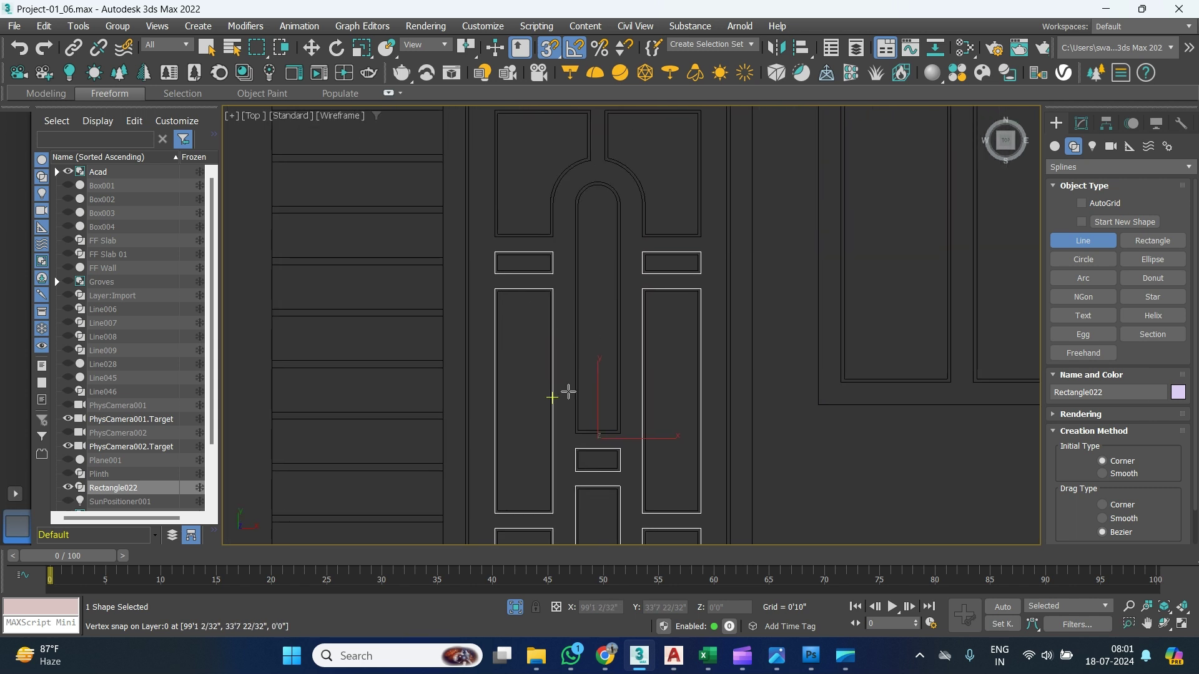
pyautogui.scroll(2, 578, 450)
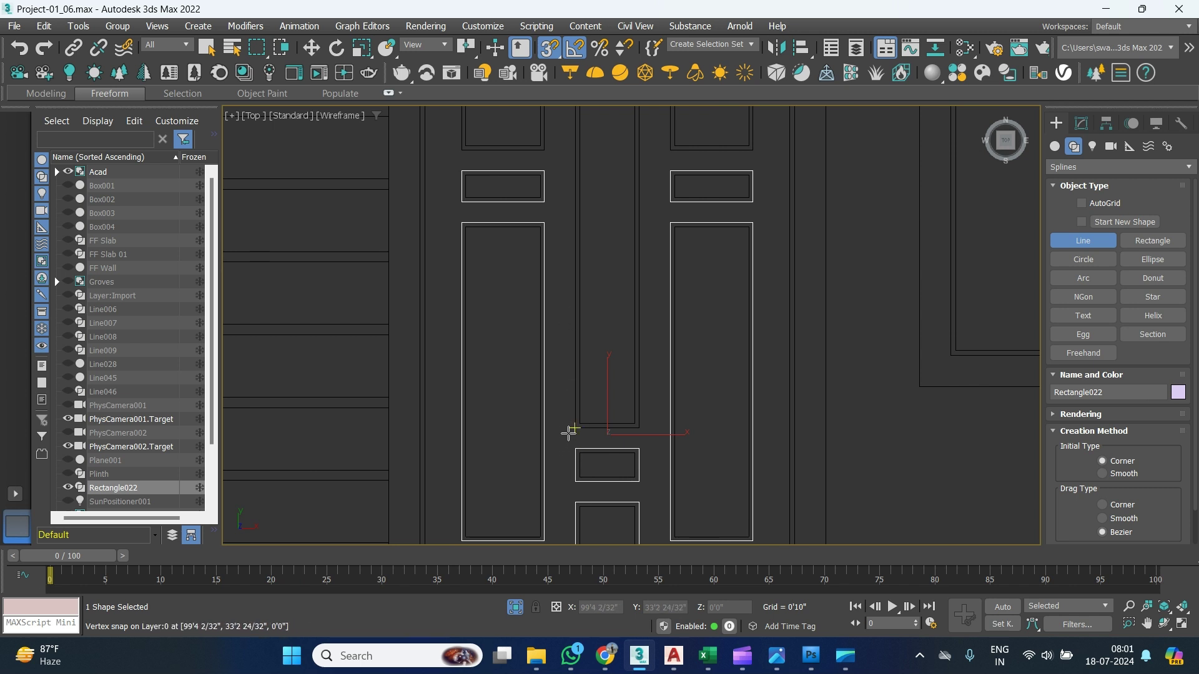
pyautogui.moveTo(571, 382); pyautogui.dragTo(550, 497, button='middle')
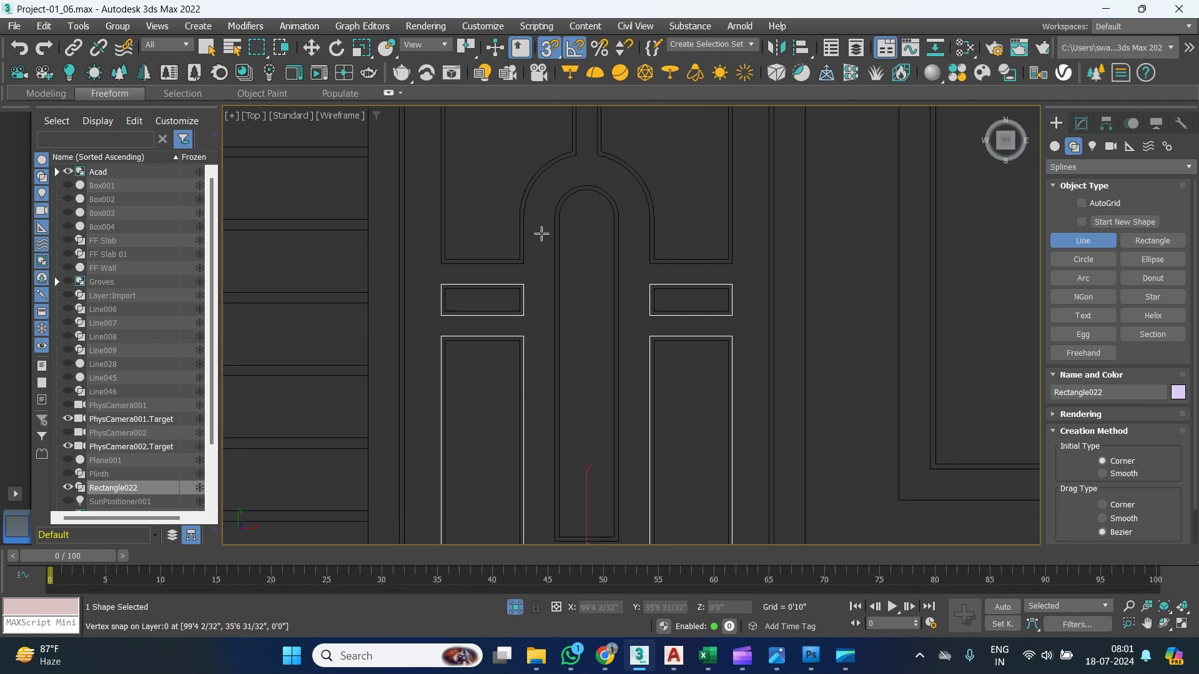
pyautogui.moveTo(548, 299); pyautogui.dragTo(548, 201, button='middle')
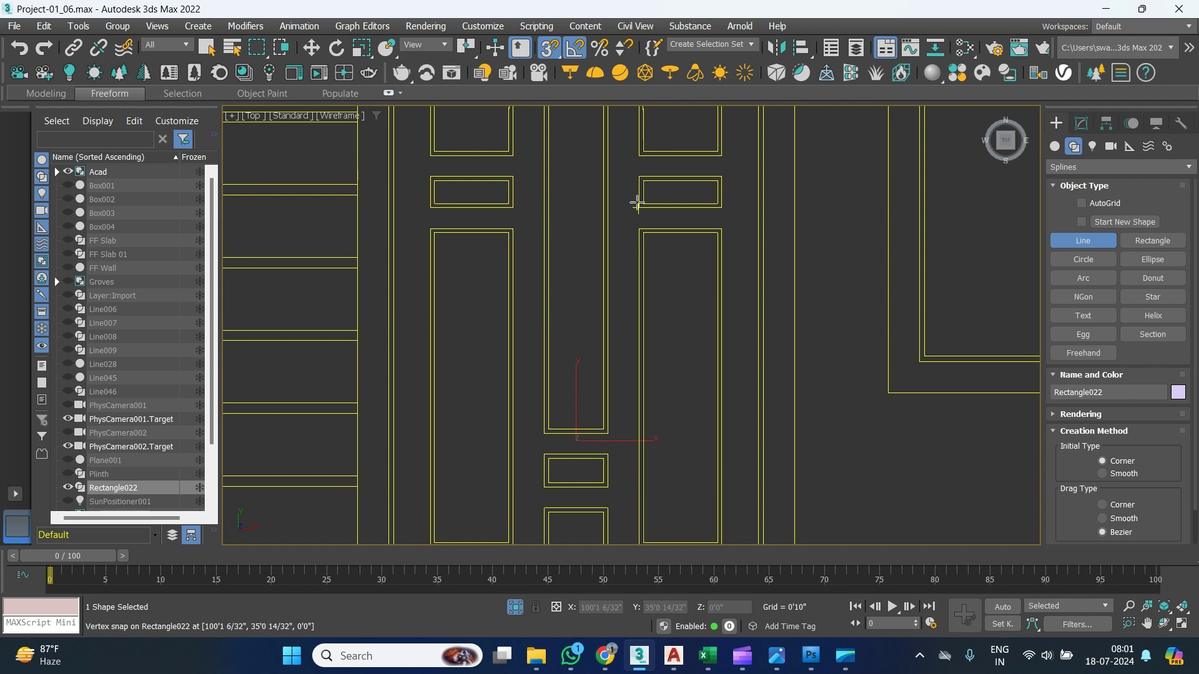
pyautogui.moveTo(635, 209); pyautogui.dragTo(579, 380, button='middle')
pyautogui.scroll(2, 530, 221)
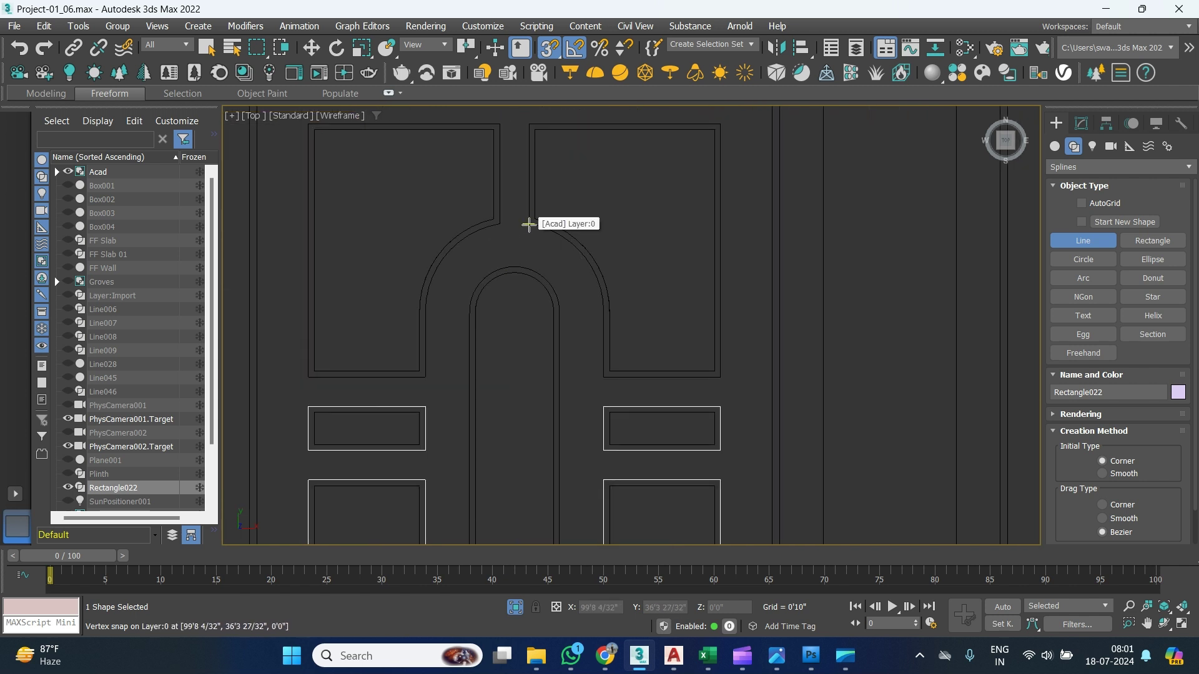
pyautogui.moveTo(528, 224); pyautogui.dragTo(525, 258, button='middle')
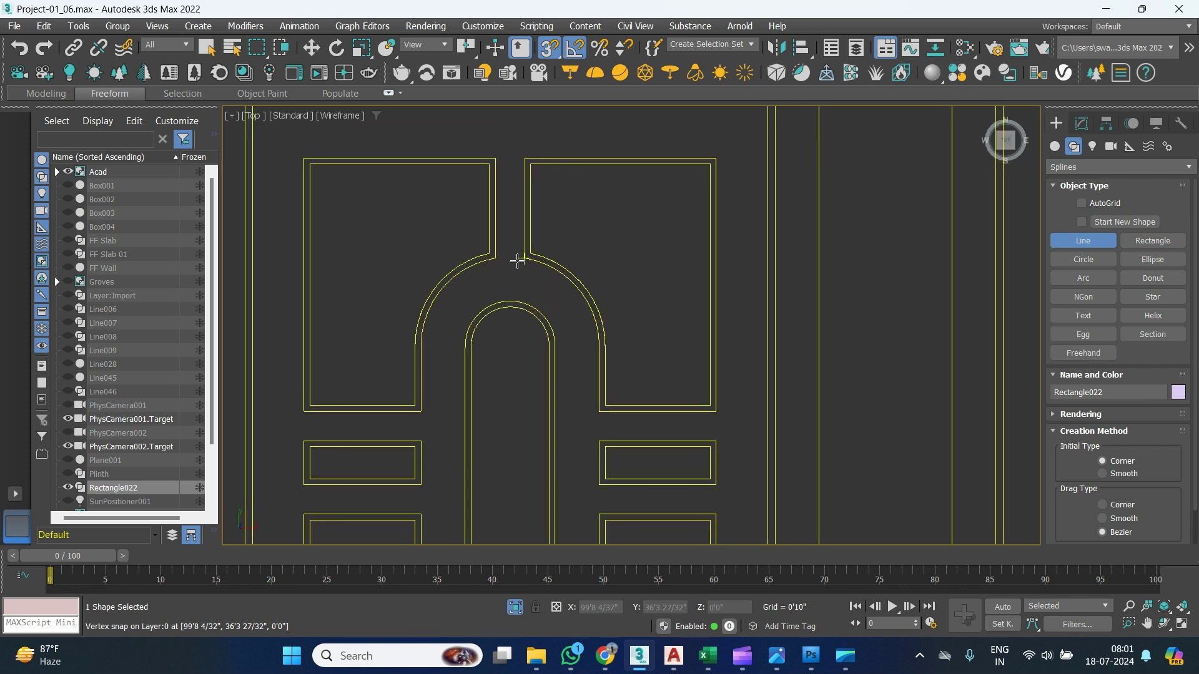
pyautogui.click(523, 258)
pyautogui.click(524, 158)
pyautogui.click(716, 159)
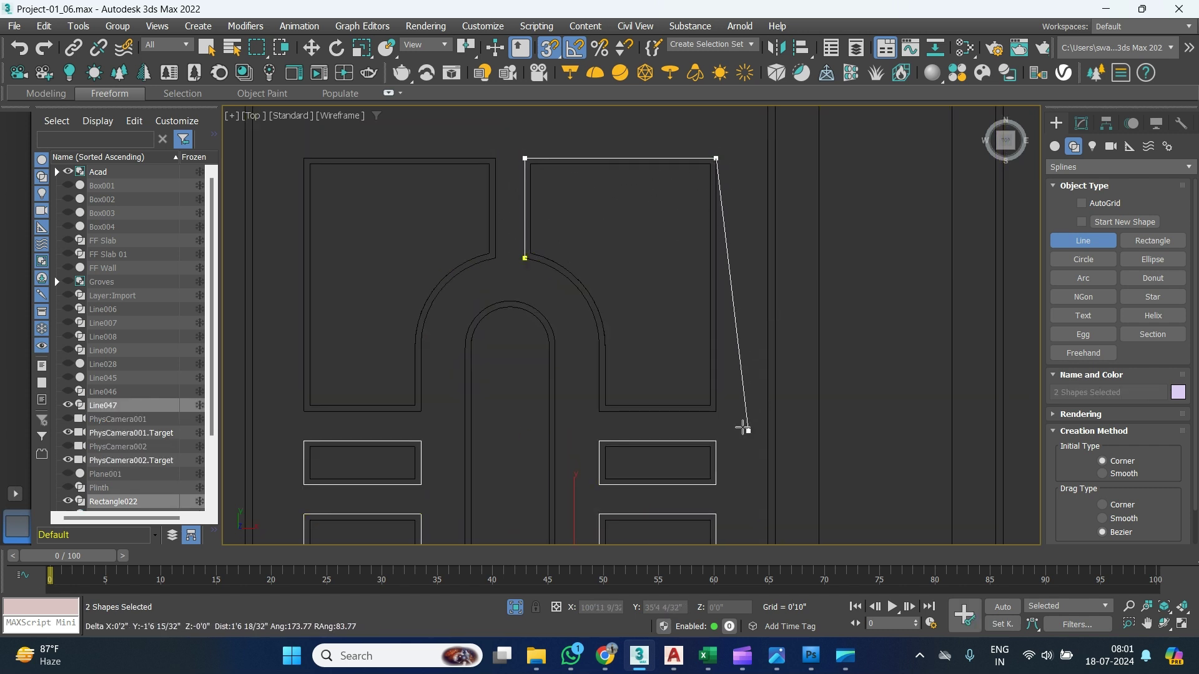
pyautogui.click(715, 412)
pyautogui.click(600, 411)
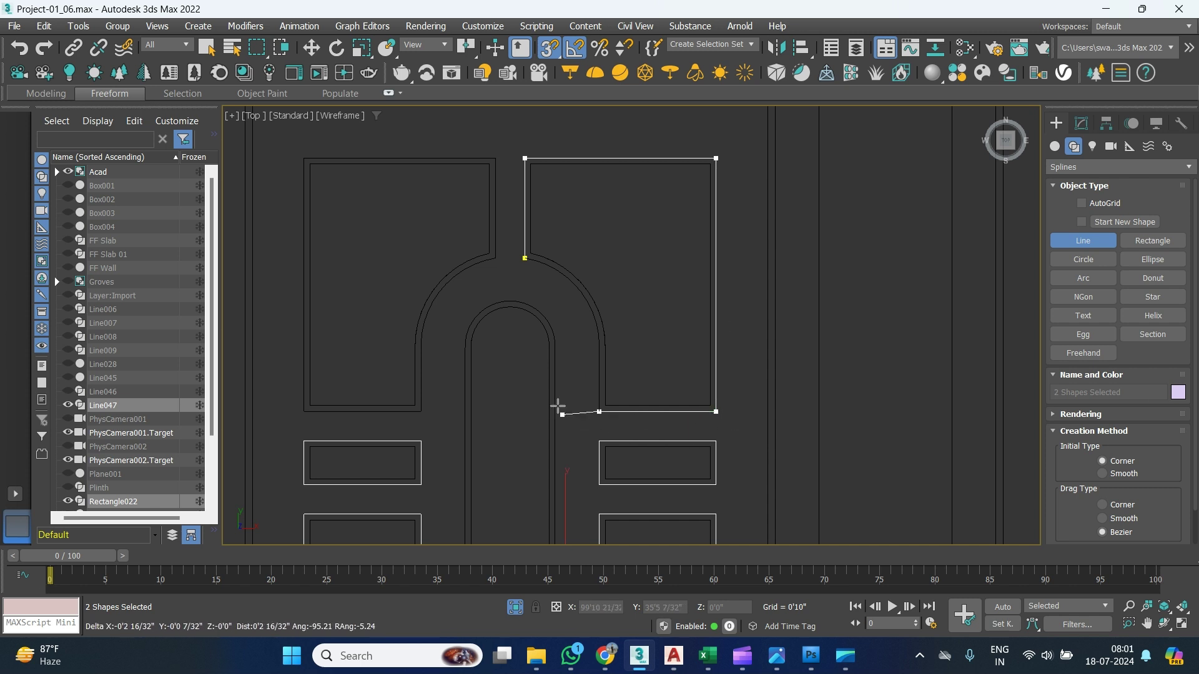
# Continue the line up the short straight edge, follow the upper-right panel's arc with curved points, and close the spline.
pyautogui.click(598, 345)
pyautogui.moveTo(591, 267); pyautogui.dragTo(559, 260)
pyautogui.press('BackSpace')
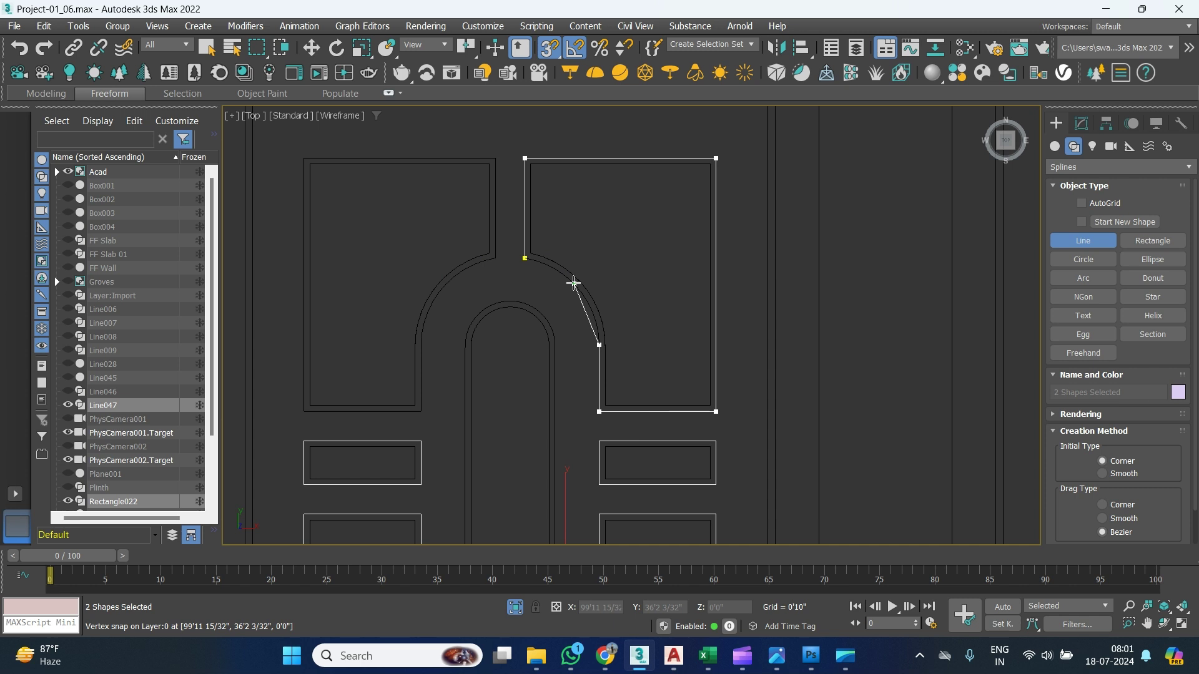
pyautogui.moveTo(573, 285); pyautogui.dragTo(553, 258)
pyautogui.moveTo(554, 257); pyautogui.dragTo(554, 257)
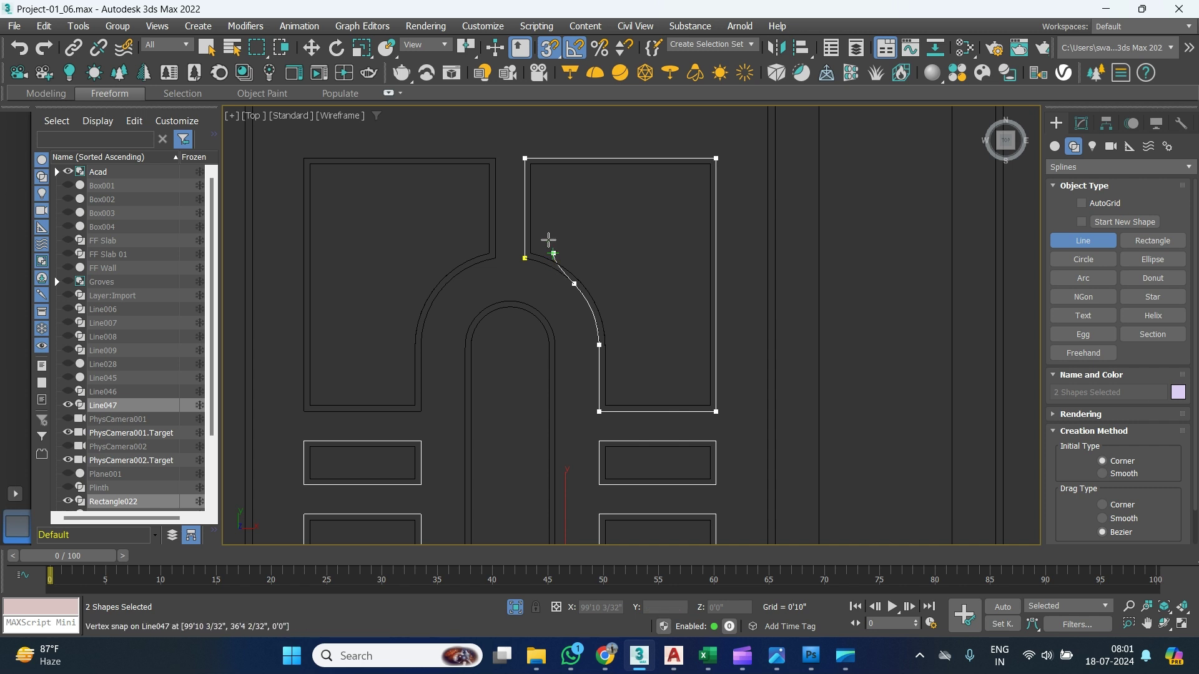
pyautogui.click(525, 258)
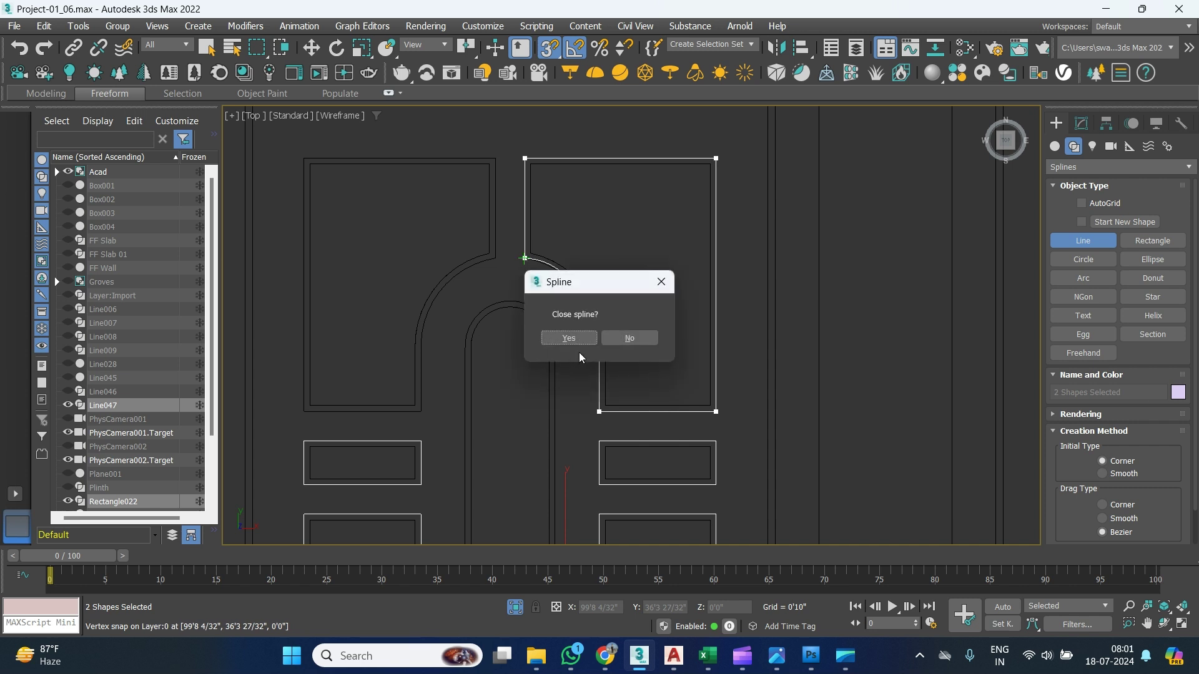
pyautogui.click(568, 339)
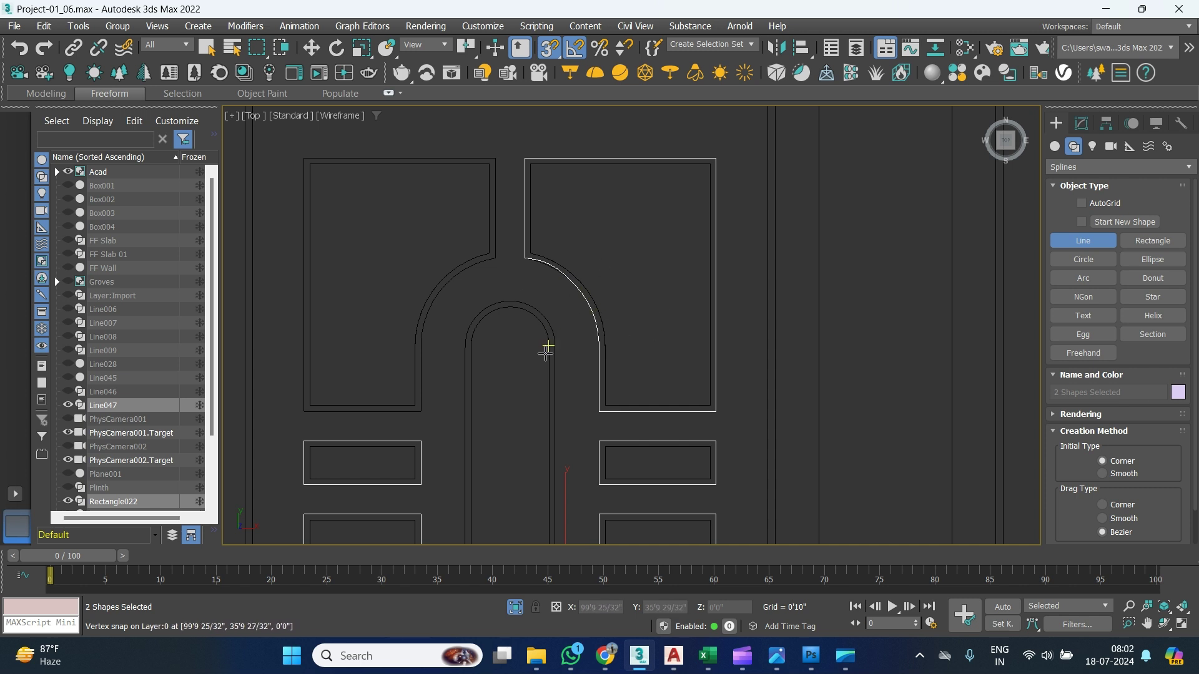
# Trace the straight edges of the upper-left panel with a line, leaving its curved edge open.
pyautogui.moveTo(518, 339); pyautogui.dragTo(564, 334, button='middle')
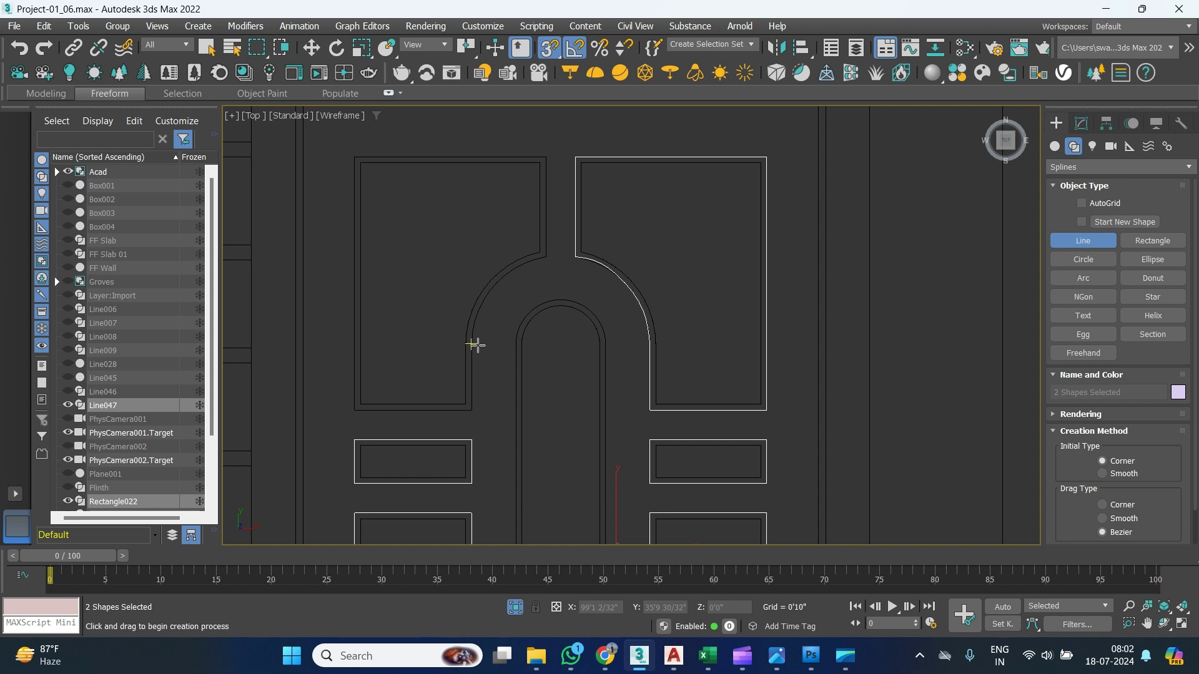
pyautogui.click(471, 343)
pyautogui.click(471, 410)
pyautogui.click(355, 410)
pyautogui.click(355, 157)
pyautogui.click(546, 157)
pyautogui.click(546, 256)
pyautogui.rightClick(561, 203)
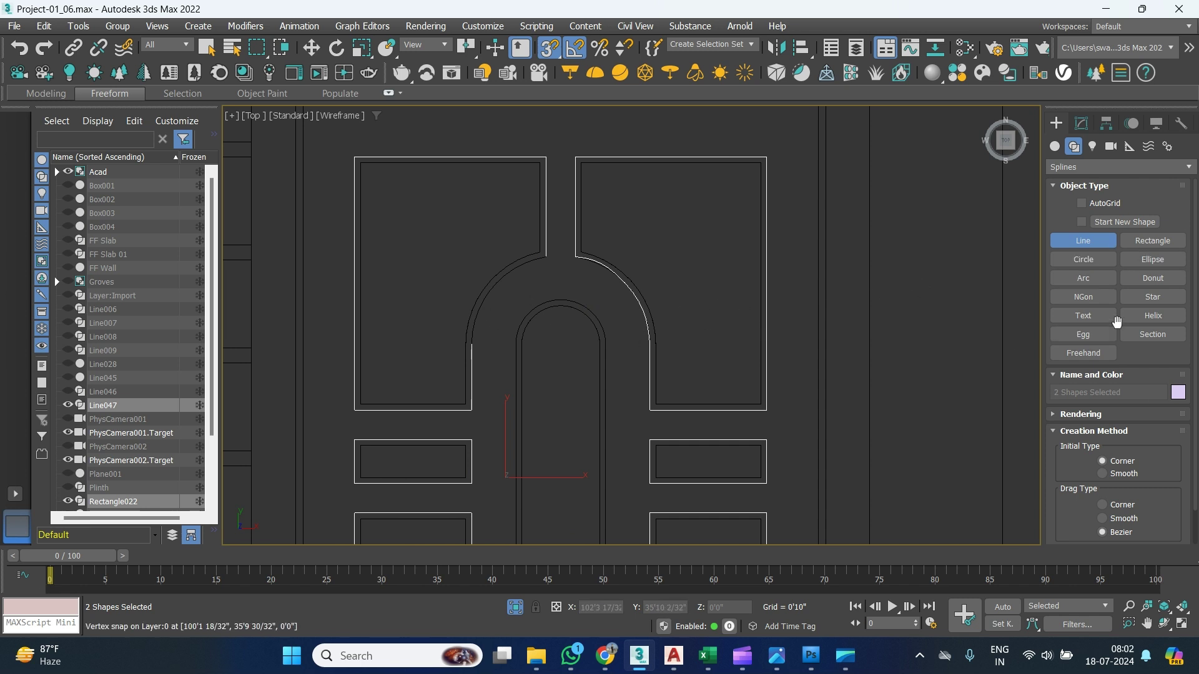
# Draw an arc of about 6" radius along the upper-left panel's curved edge, between the open ends of its traced line.
pyautogui.click(1087, 241)
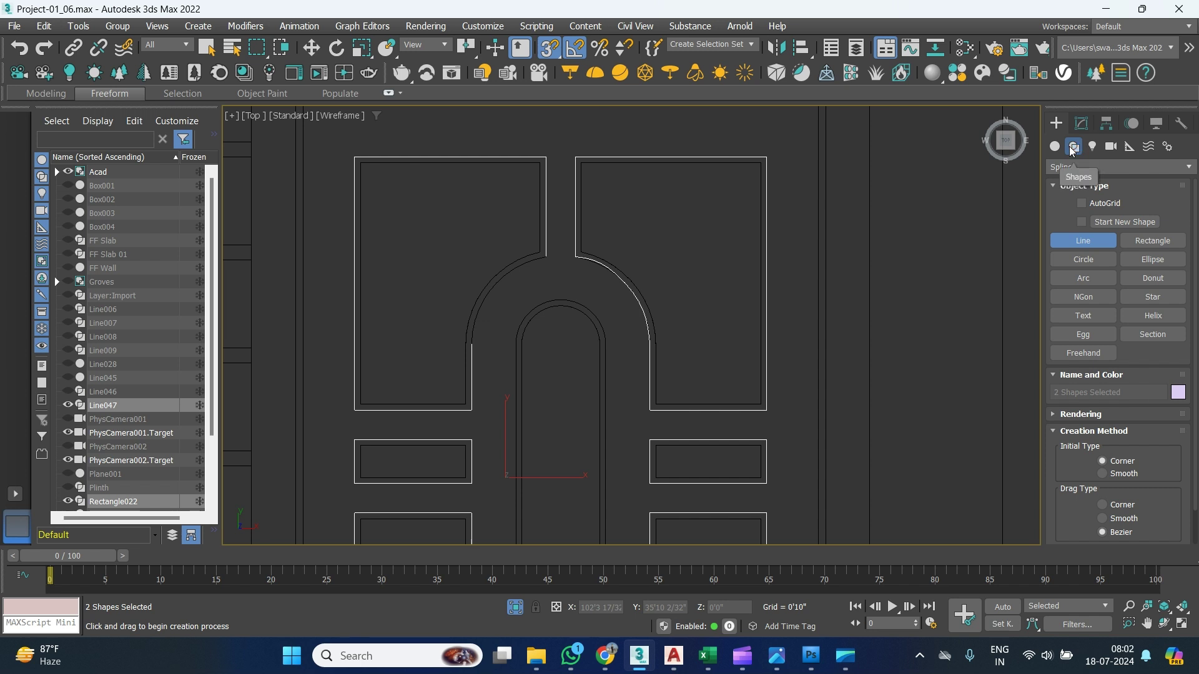
pyautogui.click(1093, 281)
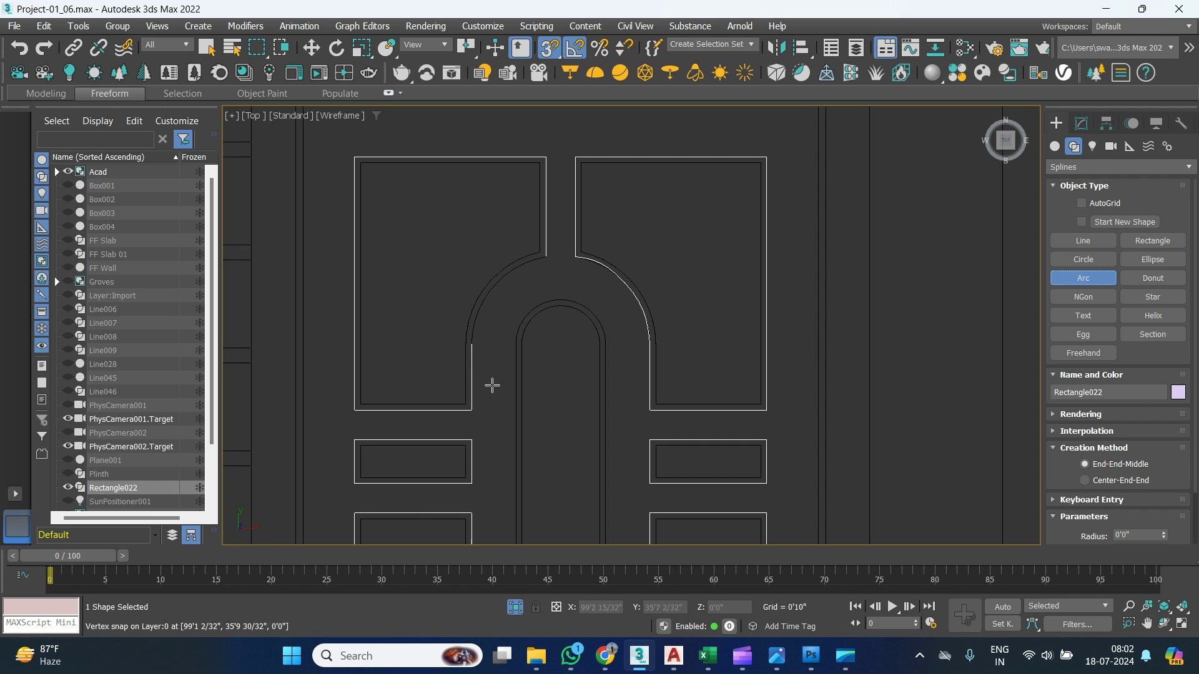
pyautogui.moveTo(476, 351); pyautogui.dragTo(545, 257)
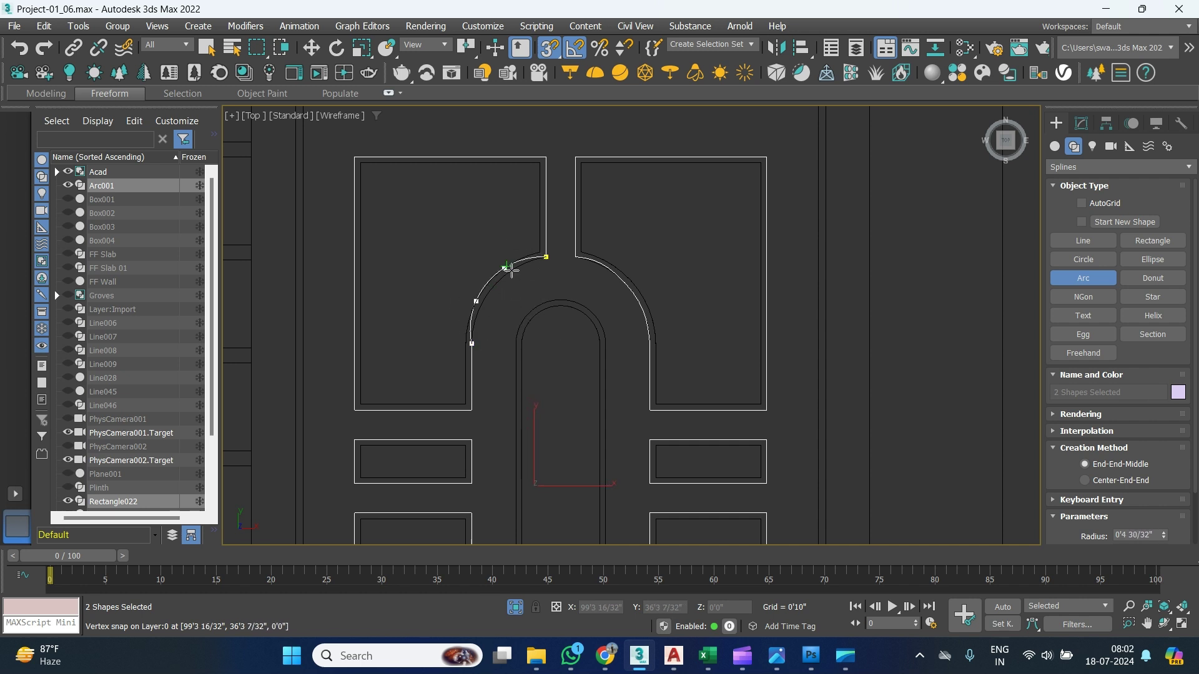
pyautogui.click(505, 273)
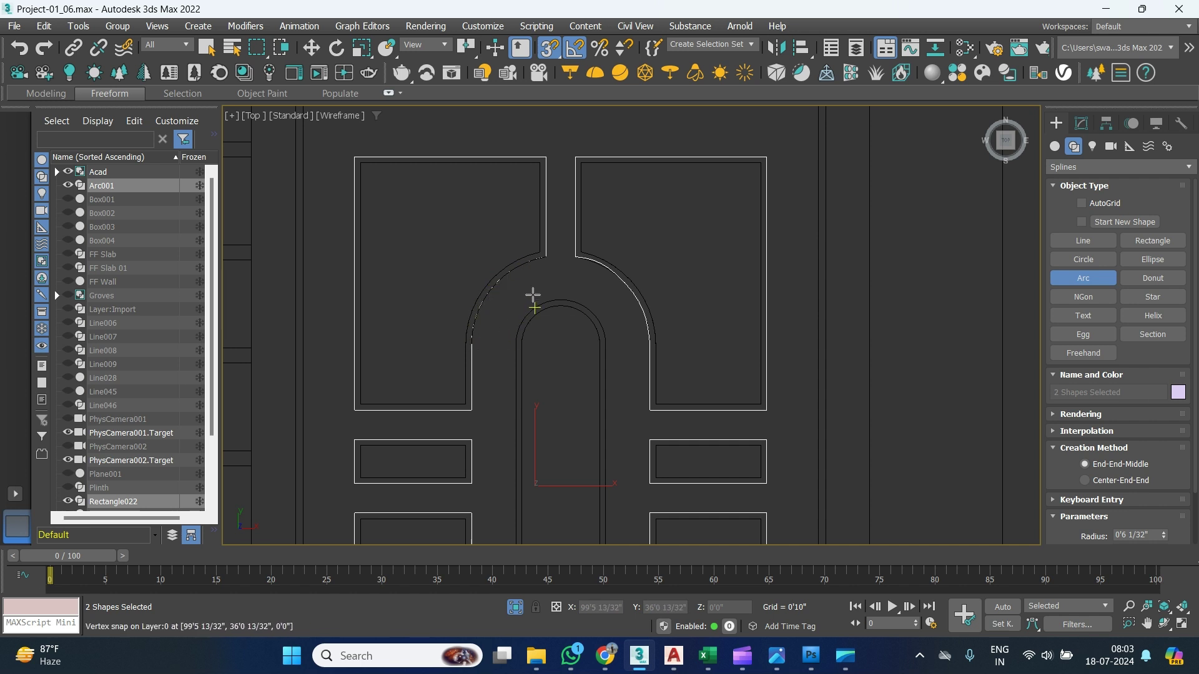
pyautogui.moveTo(569, 359); pyautogui.dragTo(564, 358, button='middle')
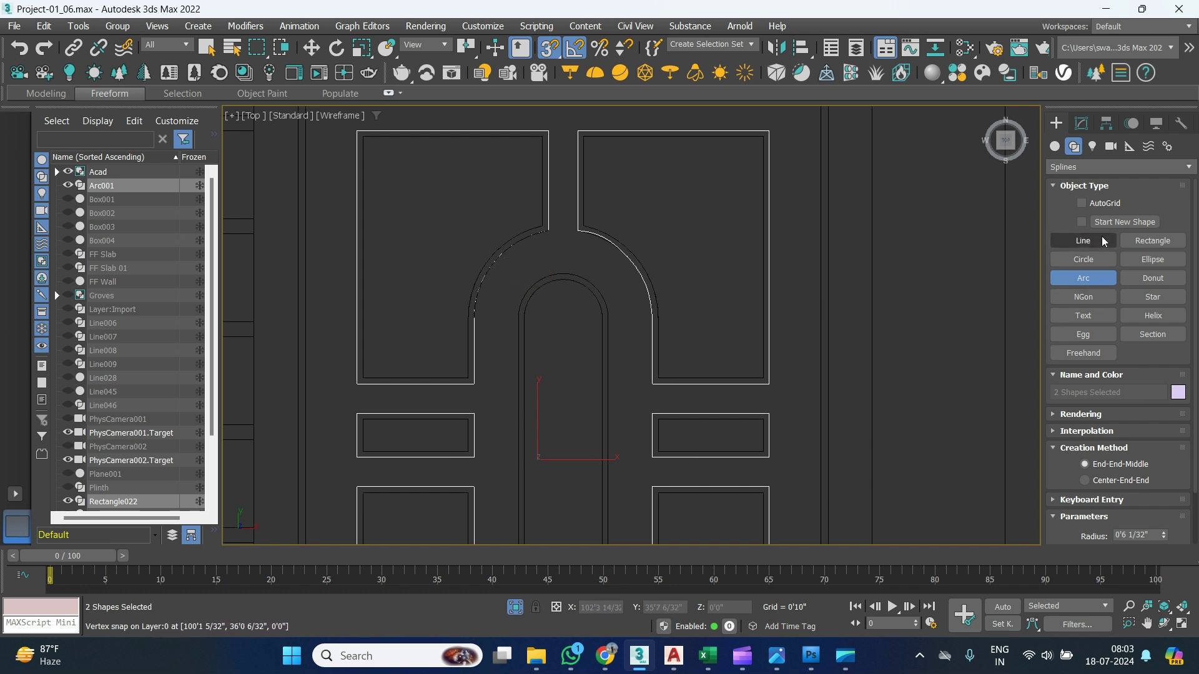
# Start a new shape and trace the two long sides and the lower edge of the arched centre panel with a line.
pyautogui.click(1115, 221)
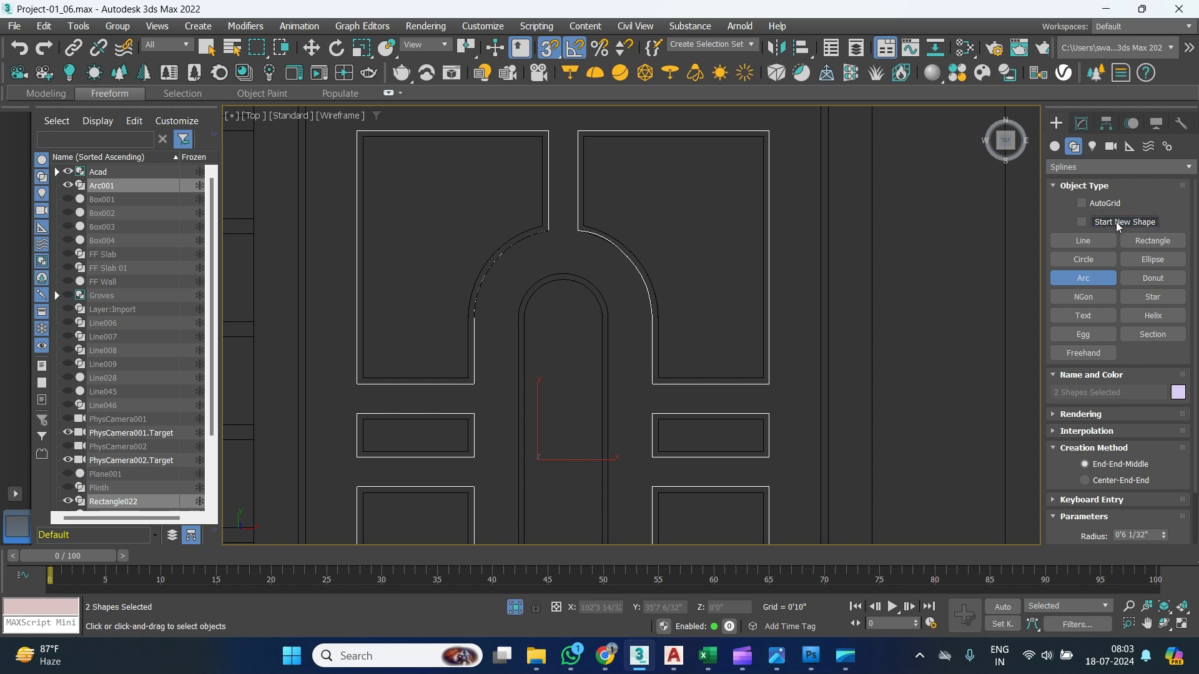
pyautogui.moveTo(564, 398); pyautogui.dragTo(546, 313, button='middle')
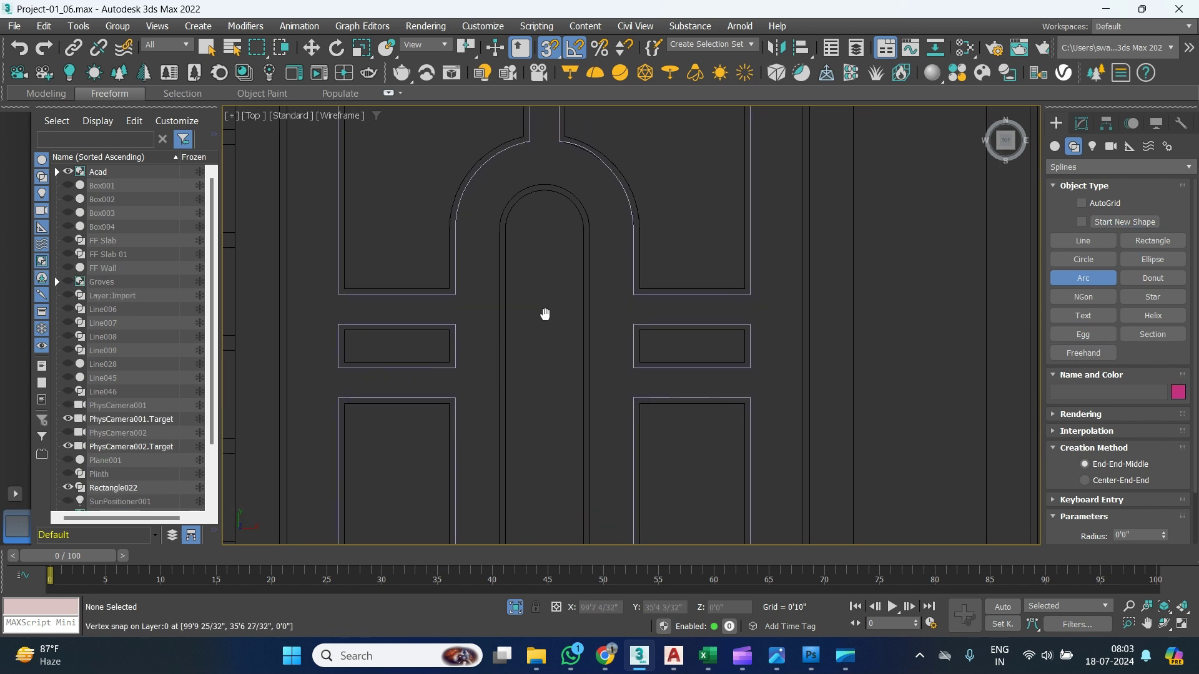
pyautogui.scroll(-4, 543, 356)
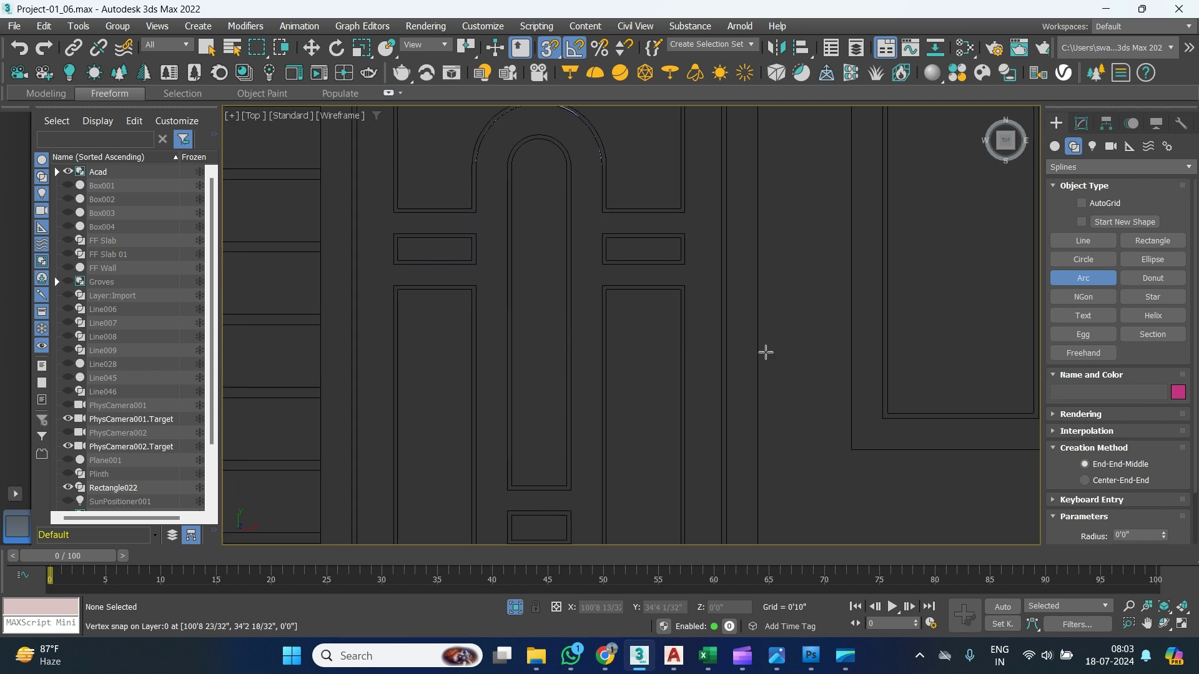
pyautogui.click(1071, 241)
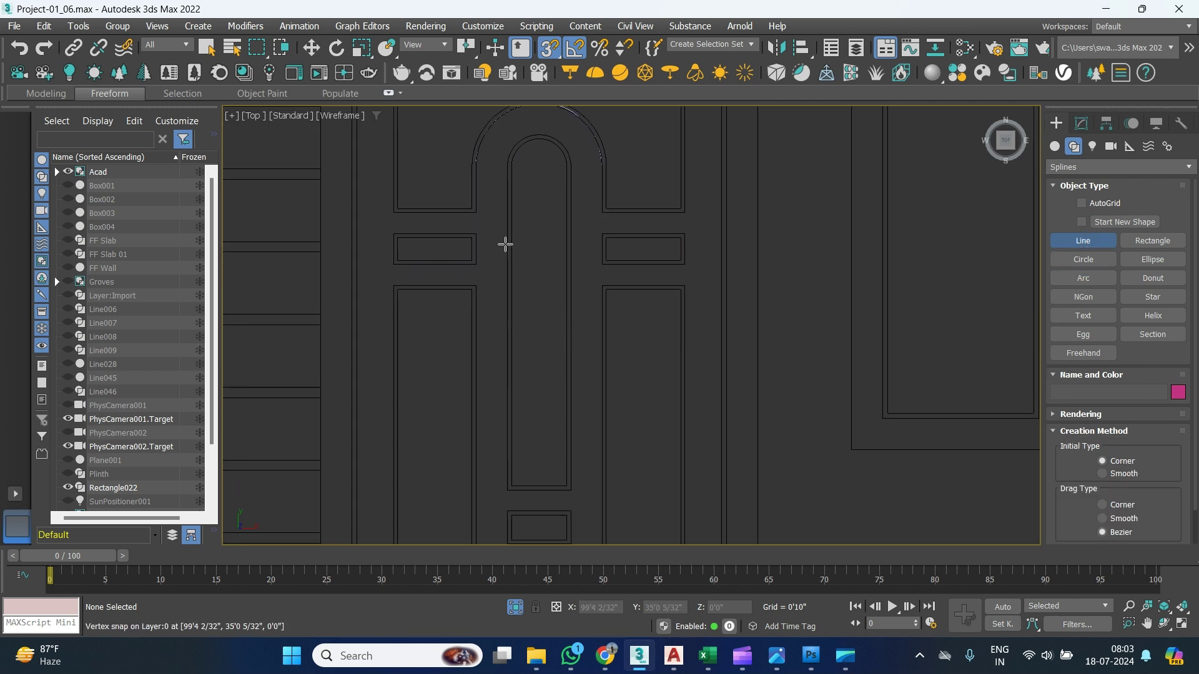
pyautogui.click(505, 168)
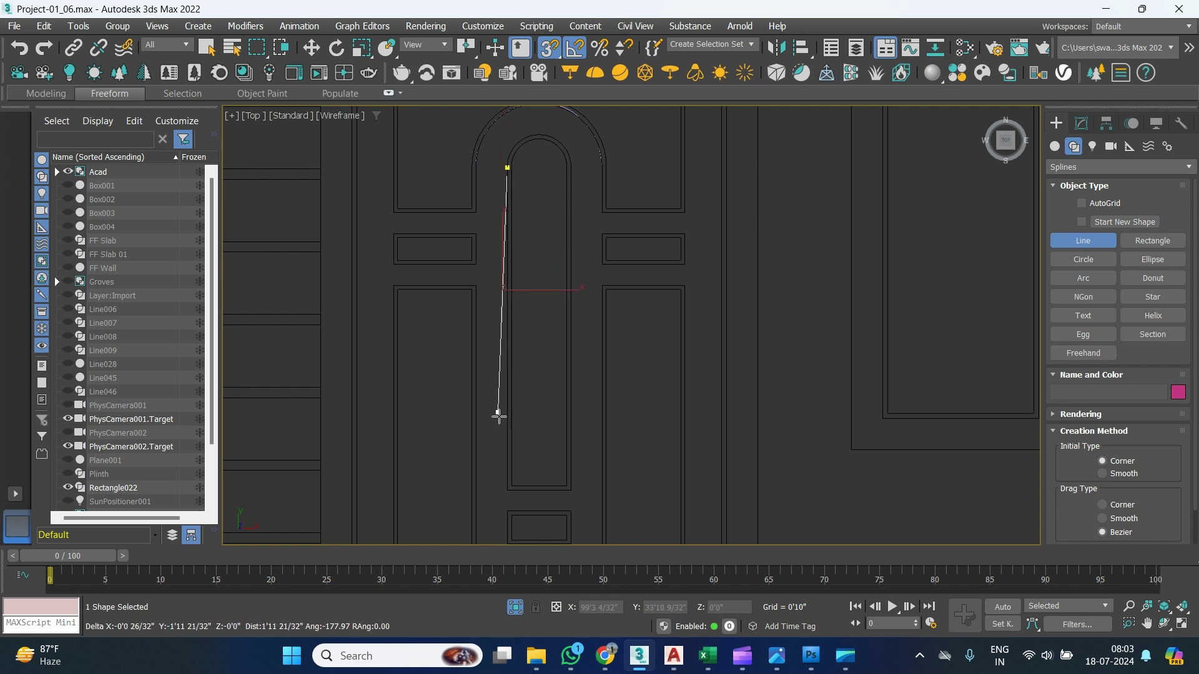
pyautogui.click(505, 490)
pyautogui.click(571, 490)
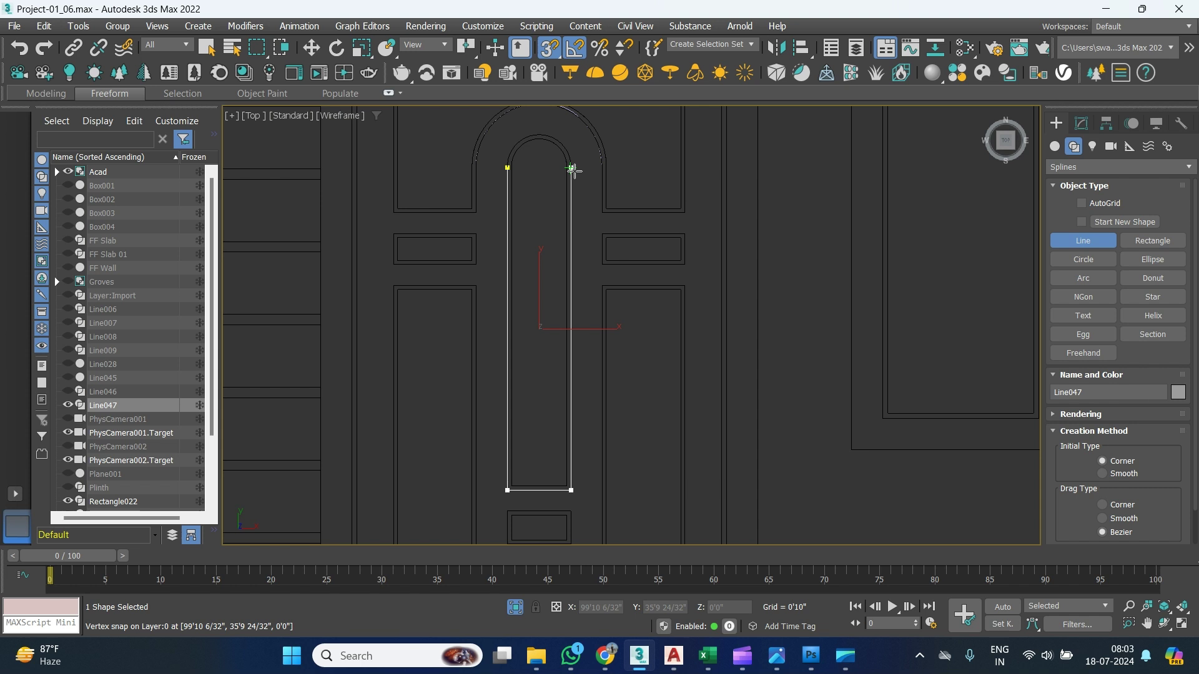
# Draw an arc of about 3" radius over the arched centre panel, connecting the upper ends of its two sides.
pyautogui.moveTo(548, 179); pyautogui.dragTo(549, 276, button='middle')
pyautogui.scroll(2, 548, 276)
pyautogui.click(1091, 285)
pyautogui.moveTo(495, 258); pyautogui.dragTo(583, 258)
pyautogui.click(542, 209)
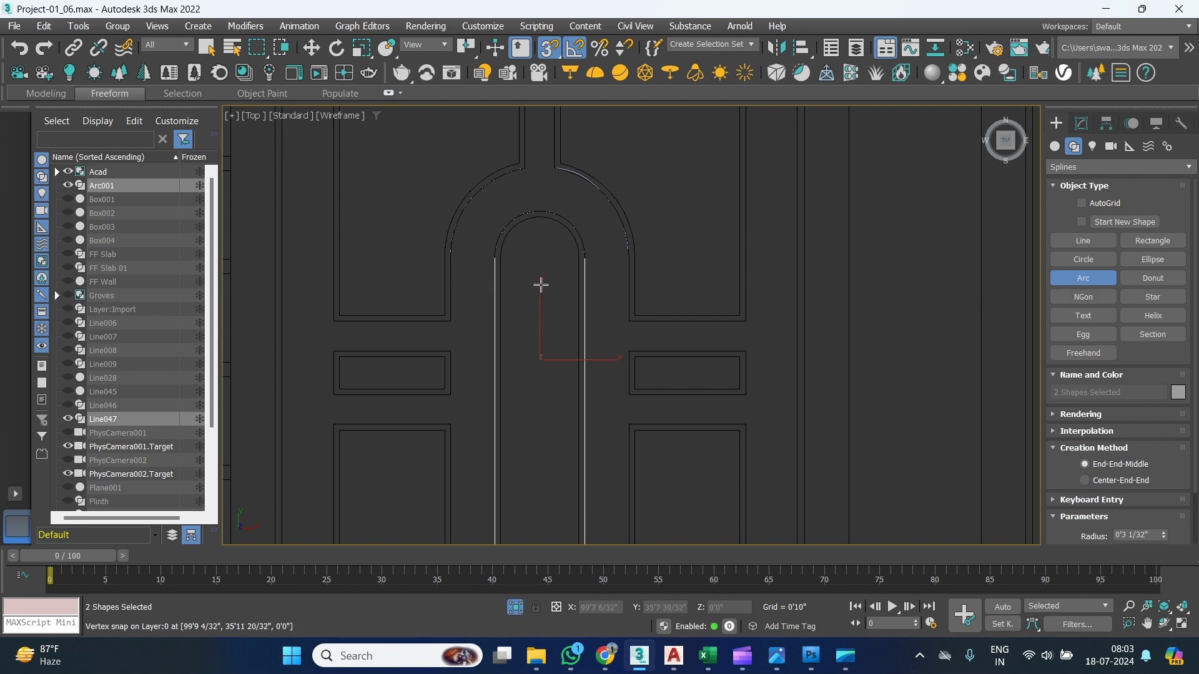
pyautogui.hotkey('ctrl', 'z')
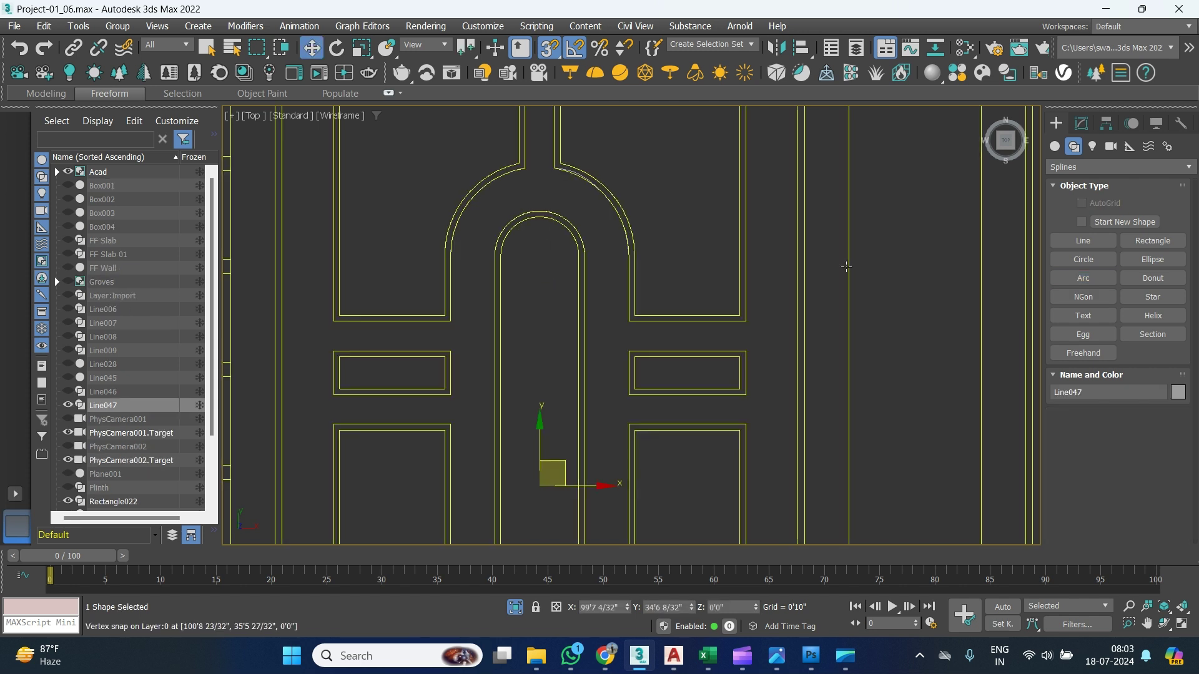
# Select the imported Acad drawing and hide it so that only the traced panel outlines are displayed.
pyautogui.click(846, 267)
pyautogui.rightClick(846, 267)
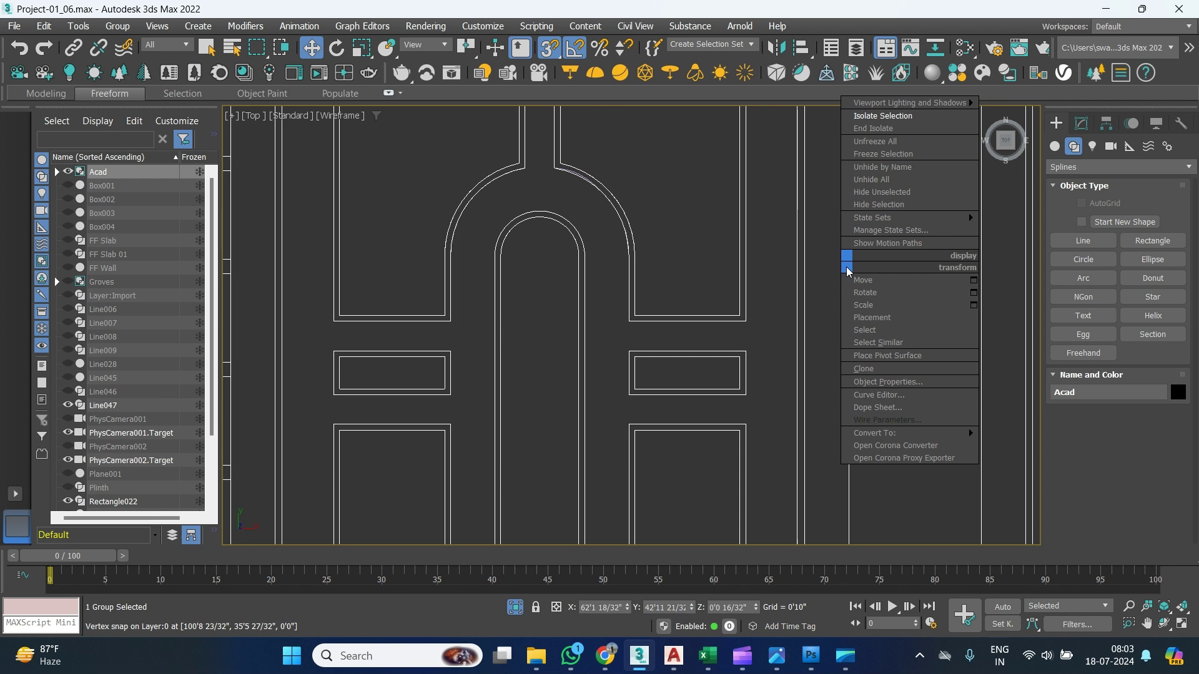
pyautogui.click(877, 205)
pyautogui.scroll(-3, 757, 313)
pyautogui.moveTo(757, 313); pyautogui.dragTo(741, 303, button='middle')
pyautogui.scroll(-2, 741, 303)
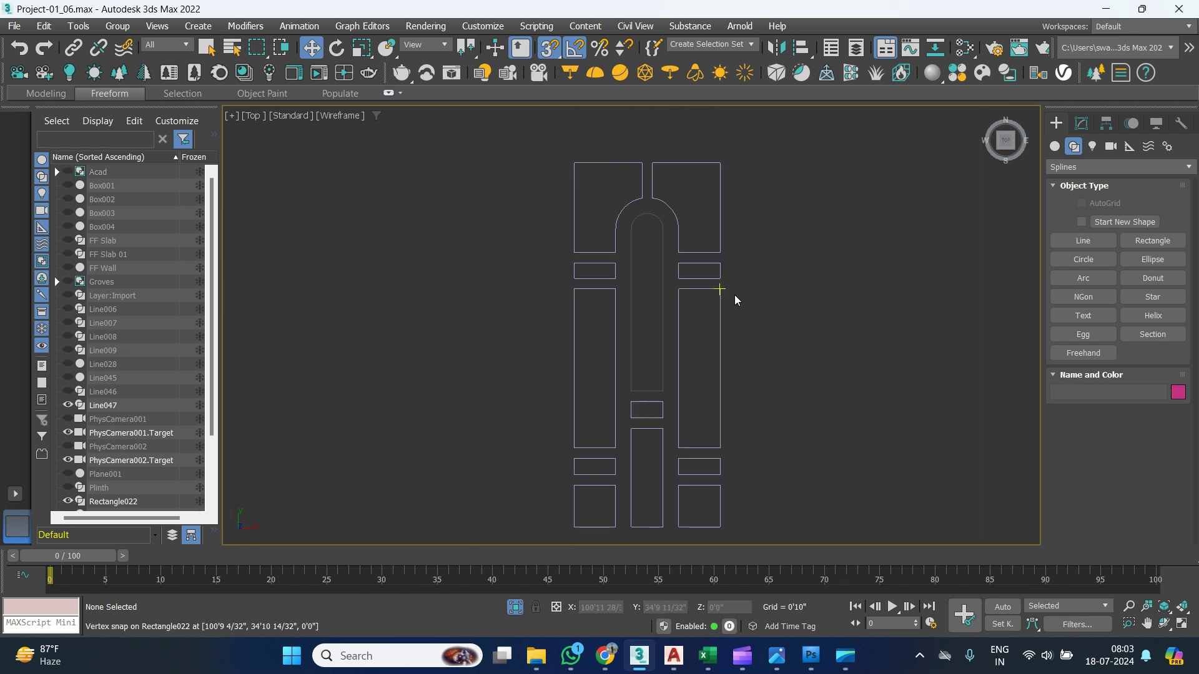
# Apply an Extrude modifier to the combined panel shape and display it shaded.
pyautogui.click(720, 248)
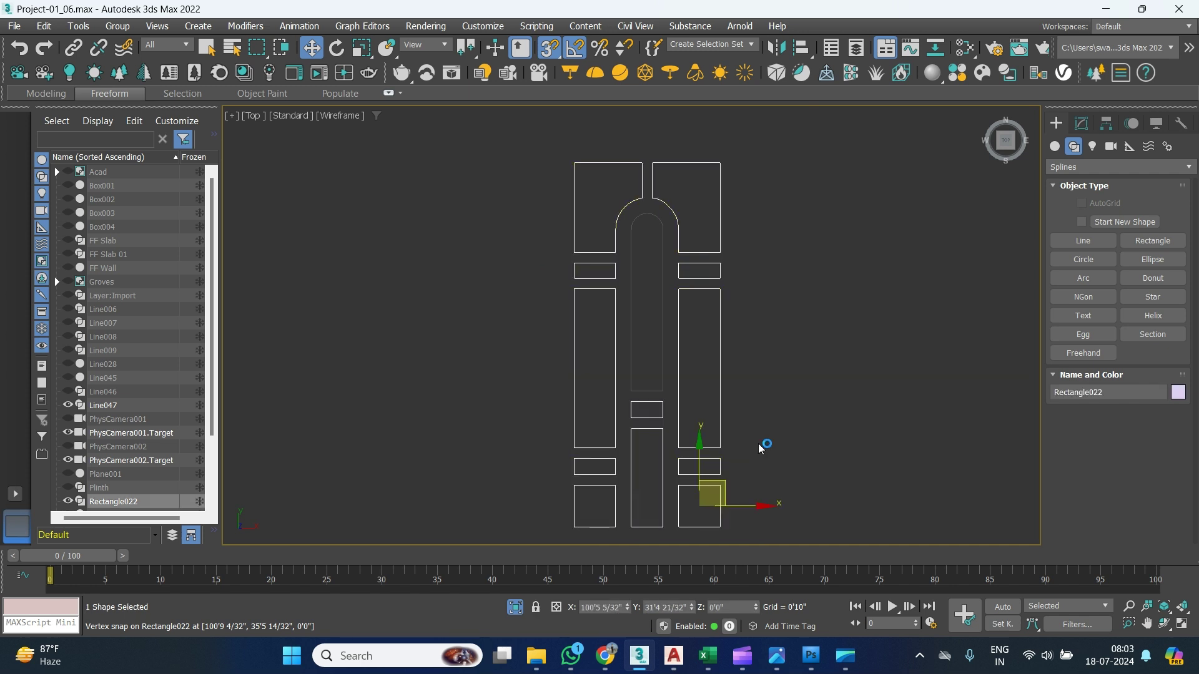
pyautogui.moveTo(727, 484); pyautogui.dragTo(942, 470)
pyautogui.hotkey('ctrl', 'z')
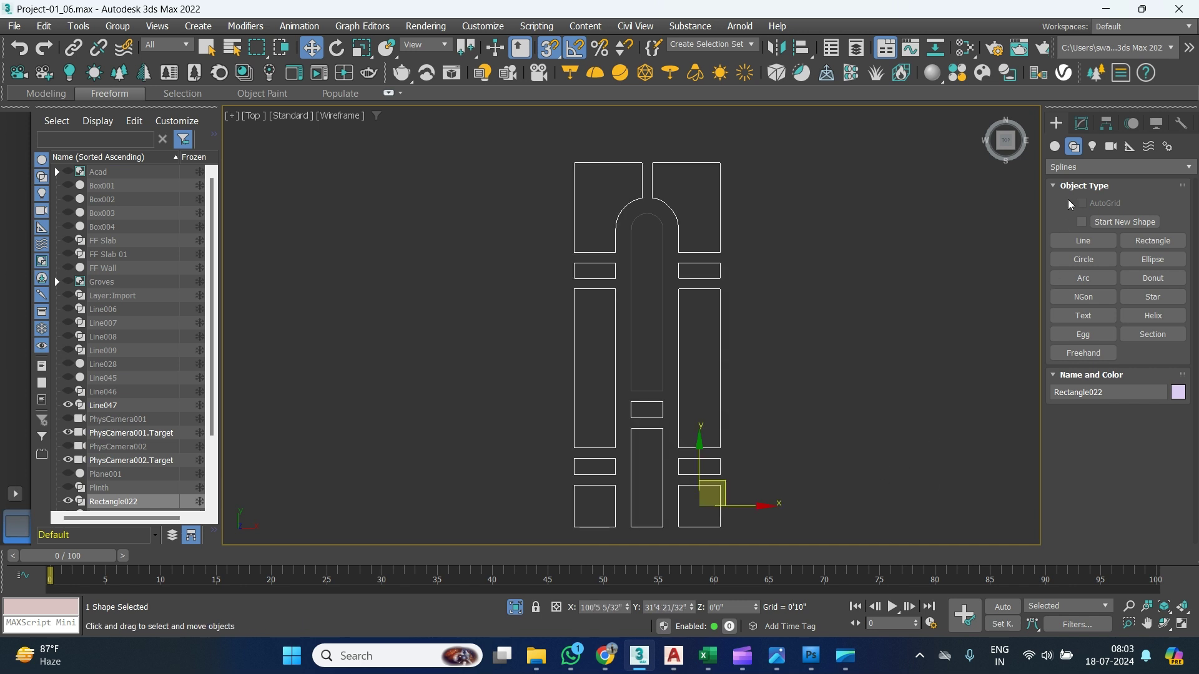
pyautogui.click(1075, 128)
pyautogui.click(1101, 163)
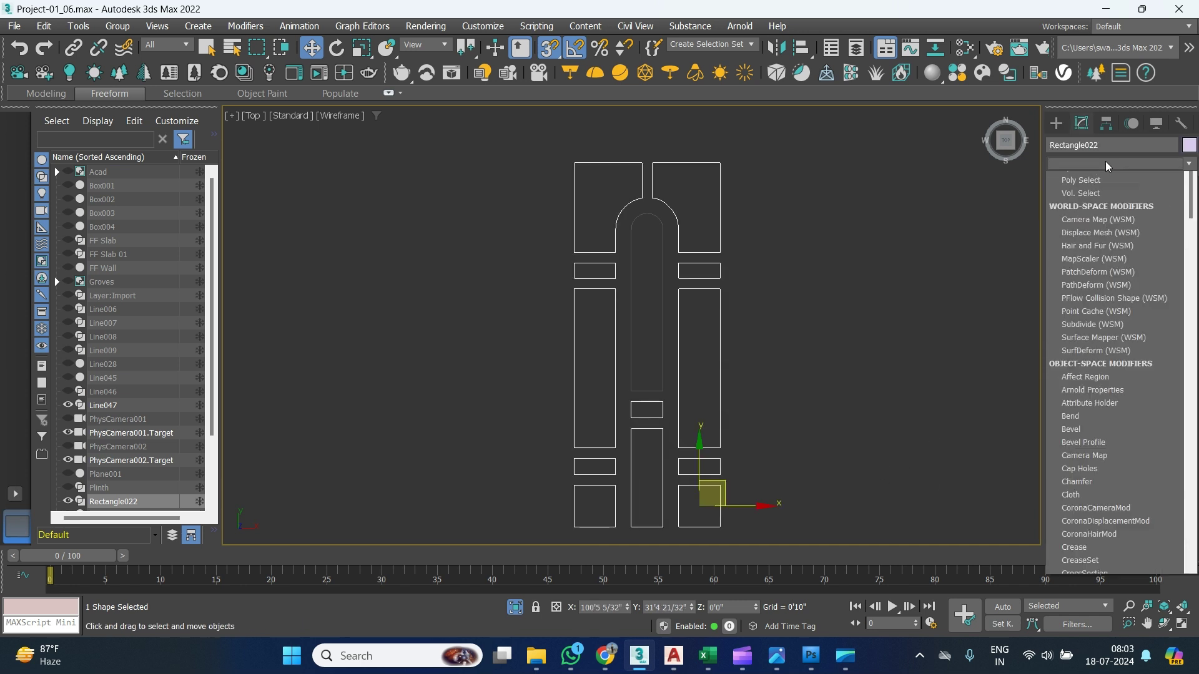
pyautogui.write('extrude')
pyautogui.press('Return')
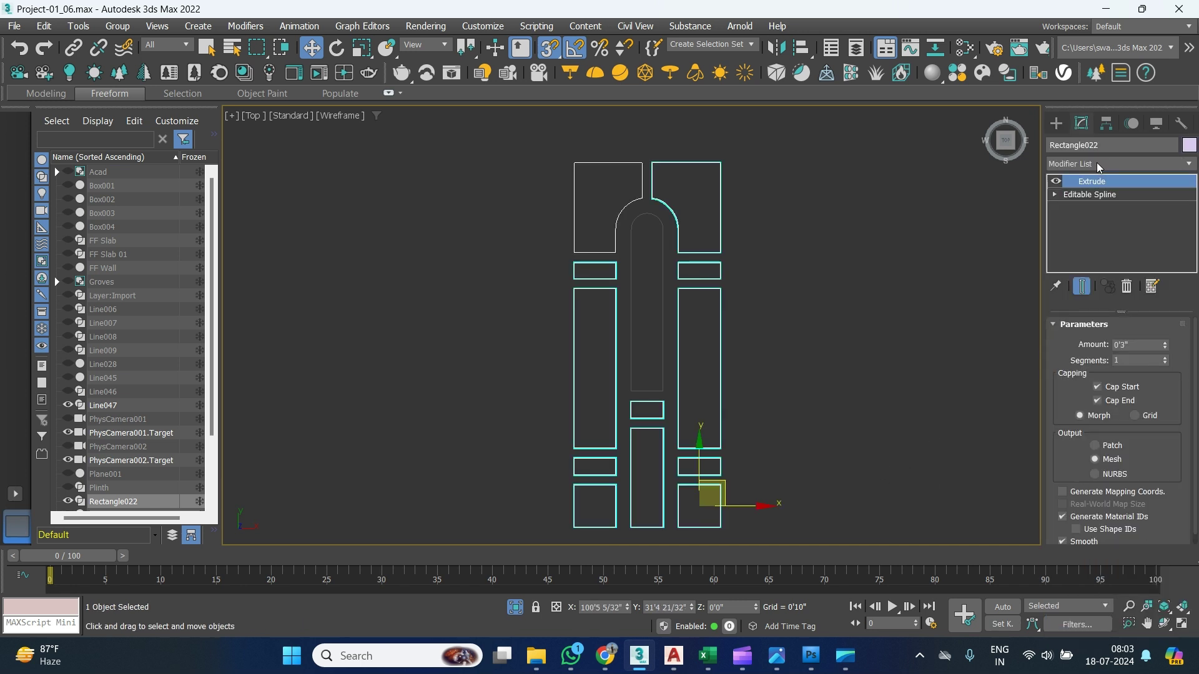
pyautogui.press('F3')
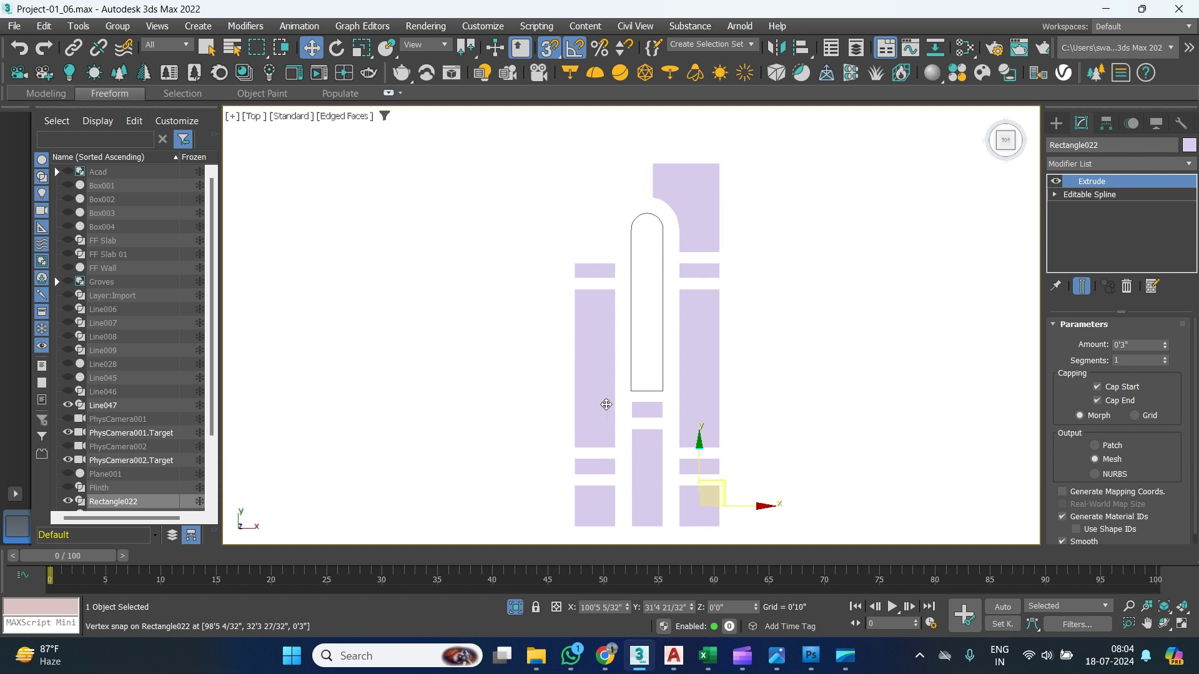
# Inspect the extruded panels' caps from an angled view and remove the Extrude modifier.
pyautogui.keyDown('alt'); pyautogui.moveTo(665, 448); pyautogui.dragTo(624, 287, button='middle'); pyautogui.keyUp('alt')
pyautogui.scroll(2, 604, 273)
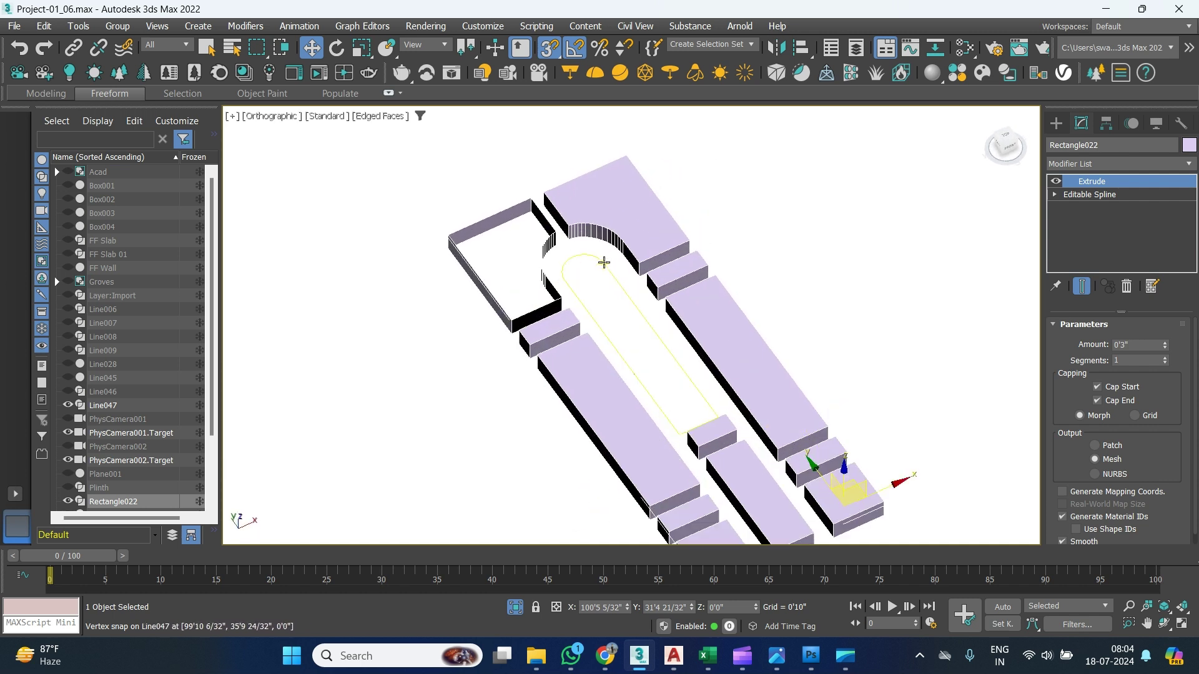
pyautogui.scroll(1, 549, 242)
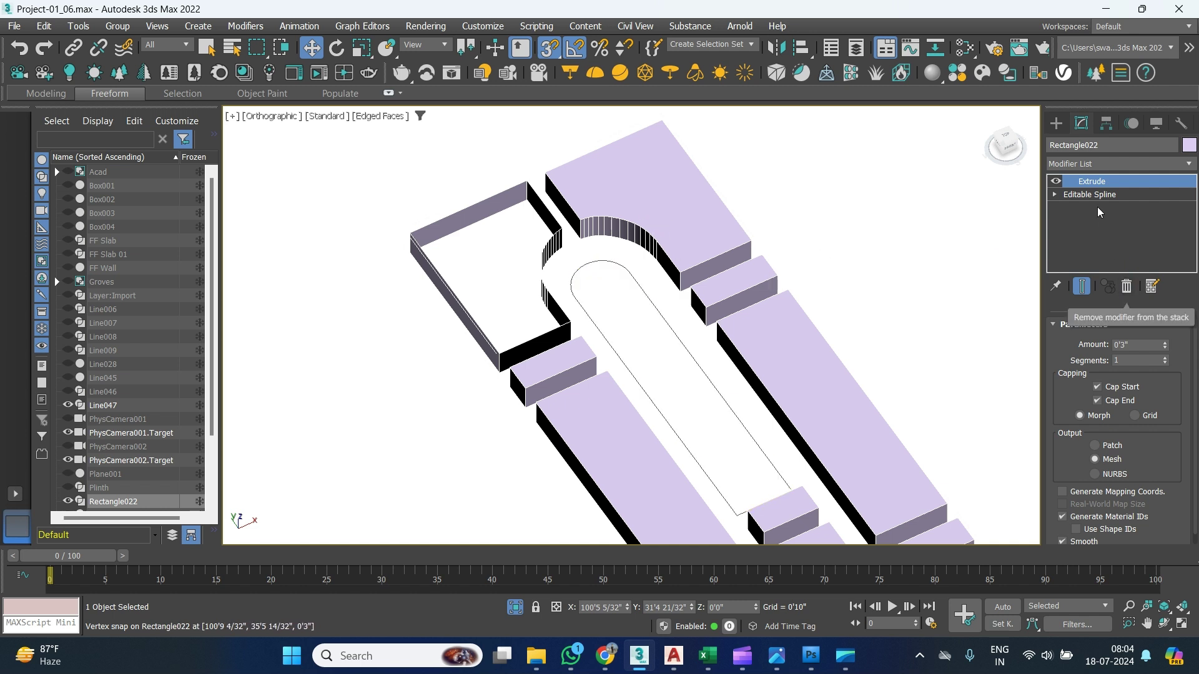
pyautogui.click(1125, 286)
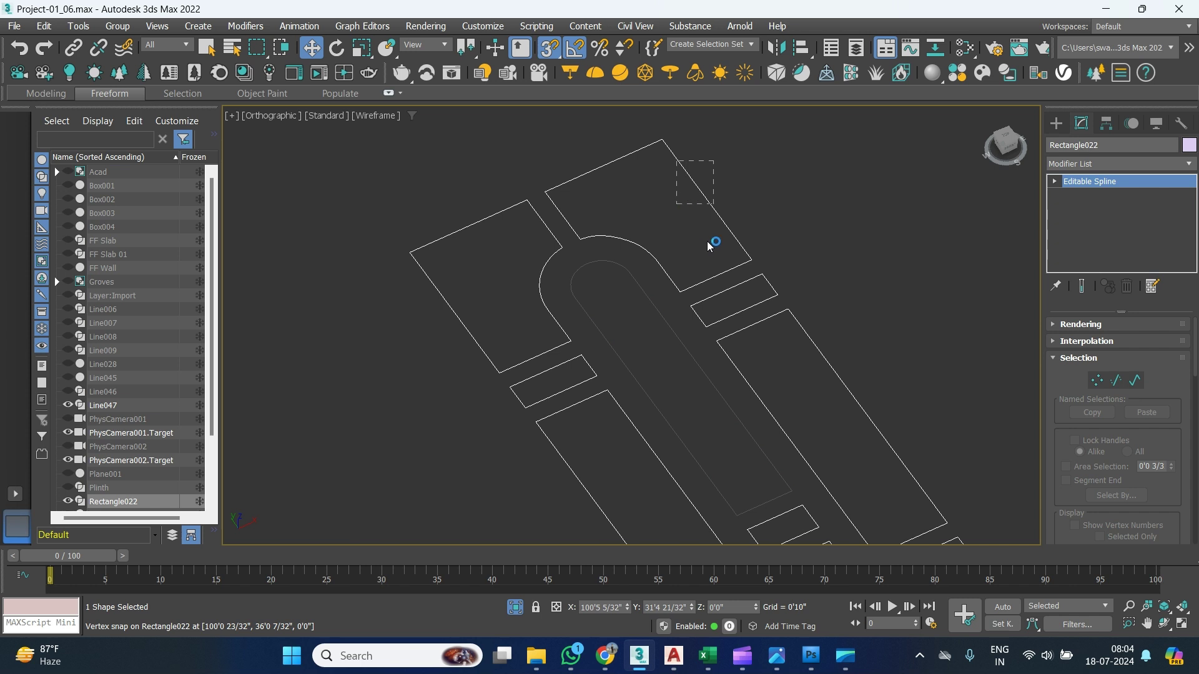
# Attach the arched centre panel outline to the combined panel shape.
pyautogui.rightClick(687, 224)
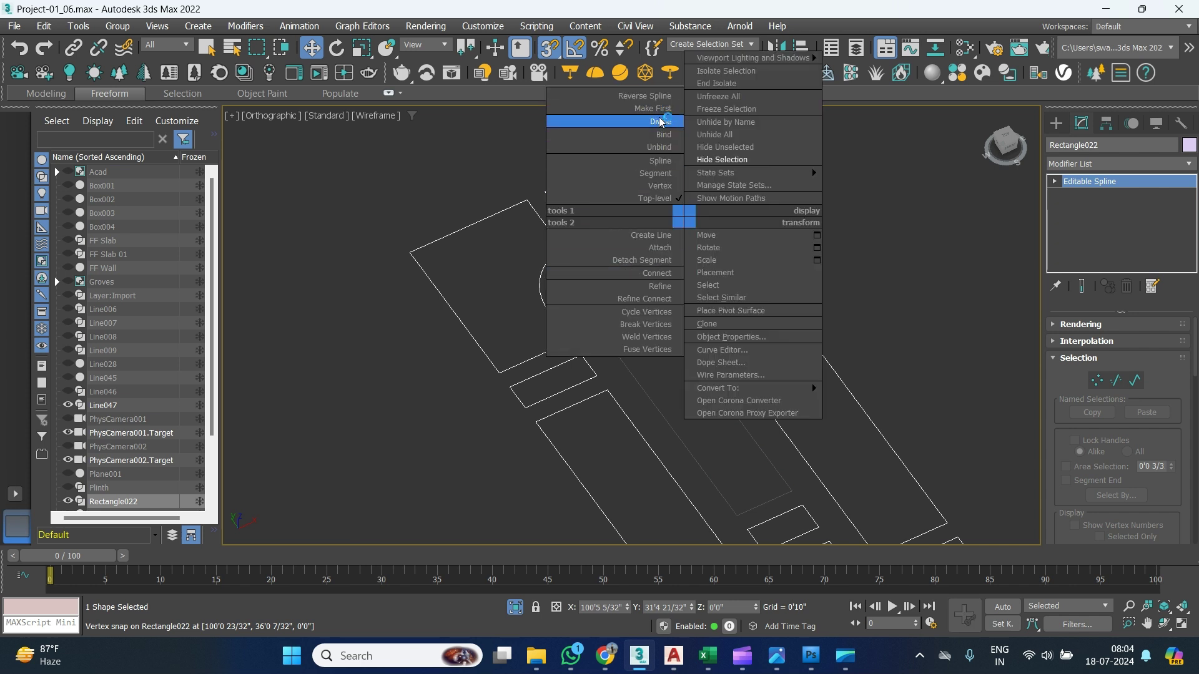
pyautogui.click(651, 249)
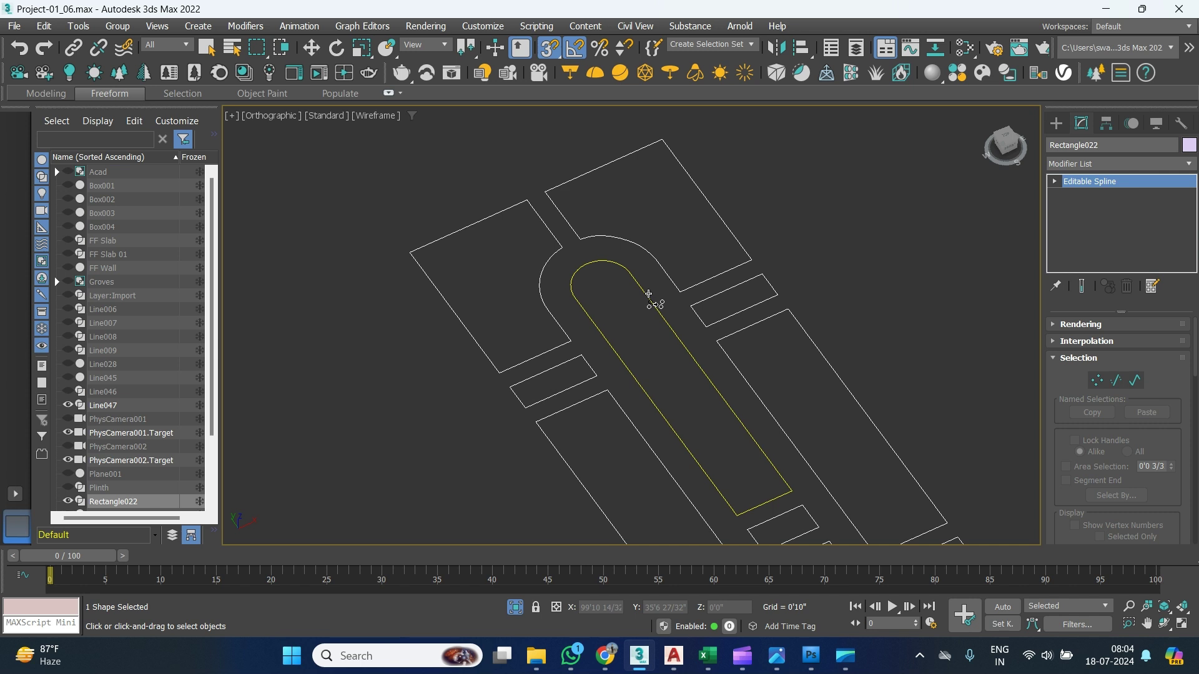
pyautogui.click(653, 300)
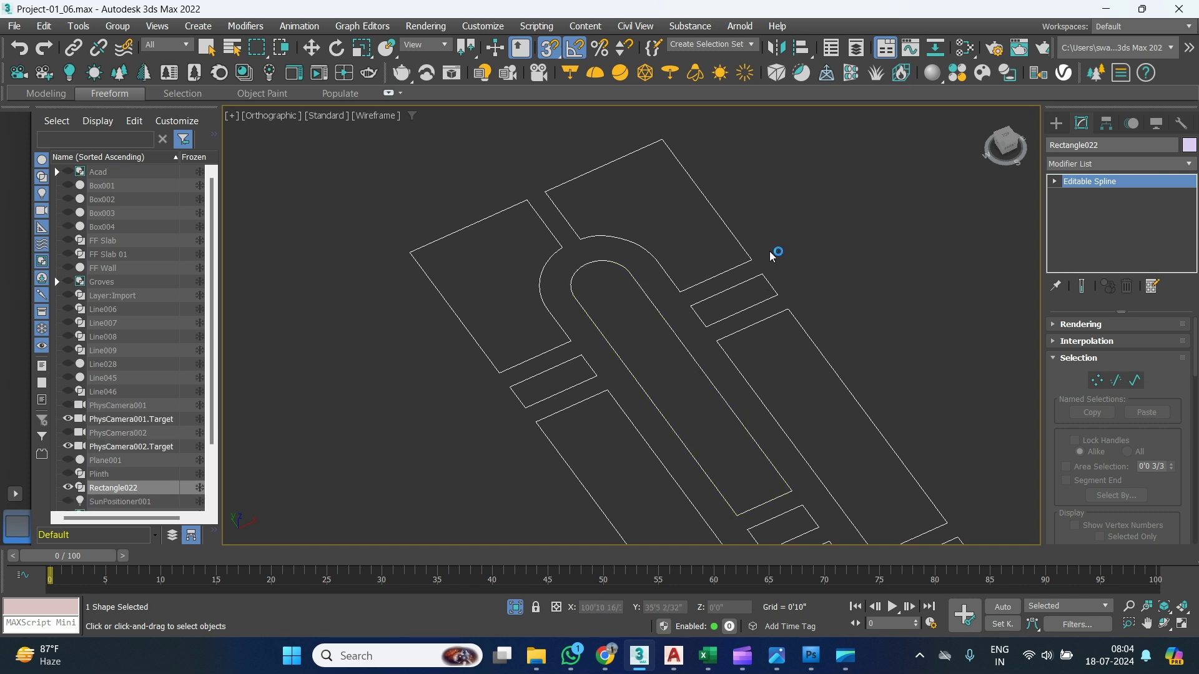
pyautogui.press('w')
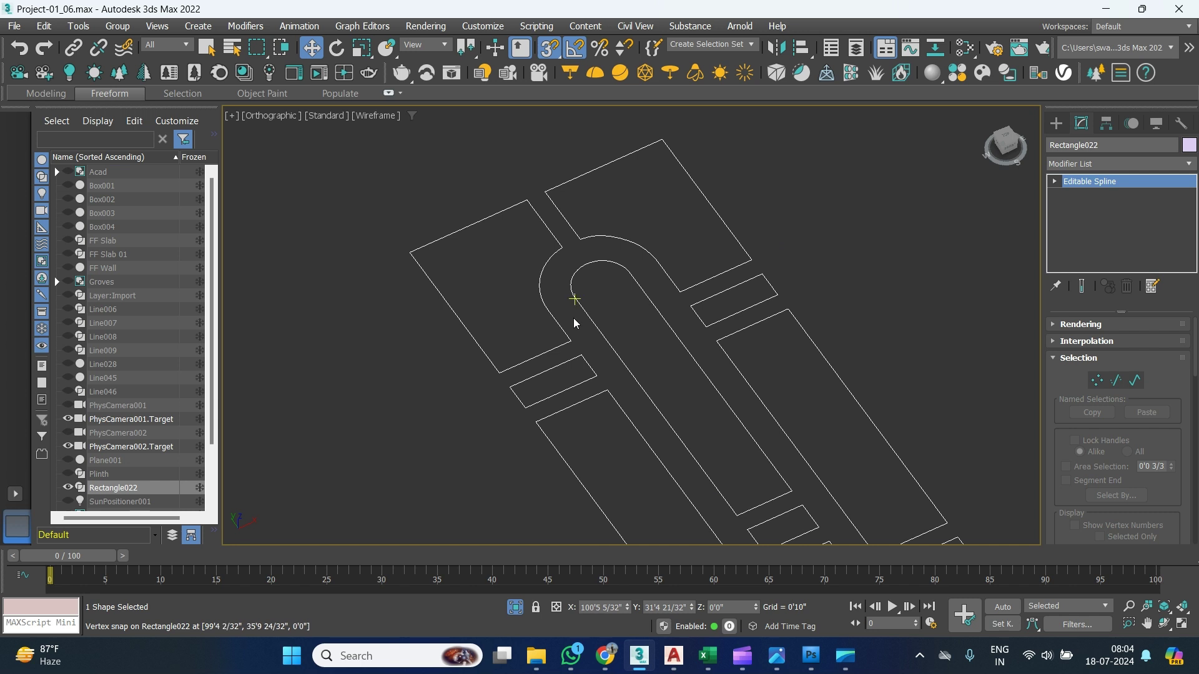
# Compare selecting the upper-right panel's whole outline at Spline level with selecting its outer and upper edges at Segment level.
pyautogui.click(1054, 181)
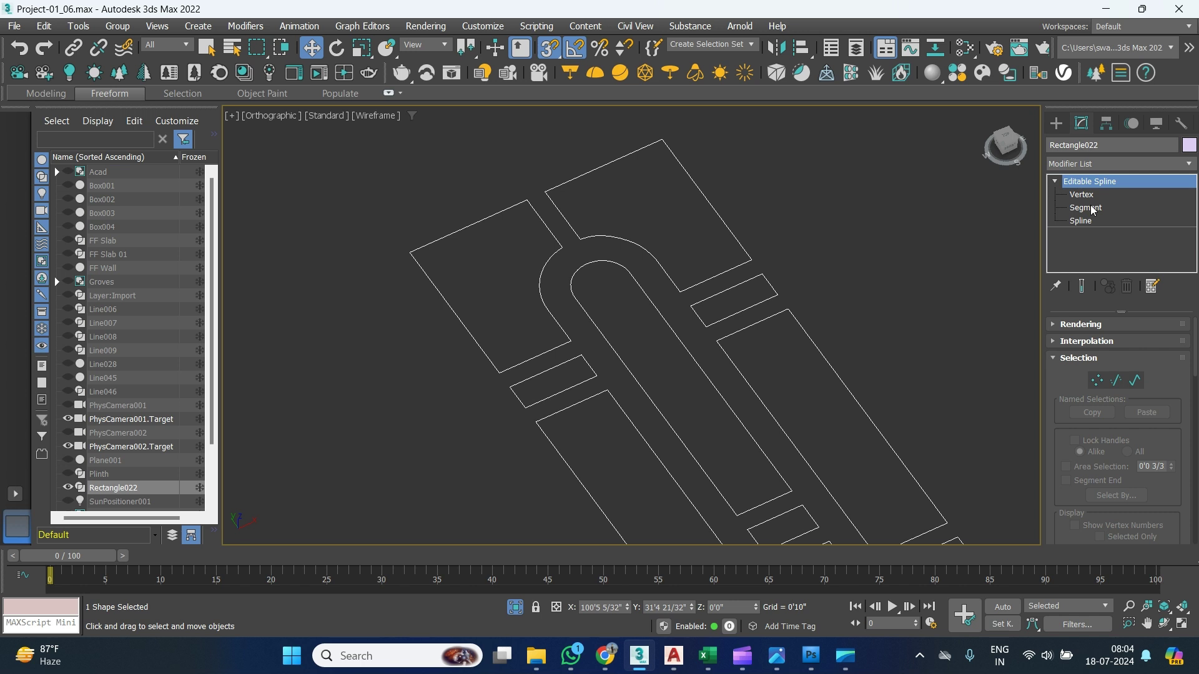
pyautogui.click(1081, 221)
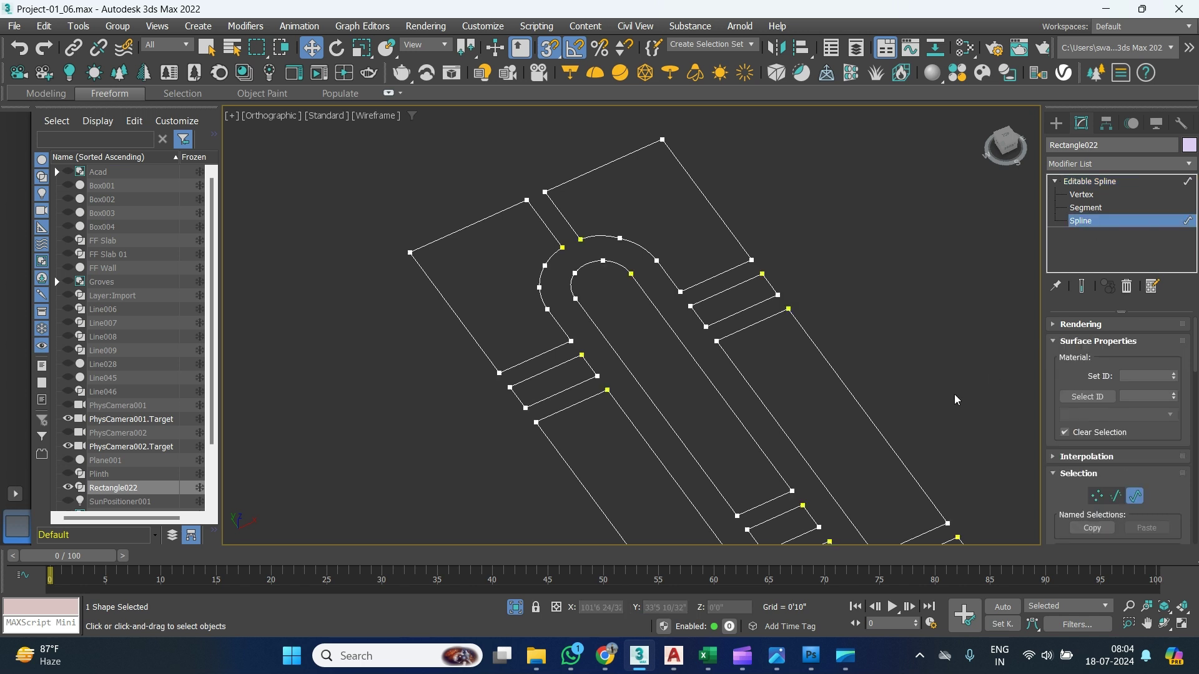
pyautogui.click(706, 199)
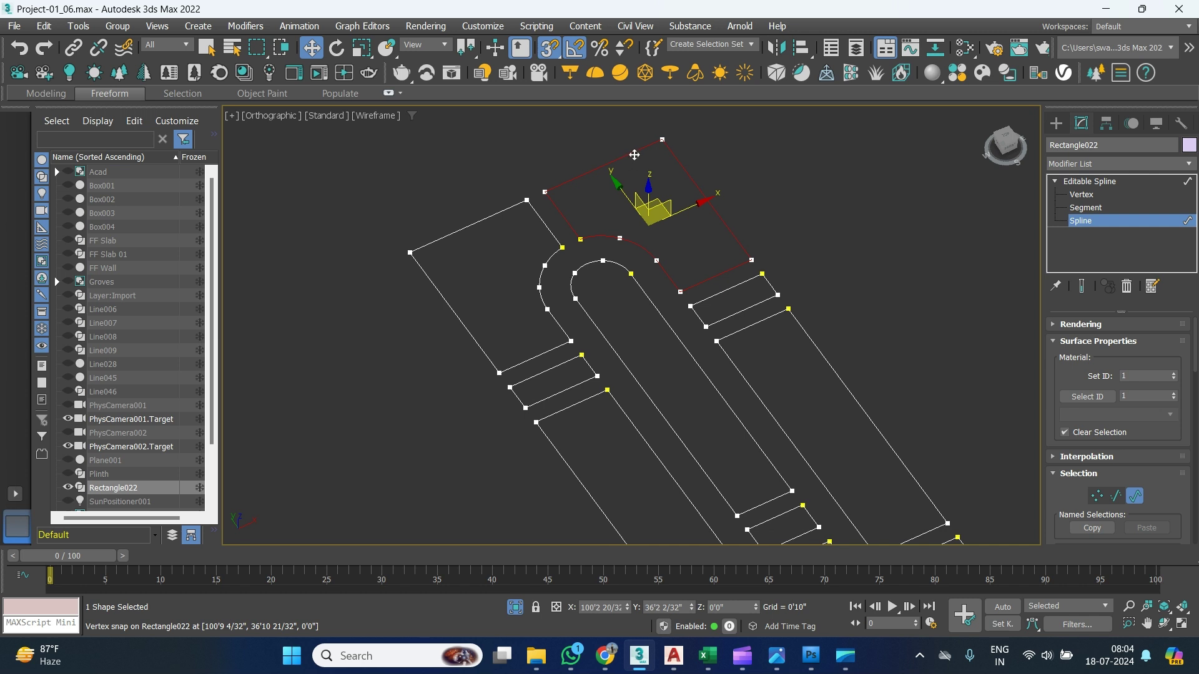
pyautogui.click(1085, 208)
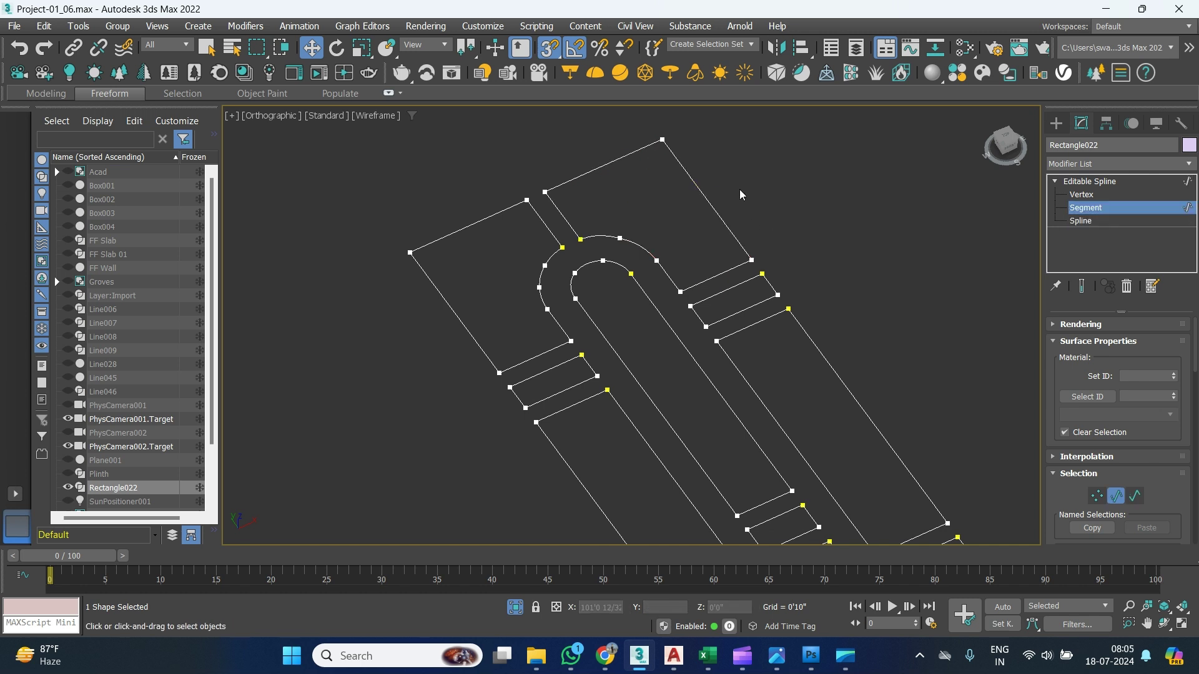
pyautogui.click(697, 186)
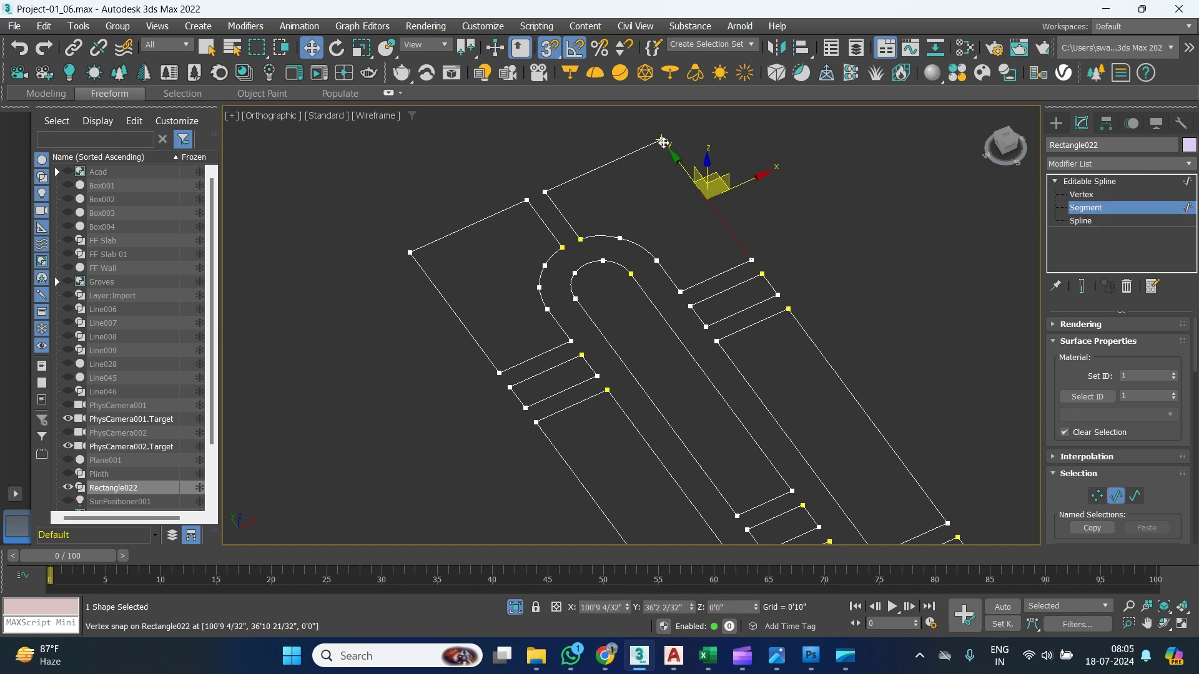
pyautogui.click(619, 162)
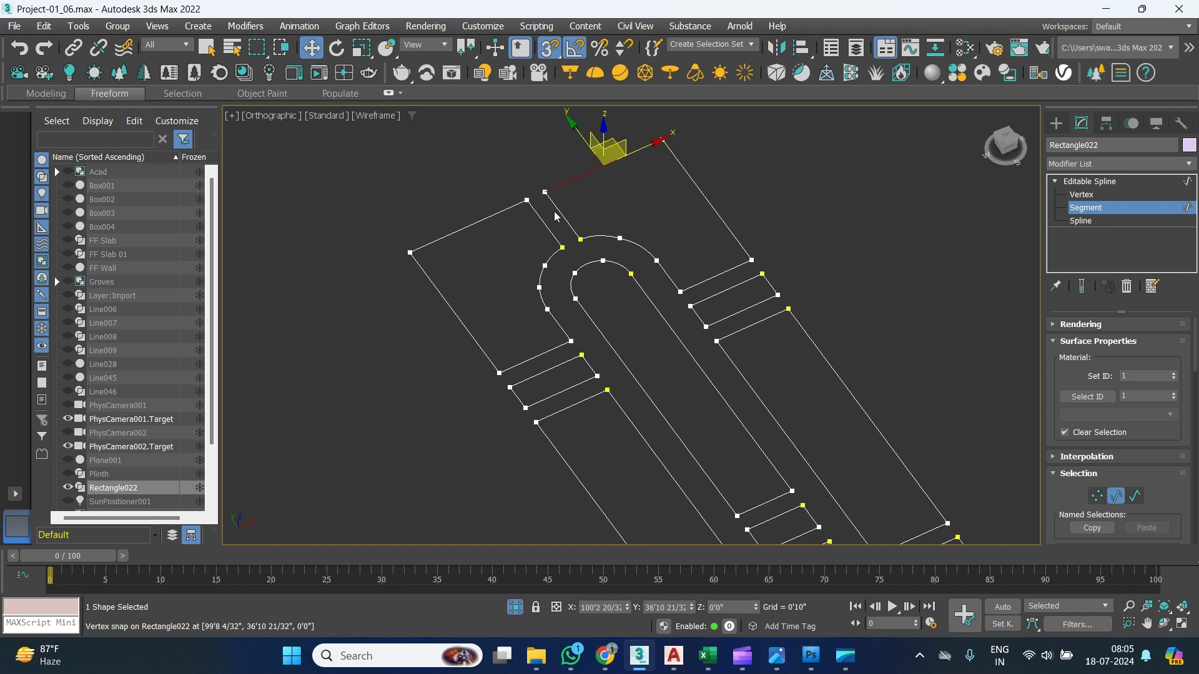
# Return to Spline level and select the entire upper-right panel outline.
pyautogui.click(1080, 220)
pyautogui.click(728, 209)
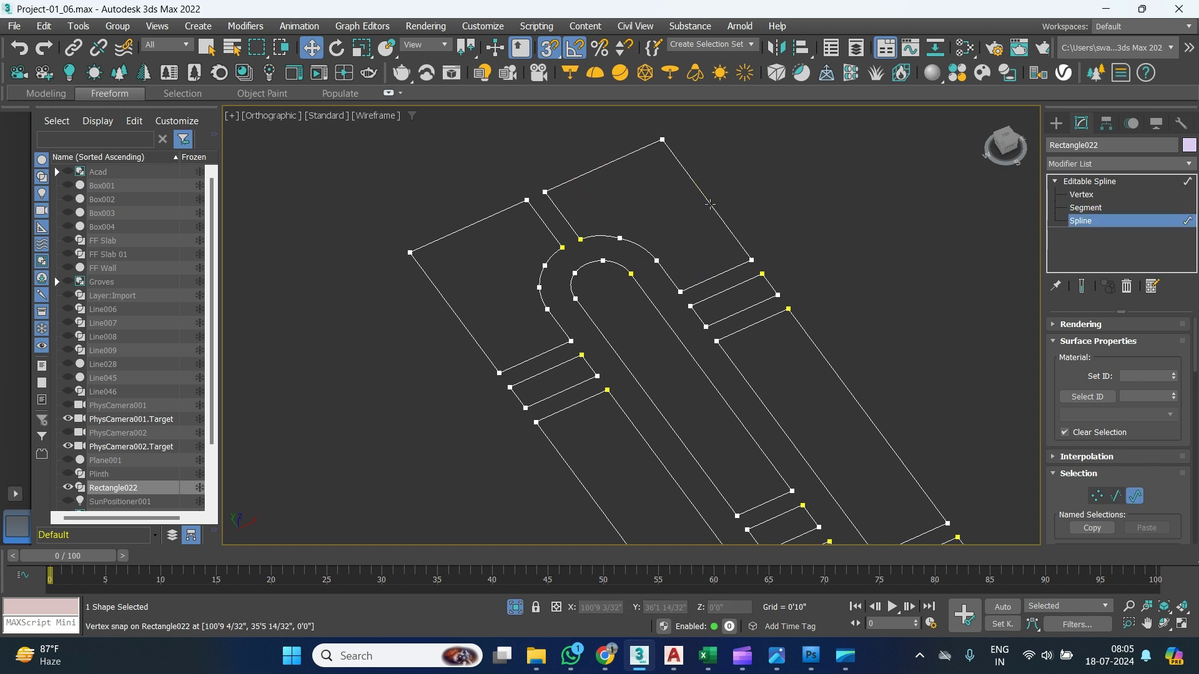
pyautogui.click(712, 206)
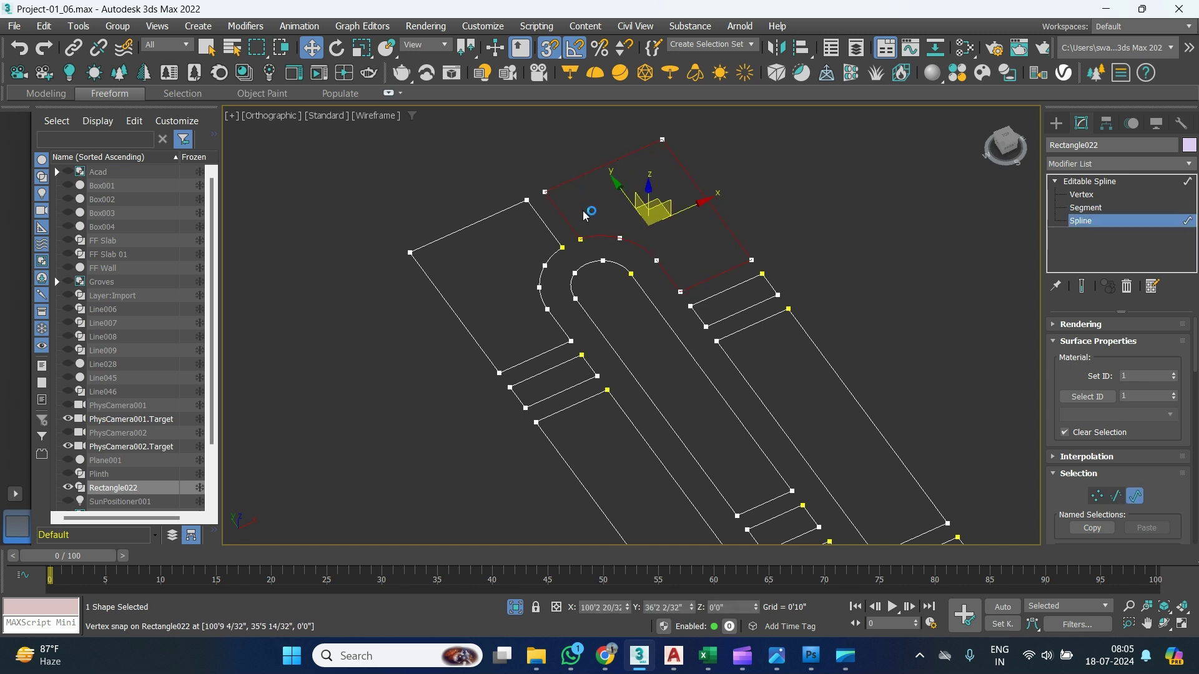
# Turn off snapping, test-move the upper-left panel outline away from its arch, and undo the move.
pyautogui.click(463, 229)
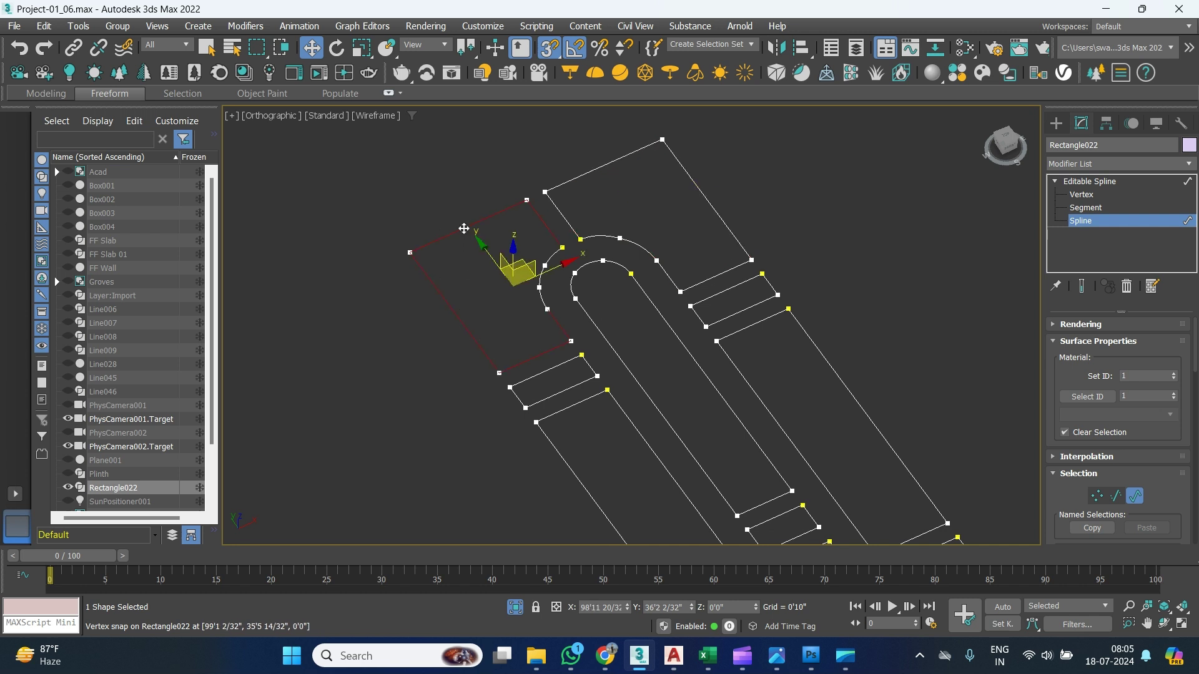
pyautogui.scroll(2, 498, 312)
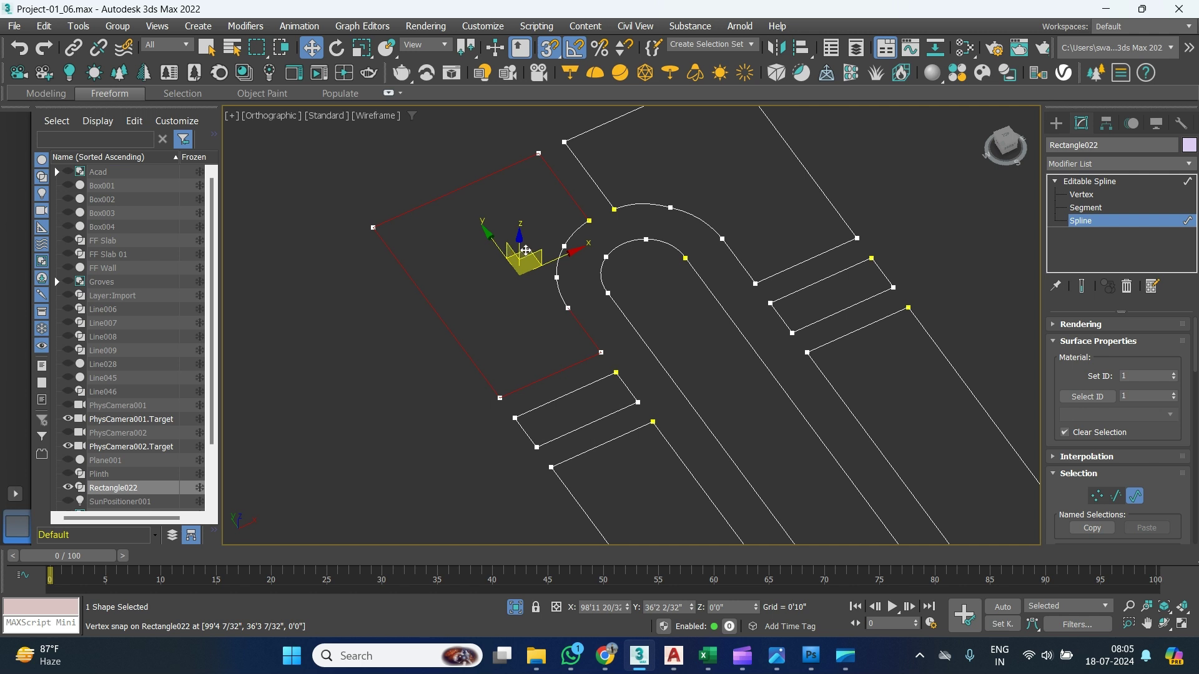
pyautogui.press('s')
pyautogui.moveTo(527, 252); pyautogui.dragTo(400, 221)
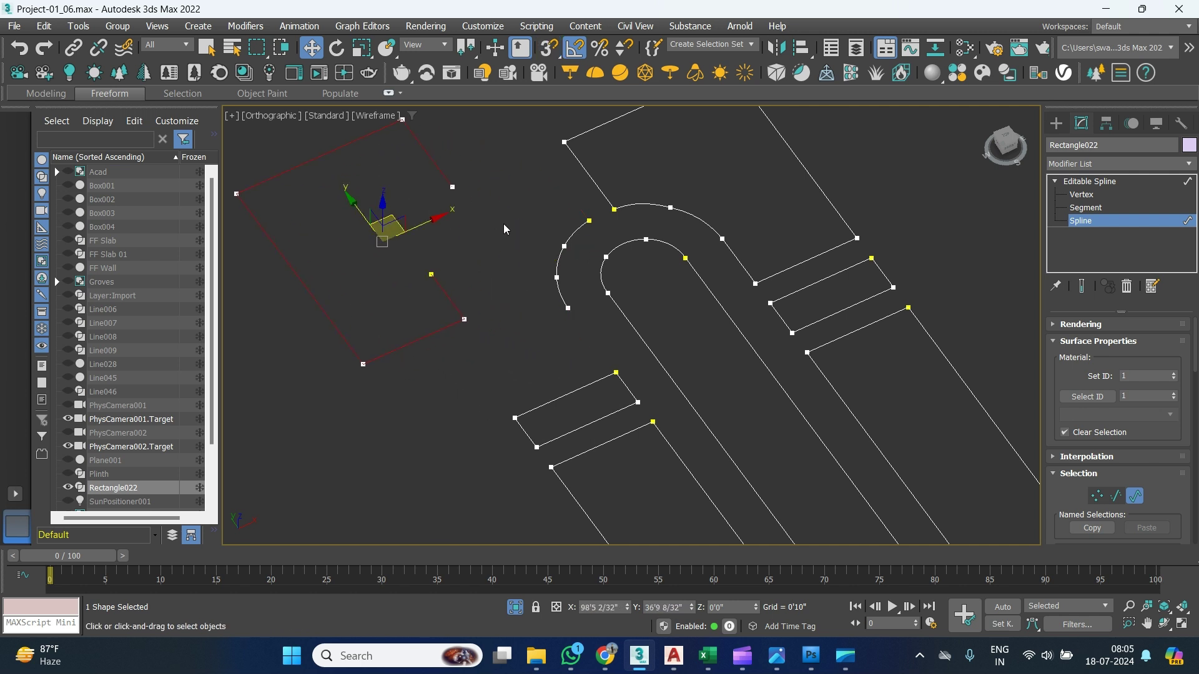
pyautogui.hotkey('ctrl', 'z')
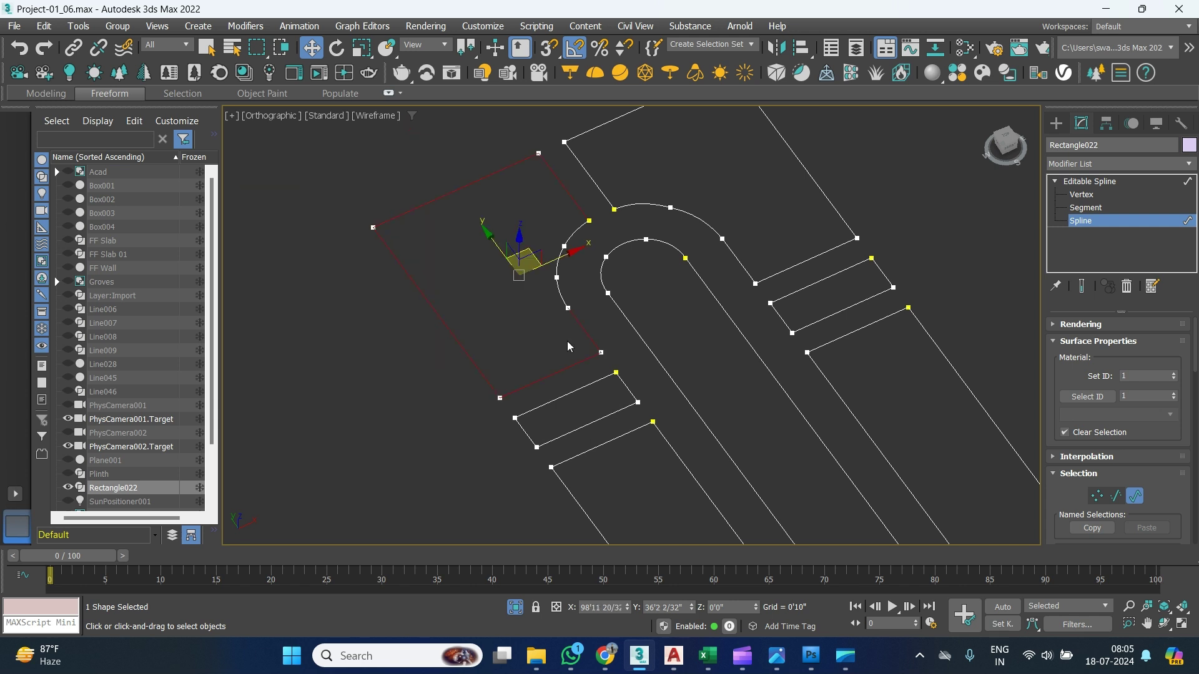
# Check which pieces of the centre panel's arch and the upper-right outline are joined by selecting them at Spline level.
pyautogui.click(649, 353)
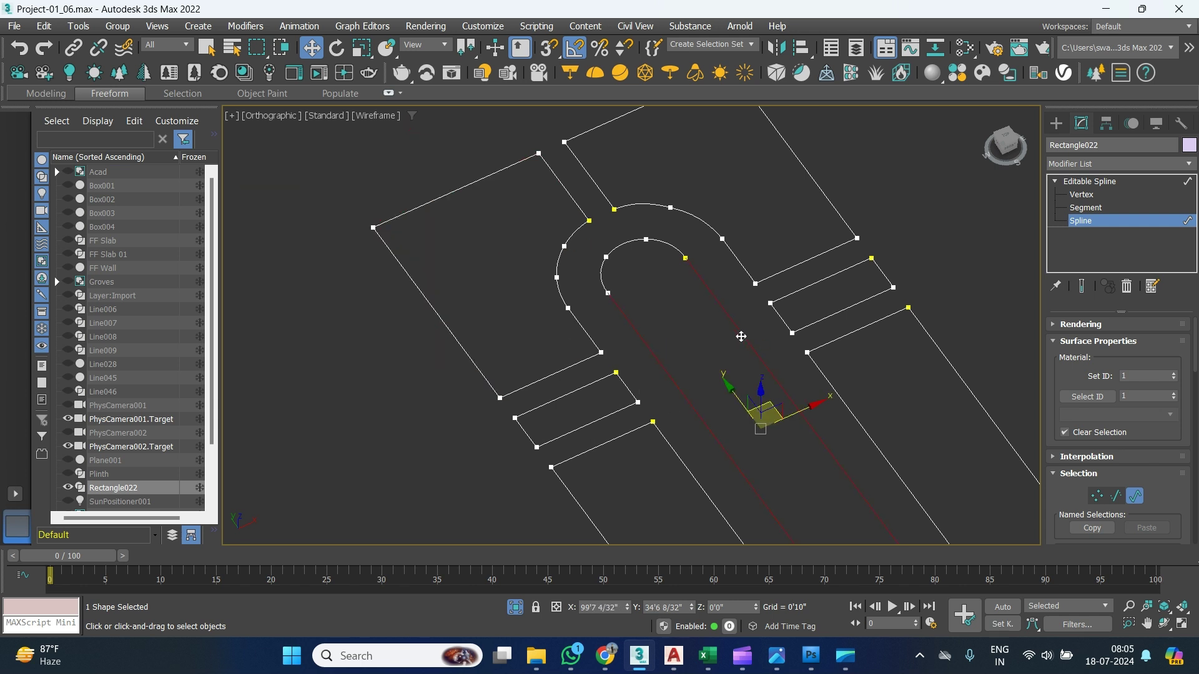
pyautogui.click(652, 246)
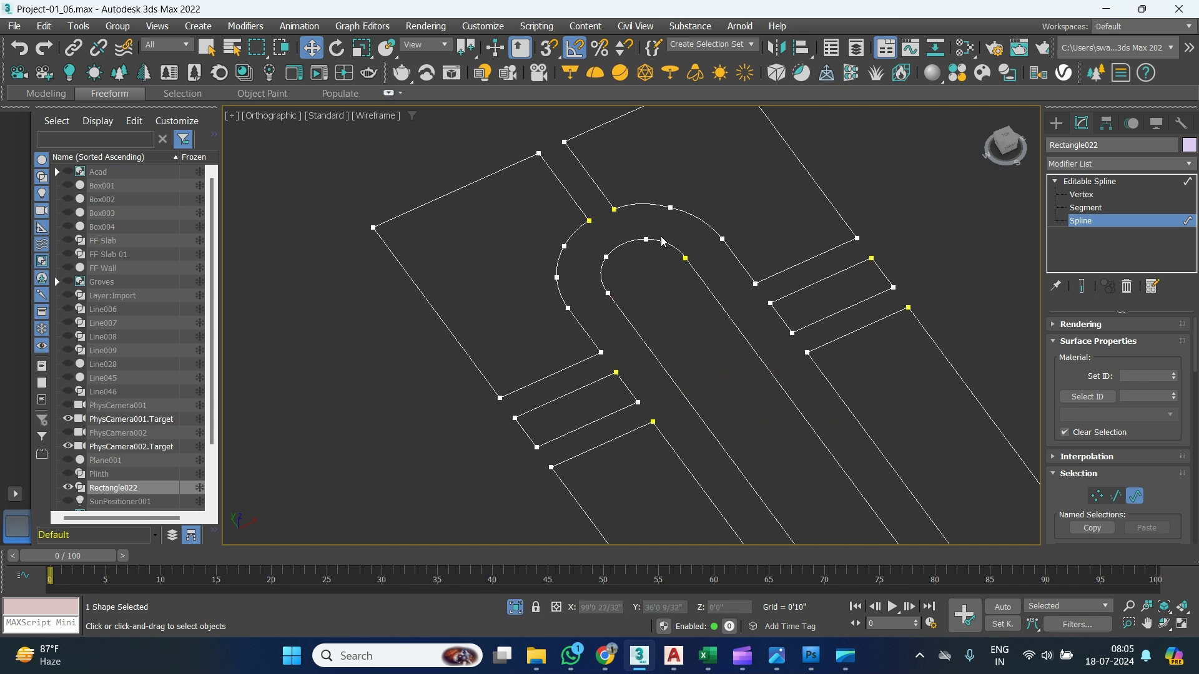
pyautogui.click(660, 239)
pyautogui.moveTo(648, 242); pyautogui.dragTo(640, 243)
pyautogui.hotkey('ctrl', 'z')
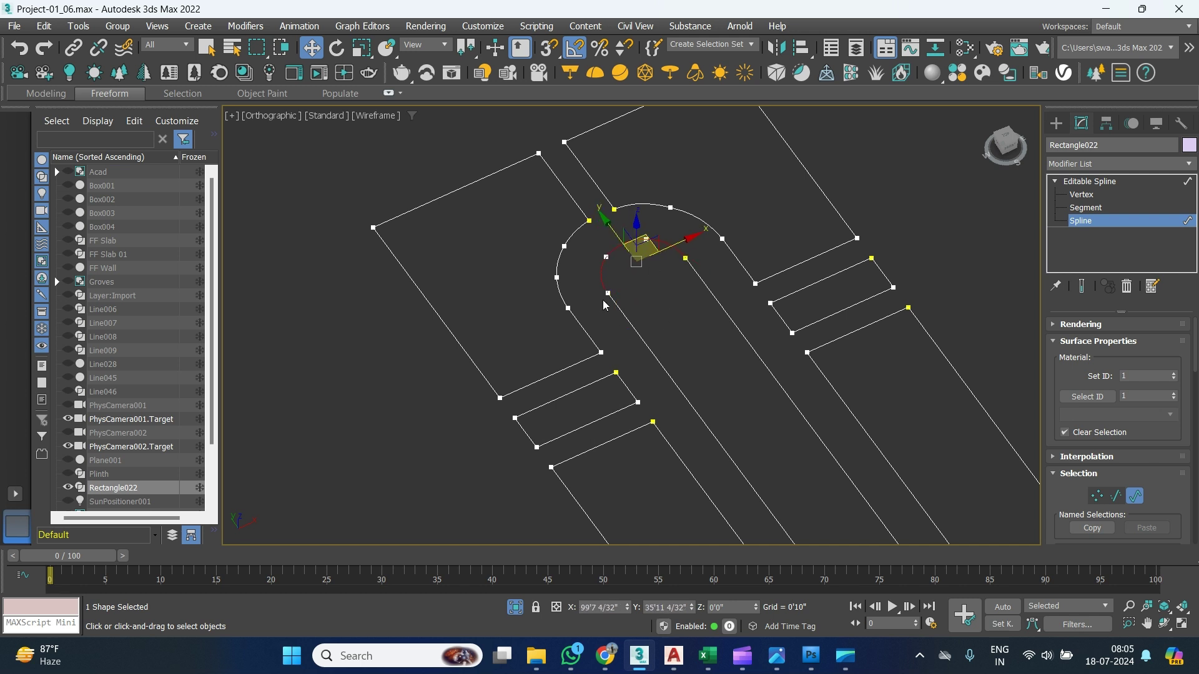
pyautogui.click(651, 204)
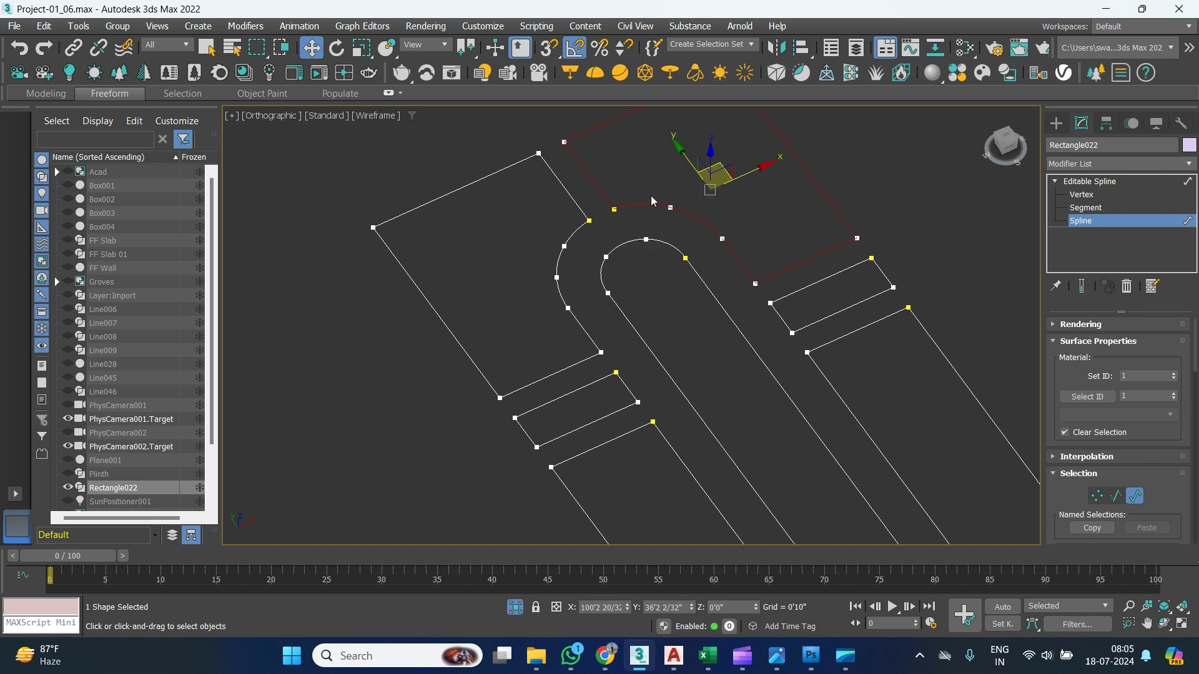
pyautogui.scroll(2, 624, 205)
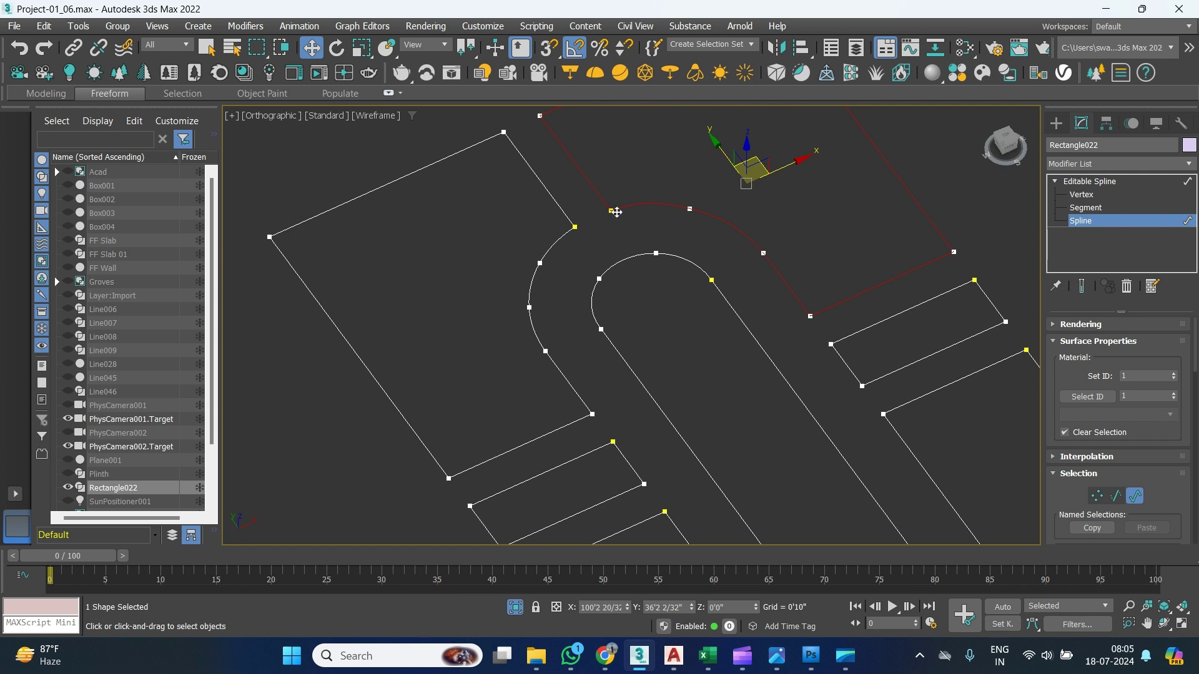
pyautogui.click(565, 238)
pyautogui.click(621, 211)
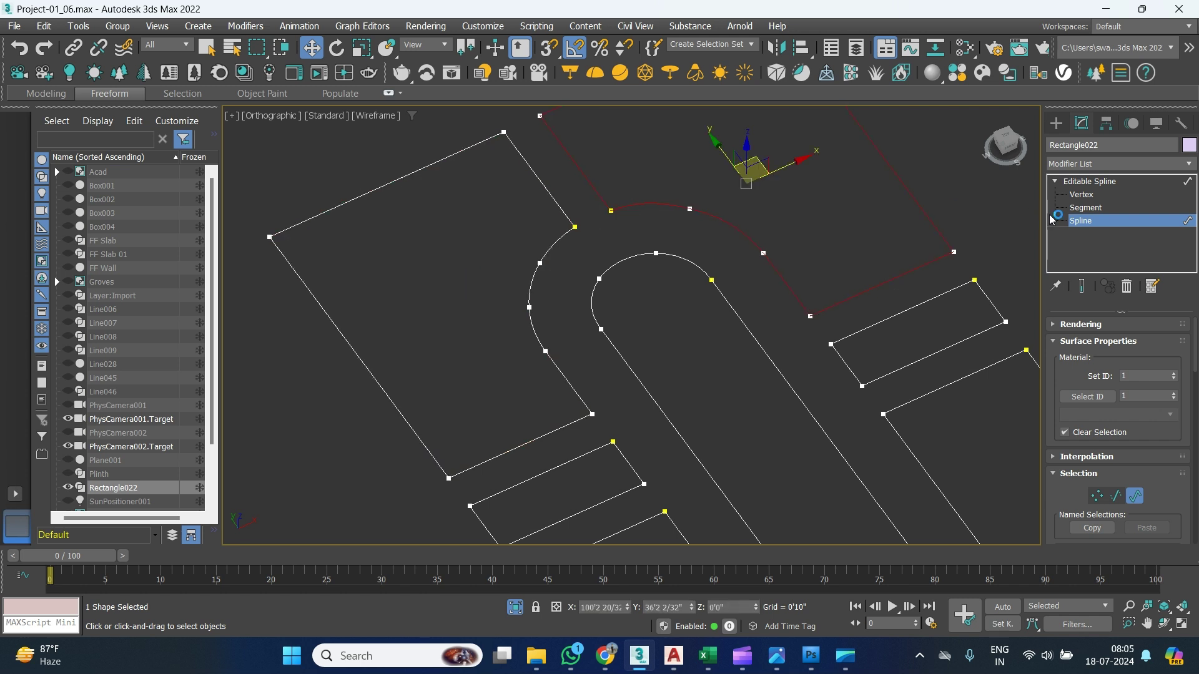
# Switch to Vertex level and check the vertex counts for selections around the arch of the upper-right panel.
pyautogui.click(1083, 195)
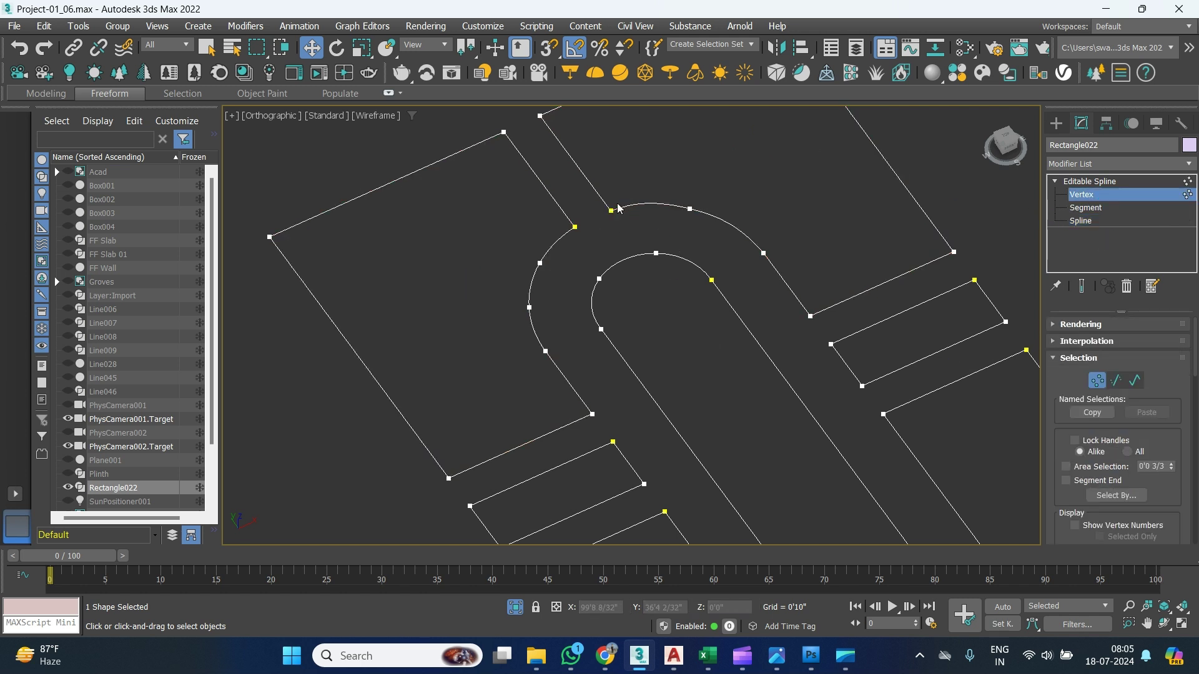
pyautogui.moveTo(632, 185); pyautogui.dragTo(603, 228)
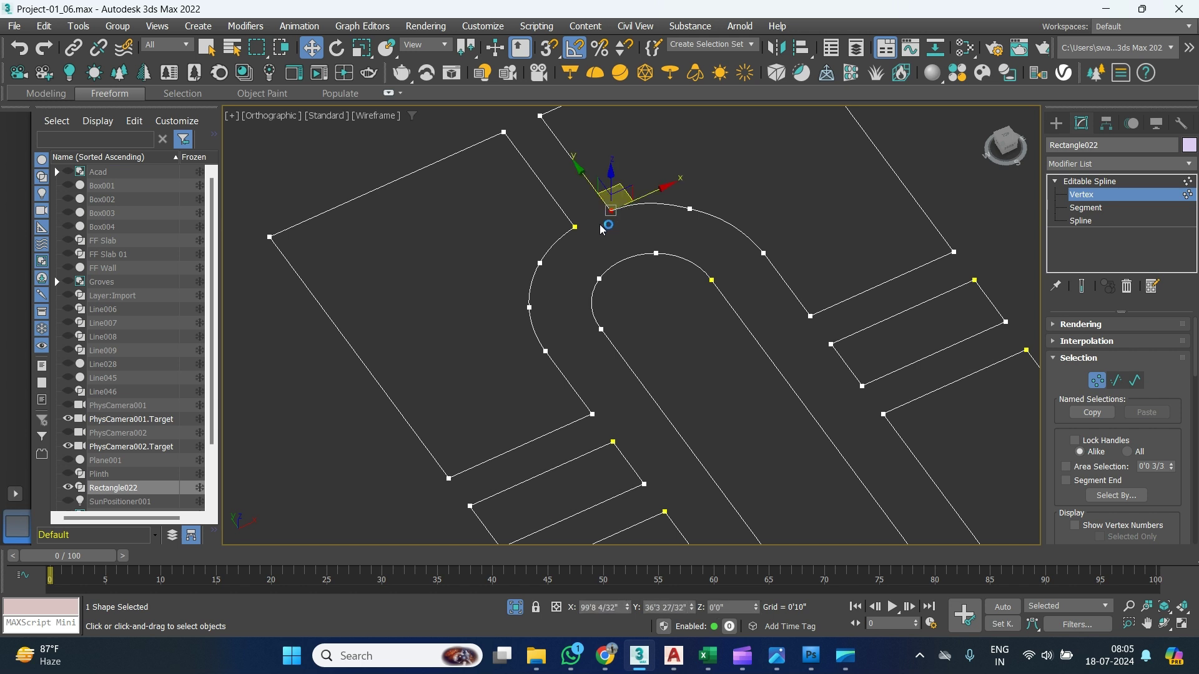
pyautogui.moveTo(1058, 376); pyautogui.dragTo(1058, 345)
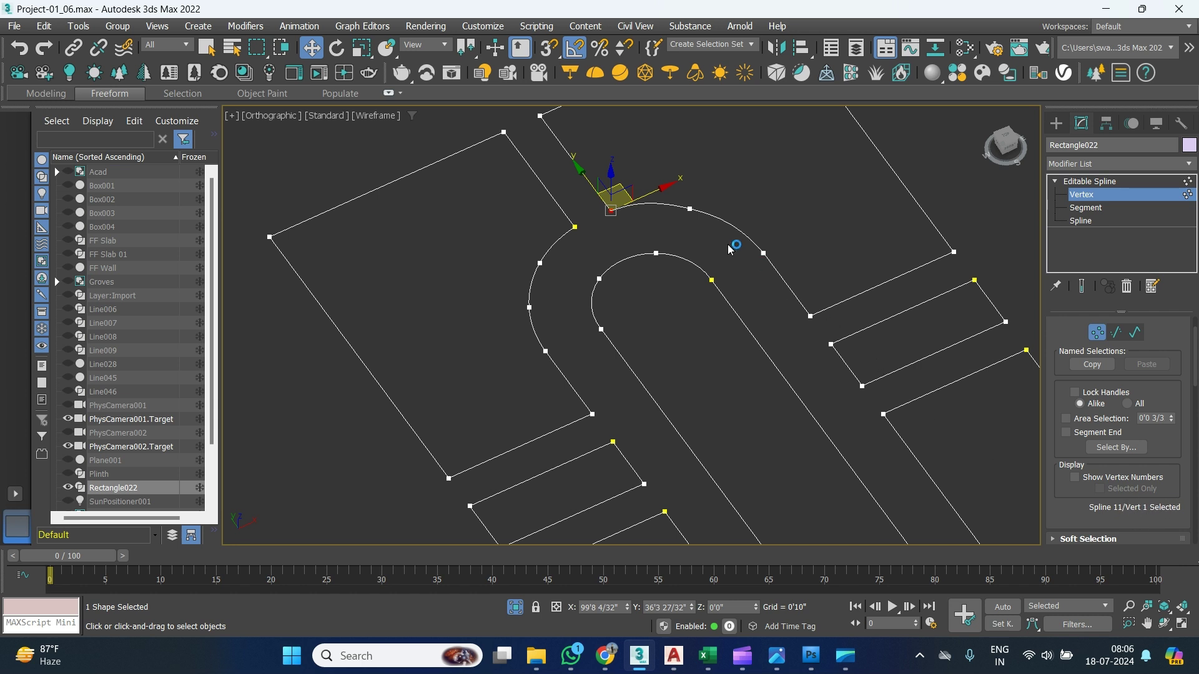
pyautogui.moveTo(711, 189); pyautogui.dragTo(679, 221)
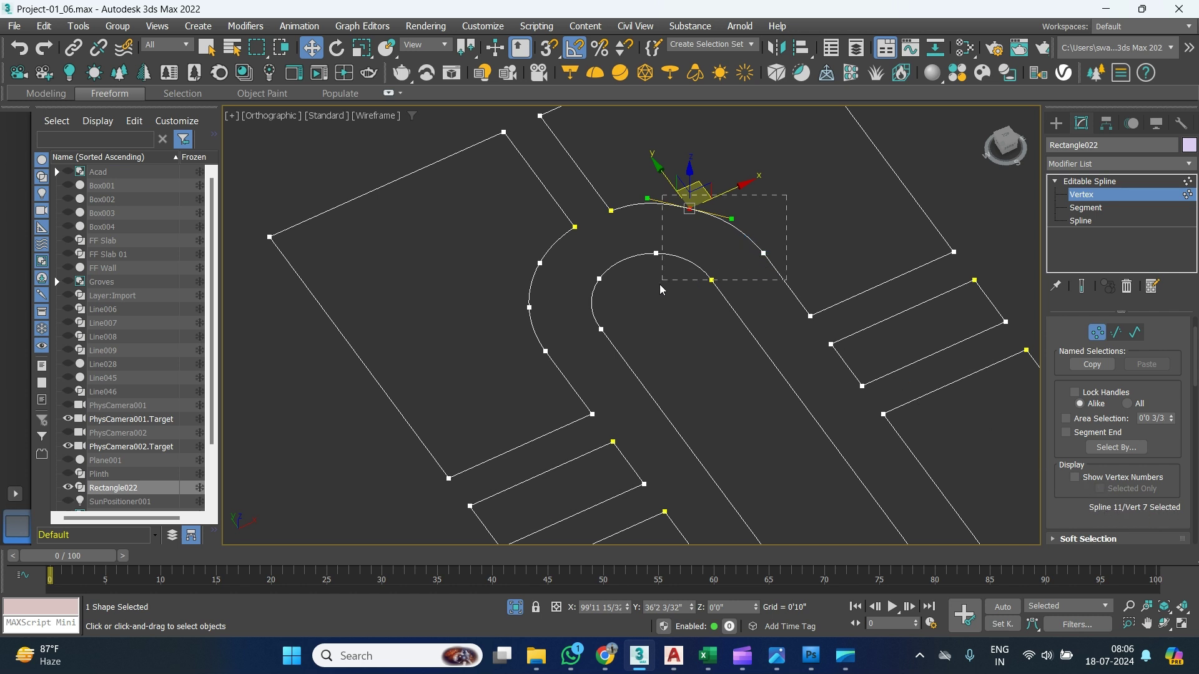
pyautogui.moveTo(670, 282); pyautogui.dragTo(647, 300)
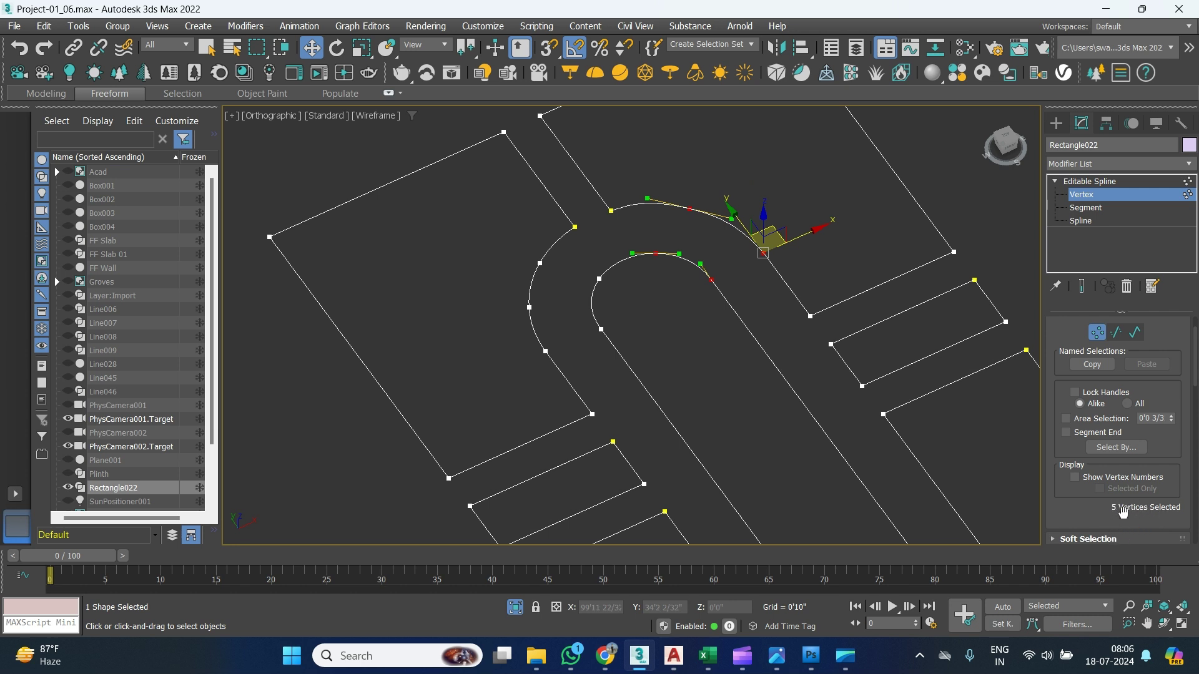
# Check for unwelded coincident vertices at the ends of the upper-left panel's arch and the centre panel's arch.
pyautogui.click(616, 227)
pyautogui.moveTo(582, 210); pyautogui.dragTo(565, 251)
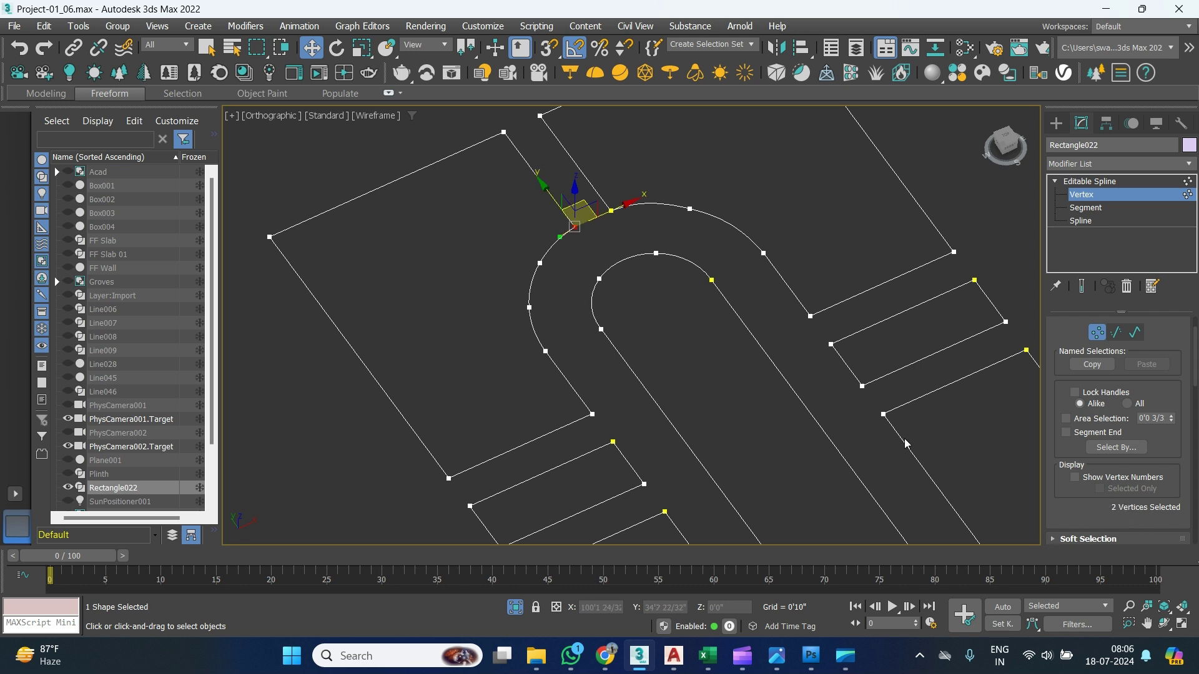
pyautogui.click(585, 246)
pyautogui.moveTo(568, 214); pyautogui.dragTo(567, 214)
pyautogui.click(544, 353)
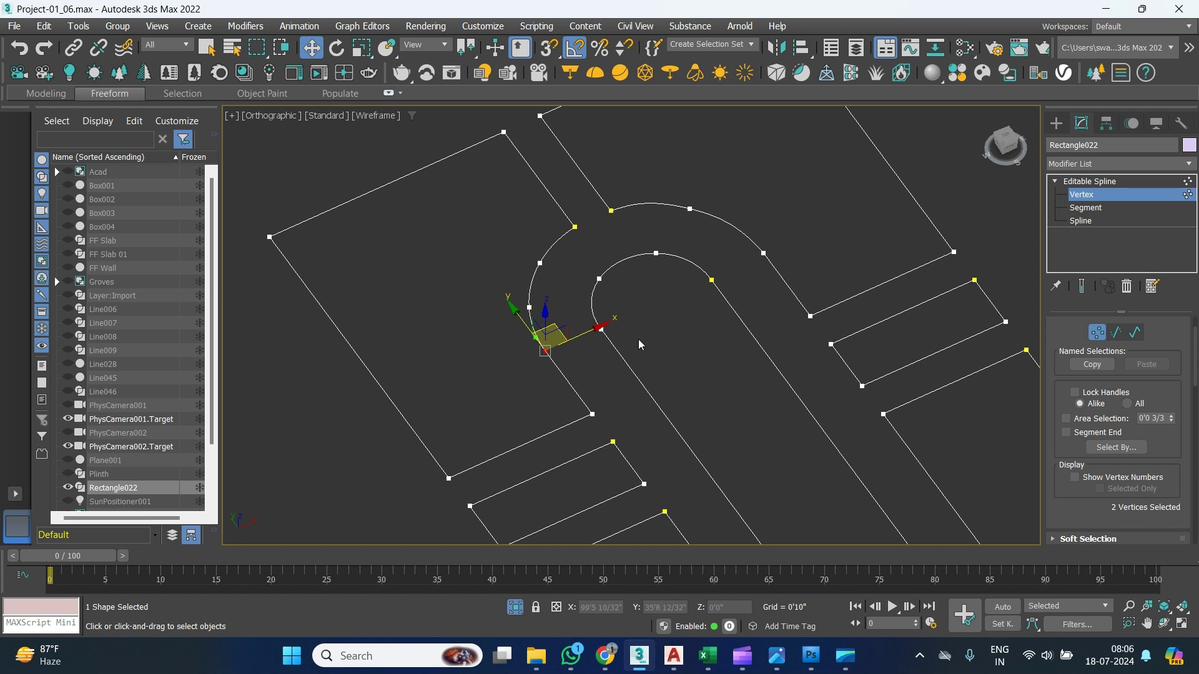
pyautogui.click(600, 330)
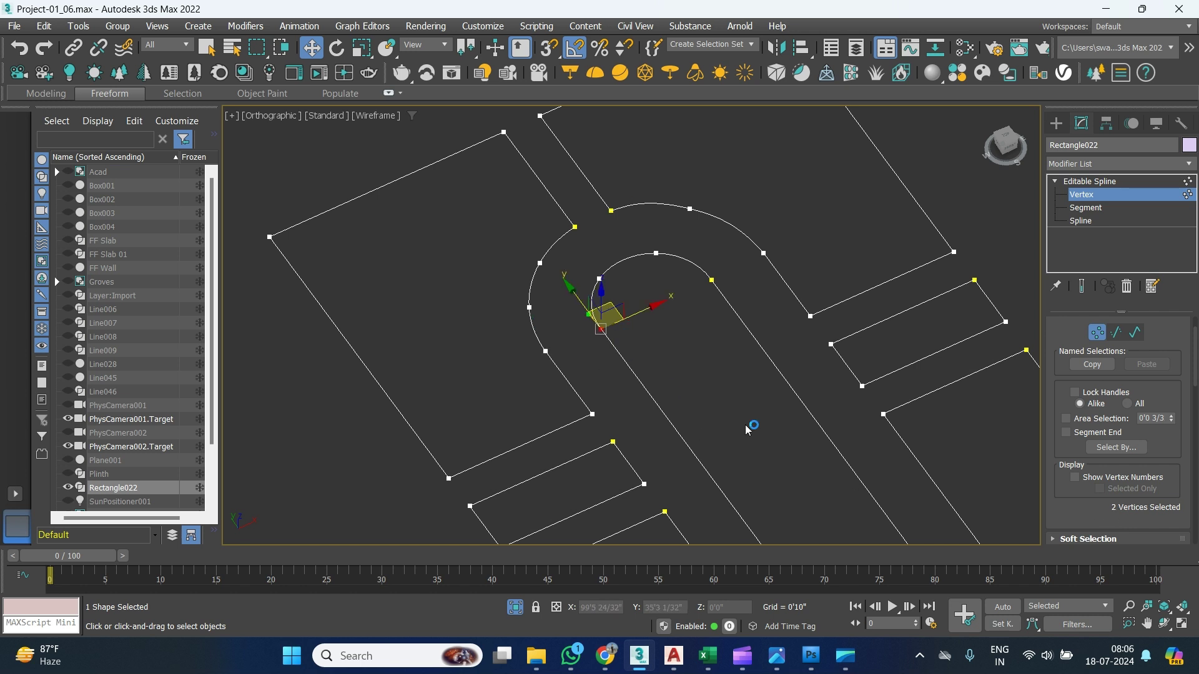
pyautogui.click(712, 281)
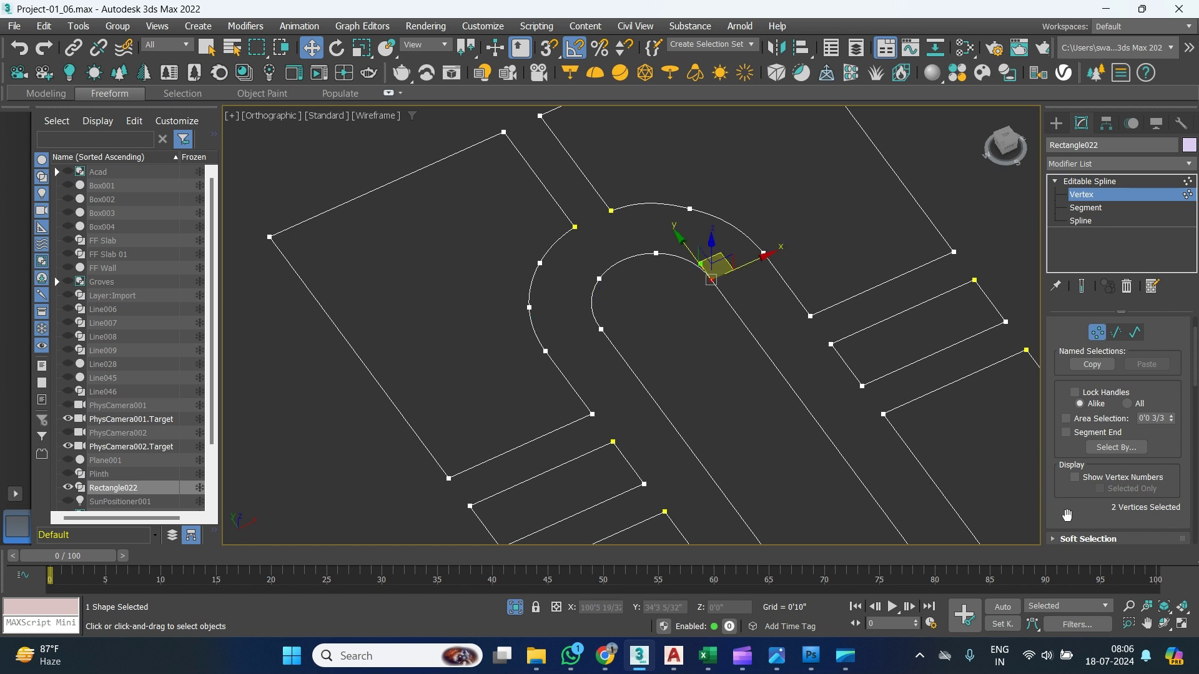
# Examine the Weld operation and its threshold distance in the vertex geometry settings.
pyautogui.moveTo(1071, 510); pyautogui.dragTo(1054, 288)
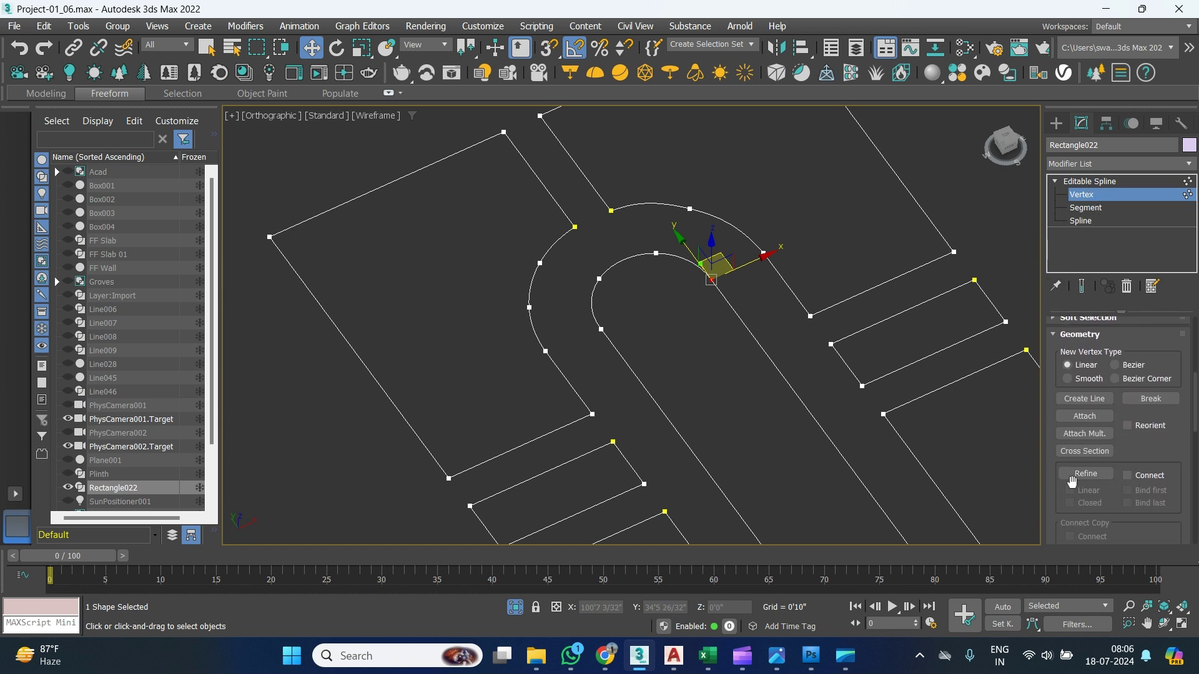
pyautogui.scroll(-5, 1120, 432)
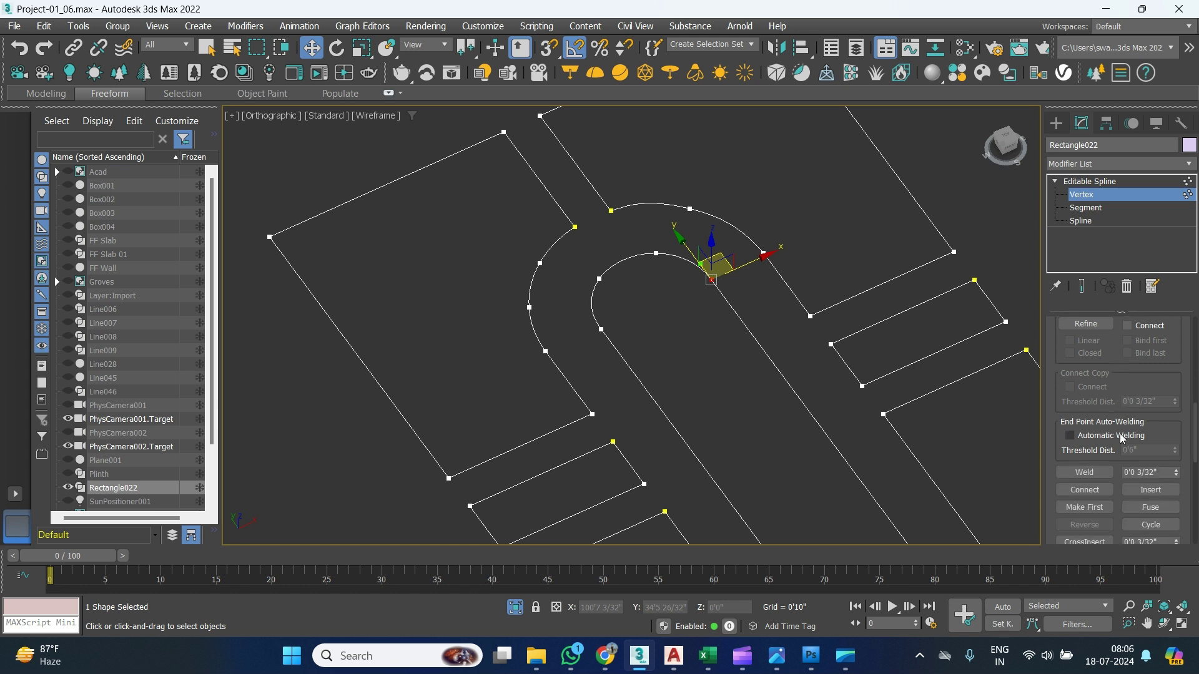
pyautogui.click(1098, 456)
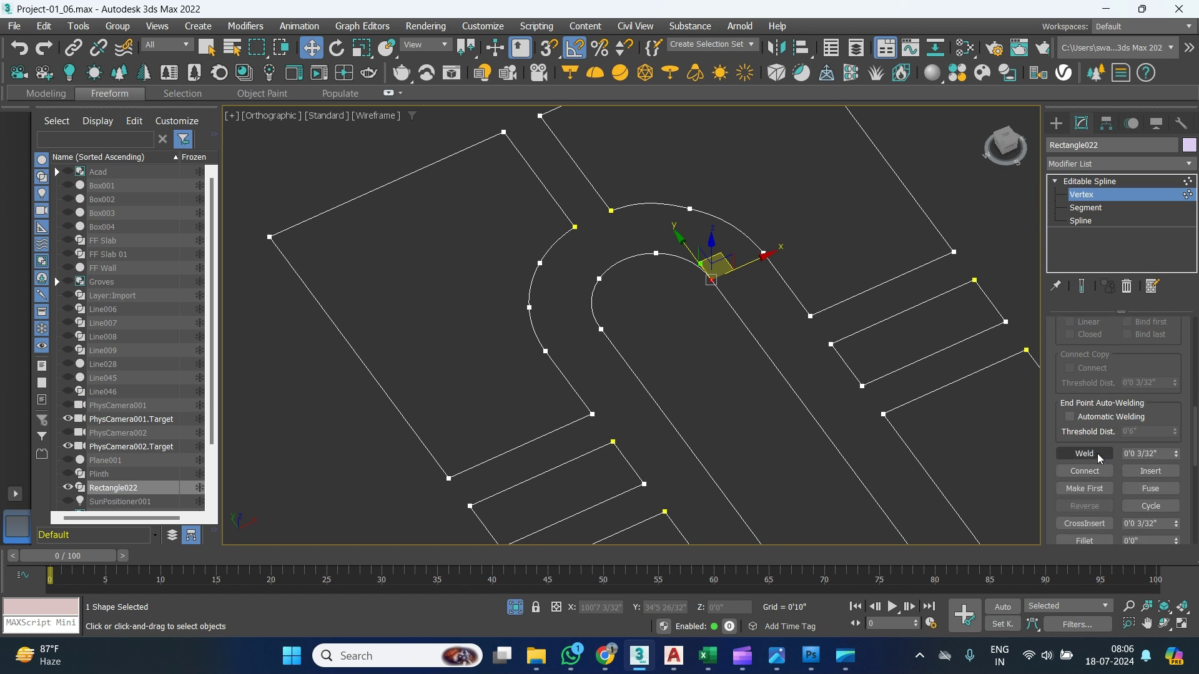
pyautogui.moveTo(1163, 452); pyautogui.dragTo(1135, 453)
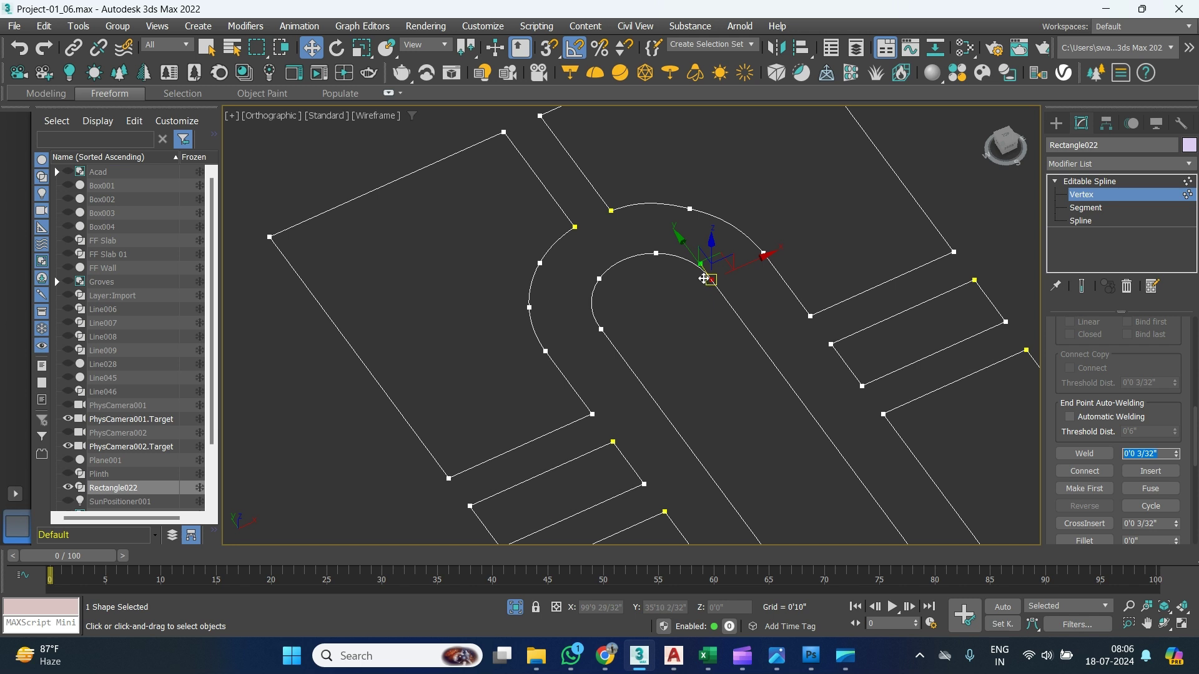
pyautogui.click(1091, 457)
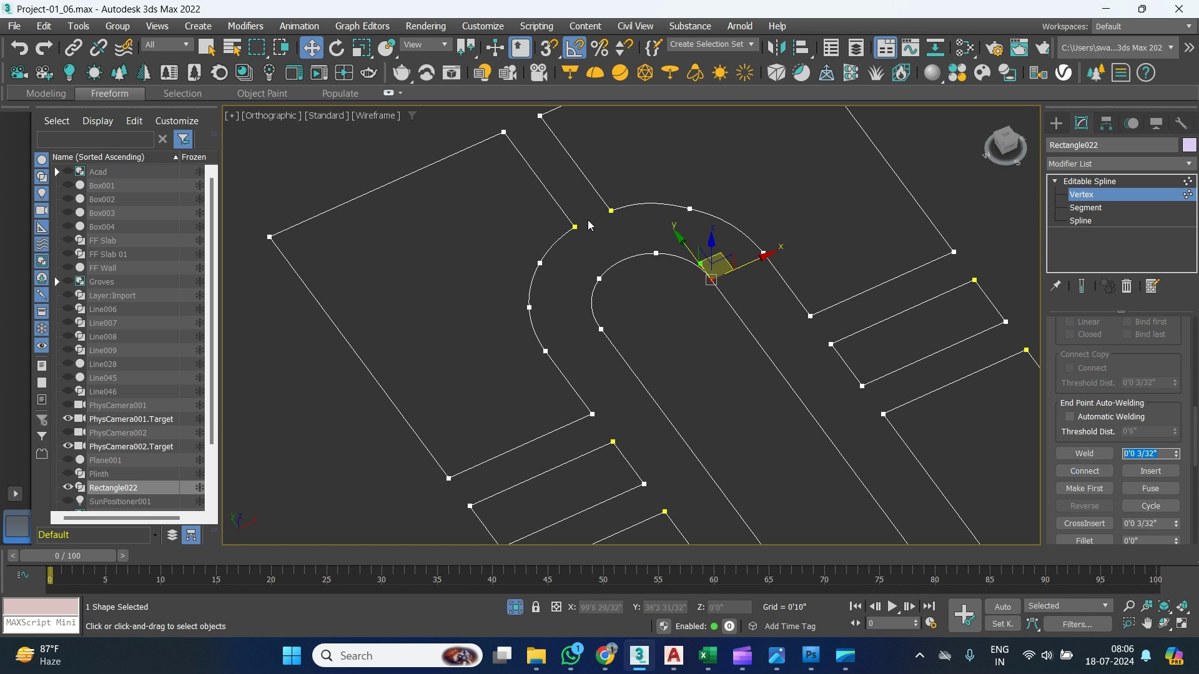
# Weld the coincident vertices at the upper end of the upper-left panel's arch.
pyautogui.click(562, 261)
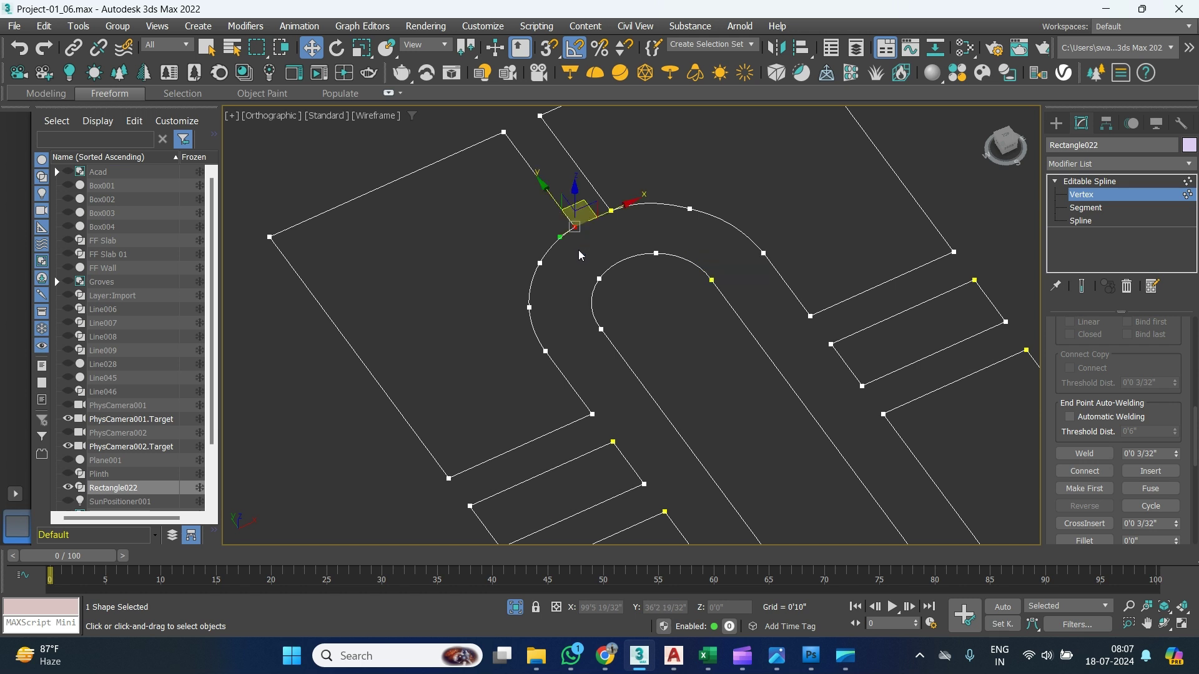
pyautogui.rightClick(579, 255)
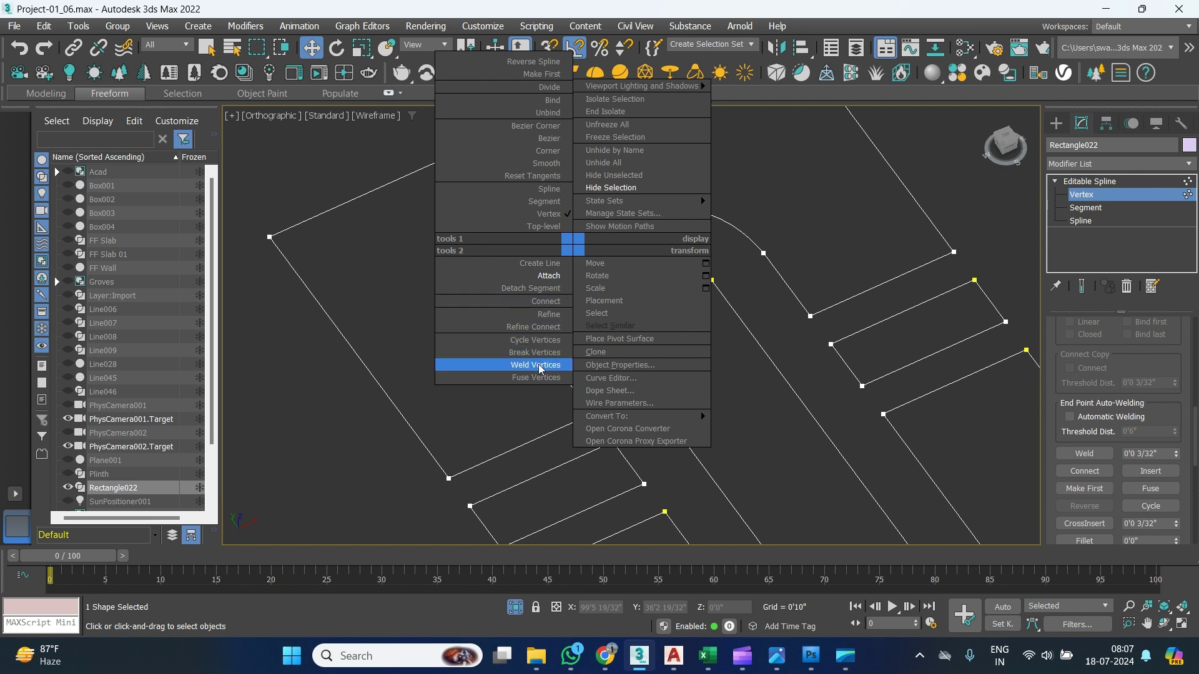
pyautogui.click(1072, 456)
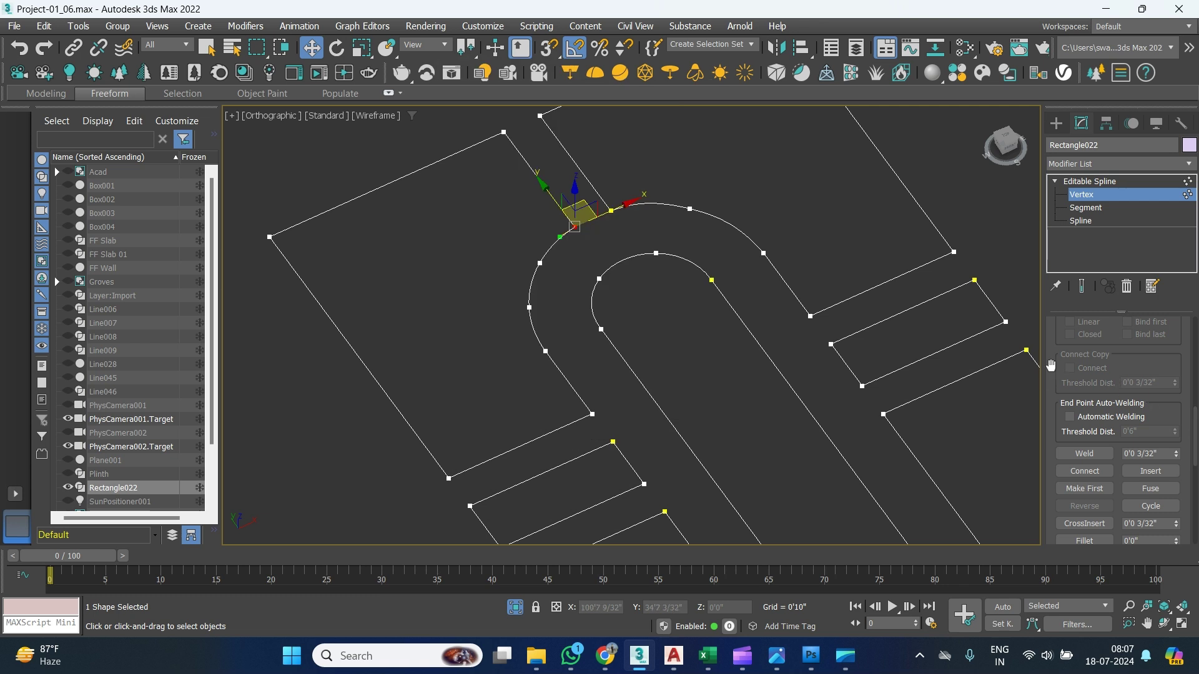
pyautogui.moveTo(1050, 367); pyautogui.dragTo(1064, 561)
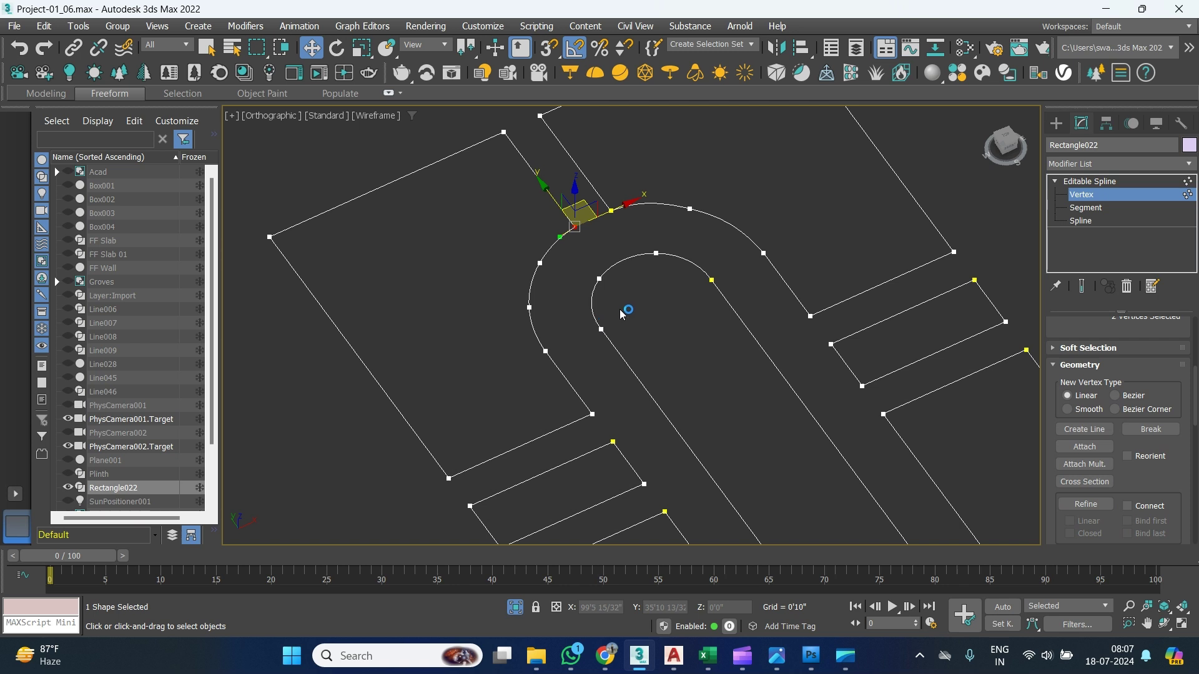
pyautogui.rightClick(572, 232)
pyautogui.click(535, 353)
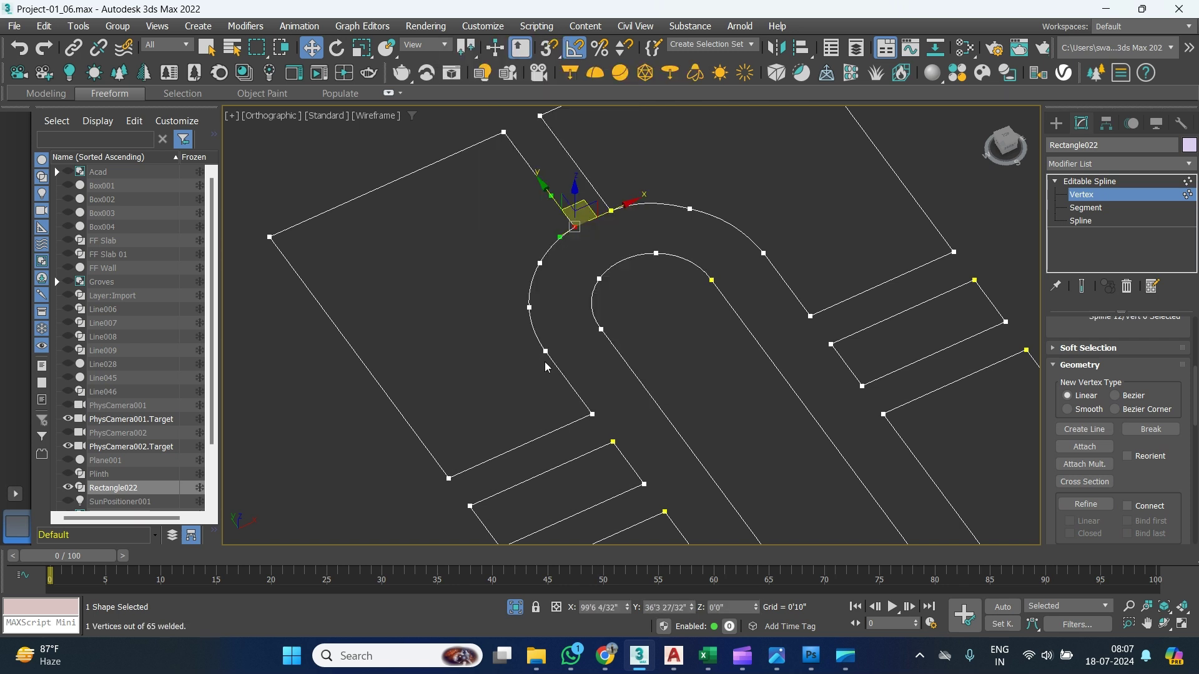
# Reselect the welded vertex and collapse the other parameter groups to check its selection count.
pyautogui.click(577, 289)
pyautogui.moveTo(587, 244); pyautogui.dragTo(547, 203)
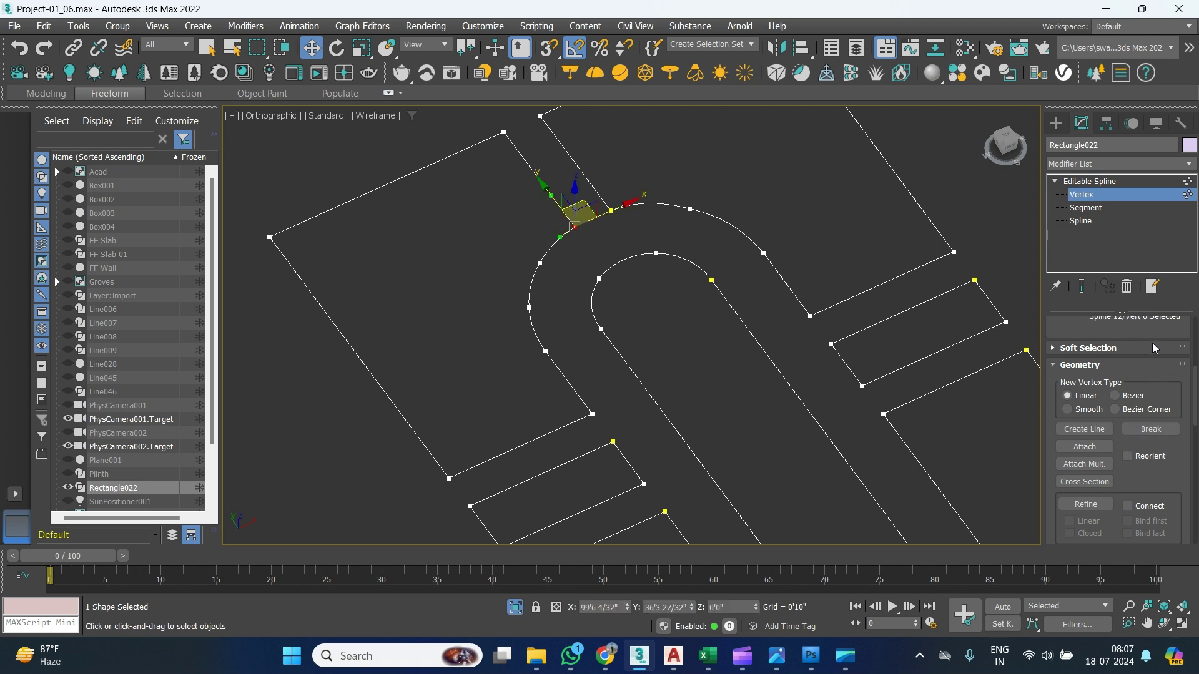
pyautogui.moveTo(1154, 348); pyautogui.dragTo(1157, 605)
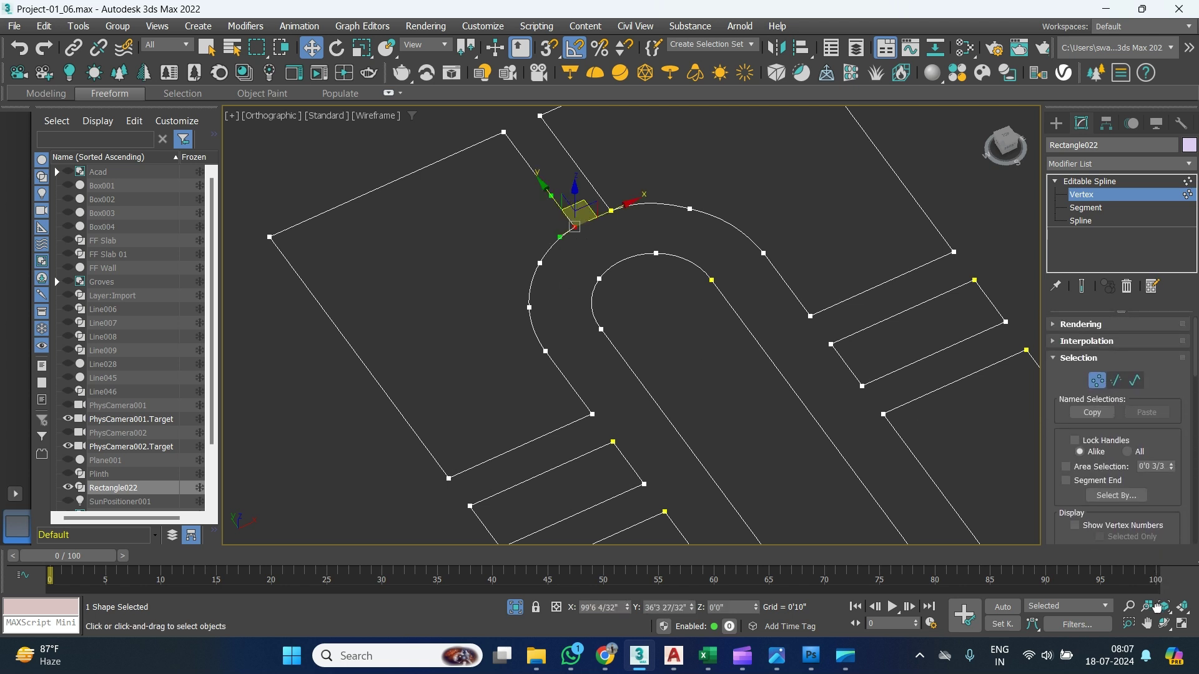
pyautogui.moveTo(1059, 387); pyautogui.dragTo(1059, 387)
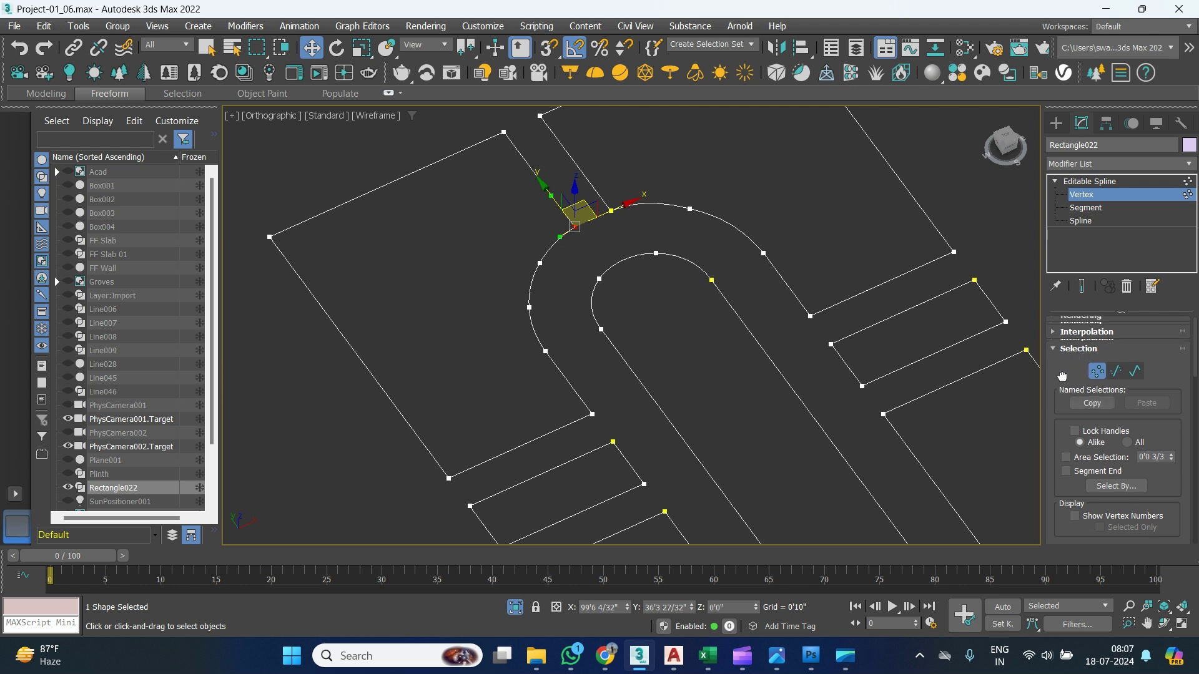
pyautogui.click(1061, 357)
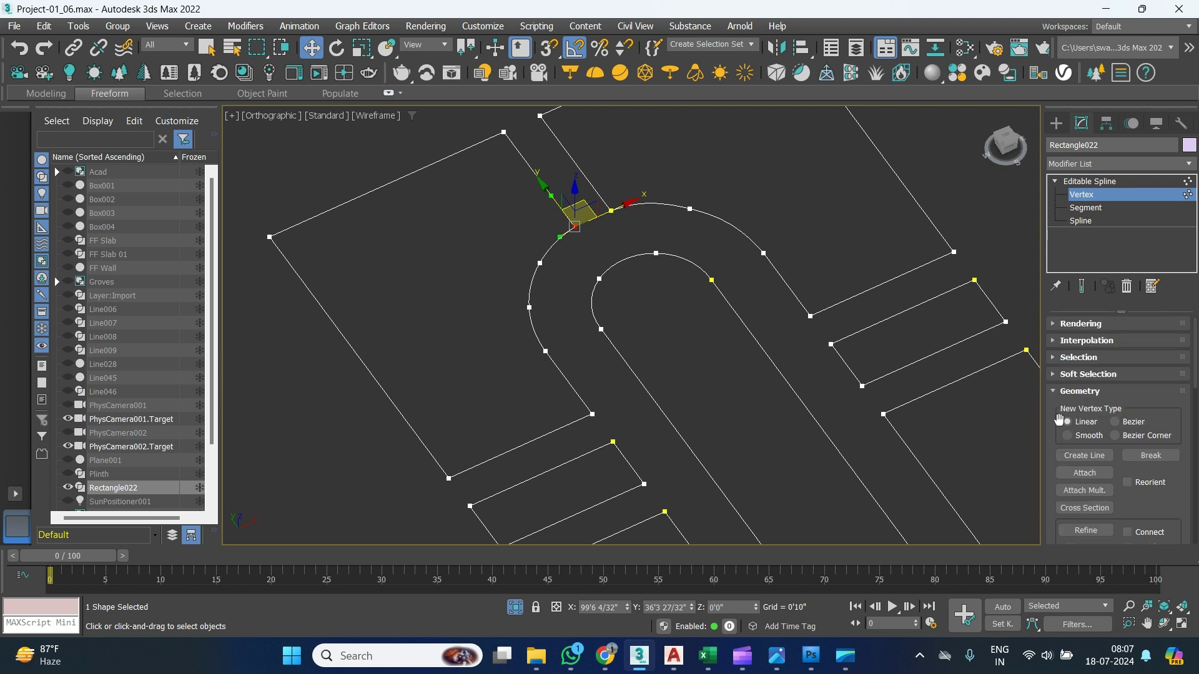
pyautogui.click(1065, 391)
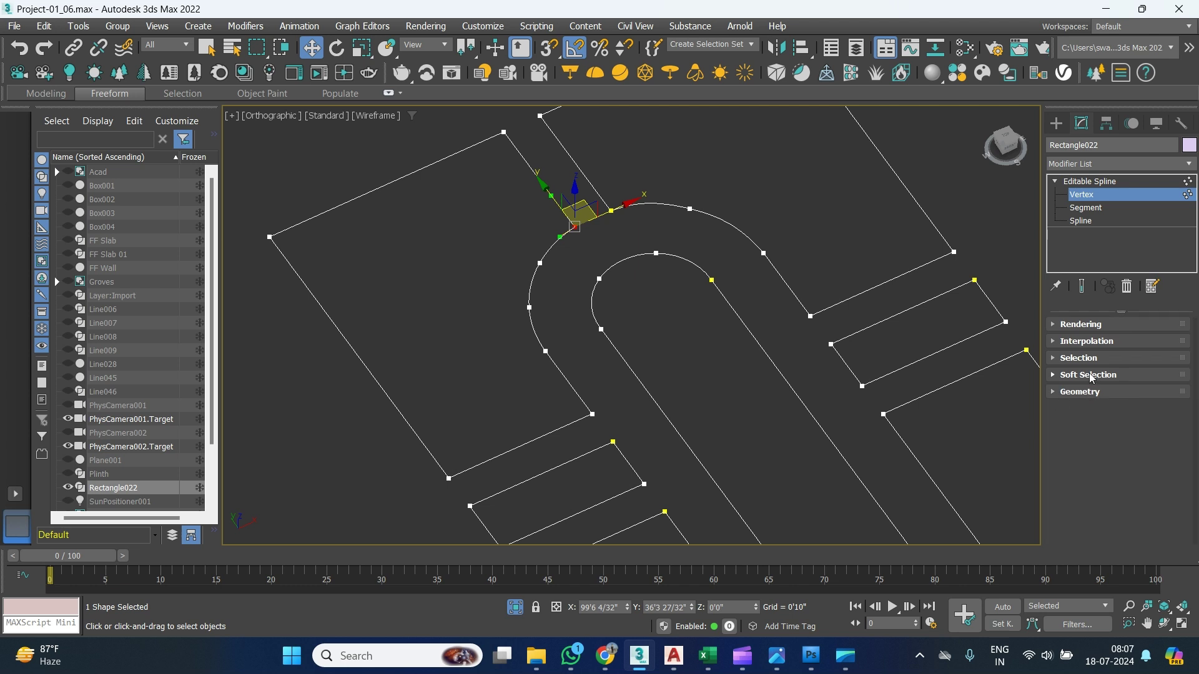
pyautogui.click(1069, 361)
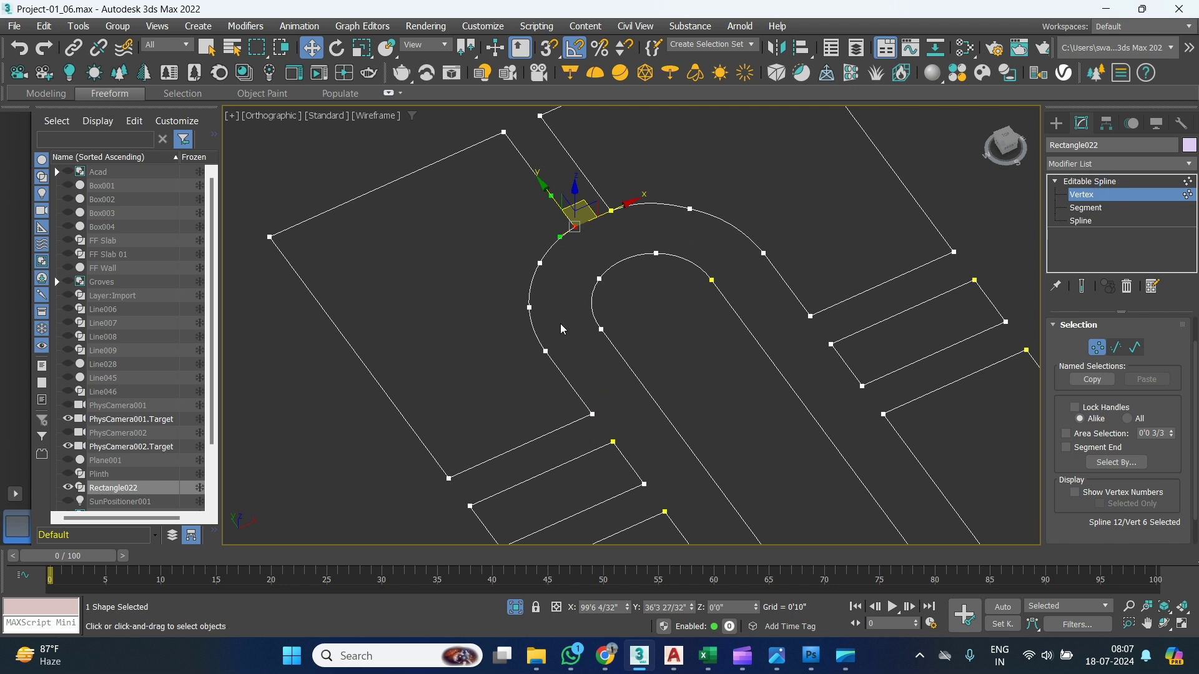
# Weld the coincident vertices at the lower end of the upper-left panel's arch and reselect both arch-end vertices to check them.
pyautogui.moveTo(530, 379); pyautogui.dragTo(531, 378)
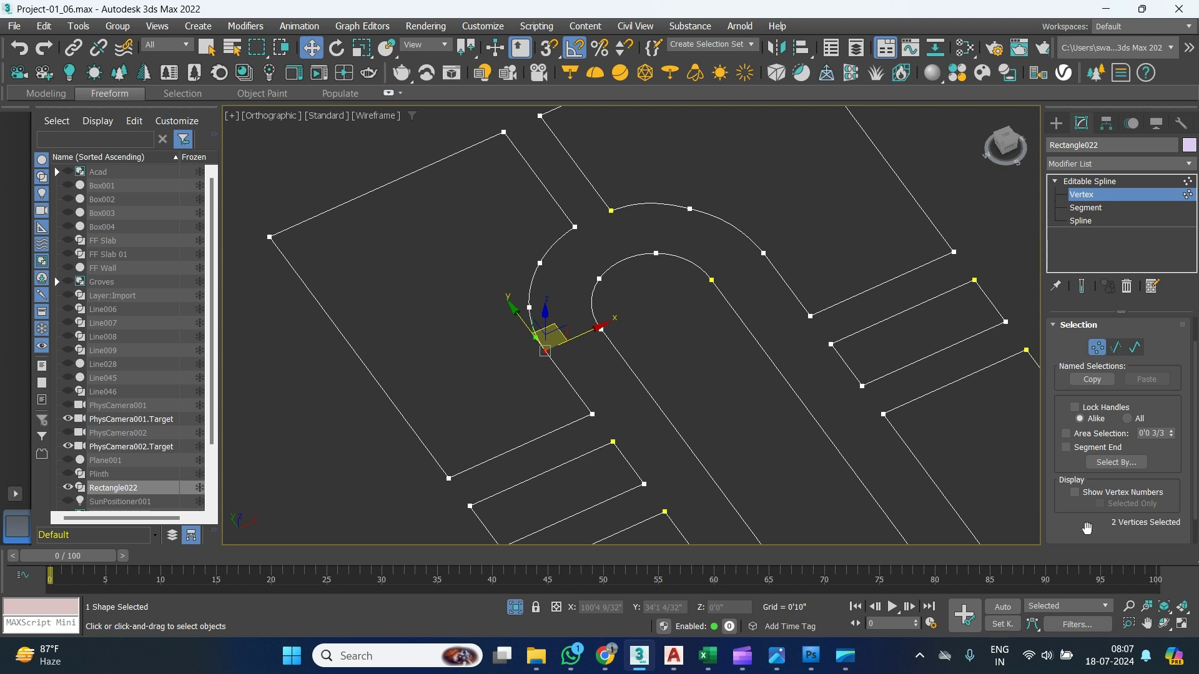
pyautogui.rightClick(580, 354)
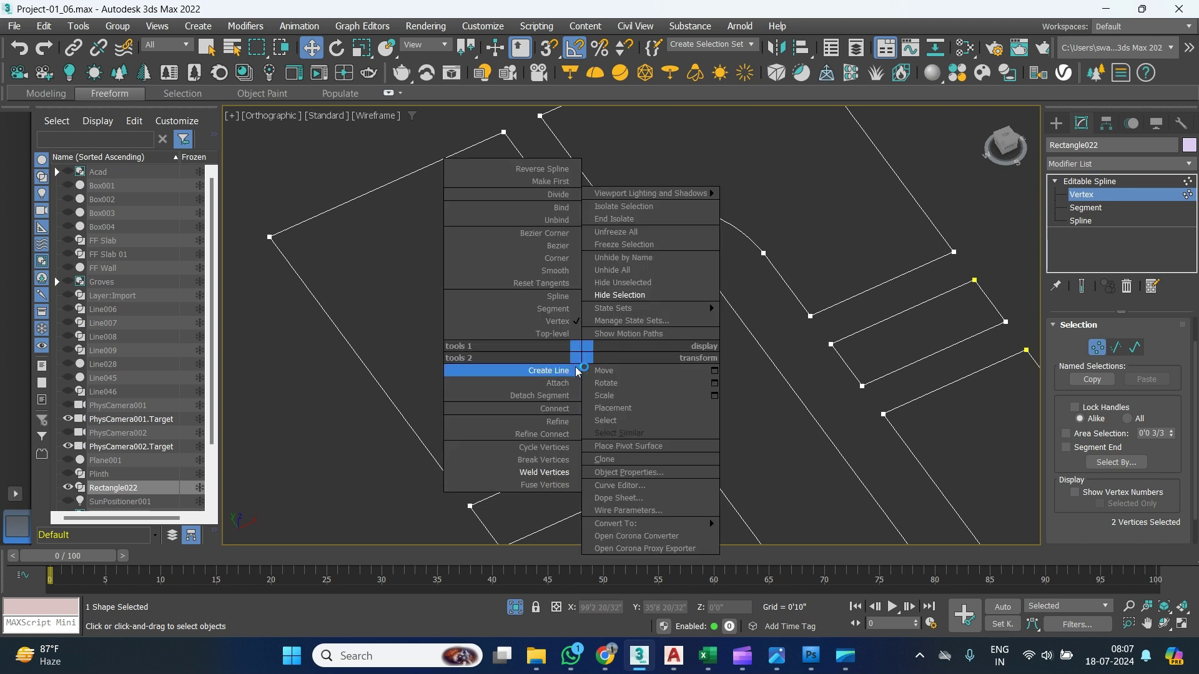
pyautogui.click(547, 474)
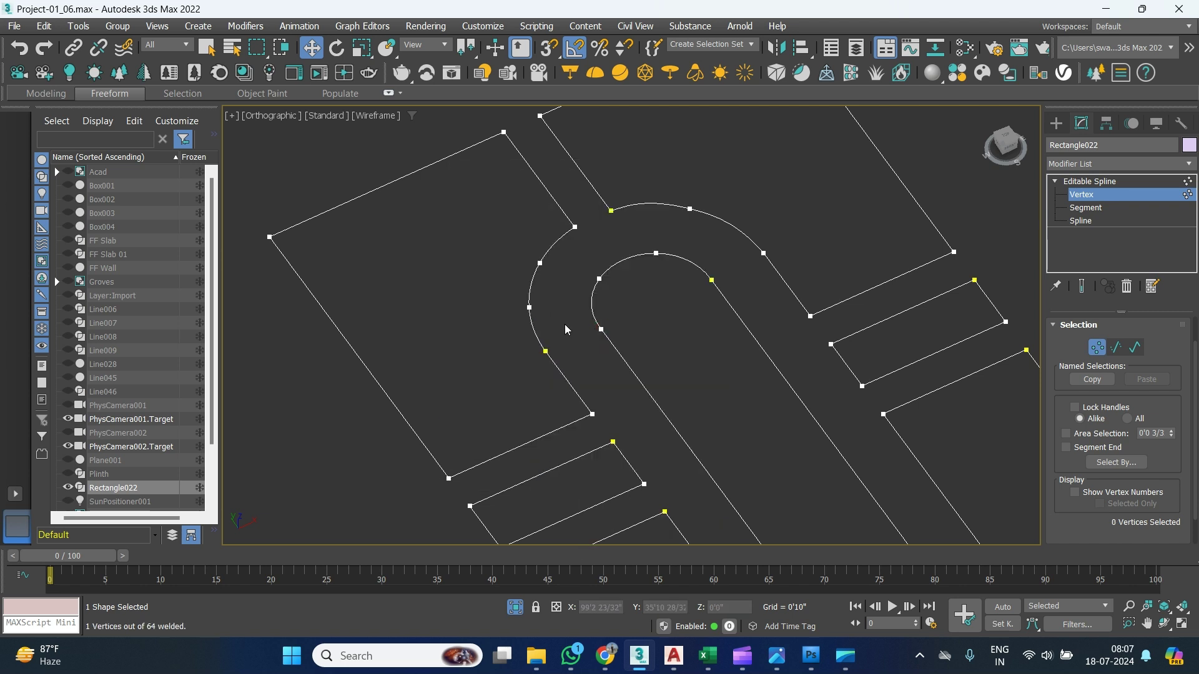
pyautogui.moveTo(535, 372); pyautogui.dragTo(557, 337)
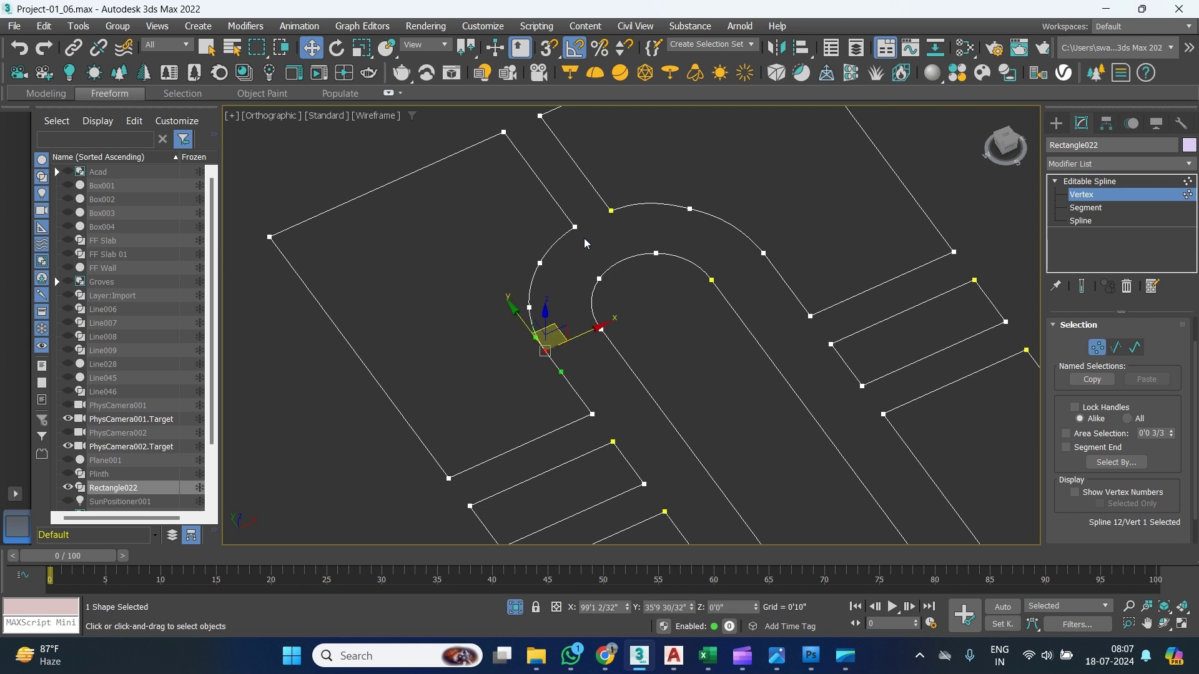
pyautogui.moveTo(585, 244); pyautogui.dragTo(554, 211)
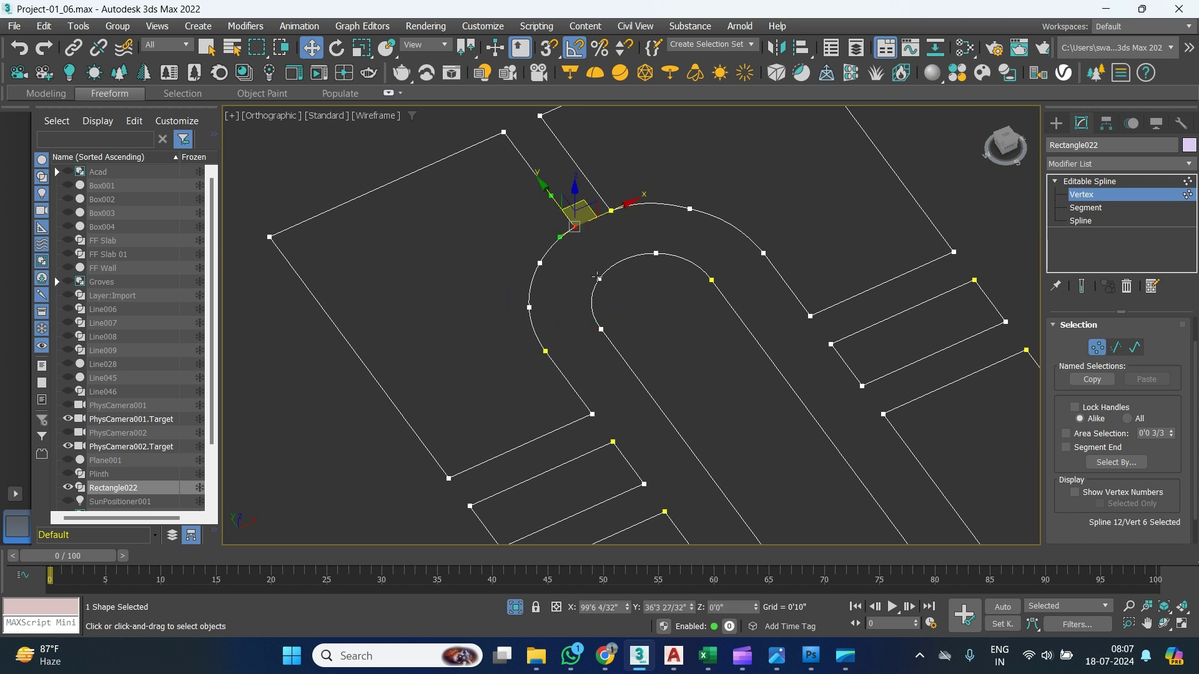
# Select all vertices of the combined shape and weld the coincident ones.
pyautogui.hotkey('ctrl', 'a')
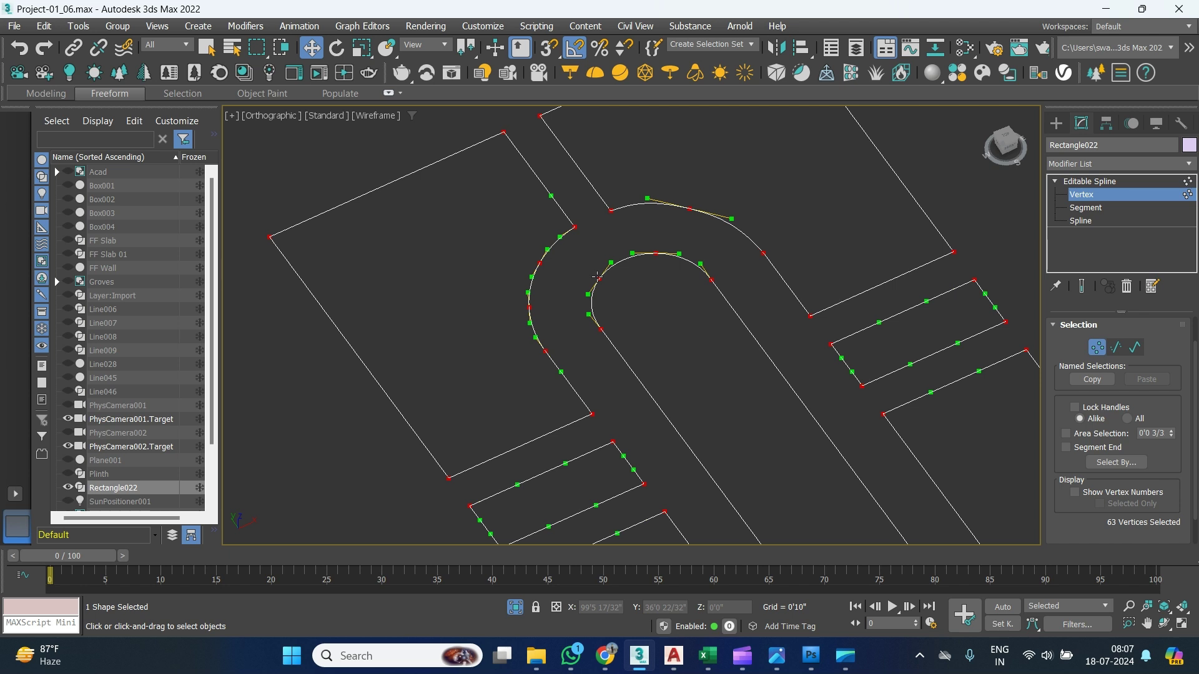
pyautogui.rightClick(600, 263)
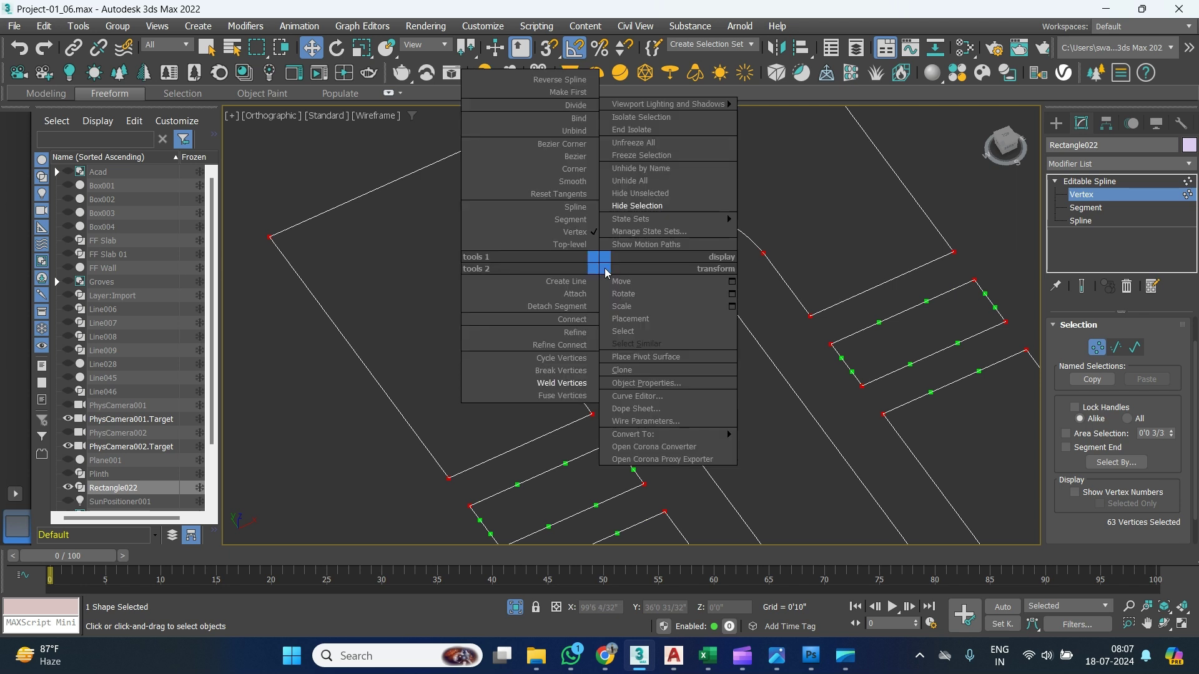
pyautogui.click(566, 387)
pyautogui.scroll(-1, 1070, 512)
pyautogui.scroll(-1, 1070, 512)
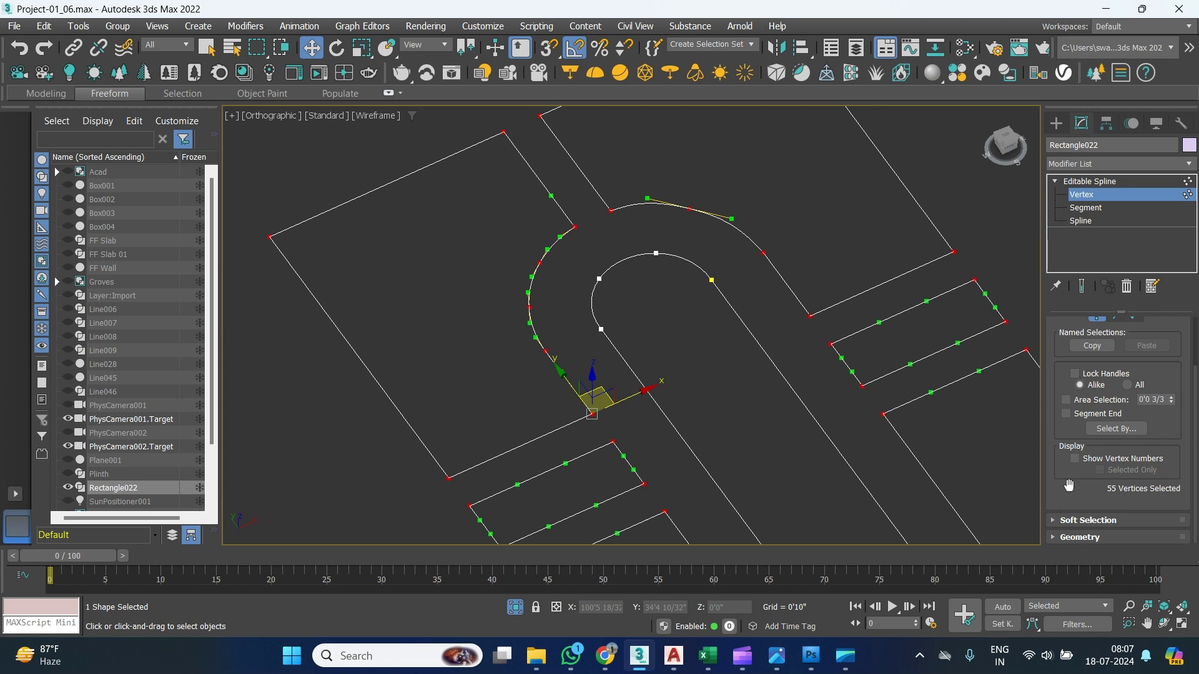
# Expand the vertex geometry settings and examine the Weld threshold distance.
pyautogui.scroll(1, 1068, 487)
pyautogui.scroll(-1, 1070, 500)
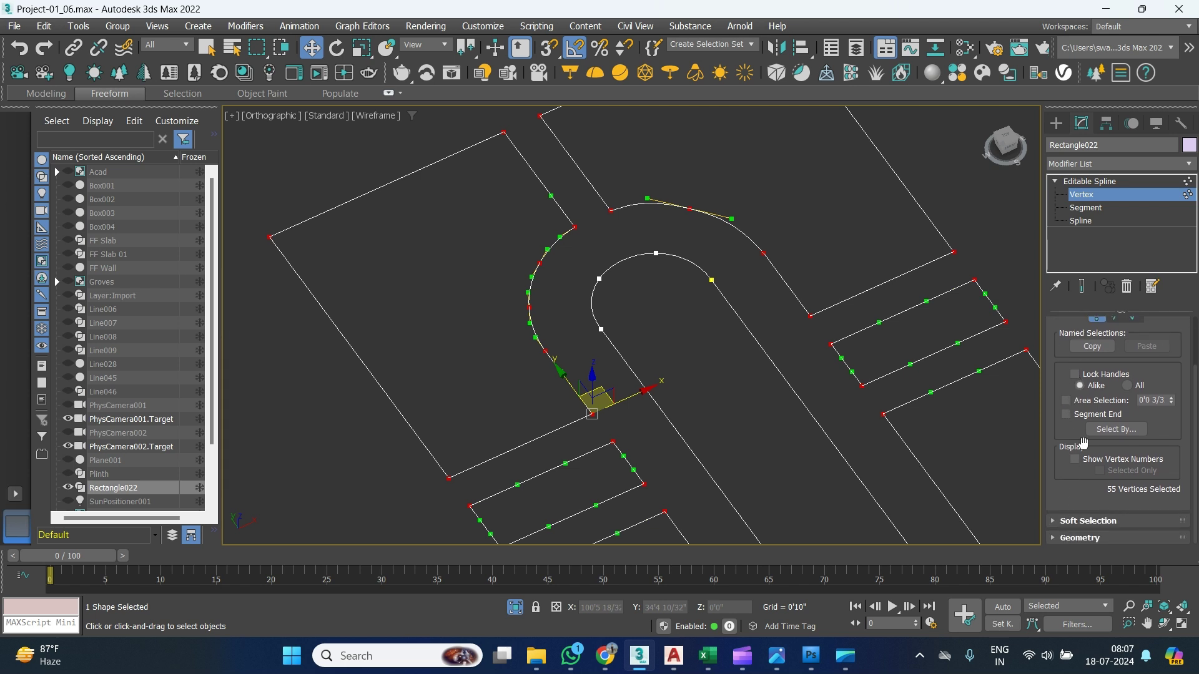
pyautogui.click(1079, 538)
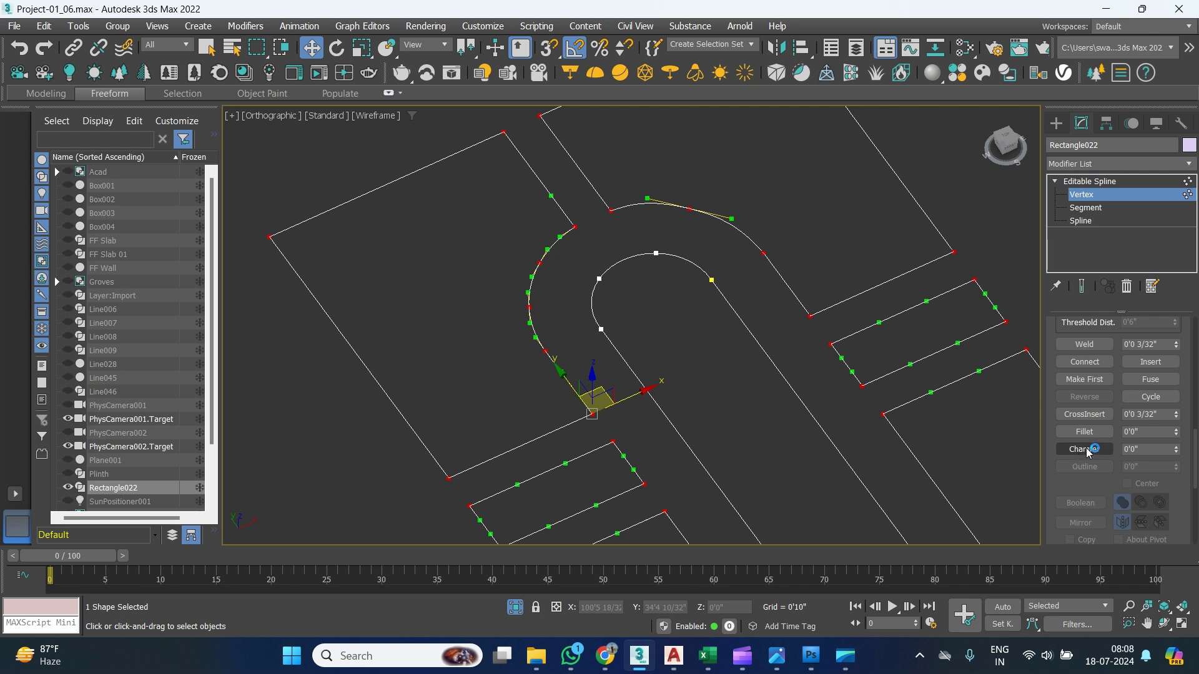
pyautogui.scroll(2, 1041, 394)
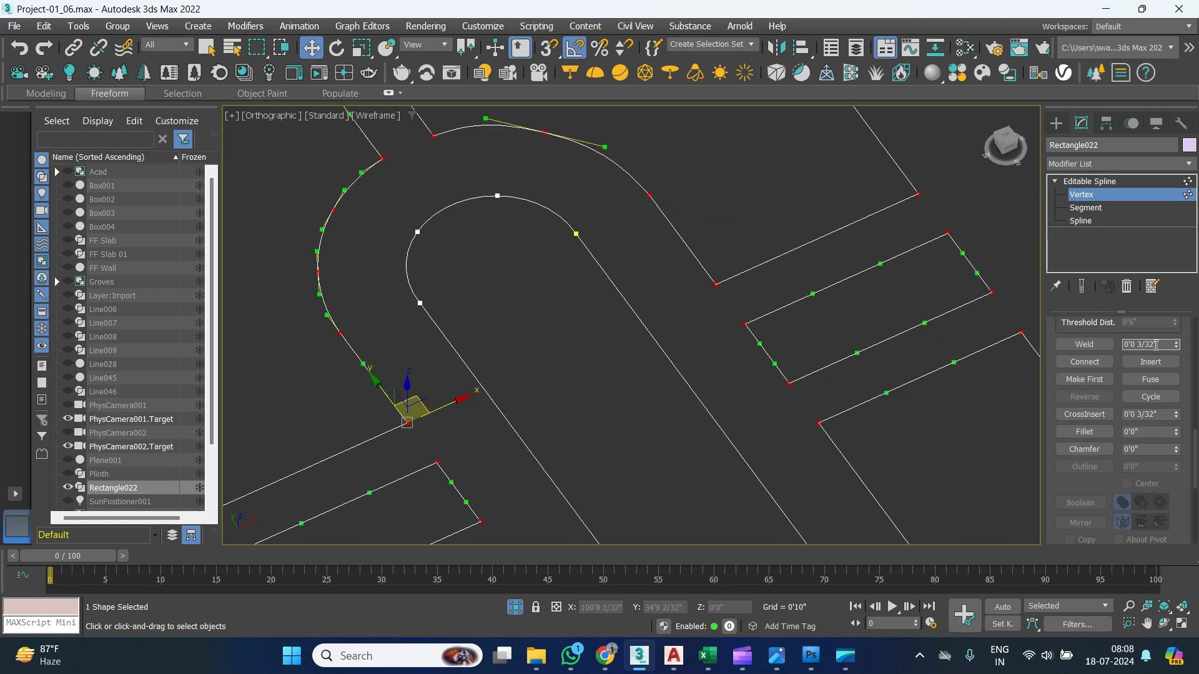
pyautogui.click(1090, 345)
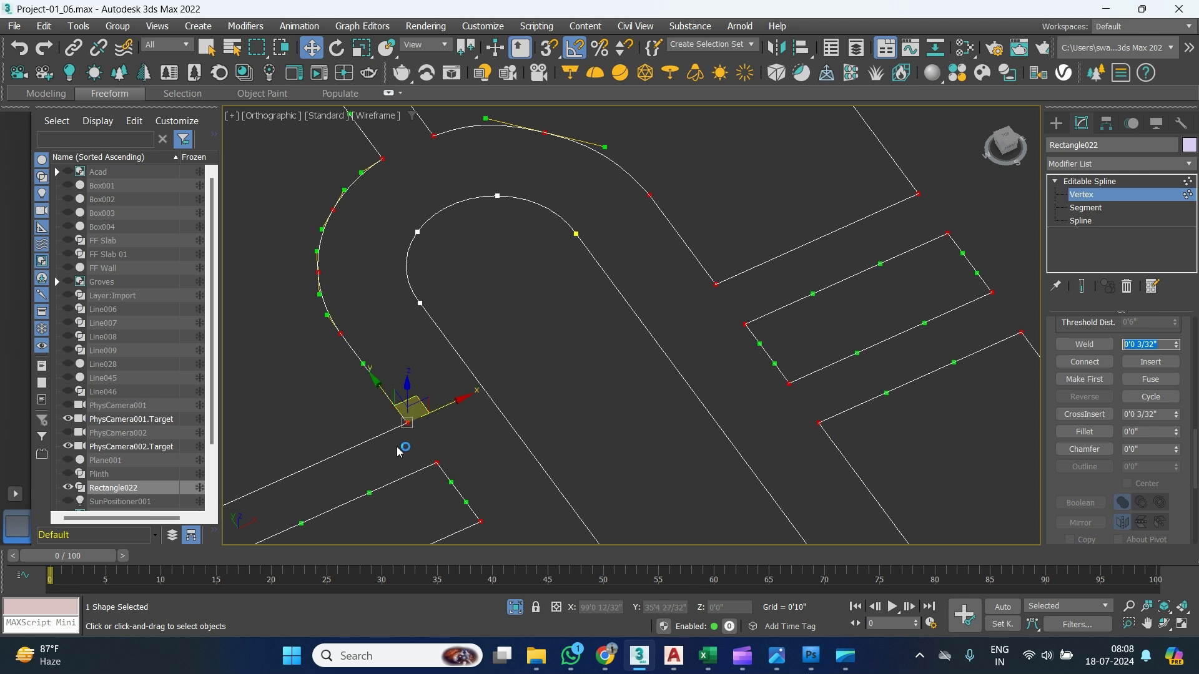
# Select the vertex at the start of the upper-right panel's arch and check that the door panel outlines are joined.
pyautogui.scroll(-2, 415, 427)
pyautogui.scroll(-2, 418, 429)
pyautogui.click(385, 277)
pyautogui.scroll(5, 429, 337)
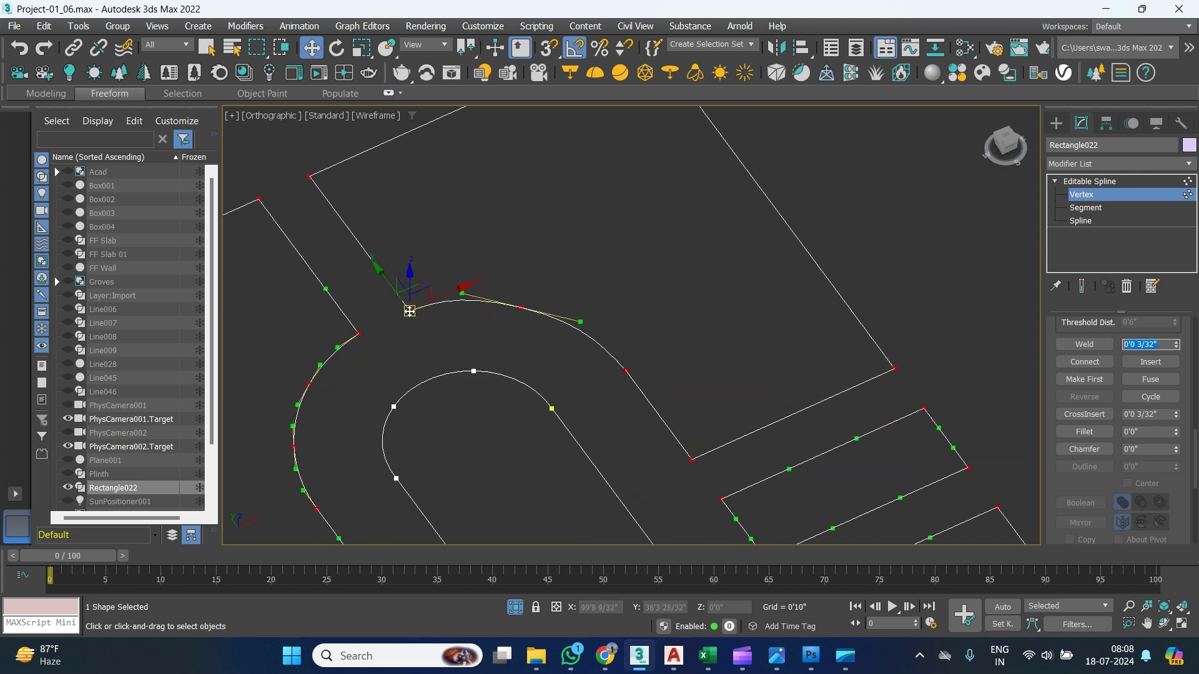
pyautogui.scroll(3, 416, 318)
pyautogui.click(413, 315)
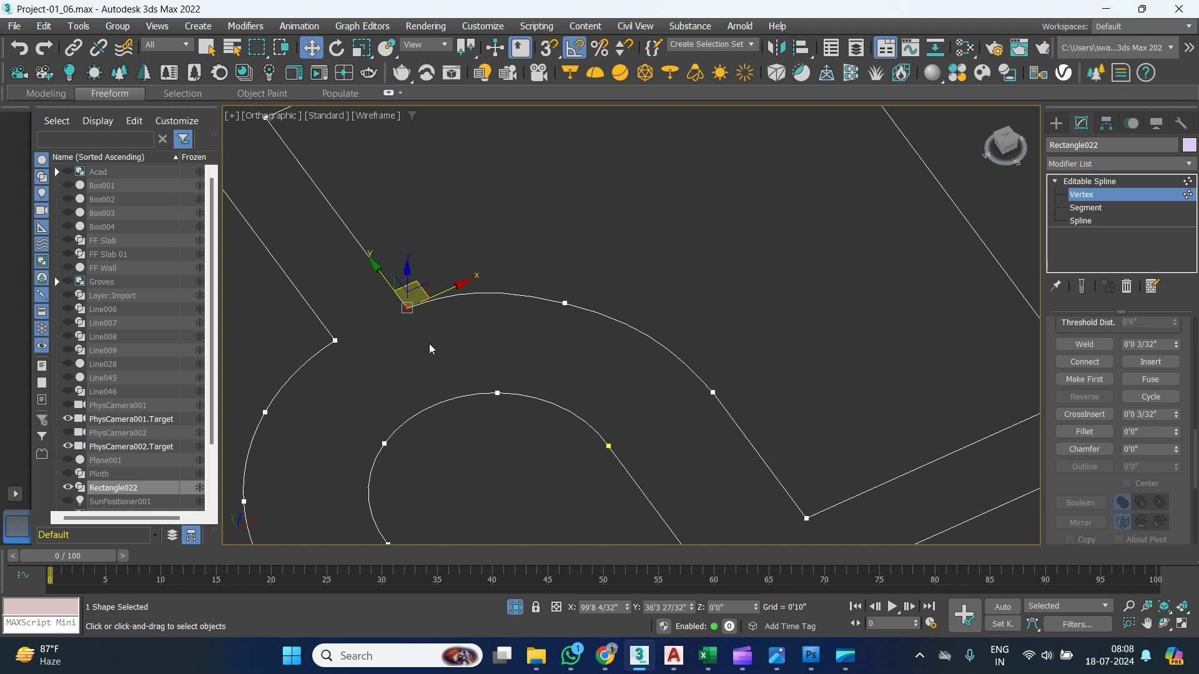
pyautogui.scroll(-5, 421, 324)
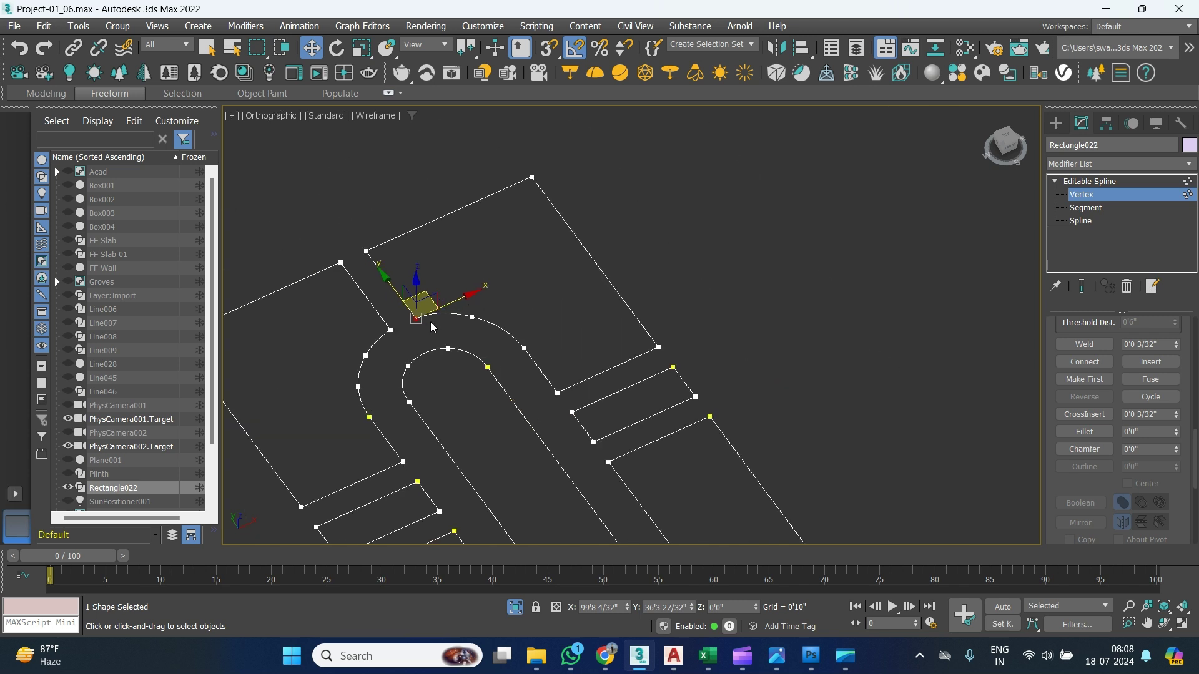
pyautogui.moveTo(509, 396); pyautogui.dragTo(540, 356, button='middle')
pyautogui.scroll(-2, 542, 356)
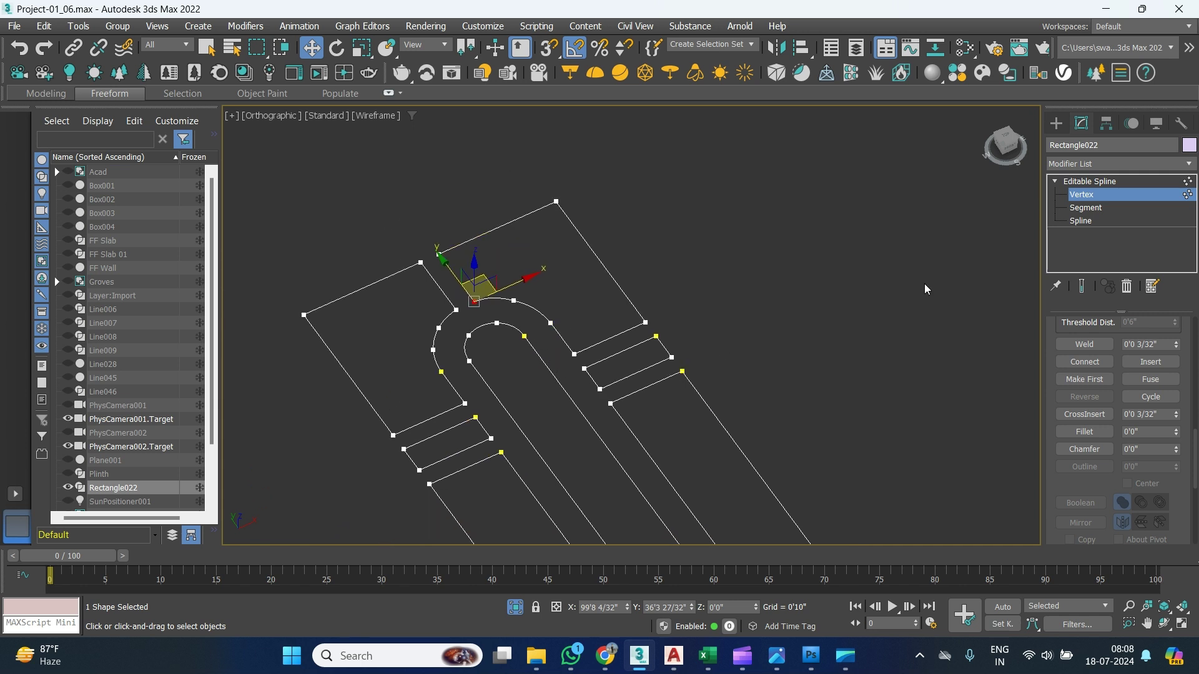
# Leave vertex editing and apply a Bevel modifier to the whole door panel shape.
pyautogui.click(1091, 181)
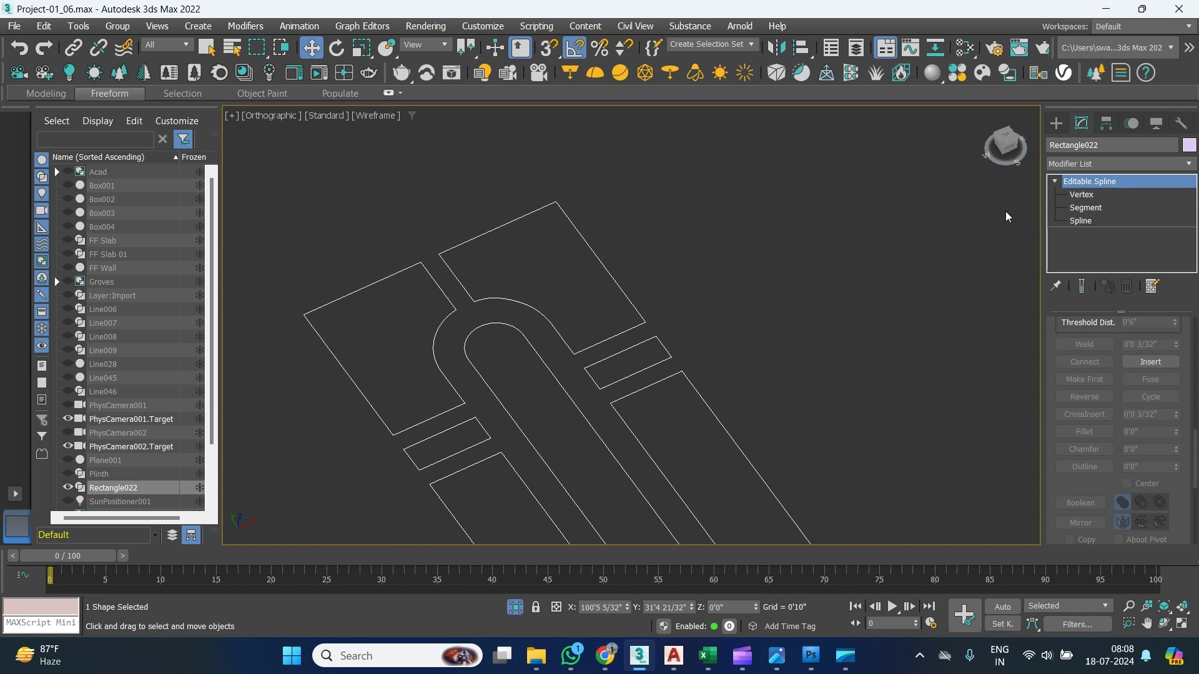
pyautogui.click(1086, 164)
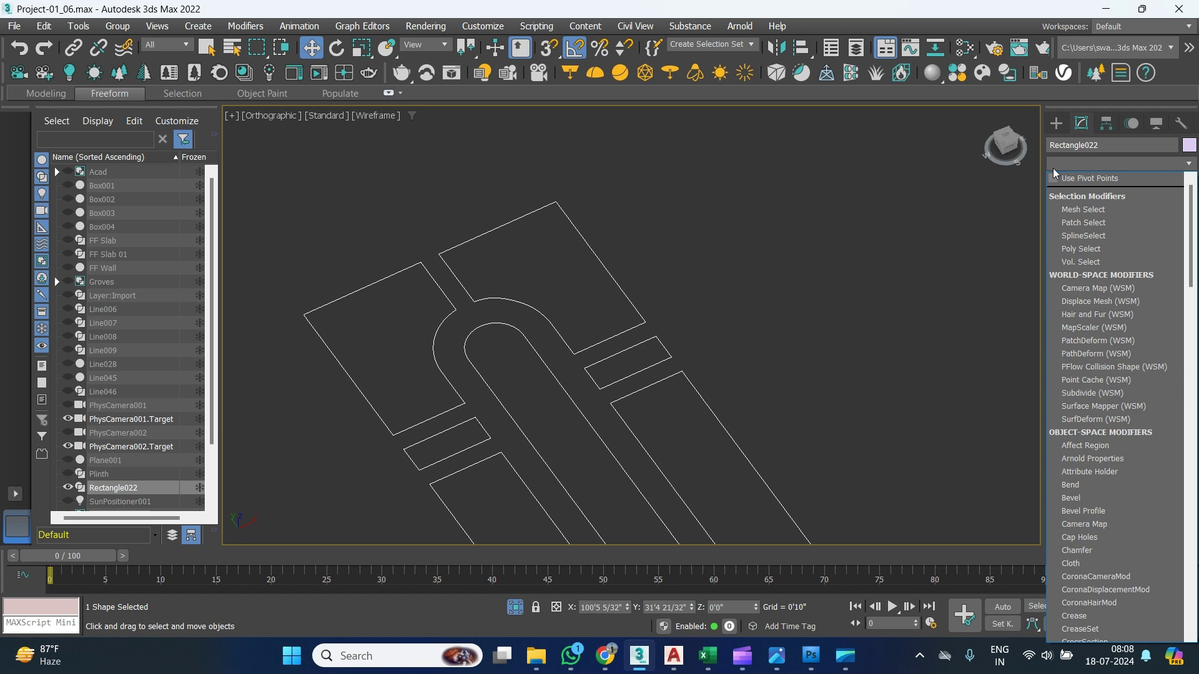
pyautogui.write('esh')
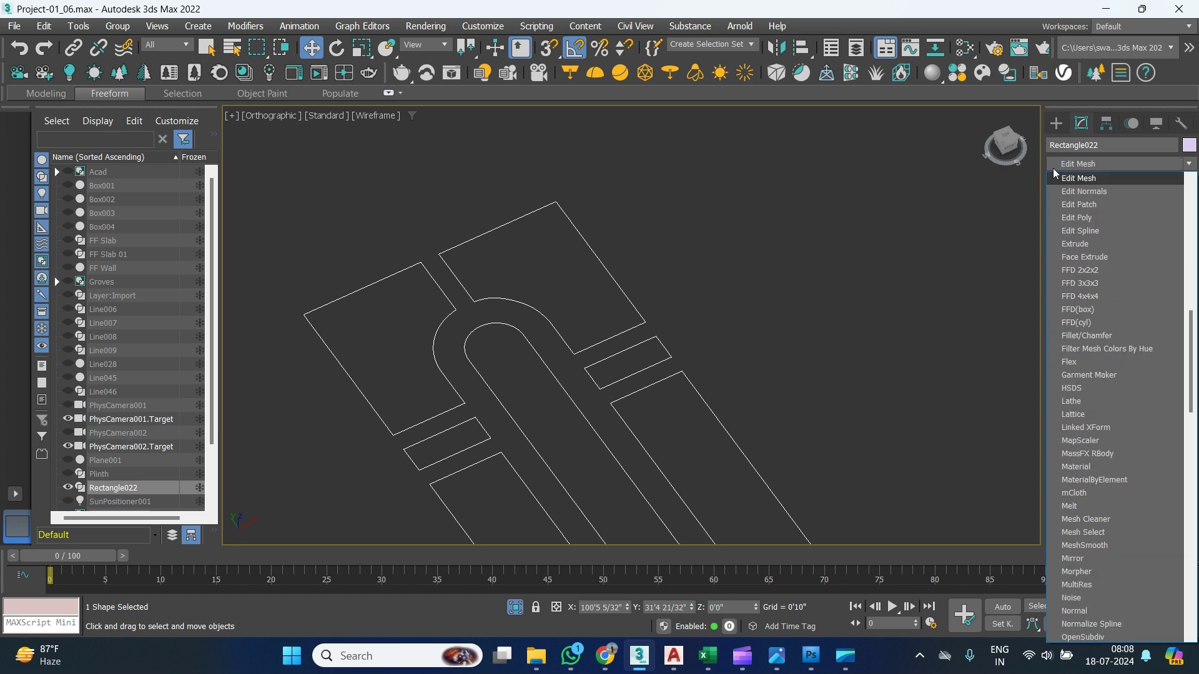
pyautogui.write('bb')
pyautogui.press('Return')
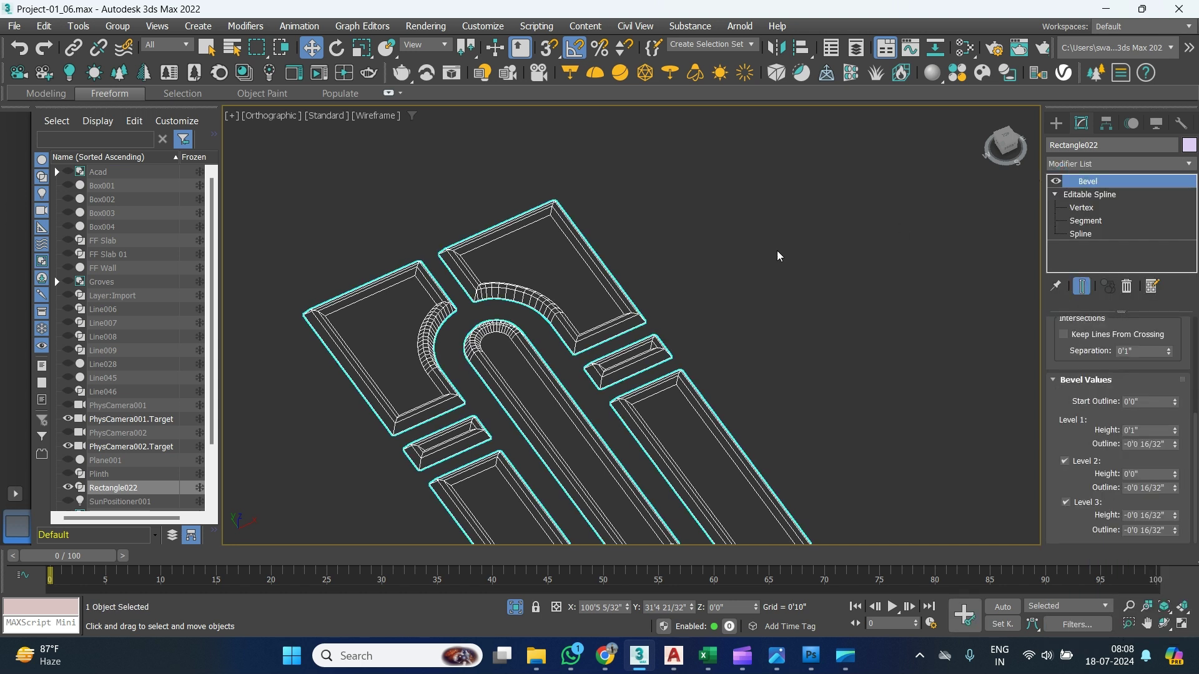
# Show the bevelled panels shaded with edged faces and inspect the profiles of the lower panels.
pyautogui.press('F3')
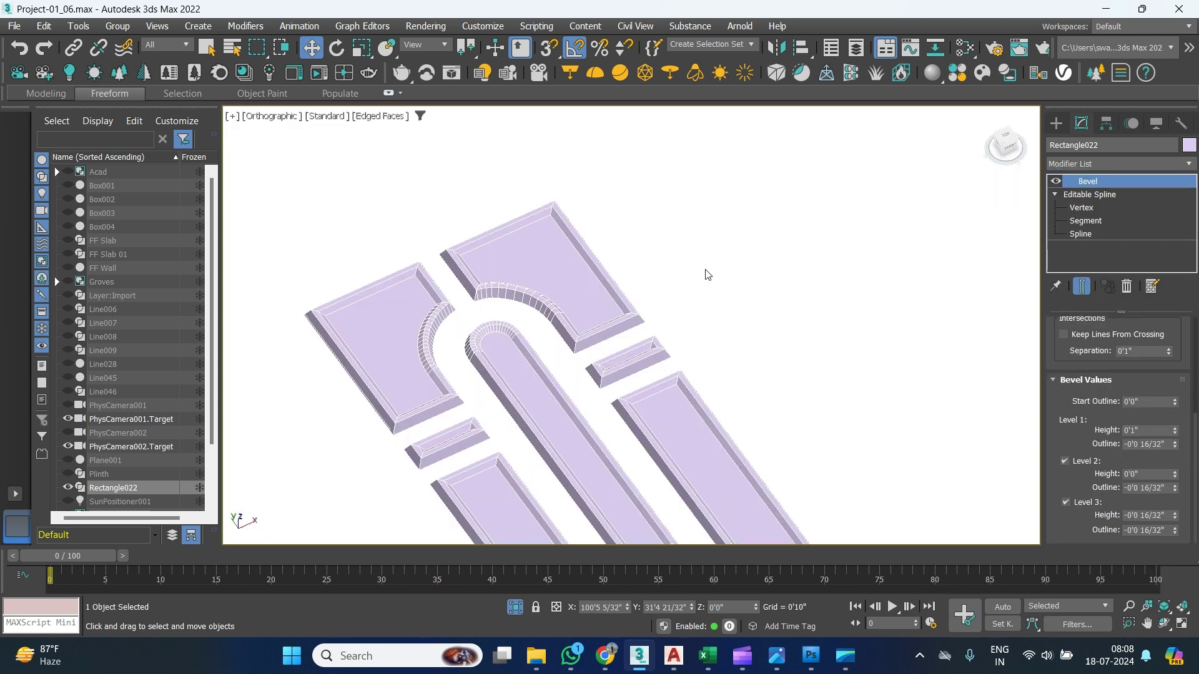
pyautogui.moveTo(620, 300); pyautogui.dragTo(554, 193, button='middle')
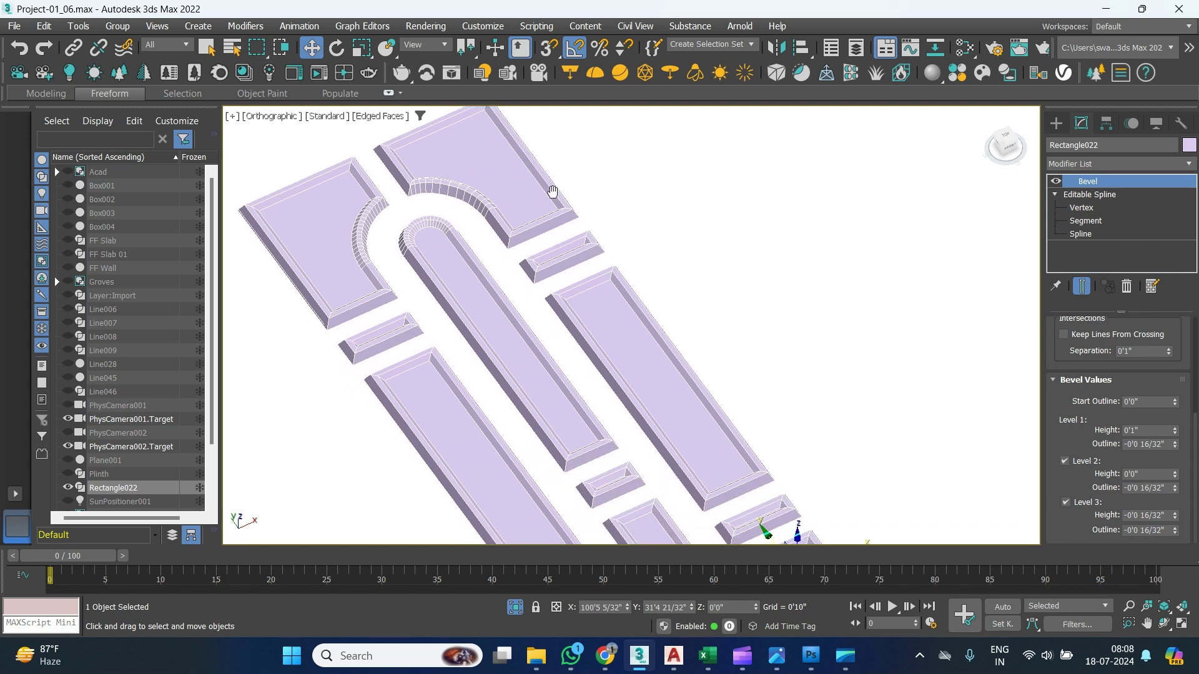
pyautogui.moveTo(629, 418); pyautogui.dragTo(539, 224, button='middle')
pyautogui.scroll(2, 700, 394)
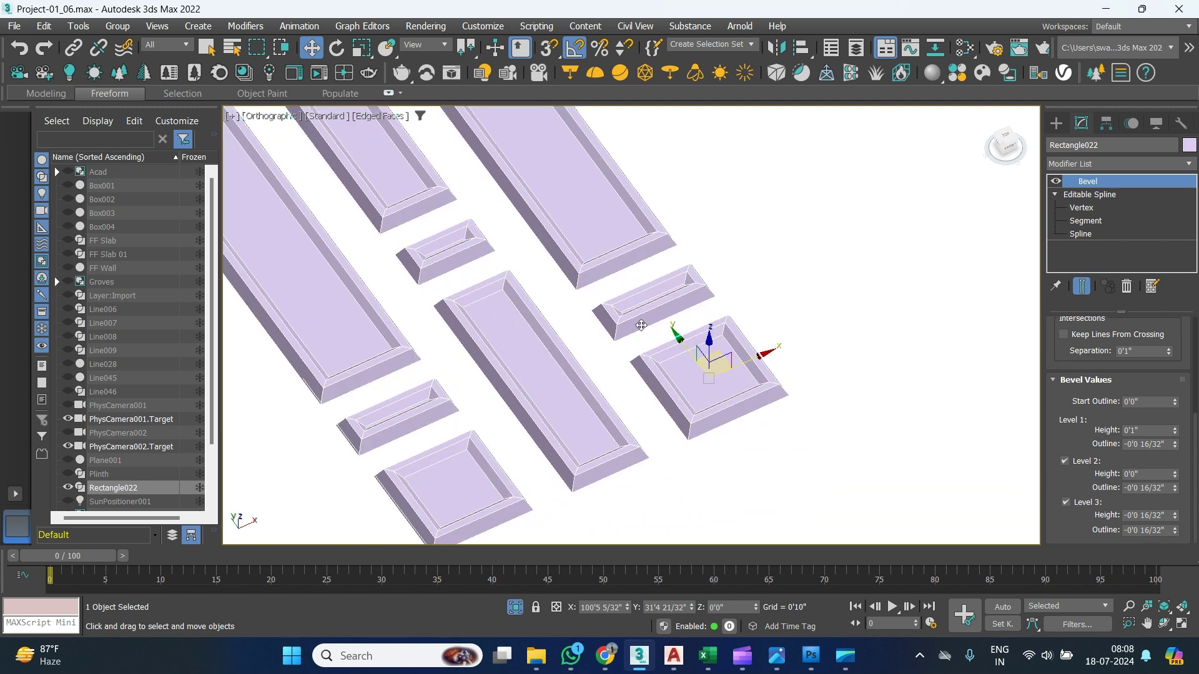
pyautogui.scroll(3, 621, 296)
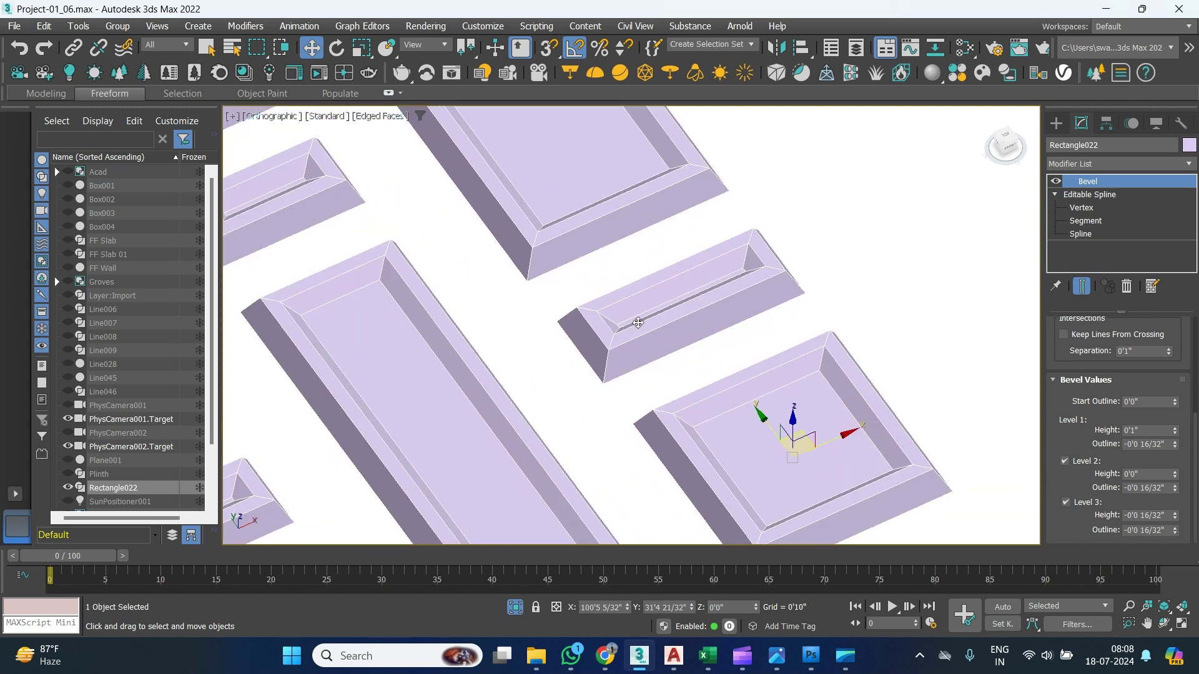
# Set the Bevel's Level 1 height to 0.5 inch and its outline to -0.25 inch.
pyautogui.moveTo(1057, 445); pyautogui.dragTo(1050, 418)
pyautogui.click(1145, 429)
pyautogui.write('.5')
pyautogui.press('Return')
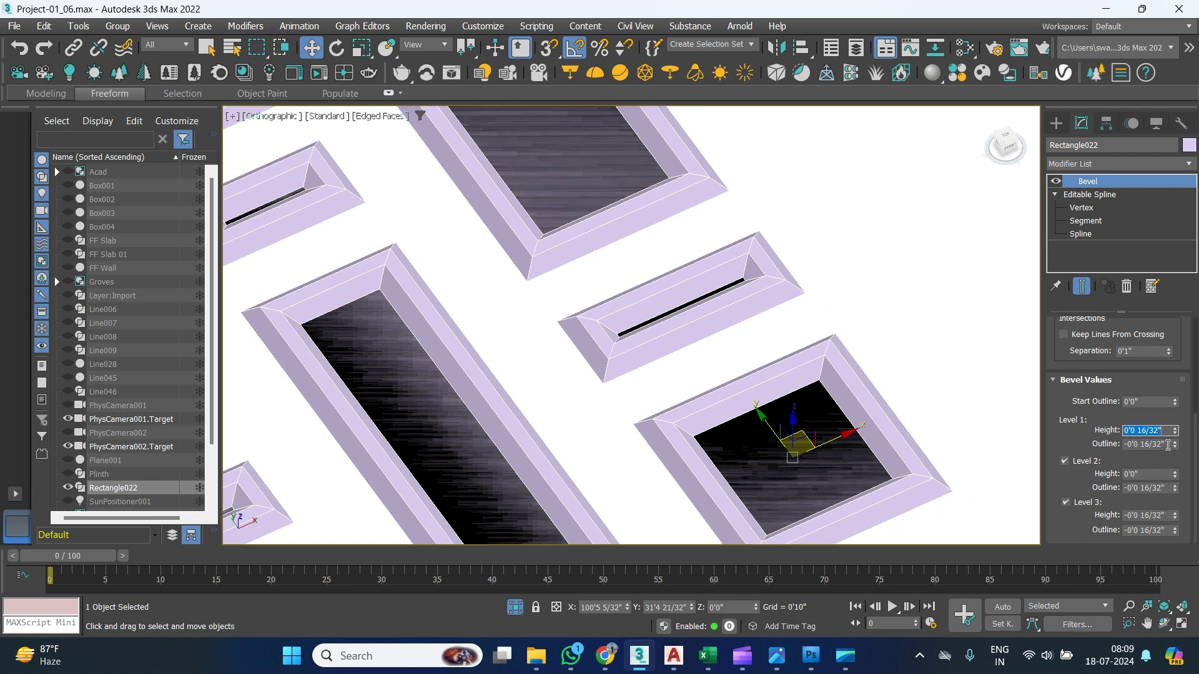
pyautogui.press('Tab')
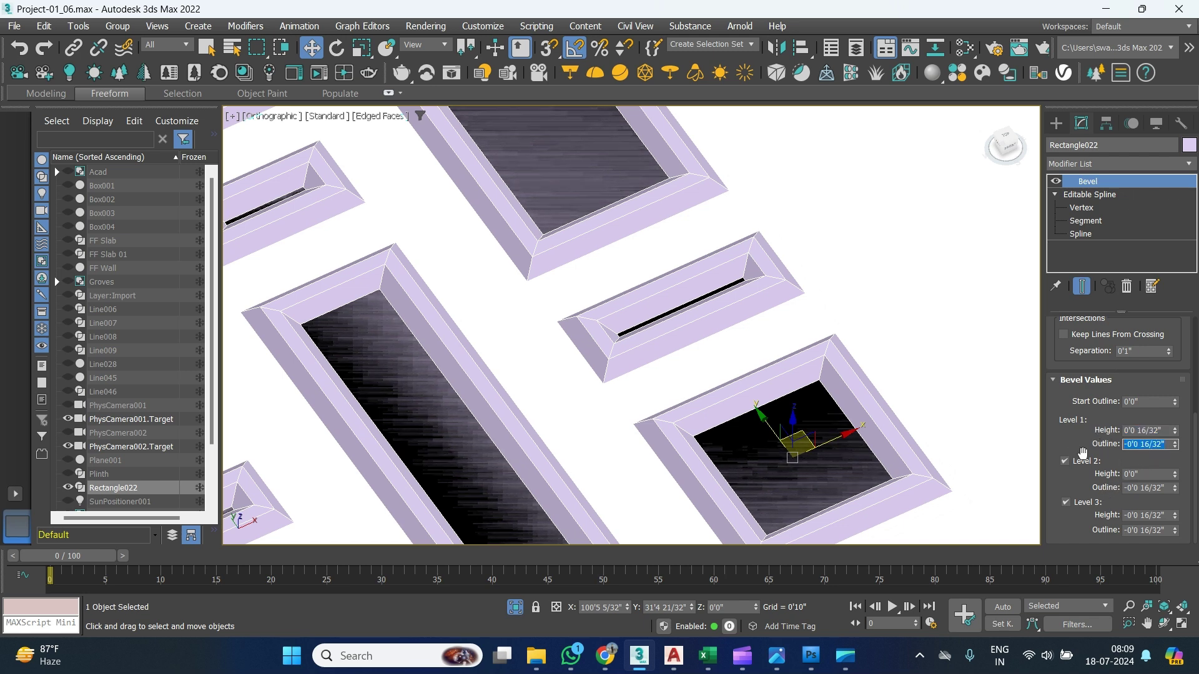
pyautogui.write('-.25')
pyautogui.press('Return')
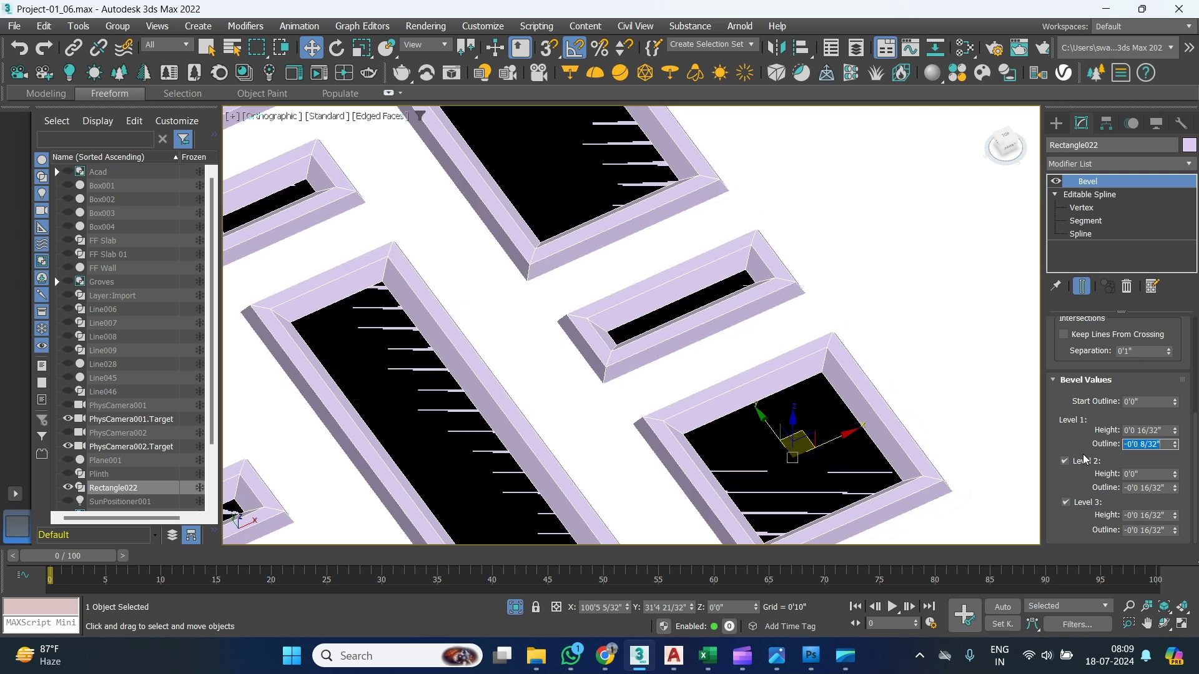
# Switch the viewport to Perspective and inspect the bevel profile of a small horizontal panel up close.
pyautogui.press('p')
pyautogui.scroll(5, 649, 359)
pyautogui.scroll(-6, 649, 359)
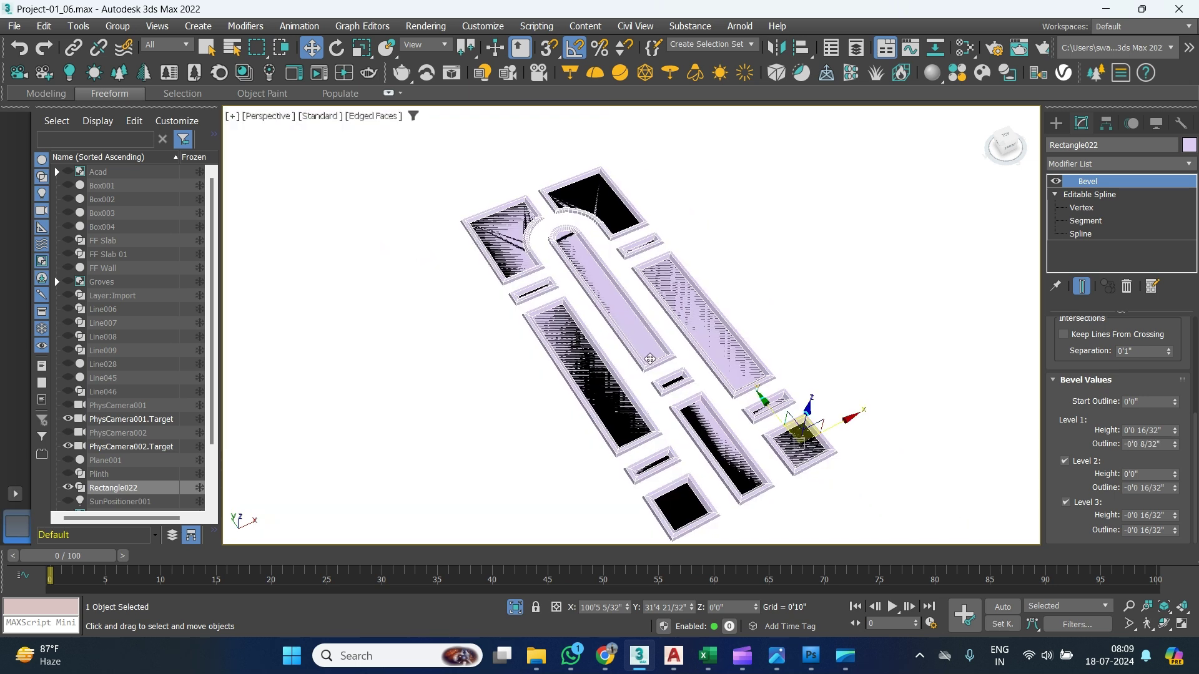
pyautogui.scroll(3, 758, 424)
pyautogui.scroll(6, 763, 410)
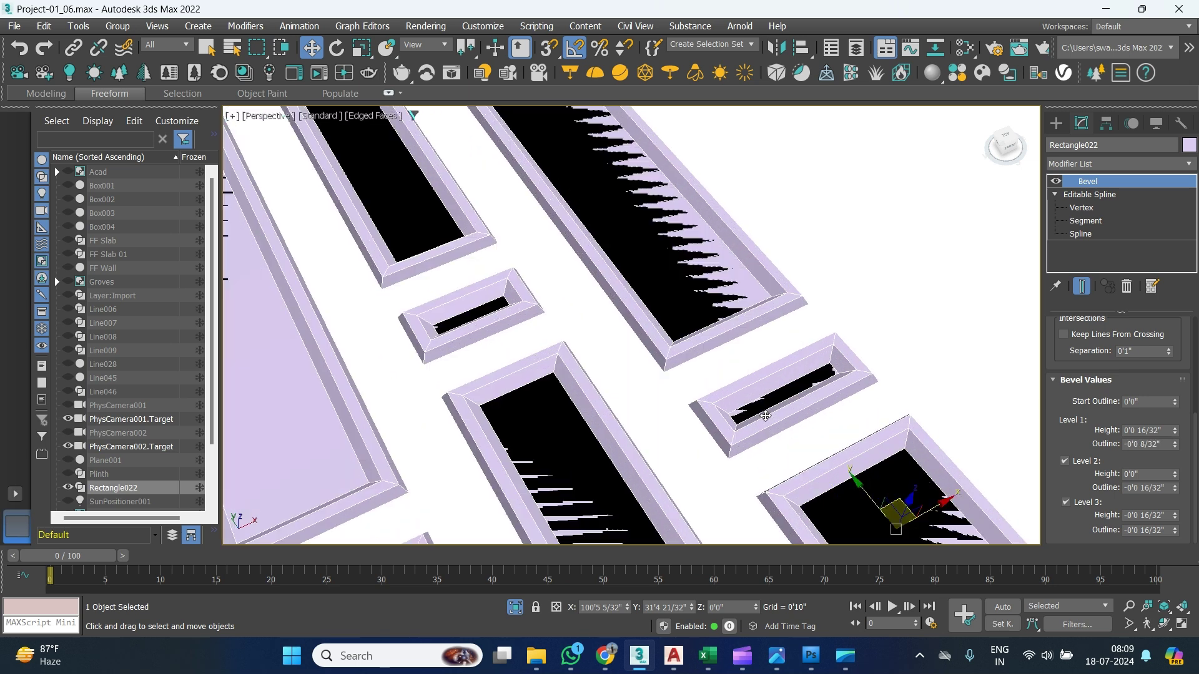
pyautogui.moveTo(750, 436); pyautogui.dragTo(591, 391, button='middle')
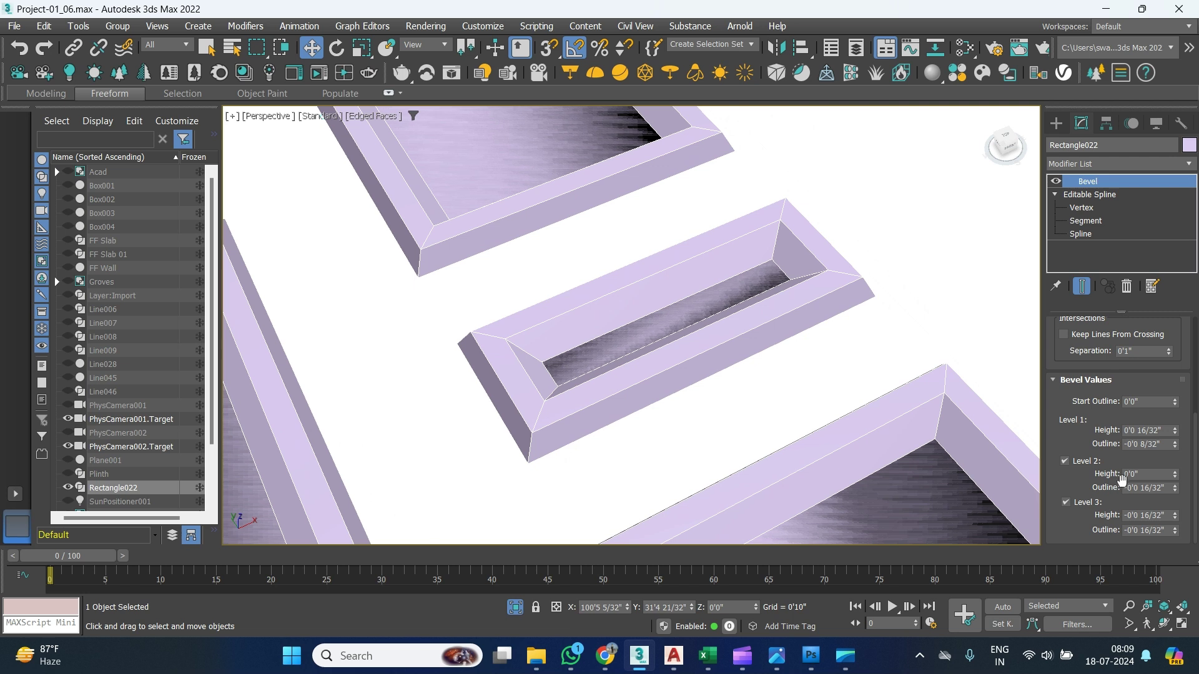
# Set the Bevel's Level 2 outline to -0.25 inch.
pyautogui.click(1147, 474)
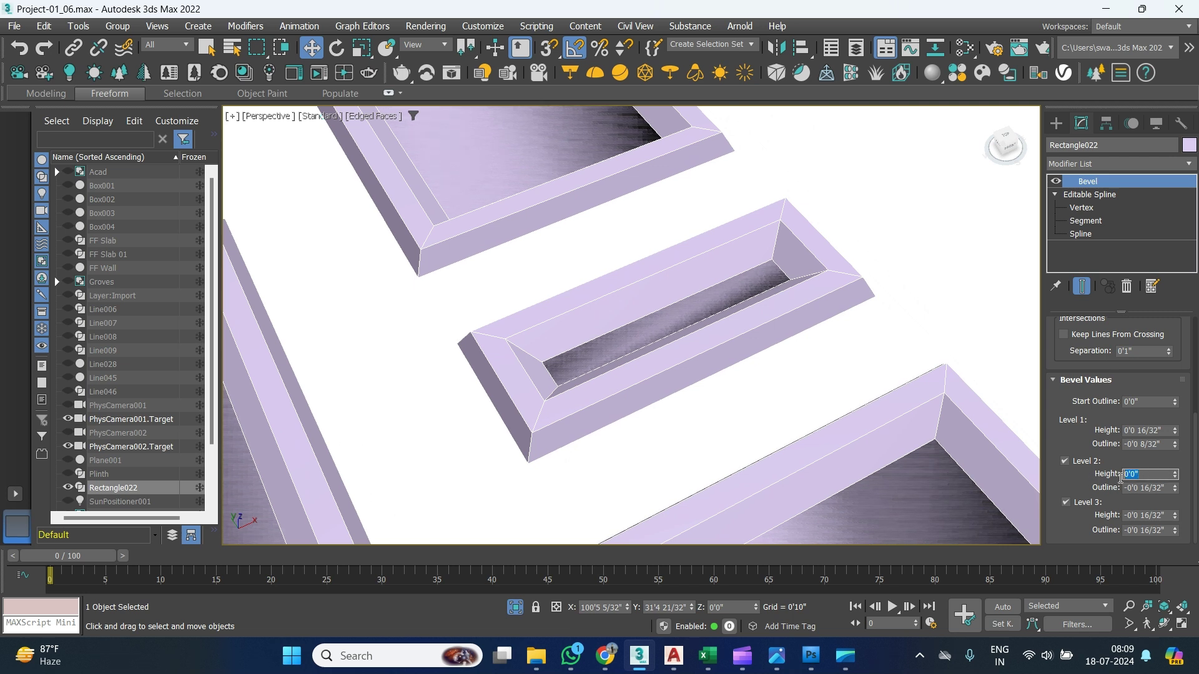
pyautogui.click(1158, 487)
pyautogui.write('-')
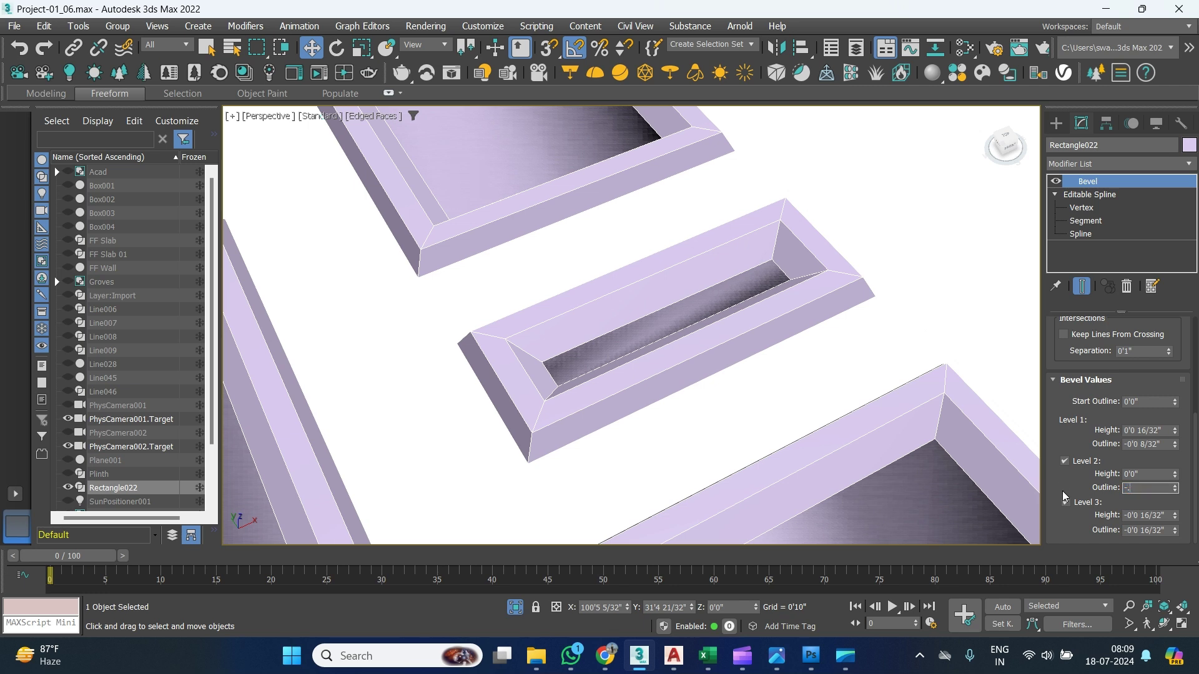
pyautogui.write('.25')
pyautogui.press('Return')
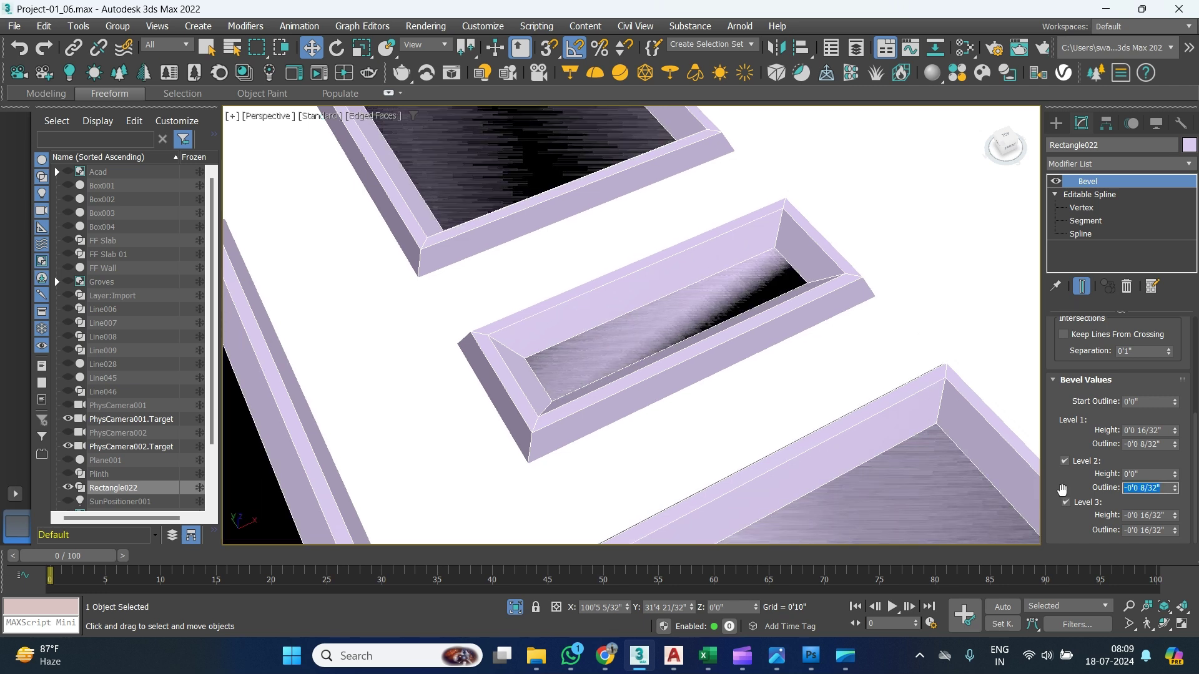
# Set the Bevel's Level 3 height and outline both to -0.25 inch.
pyautogui.click(1087, 513)
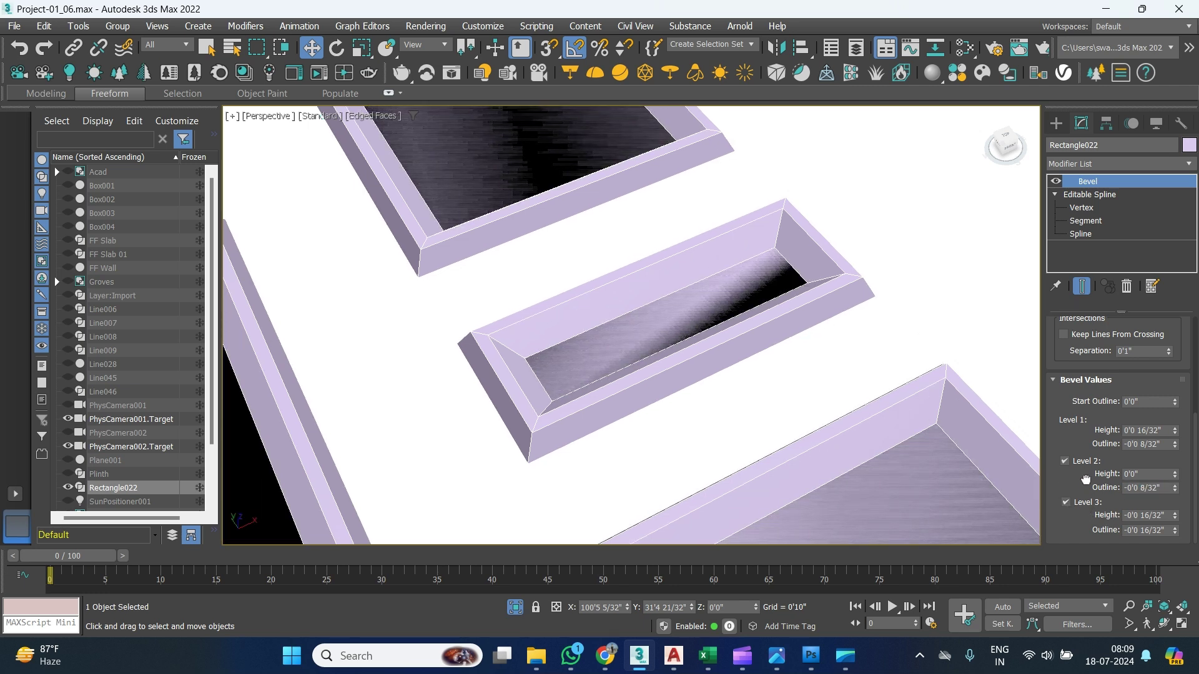
pyautogui.click(1168, 515)
pyautogui.write('-')
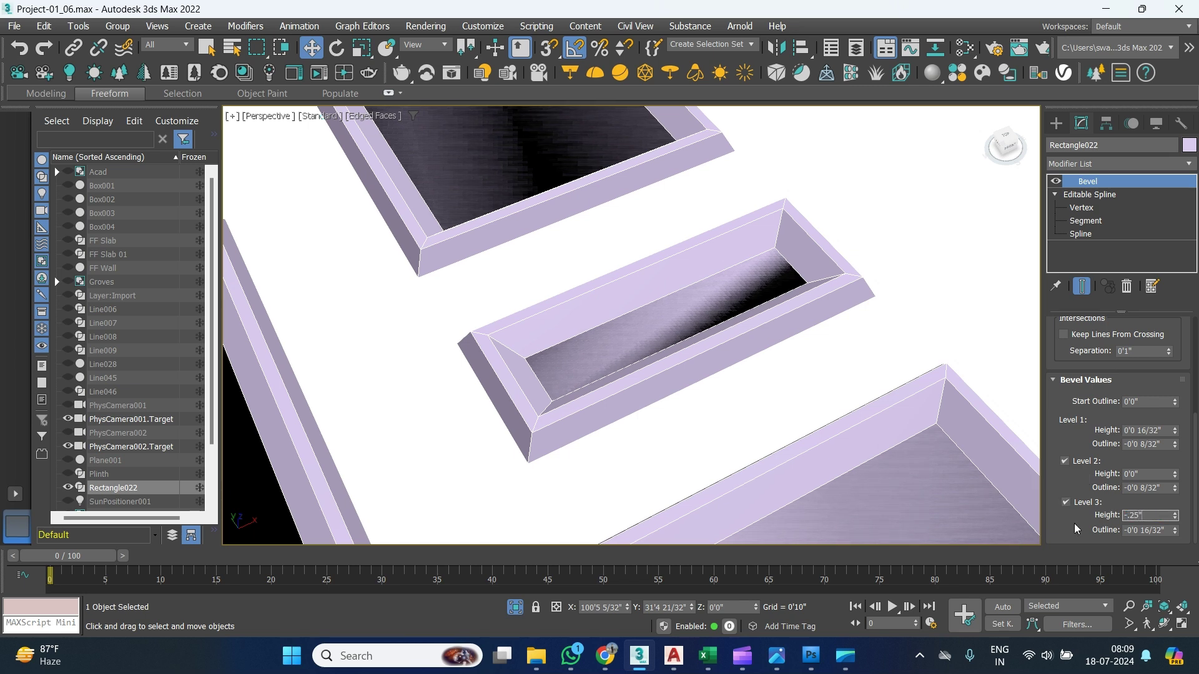
pyautogui.write('.25"')
pyautogui.press('Return')
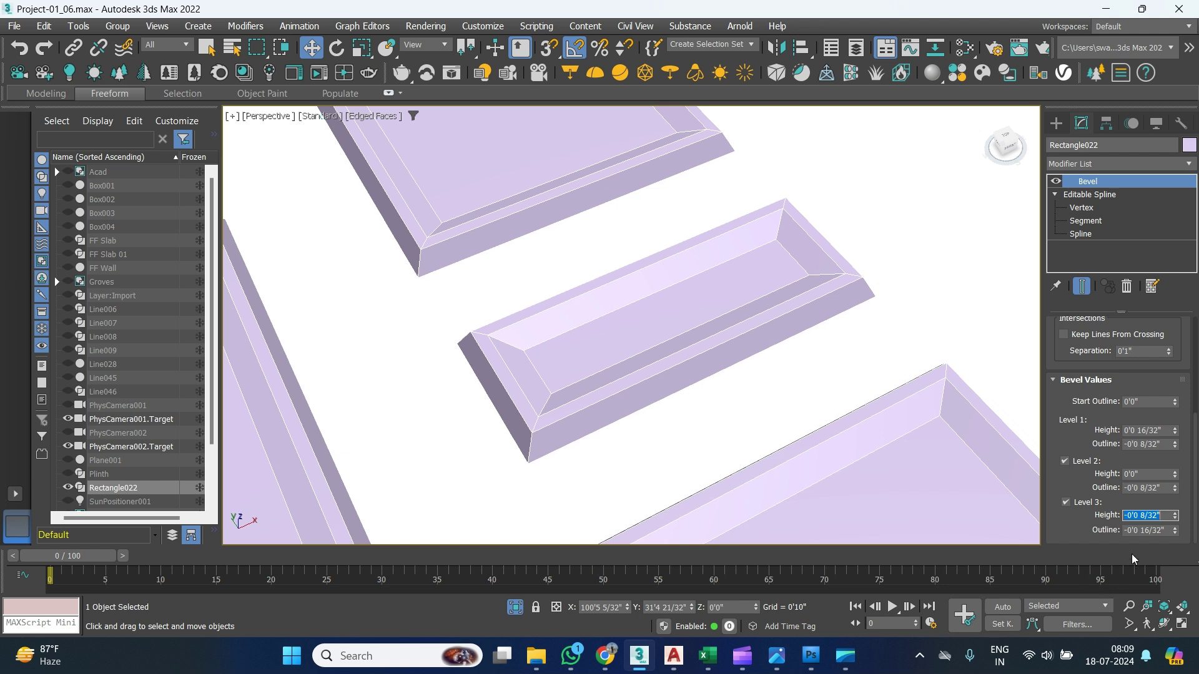
pyautogui.click(1165, 530)
pyautogui.write('-.25')
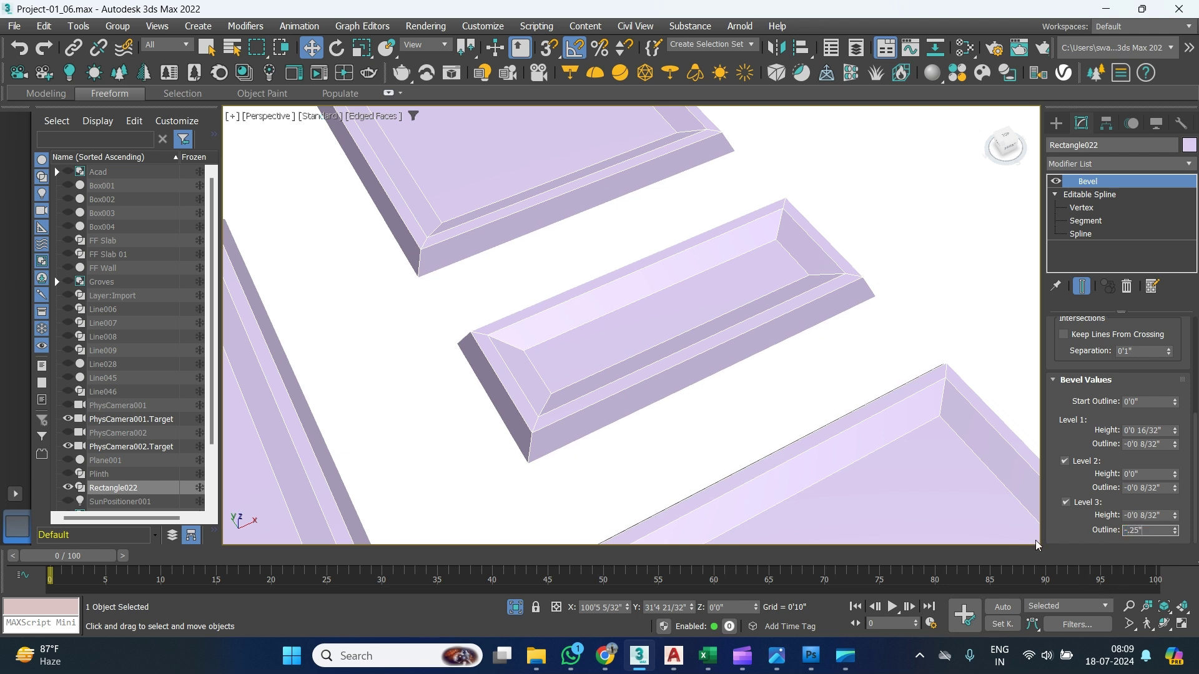
pyautogui.press('Return')
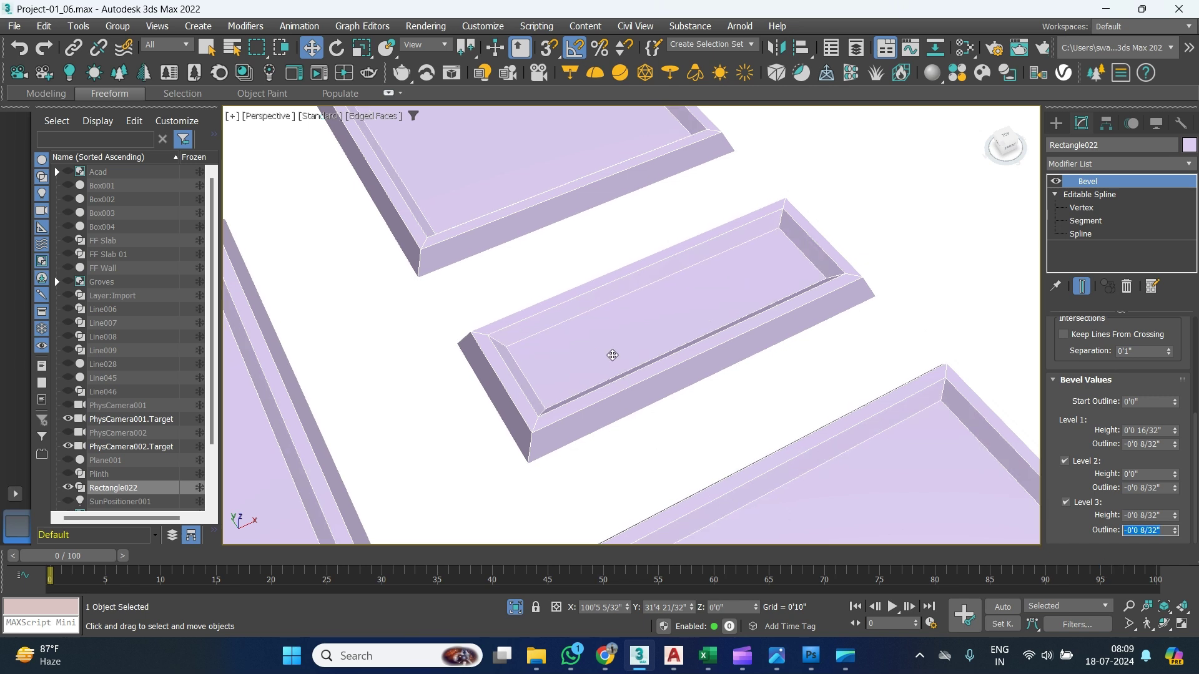
# End isolation of the bevelled panels to bring back the rest of the scene.
pyautogui.scroll(-5, 623, 384)
pyautogui.moveTo(625, 378); pyautogui.dragTo(672, 453, button='middle')
pyautogui.scroll(-6, 658, 351)
pyautogui.scroll(3, 665, 343)
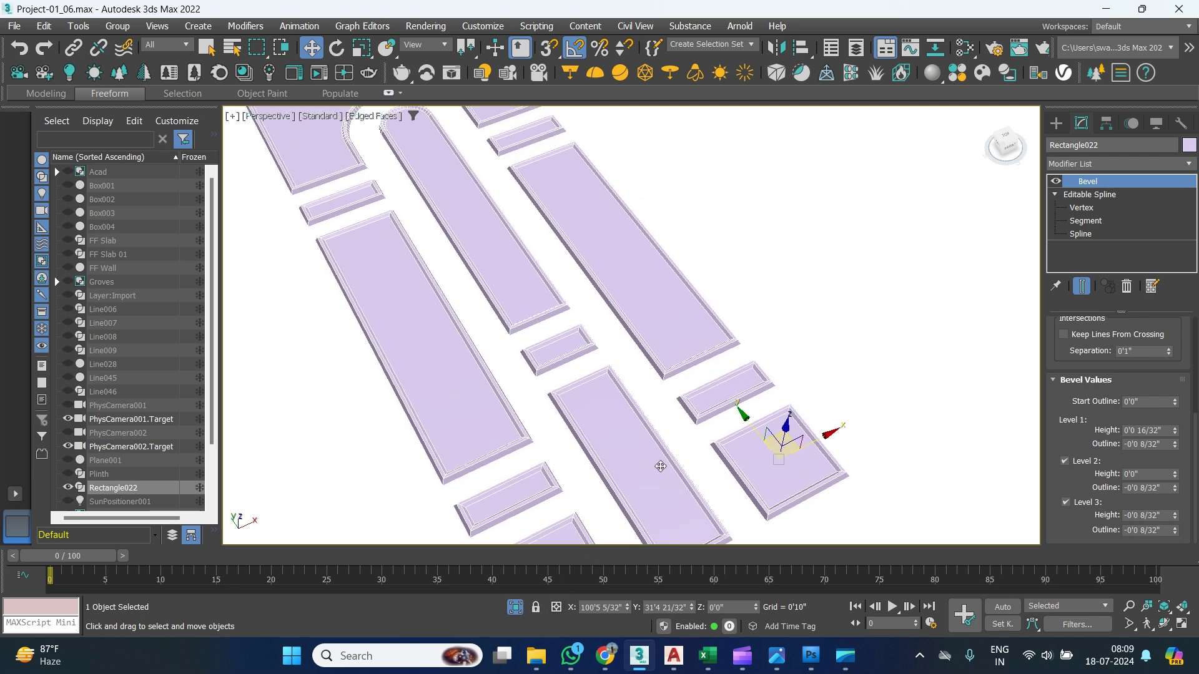
pyautogui.rightClick(660, 442)
pyautogui.click(689, 353)
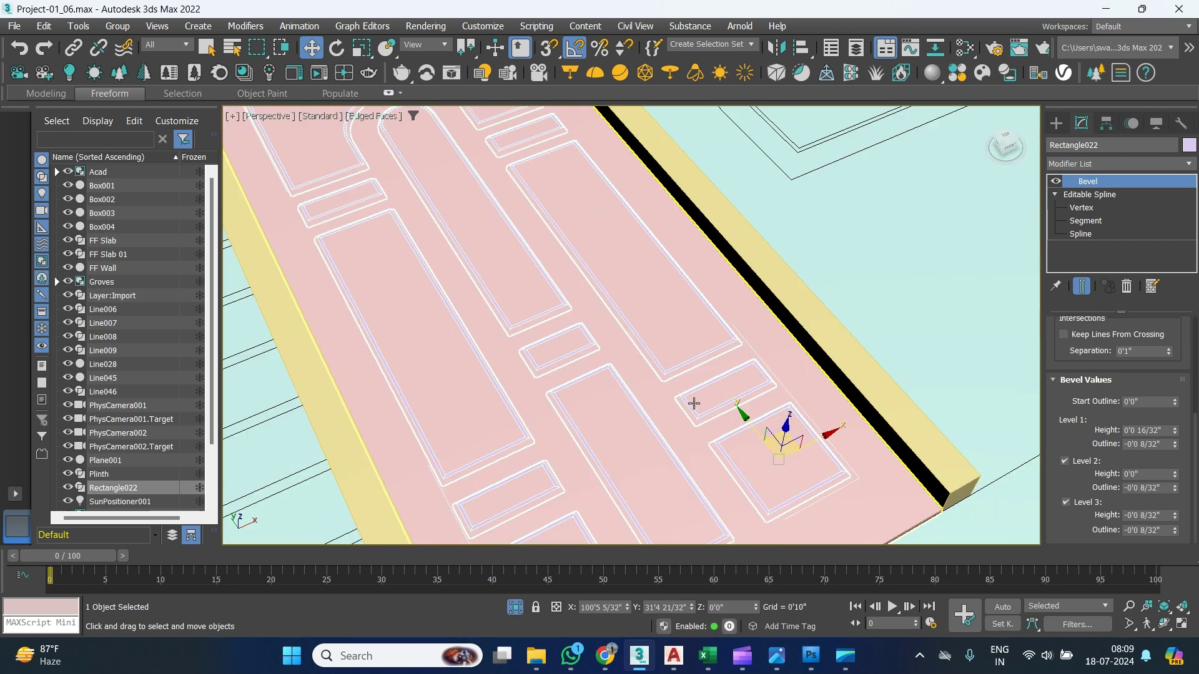
# Move the bevelled panels up along Z by 0.5 inch using an exact offset.
pyautogui.moveTo(661, 415); pyautogui.dragTo(641, 329, button='middle')
pyautogui.keyDown('alt'); pyautogui.moveTo(666, 366); pyautogui.dragTo(656, 336, button='middle'); pyautogui.keyUp('alt')
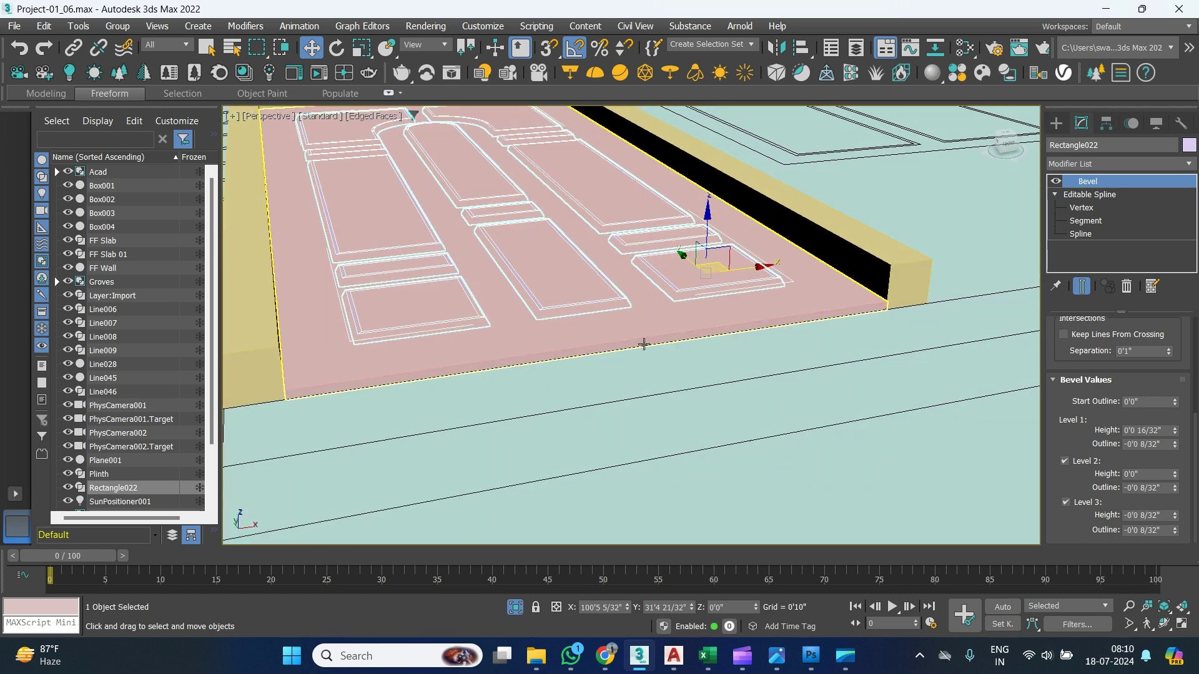
pyautogui.scroll(2, 643, 344)
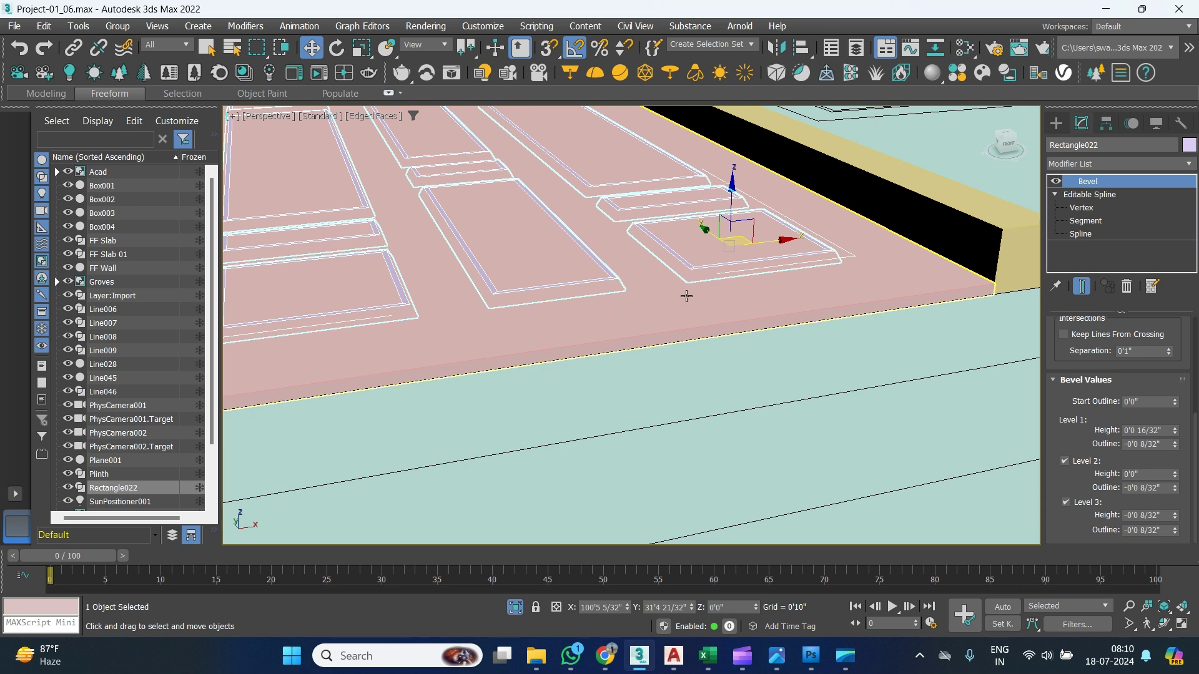
pyautogui.rightClick(310, 49)
pyautogui.doubleClick(315, 196)
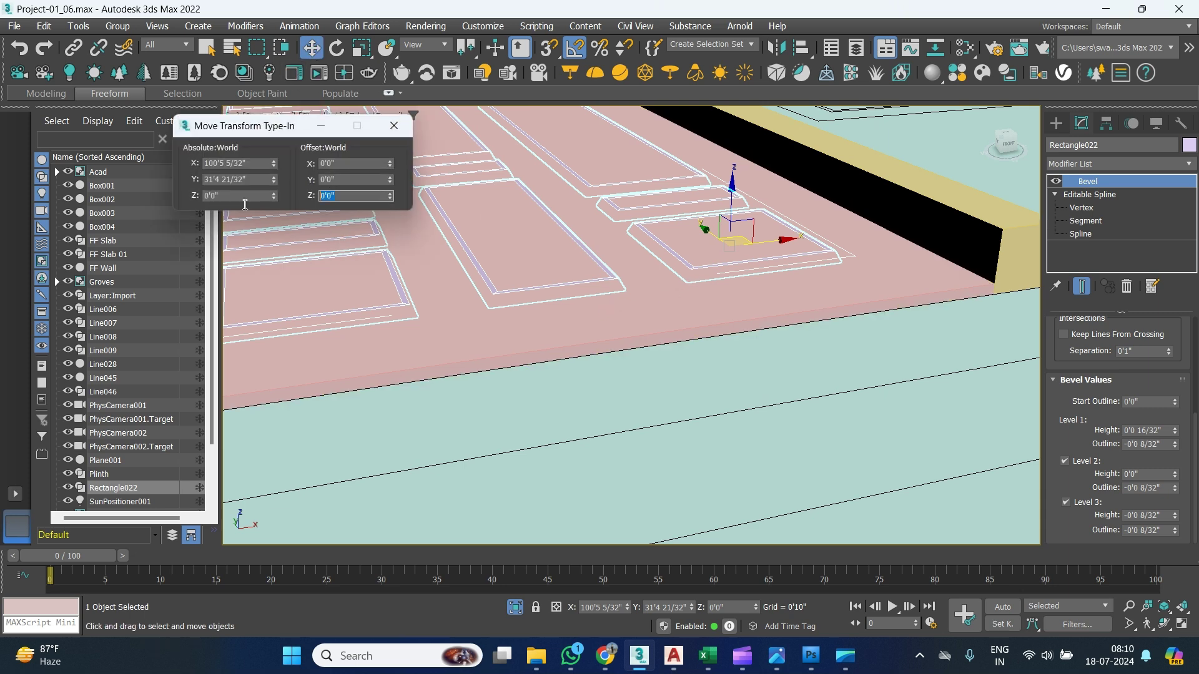
pyautogui.write('.5')
pyautogui.press('Return')
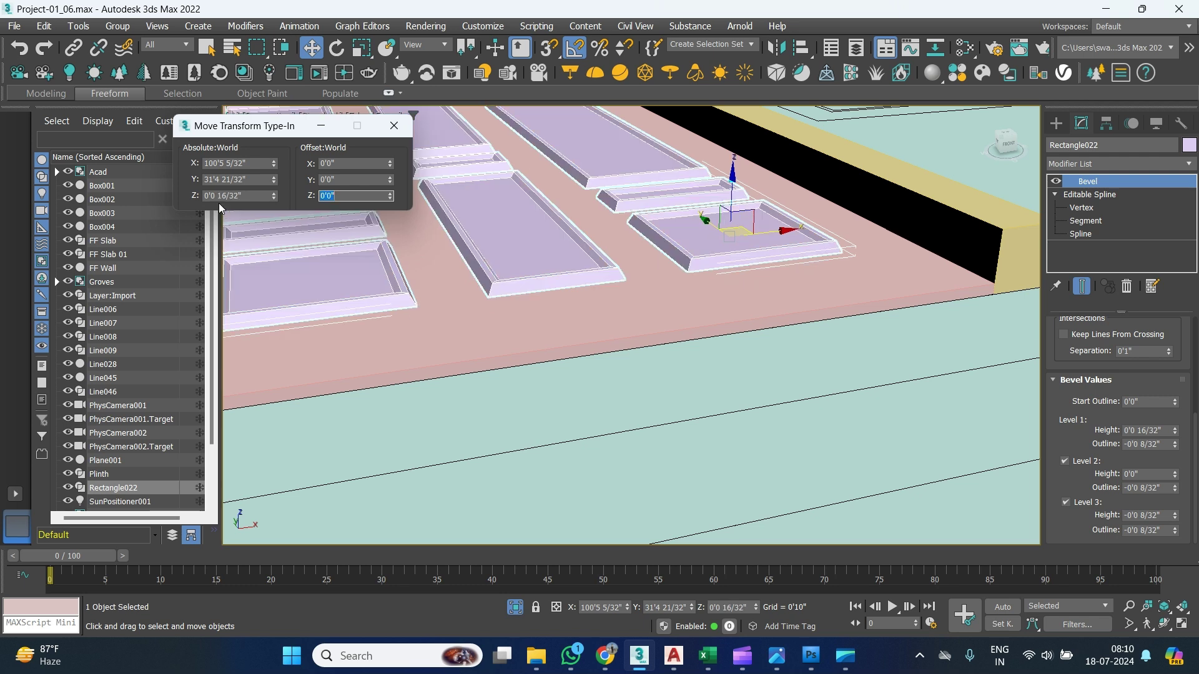
# Group the bevelled panels, the door slab and the surrounding frame under the name Door.
pyautogui.scroll(1, 743, 293)
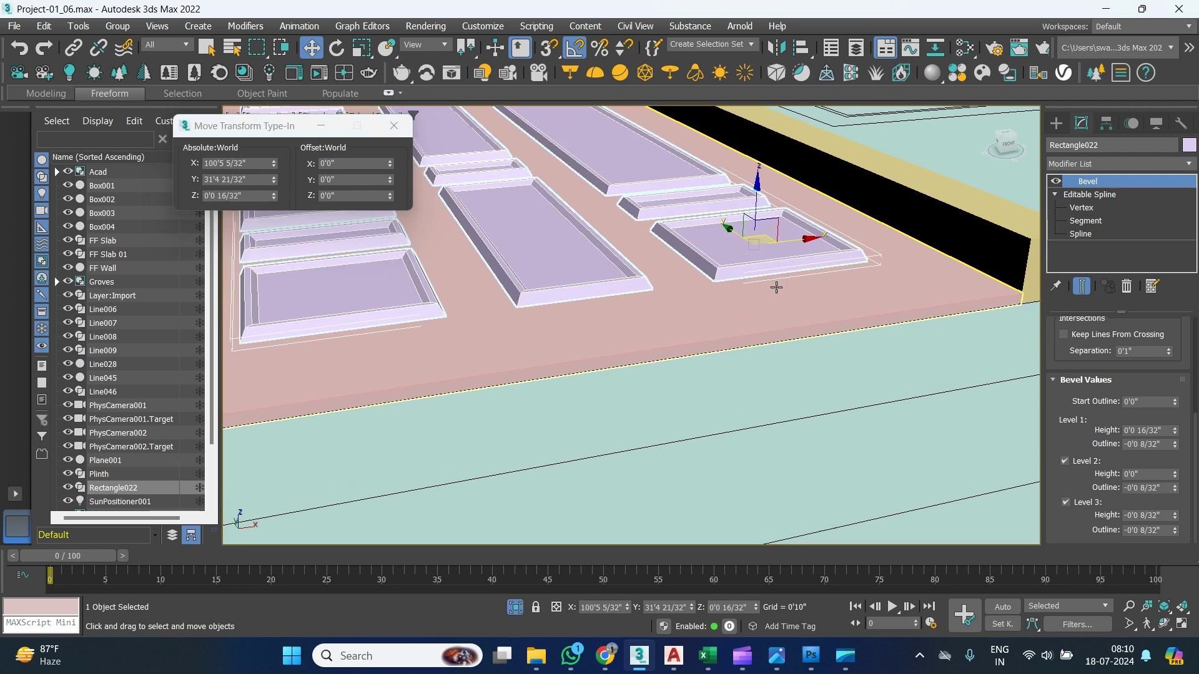
pyautogui.scroll(-2, 777, 290)
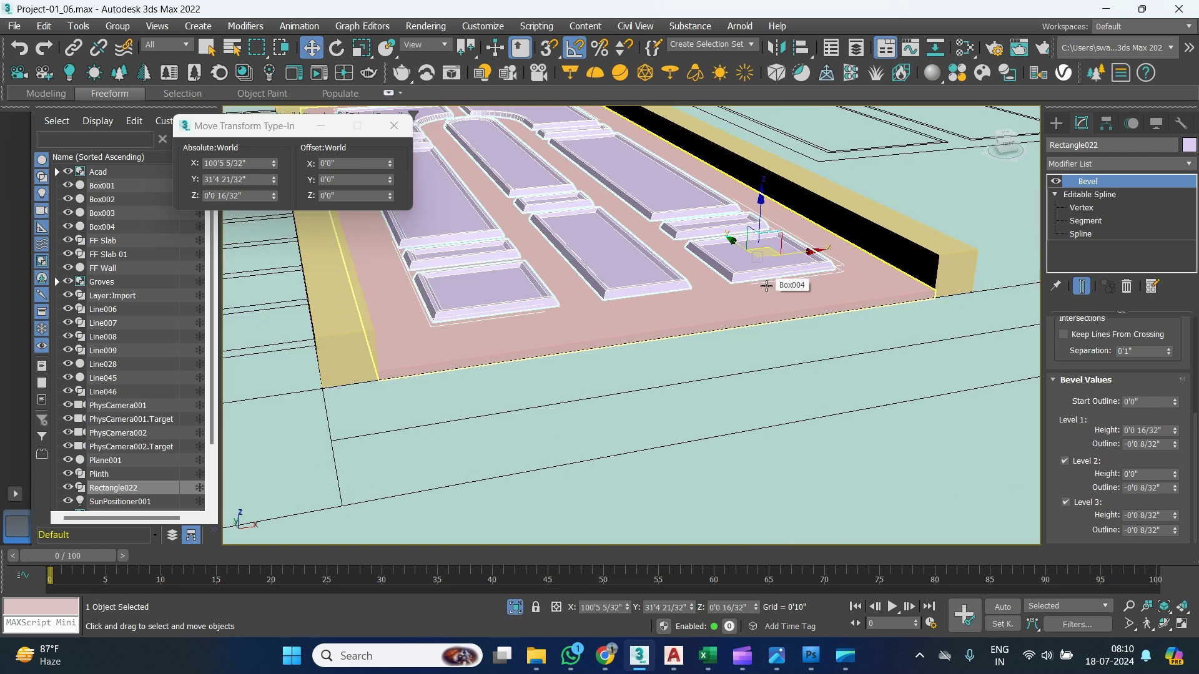
pyautogui.keyDown('ctrl'); pyautogui.click(781, 296); pyautogui.keyUp('ctrl')
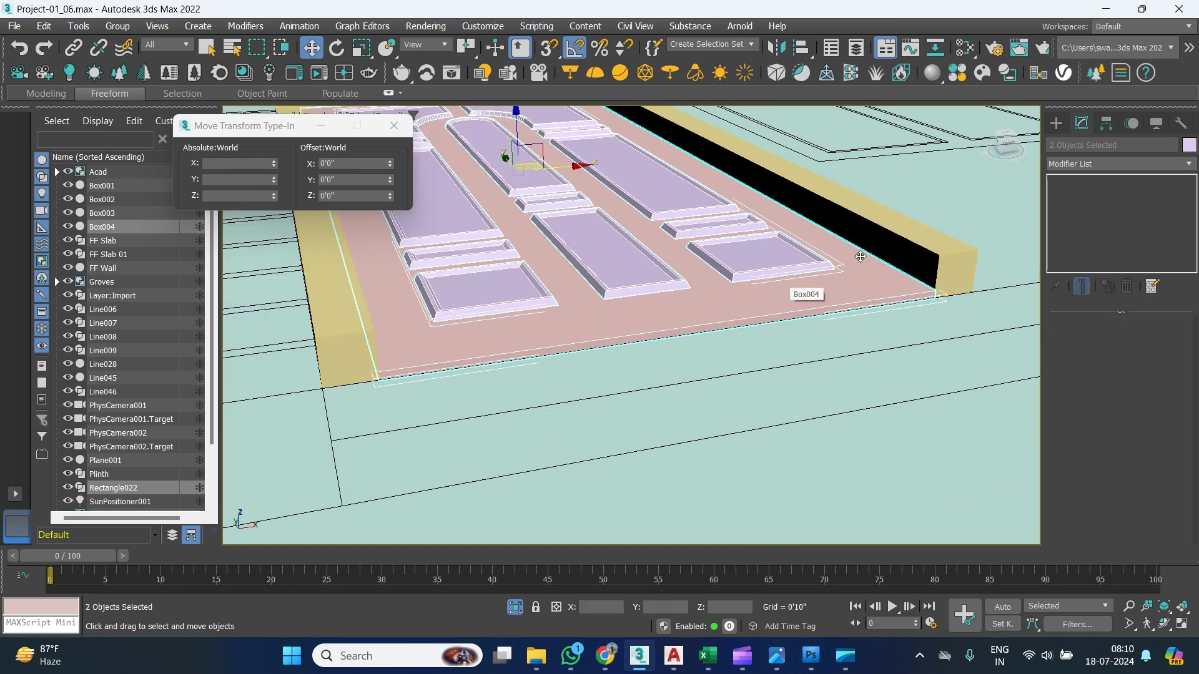
pyautogui.keyDown('ctrl'); pyautogui.click(882, 231); pyautogui.keyUp('ctrl')
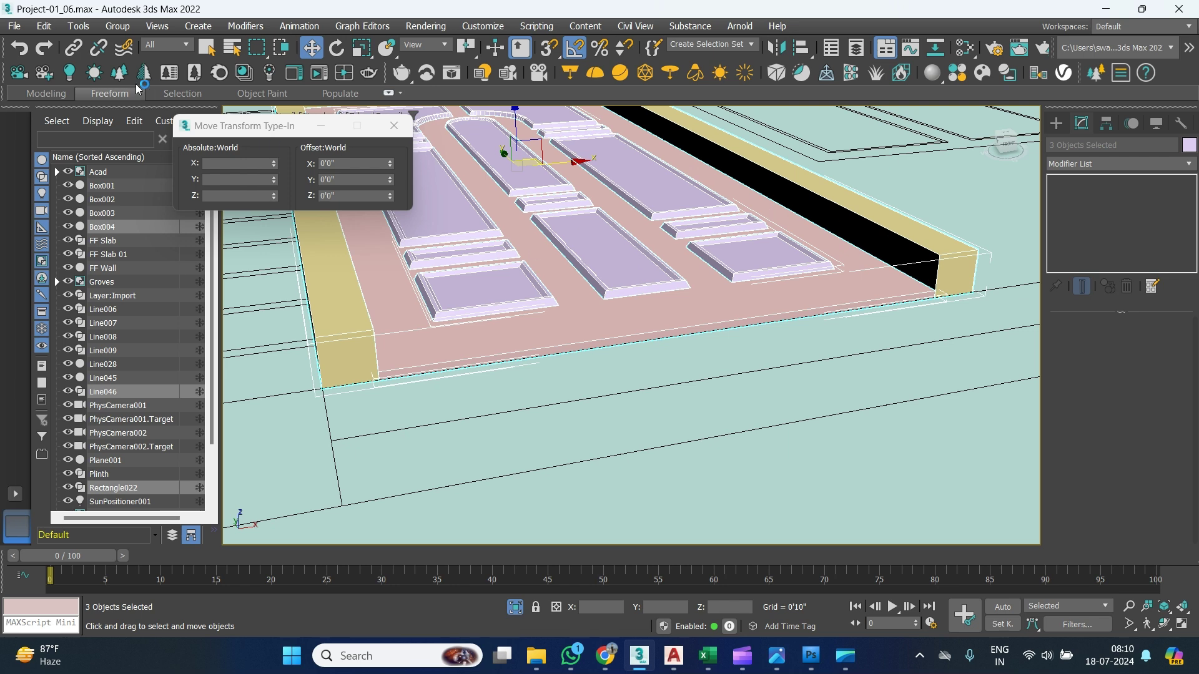
pyautogui.click(117, 26)
pyautogui.click(132, 40)
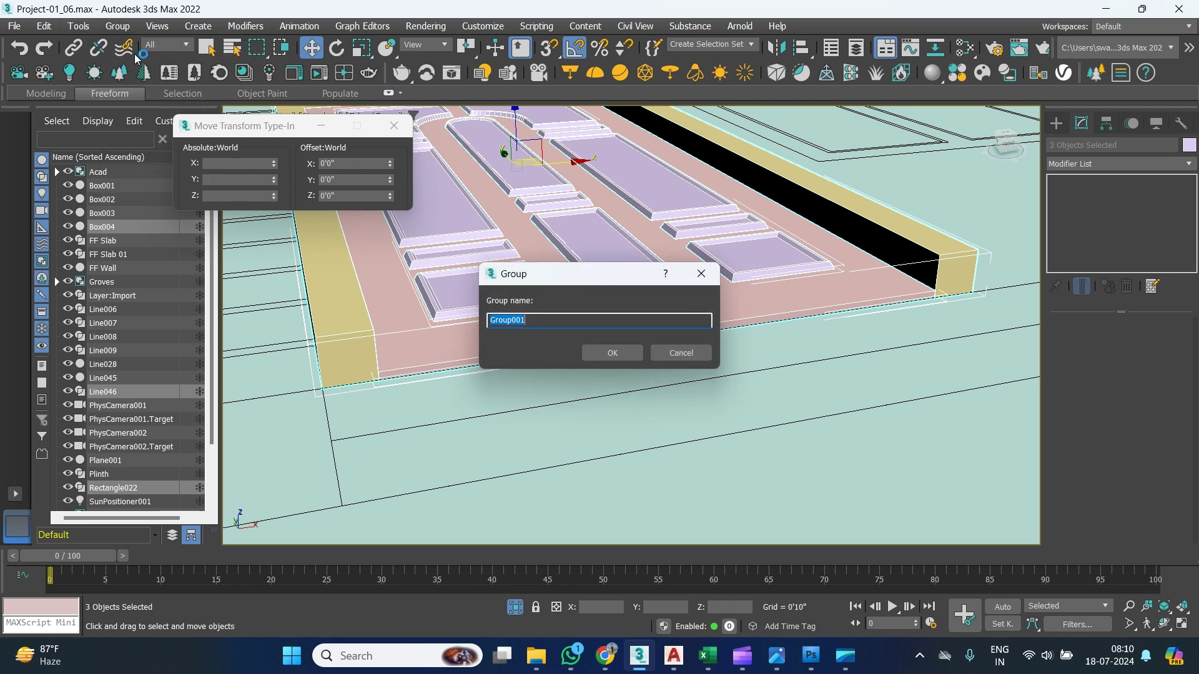
pyautogui.write('Door')
pyautogui.press('Return')
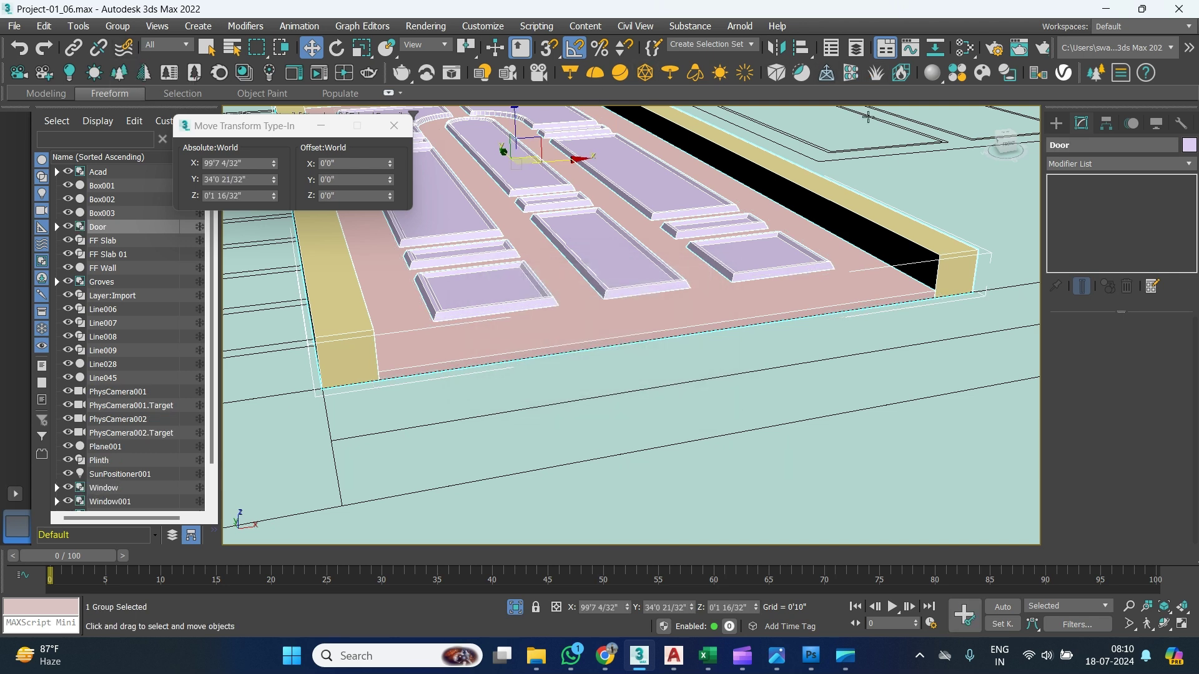
# Open the Slate Material Editor and spread out the overlapping Wall Paint, Wood and Glass material nodes.
pyautogui.press('m')
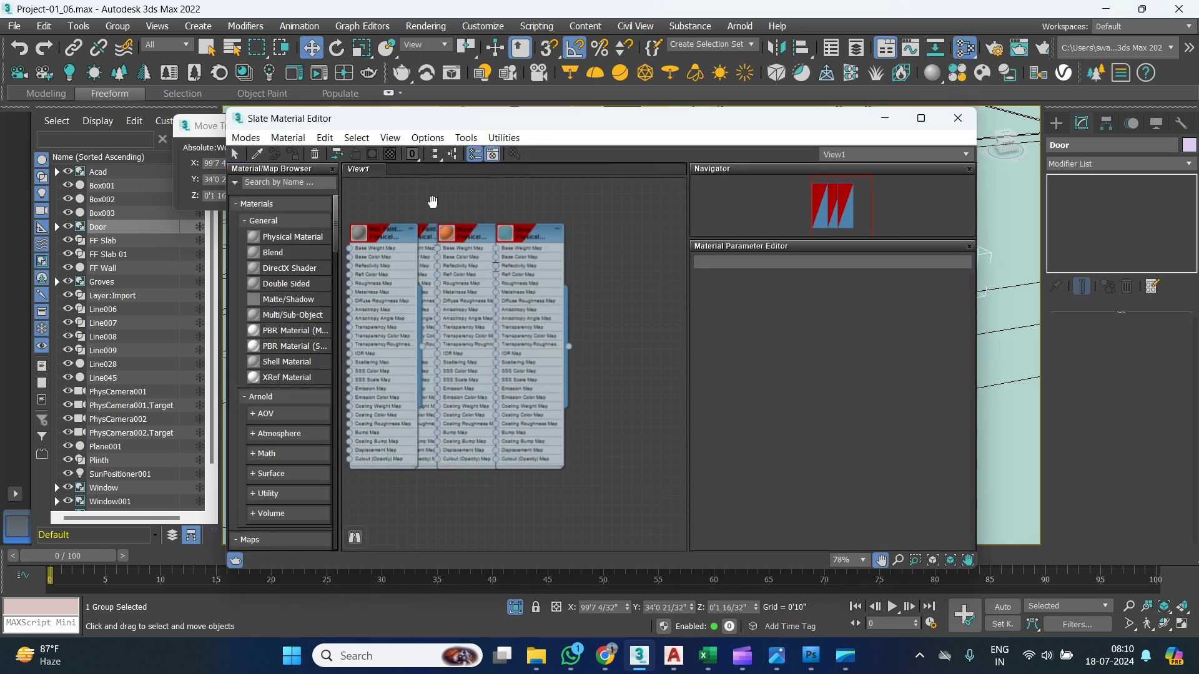
pyautogui.scroll(5, 483, 248)
pyautogui.moveTo(496, 256)
pyautogui.mouseDown()
pyautogui.moveTo(518, 306)
pyautogui.moveTo(557, 301)
pyautogui.moveTo(506, 261)
pyautogui.mouseUp()
pyautogui.moveTo(402, 255); pyautogui.dragTo(307, 259)
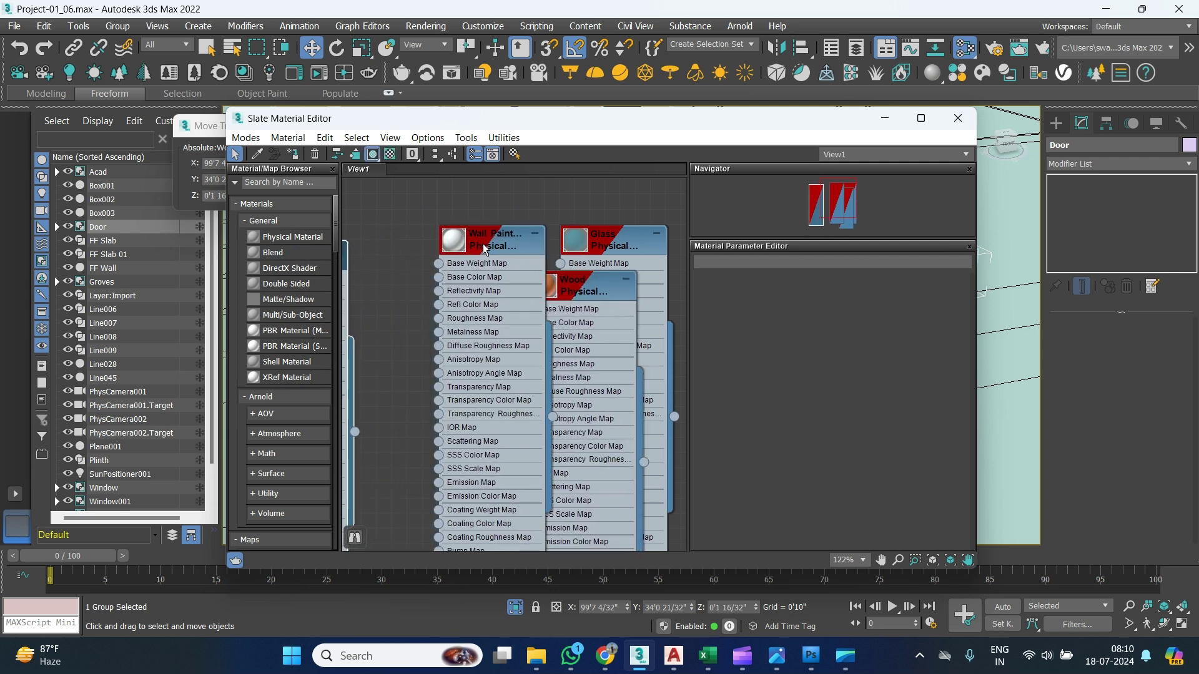
pyautogui.moveTo(481, 247); pyautogui.dragTo(406, 247)
pyautogui.moveTo(610, 249); pyautogui.dragTo(671, 249)
pyautogui.moveTo(596, 297); pyautogui.dragTo(548, 250)
# Assign the Wood material to the Door group and close the material editor.
pyautogui.doubleClick(548, 250)
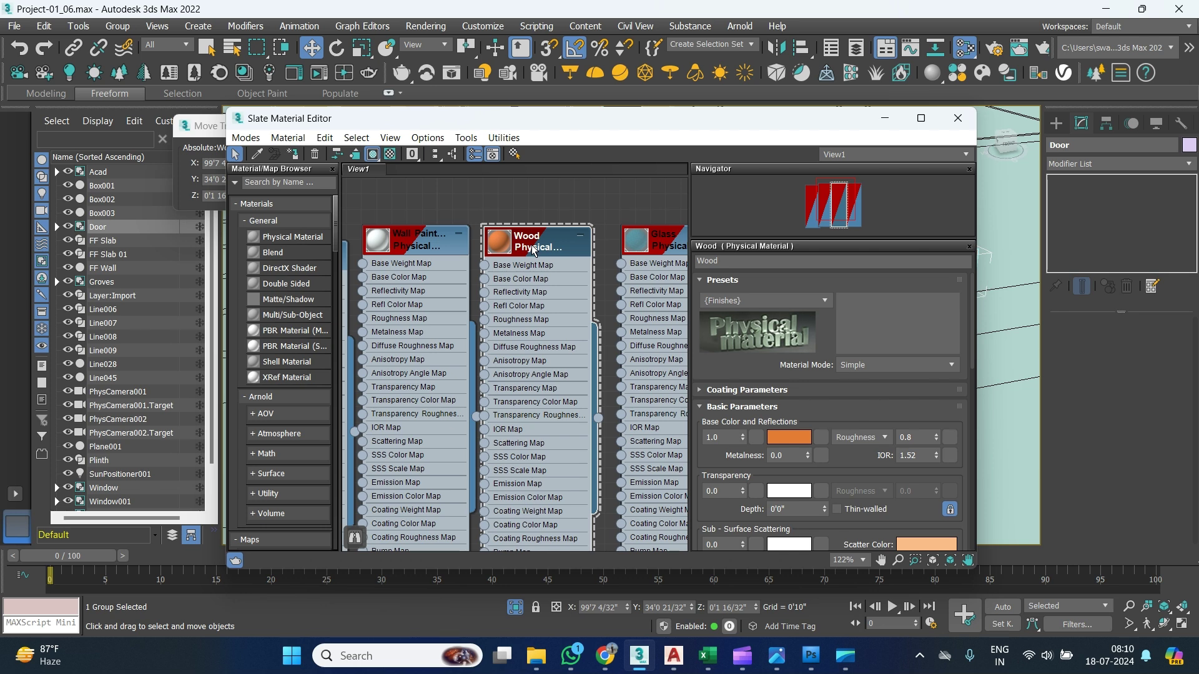
pyautogui.click(294, 155)
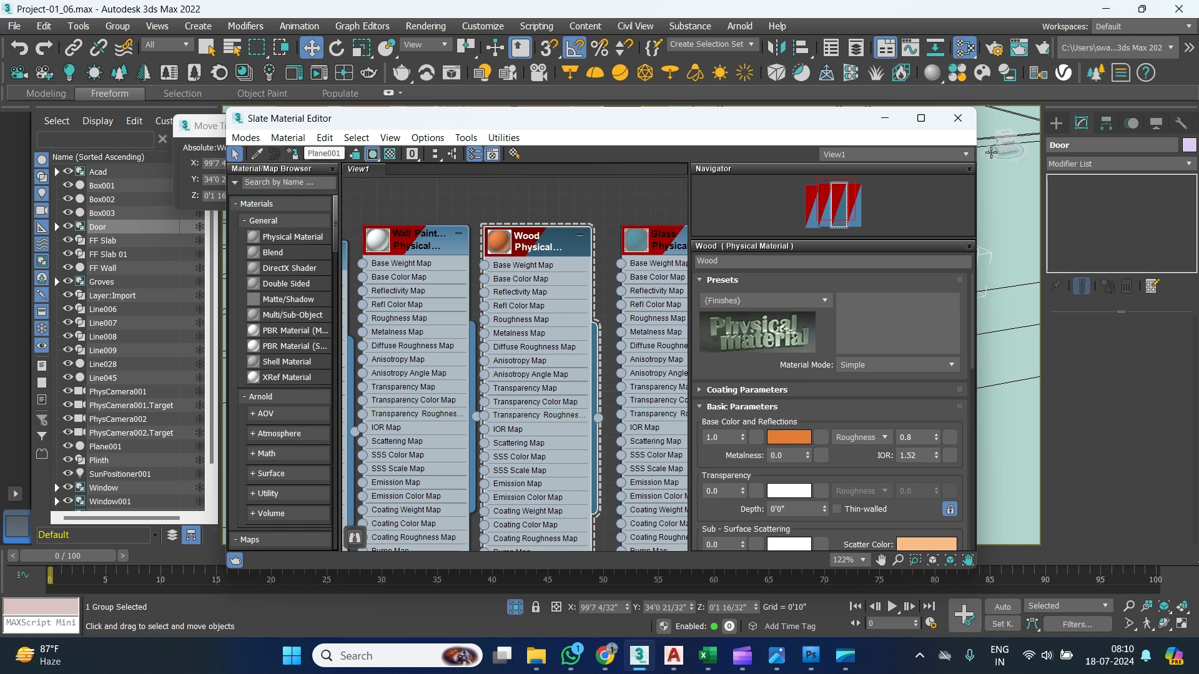
pyautogui.click(957, 118)
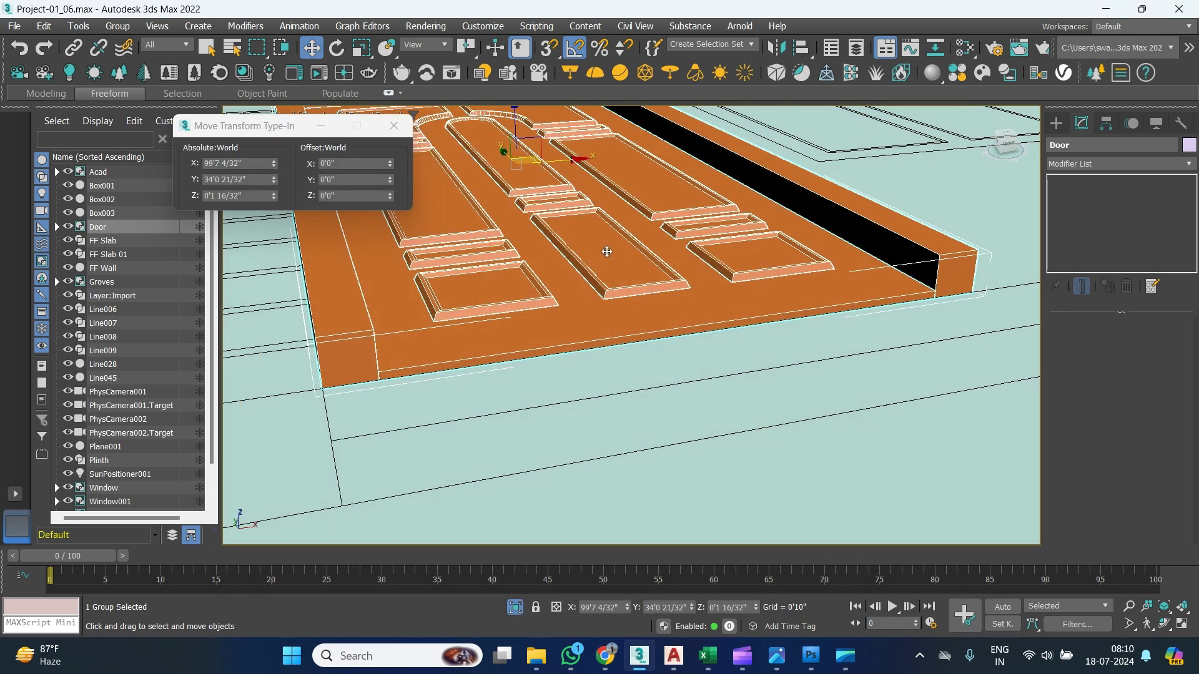
# Examine the wood-finished door from several angles, including its bevelled panels and frame up close.
pyautogui.scroll(-8, 603, 234)
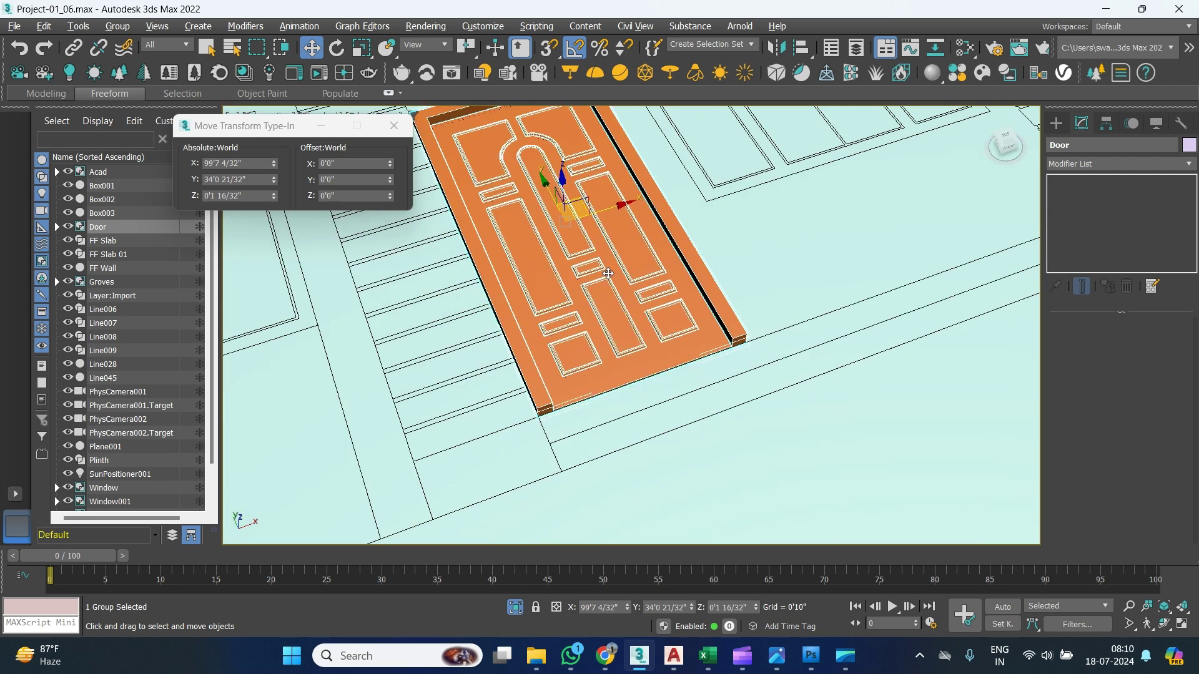
pyautogui.moveTo(602, 265); pyautogui.dragTo(626, 321, button='middle')
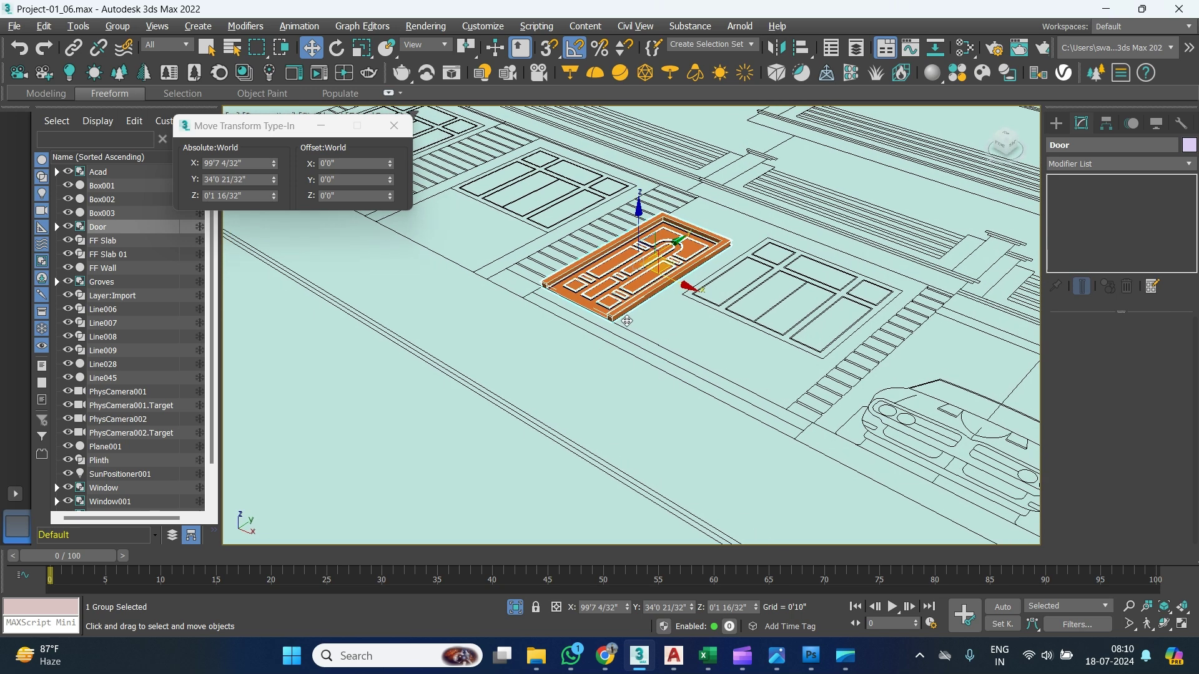
pyautogui.press('z')
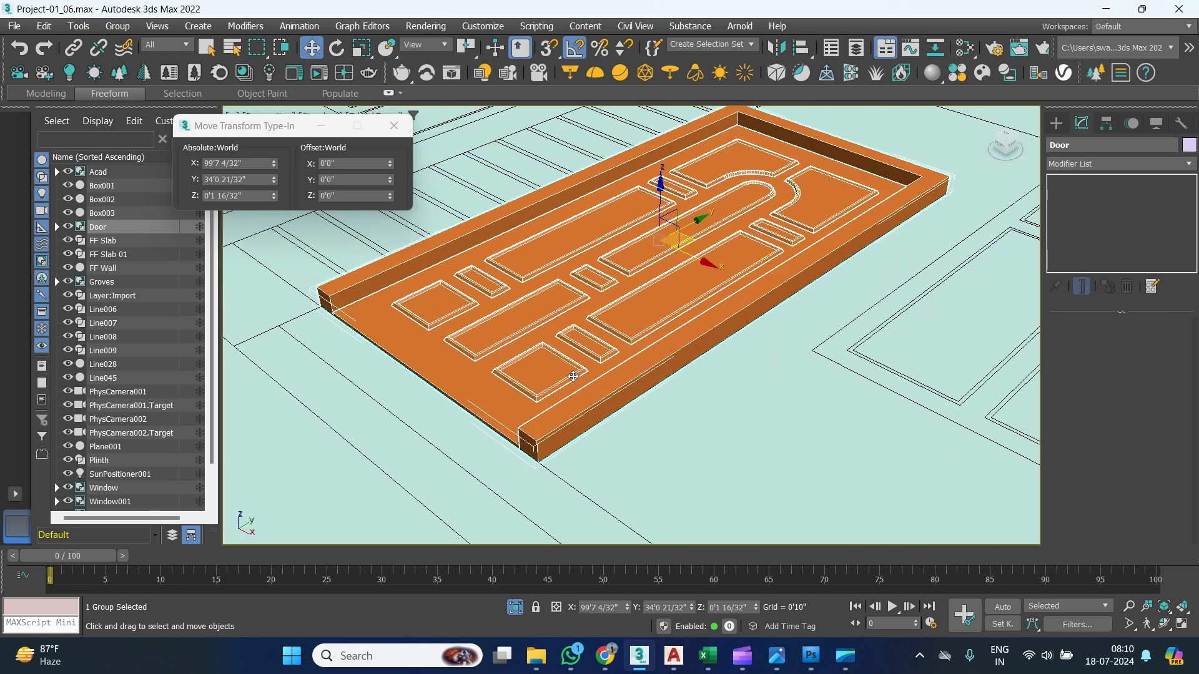
pyautogui.scroll(10, 615, 356)
pyautogui.scroll(-4, 672, 359)
pyautogui.scroll(6, 642, 376)
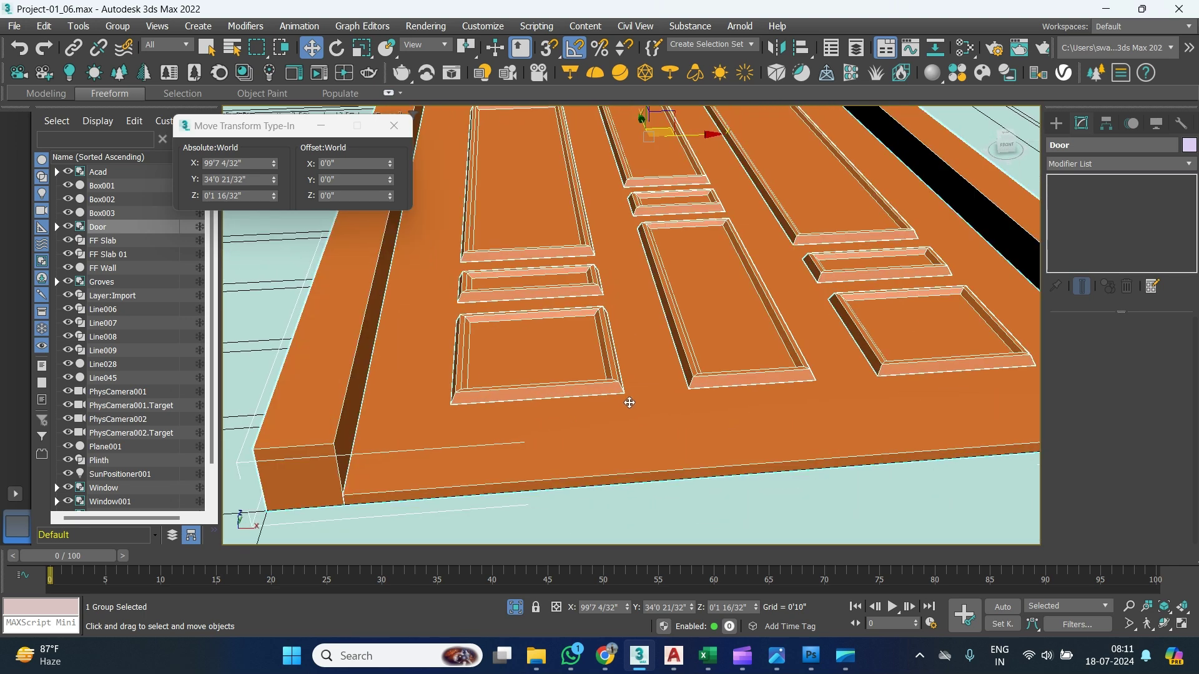
pyautogui.scroll(-6, 570, 411)
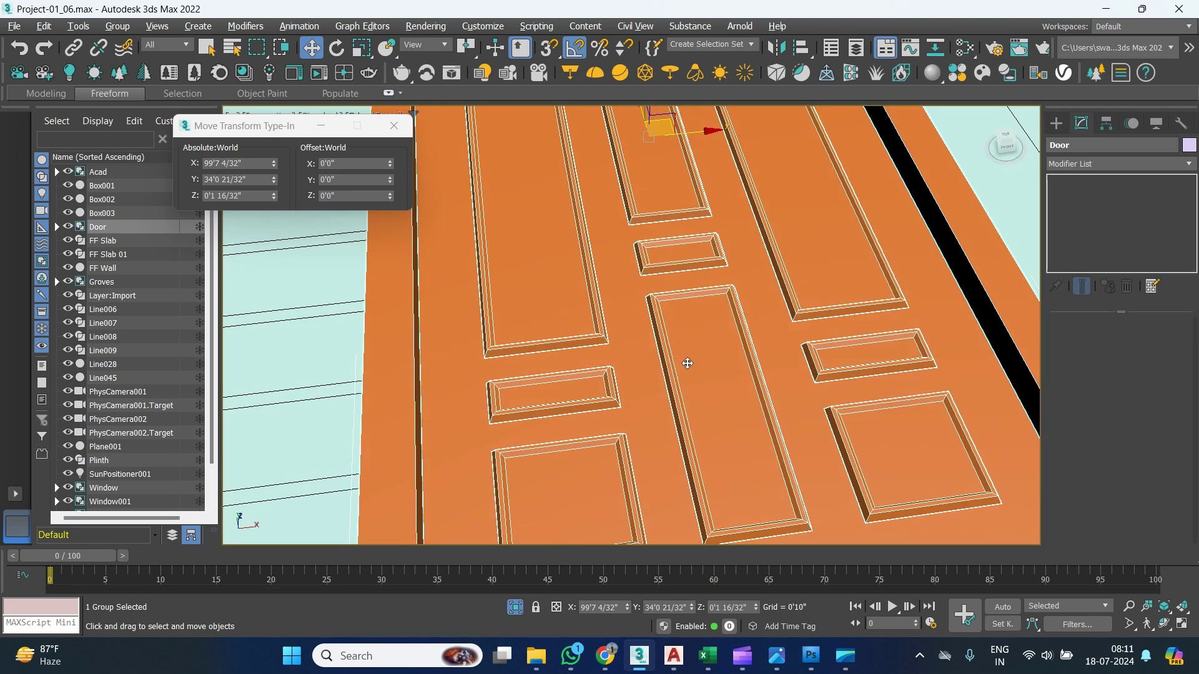
pyautogui.scroll(-2, 797, 202)
pyautogui.moveTo(691, 197); pyautogui.dragTo(598, 265, button='middle')
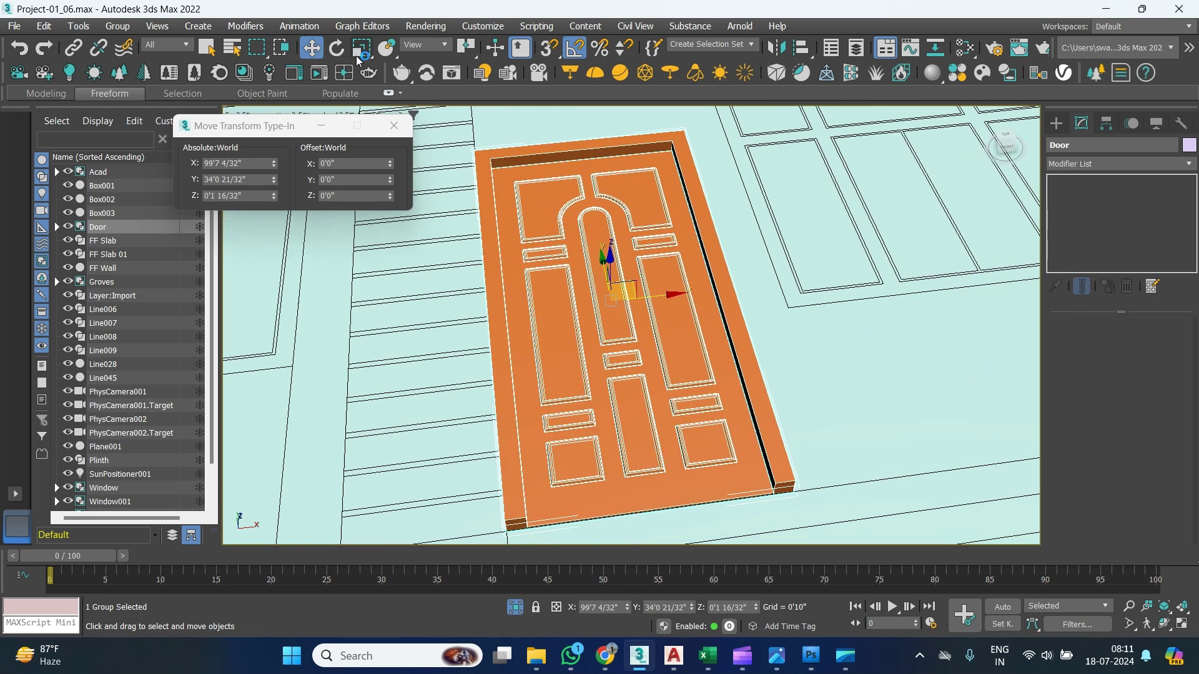
# Activate the Rotate tool for the Door group and open its Z offset for exact entry.
pyautogui.click(336, 47)
pyautogui.click(332, 196)
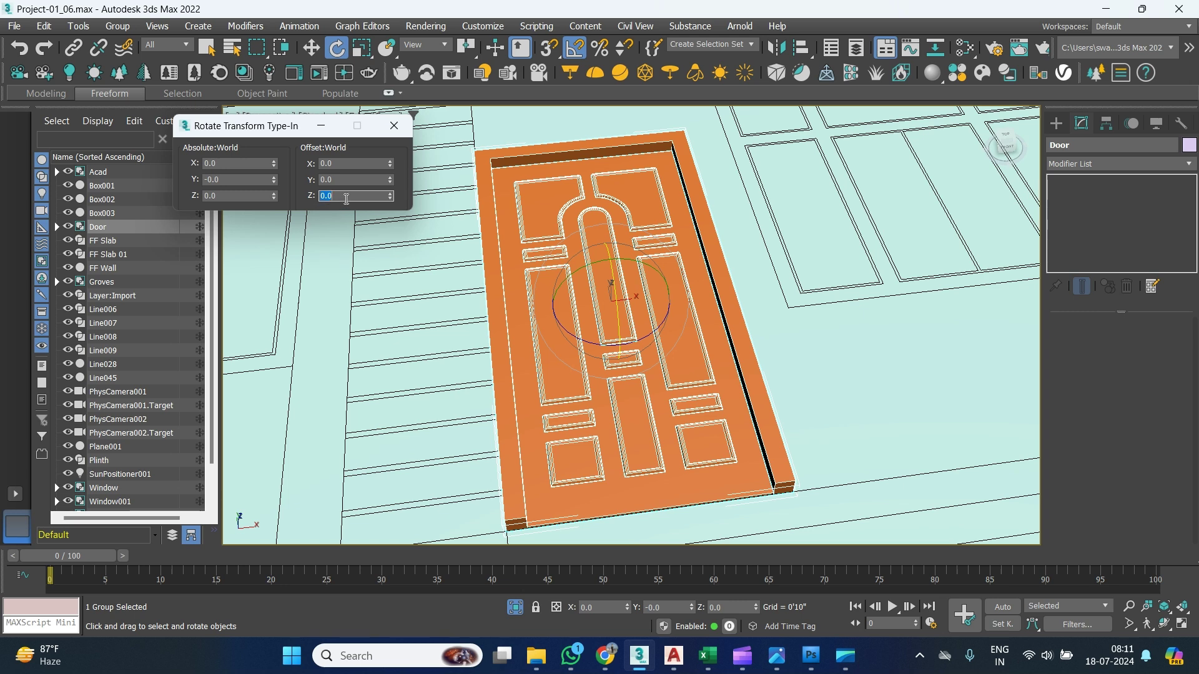